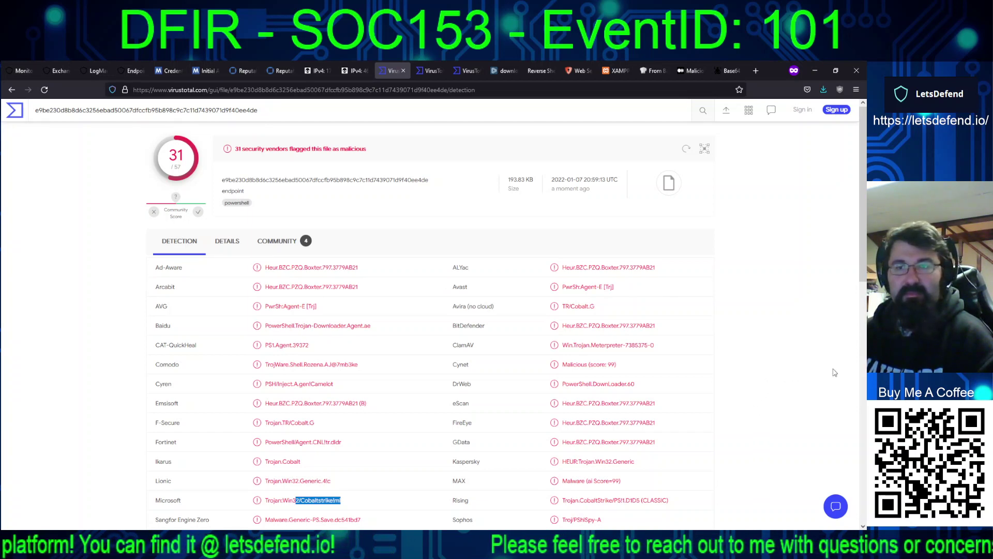
Step: Review the vendor detections for the endpoint file in the VirusTotal report, including the undetected and unprocessed entries
left_click_drag(862, 282, 862, 342)
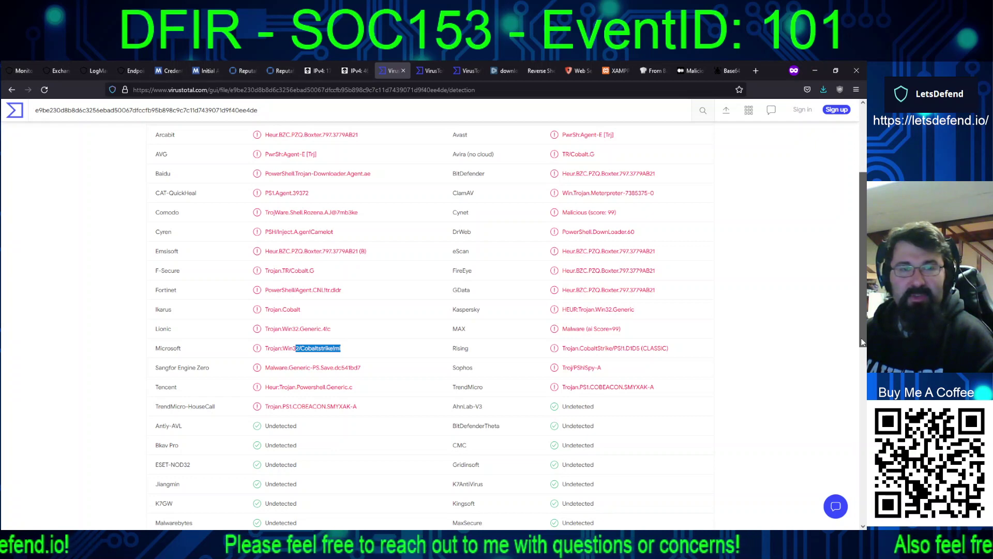
left_click_drag(862, 341, 862, 436)
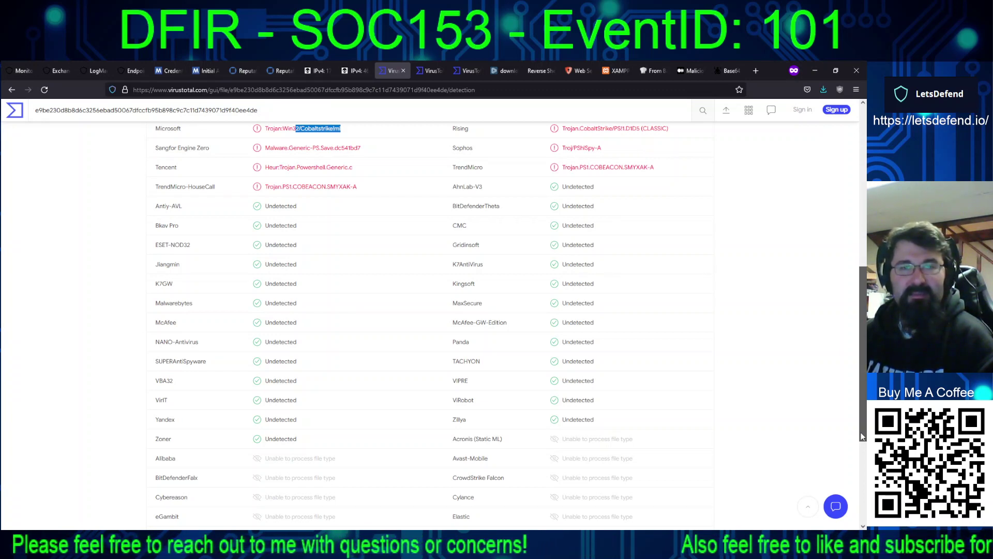
left_click_drag(862, 436, 848, 332)
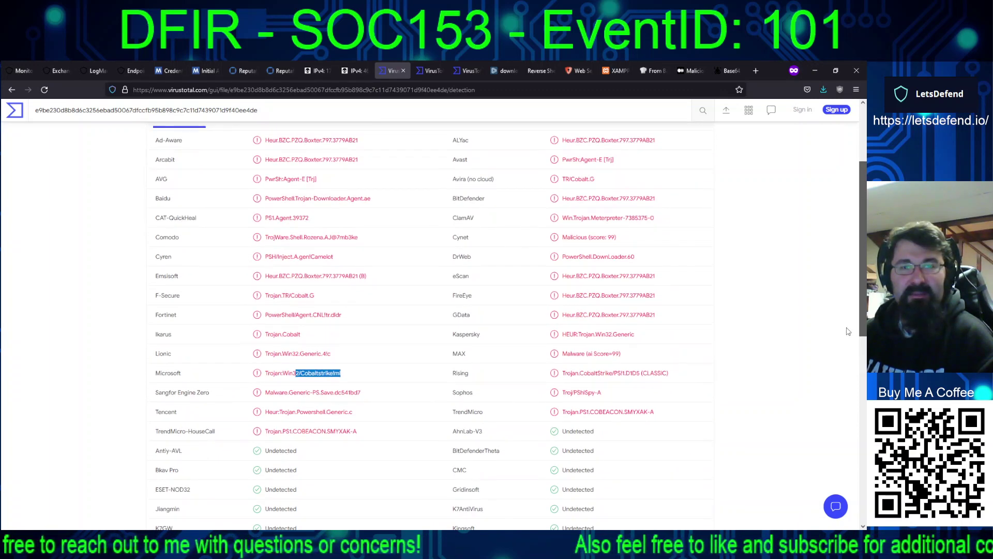
scroll(848, 331, "down", 5)
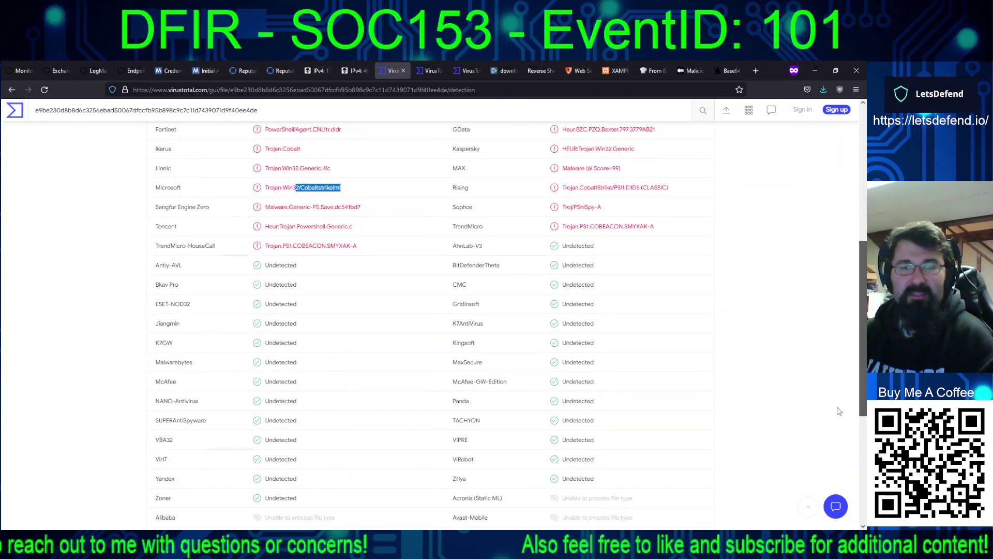
scroll(838, 450, "up", 8)
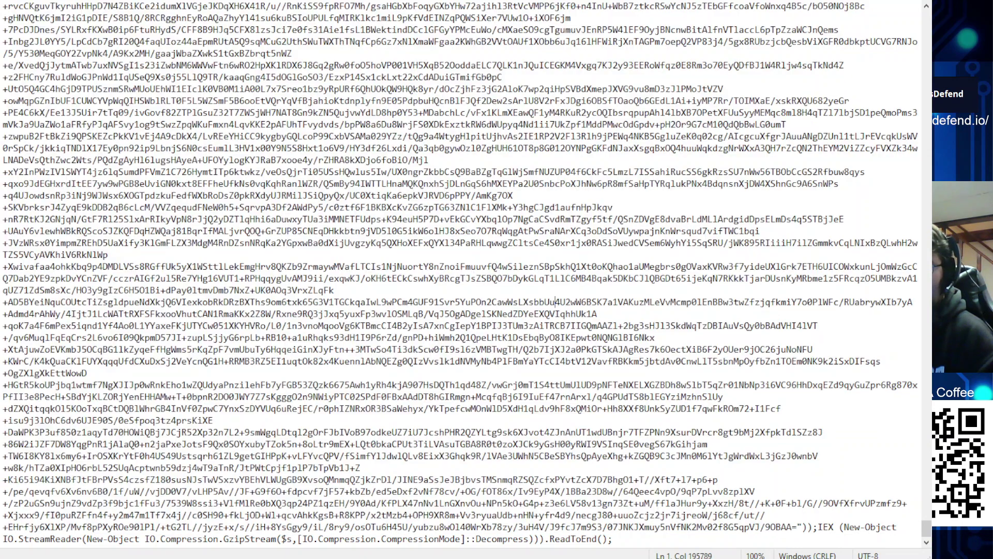
Step: Switch to the text editor and read the PowerShell script from its Base64 MemoryStream opening through to the closing GzipStream decompression and IEX call
left_click(612, 538)
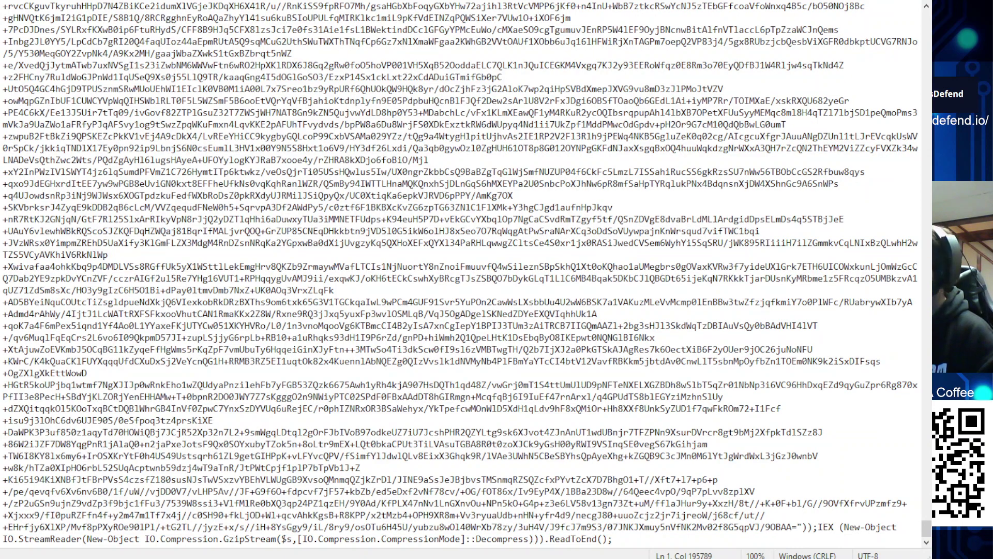
key("ctrl+Home")
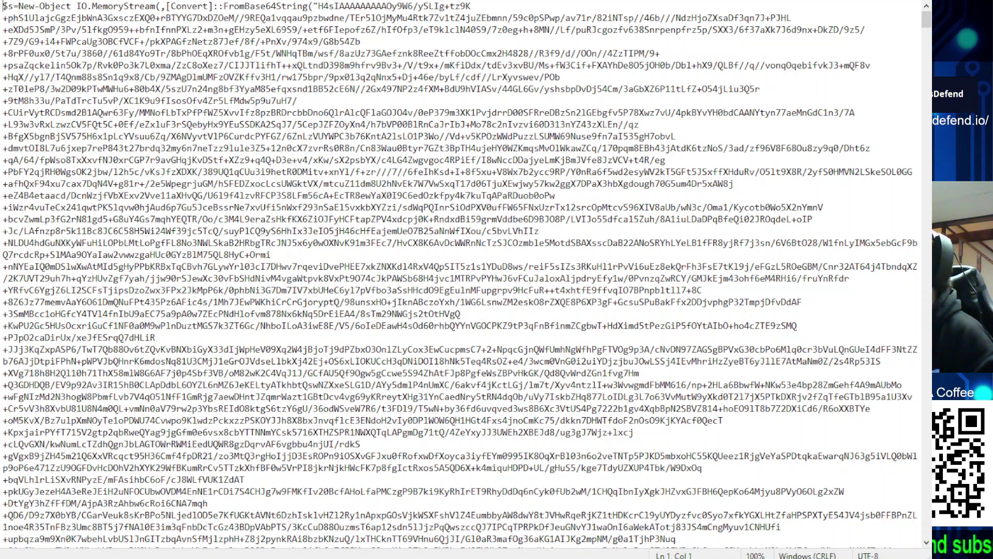
key("Page_Down")
key("Page_Down")
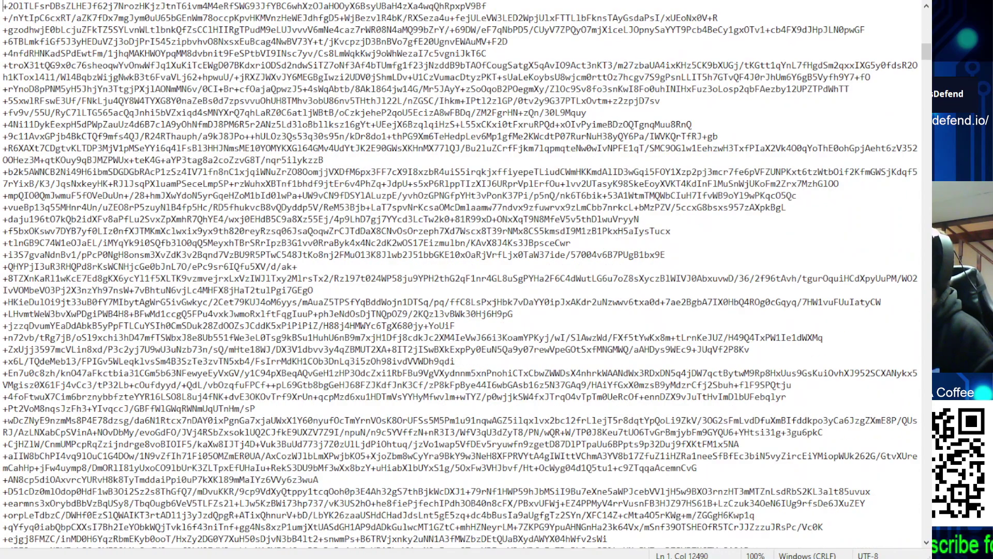
key("Page_Down")
key("Page_Down")
key("Page_Down")
key("Page_Down")
key("Page_Down")
key("Page_Down")
key("Page_Down")
key("Page_Down")
key("Page_Down")
key("Page_Down")
key("Page_Down")
key("Page_Down")
key("Page_Down")
key("Page_Down")
key("Page_Down")
key("Page_Down")
key("Page_Down")
key("Page_Down")
key("Page_Down")
key("Page_Down")
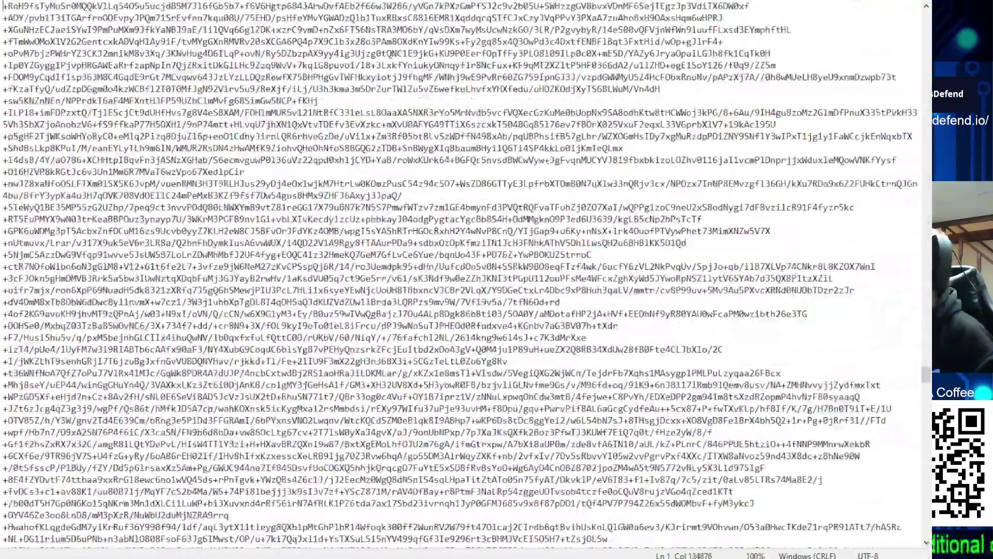
key("Page_Down")
key("Page_Down")
key("Page_Down")
key("Page_Down")
key("Page_Down")
key("Page_Down")
key("Page_Down")
key("Page_Down")
key("Page_Down")
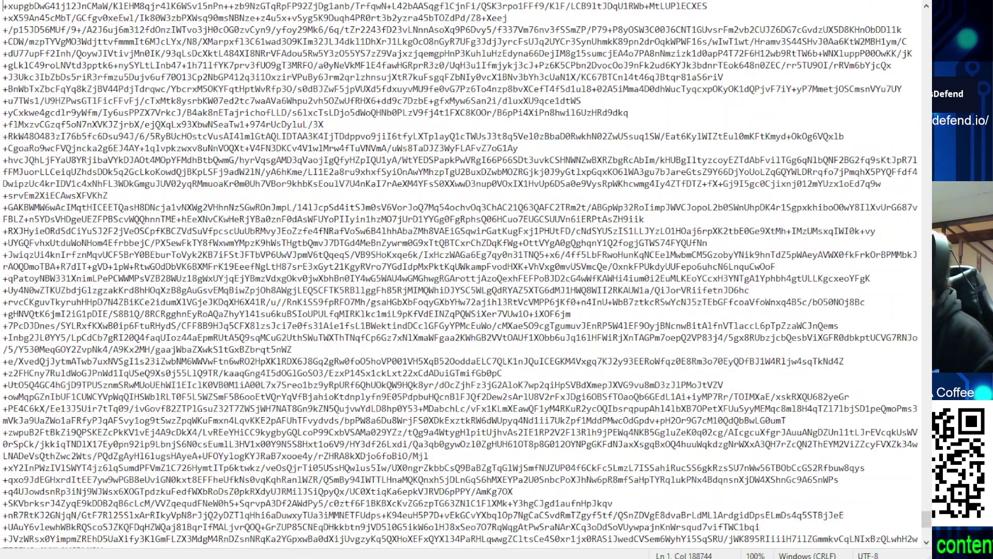
key("Page_Down")
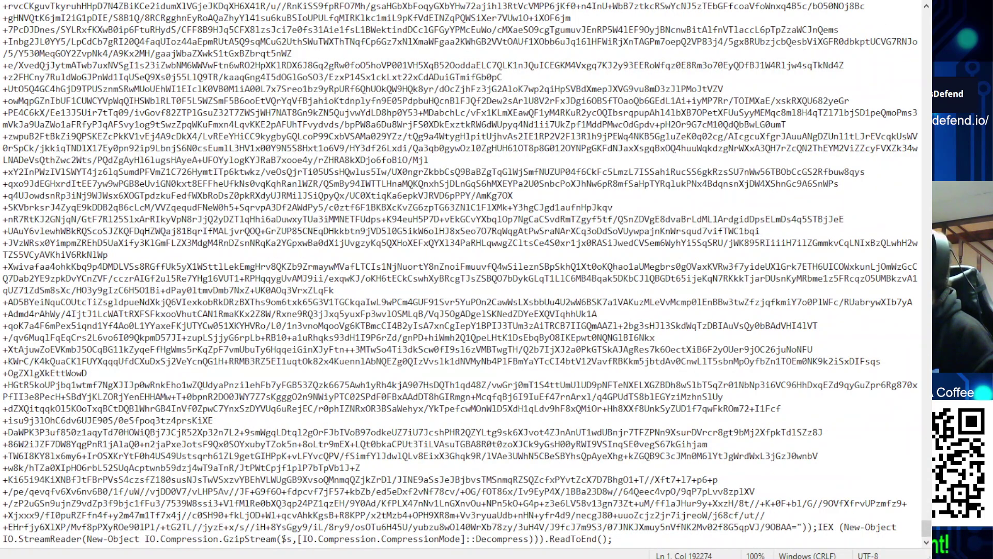
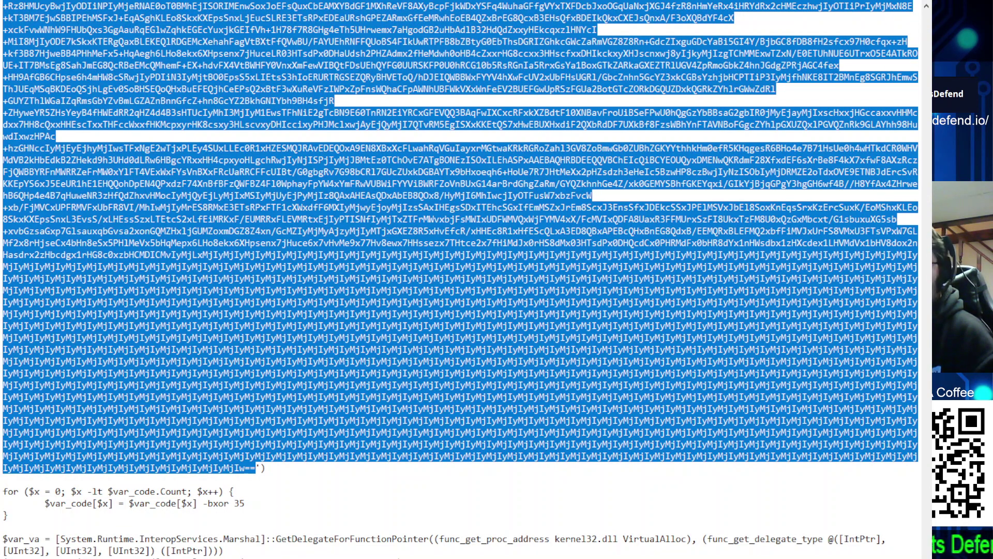
Step: Examine the long Base64 payload in the decompressed script, along with the -bxor 35 loop and the IEX code at its end
key("ctrl+shift+alt+b")
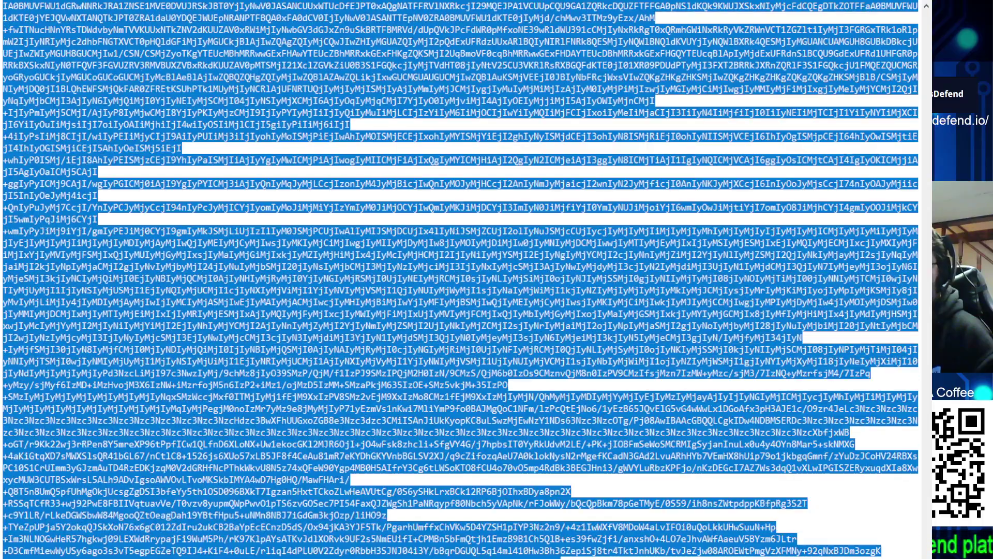
scroll(393, 499, "down", 10)
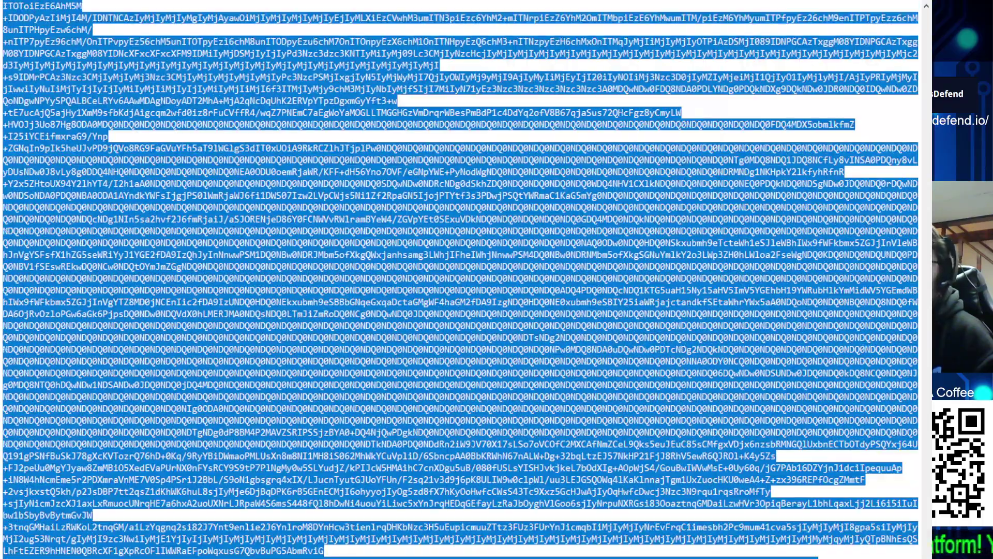
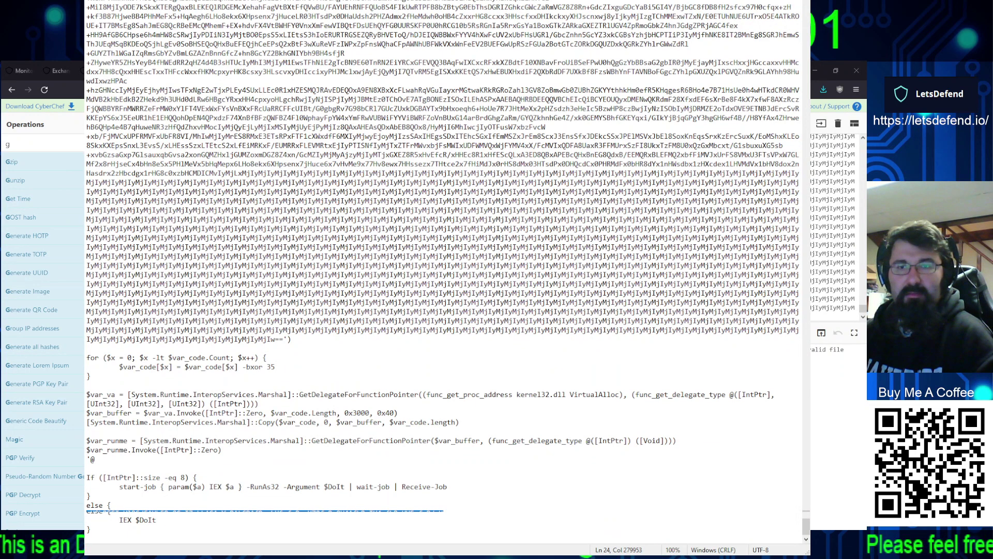
key("super+Up")
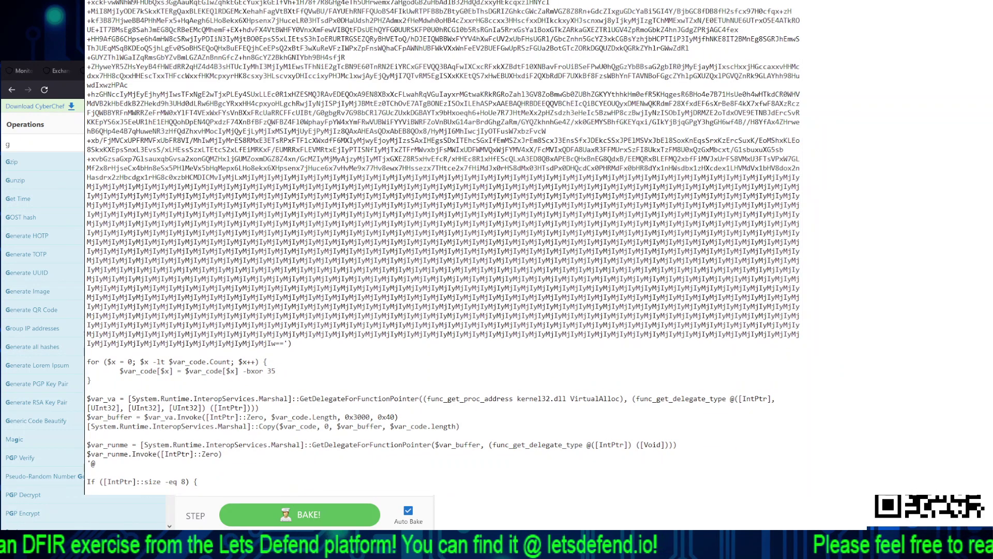
key("ctrl+End")
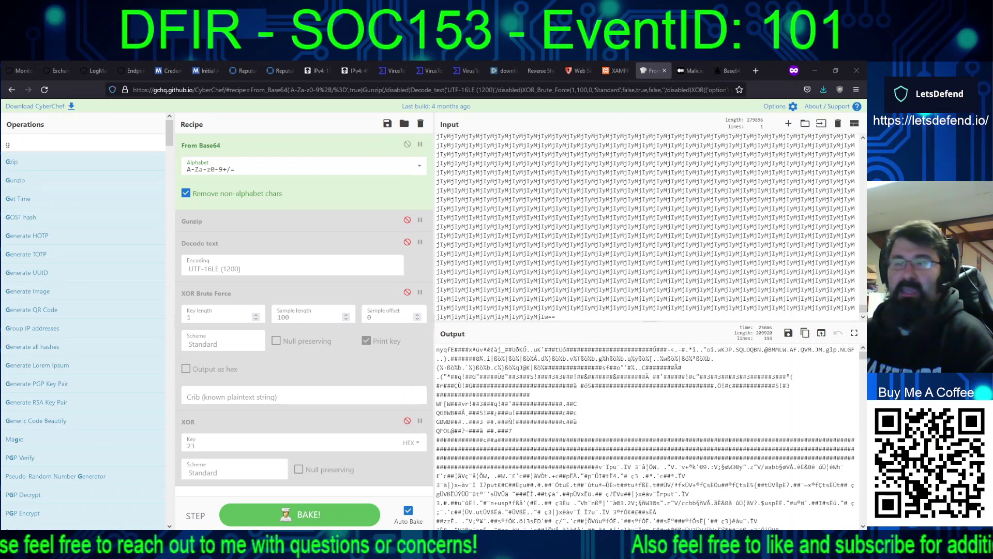
Step: In CyberChef, try decoding the From Base64 output as UTF-16LE (1200) text, with the XOR operations disabled
left_click(557, 316)
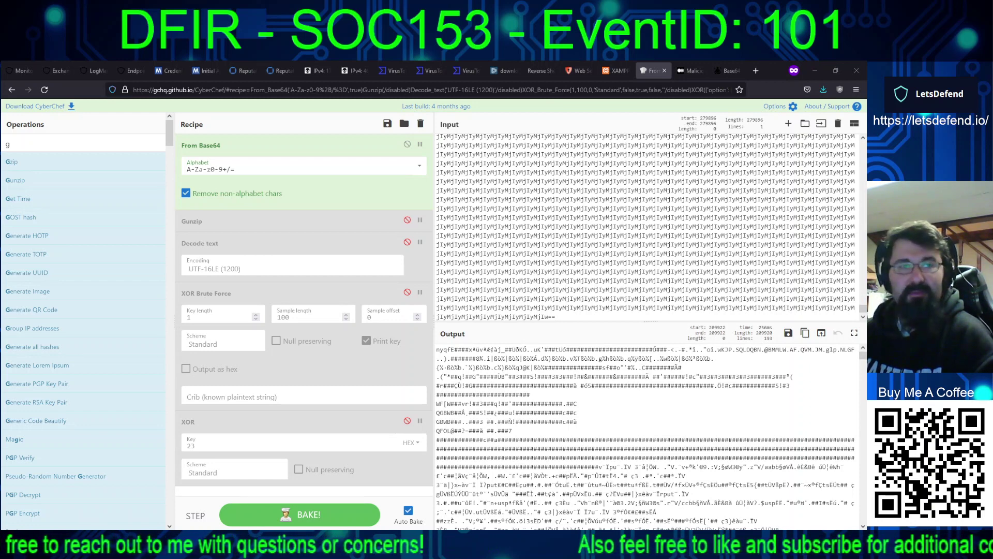
left_click(407, 243)
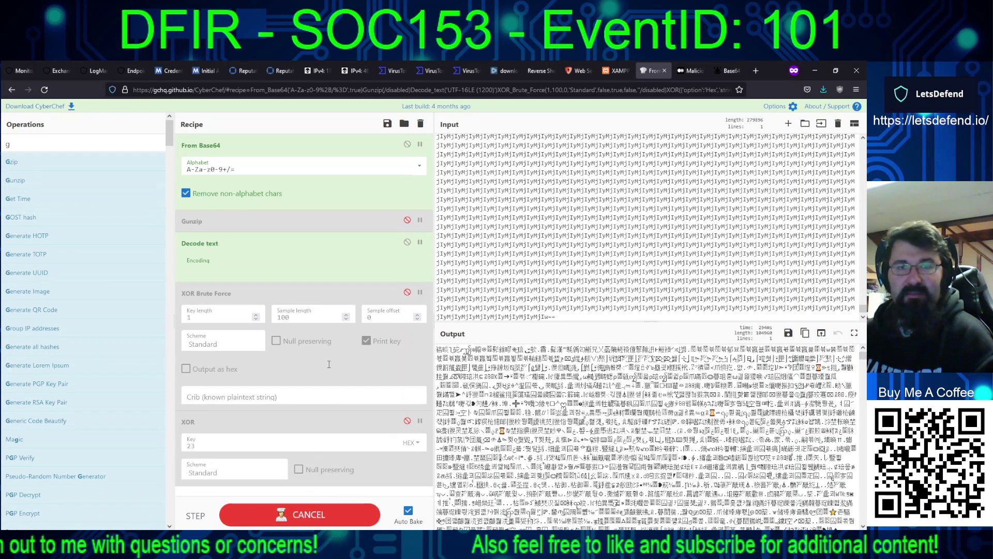
left_click(407, 243)
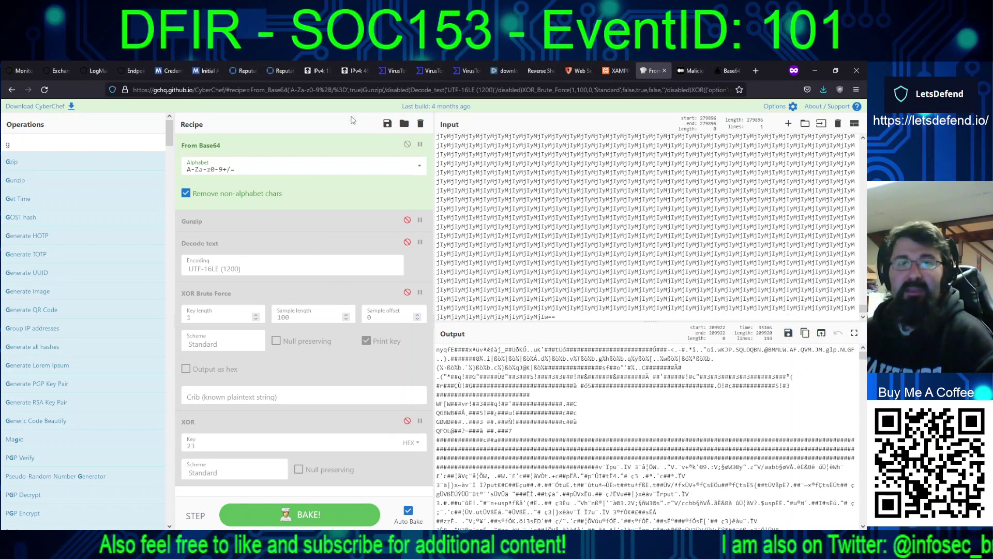
Step: Open the VirusTotal report for application.bin and highlight CAT-QuickHeal's Cobalt Strike detection
left_click(429, 70)
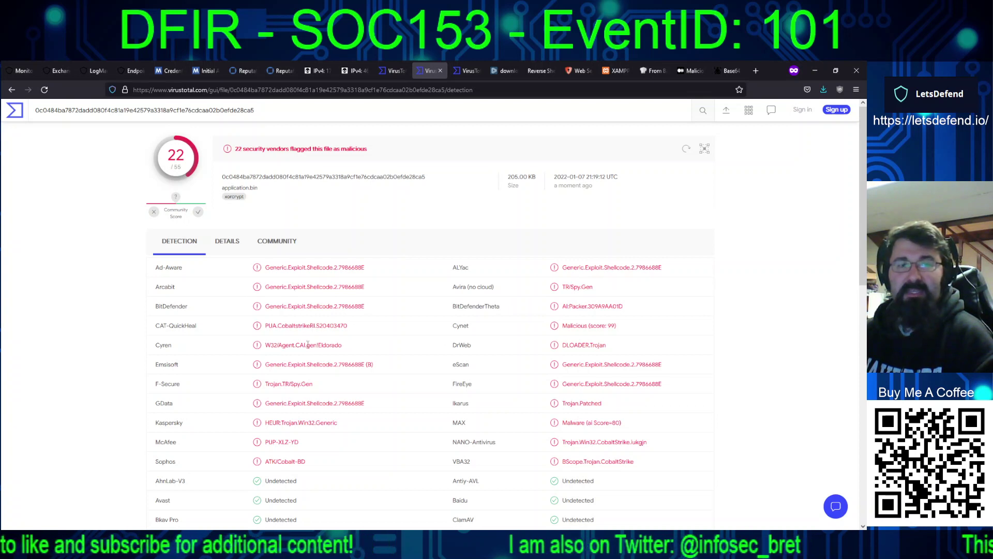
left_click_drag(273, 325, 334, 325)
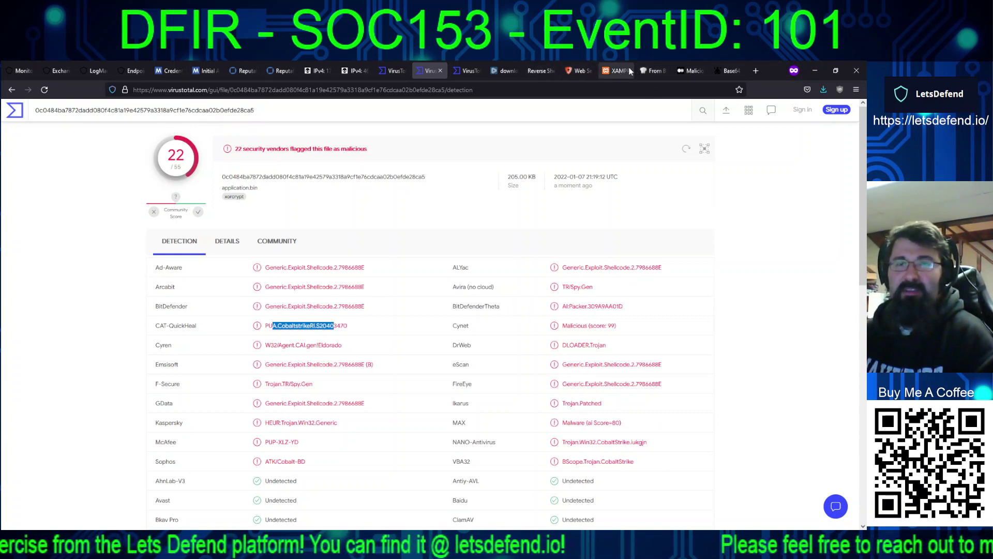
Step: Return to CyberChef, run XOR Brute Force on the Base64-decoded payload, and highlight the DOS program text and leading MZ in the key 23 result
left_click(647, 71)
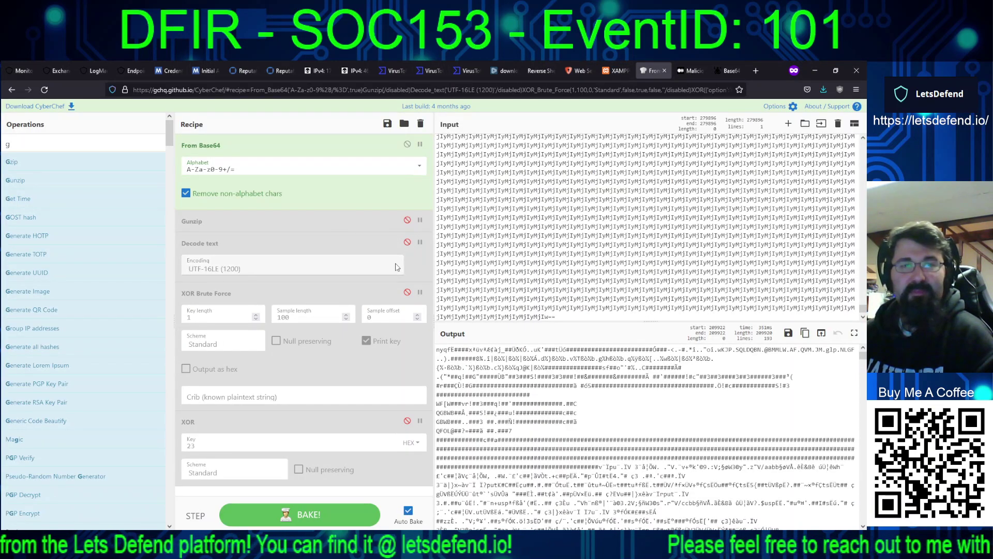
left_click(407, 292)
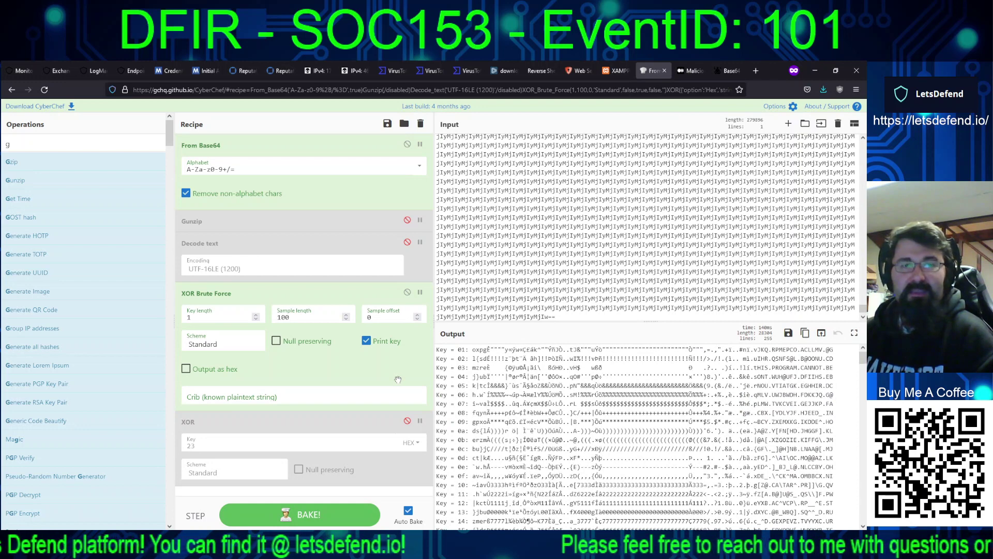
left_click(314, 515)
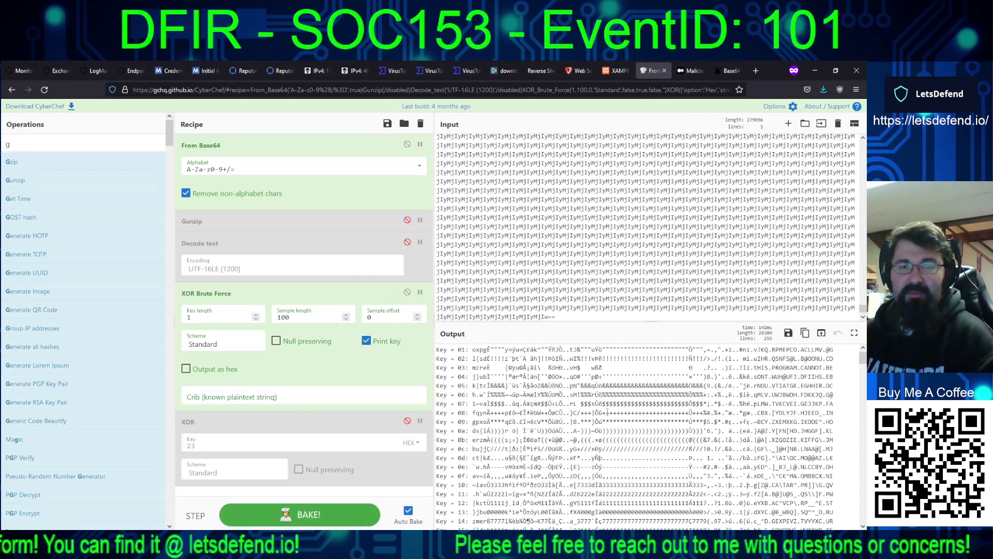
left_click_drag(862, 362, 861, 378)
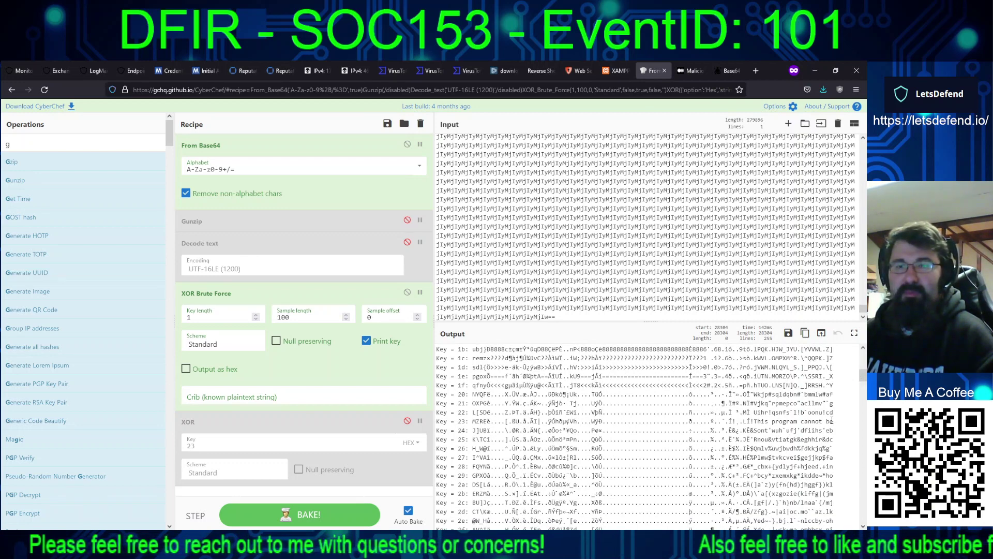
left_click_drag(833, 422, 754, 422)
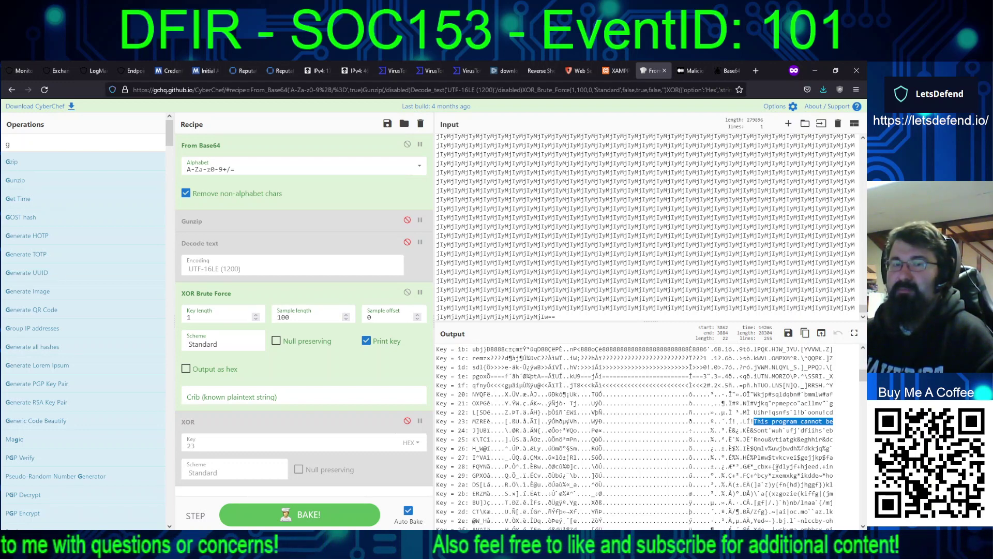
left_click_drag(472, 421, 480, 422)
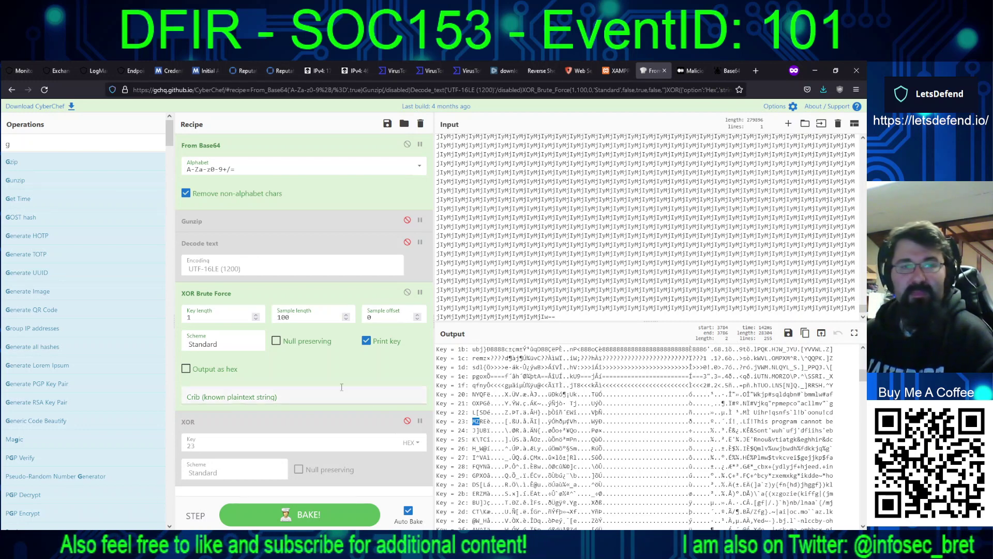
Step: Disable XOR Brute Force and enable the XOR operation with hex key 23 on the decoded payload
left_click(408, 292)
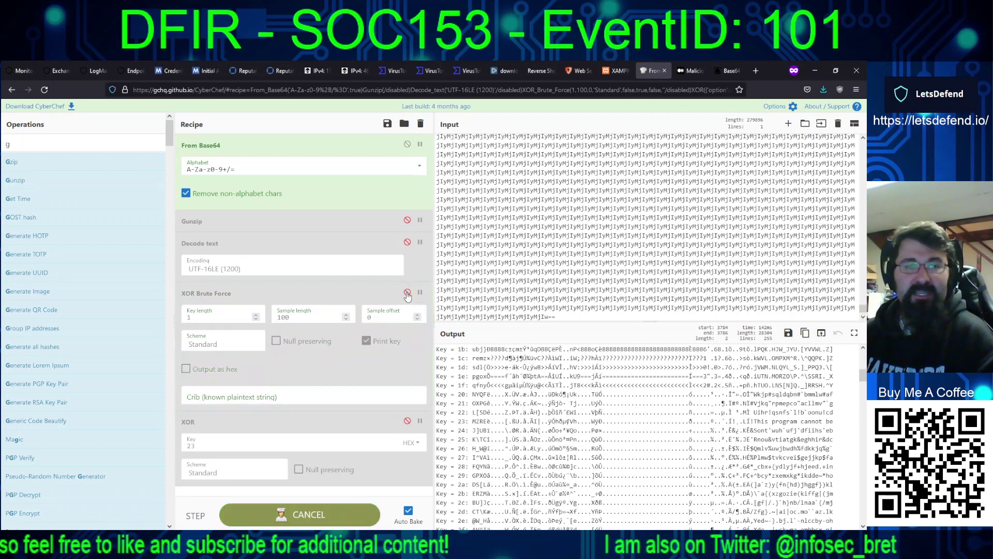
left_click(408, 421)
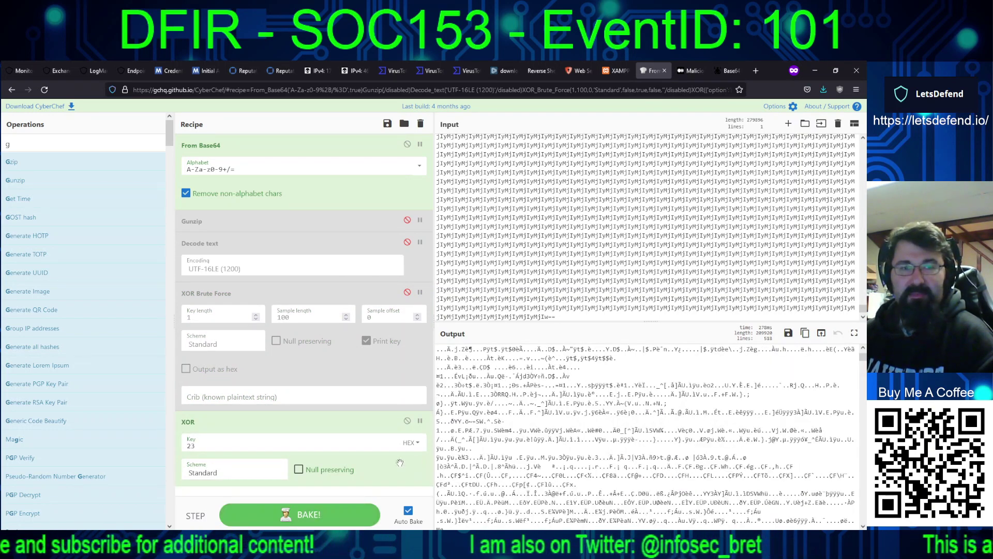
left_click(526, 429)
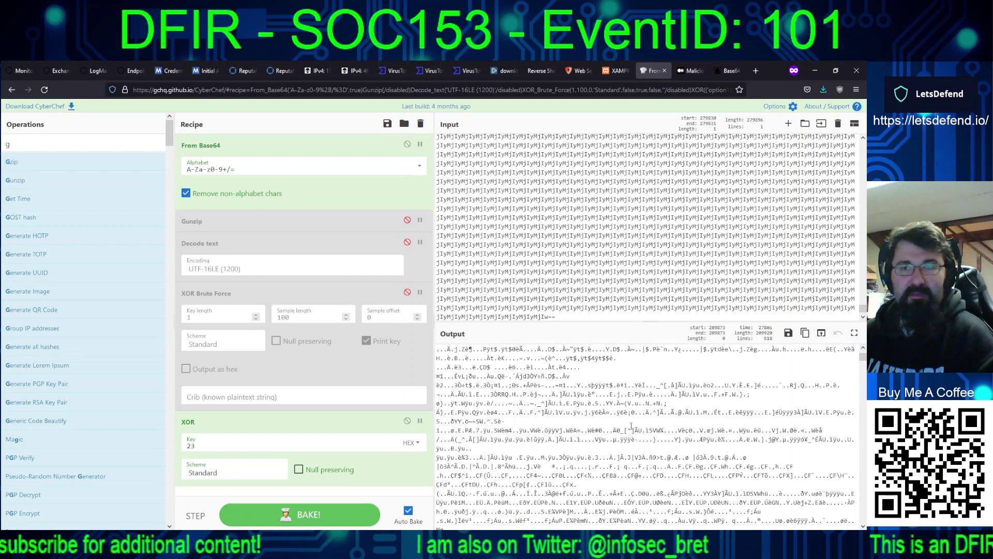
Step: Move Decode text below XOR, try its UTF-16LE (1200) decoding there, leave it disabled, and bake the recipe again
left_click(407, 243)
left_click_drag(362, 248, 347, 449)
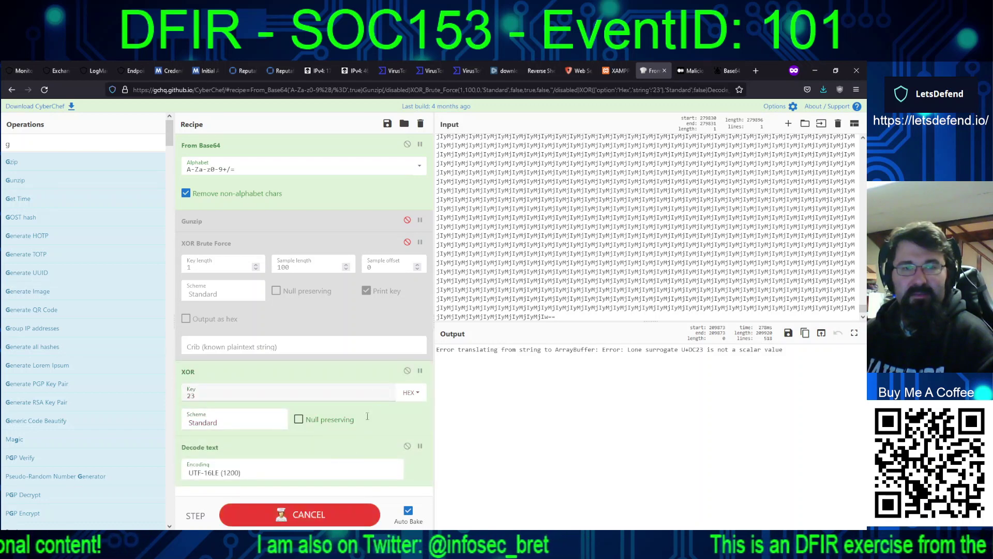
left_click(408, 445)
left_click(408, 447)
left_click(407, 446)
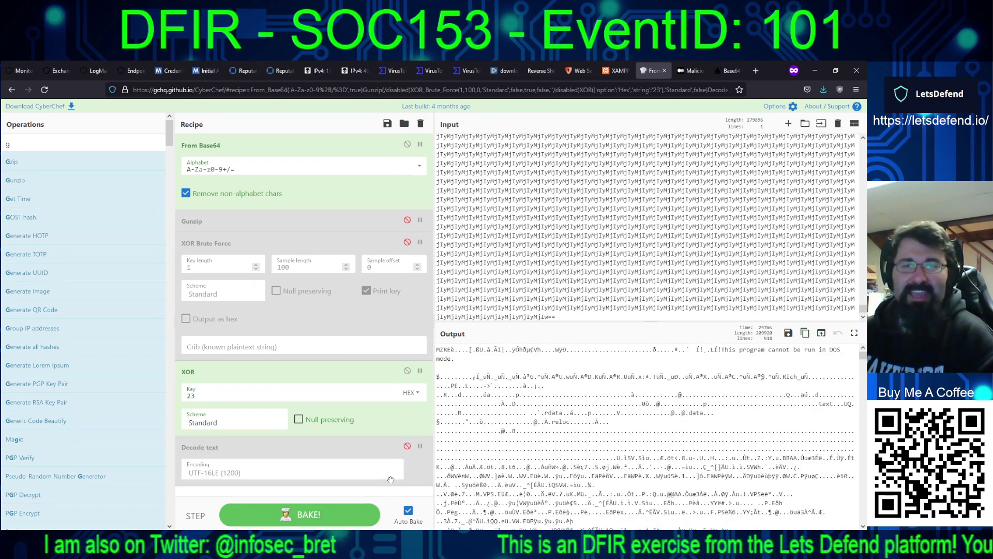
left_click(346, 517)
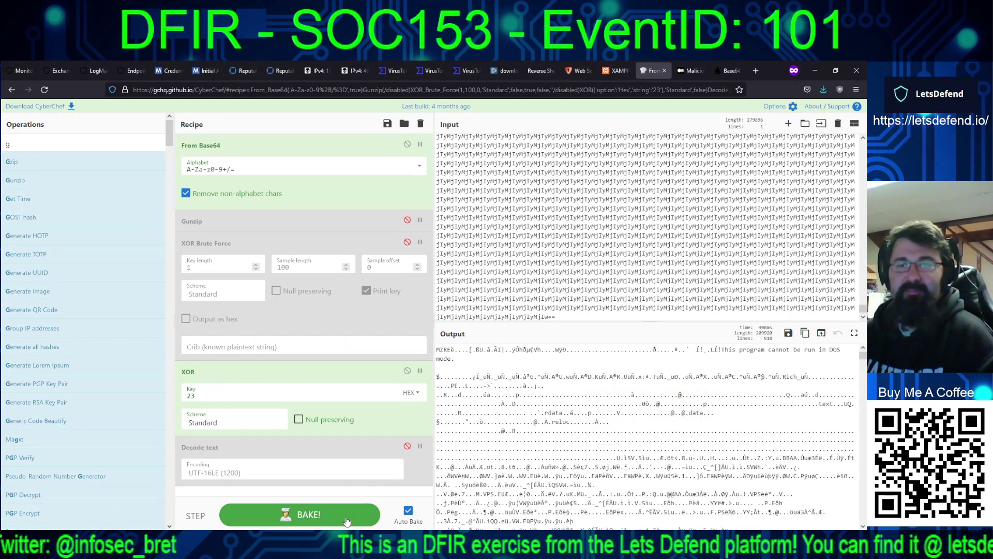
left_click(495, 513)
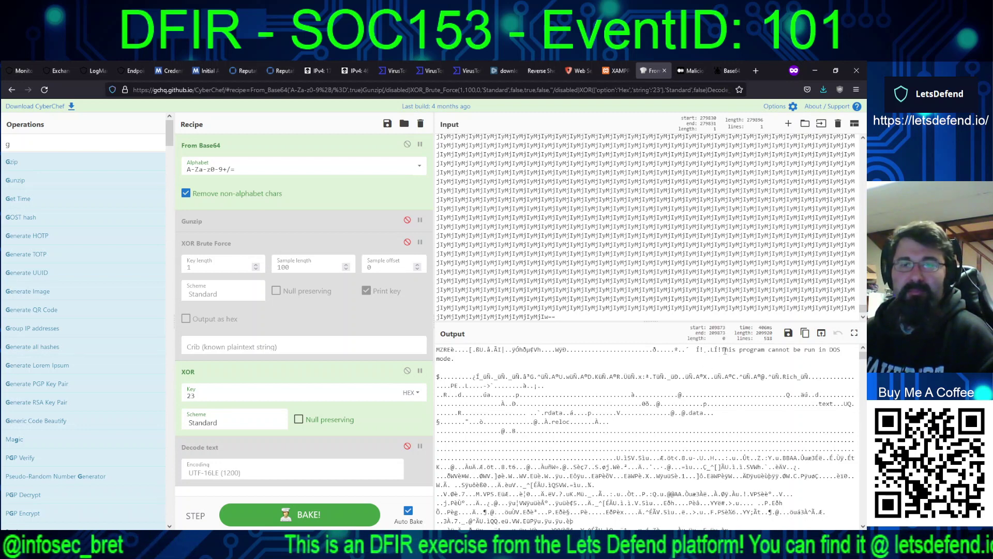
Step: Highlight the DOS program message in the XOR output and review the VirusTotal detections for download.dat
left_click_drag(722, 350, 673, 359)
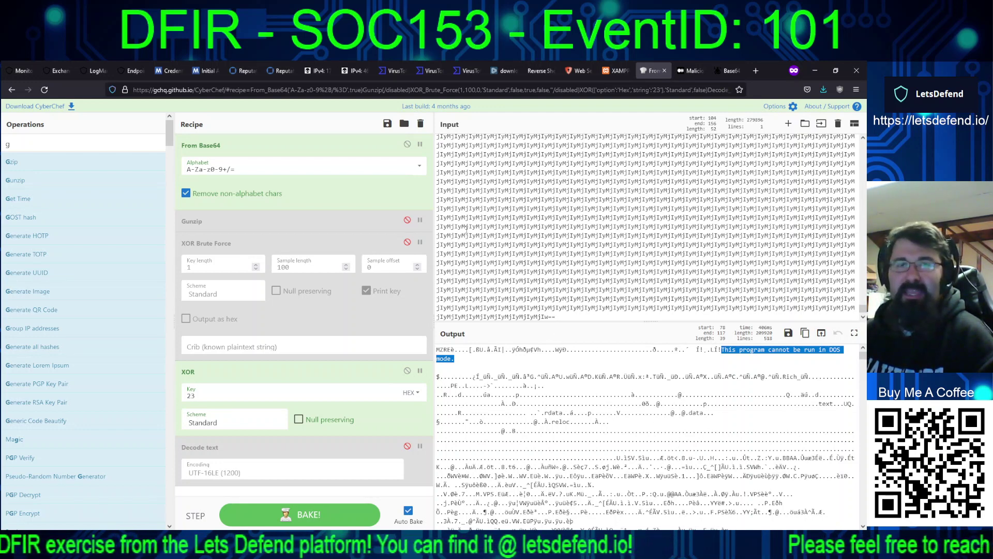
left_click(429, 71)
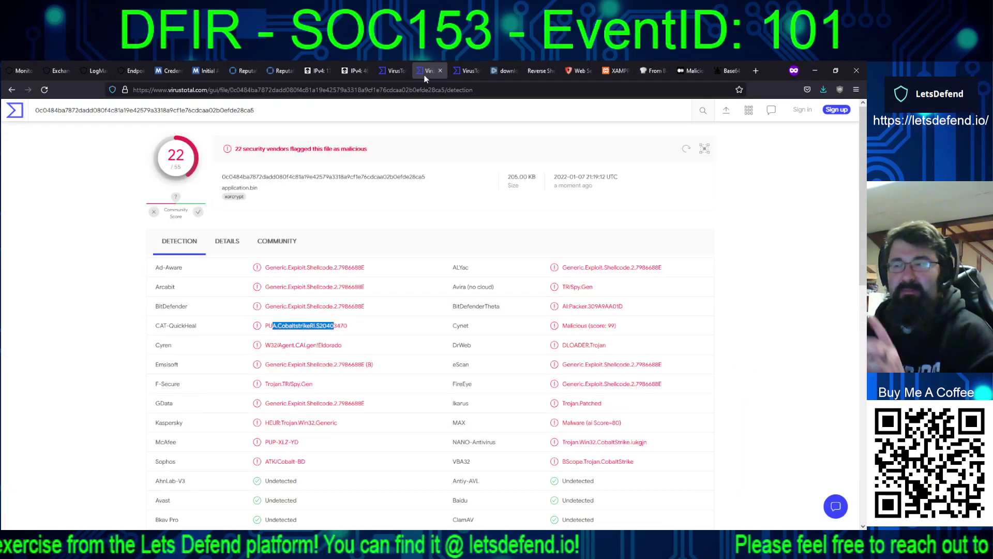
left_click(464, 73)
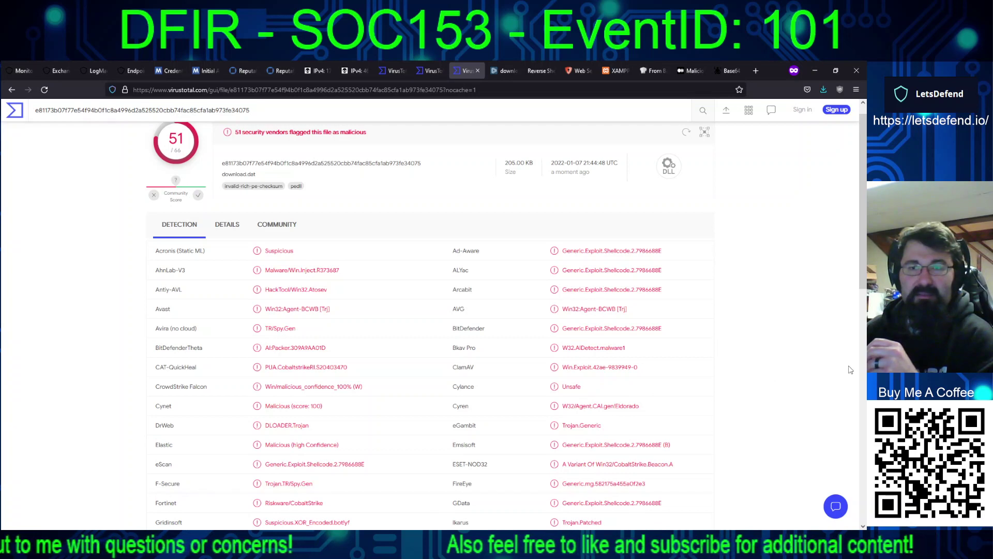
scroll(859, 333, "down", 3)
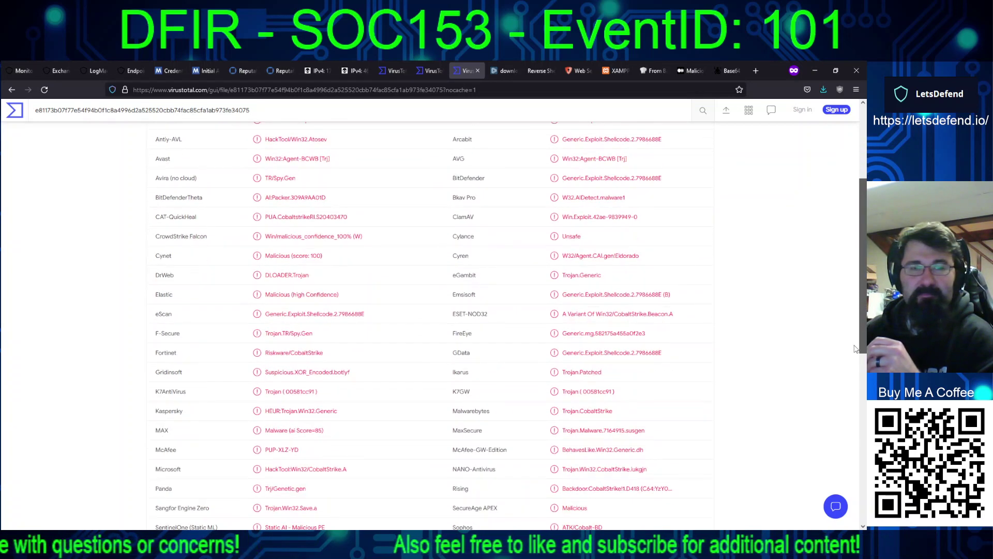
scroll(861, 247, "up", 3)
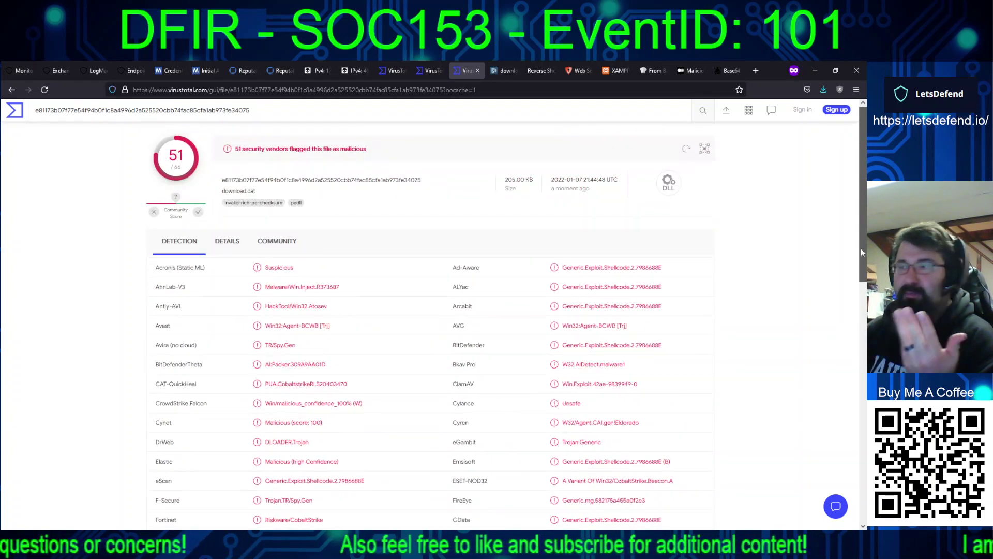
scroll(861, 248, "down", 5)
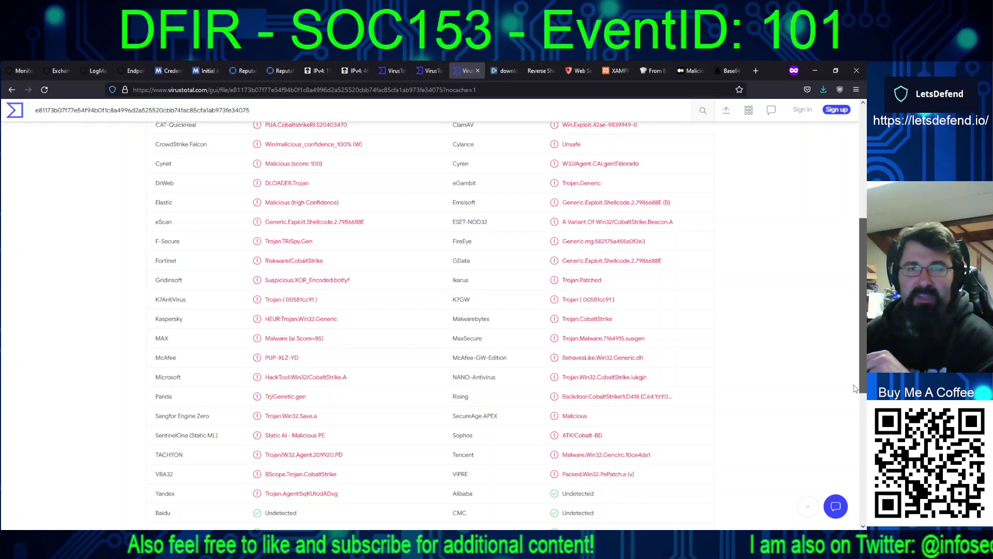
left_click_drag(855, 388, 855, 306)
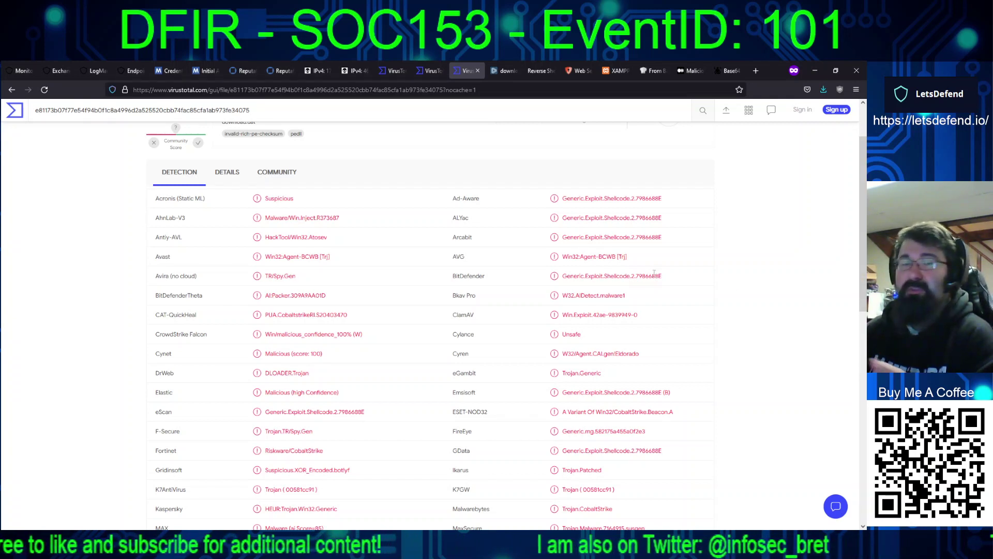
scroll(564, 118, "up", 2)
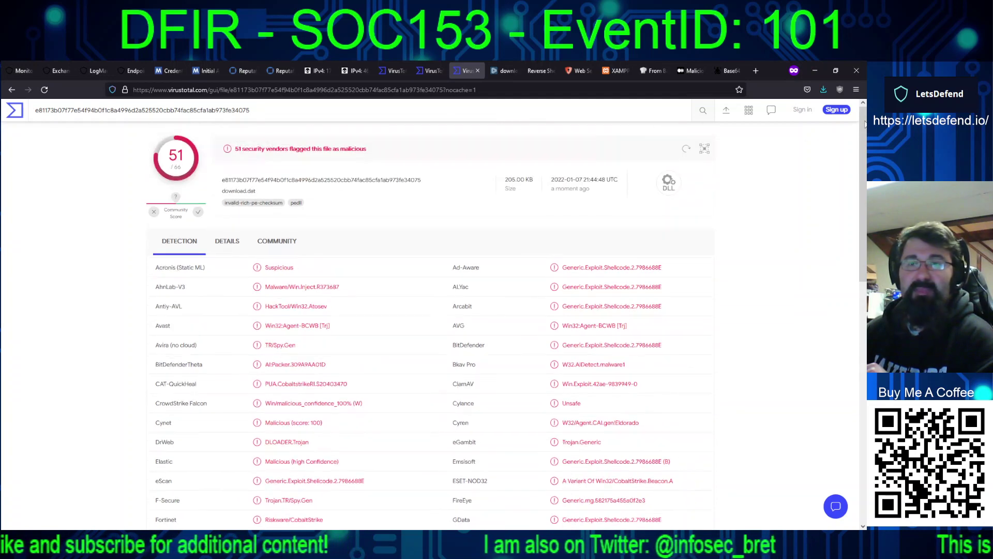
Step: Compare the VirusTotal detection reports for application.bin and download.dat
left_click(429, 72)
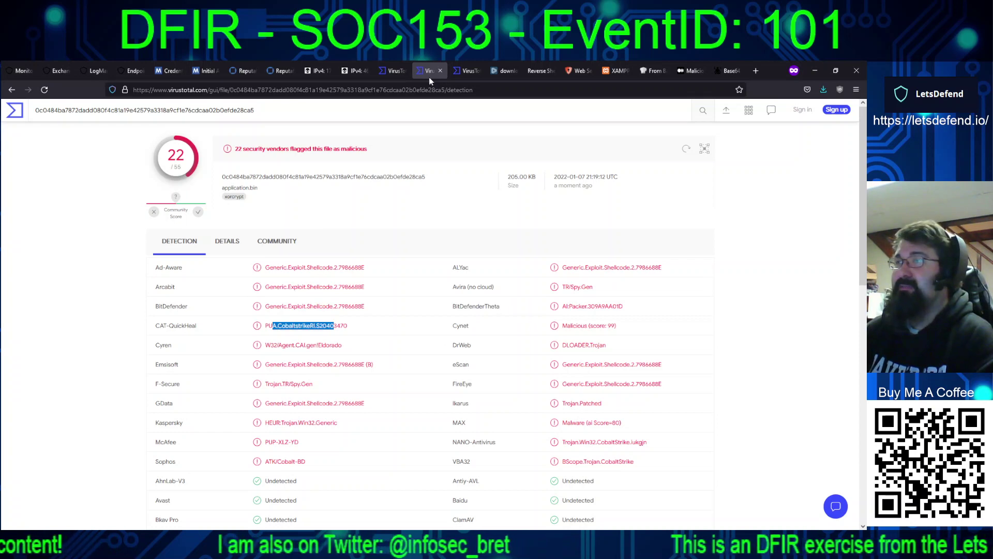
left_click(467, 71)
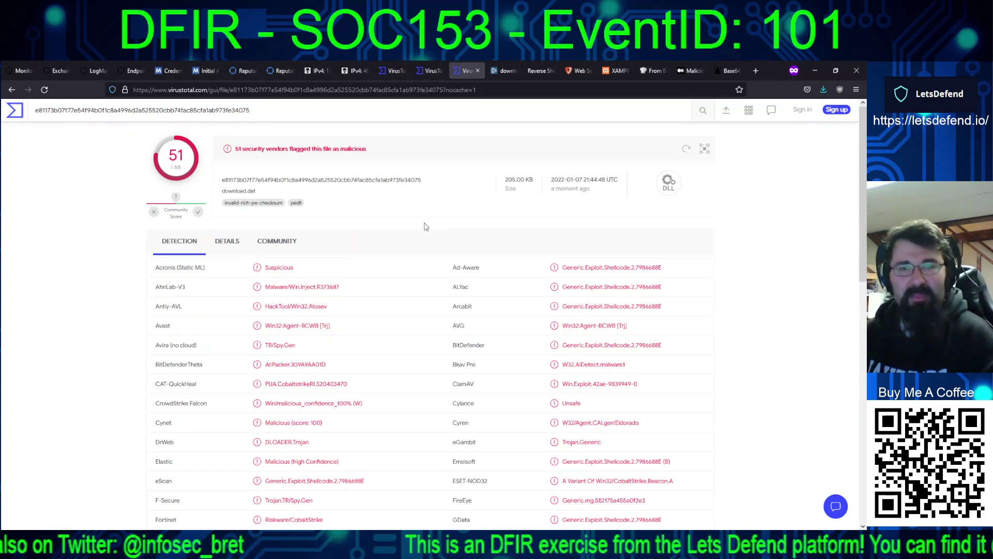
left_click(422, 72)
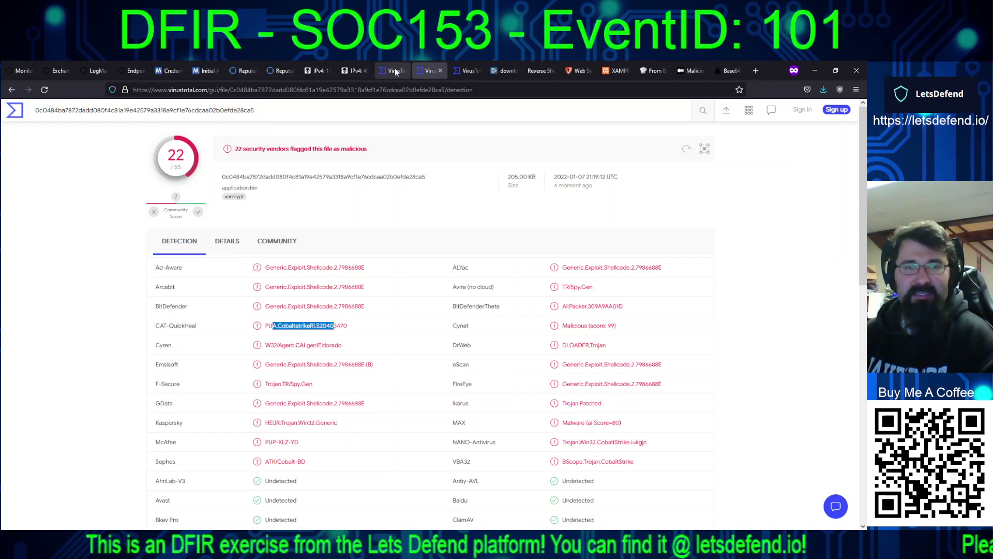
left_click(462, 71)
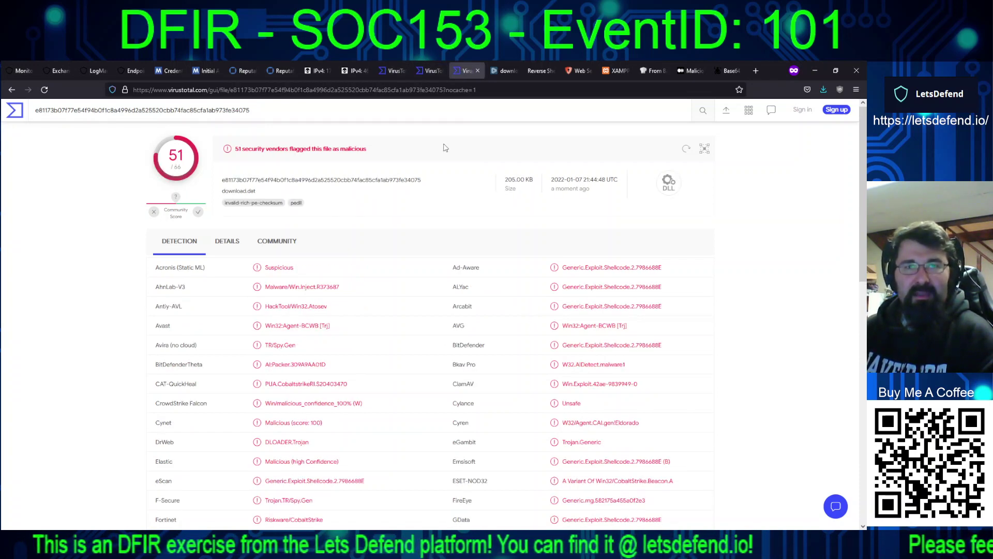
left_click(430, 70)
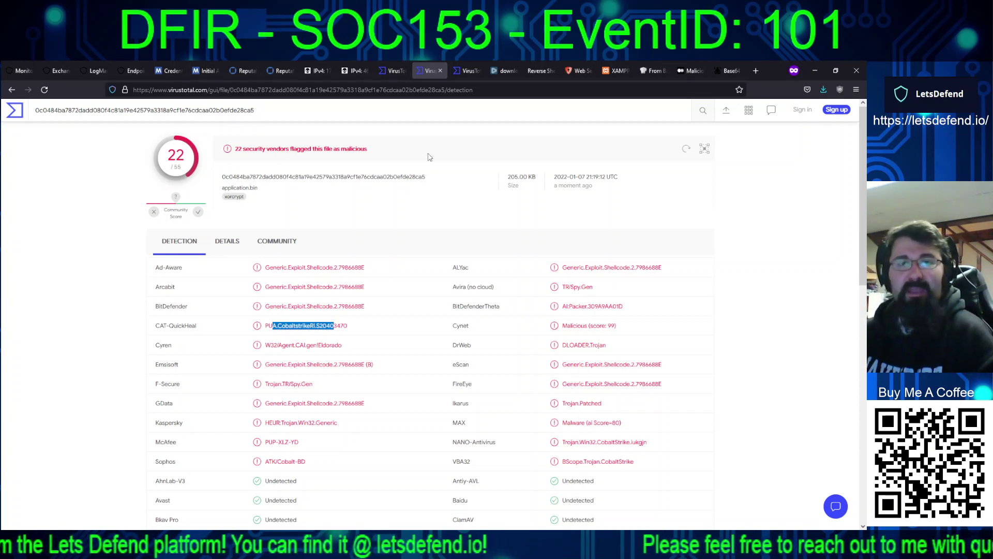
left_click(463, 71)
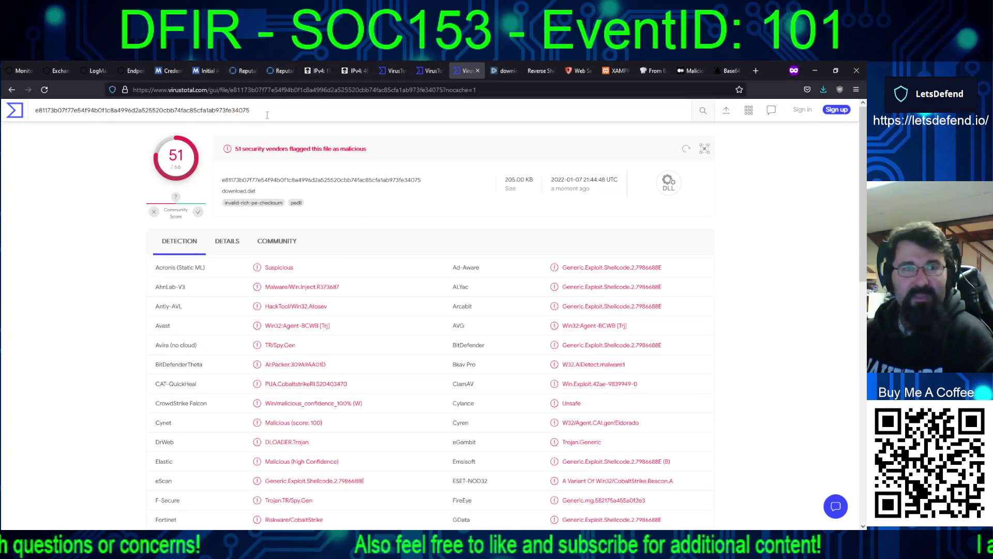
Step: Copy the host IP address from the EventID 101 alert in LetsDefend Monitoring and check the Exchange mailbox
left_click(21, 71)
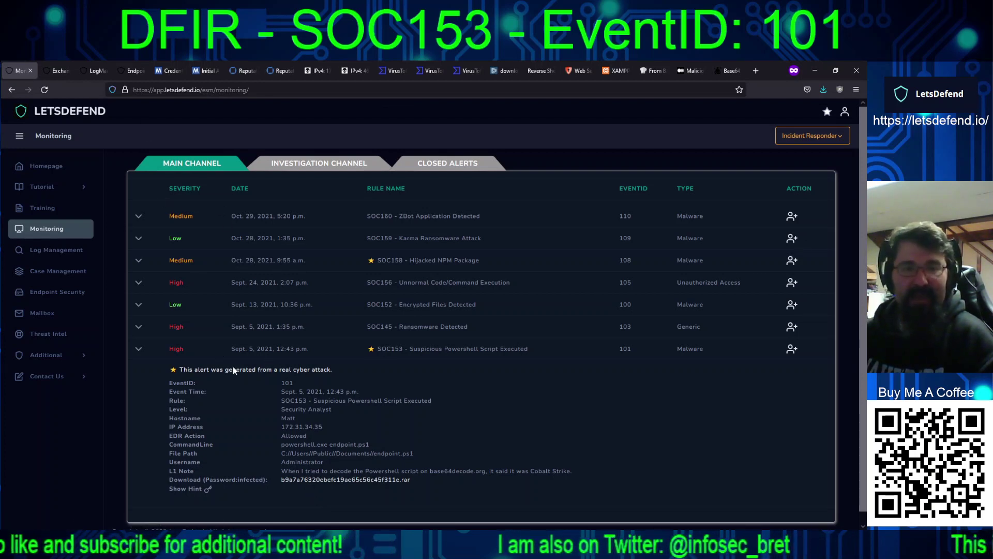
left_click_drag(307, 426, 281, 427)
key("ctrl+c")
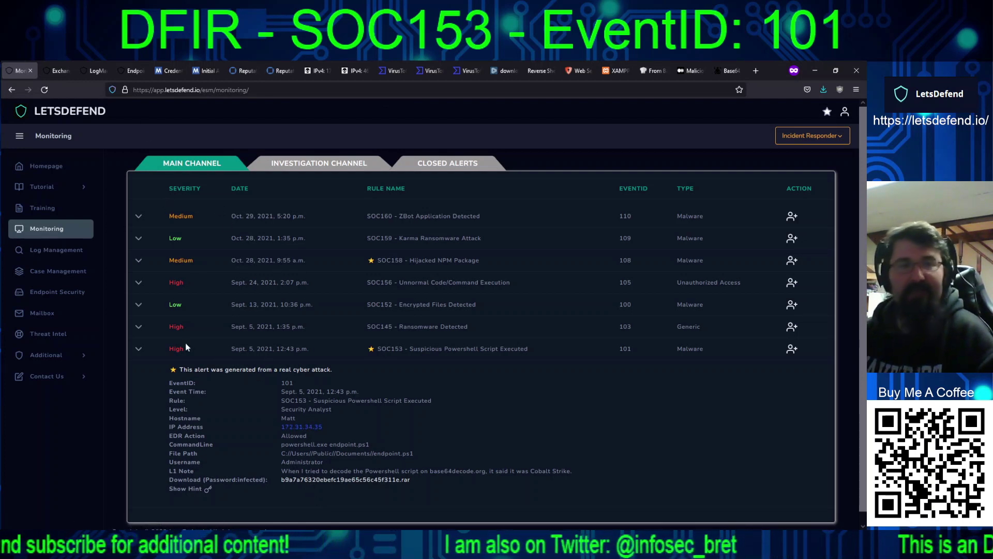
left_click(57, 68)
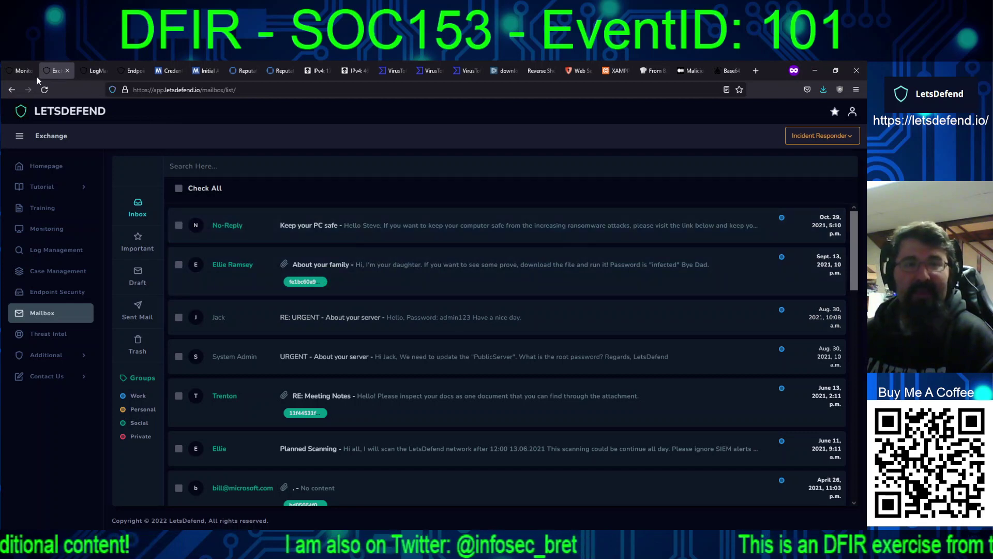
left_click(24, 70)
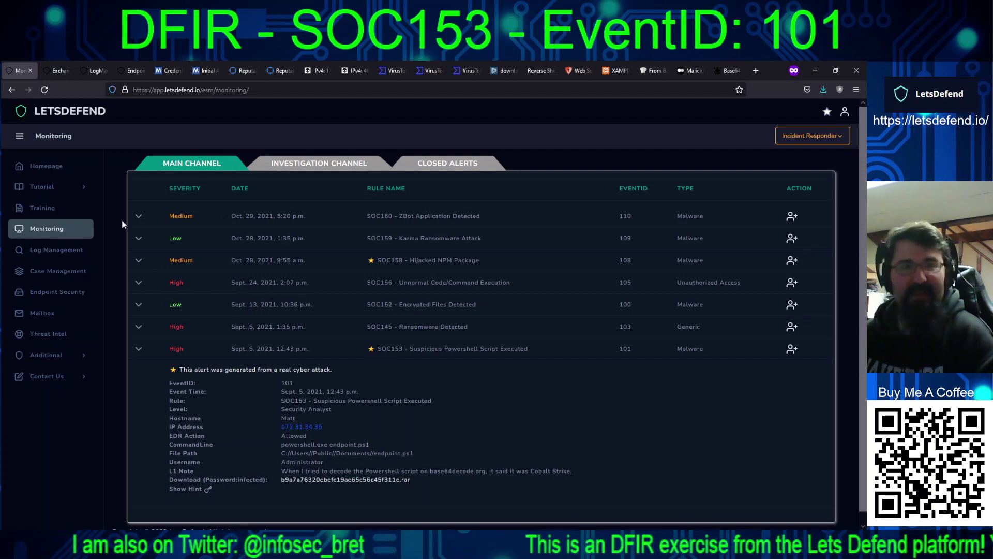
left_click(301, 427)
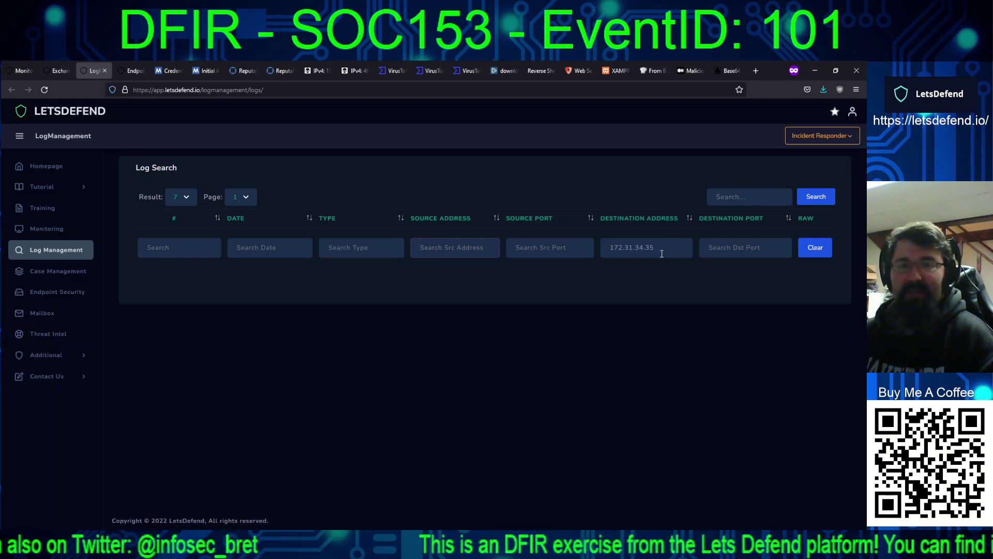
Step: Clear the Log Management filters and run a general log search for 172.31.34.35
left_click(815, 247)
left_click(759, 197)
key("ctrl+v")
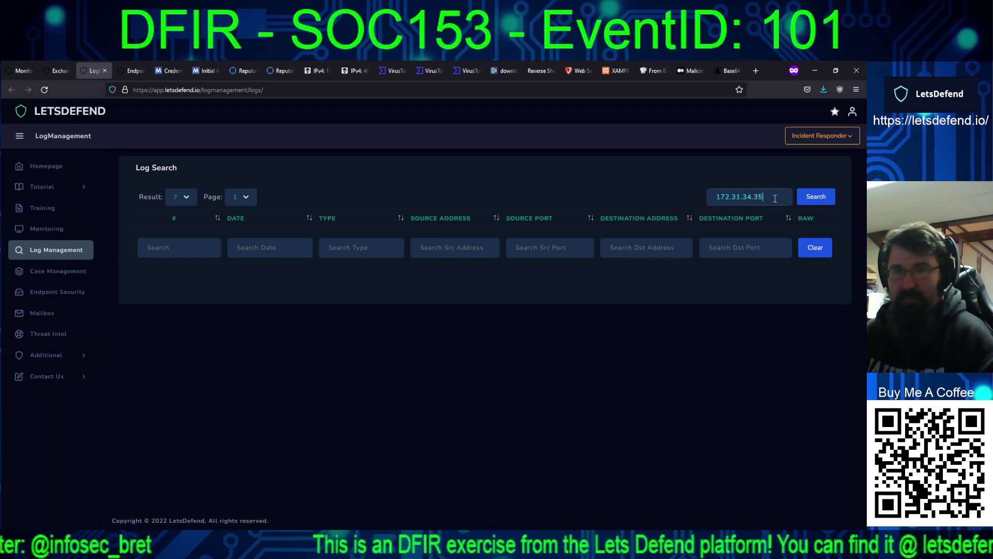
left_click(818, 201)
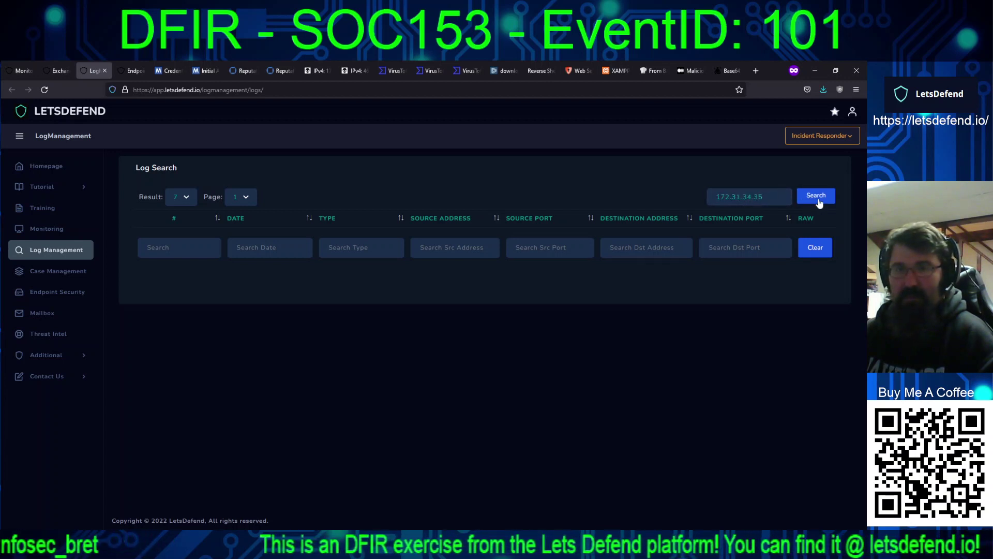
Step: Clear the log search and filter for 172.31.34.35 as destination address, then as source address alone
left_click(811, 250)
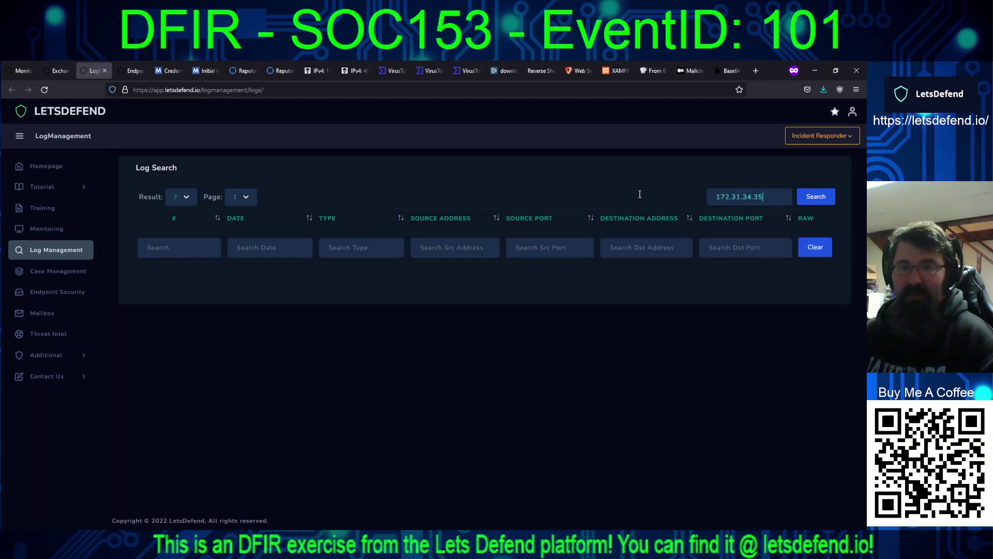
left_click(634, 249)
key("ctrl+v")
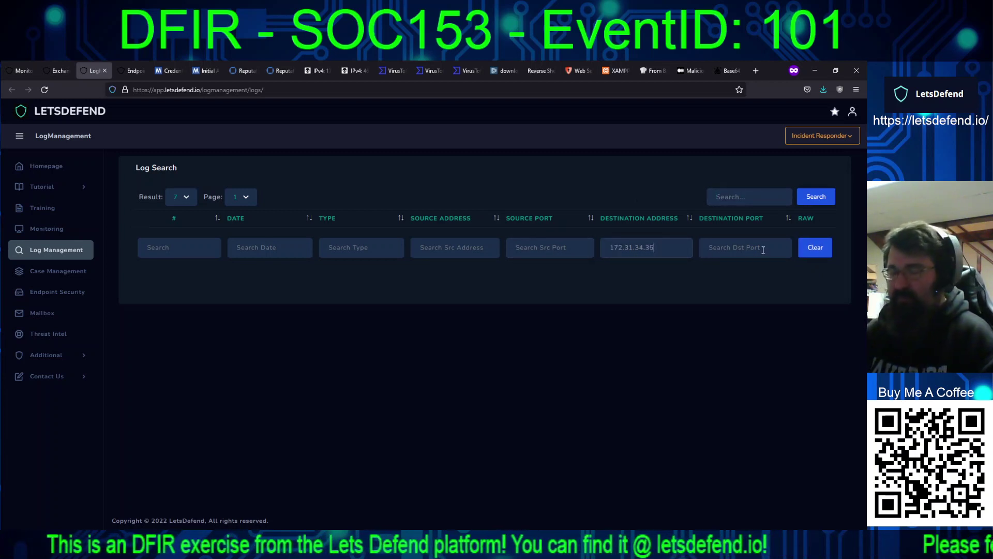
key("ctrl+a")
key("BackSpace")
left_click(423, 252)
key("ctrl+v")
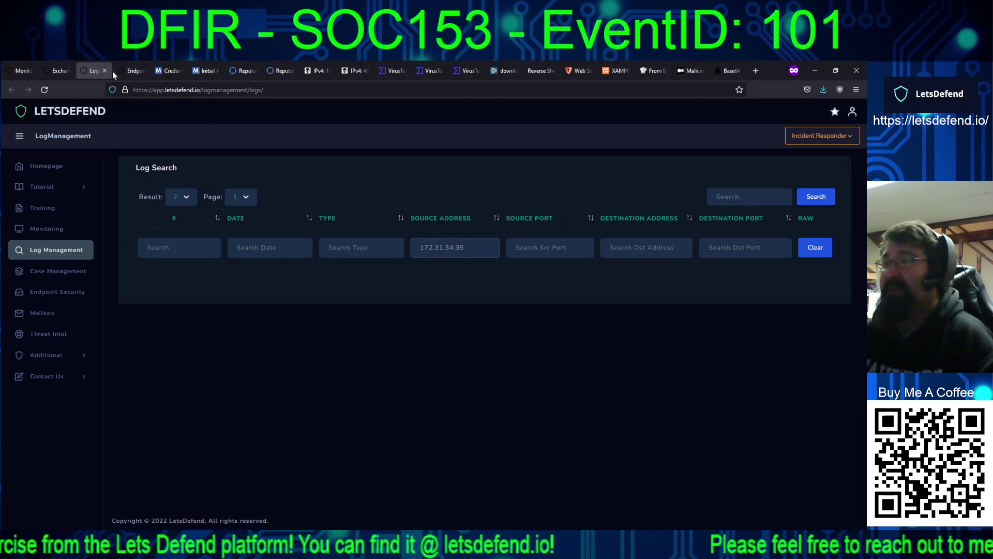
Step: Review the browser history and command history of the 172.31.34.35 host in Endpoint Security
left_click(128, 72)
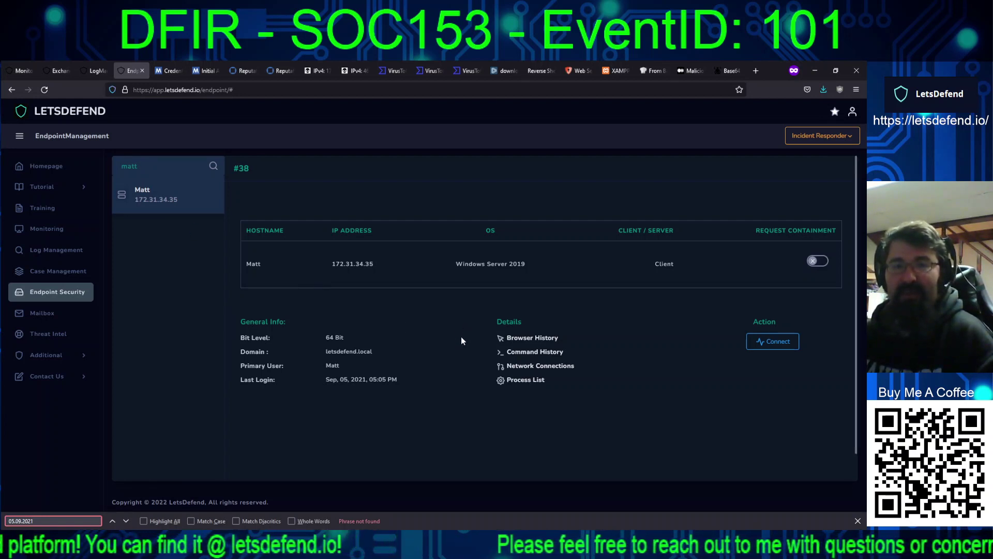
left_click(520, 338)
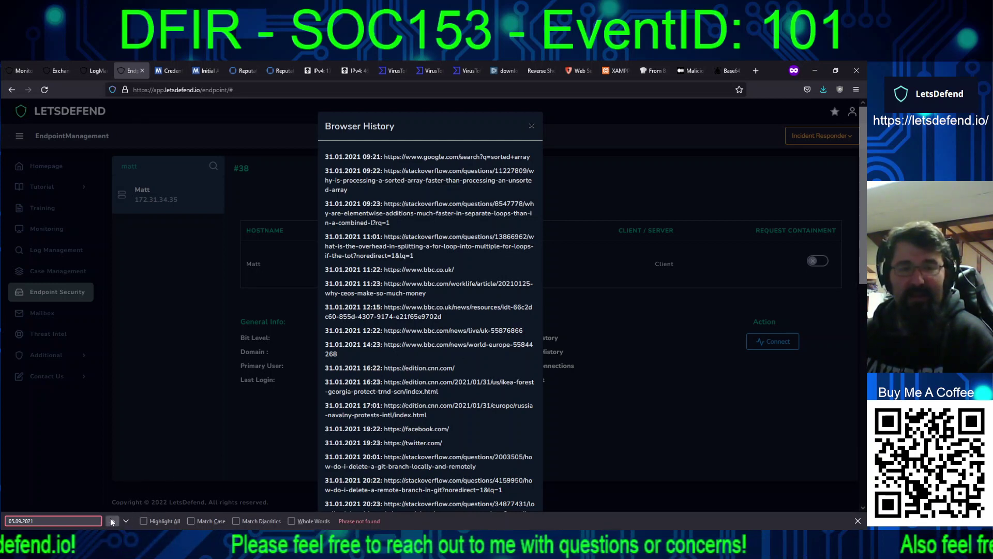
left_click(220, 427)
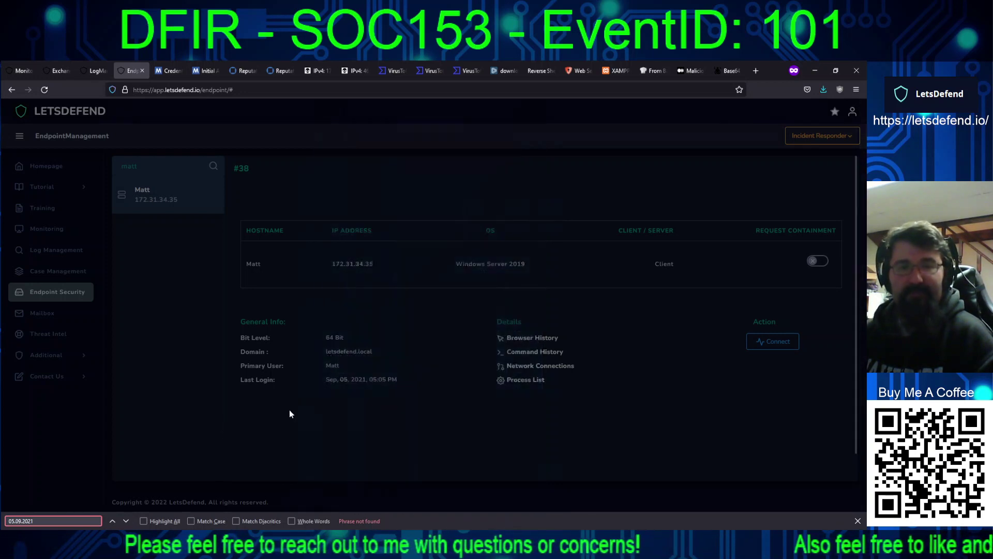
left_click(518, 352)
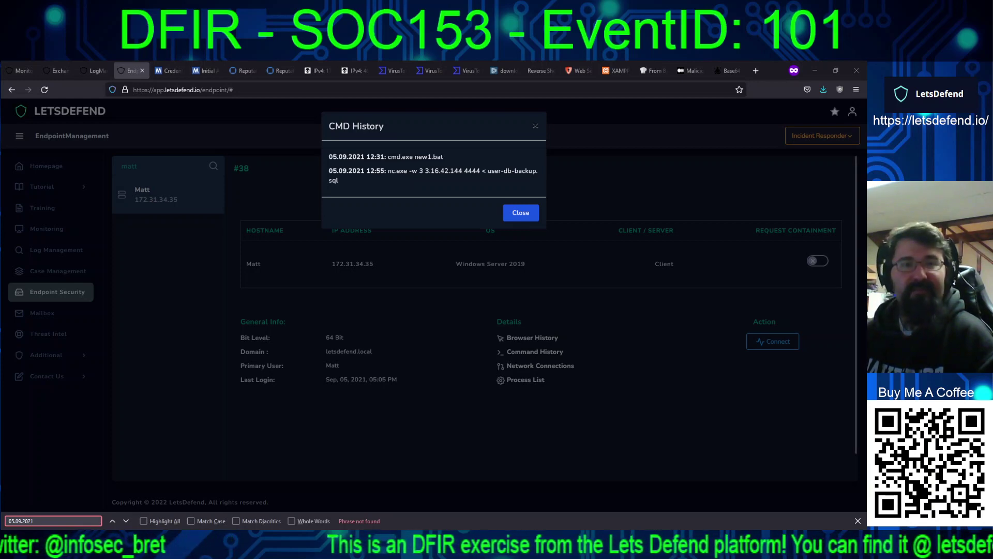
Step: Look up the reputation of the netcat destination 3.16.42.144 in Cisco Talos
key("ctrl+Tab")
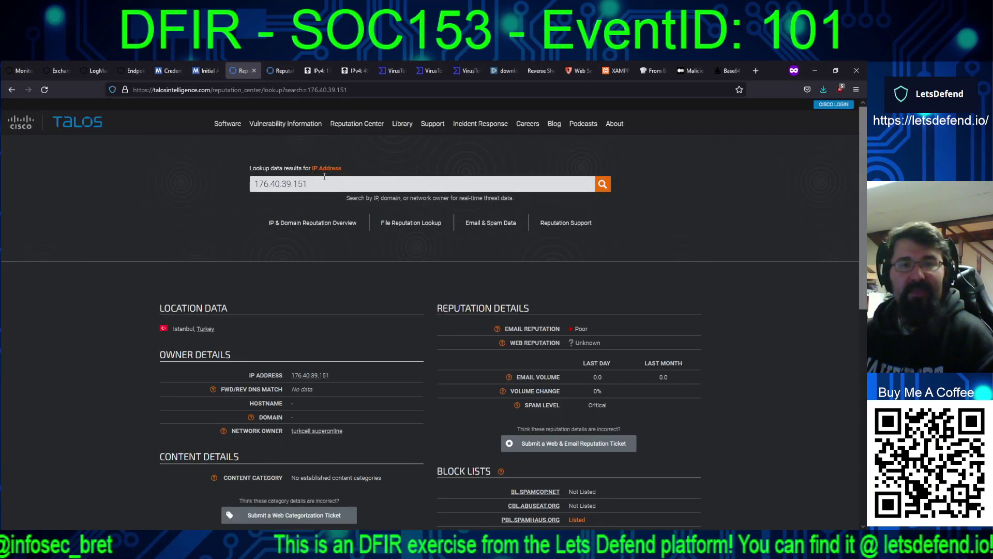
double_click(313, 182)
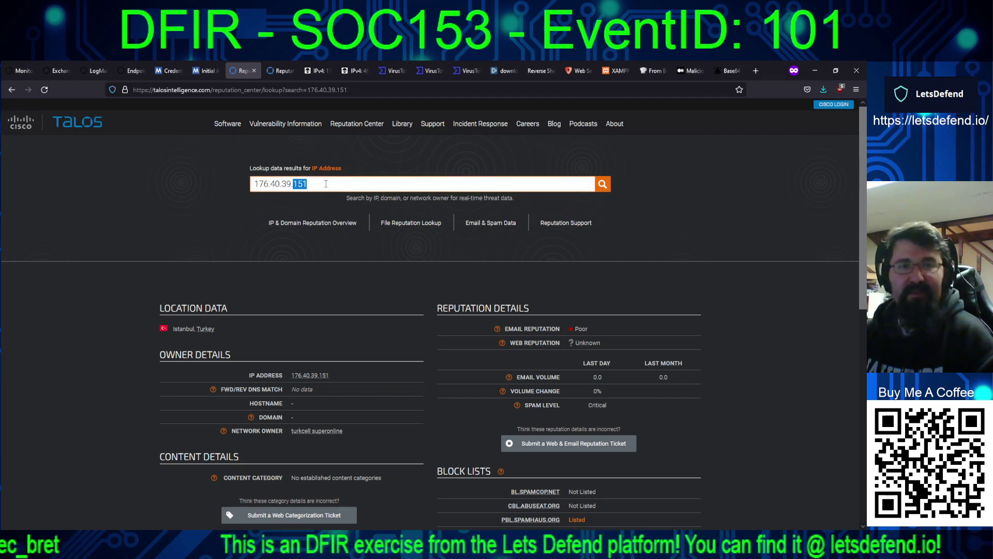
key("ctrl+a")
type("3.16.42.144")
key("Return")
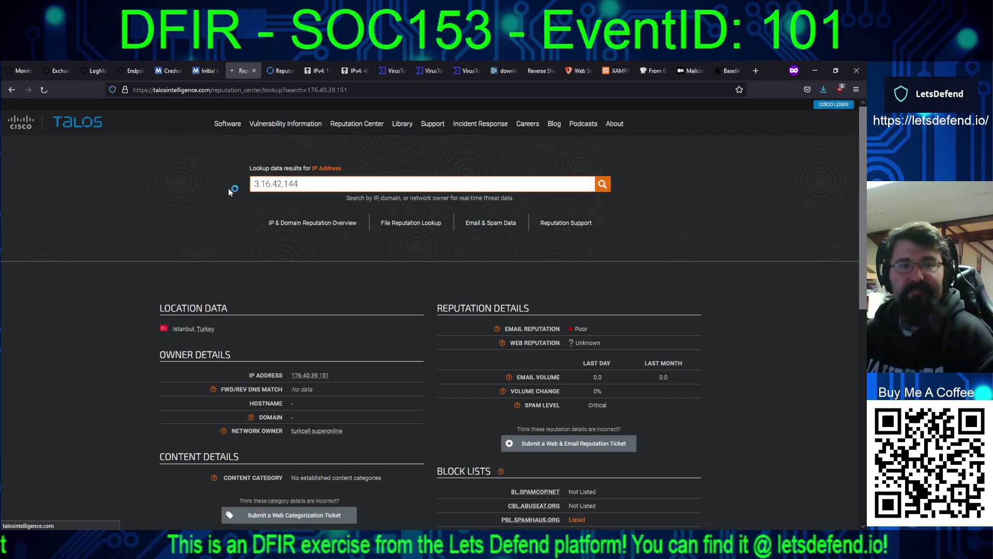
Step: Search AlienVault OTX for 3.16.42.144 and repeat the search to load its indicator page
left_click(317, 71)
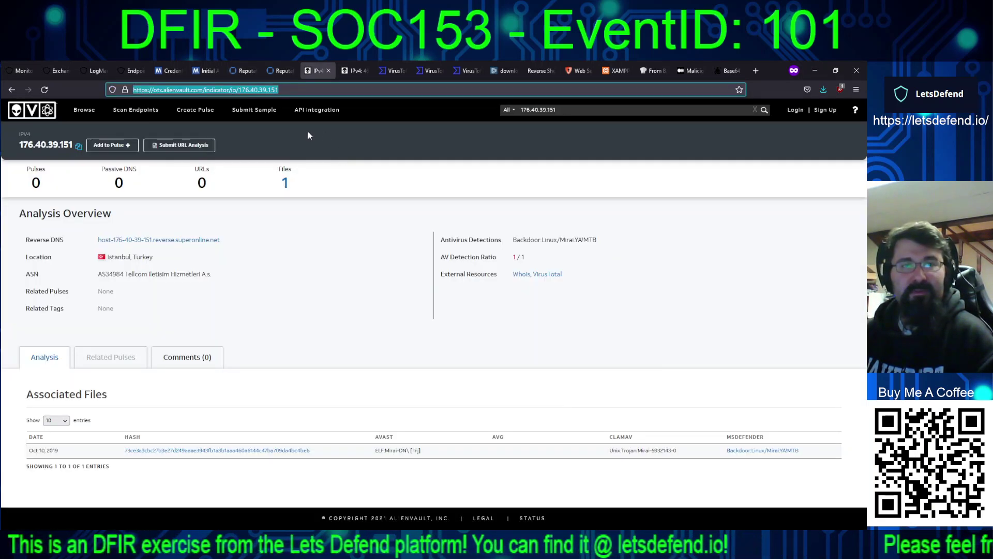
triple_click(524, 109)
type("3.16.42.144")
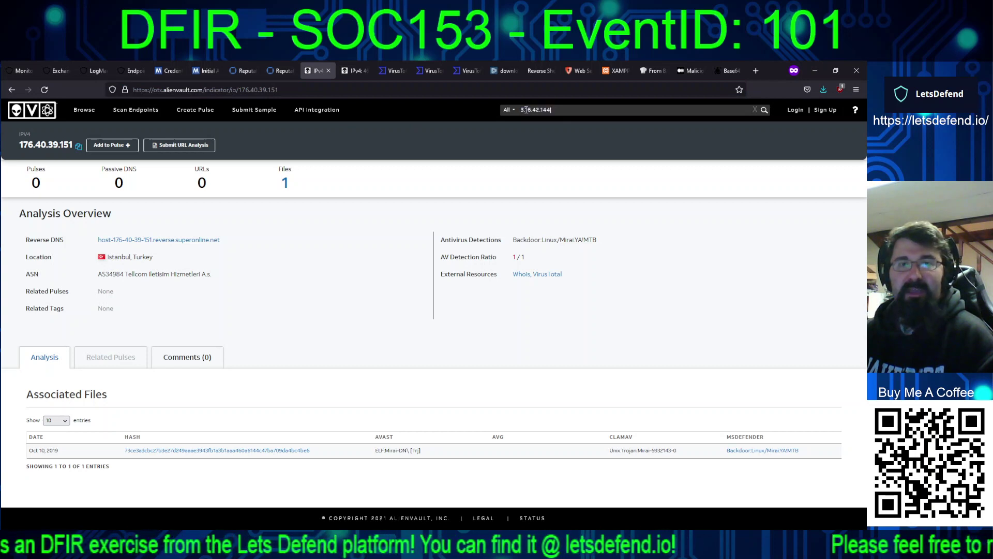
key("Return")
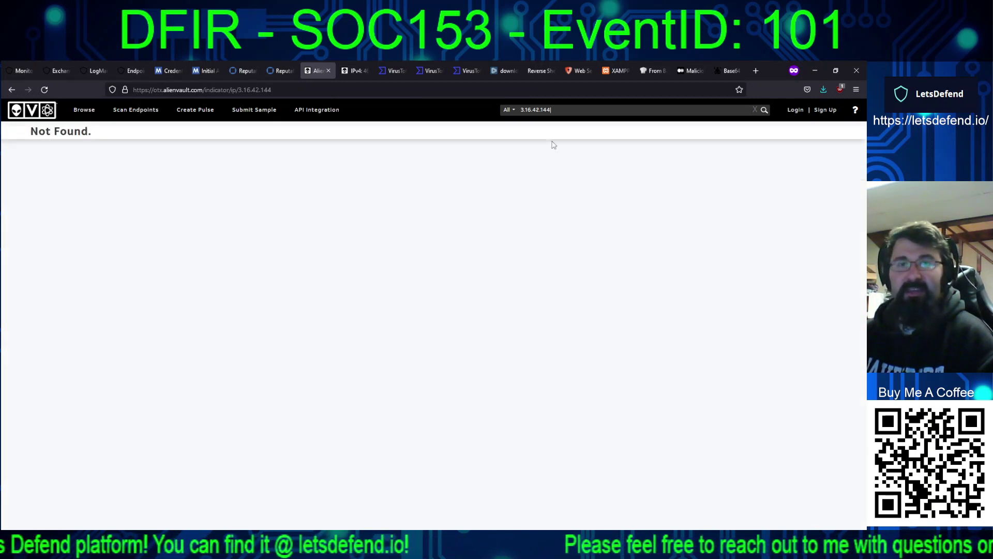
left_click(562, 110)
key("Return")
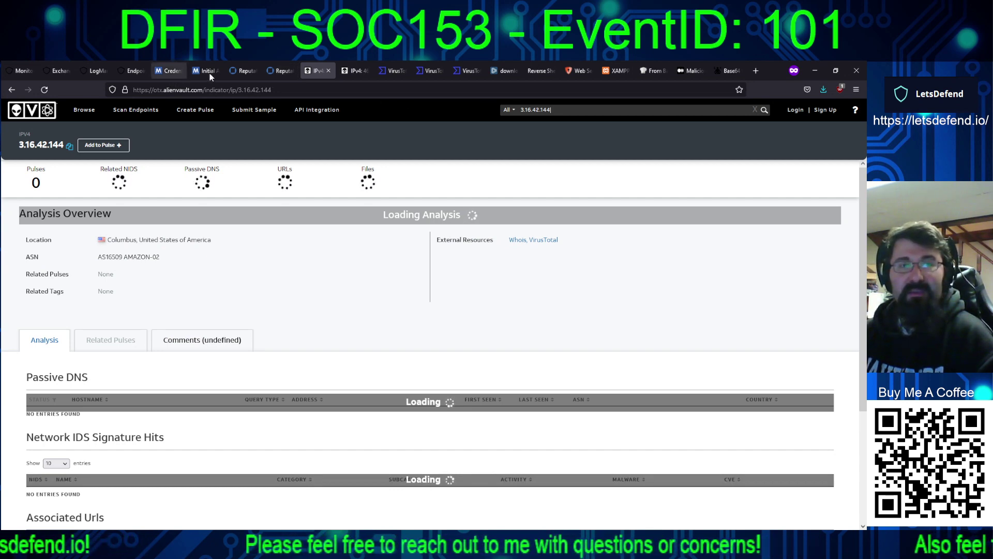
Step: Compare the Cisco Talos and AlienVault OTX results for 3.16.42.144, and recheck the netcat entry in the host's command history
left_click(243, 70)
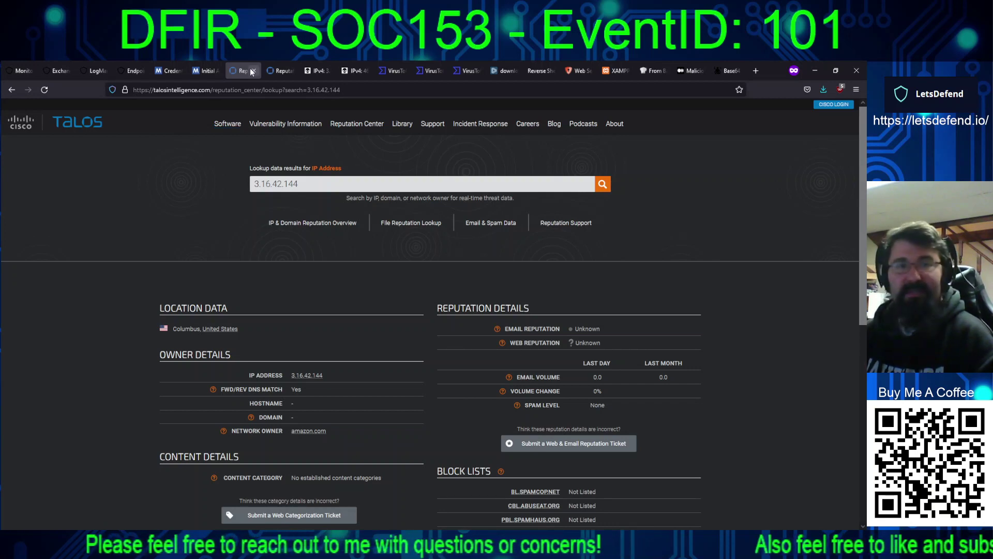
left_click(319, 72)
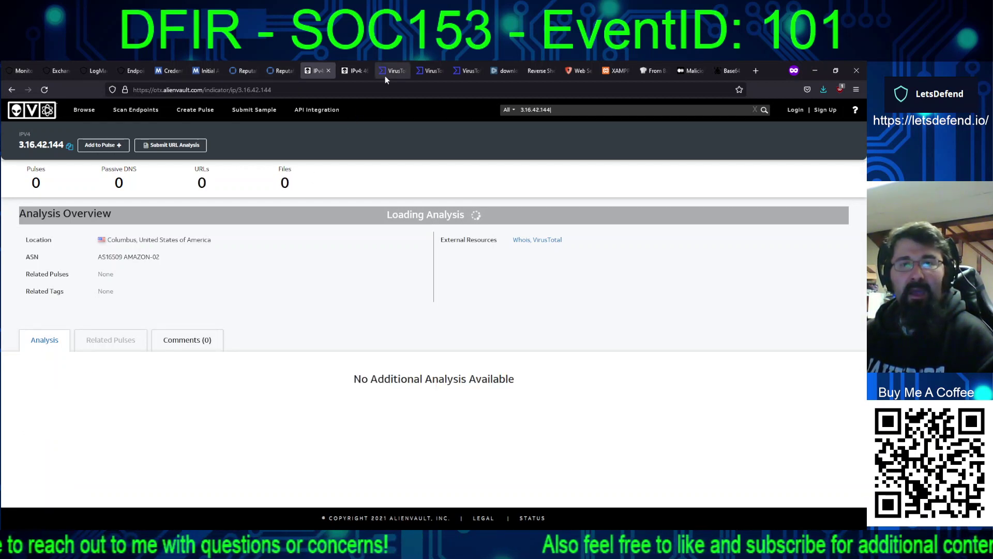
left_click(92, 70)
left_click(130, 71)
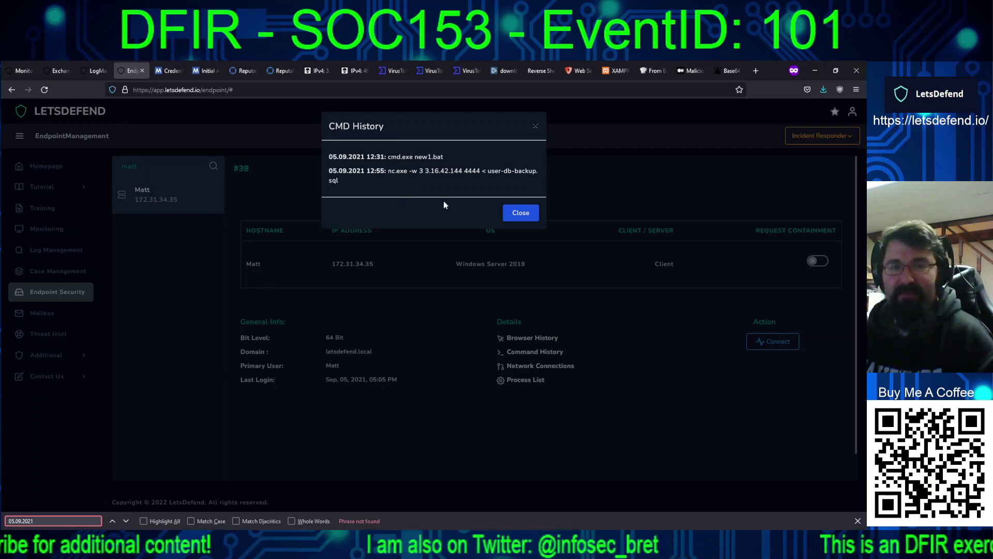
left_click(520, 213)
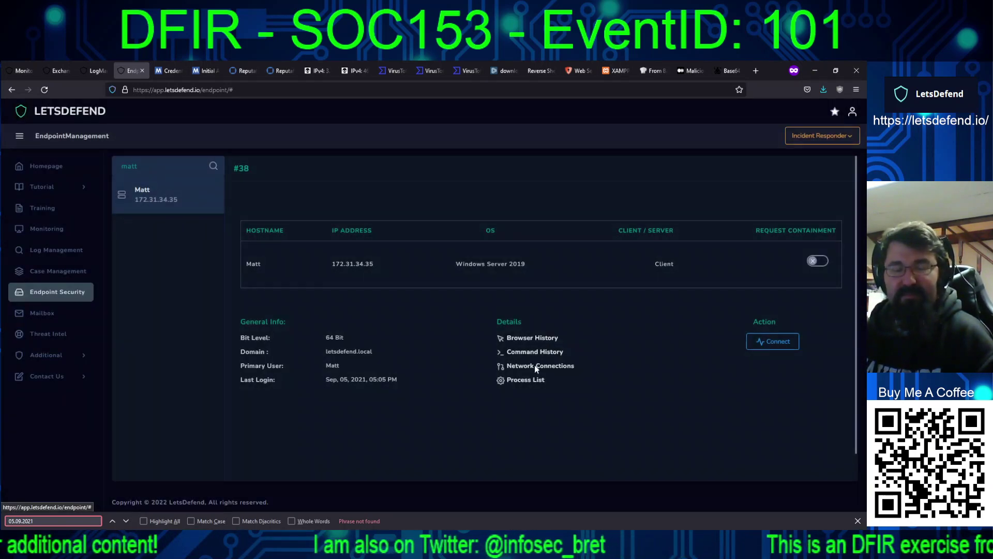
Step: Review the network connections and the process list of the 172.31.34.35 host in Endpoint Security
left_click(538, 366)
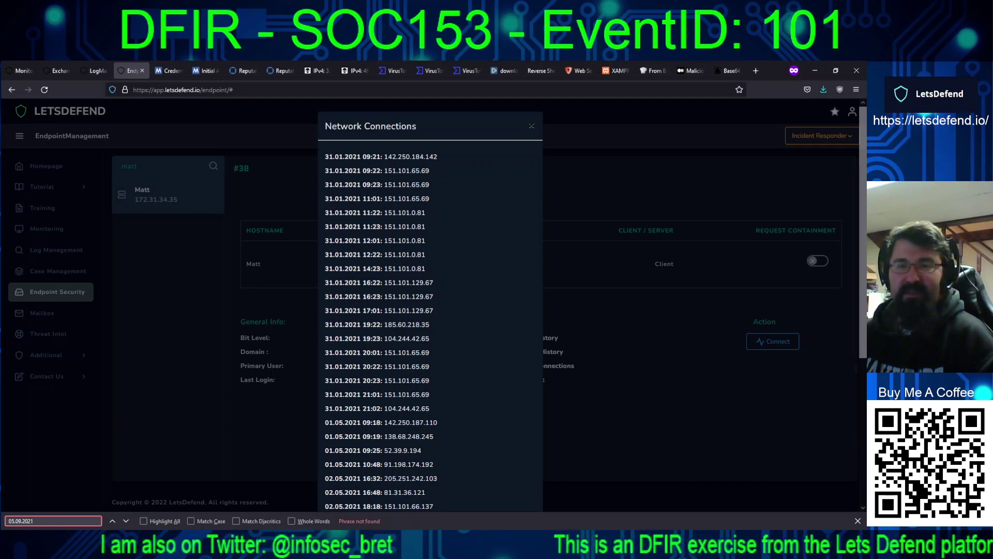
left_click(862, 441)
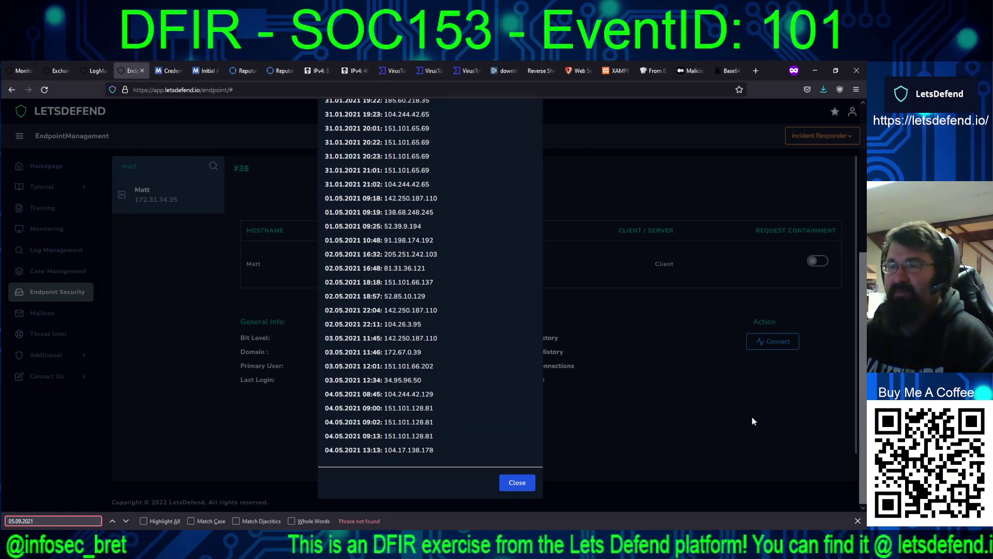
left_click(625, 403)
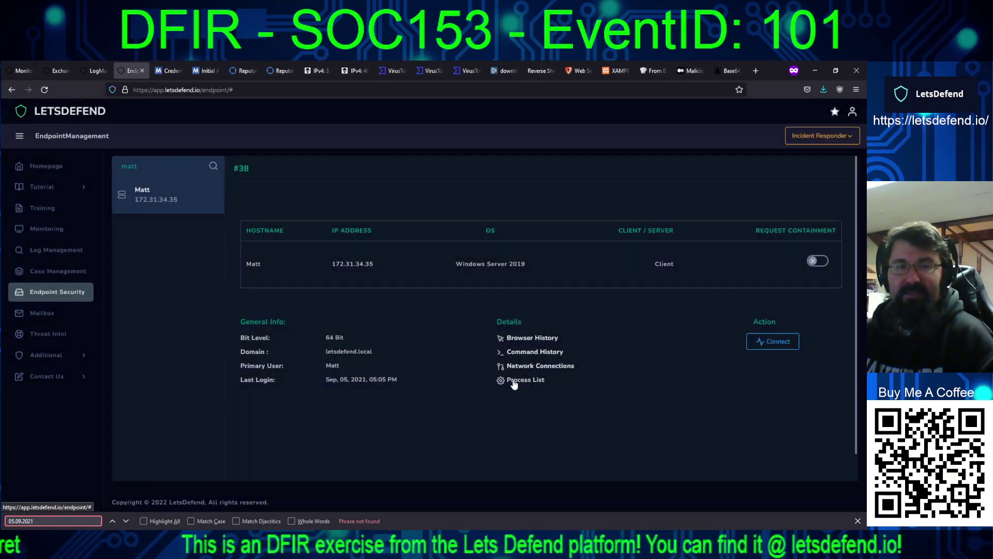
left_click(517, 379)
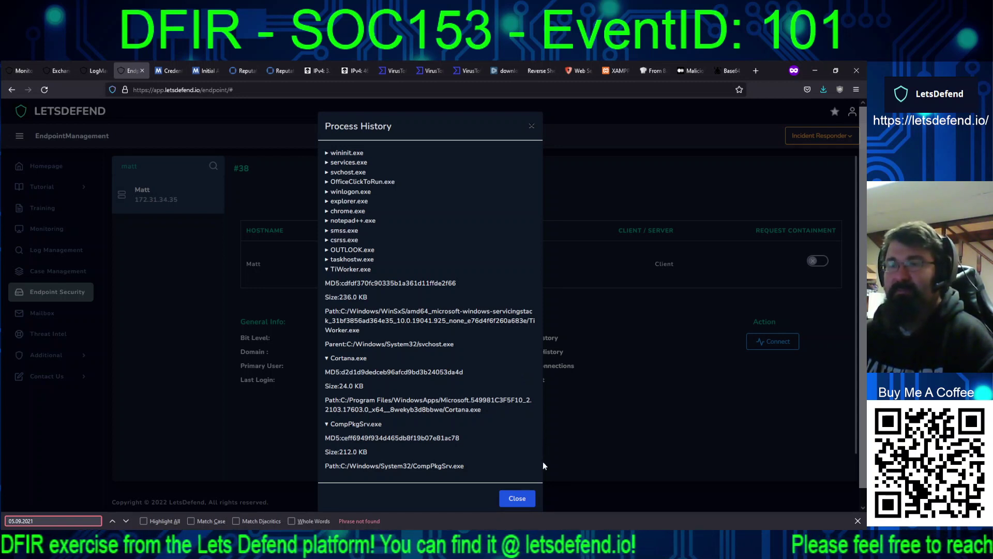
left_click(518, 496)
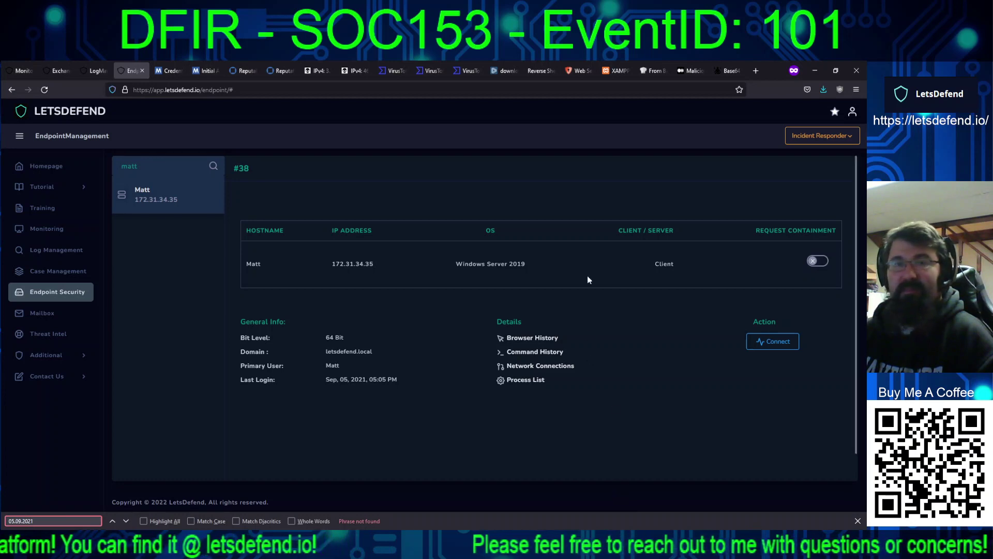
Step: Collect the MD5 hash and the report URL of download.dat from its VirusTotal details for the investigation notes
left_click(464, 71)
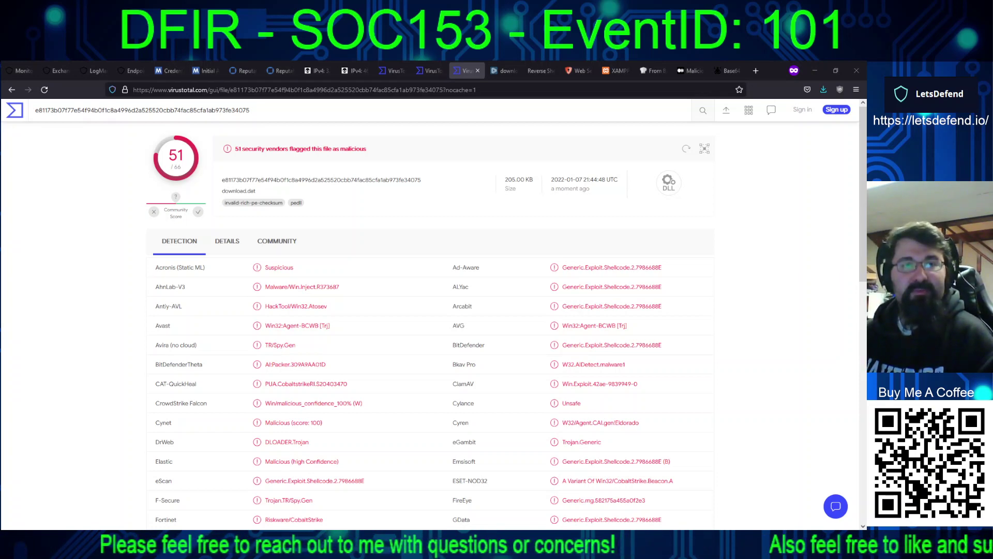
left_click(228, 241)
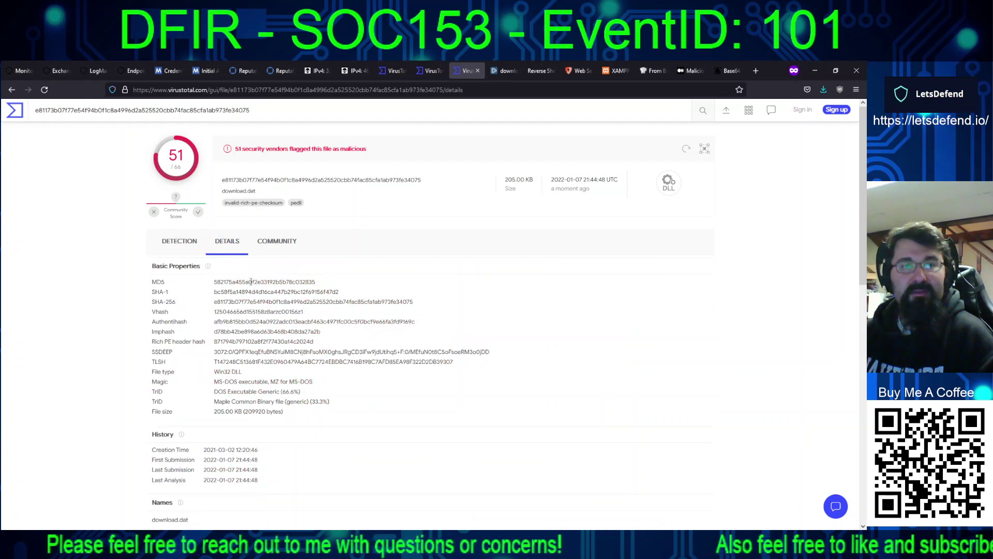
double_click(251, 282)
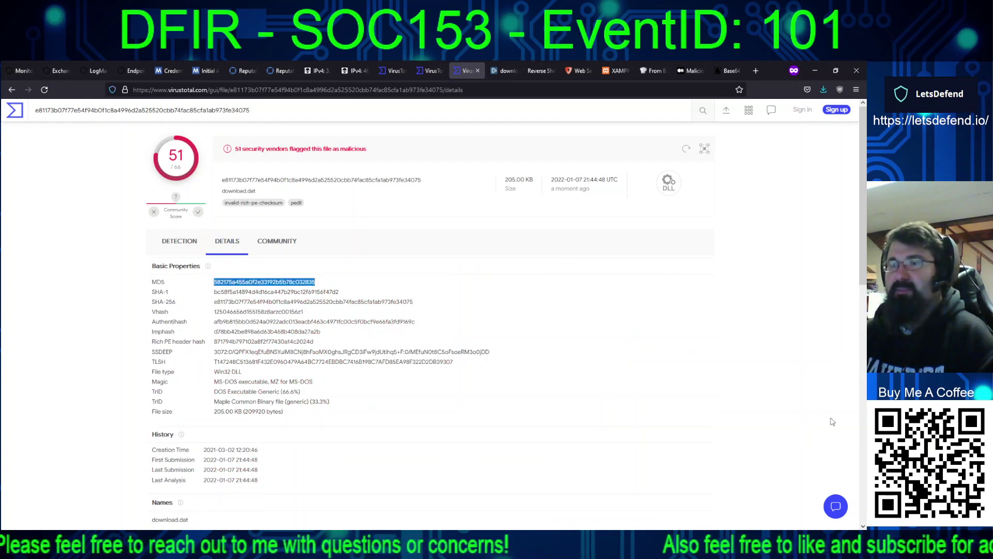
key("alt+Tab")
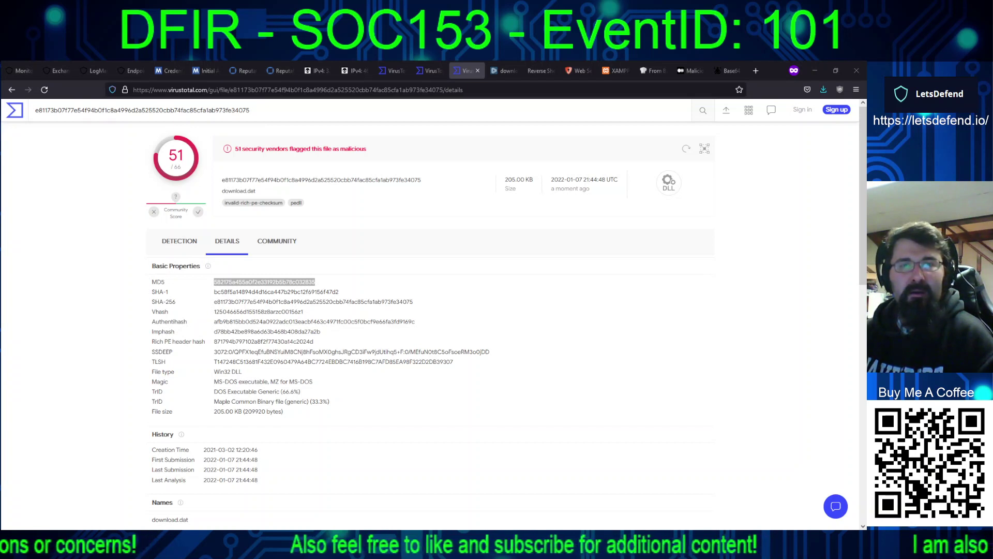
left_click_drag(443, 90, 95, 76)
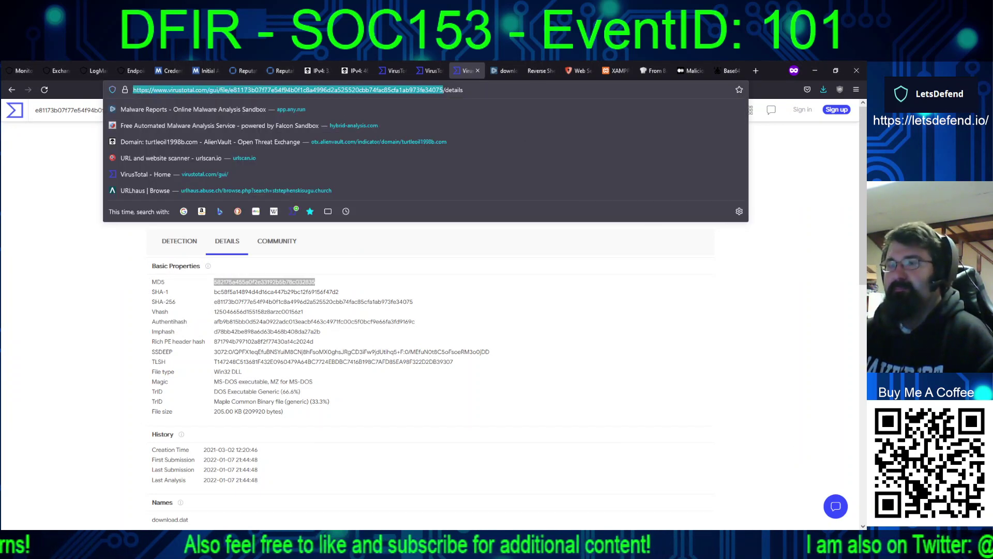
key("alt+Tab")
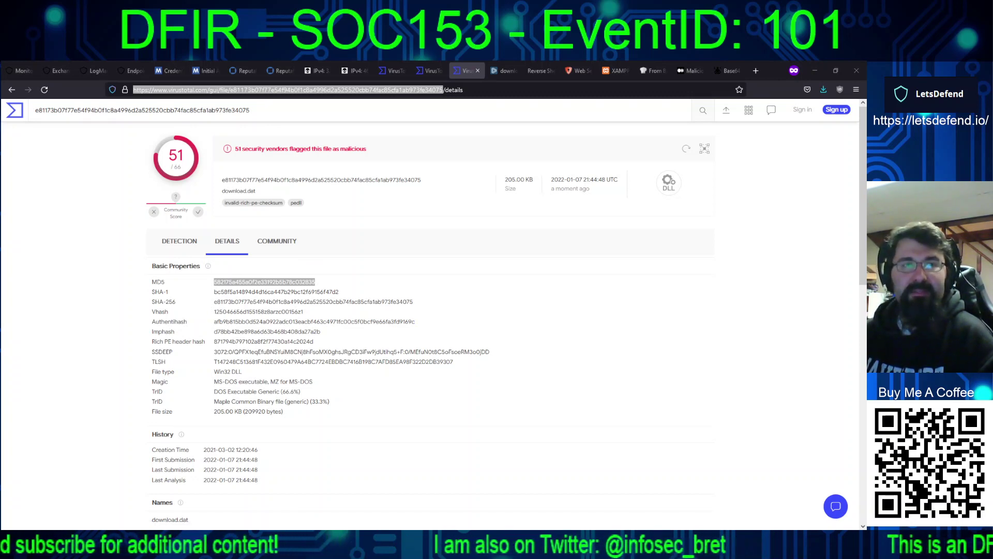
Step: Open the base64decode.org decoder in a new browser tab
left_click(129, 70)
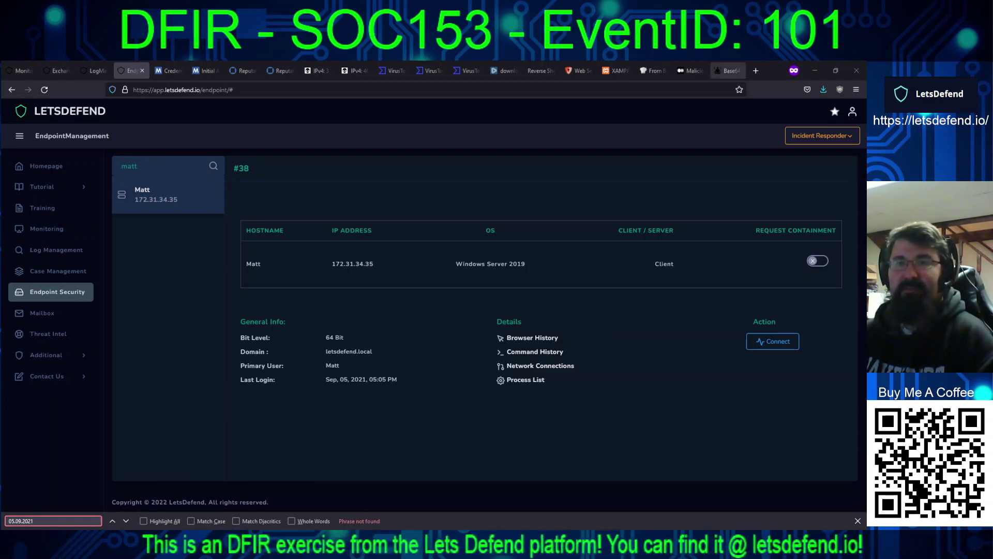
left_click(760, 73)
type("bas")
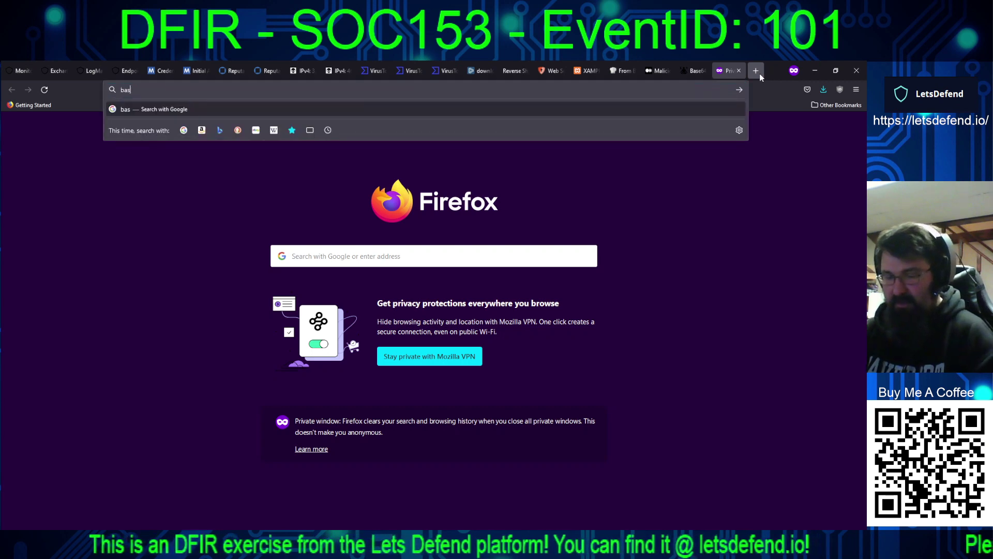
type("e64d")
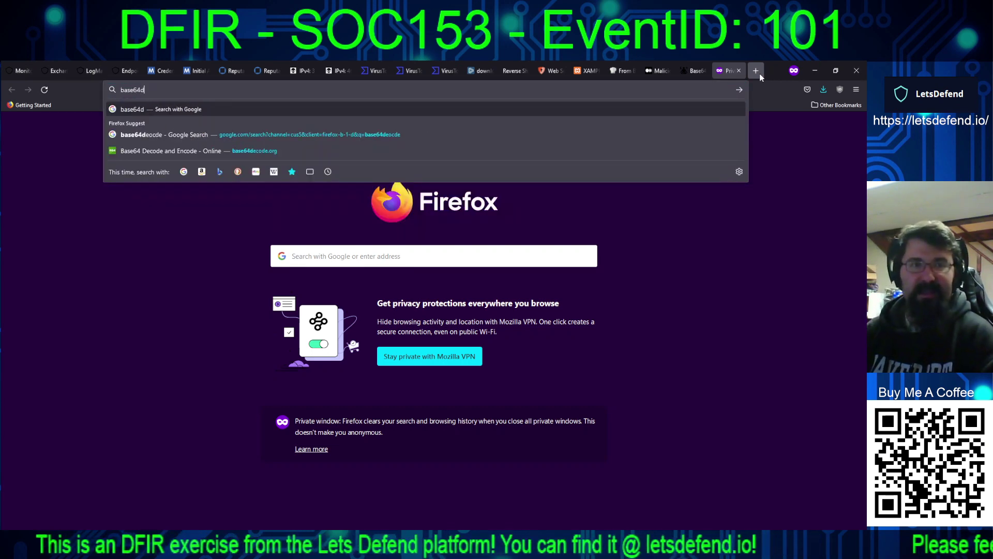
key("Down")
key("Down")
key("Return")
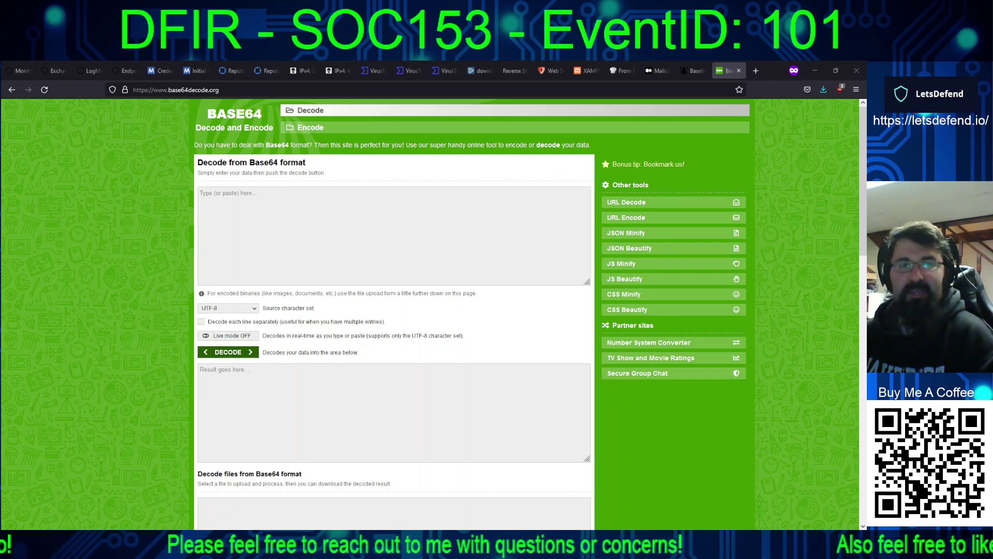
Step: Decode the pasted Base64 payload as UTF-8 and again with the AUTO-DETECT character set, and close the decoder
left_click(403, 214)
key("ctrl+v")
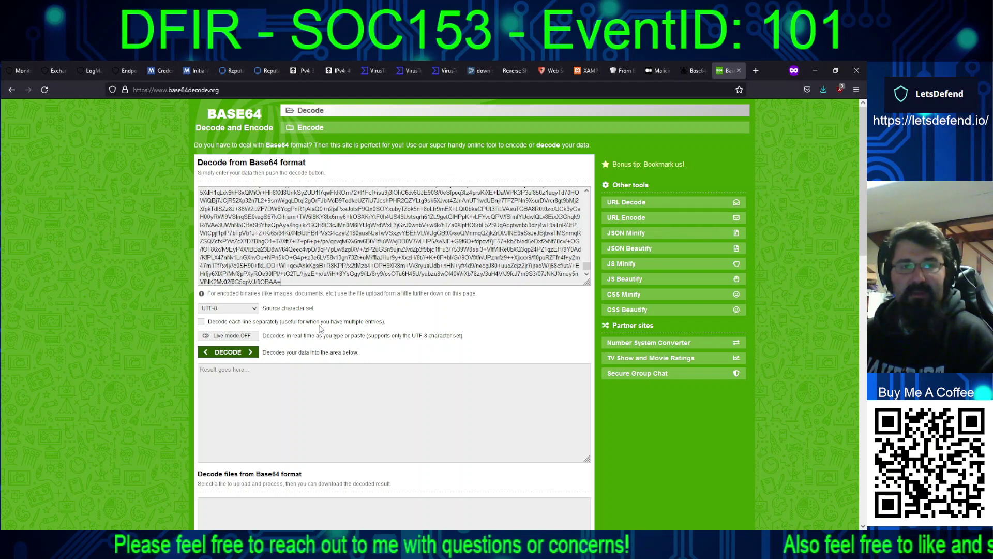
left_click(252, 356)
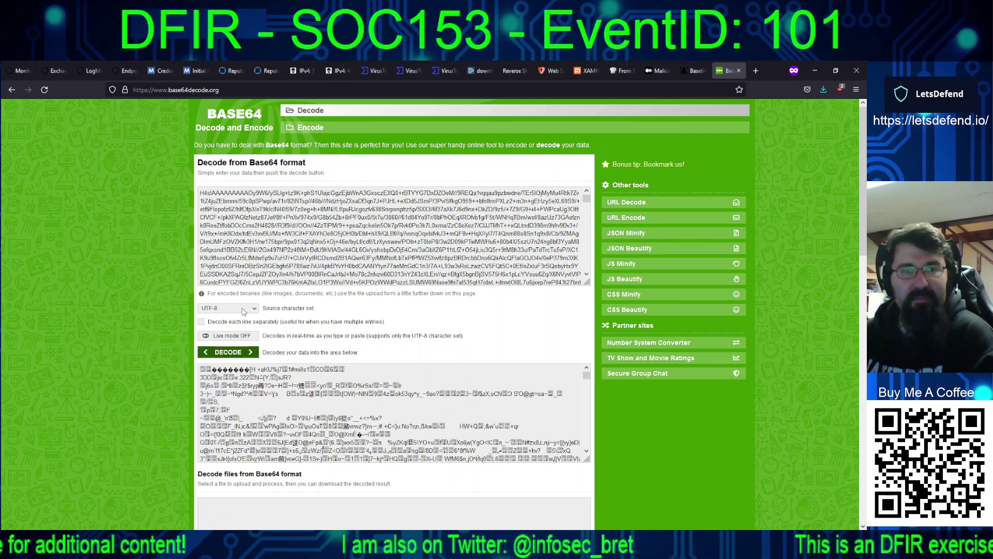
left_click(238, 325)
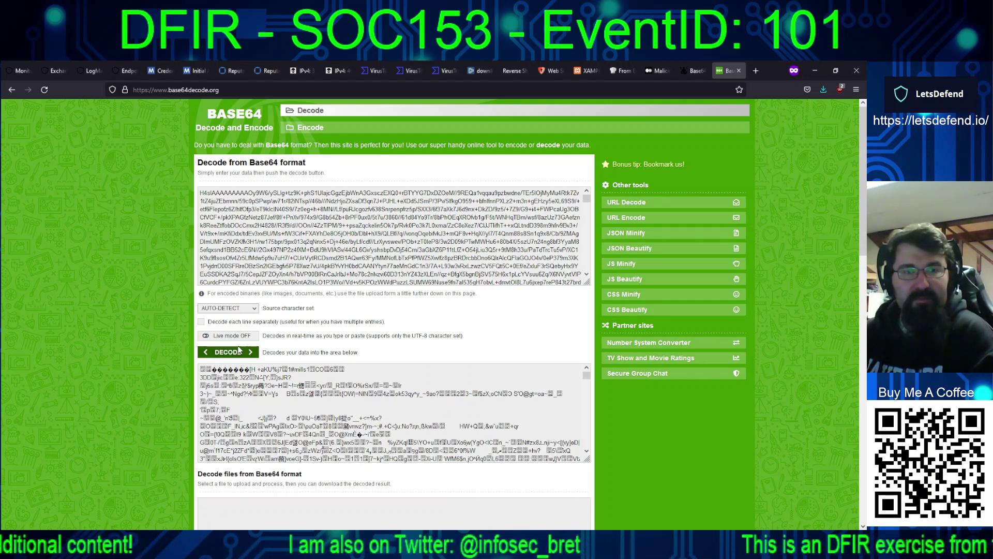
left_click(245, 353)
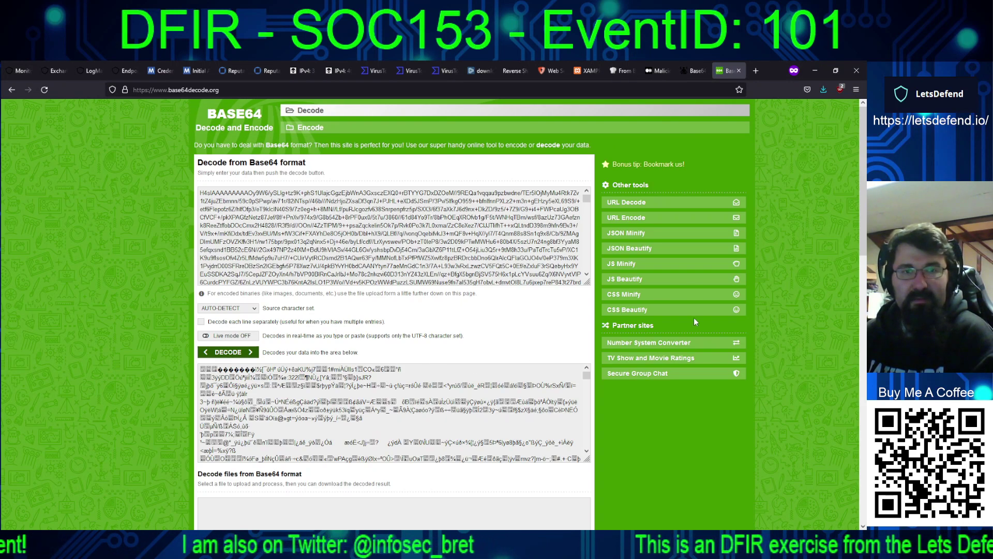
left_click_drag(861, 206, 839, 181)
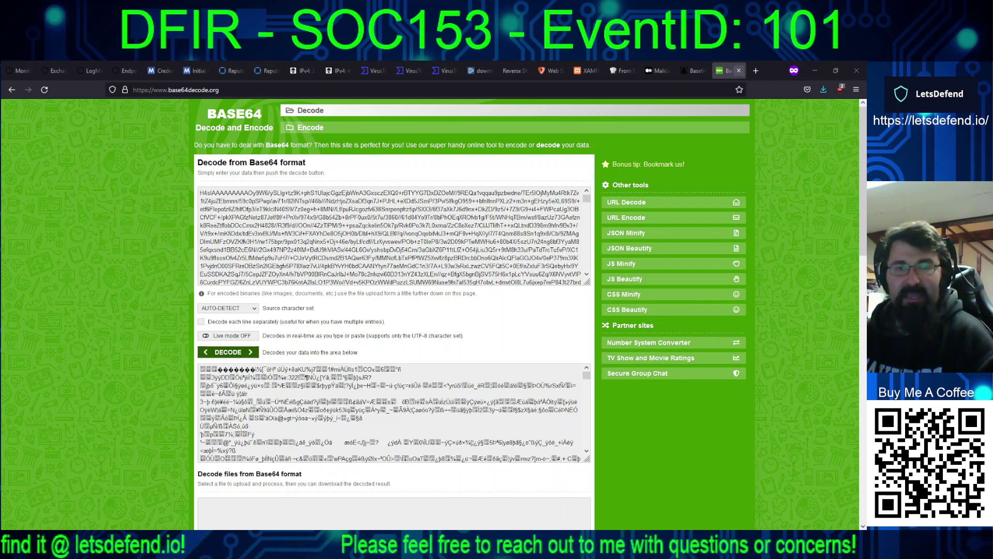
left_click(739, 71)
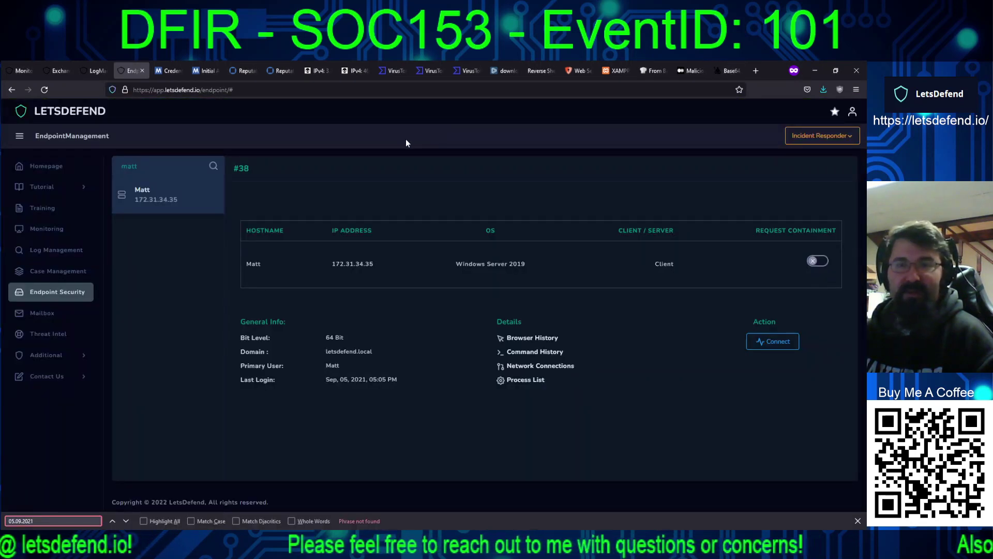
Step: Highlight Microsoft's Trojan:Win32/Cobaltstrike!ml detection in the VirusTotal report of the PowerShell file
left_click(392, 71)
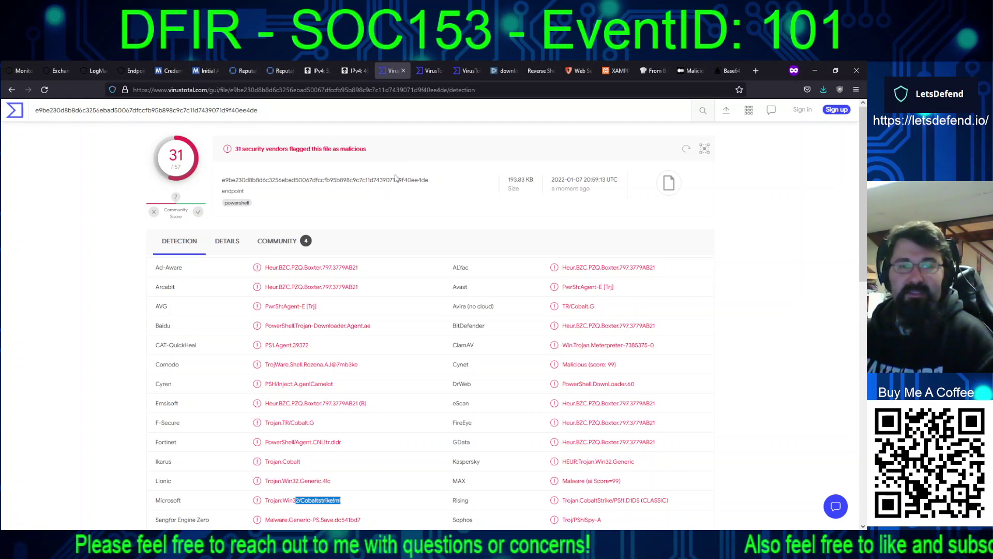
left_click(344, 497)
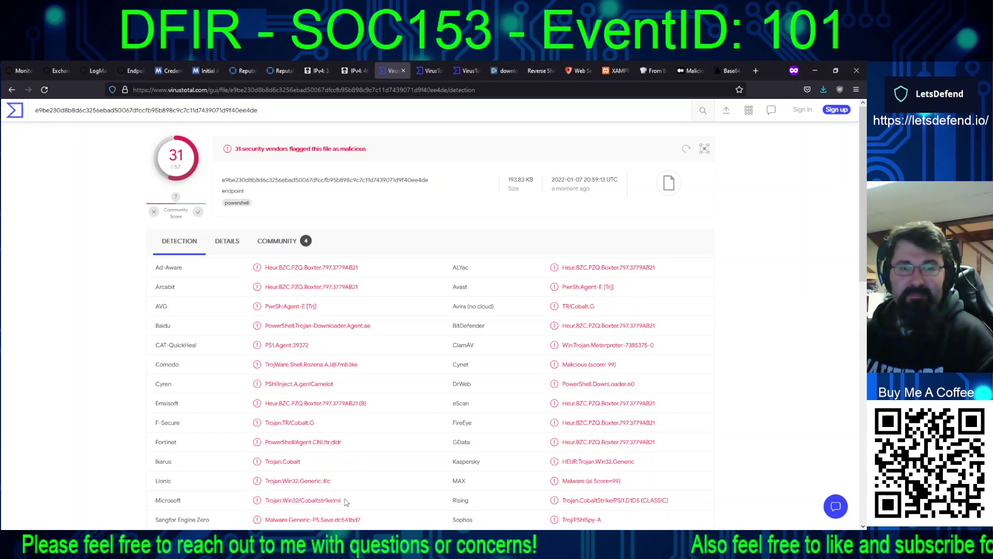
left_click_drag(343, 500, 155, 500)
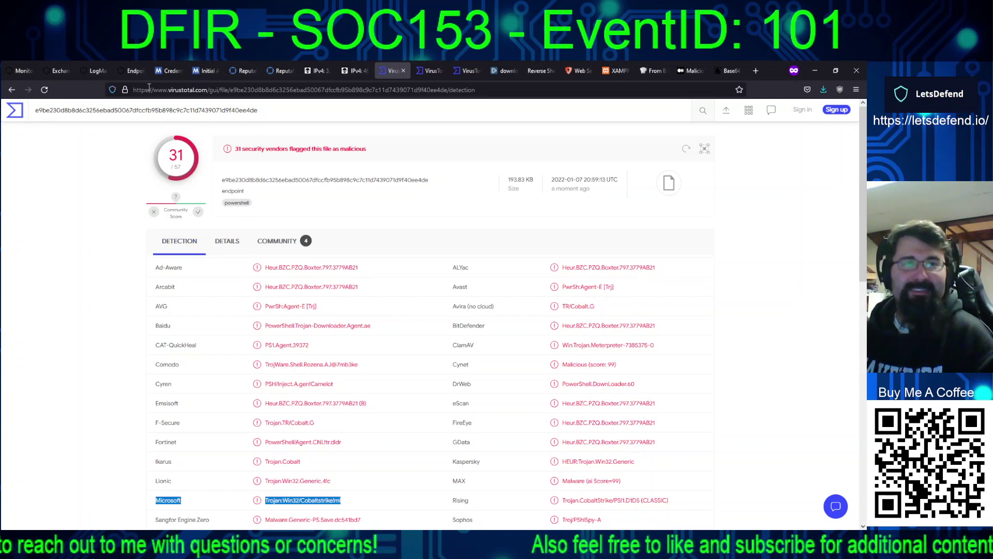
Step: Try to start a remote connection to the 172.31.34.35 host from Endpoint Security
left_click(123, 72)
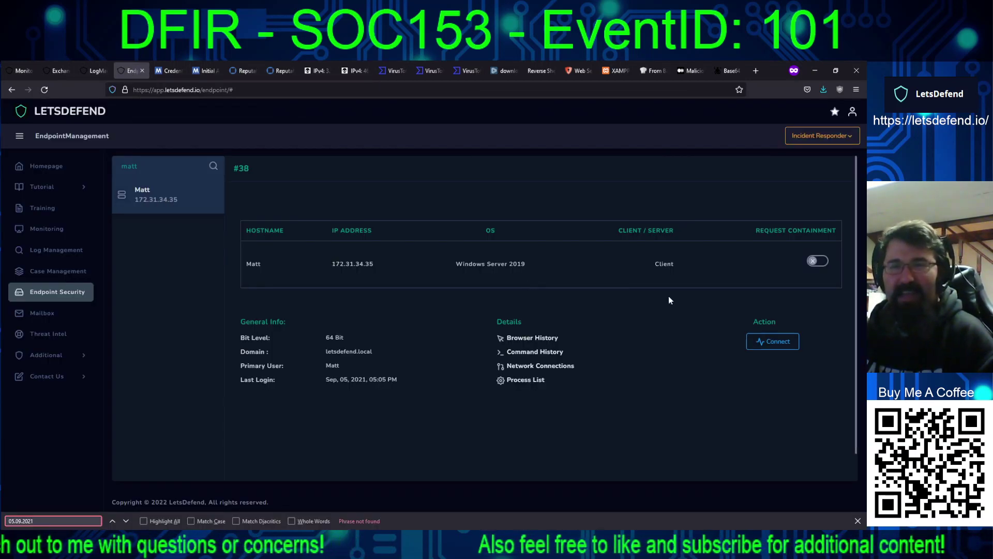
left_click(766, 341)
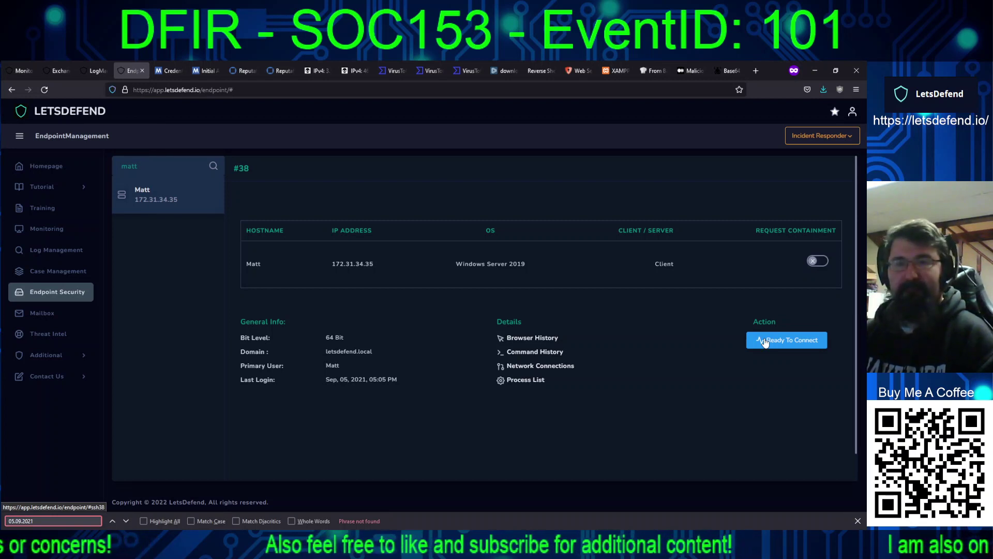
left_click(759, 349)
scroll(759, 349, "down", 1)
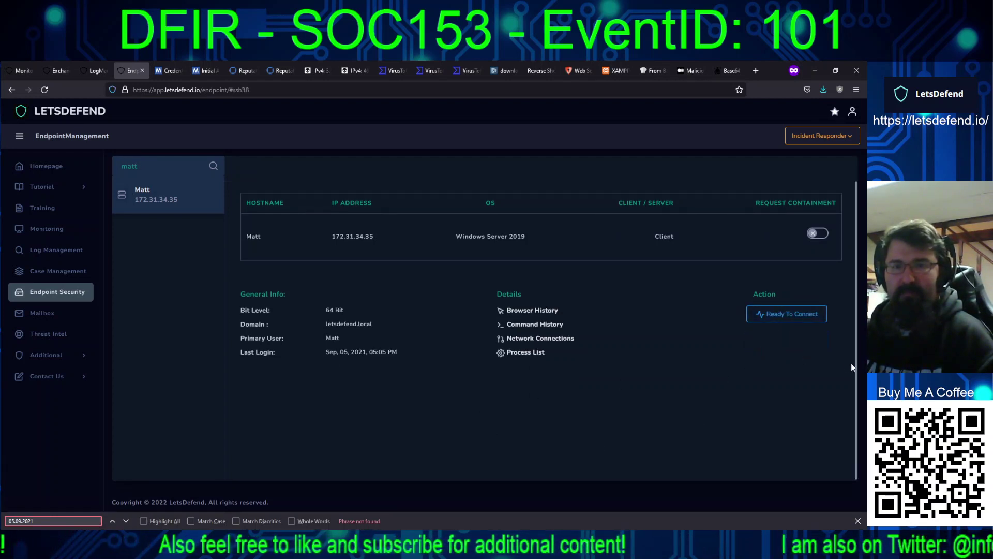
scroll(844, 328, "up", 1)
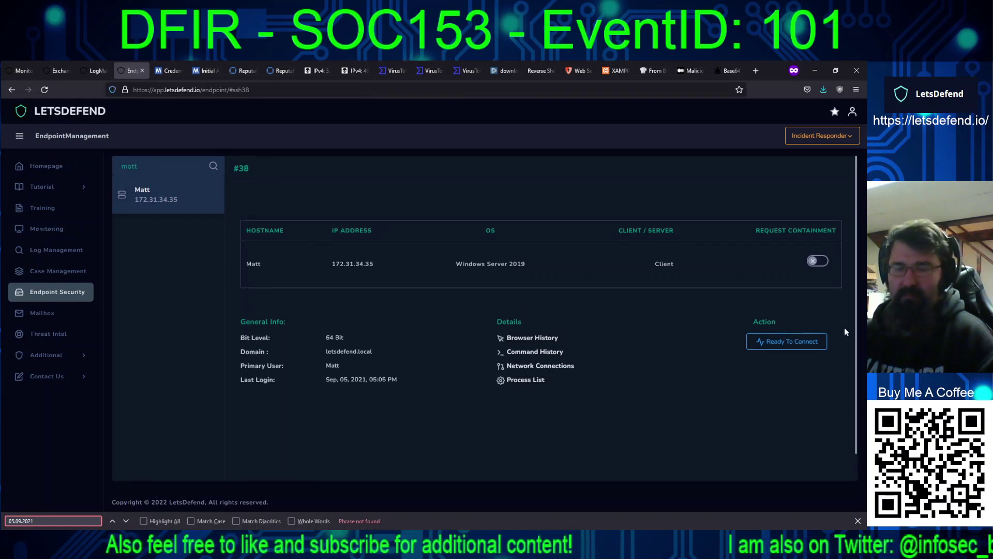
Step: Reload Endpoint Security, search for the 172.31.34.35 host by its hostname and reopen its details
key("F5")
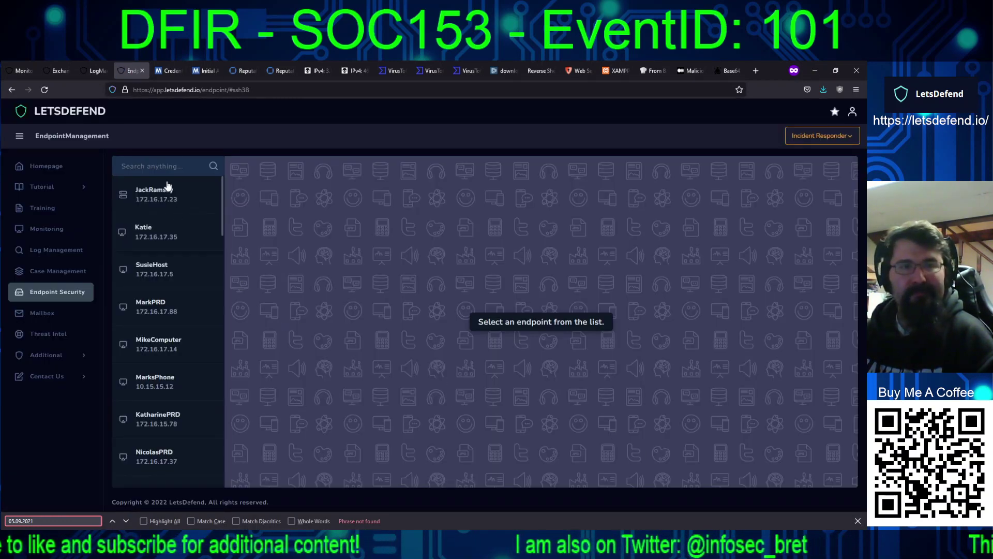
left_click(163, 167)
type("Matt")
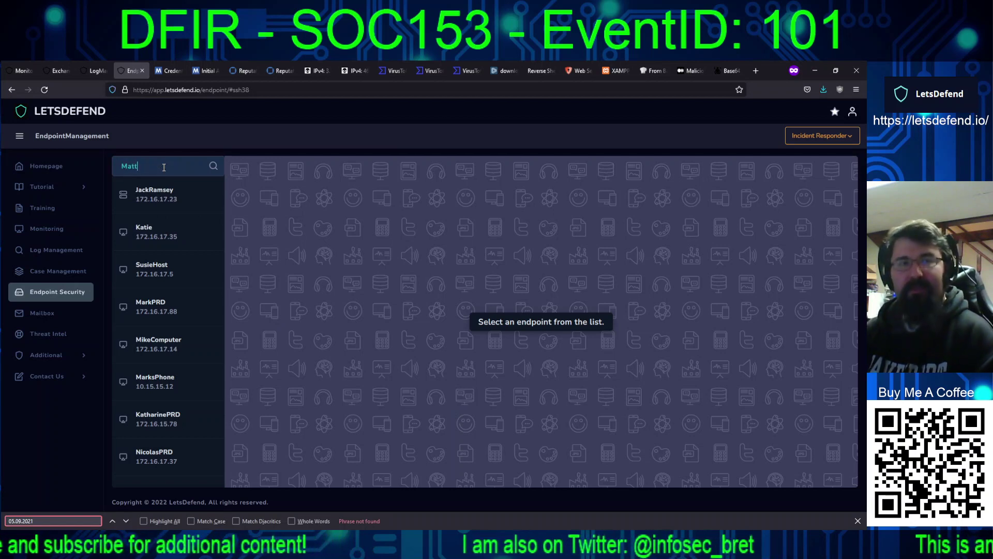
left_click(169, 205)
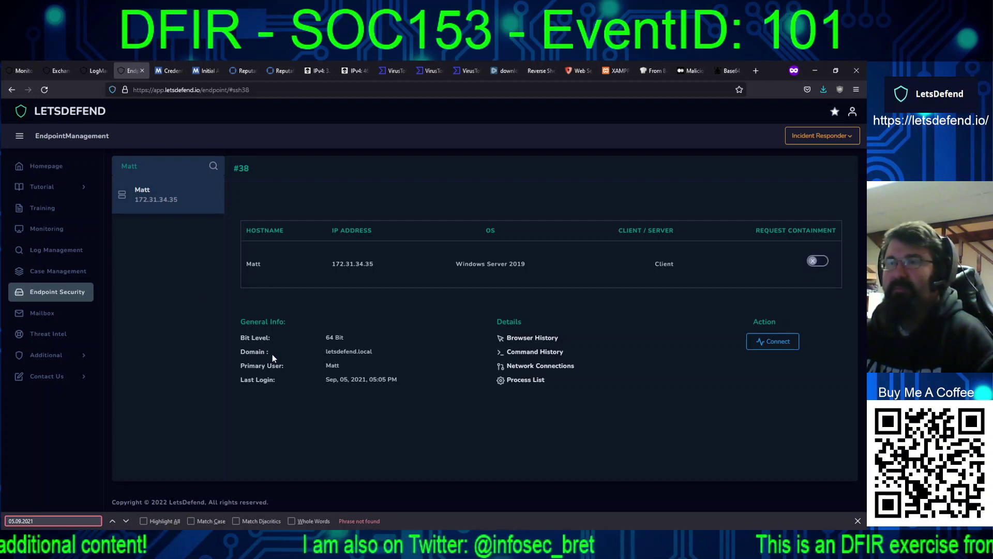
Step: Contain the 172.31.34.35 host and start its remote session with a 1-hour extension
left_click(773, 341)
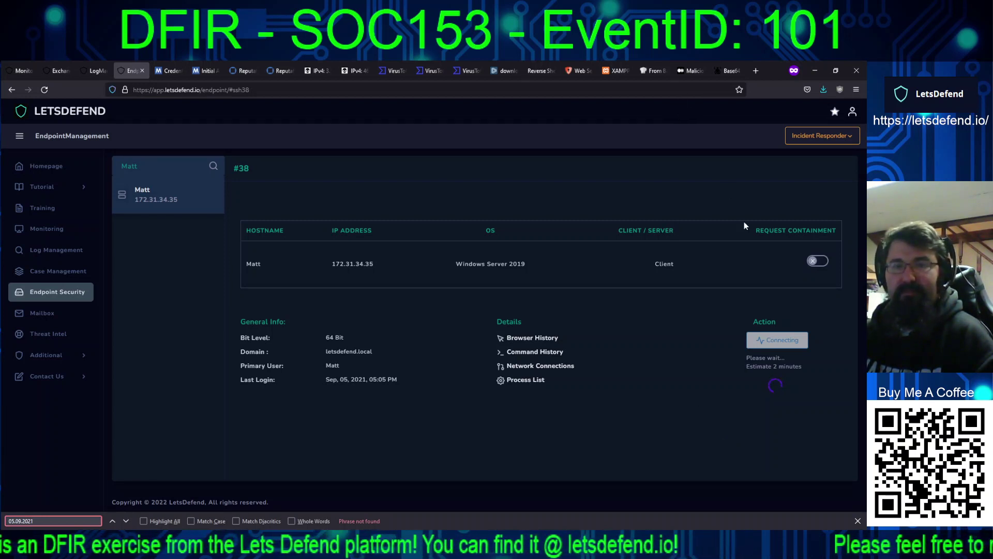
left_click(817, 261)
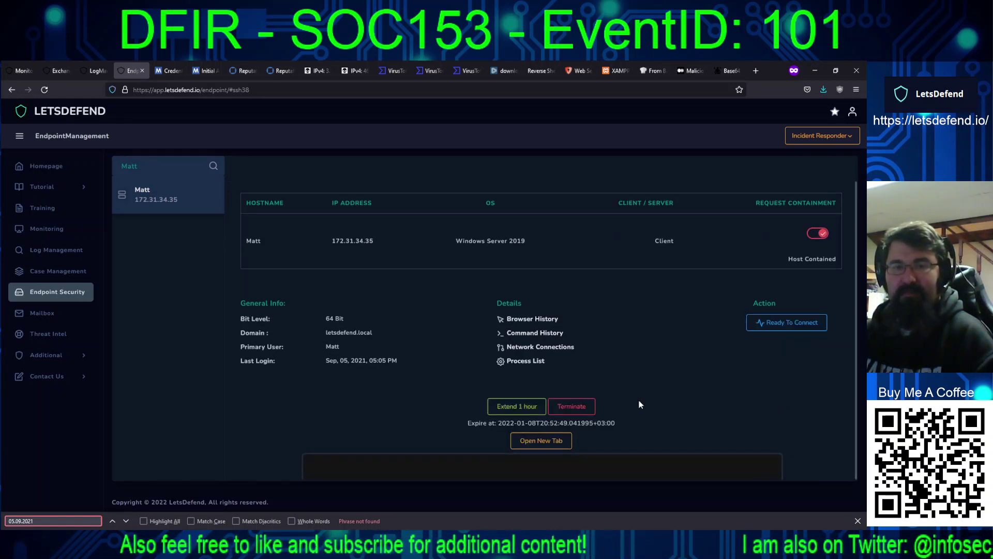
left_click(520, 406)
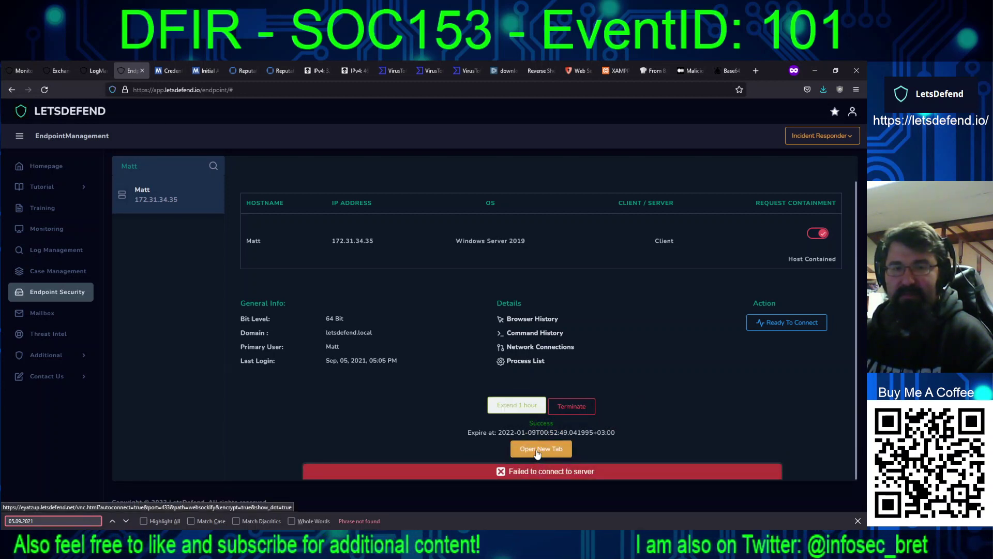
Step: Try to connect to the host's noVNC session in a separate browser tab, reloading the page between attempts
left_click(536, 450)
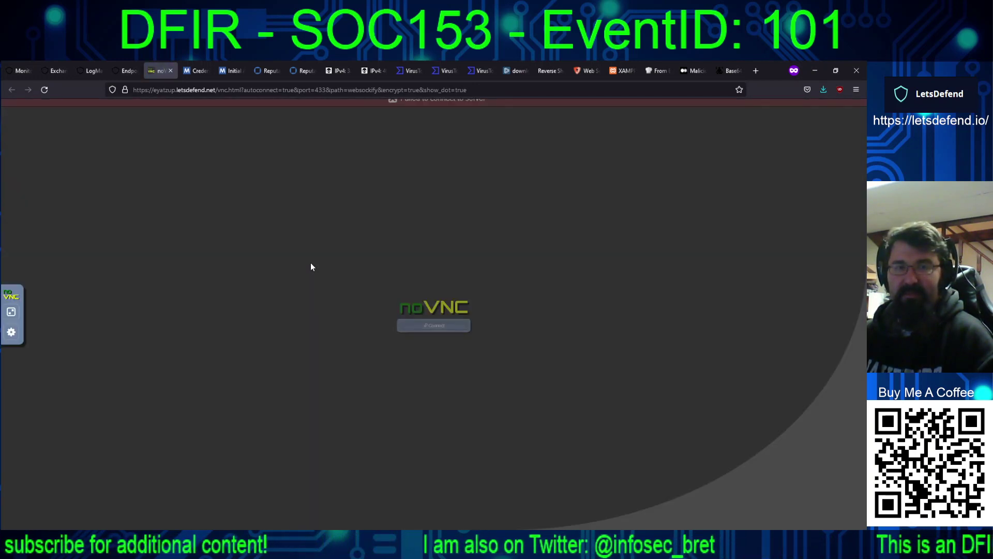
left_click(417, 343)
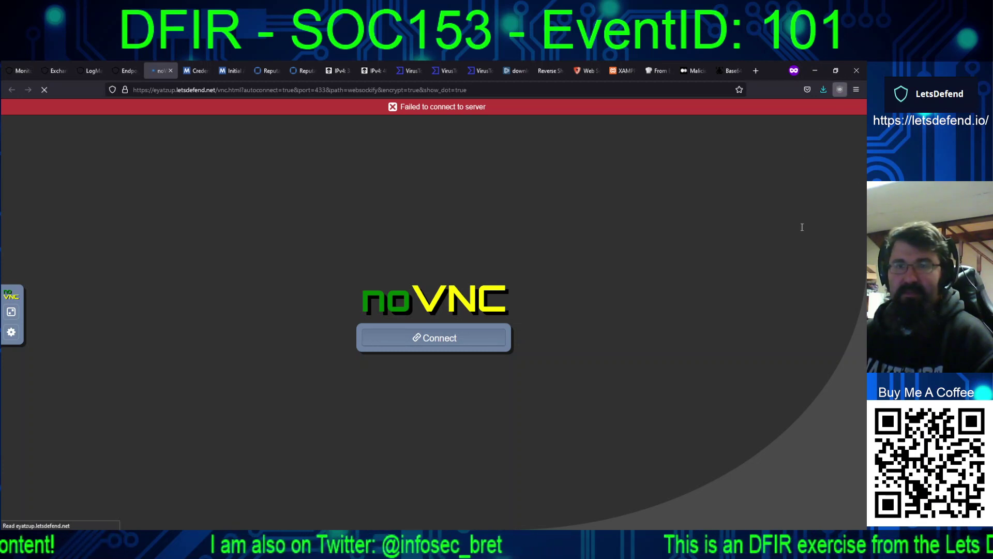
key("F5")
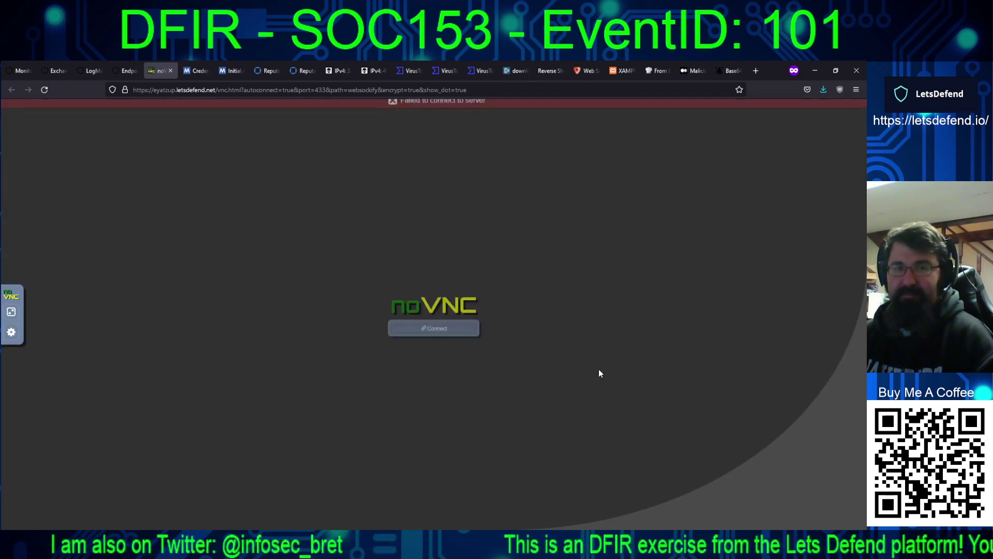
left_click(441, 339)
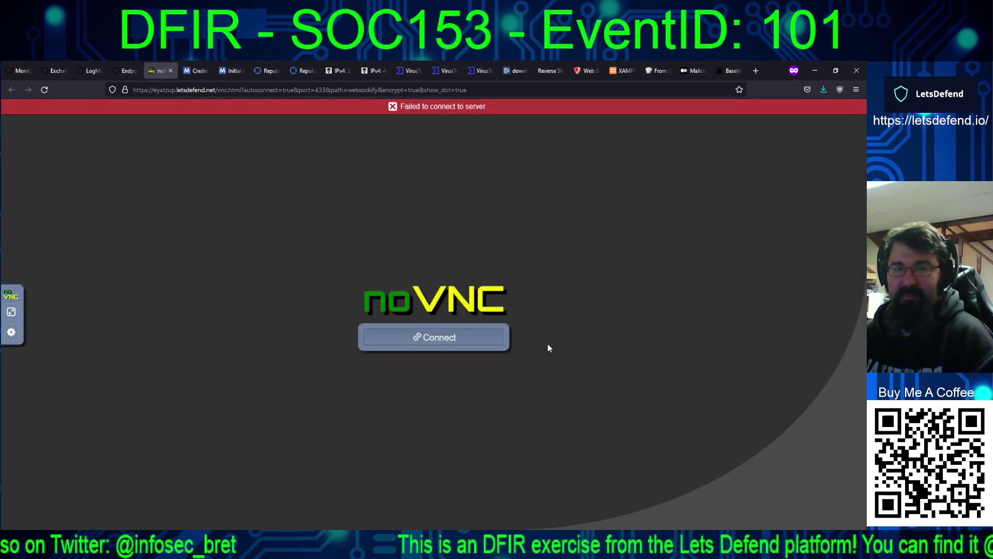
left_click(427, 339)
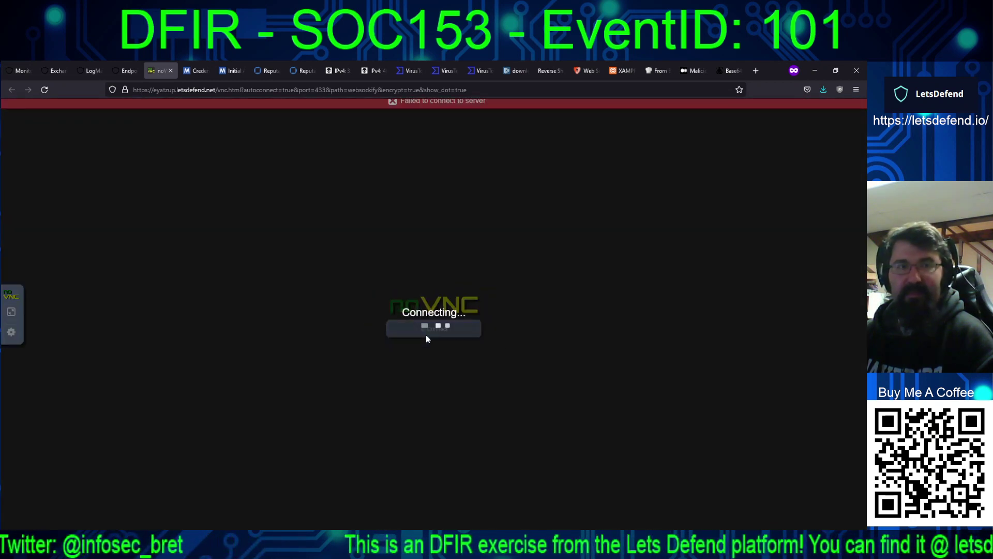
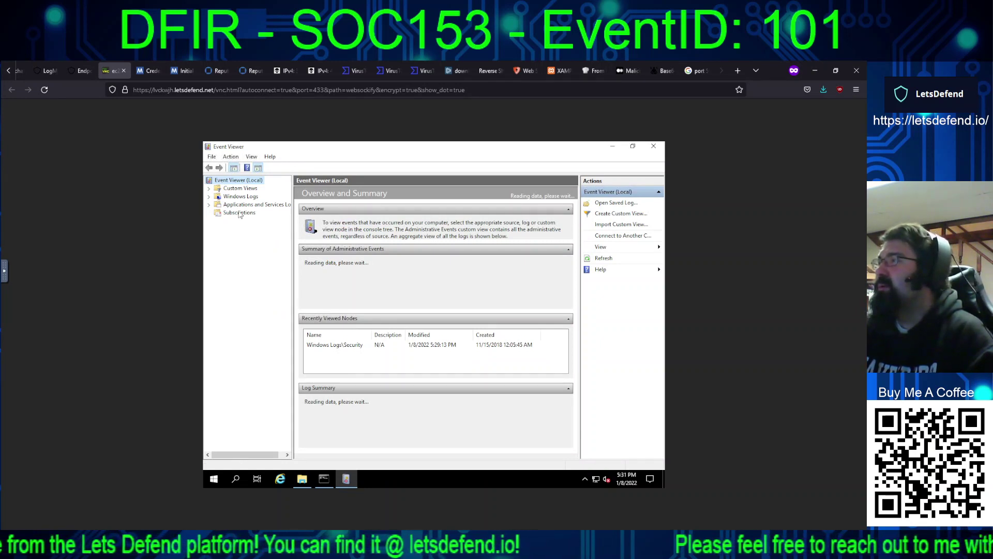
Step: Open the Windows Security log in the remote host's Event Viewer and browse to the 9/5/2021 events around 1:06 PM
left_click(210, 197)
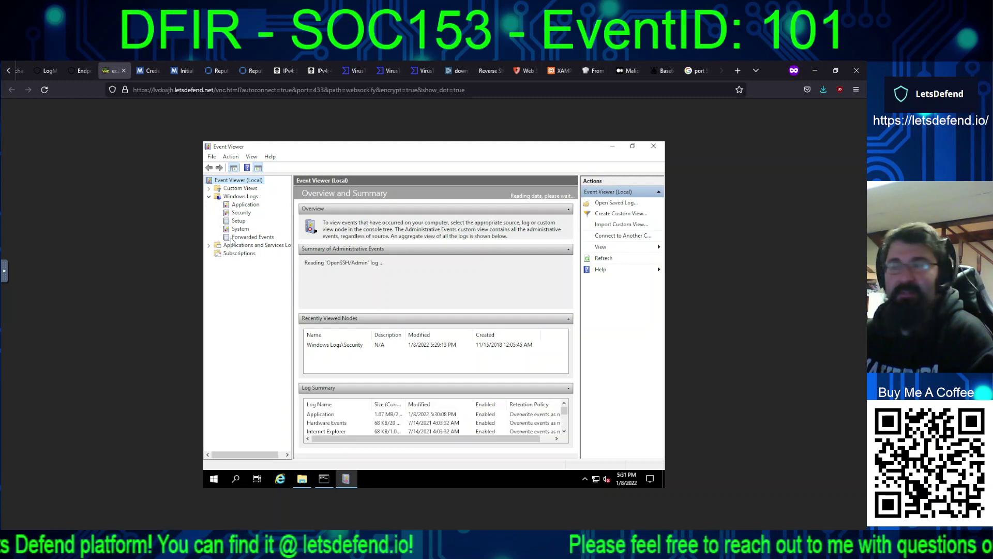
left_click(236, 213)
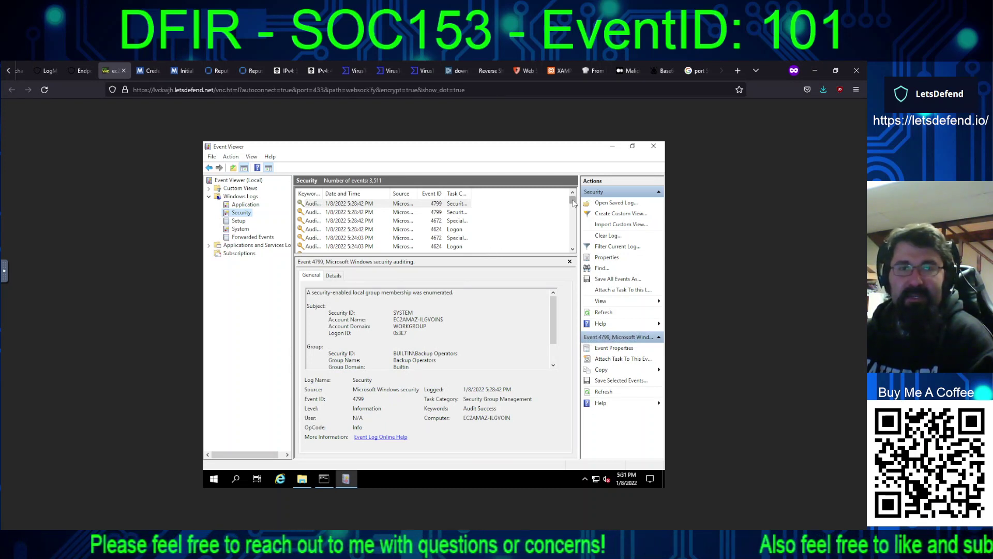
left_click_drag(573, 209, 571, 214)
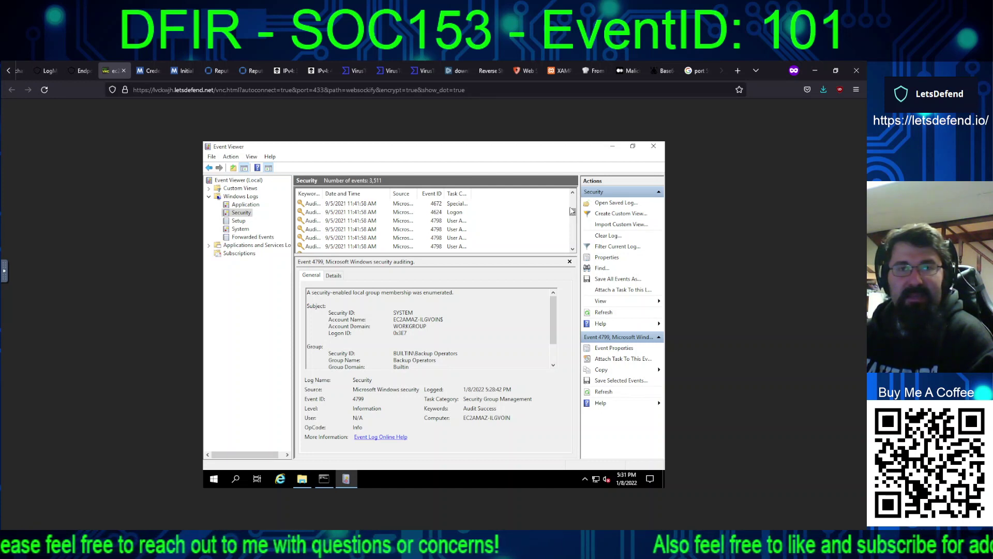
left_click(572, 192)
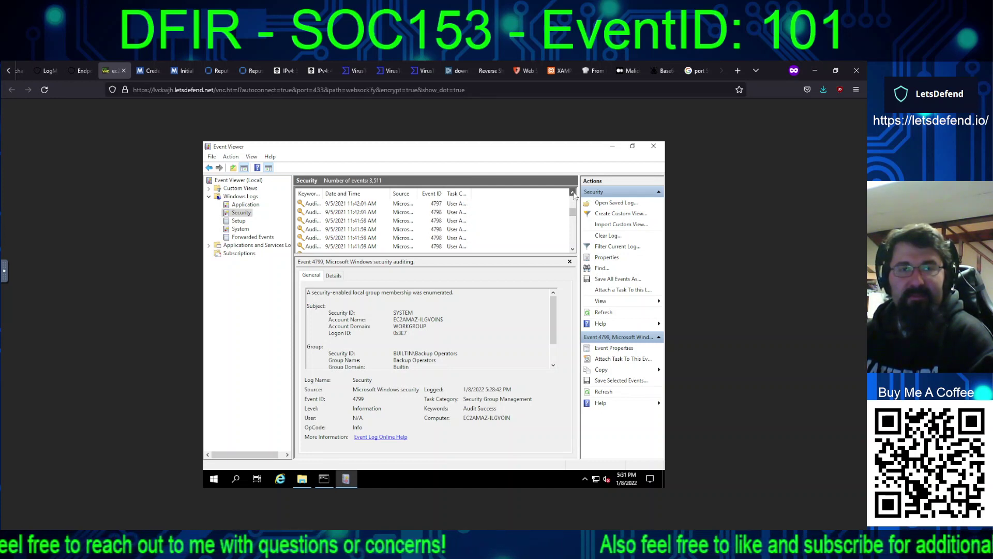
left_click(573, 192)
left_click(572, 192)
left_click(572, 192)
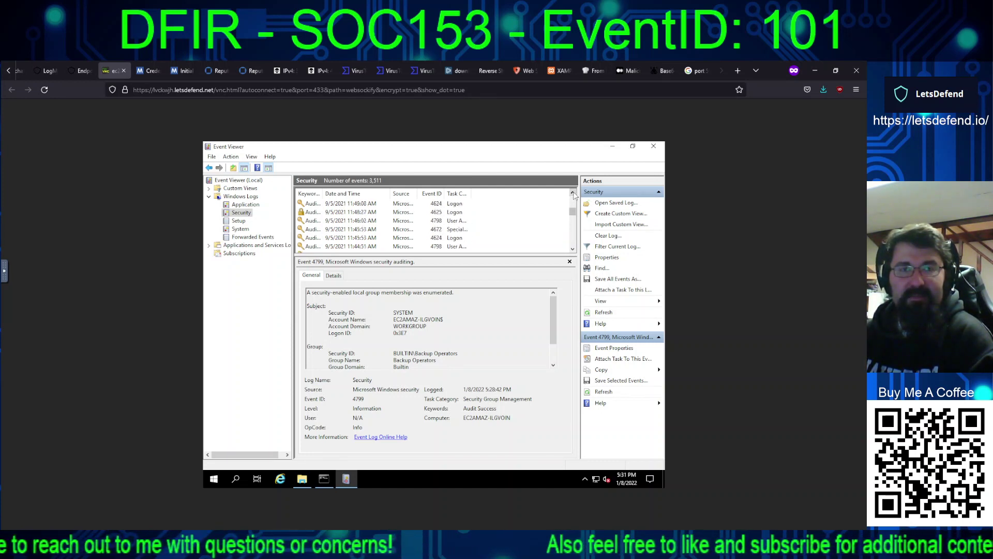
left_click(572, 192)
left_click(573, 192)
left_click(573, 192)
left_click(572, 192)
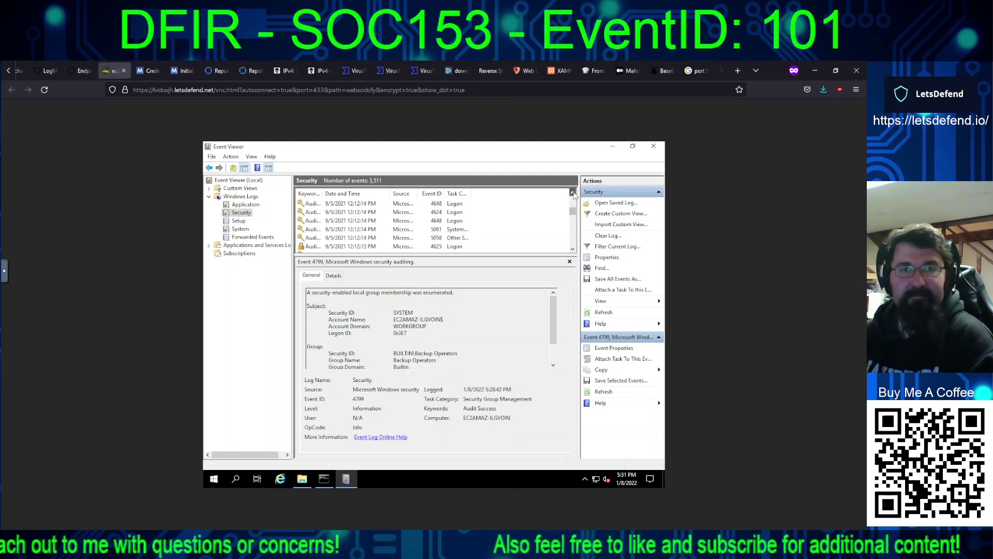
left_click(573, 192)
left_click(572, 192)
left_click(573, 192)
left_click(573, 192)
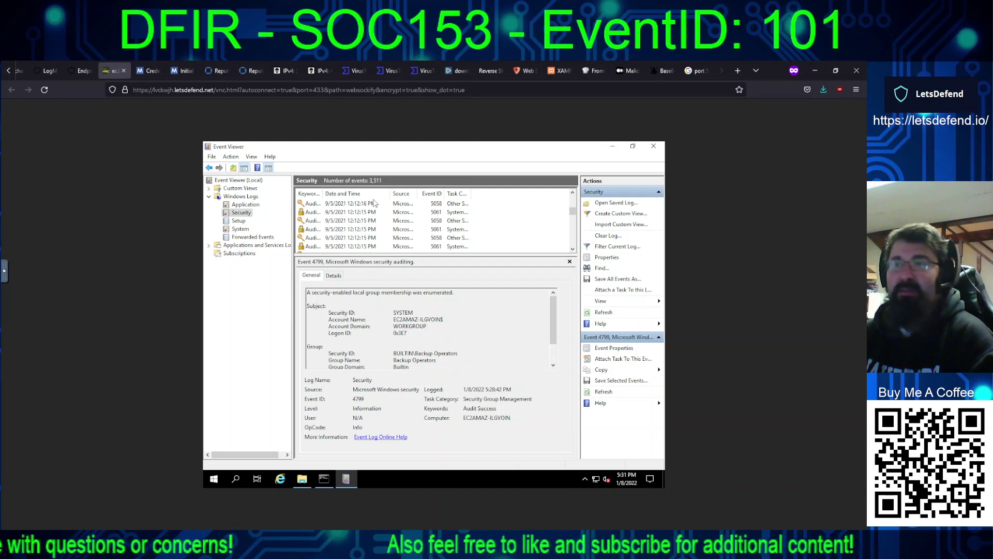
left_click(573, 207)
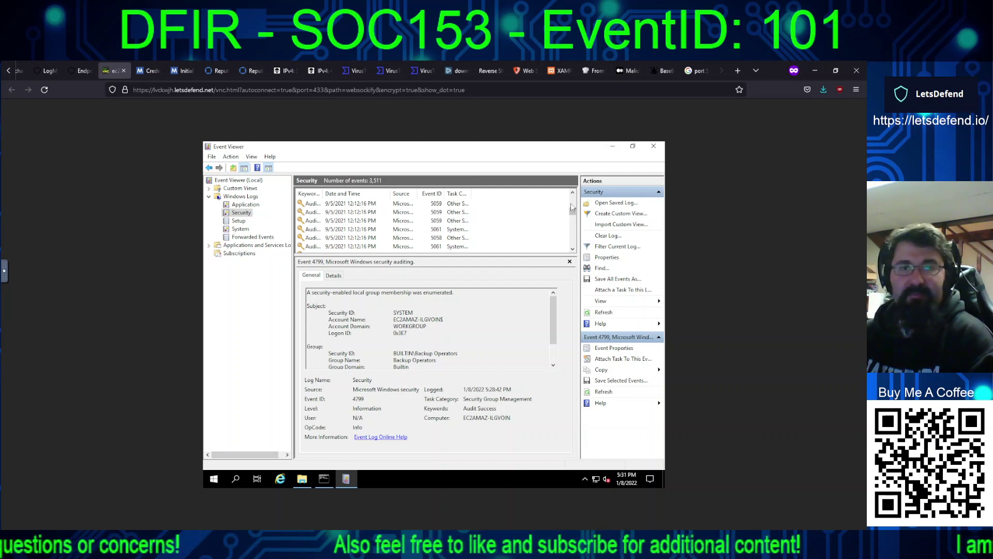
left_click(572, 207)
left_click(572, 207)
left_click(573, 207)
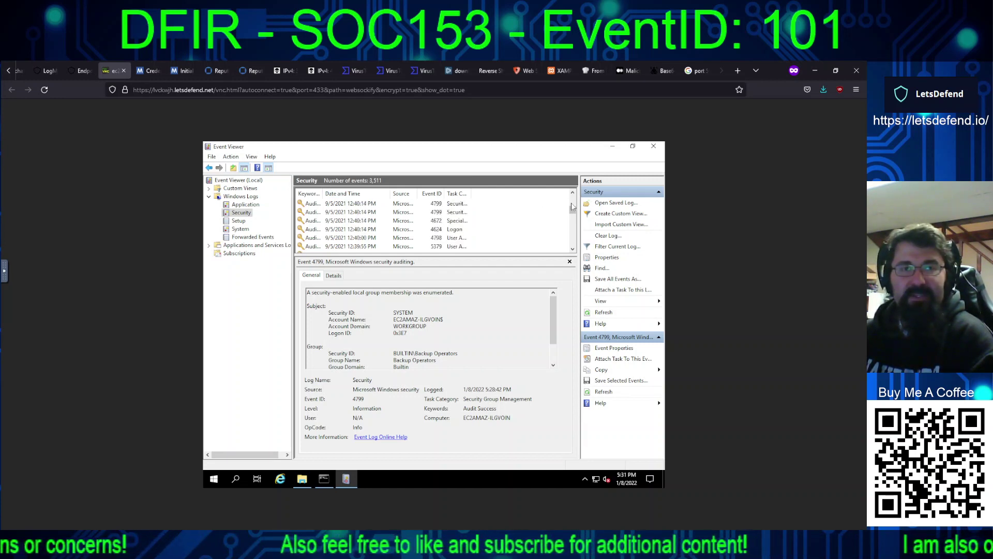
left_click(572, 207)
left_click(572, 207)
left_click(572, 207)
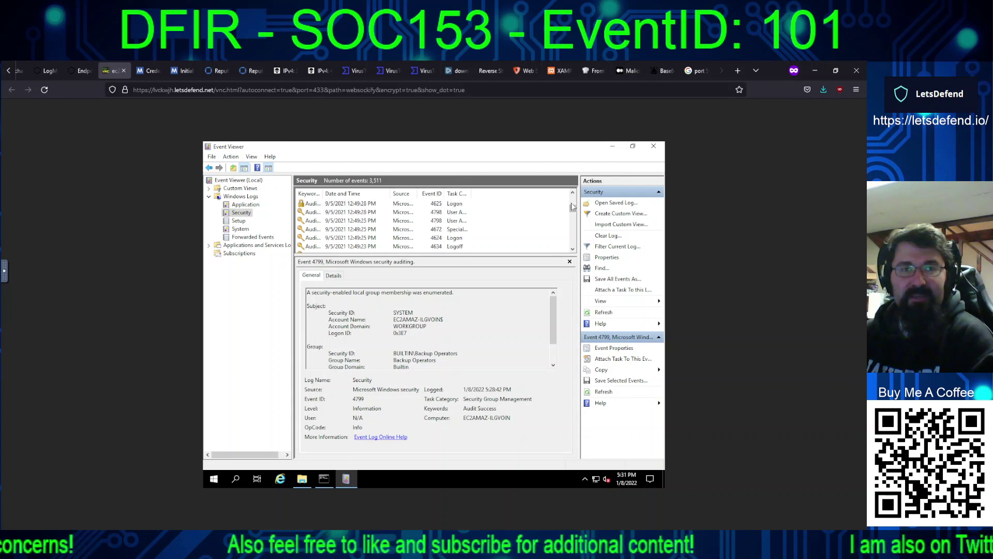
left_click(572, 207)
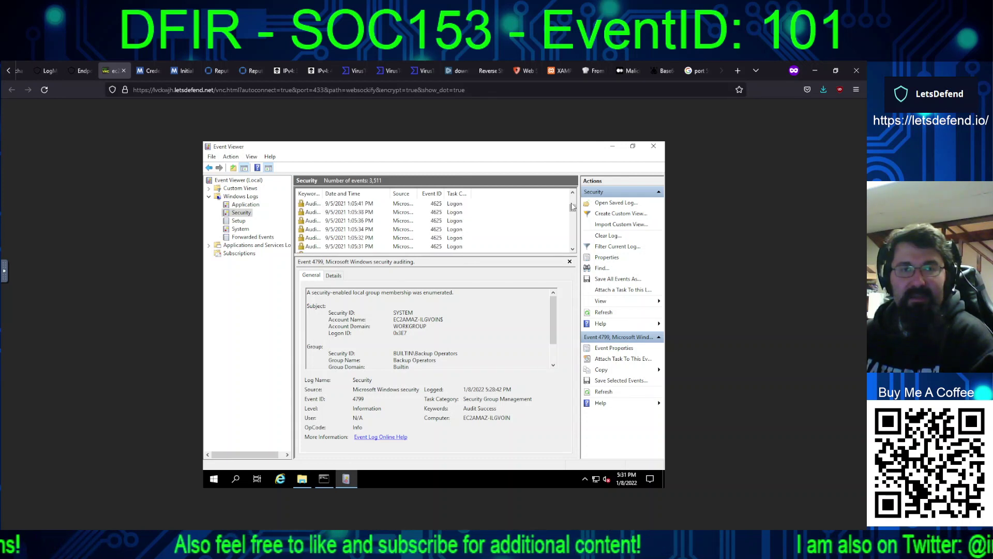
left_click(572, 207)
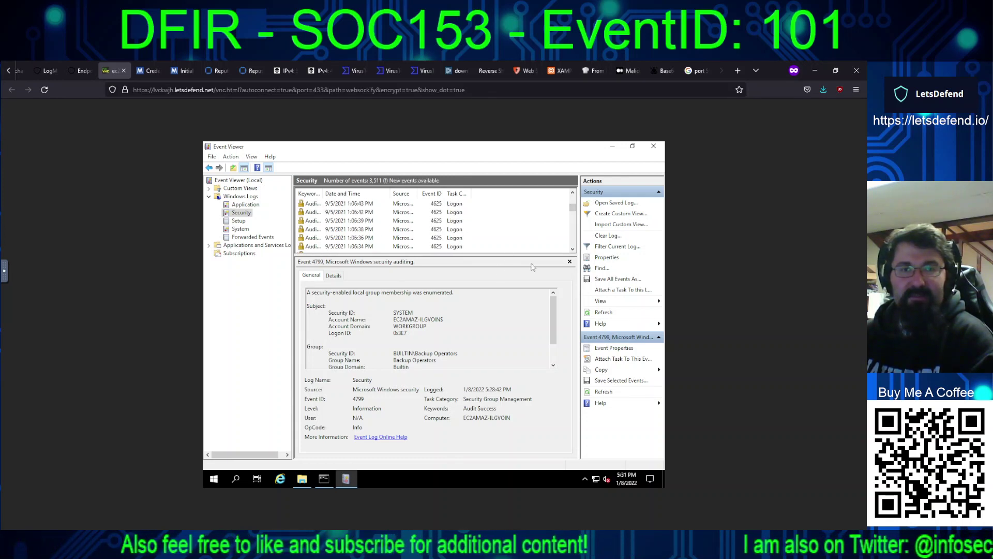
Step: Examine the successive 4625 logon events from 9/5/2021 1:06:42 PM back to the 4798 event at 12:56:50 PM
left_click(351, 213)
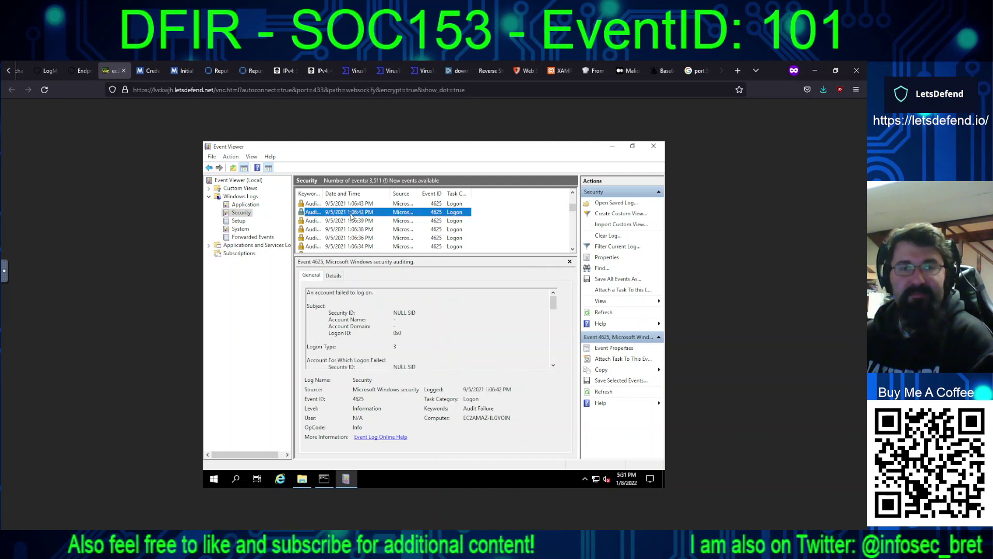
key("Down")
key("Down")
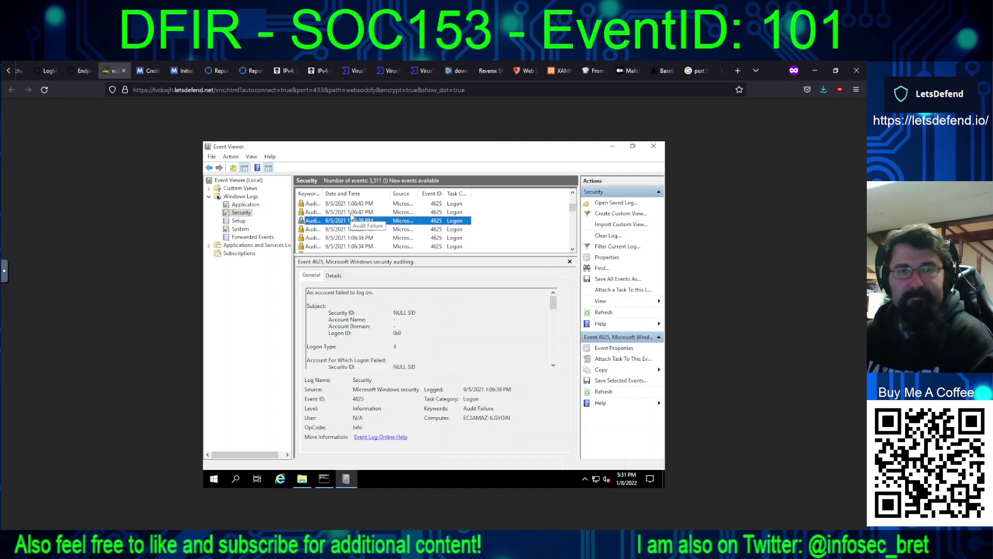
key("Down")
key("Down")
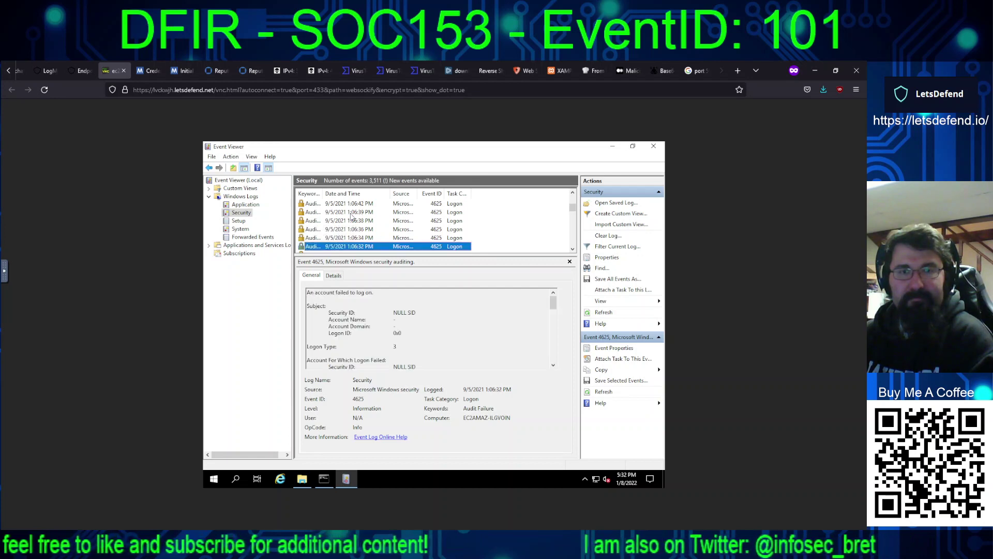
key("Down")
key("Down")
key("Down")
key("Down")
key("Down")
key("Down")
key("Down")
key("Down")
key("Down")
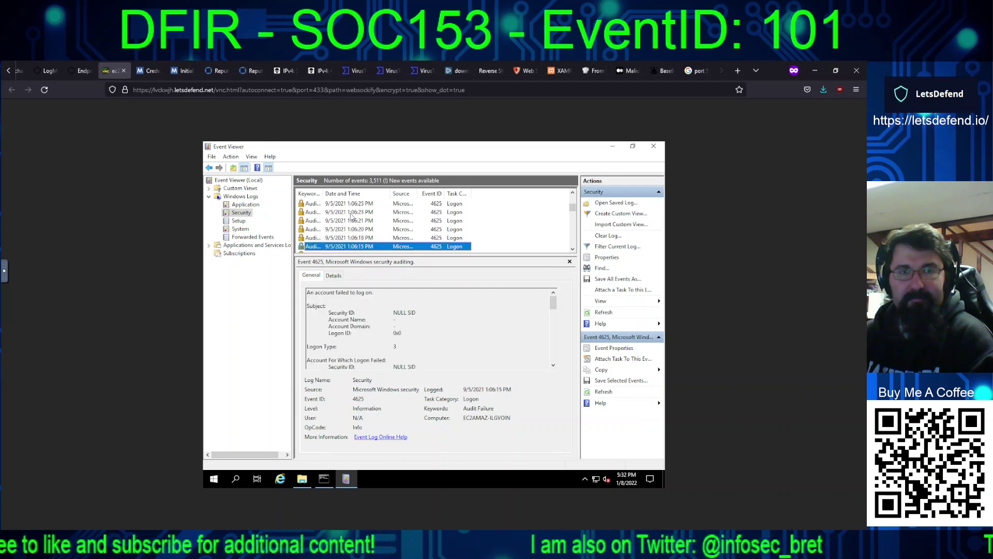
key("Down")
key("Down")
key("Down")
key("Down")
key("Down")
key("Down")
key("Down")
key("Down")
key("Down")
key("Down")
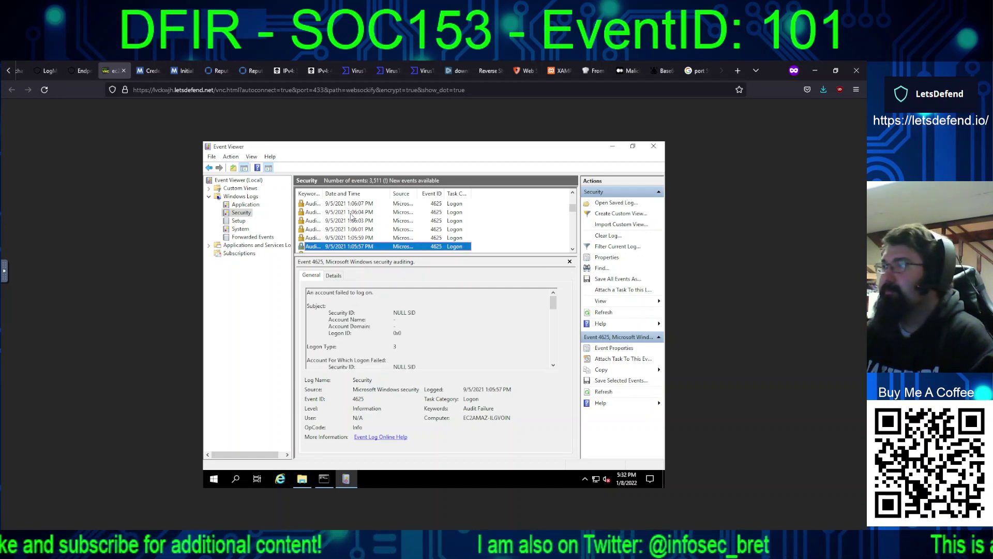
key("Down")
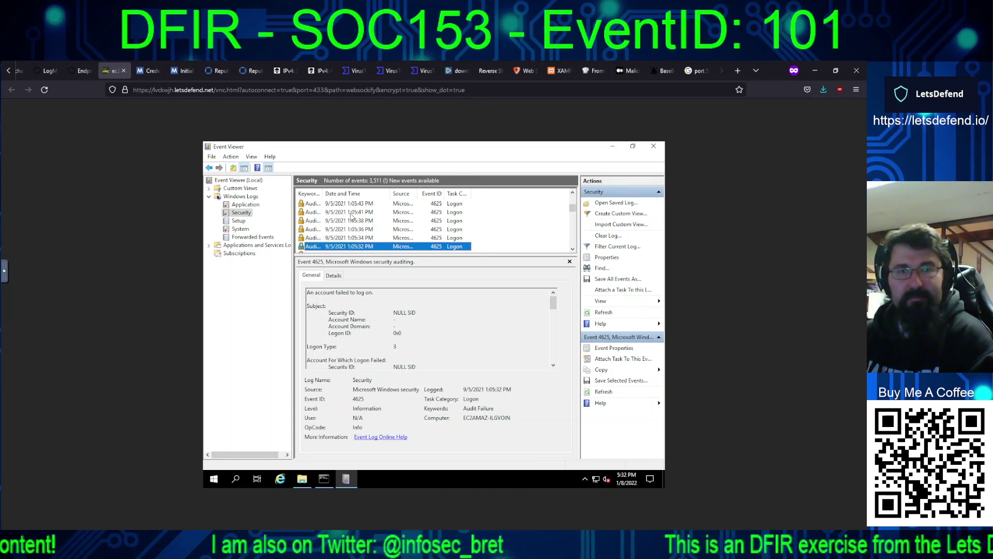
key("Down")
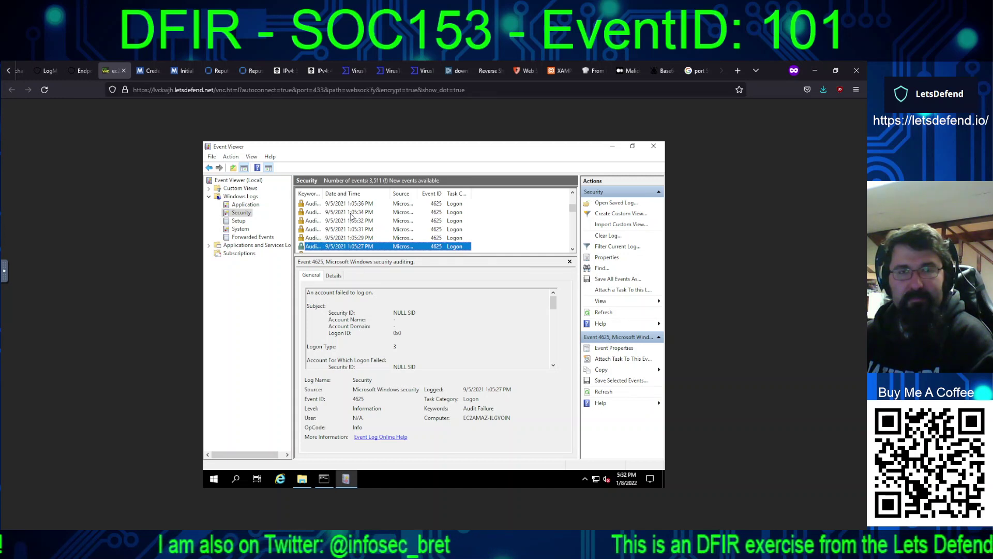
key("Down")
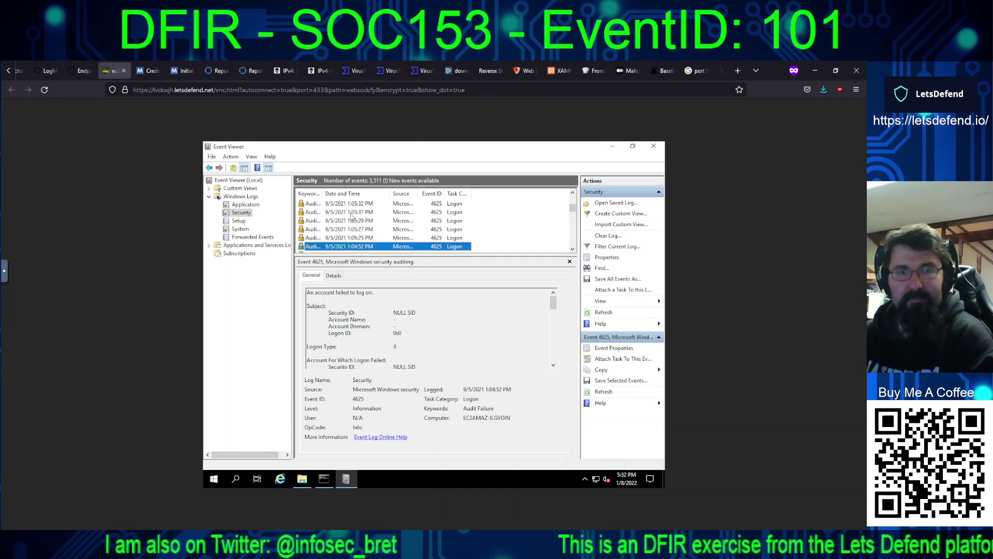
key("Down")
key("Down")
key("Down")
key("Down")
key("Down")
key("Down")
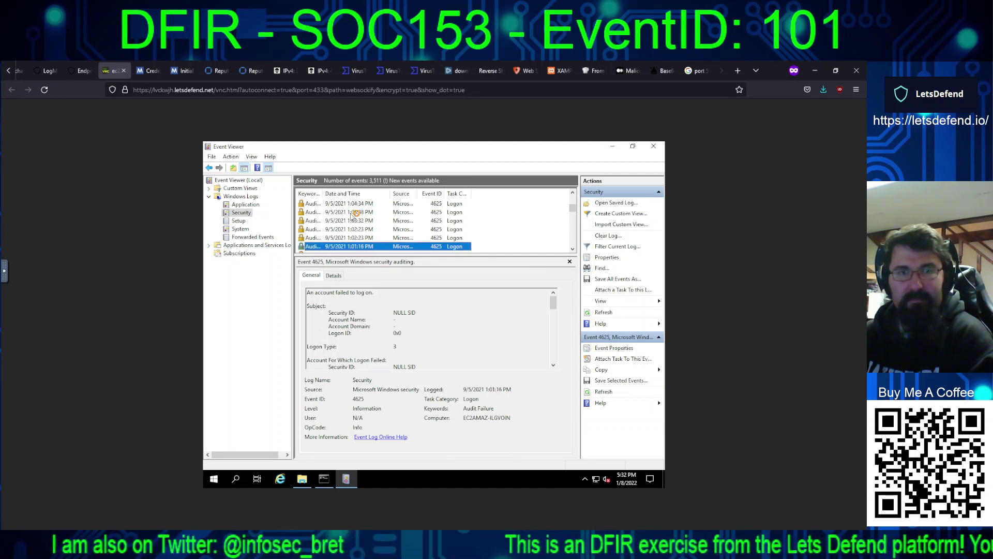
key("Down")
key("Down")
key("Down")
key("Down")
key("Down")
key("Down")
key("Down")
key("Down")
key("Down")
key("Down")
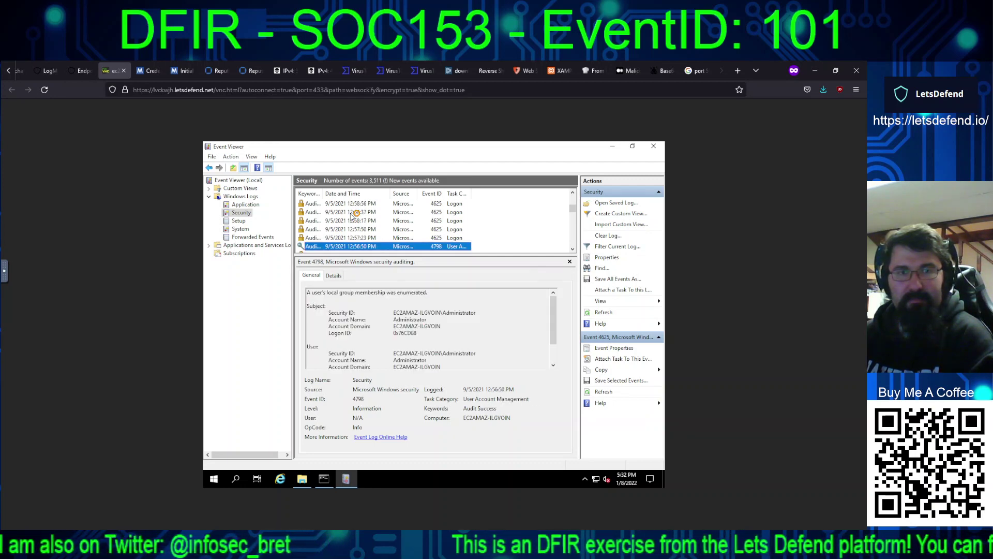
Step: Examine the account and process details of the 12:56:50 PM 4798 event, and the 4634 logoff event at 12:56:49 PM
scroll(351, 216, "down", 1)
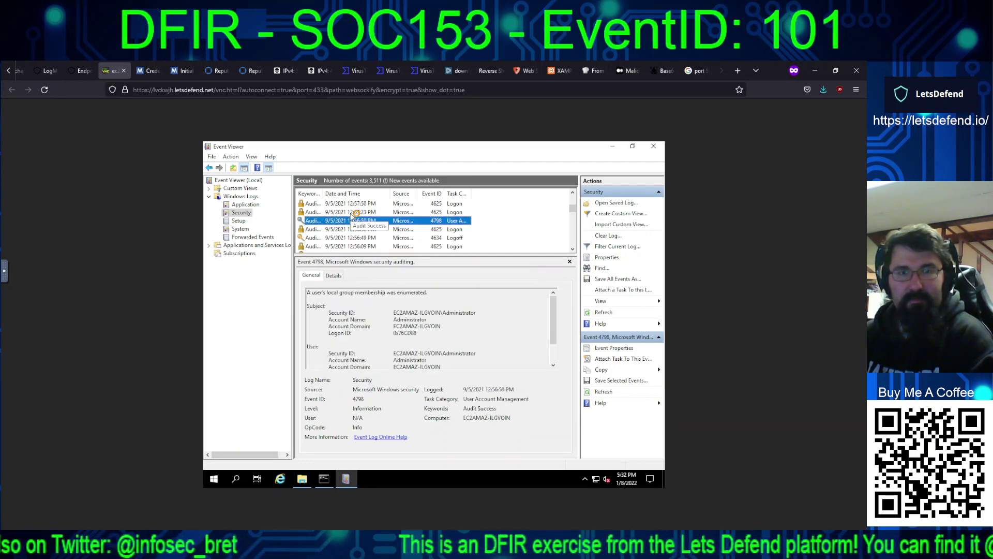
key("Up")
key("Down")
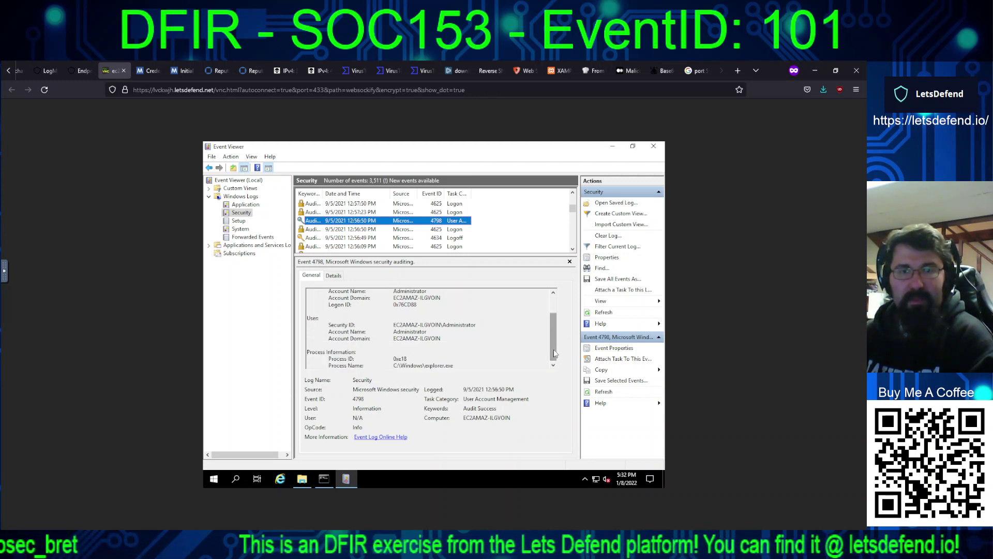
left_click_drag(553, 329, 552, 342)
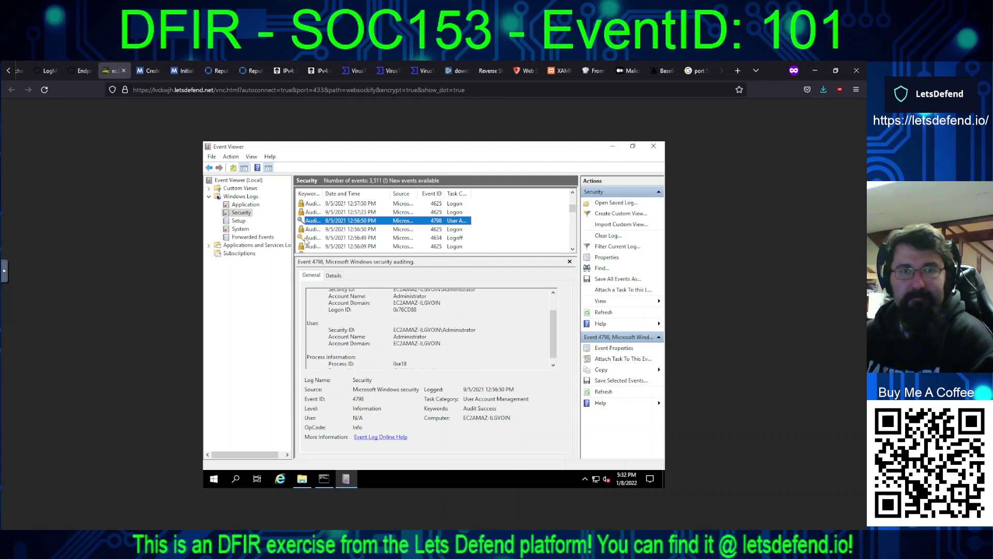
left_click(305, 238)
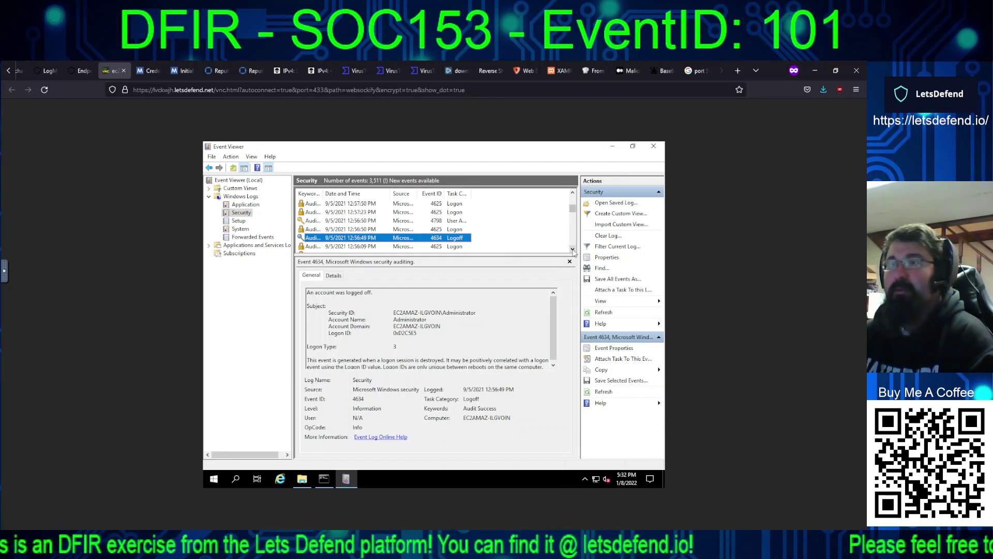
Step: Examine the successive 4798 and 5379 account management events from 9/5/2021 12:52:18 PM back to 12:52:06 PM
scroll(573, 252, "down", 3)
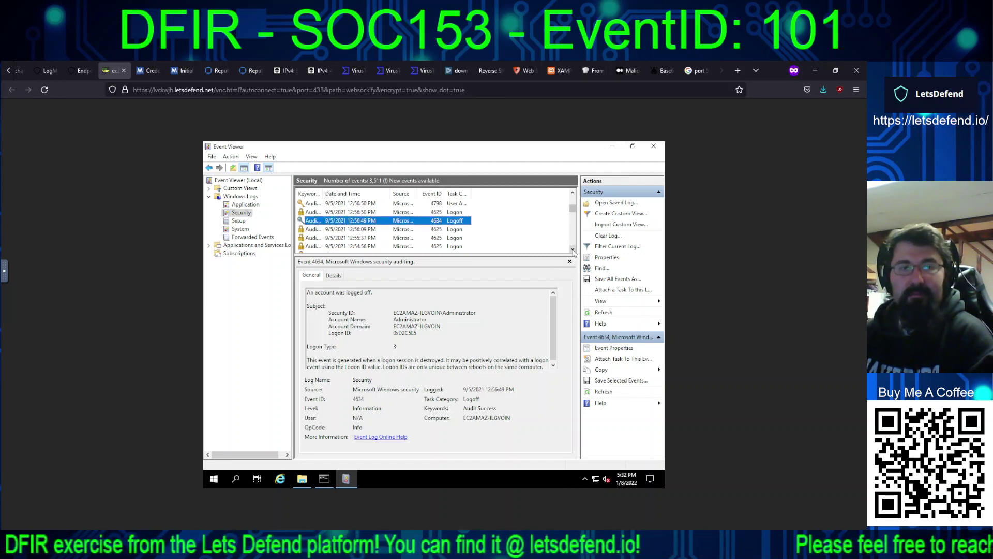
left_click(573, 250)
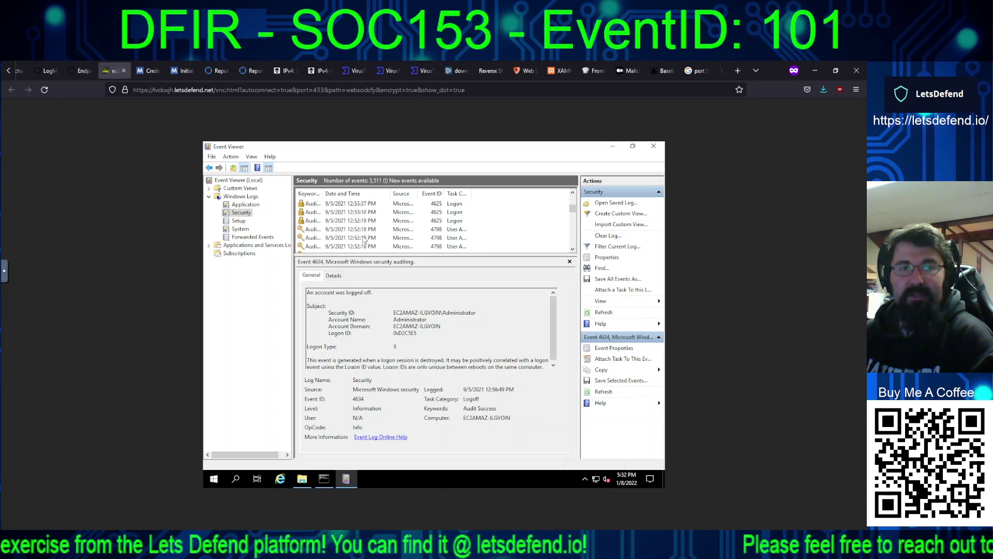
left_click(357, 230)
key("Down")
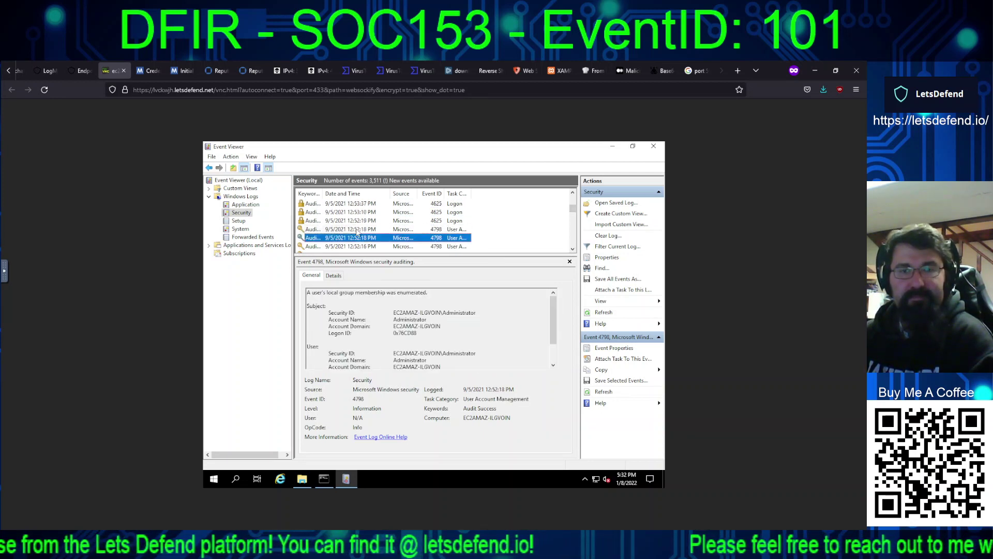
key("Down")
key("Down")
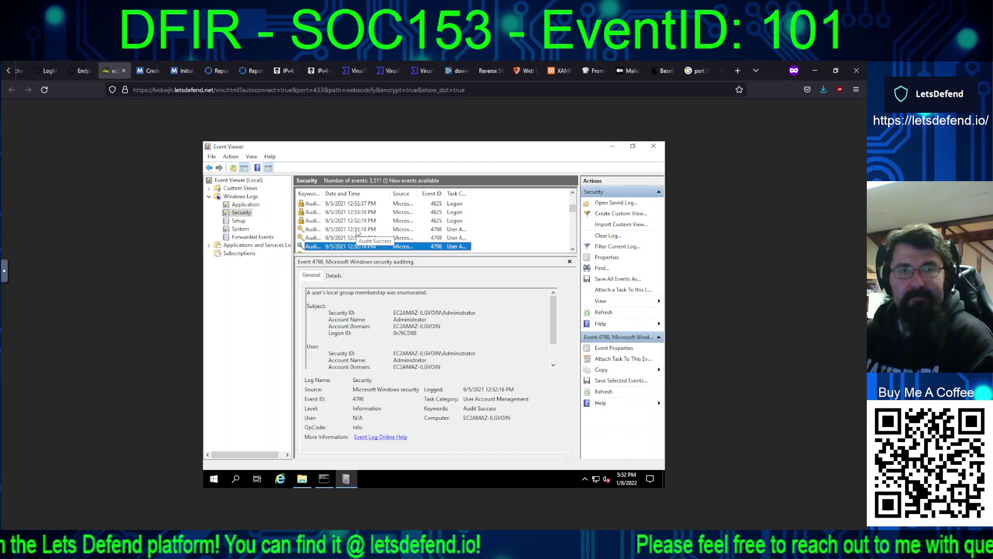
key("Down")
key("Down")
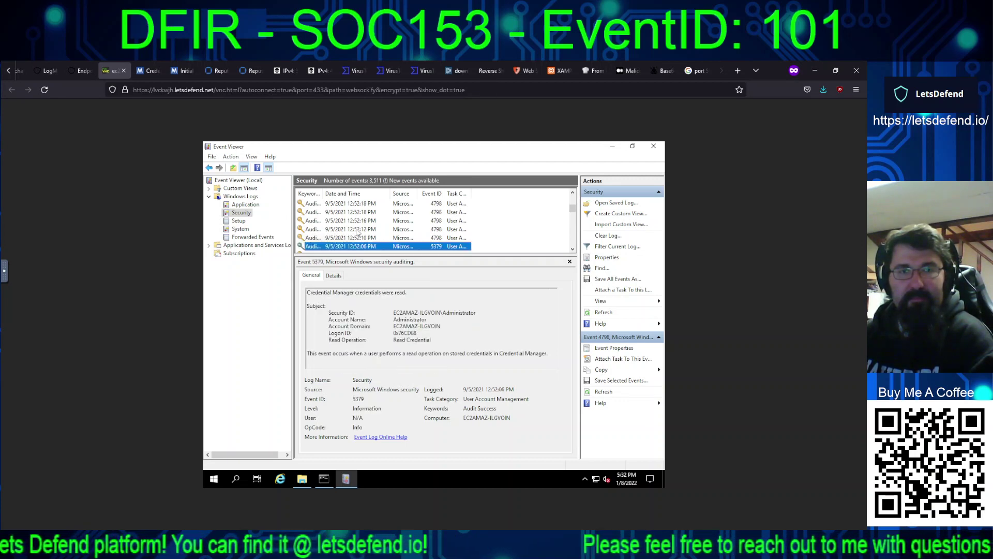
key("Down")
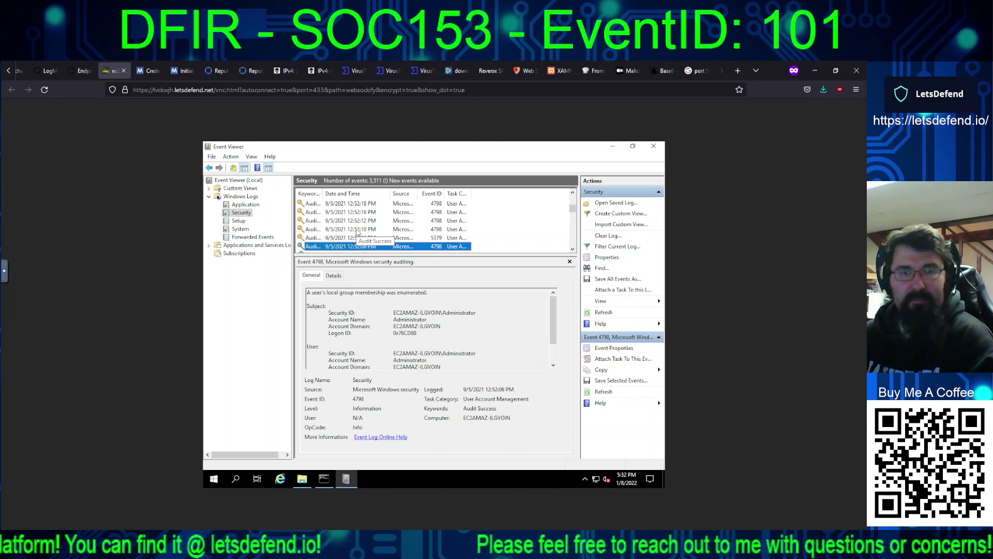
Step: Review the 4625 logon events from 12:52:00 PM back to the two 4798 events at 12:49:28 and 12:49:25 PM
key("Down")
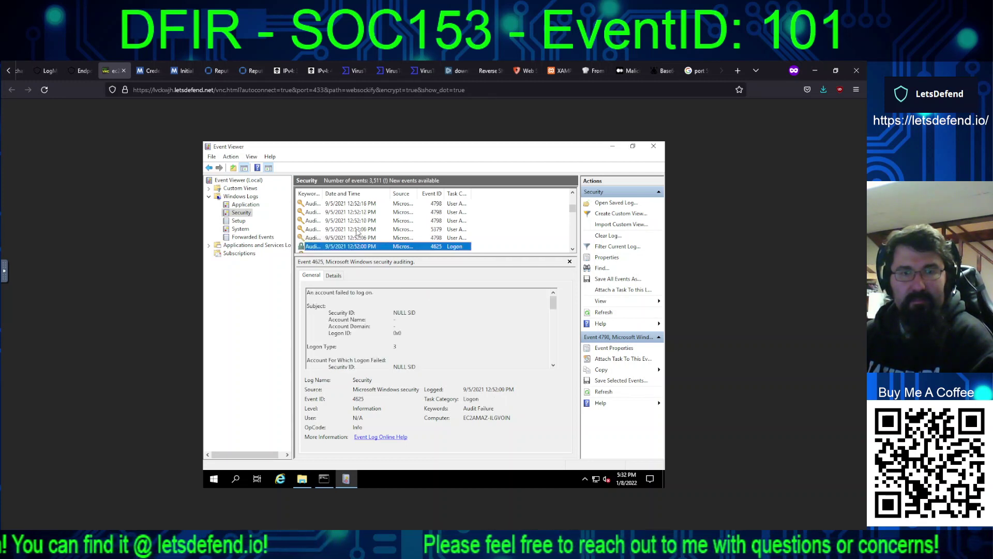
key("Down")
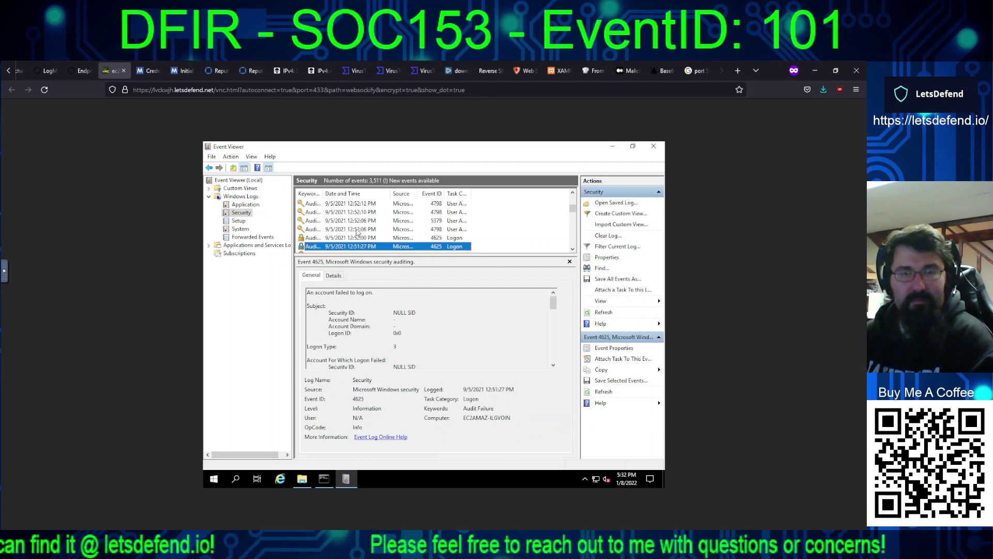
key("Down")
key("Down")
key("Down")
key("Down")
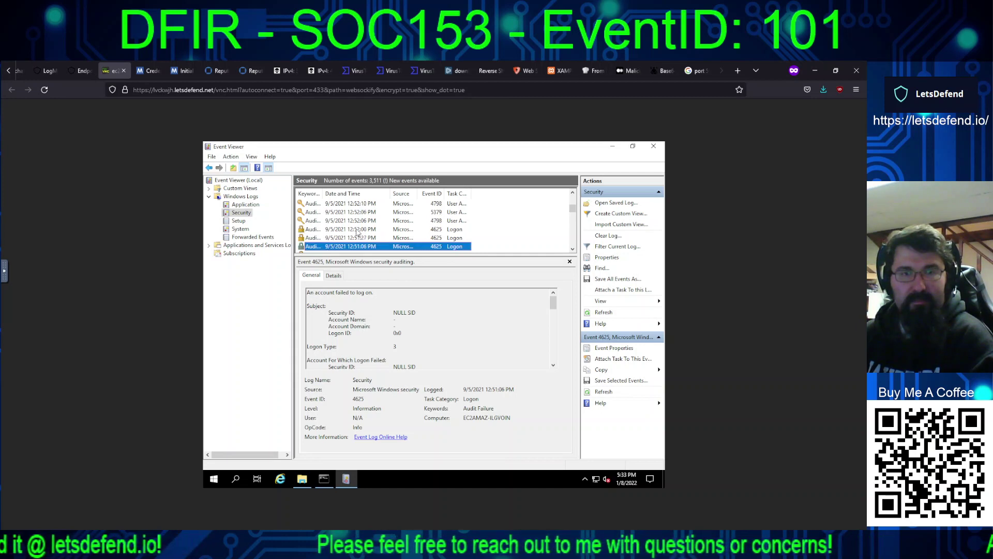
key("Down")
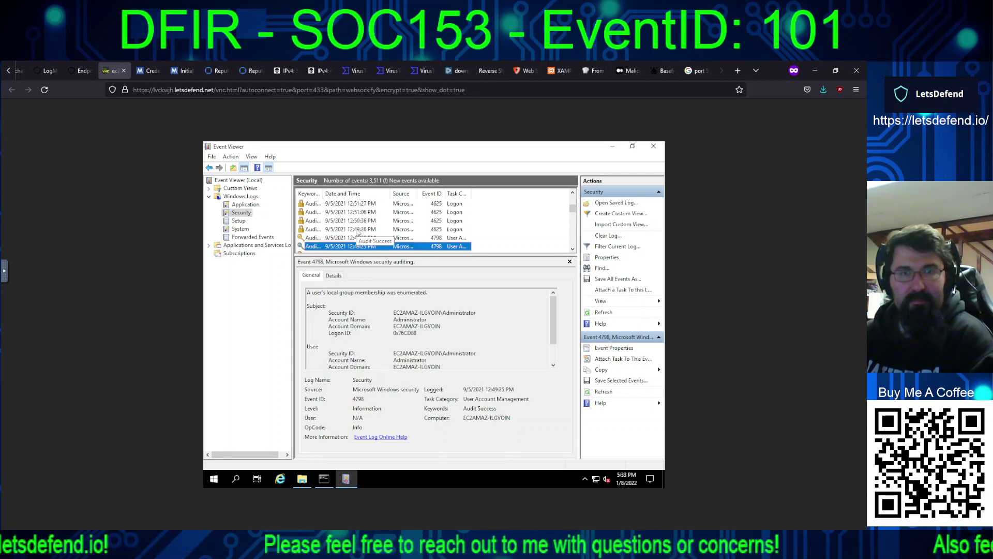
key("Up")
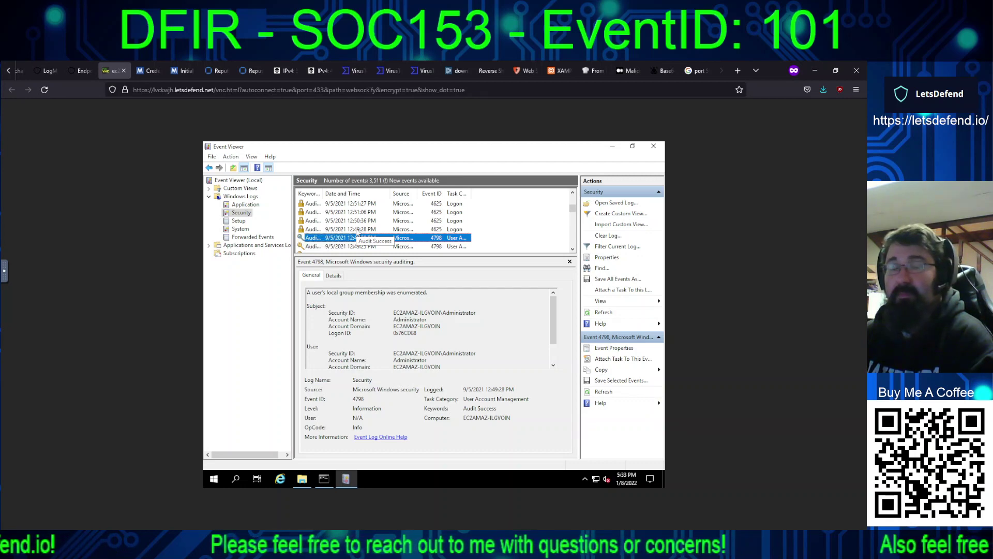
key("Down")
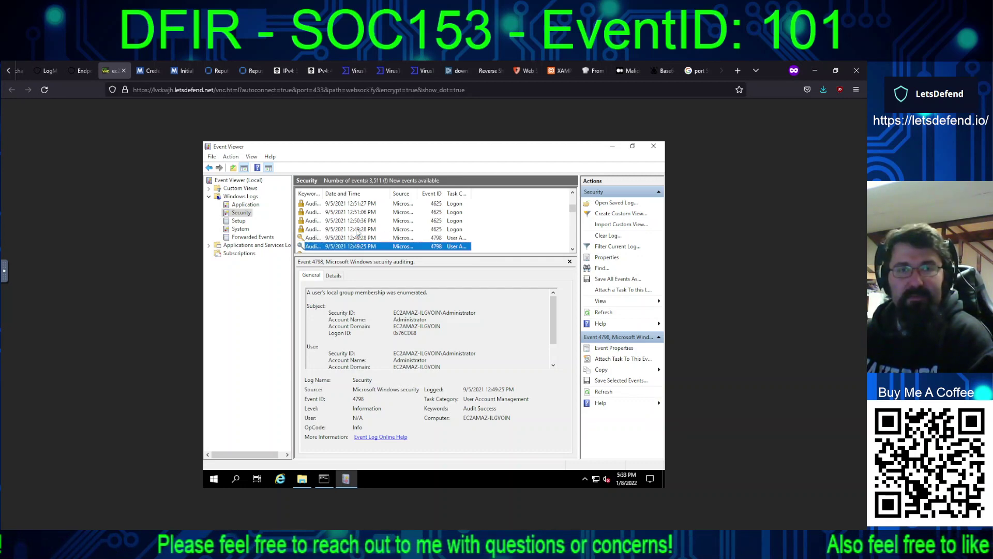
Step: Browse the older Security events past the 12:48:49 PM 5379 and 5061 entries to the 12:43:57 PM 4625 event
key("Down")
key("Down")
key("Down")
key("Down")
key("Down")
key("Down")
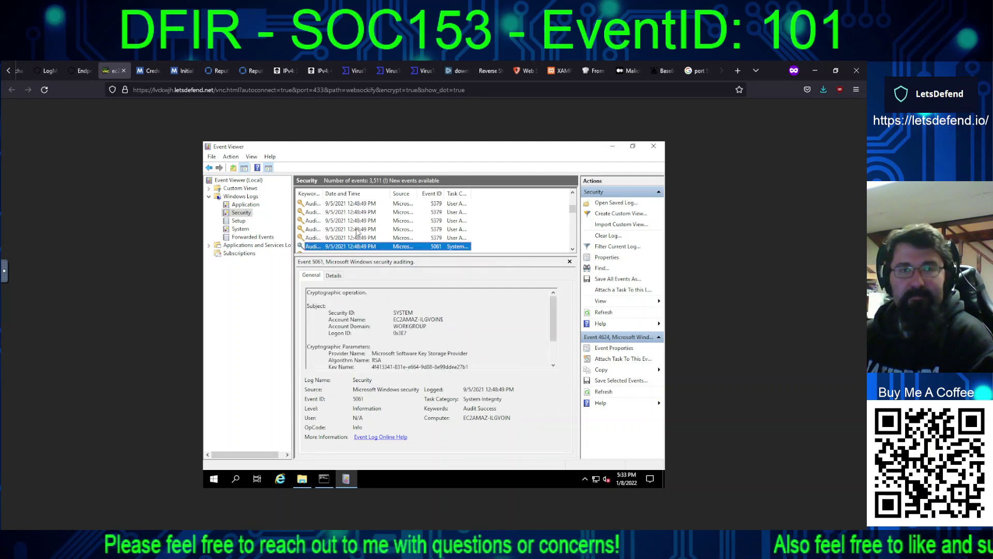
key("Down")
key("Down")
key("Down")
key("Down")
key("Down")
key("Down")
key("Down")
key("Down")
key("Down")
key("Down")
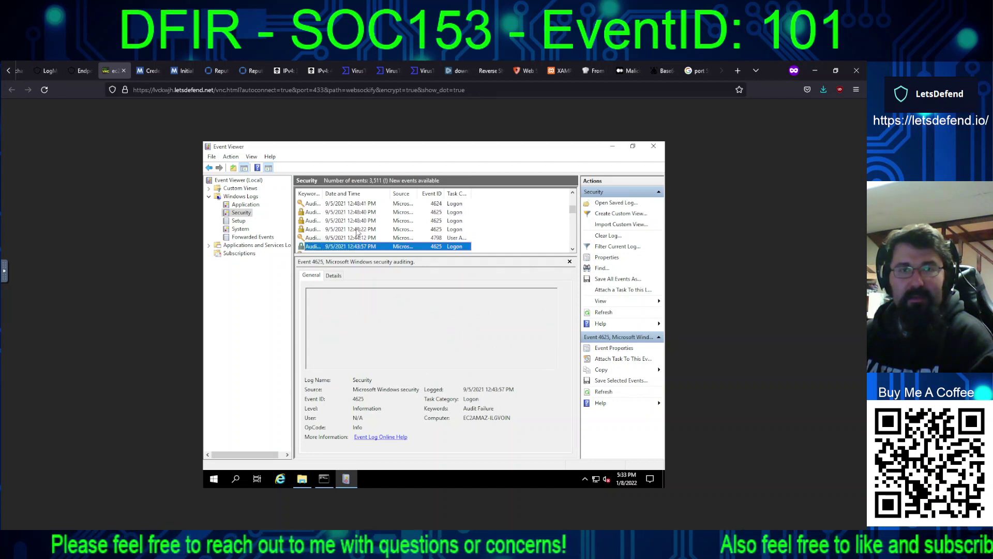
Step: Continue back through the 4672, 4624 and 4799 events around 12:40:14 PM to the 4798 event at 12:40:00 PM
key("Down")
key("Down")
key("Down")
key("Down")
key("Down")
key("Down")
key("Down")
key("Down")
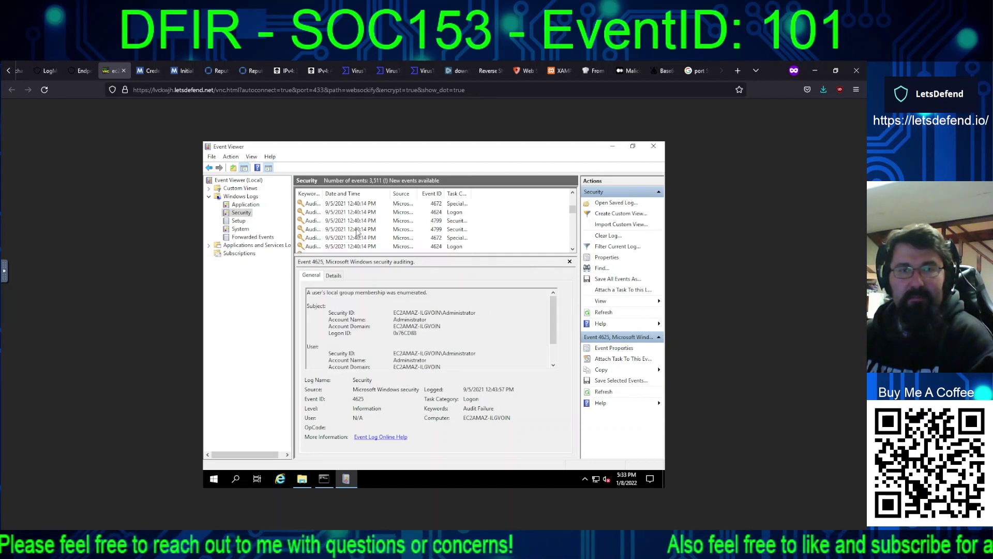
key("Down")
key("Down")
key("Down")
key("Down")
key("Down")
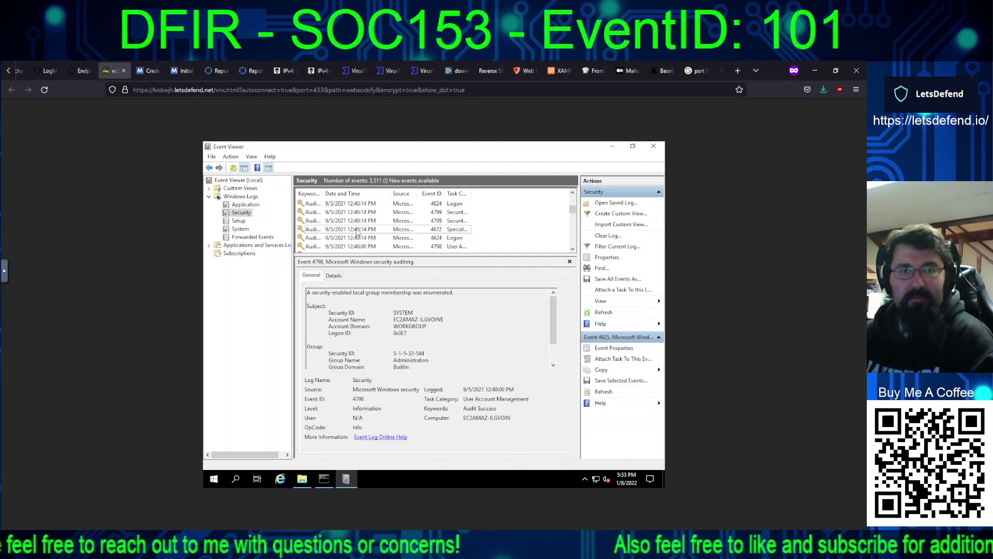
Step: Review the events forward in time from the 12:40:14 PM 4672 event to the 4798 event at 12:44:12 PM
key("Up")
key("Up")
key("Up")
key("Up")
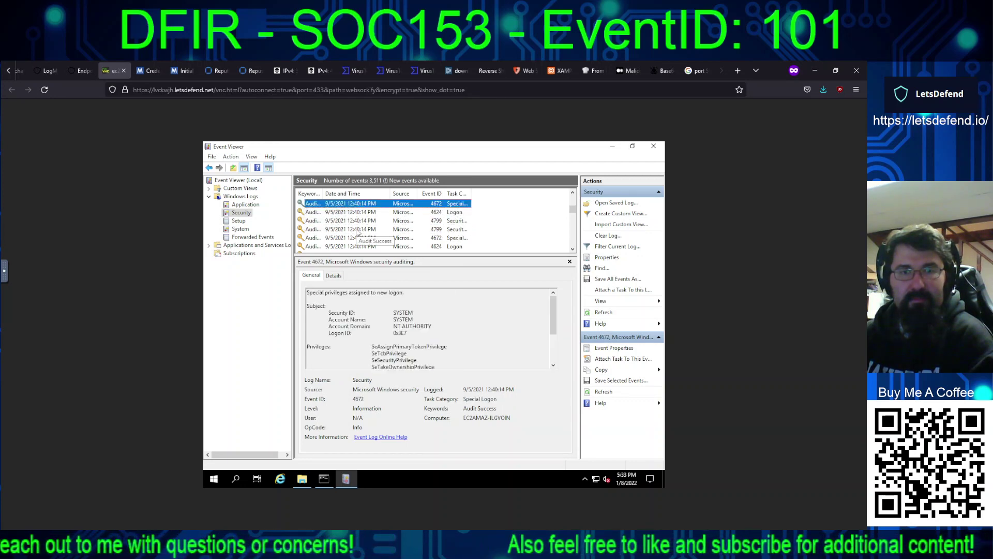
key("Up")
key("Up")
key("Up")
key("Up")
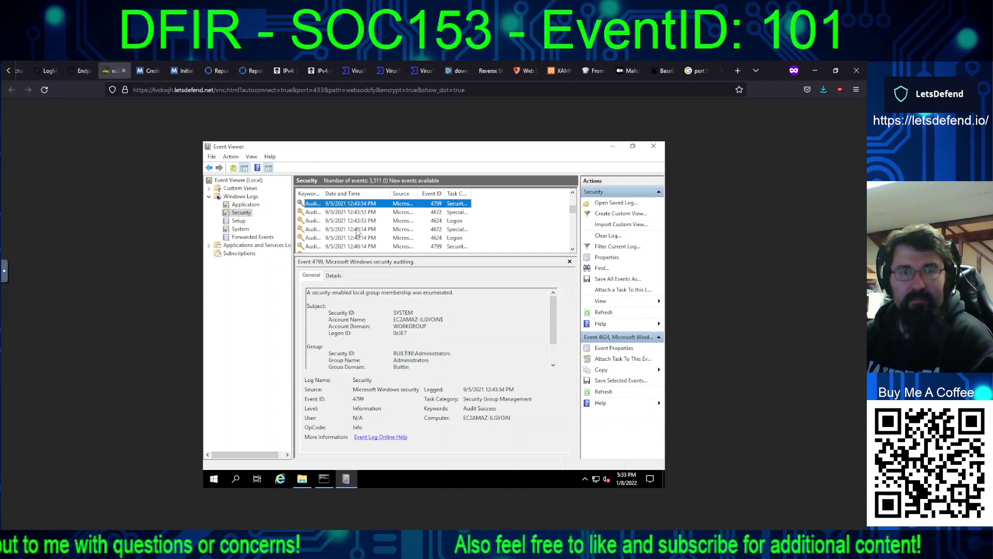
key("Up")
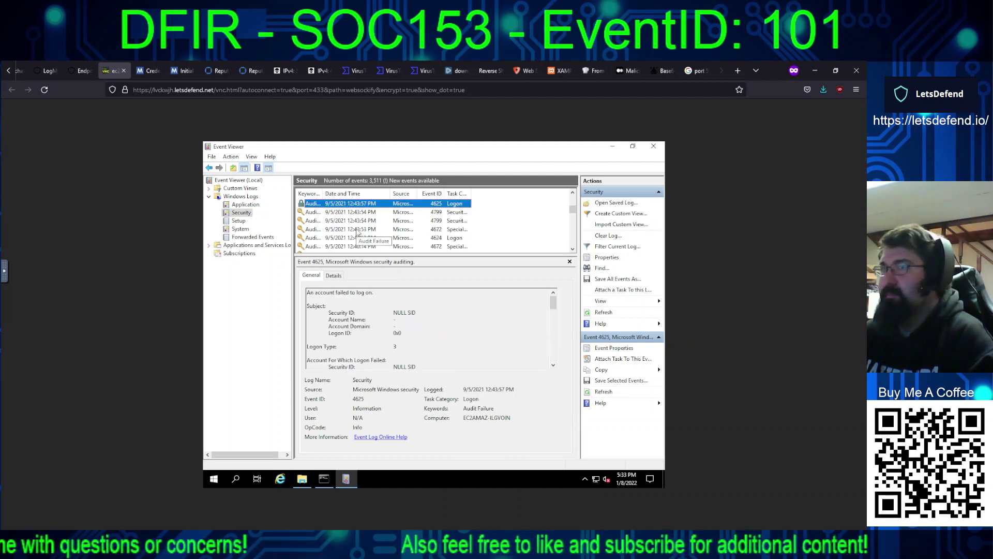
key("Up")
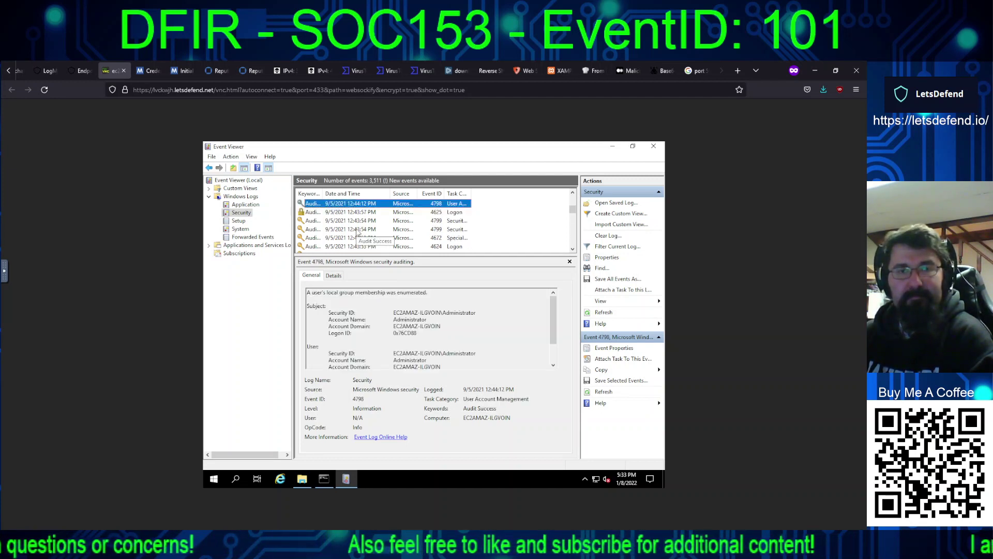
Step: Review the logon, special logon and credential-read events forward from 12:44:12 PM to the 5379 events at 12:48:49 PM
key("Up")
key("Up")
key("Up")
key("Up")
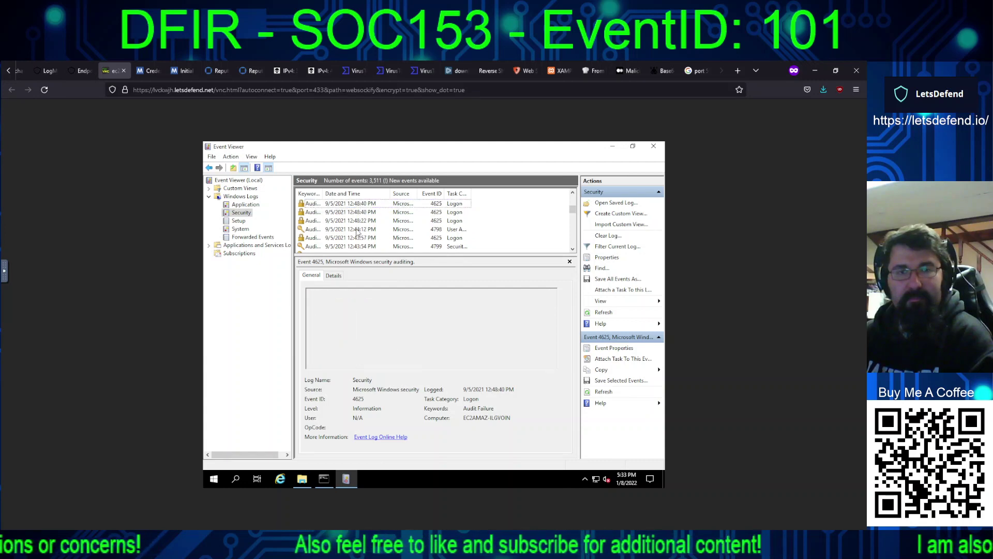
key("Up")
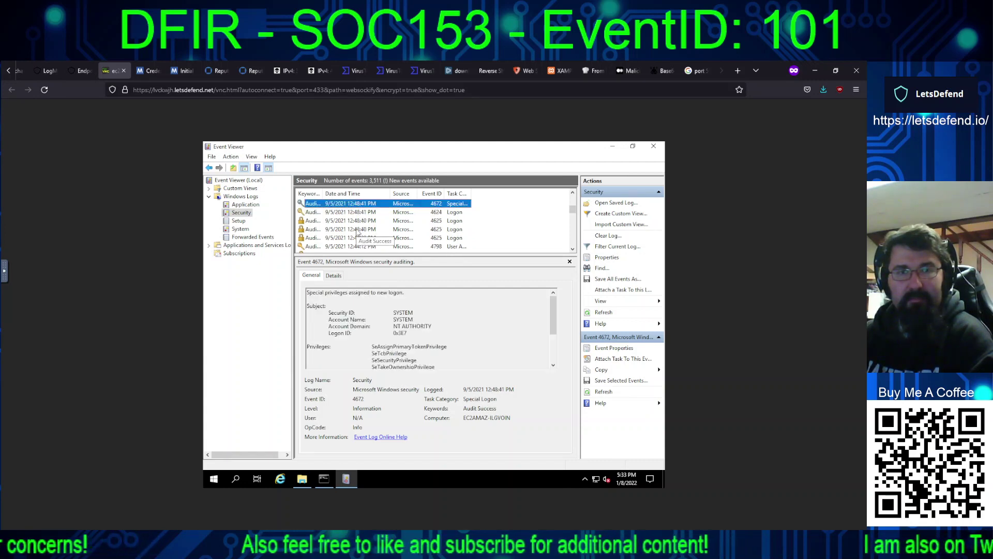
key("Up")
key("Up")
key("Up")
key("Up")
key("Up")
key("Up")
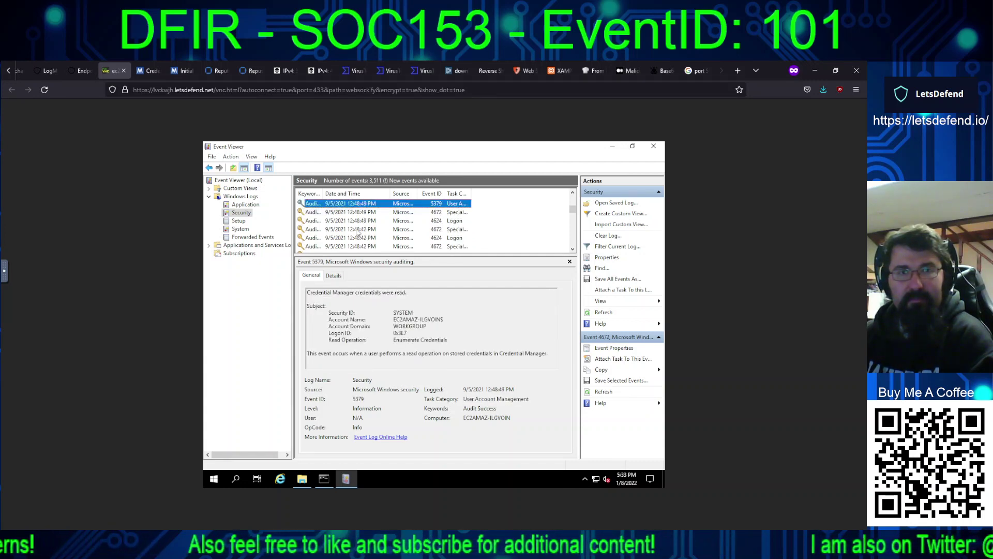
key("Up")
key("Up")
key("Up")
key("Up")
key("Up")
key("Up")
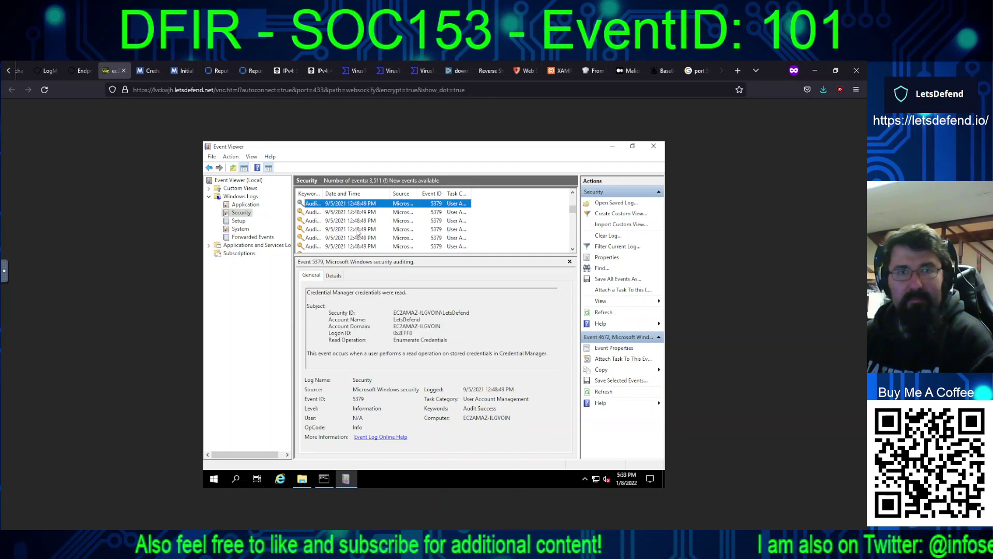
Step: Return through the 12:48:49 PM 5379 events to the 12:48:42 PM 4672 event and examine its assigned privileges
key("Down")
key("Down")
key("Down")
key("Down")
key("Down")
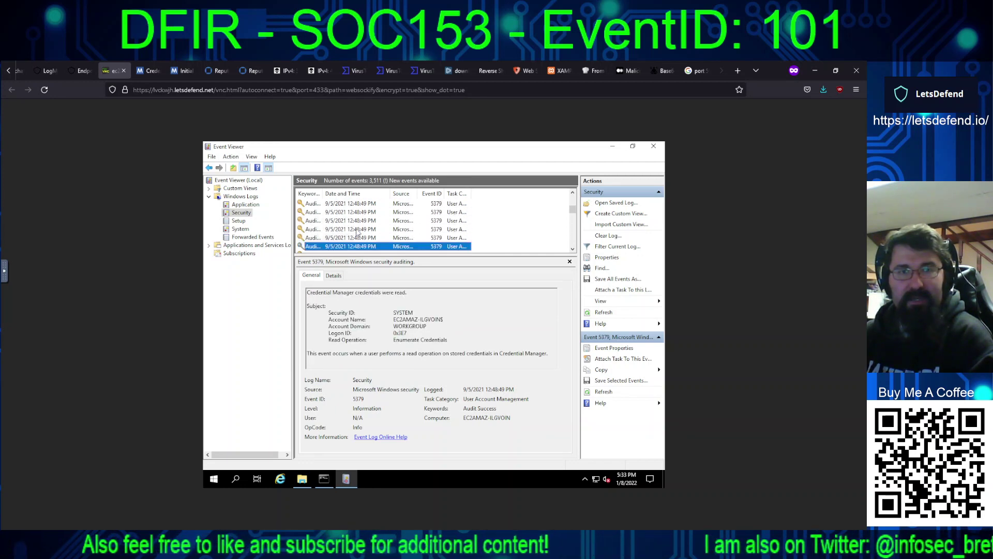
key("Down")
key("Down")
key("Down")
key("Down")
key("Up")
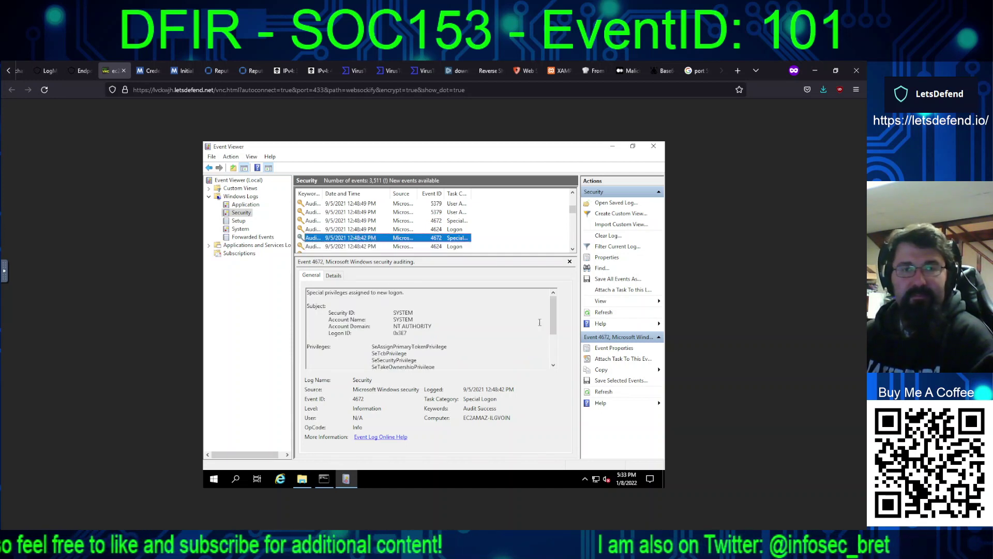
scroll(539, 322, "down", 3)
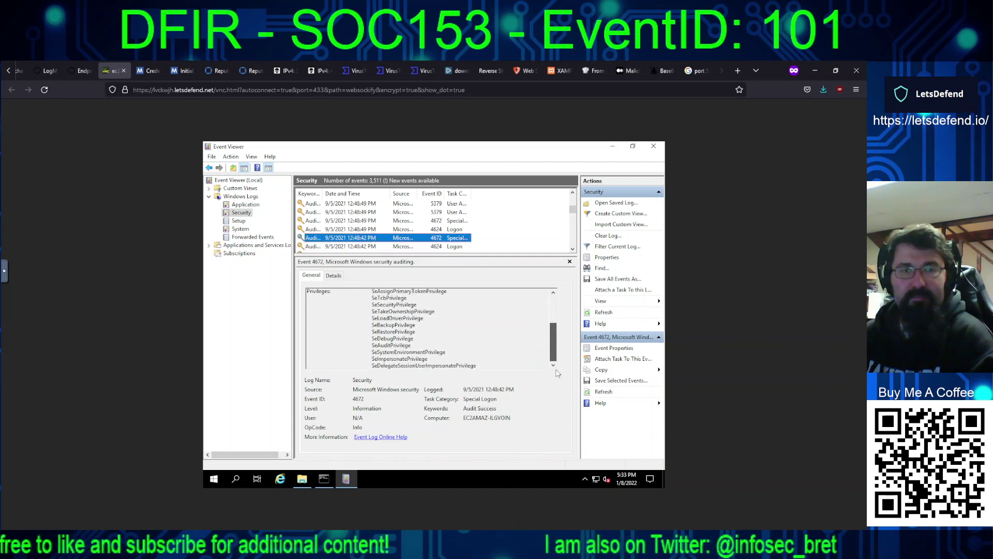
Step: Read the full description of the 12:48:42 PM 4624 logon event, and check the 4672 event listed directly below it
left_click(450, 247)
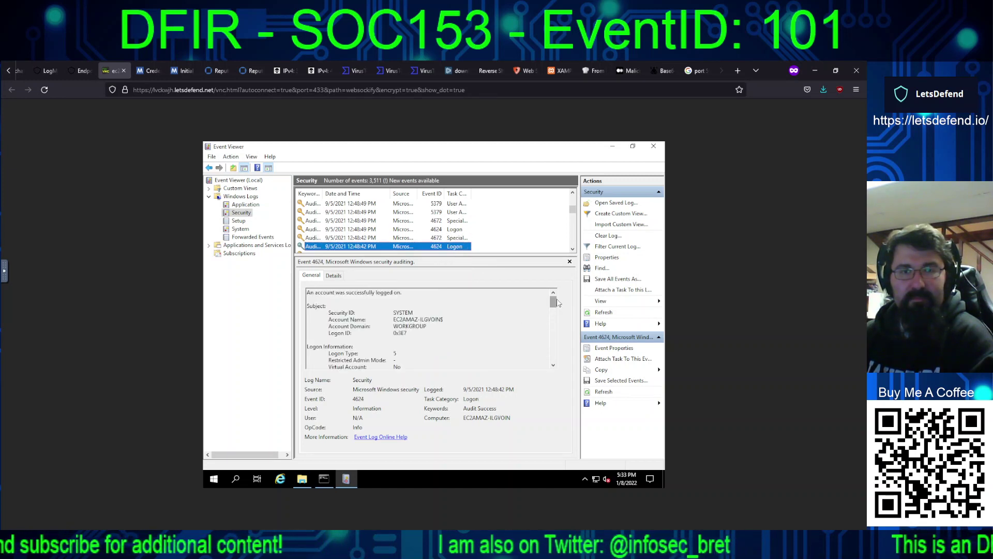
left_click_drag(556, 300, 551, 367)
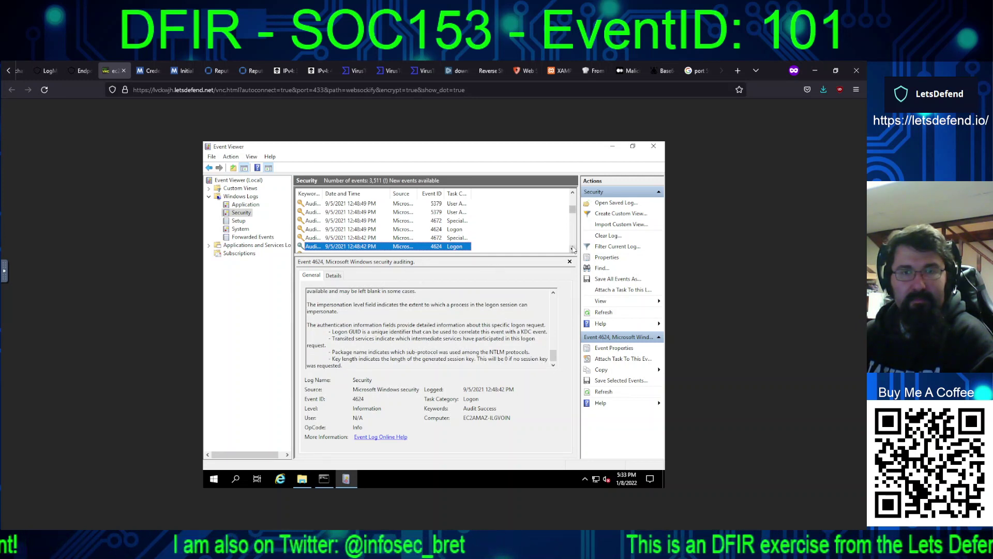
scroll(436, 230, "down", 2)
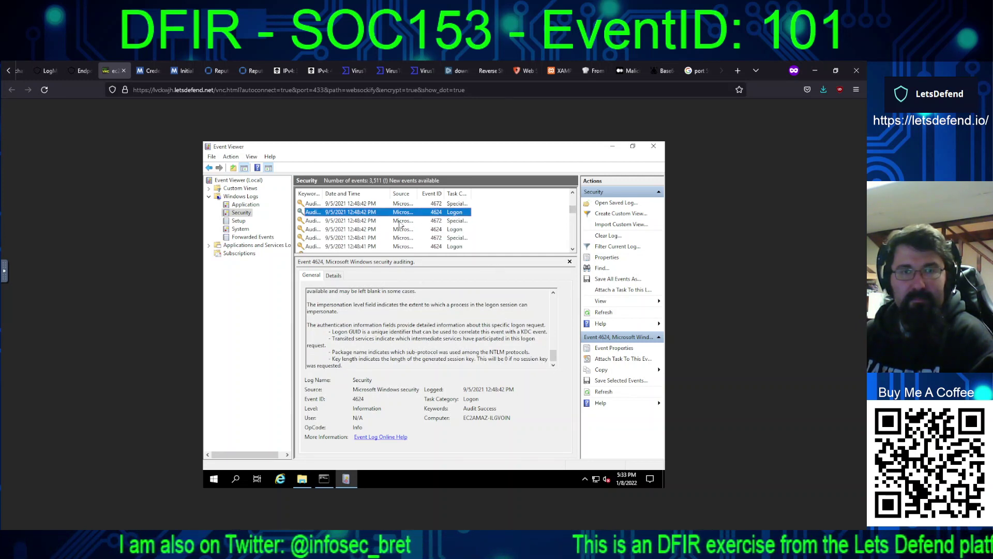
left_click(400, 221)
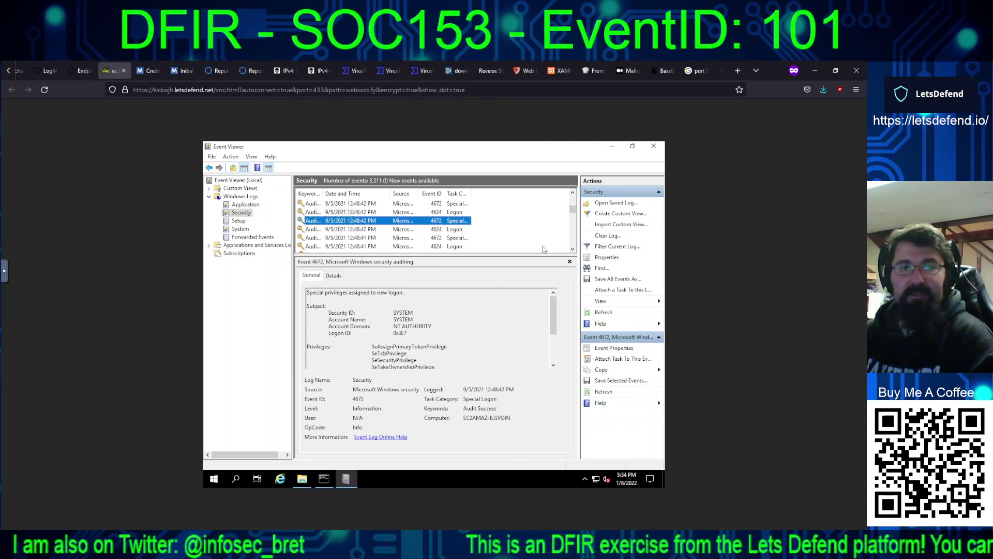
Step: Check which process triggered the 12:44:12 PM 4798 event and the Backup Operators 4799 event at 12:43:54 PM
left_click(573, 244)
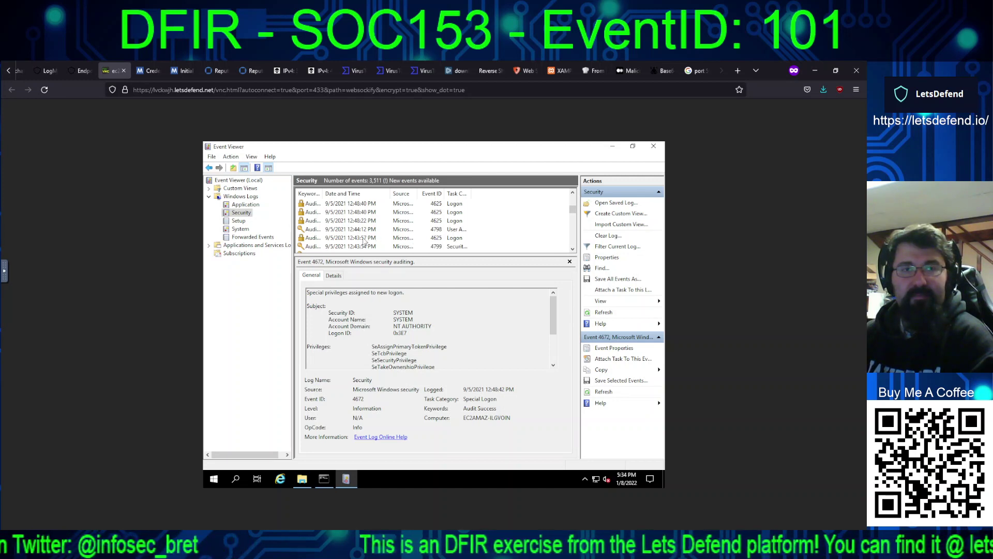
left_click(362, 230)
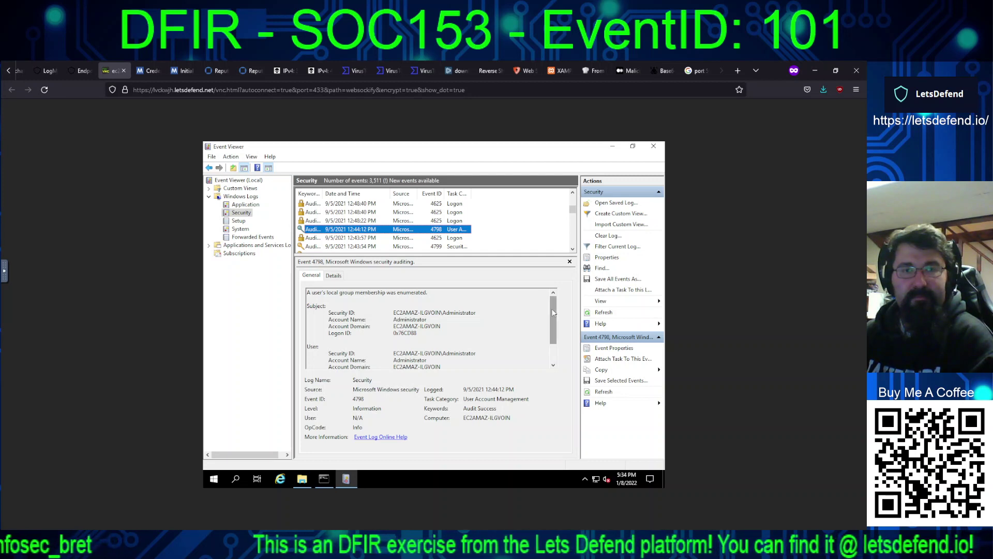
left_click_drag(552, 308, 546, 361)
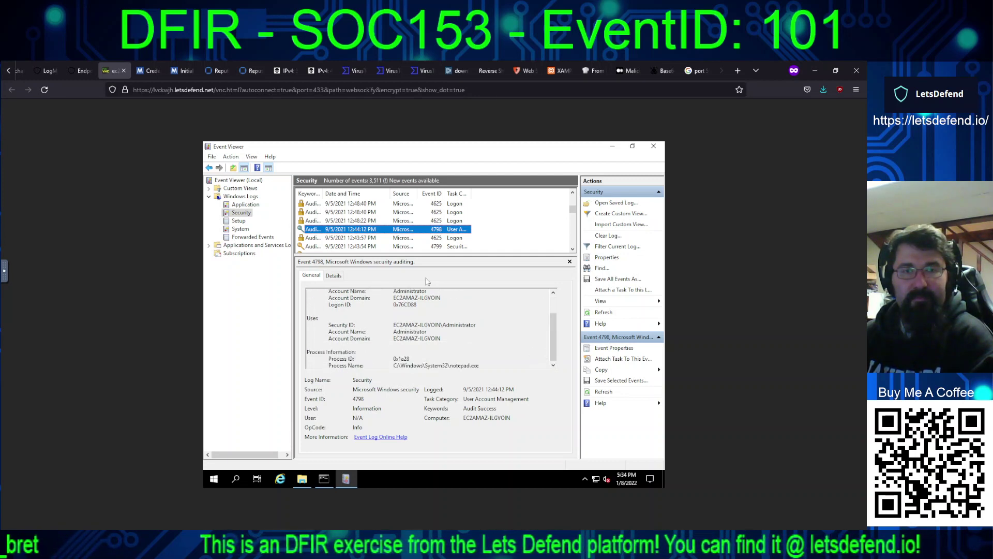
left_click(369, 247)
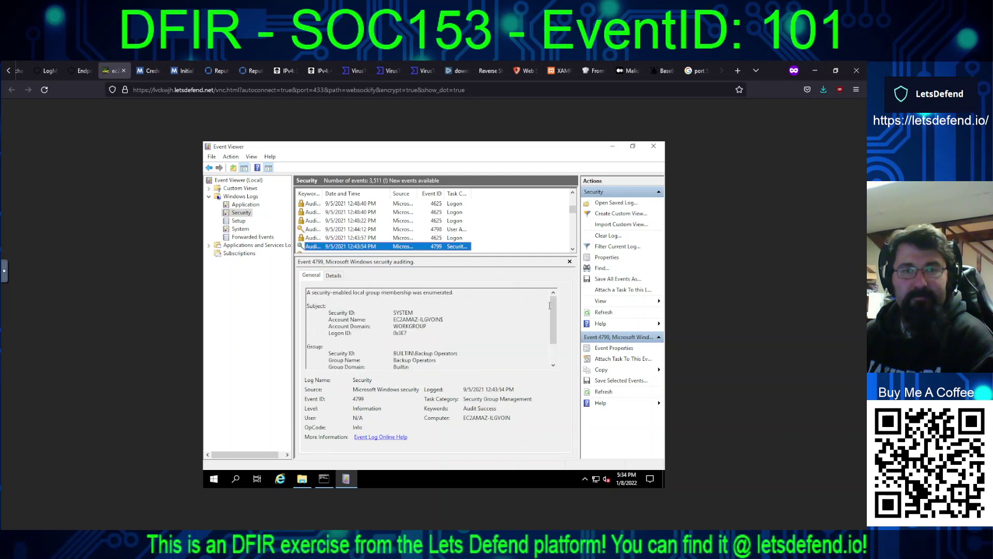
left_click_drag(550, 305, 550, 322)
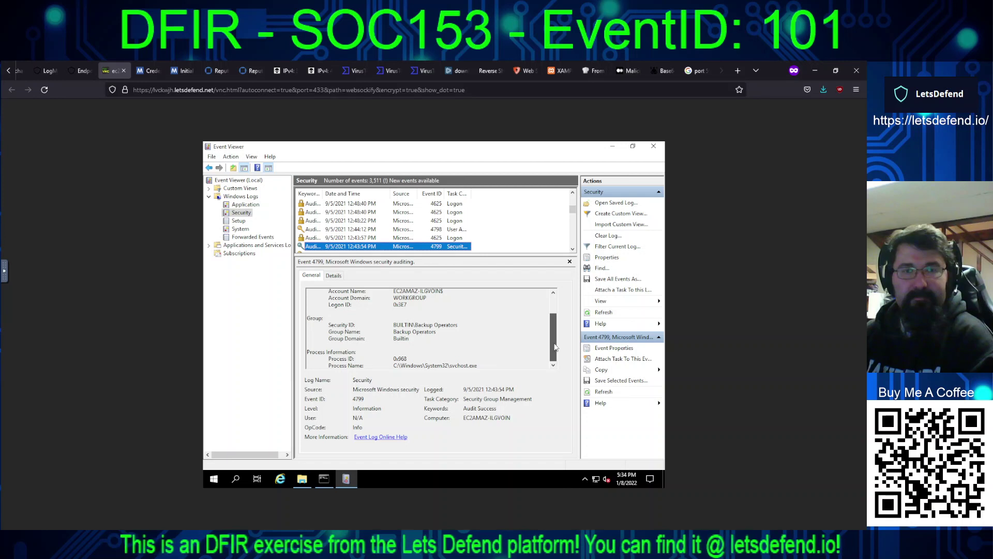
Step: Review the Administrators 4799 event at 12:43:54 PM and the 12:43:53 PM 4672 event, and read the 12:43:53 PM 4624 logon description
left_click(573, 250)
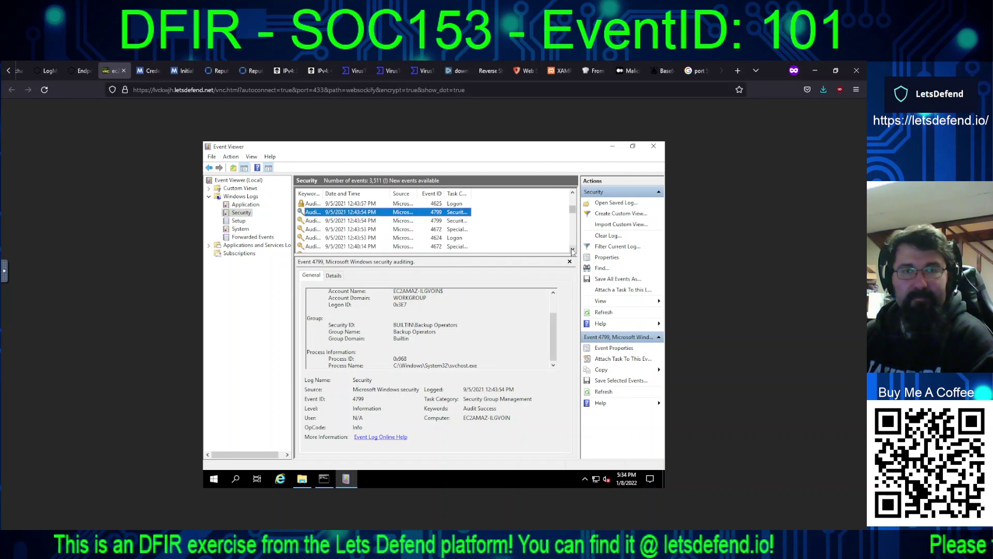
left_click(454, 223)
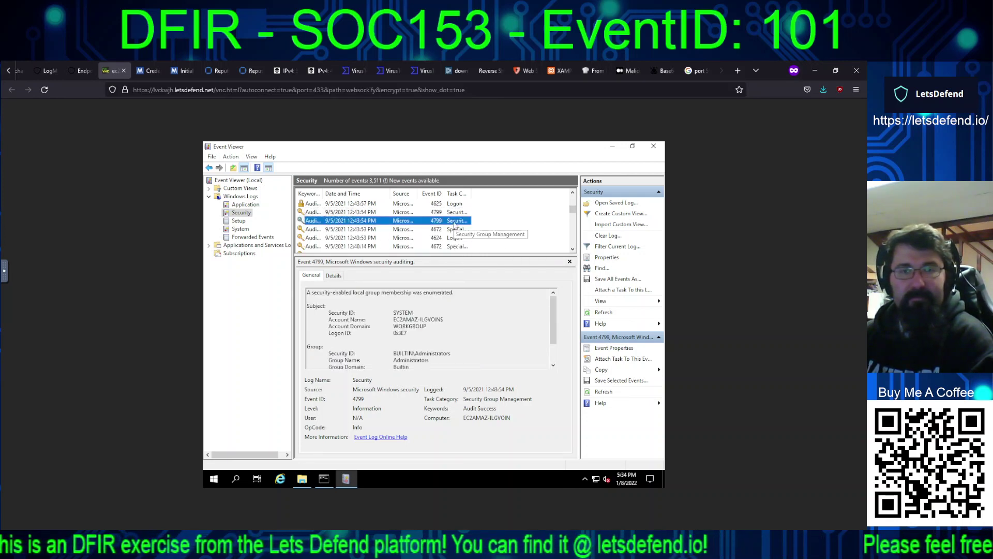
key("Down")
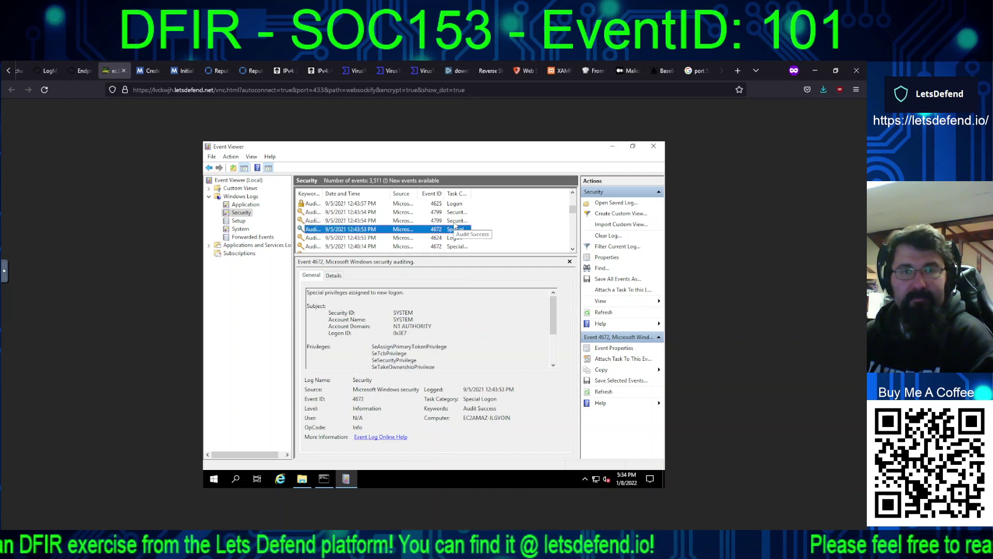
key("Down")
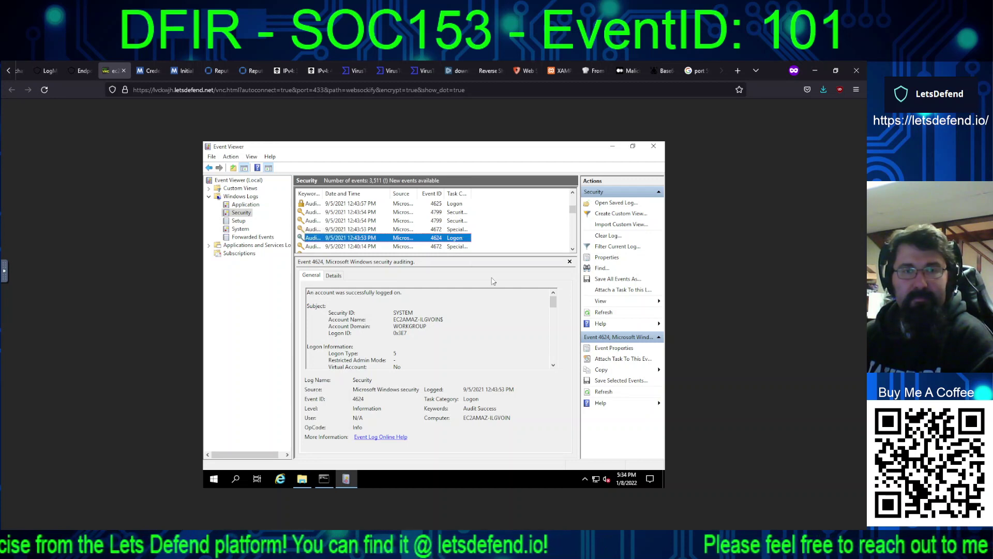
scroll(553, 344, "down", 5)
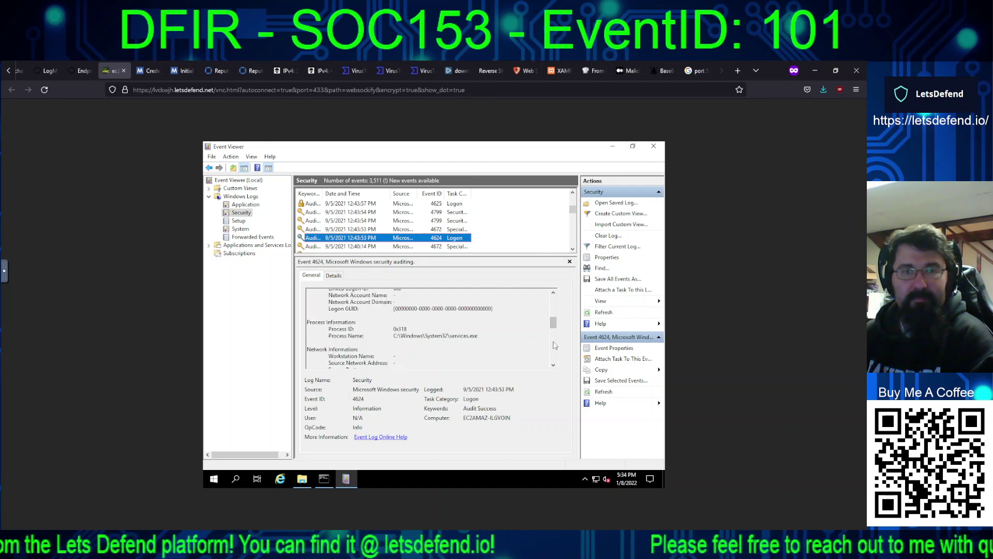
scroll(554, 351, "down", 10)
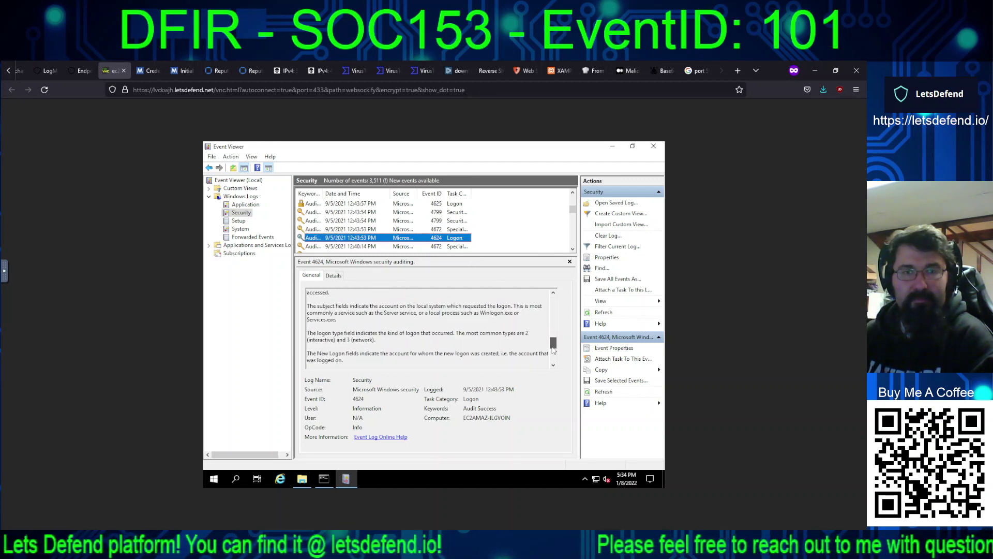
Step: Go back through the 12:40:14 PM logon and group enumeration events, and check the process information of the Administrators 4799 event
left_click(450, 247)
key("Down")
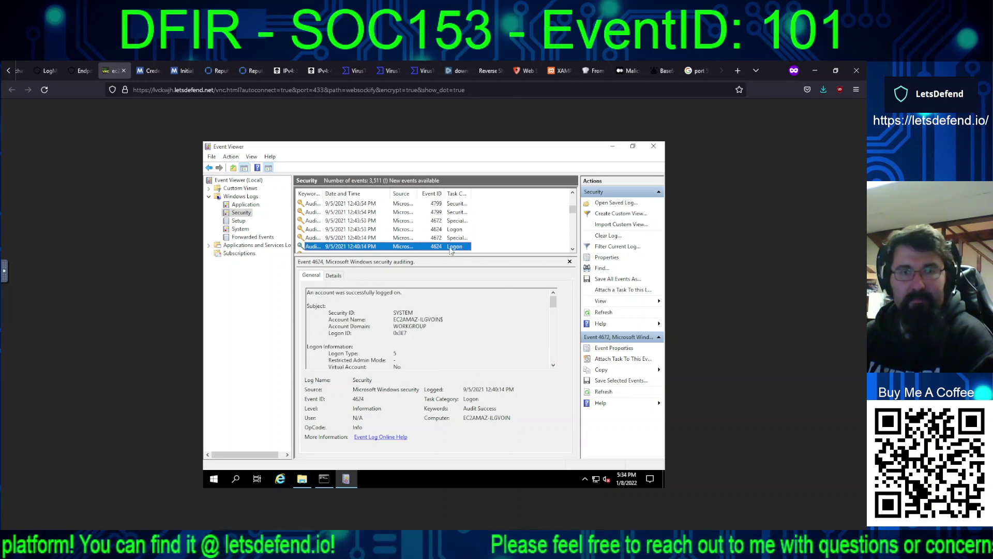
key("Down")
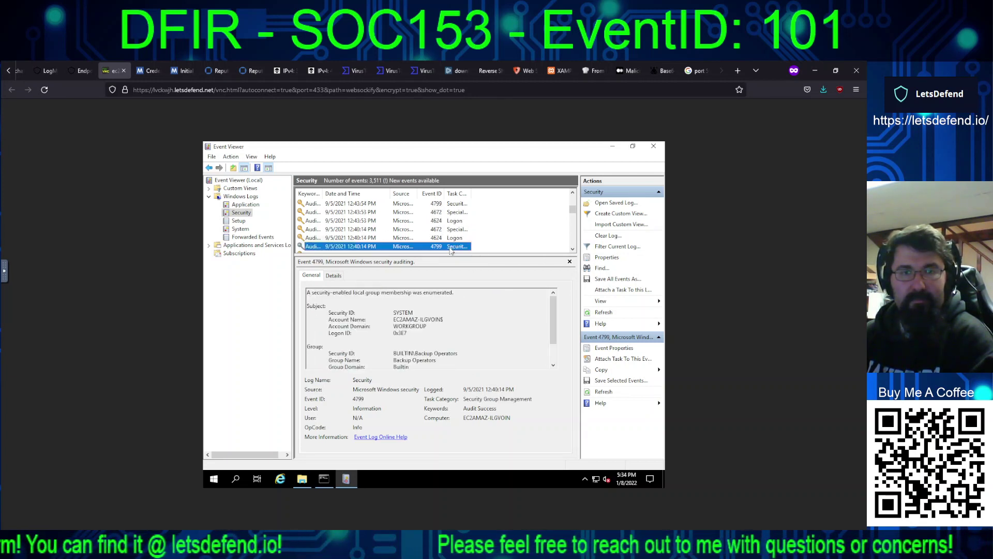
key("Down")
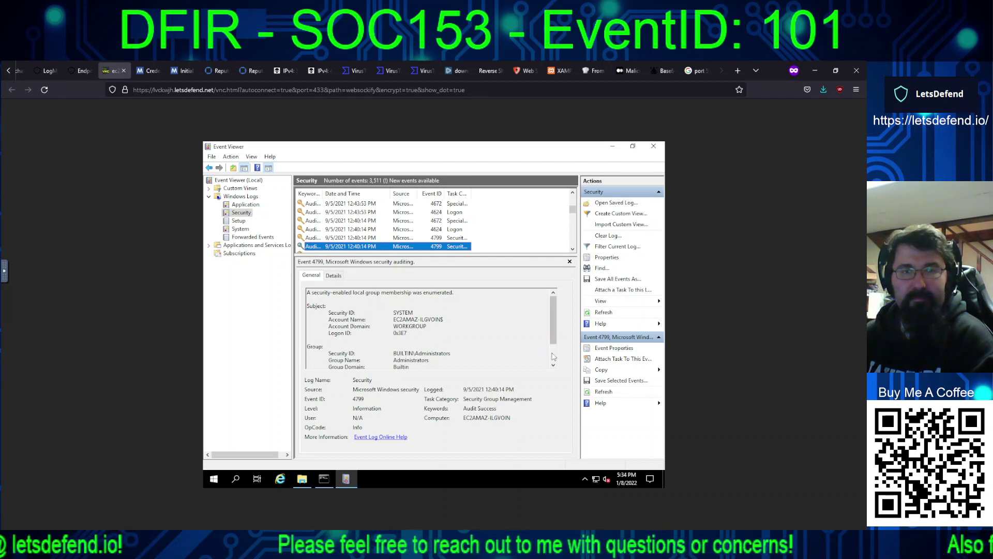
left_click_drag(554, 340, 553, 356)
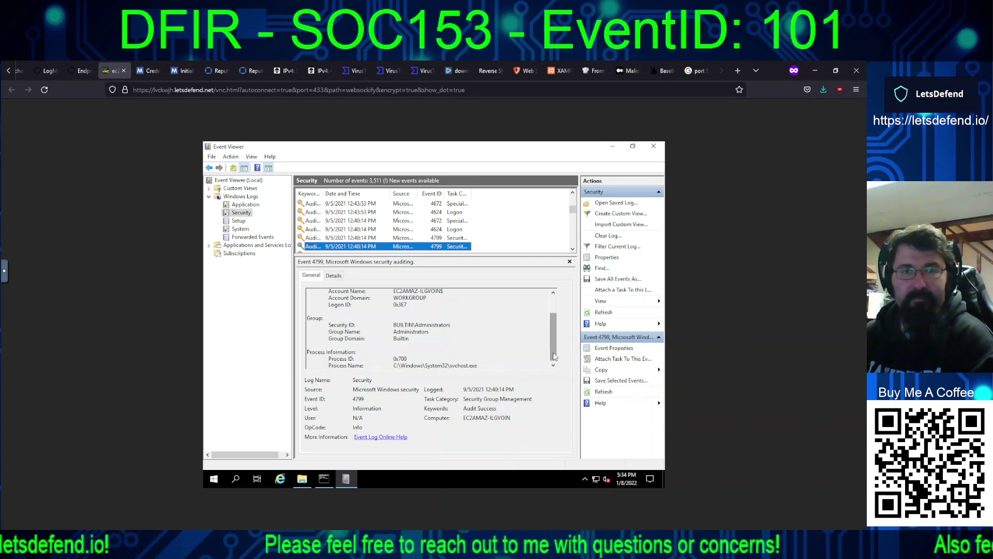
Step: Review the earlier 4672 and 4624 pair at 12:40:14 PM, and examine the process information of the 12:40:00 PM 4798 event
left_click(573, 249)
left_click(572, 250)
left_click(573, 250)
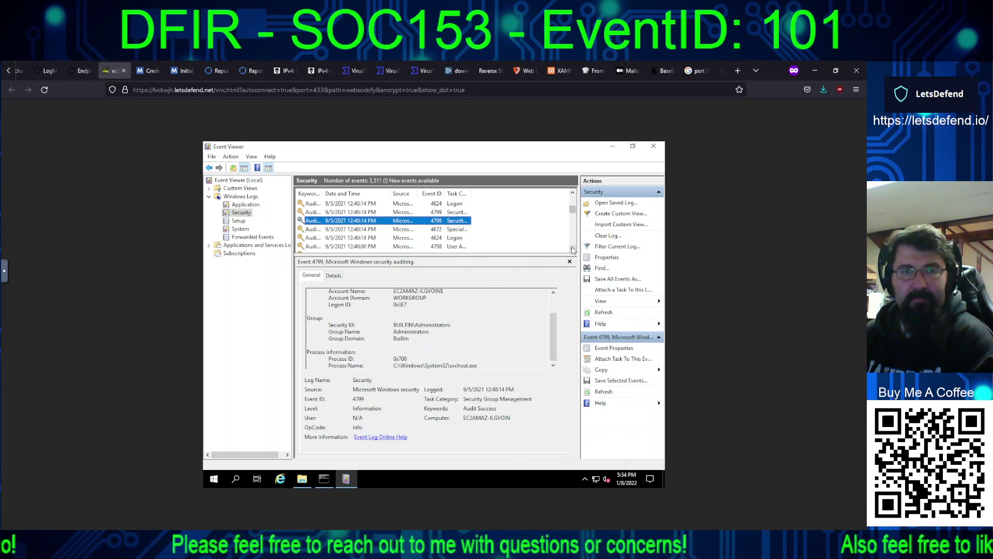
left_click(572, 250)
left_click(415, 221)
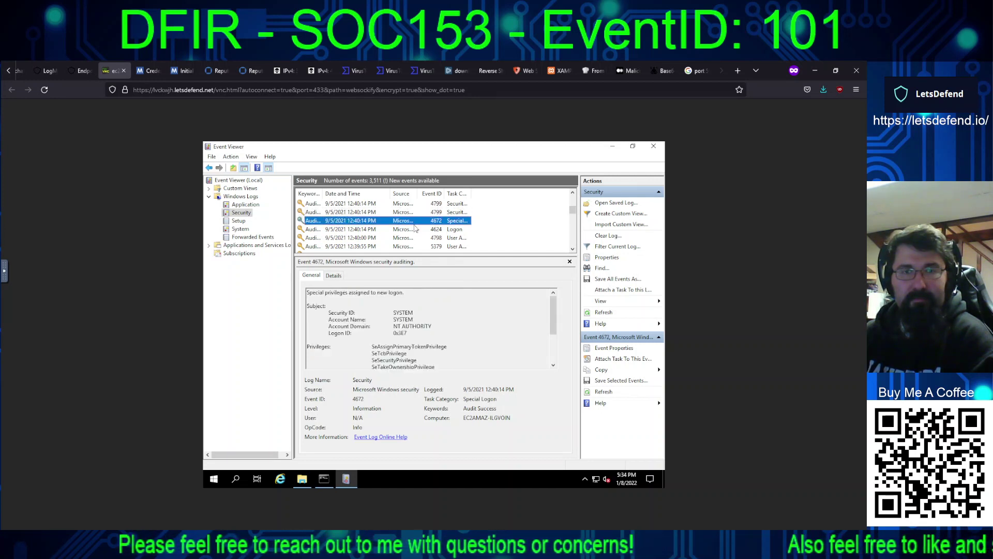
left_click(414, 229)
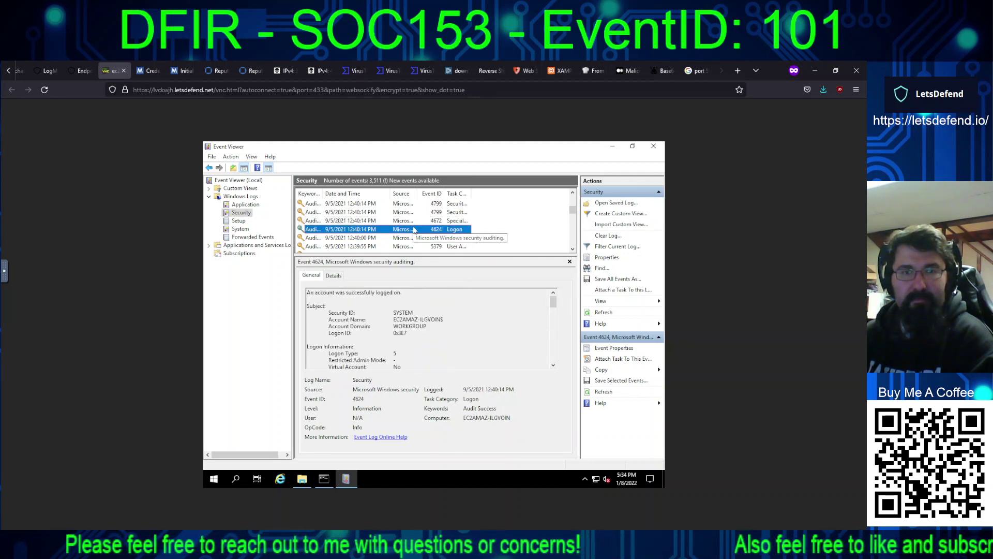
left_click(414, 238)
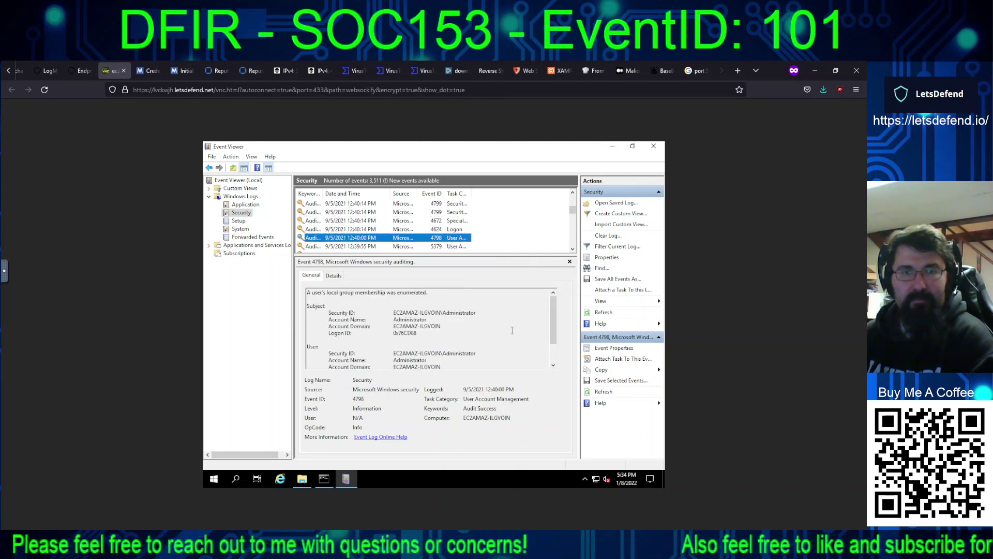
left_click(553, 358)
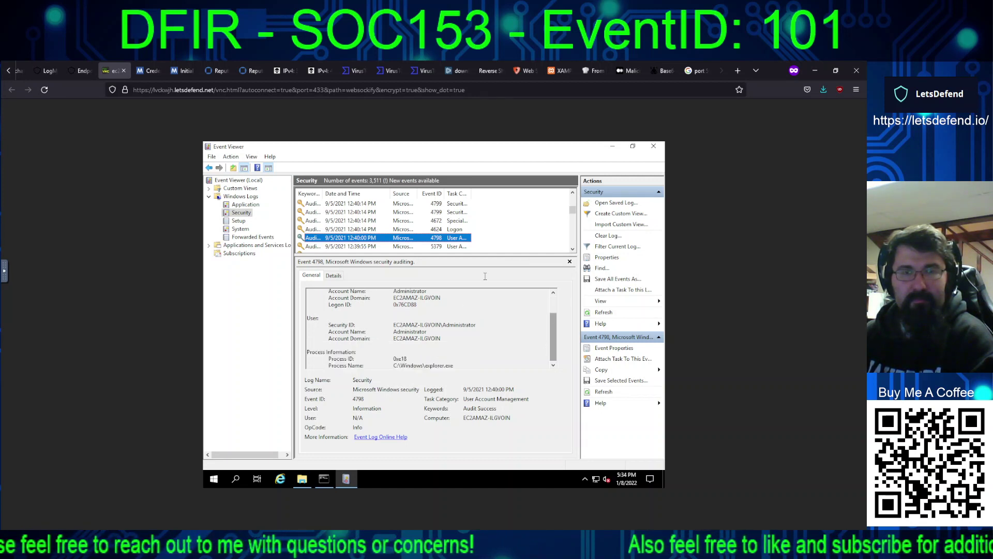
Step: Read the 12:39:55 PM 5379 credential-read event, and examine the process behind the 4798 event logged at the same time
left_click(453, 247)
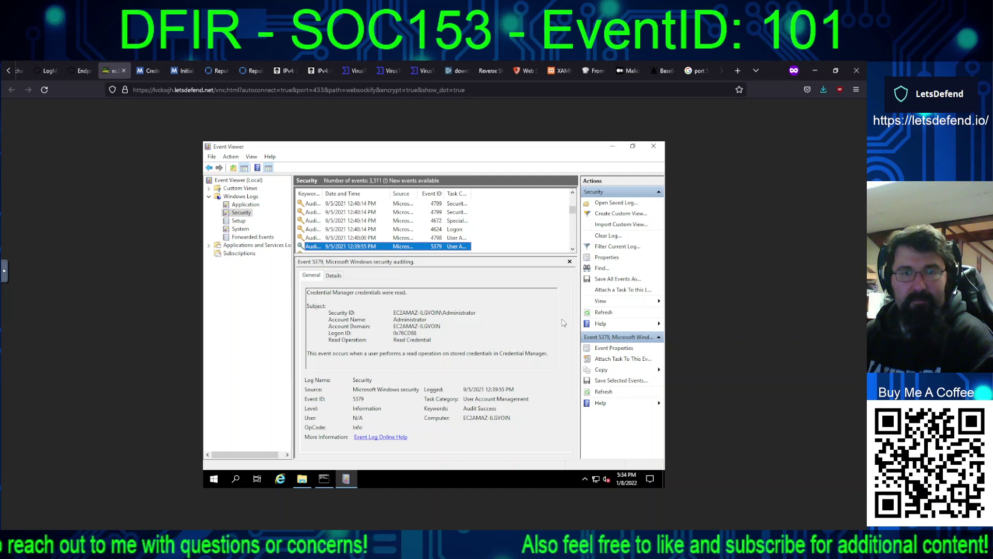
left_click(573, 250)
left_click(573, 249)
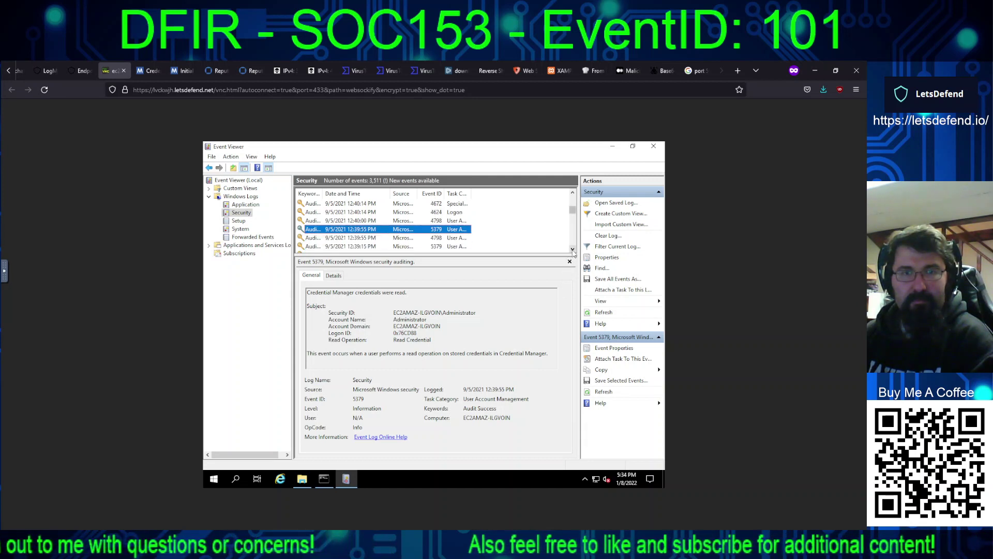
left_click(573, 250)
left_click(572, 249)
left_click(573, 249)
left_click(446, 213)
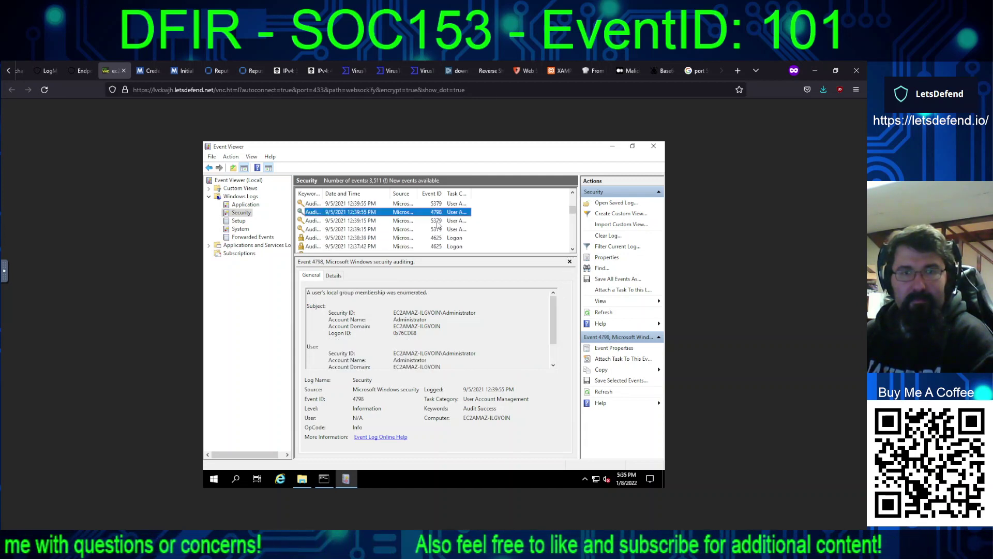
left_click(553, 366)
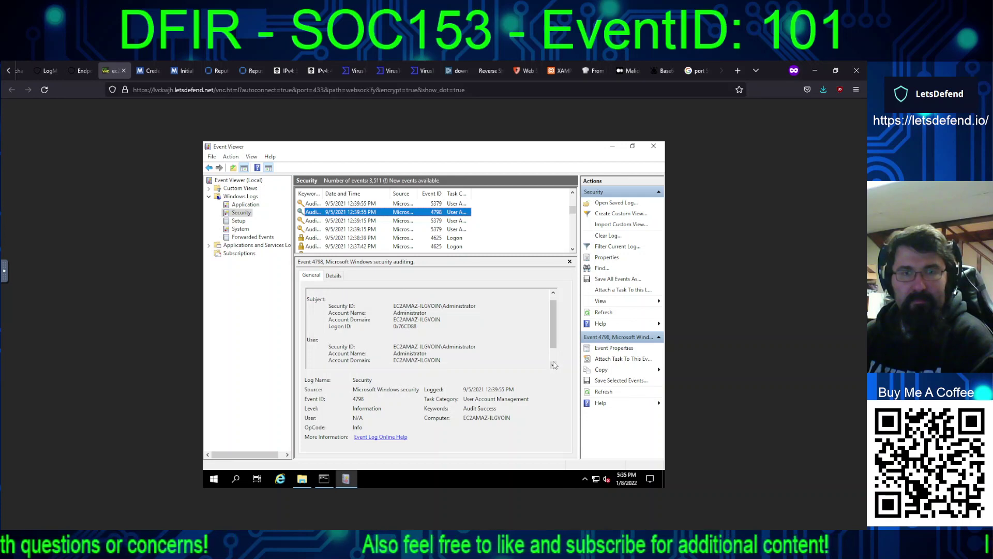
left_click(553, 365)
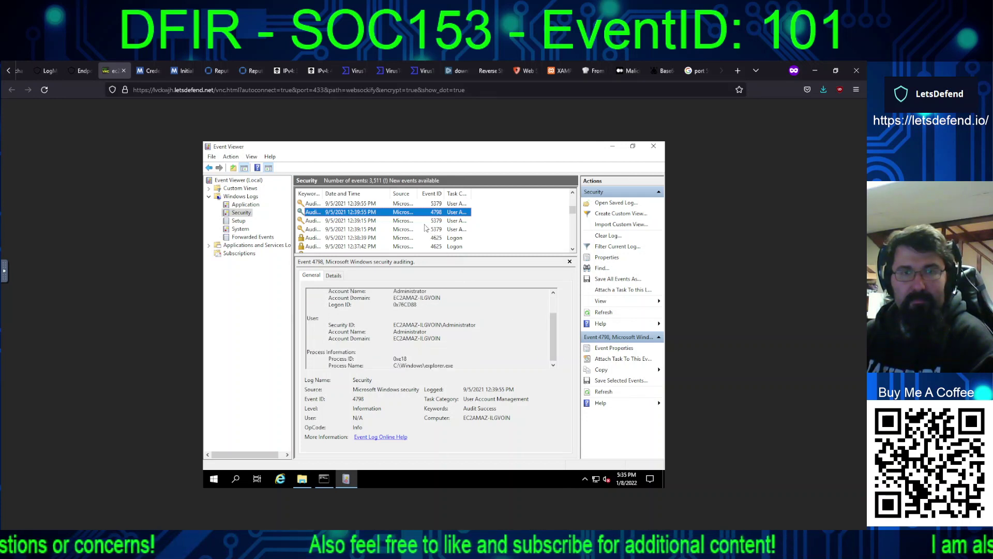
Step: Check the 12:39:15 PM 5379 events, and examine the account, failure and network details of the 12:38:39 PM 4625 failed logon
left_click(422, 221)
left_click(421, 232)
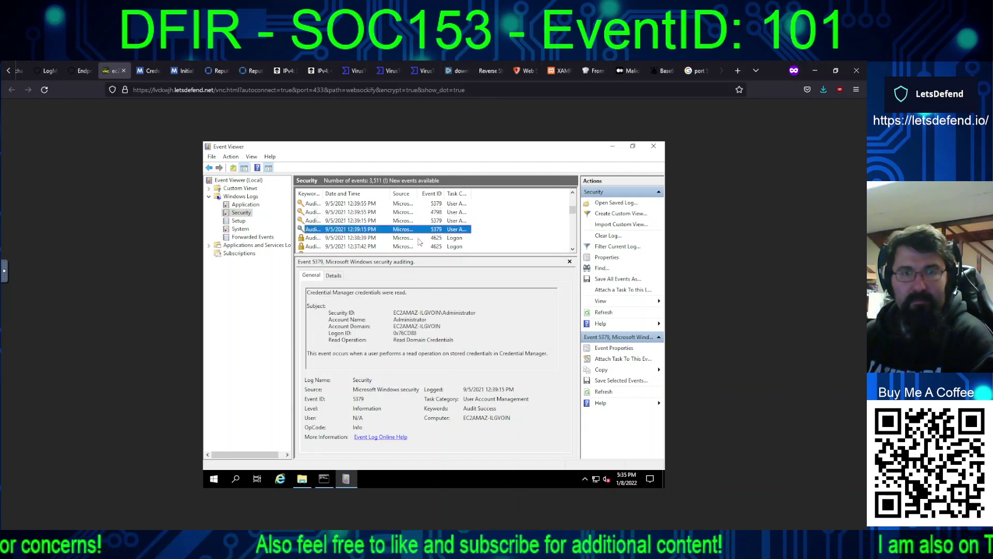
left_click(419, 239)
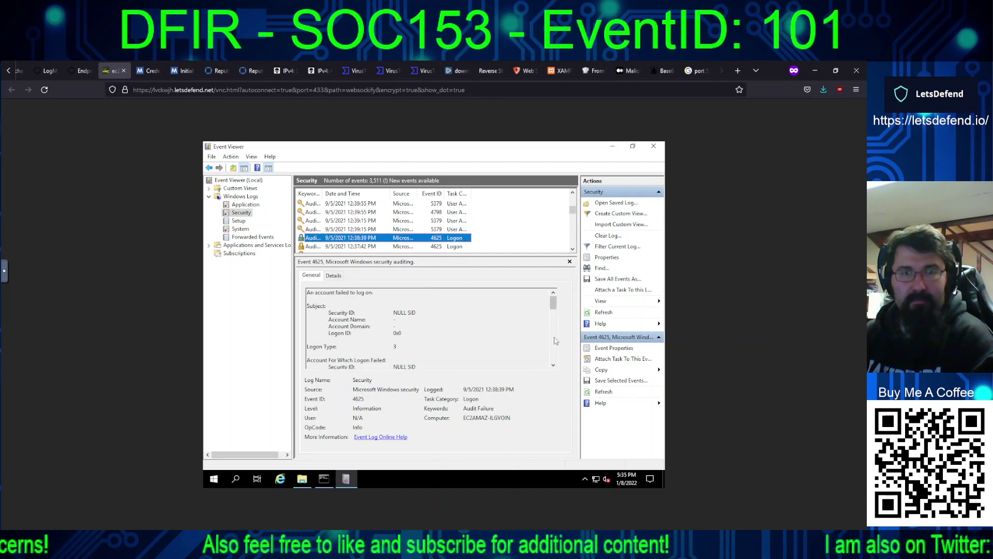
scroll(555, 341, "down", 3)
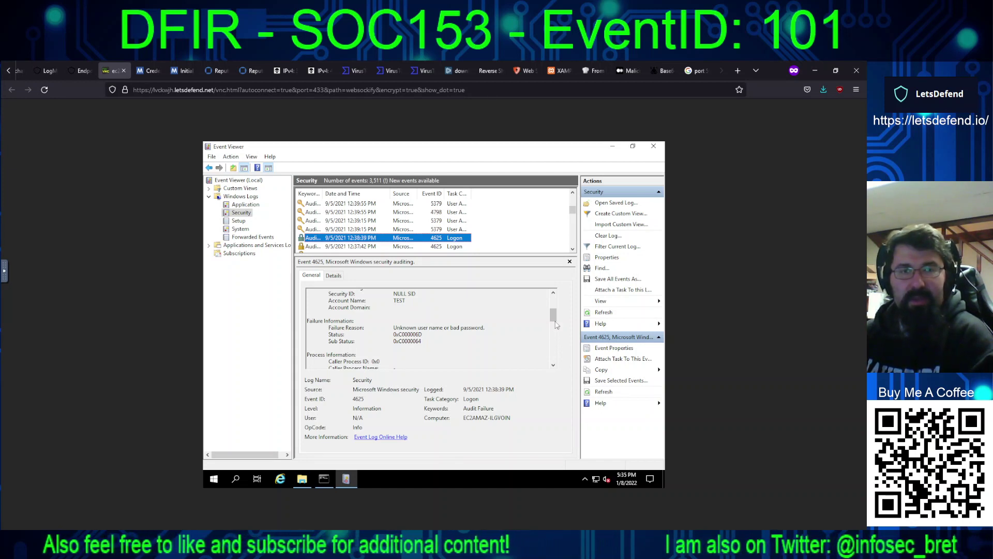
left_click_drag(556, 321, 557, 333)
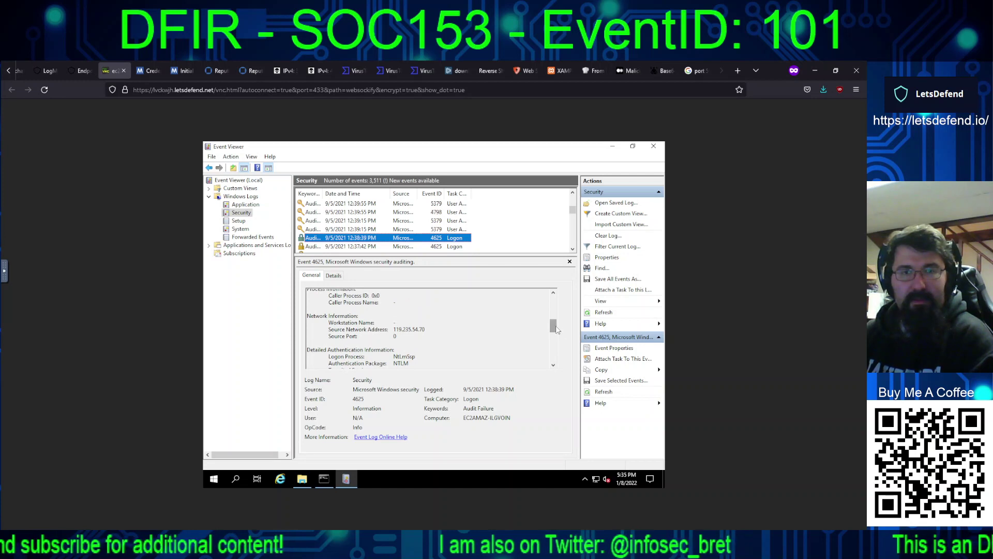
Step: Move to the earlier failed logons and examine the account, failure and network details of the 12:37:42 PM 4625 event
left_click(573, 251)
left_click(573, 251)
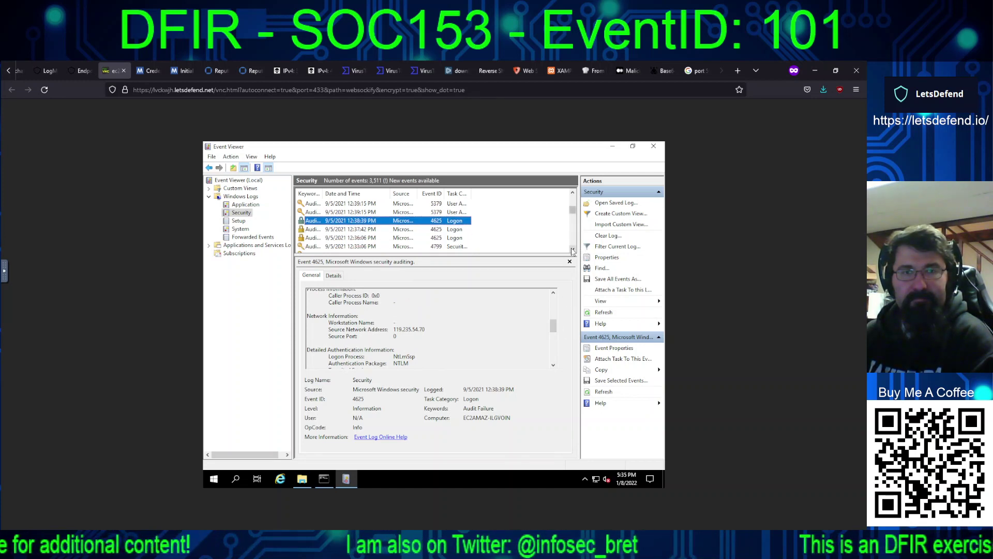
left_click(572, 250)
left_click(573, 251)
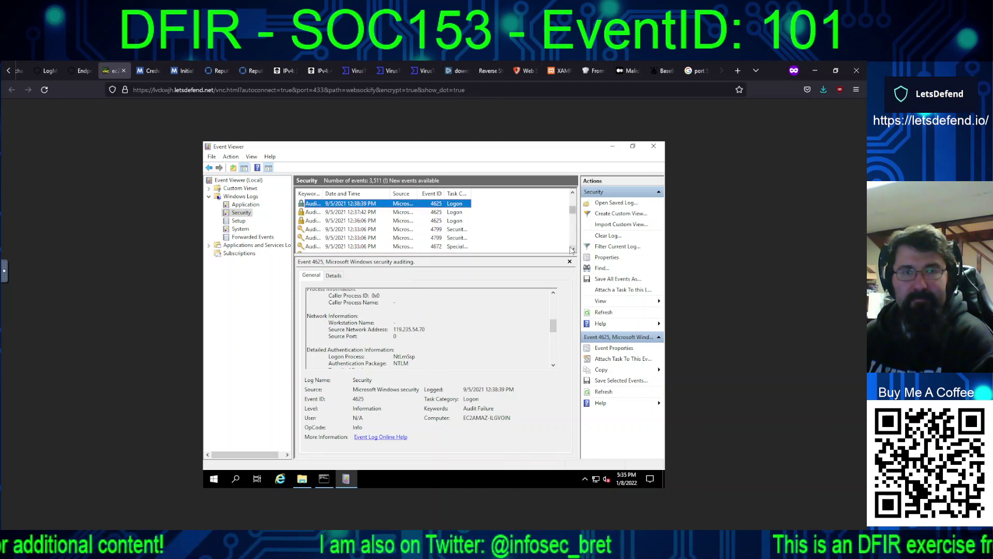
left_click(426, 213)
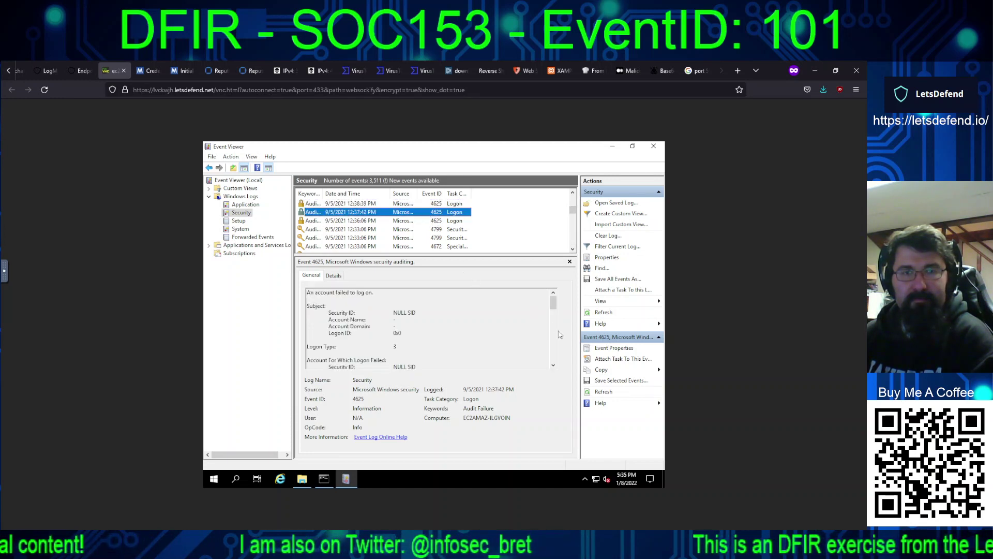
left_click(553, 337)
left_click(553, 336)
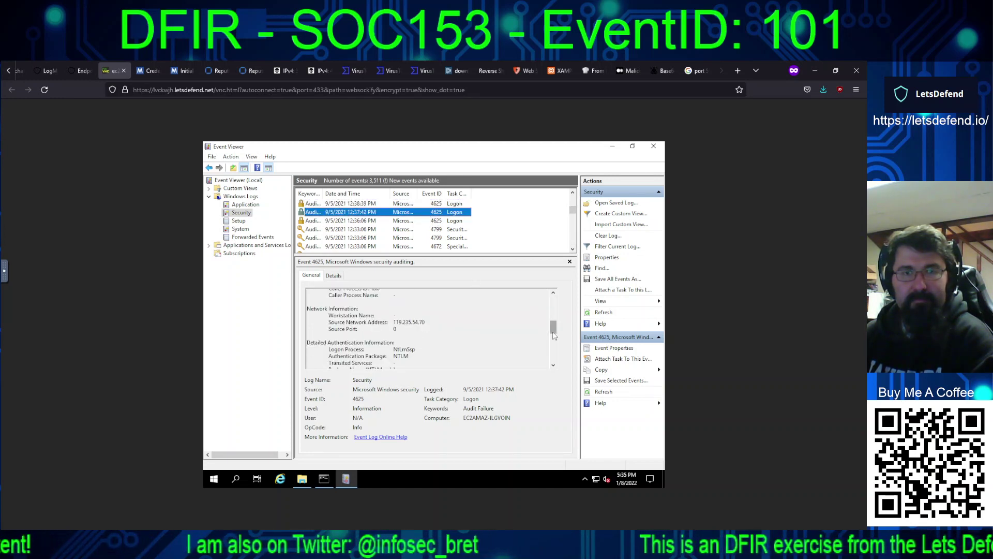
Step: Examine the failure and network details of the 12:36:06 PM 4625 failed logon, and check the first 4799 event at 12:33:06 PM
left_click(459, 221)
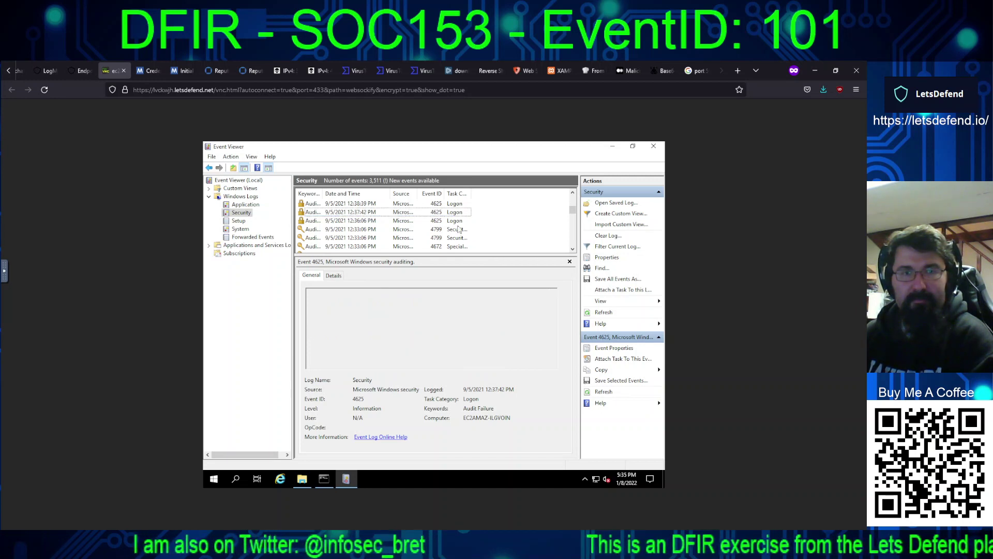
left_click(553, 353)
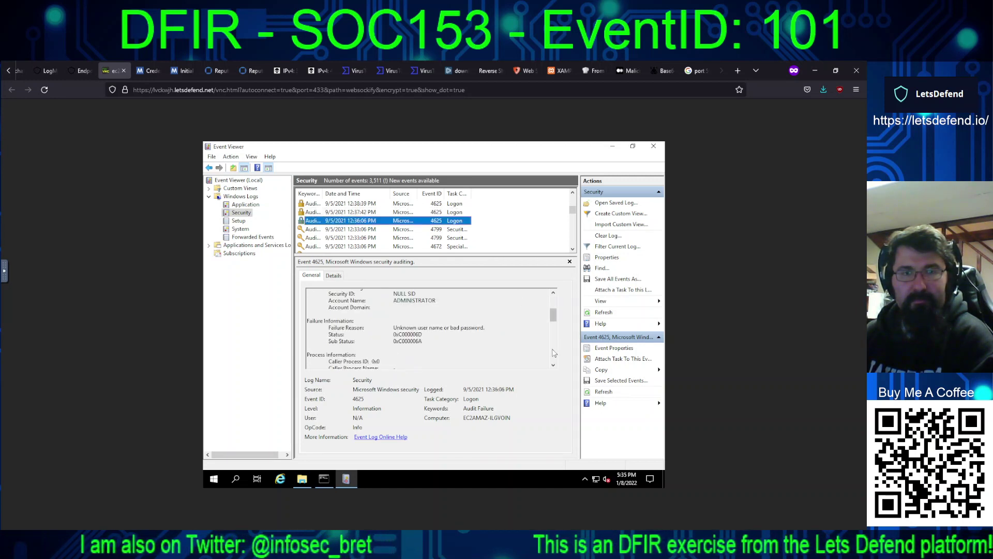
left_click(553, 352)
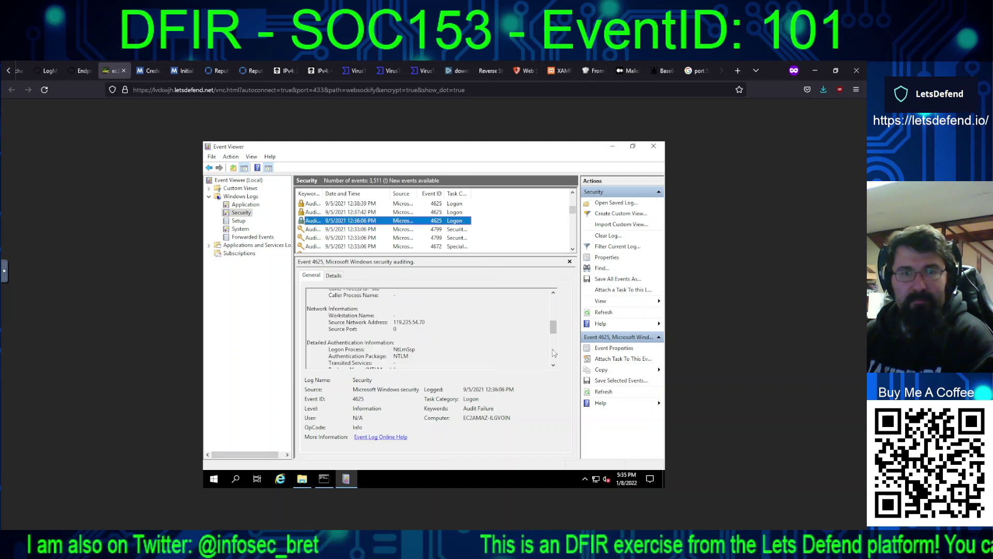
left_click(455, 230)
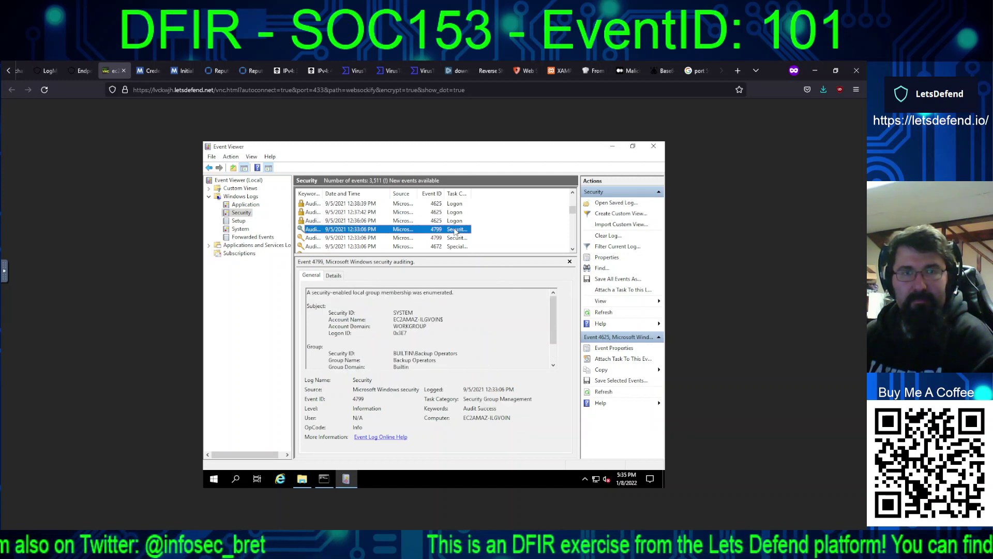
Step: Recheck the targeted account, failure reason and source network address of the 12:38:39 PM 4625 failed logon
left_click(448, 205)
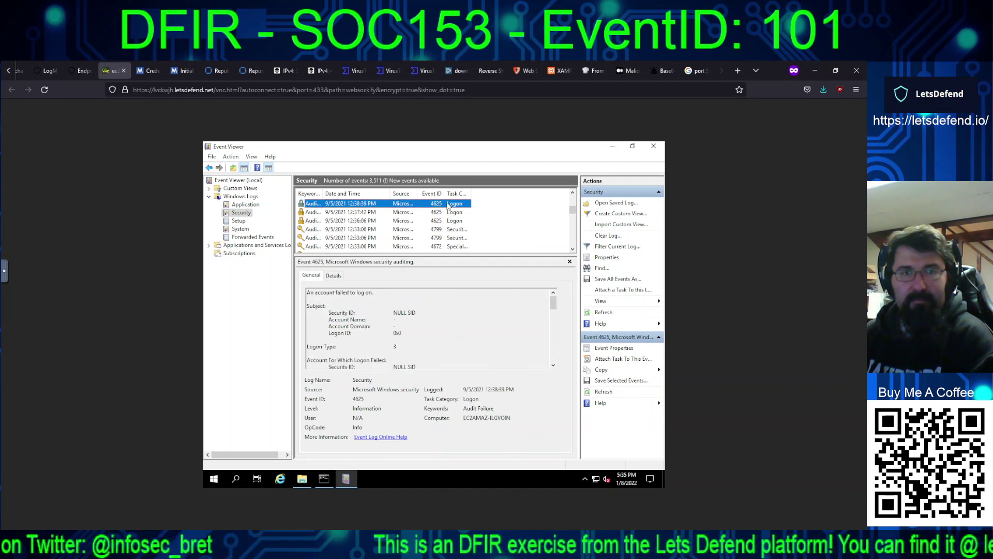
left_click(554, 345)
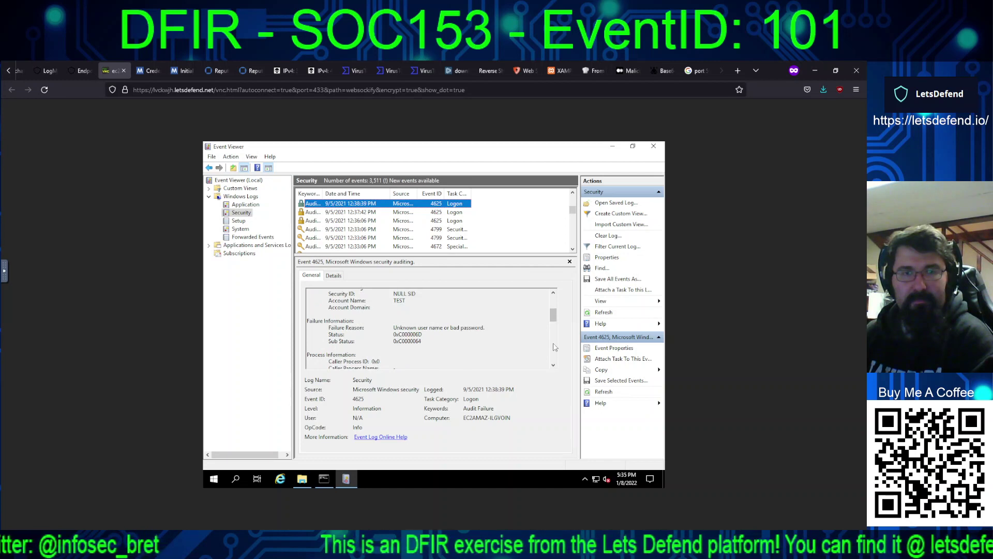
left_click(554, 345)
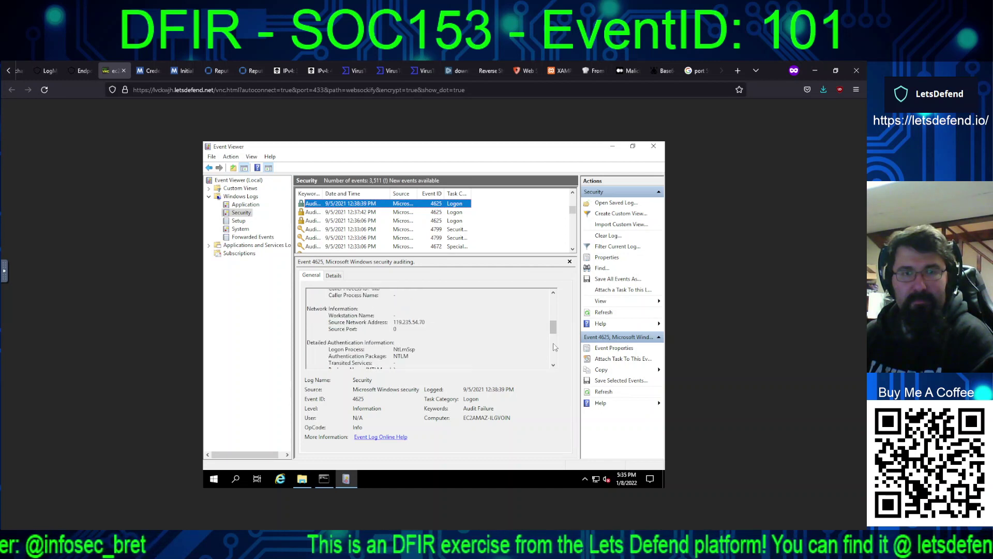
Step: Compare the read operations of the two 5379 credential-read events logged at 12:39:15 PM
left_click(573, 192)
left_click(572, 193)
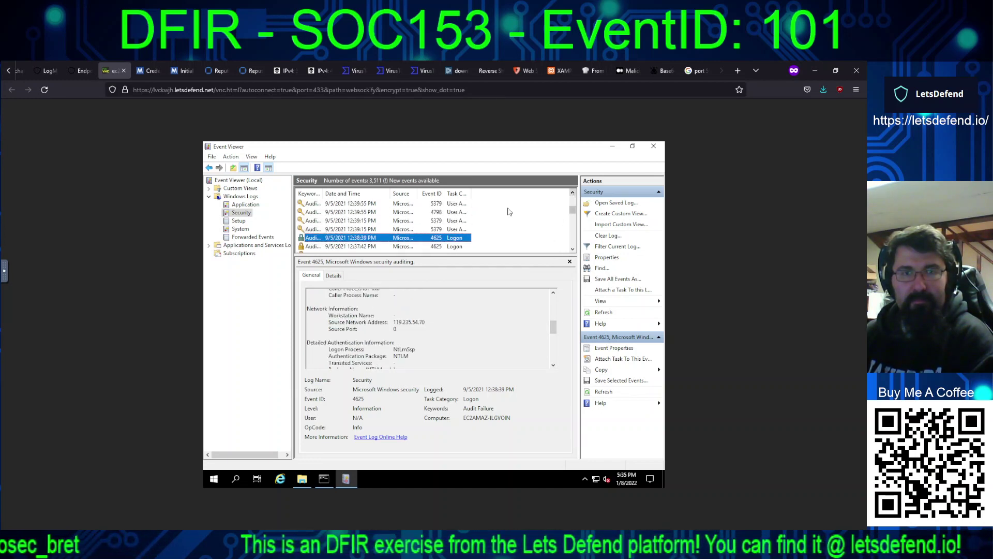
left_click(454, 229)
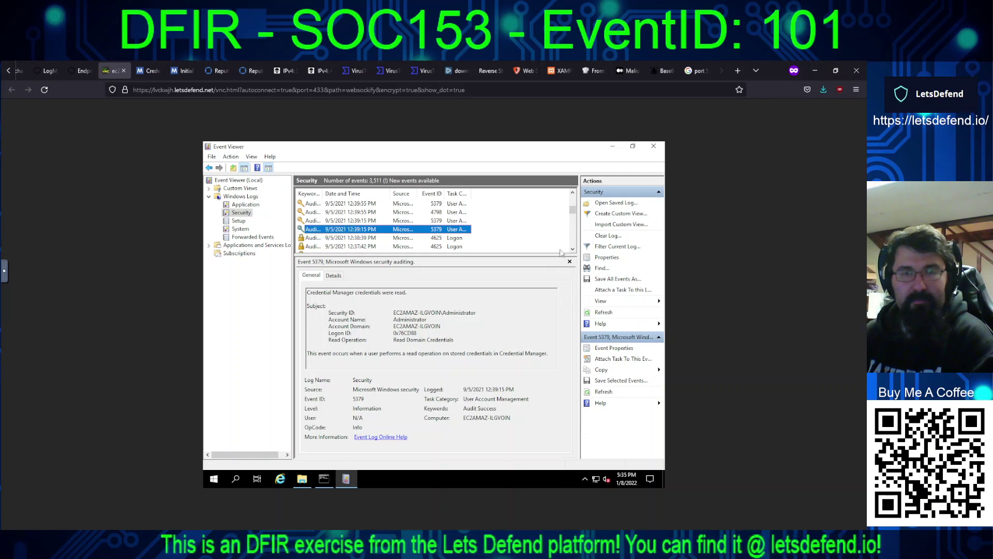
left_click(452, 223)
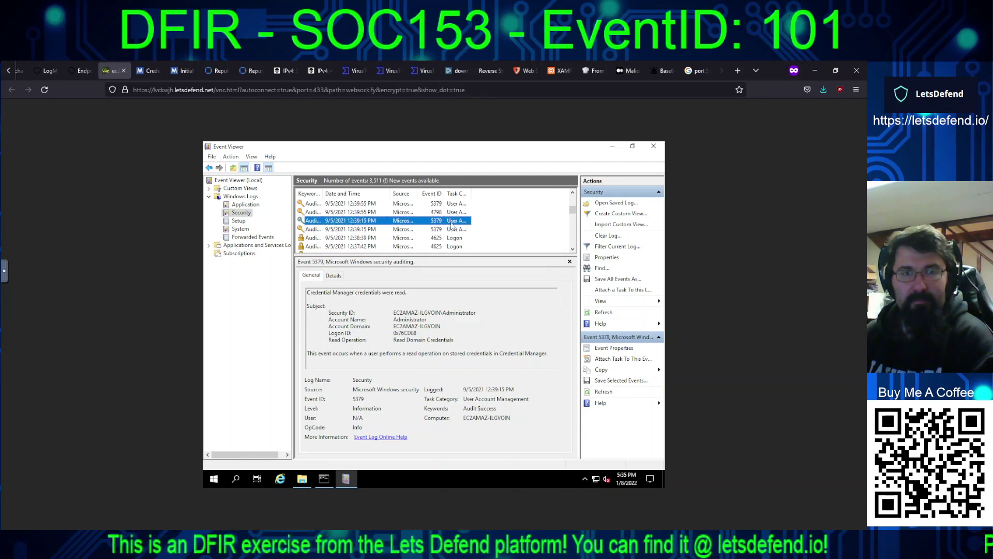
Step: Check the process information of the 12:39:55 PM 4798 event, and read the 5379 credential-read event at the same time
left_click(452, 212)
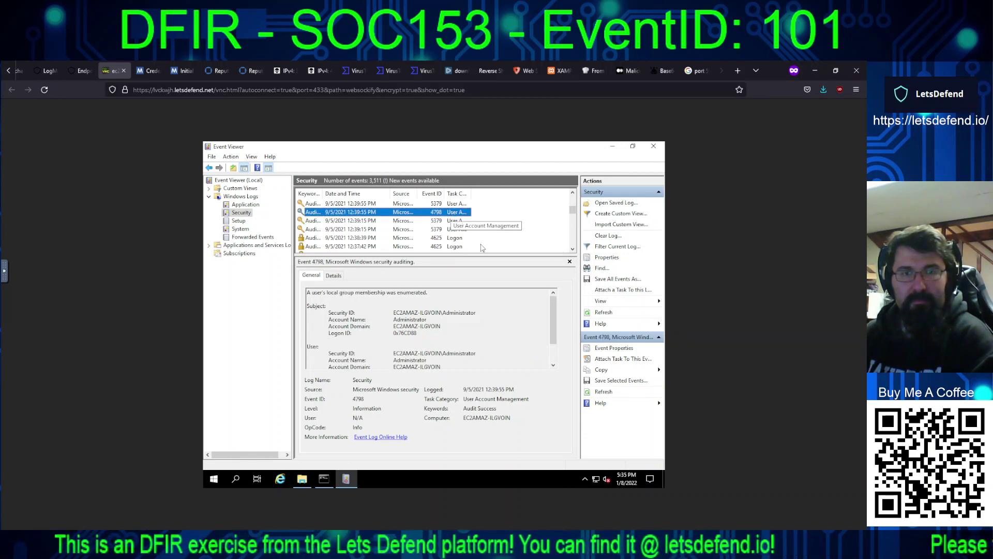
left_click_drag(549, 355, 553, 361)
left_click(554, 360)
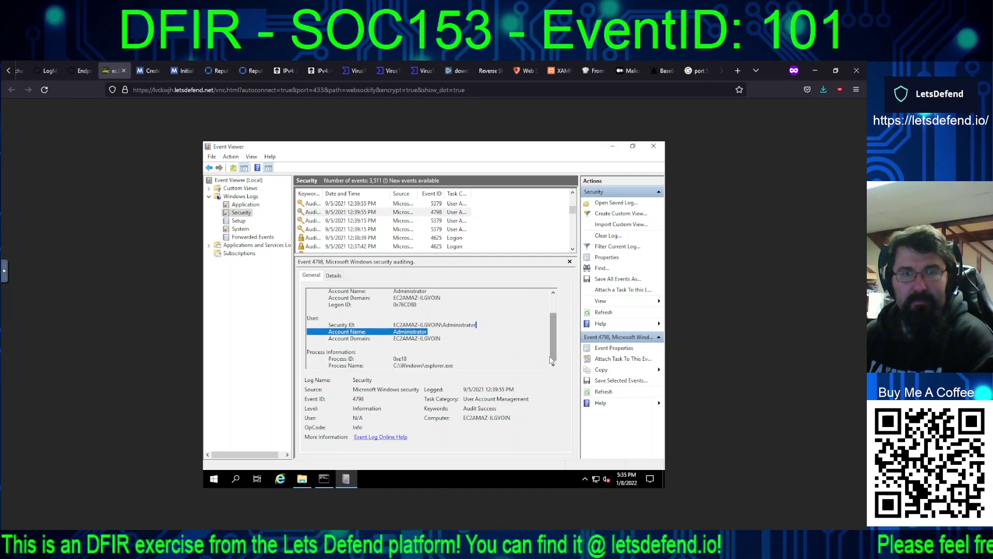
left_click(437, 205)
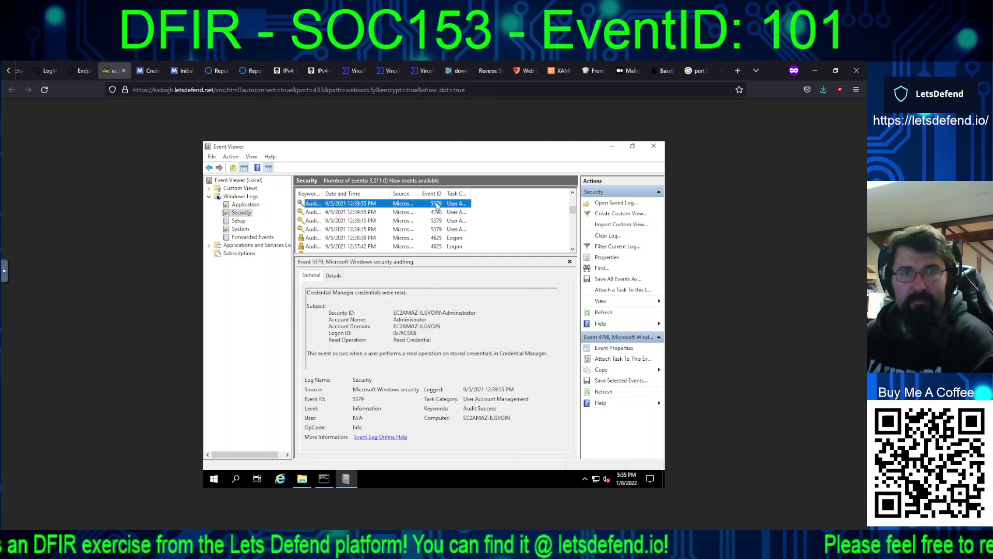
Step: Move on to the 12:40:00 PM 4798 group membership event and examine its user and process information
left_click(573, 193)
left_click(573, 193)
left_click(573, 193)
left_click(573, 193)
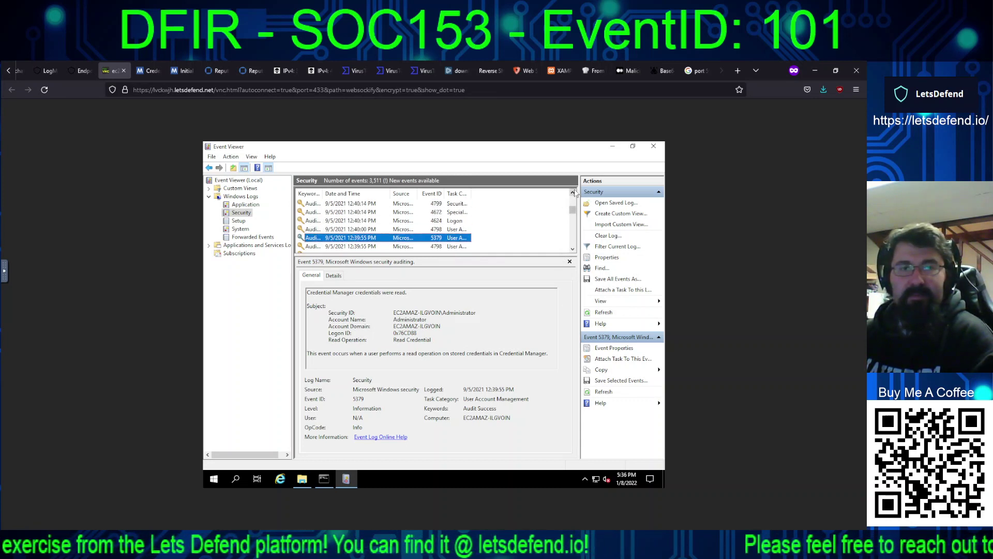
left_click(450, 229)
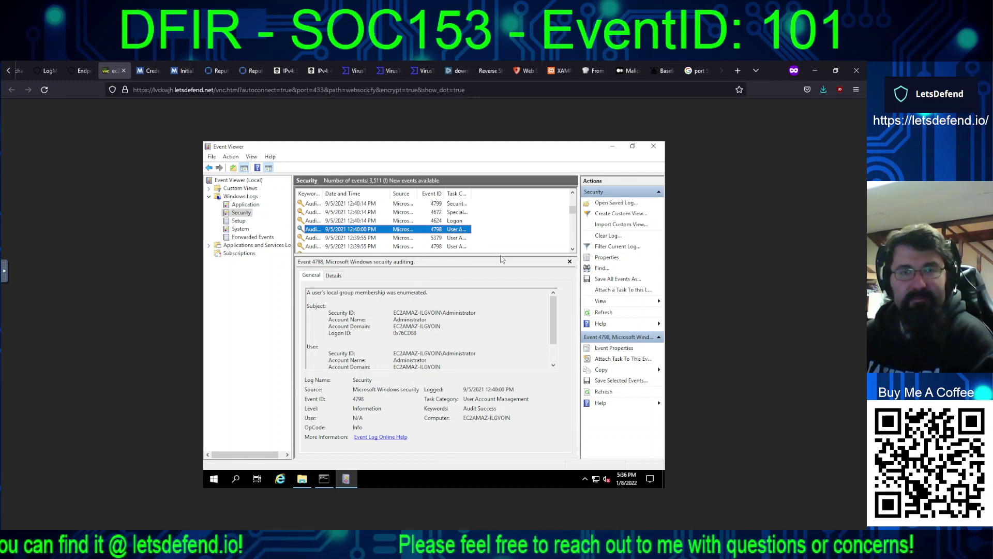
left_click_drag(552, 337, 554, 356)
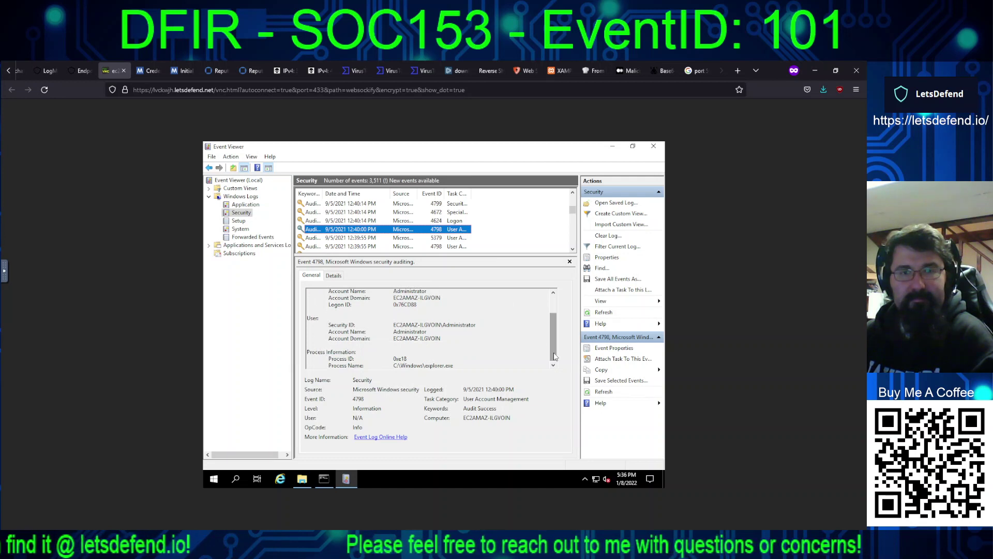
Step: Review the new logon details of the first 12:40:14 PM 4624 event, and the privileges assigned in its paired 4672 event
left_click(436, 221)
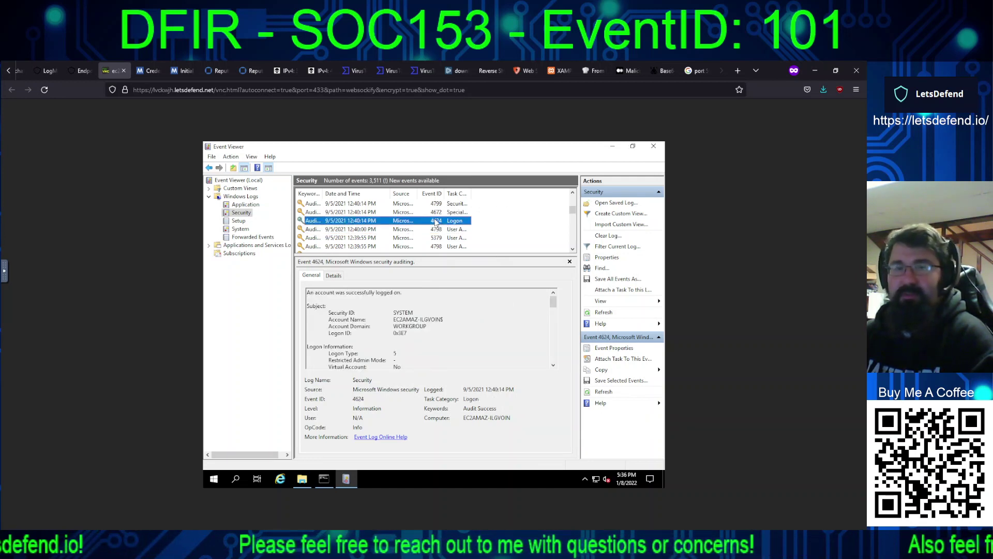
left_click(553, 318)
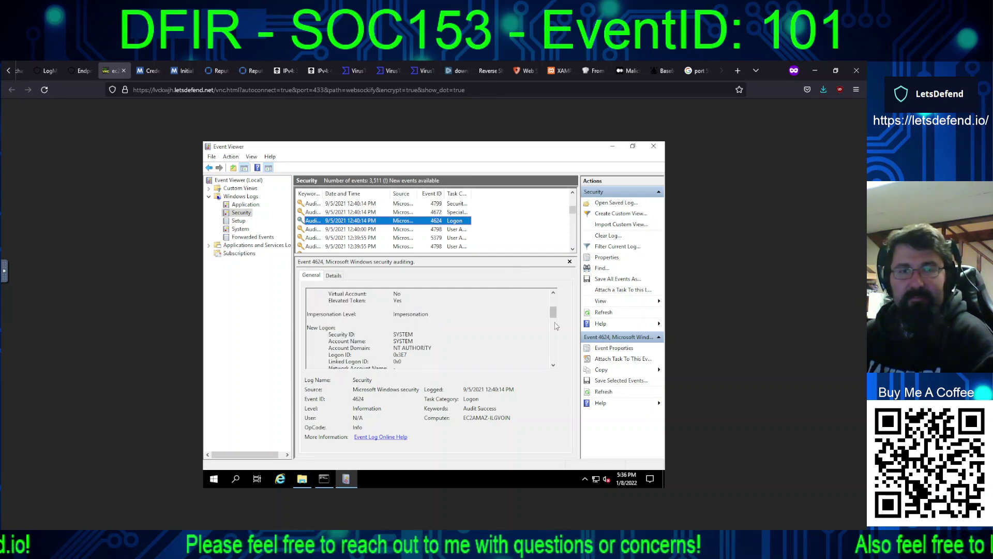
left_click_drag(553, 316, 551, 368)
left_click(443, 213)
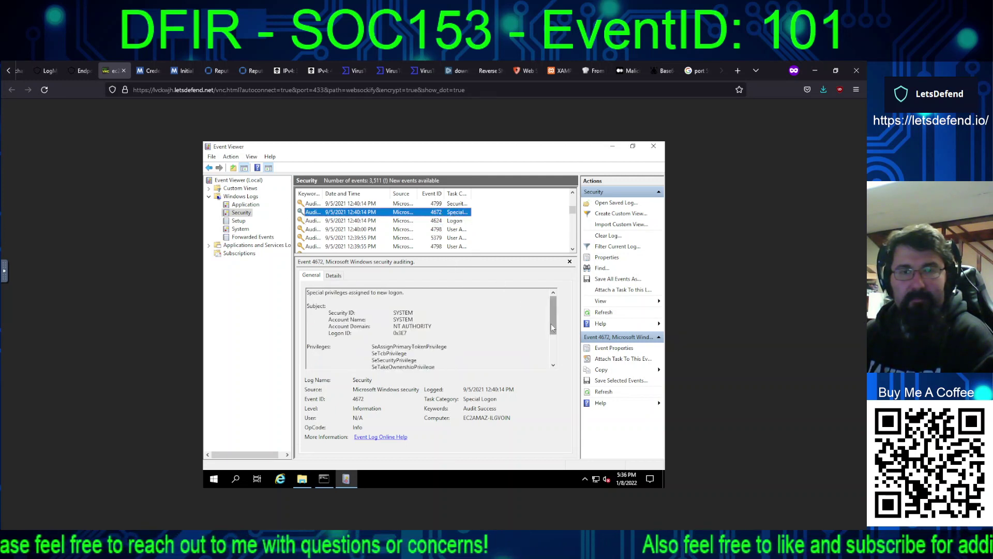
left_click_drag(551, 324, 548, 357)
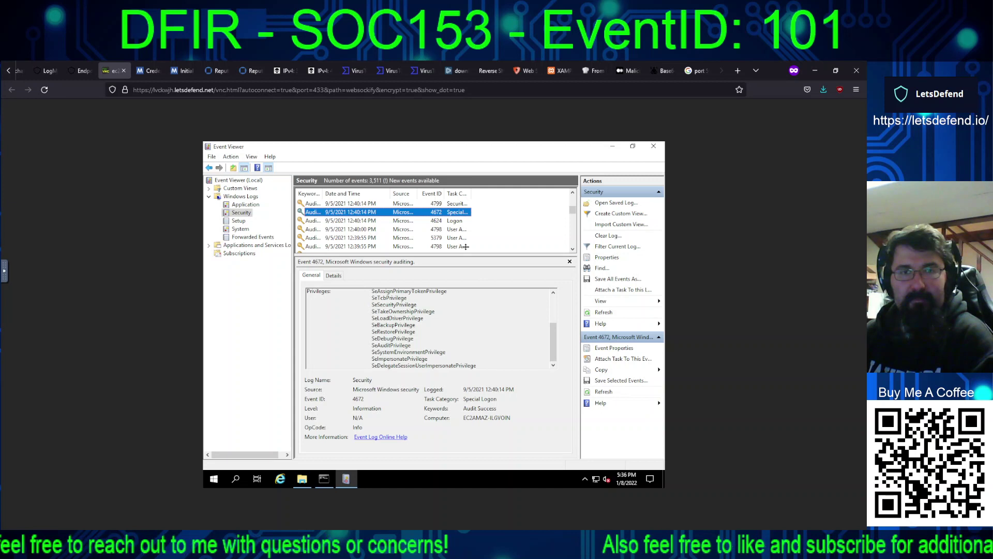
Step: Examine the process information of the Administrators and Backup Operators 4799 enumeration events at 12:40:14 PM
left_click(457, 205)
left_click_drag(552, 307, 552, 352)
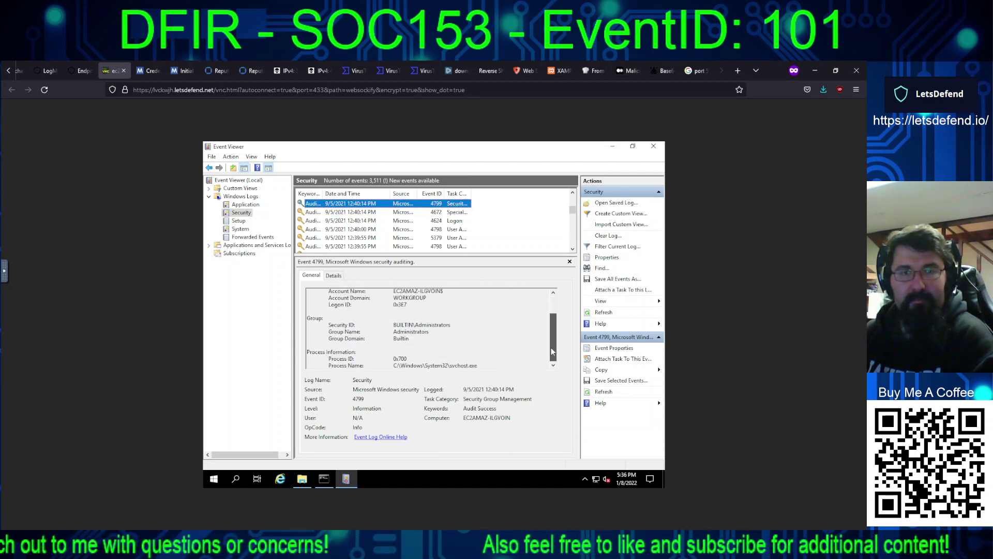
left_click(573, 192)
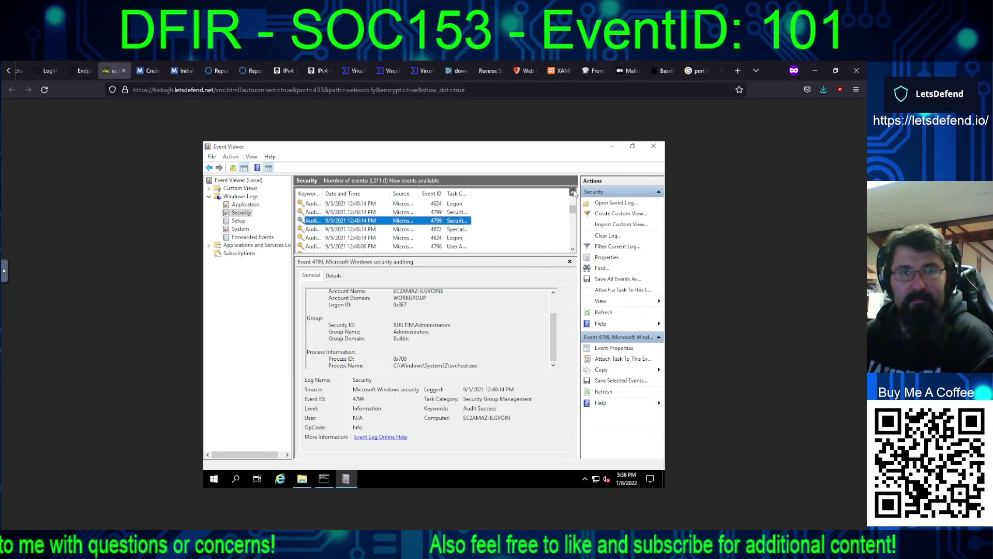
left_click(438, 231)
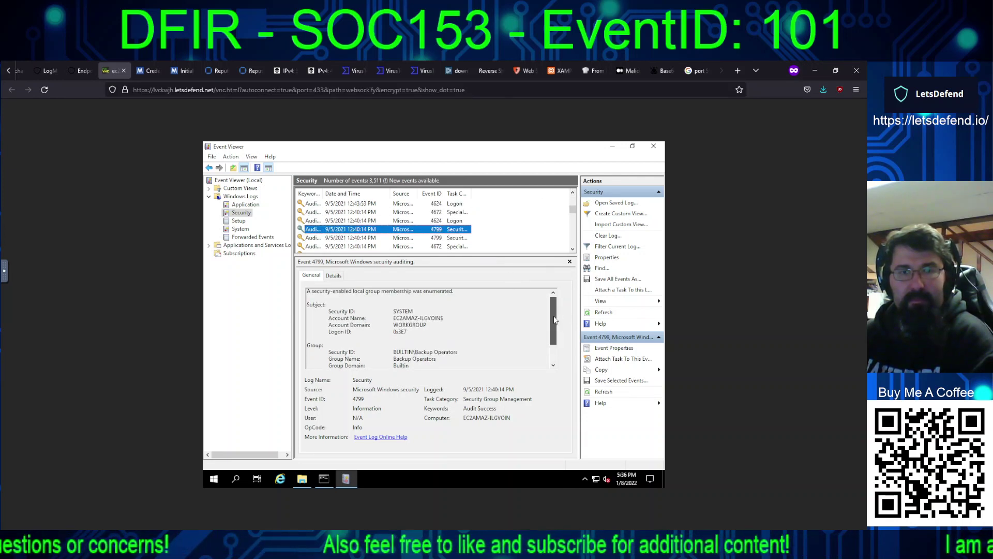
left_click(553, 365)
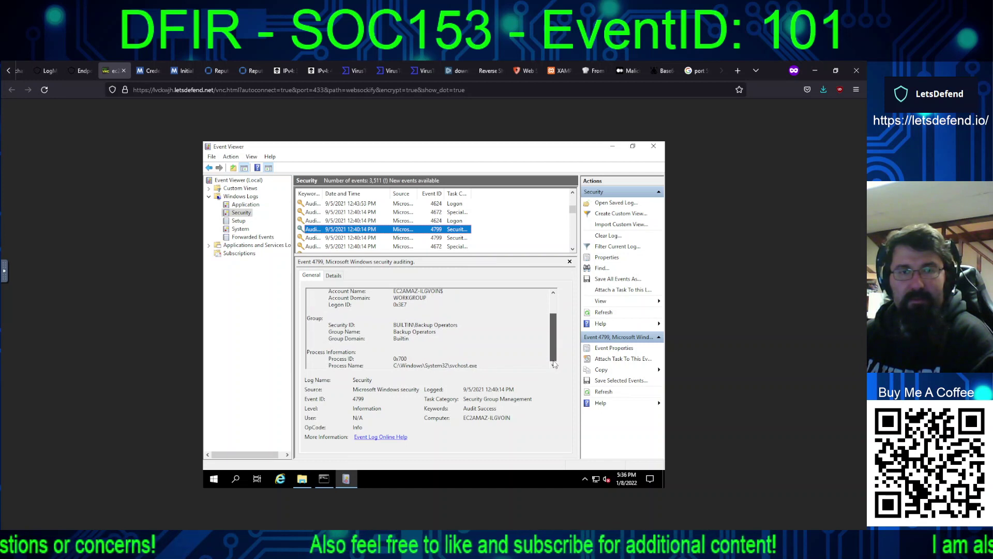
Step: Review the second 12:40:14 PM 4624 logon event, and the full privilege list of the 4672 event right after it
left_click(438, 221)
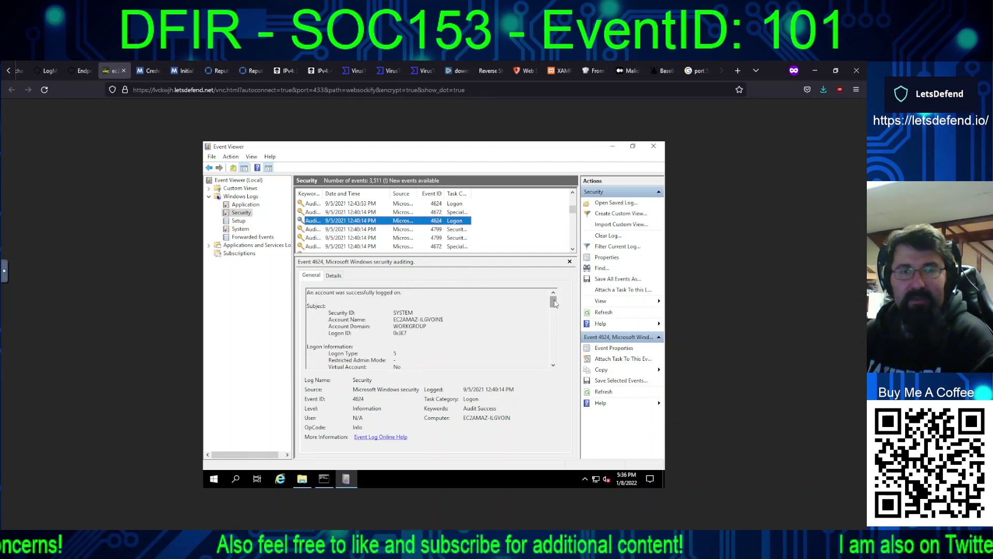
left_click_drag(554, 304, 551, 378)
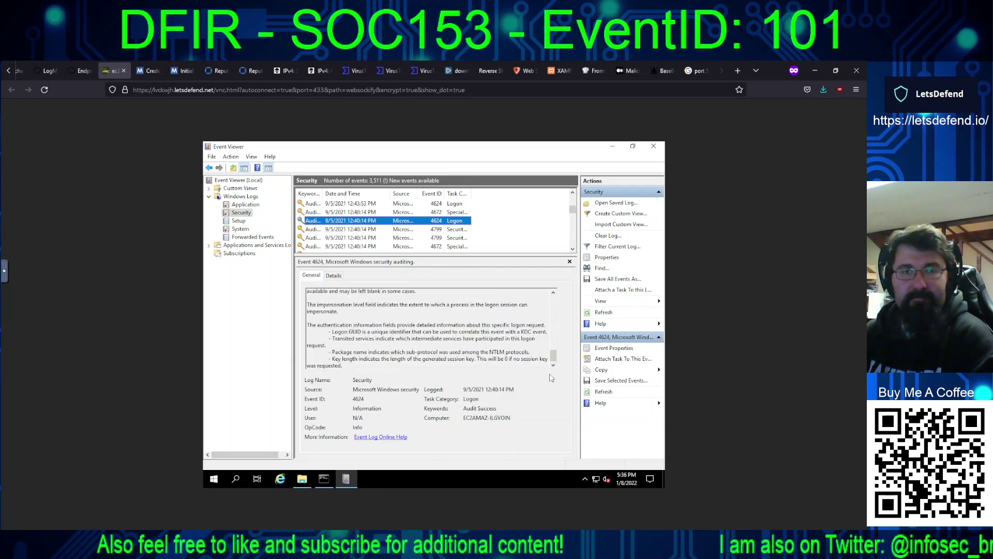
left_click(441, 212)
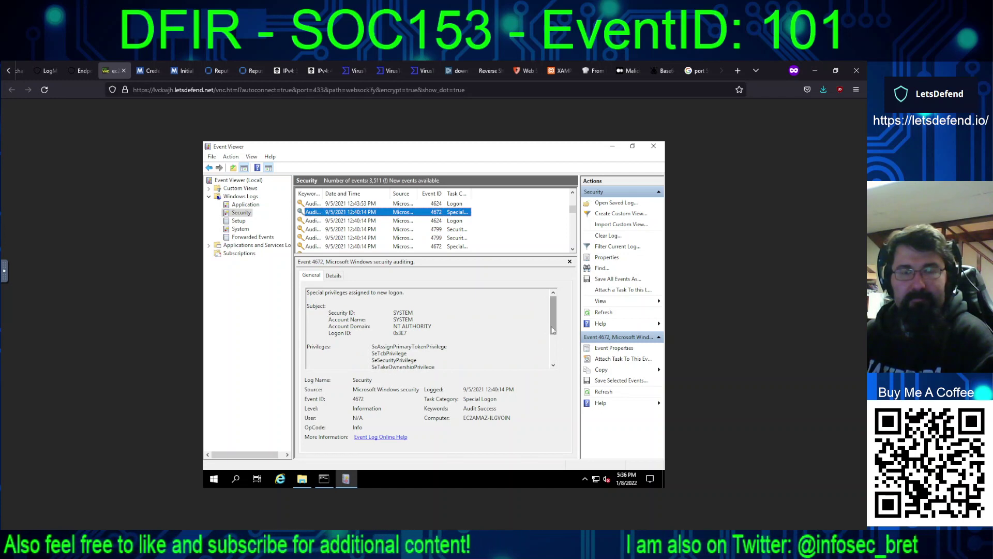
left_click_drag(552, 331, 551, 362)
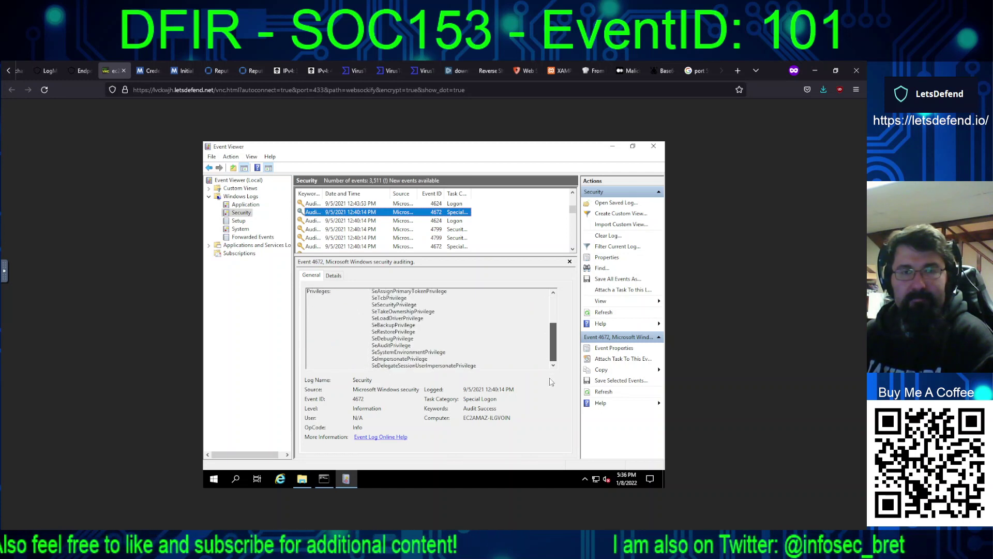
Step: Read through the details of the 12:43:53 PM 4624 logon event, and bring the newer events above it into view
left_click(454, 204)
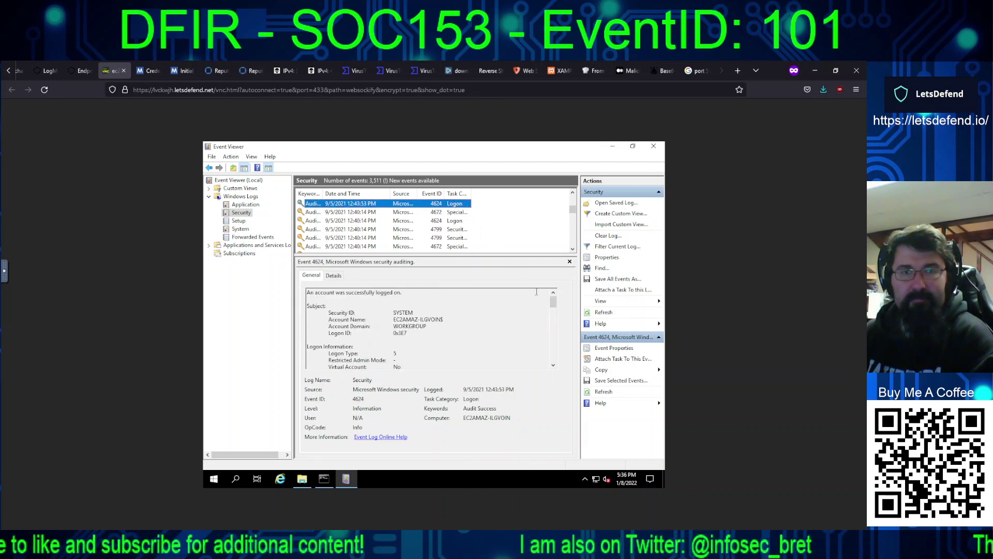
left_click_drag(553, 300, 553, 356)
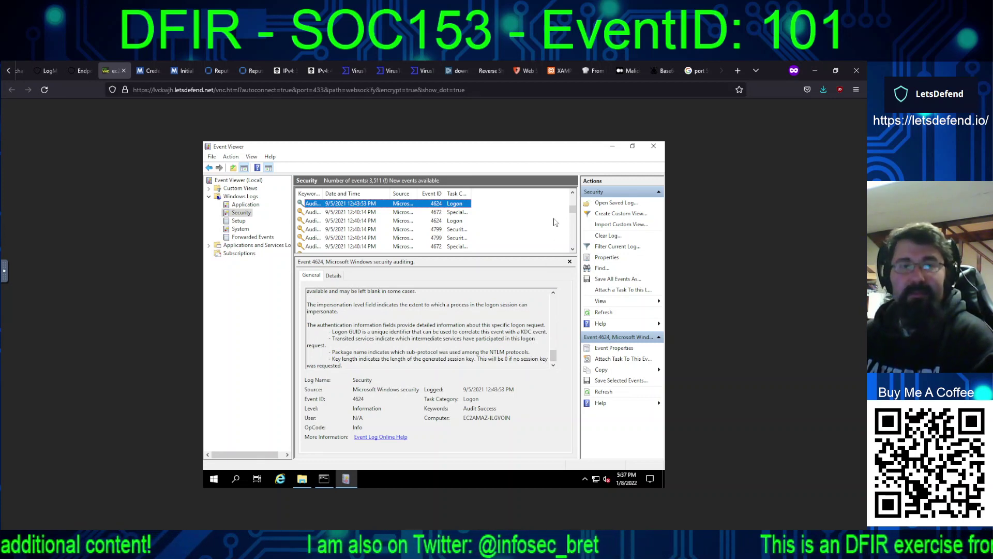
left_click(572, 192)
left_click(572, 192)
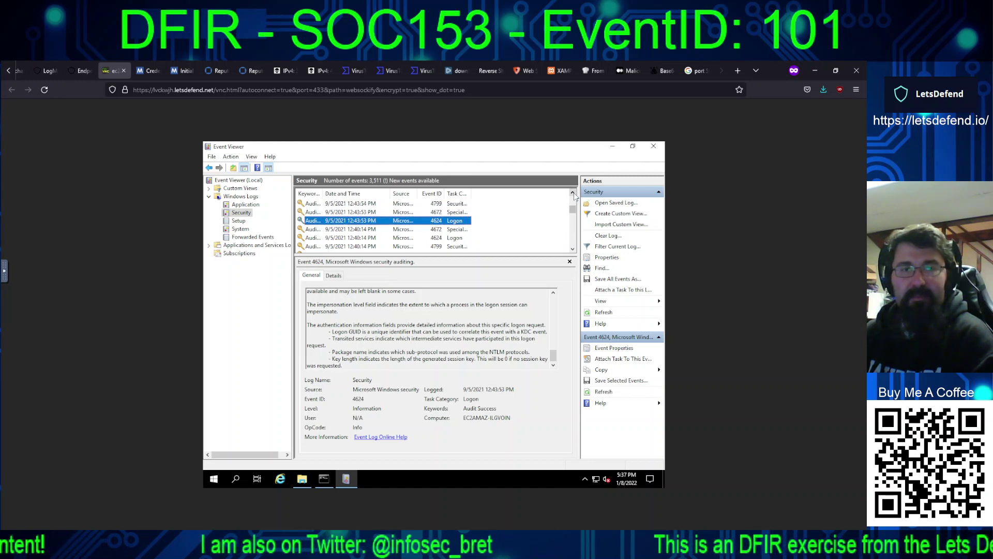
Step: Review the privileges in the 12:43:53 PM 4672 event and the process information of the 12:43:54 PM Administrators group 4799 event
left_click(454, 213)
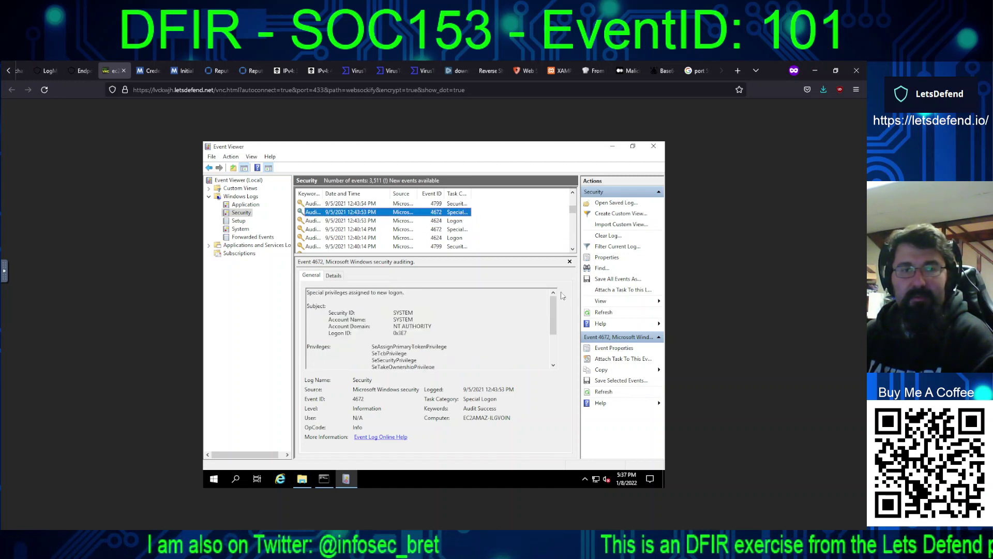
scroll(543, 306, "down", 3)
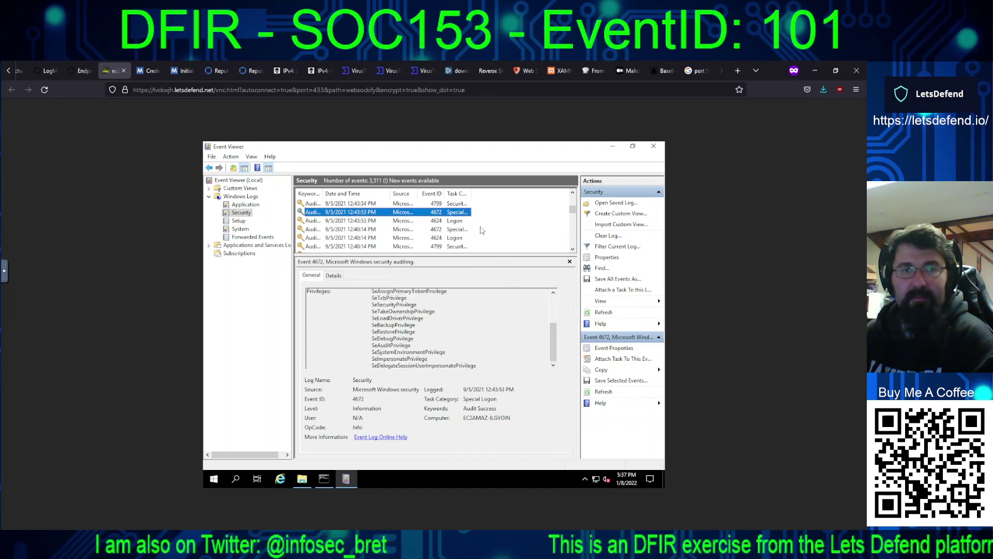
left_click(460, 205)
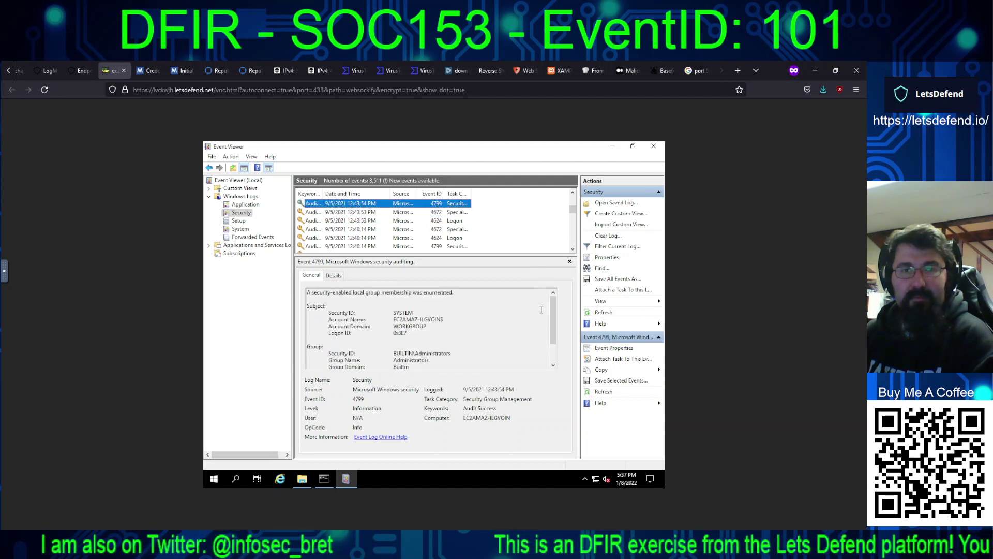
left_click_drag(554, 333, 555, 350)
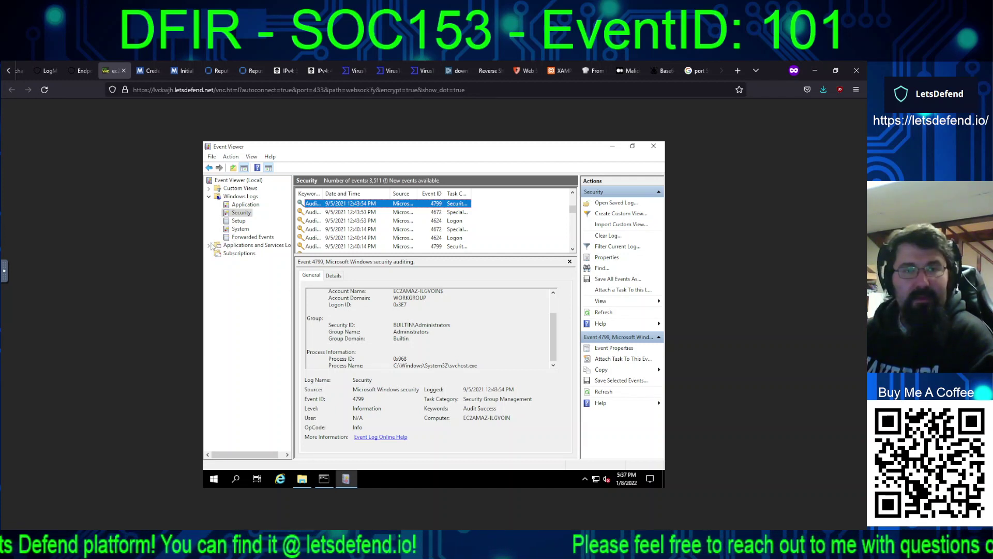
Step: Open the Sysmon Operational log from the Microsoft Windows logs under Applications and Services
left_click(209, 245)
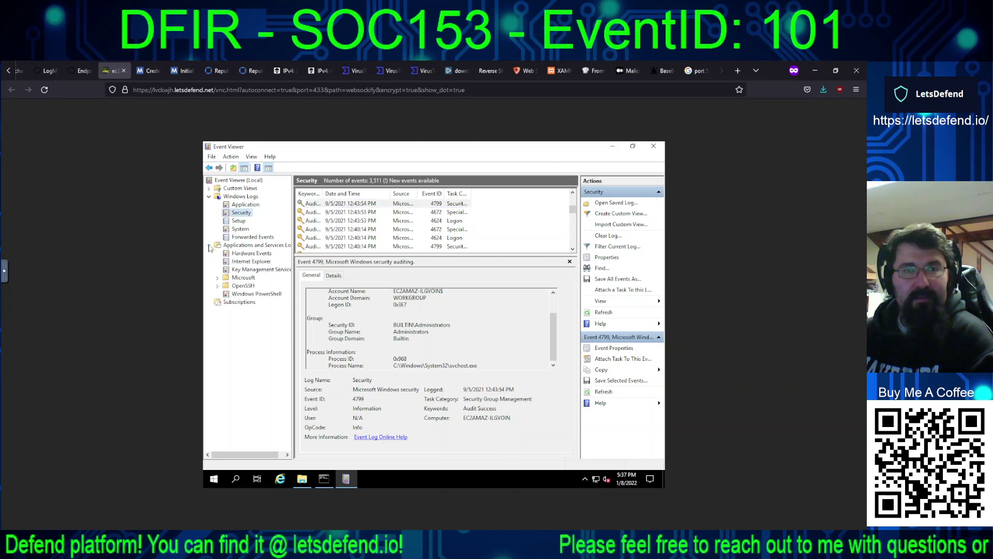
left_click(217, 278)
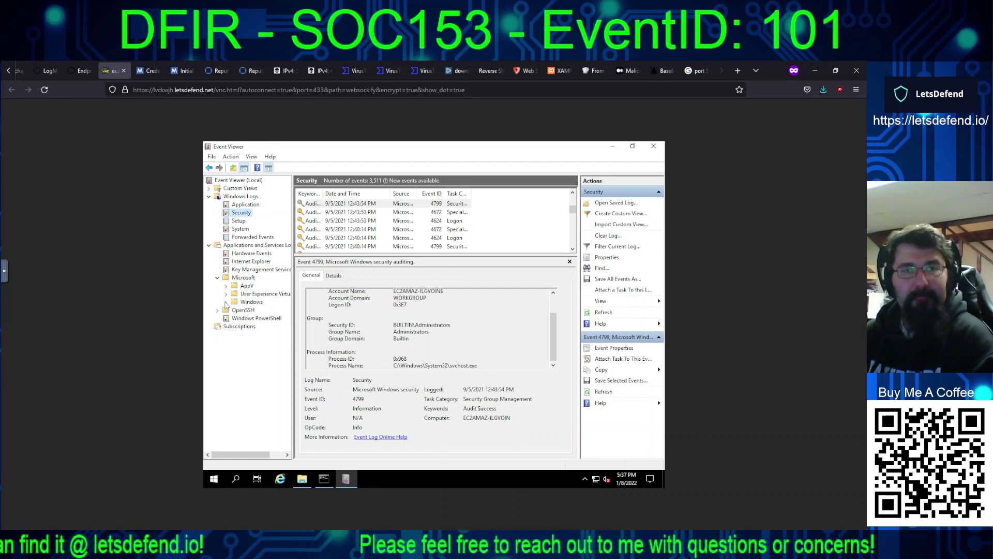
left_click(225, 302)
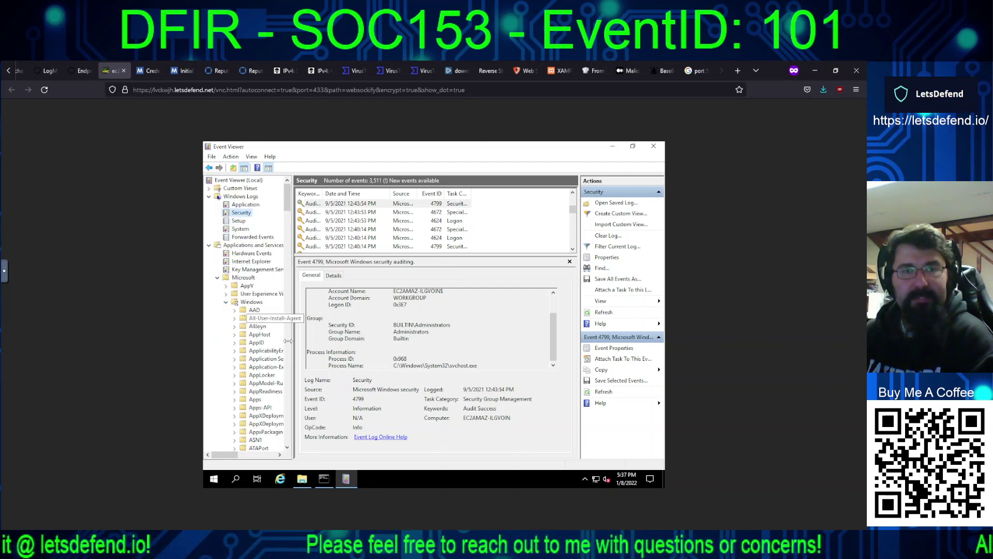
left_click_drag(289, 340, 286, 379)
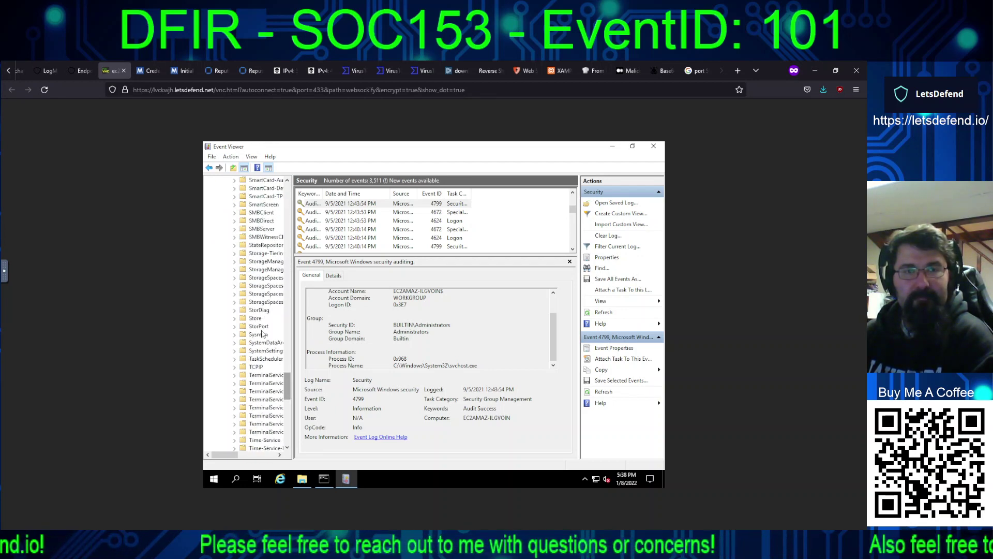
left_click(258, 334)
left_click(235, 335)
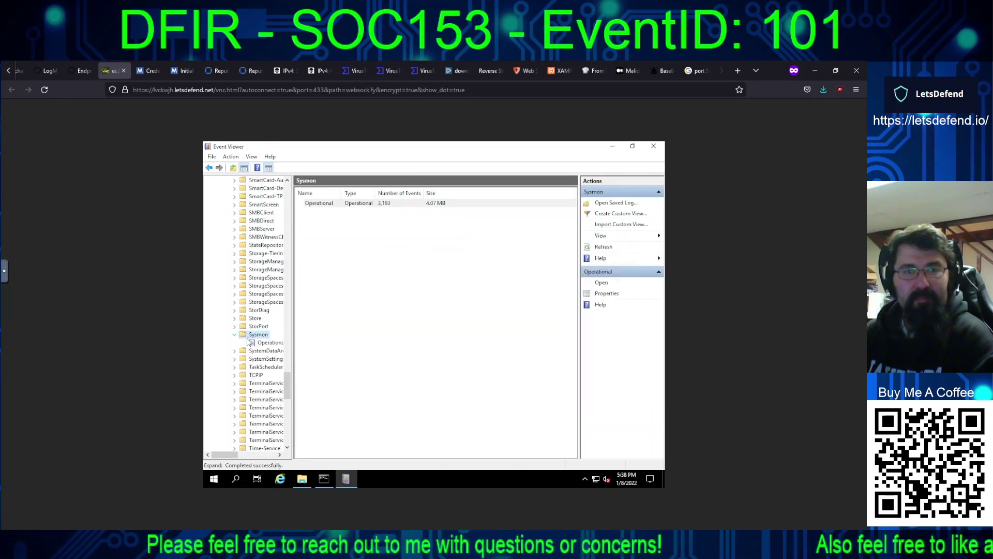
left_click(269, 342)
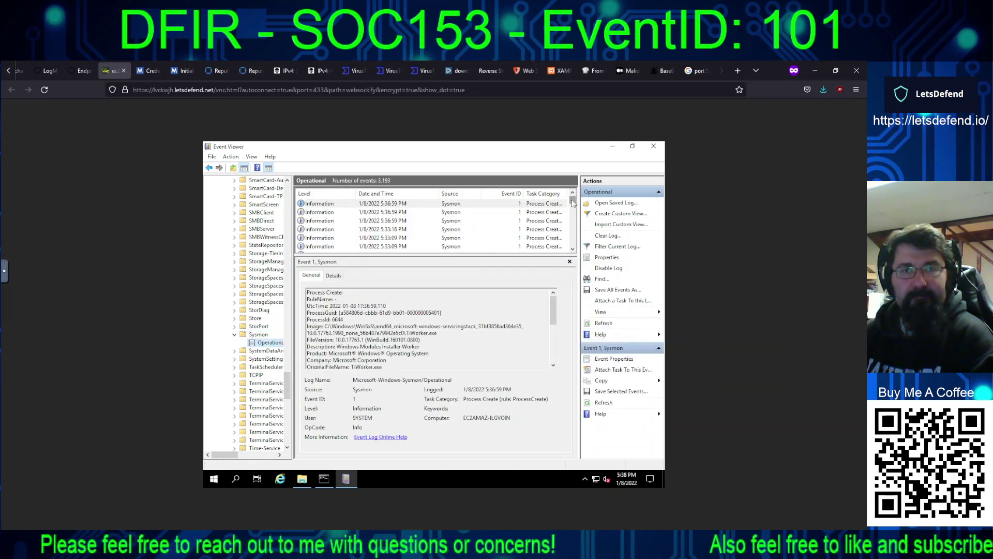
Step: Go to the 9/5/2021 12:16:03 PM Sysmon network connection events and examine the RDP connection's source and destination details
left_click_drag(572, 200, 570, 241)
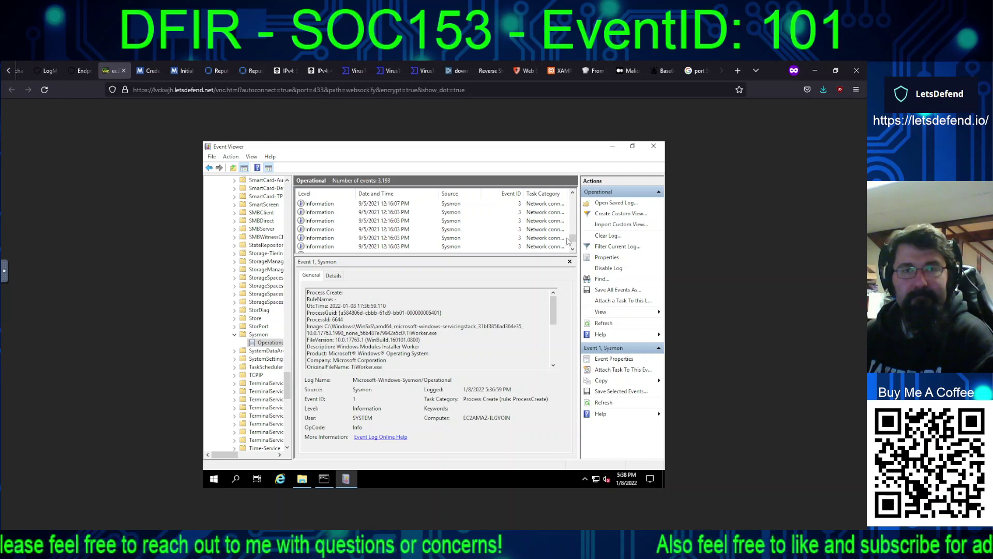
left_click(528, 248)
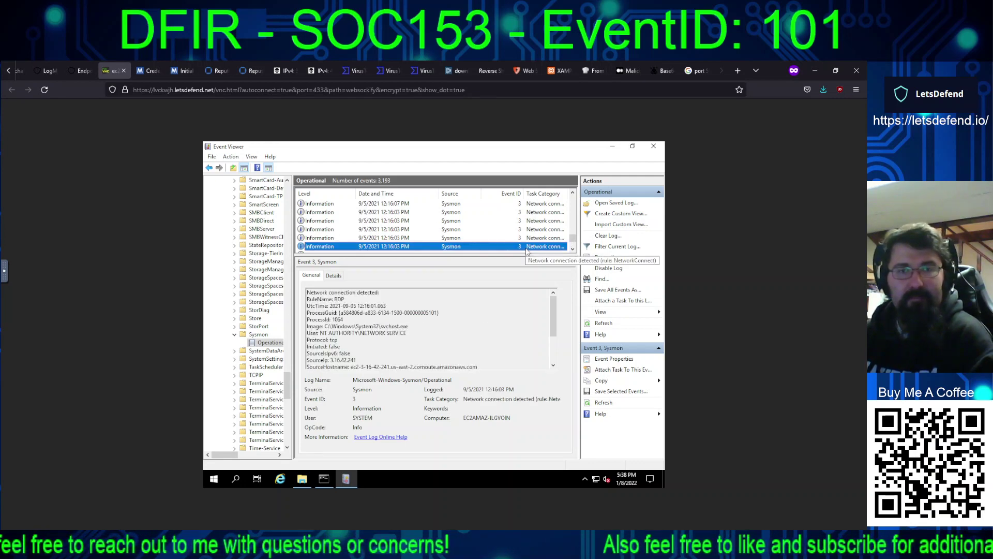
key("Up")
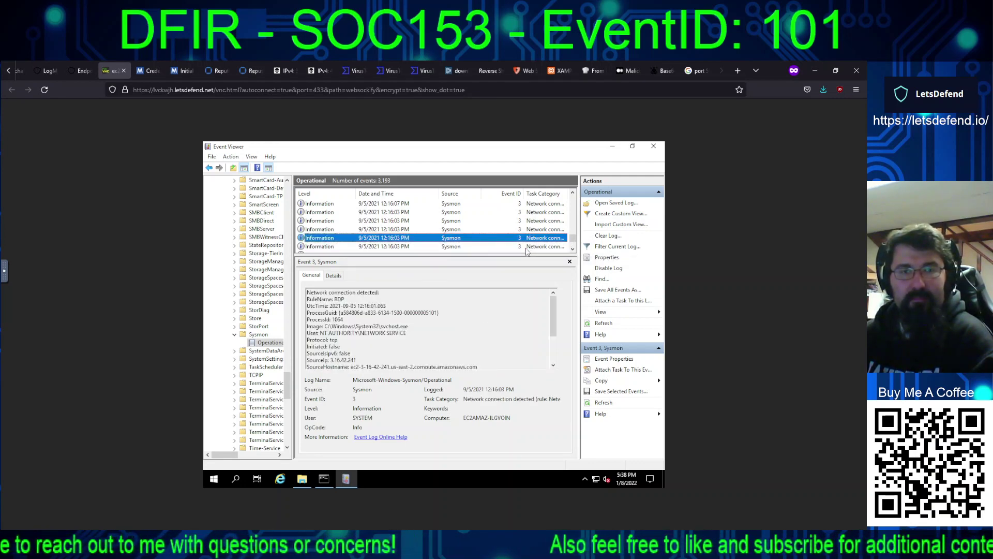
key("Up")
key("Up")
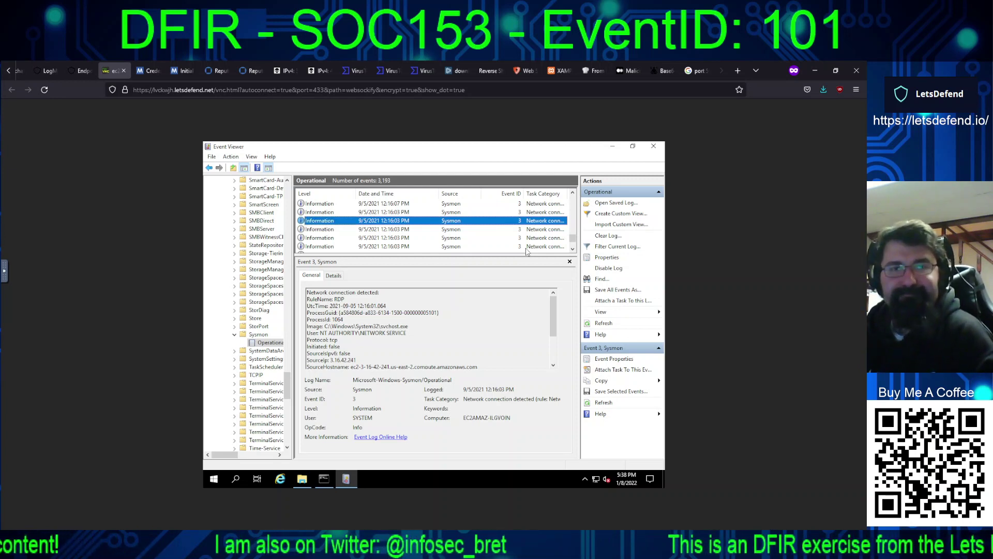
key("Up")
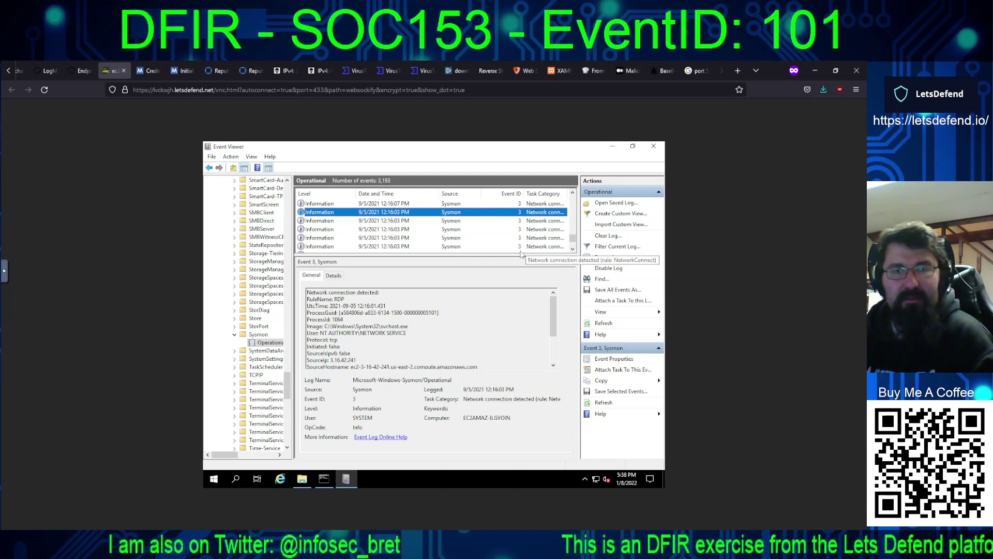
left_click_drag(552, 324, 553, 349)
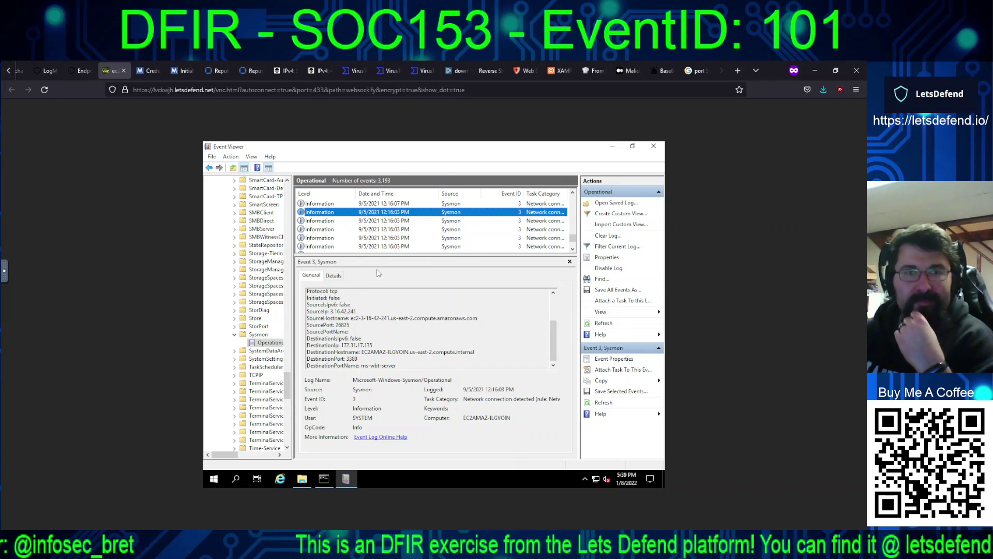
Step: Work upward through the newer Sysmon events to the 12:16:26 PM process creations and the 12:16:27 PM RDP network connection
left_click(354, 205)
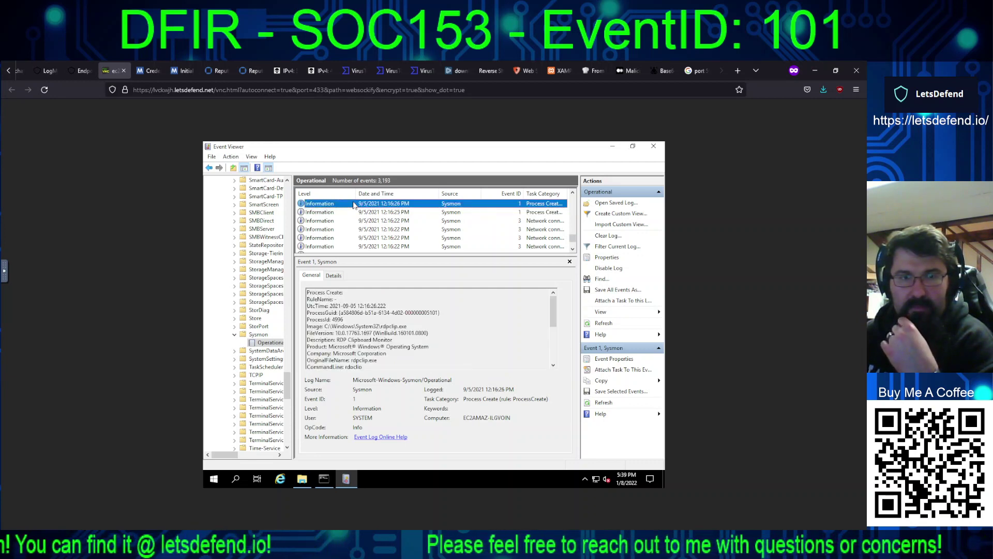
key("Down")
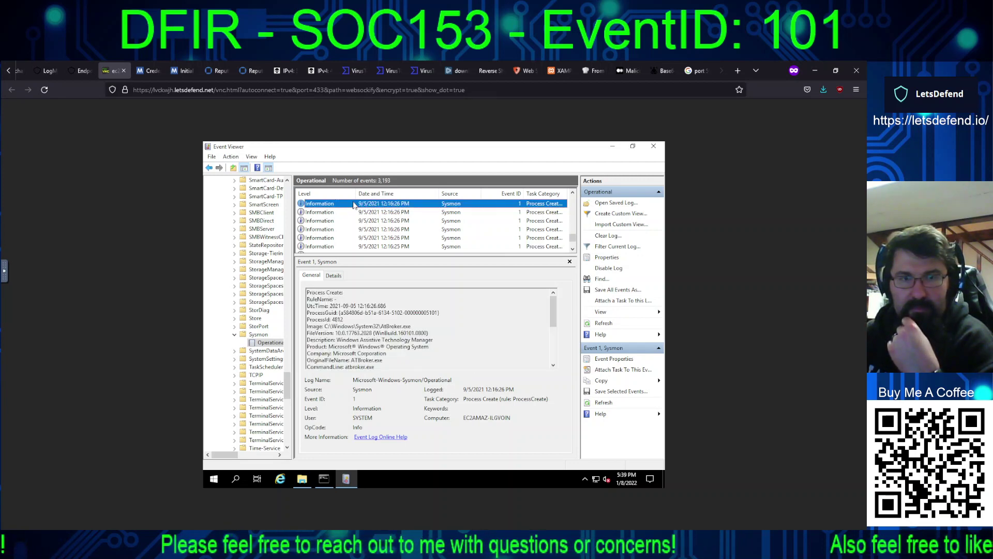
key("Up")
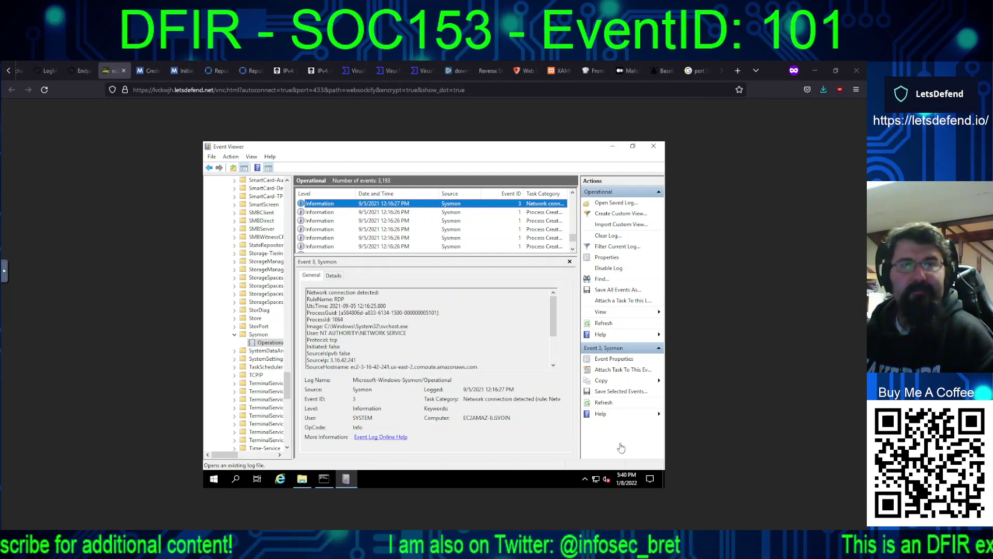
Step: Switch to the Talos reputation lookup and search for the RDP source address 3.16.42.241
left_click(254, 76)
triple_click(322, 185)
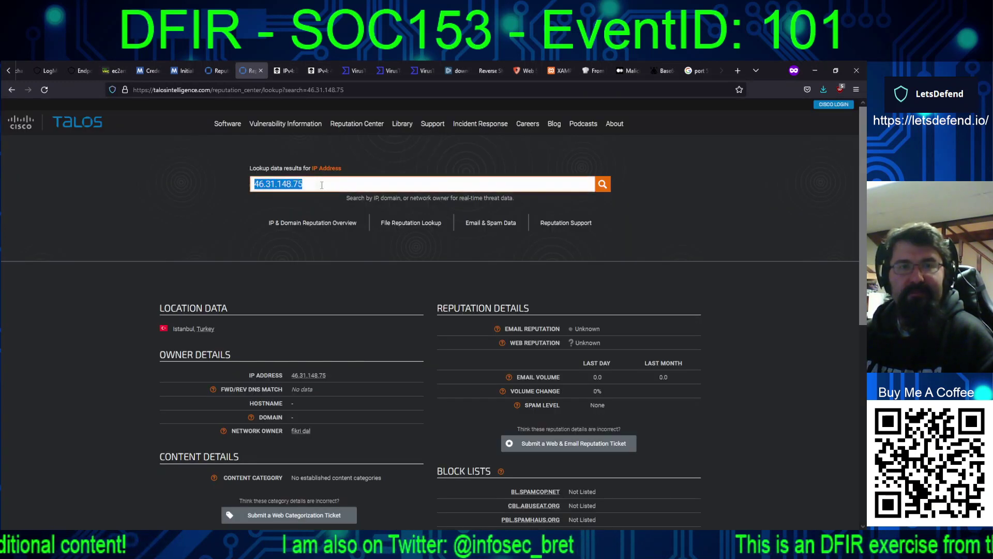
type("3.16.42.241")
key("Return")
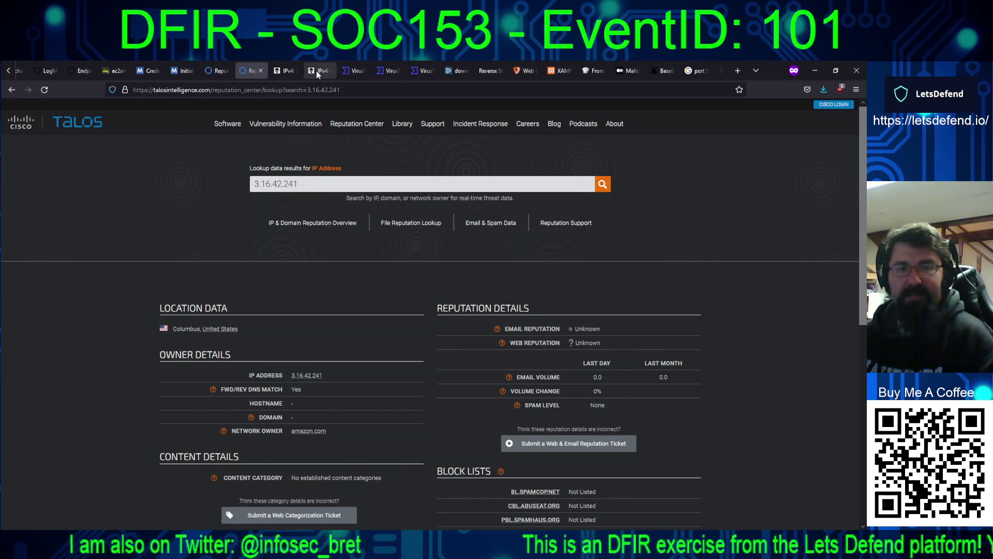
Step: Look up 3.16.42.241 in AlienVault OTX
left_click(316, 71)
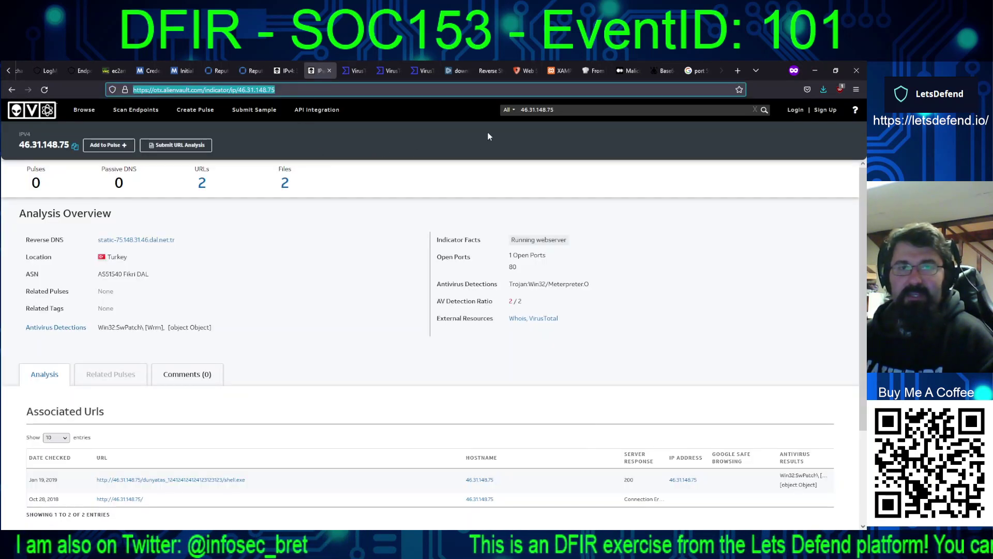
triple_click(539, 110)
type("3.16.42.241")
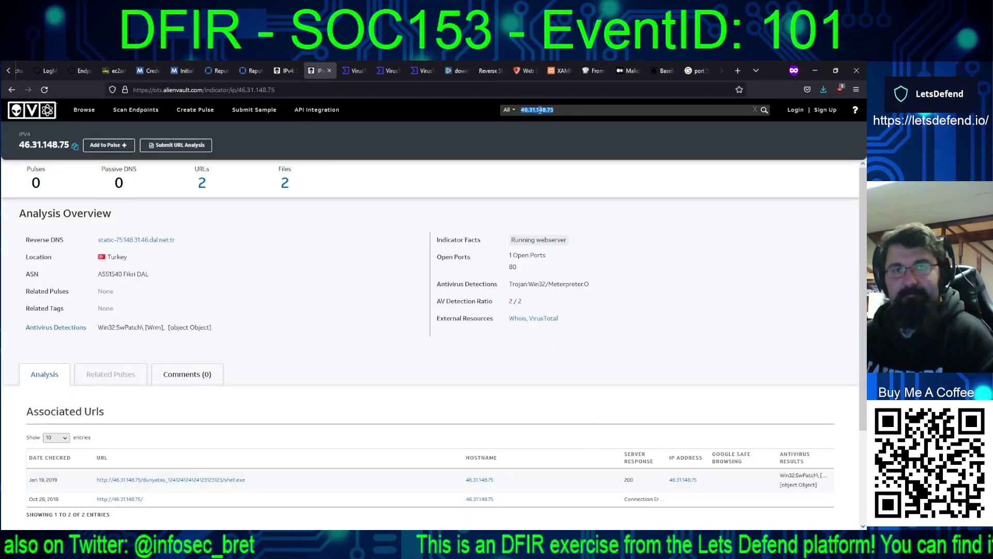
key("Return")
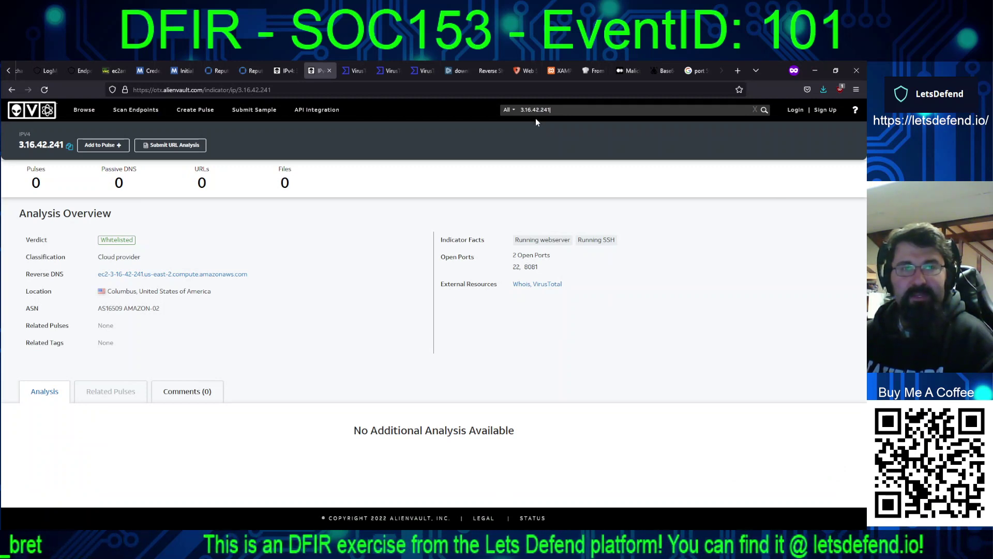
Step: Return to the endpoint's Sysmon log and review the next RDP network connection and the process creation events at 12:16:27 PM
left_click(113, 73)
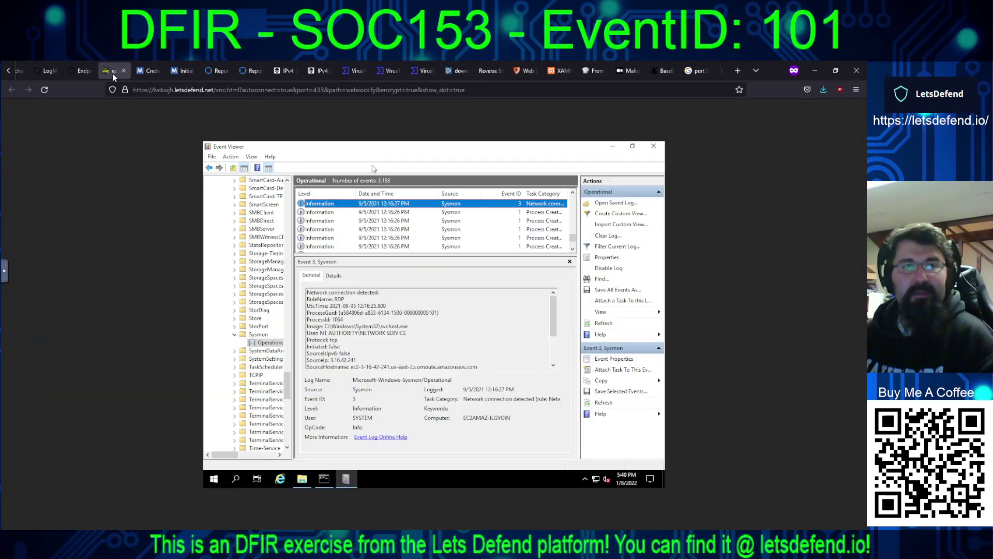
left_click(332, 206)
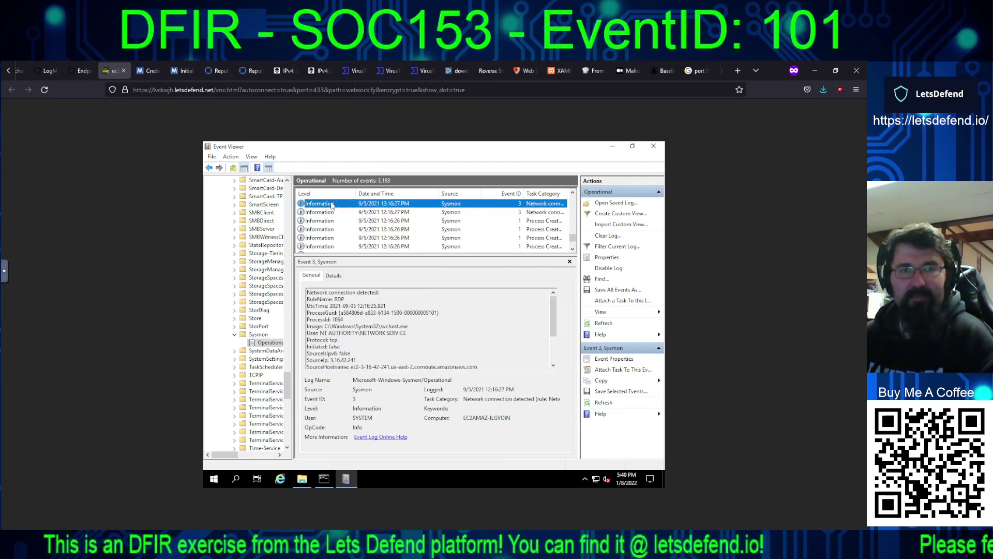
key("Up")
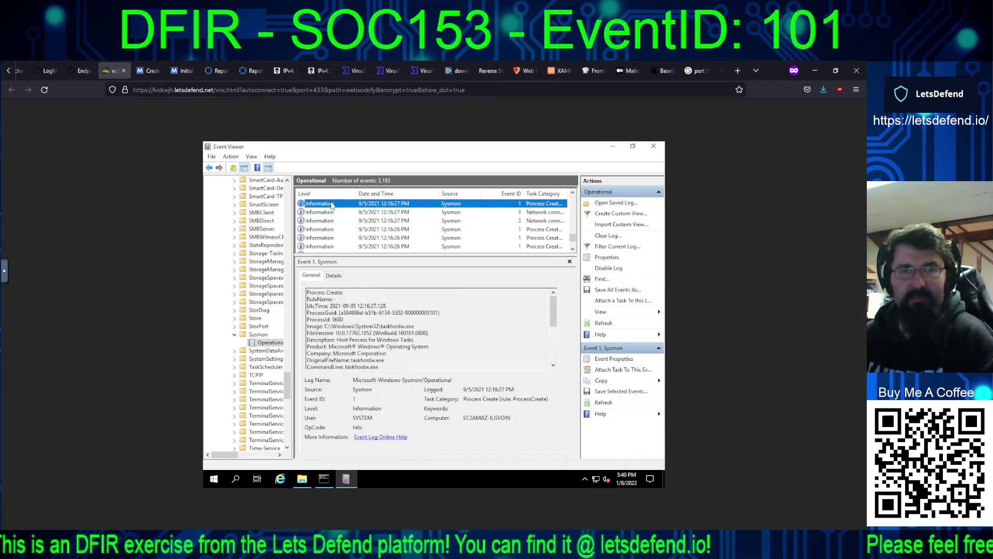
key("Up")
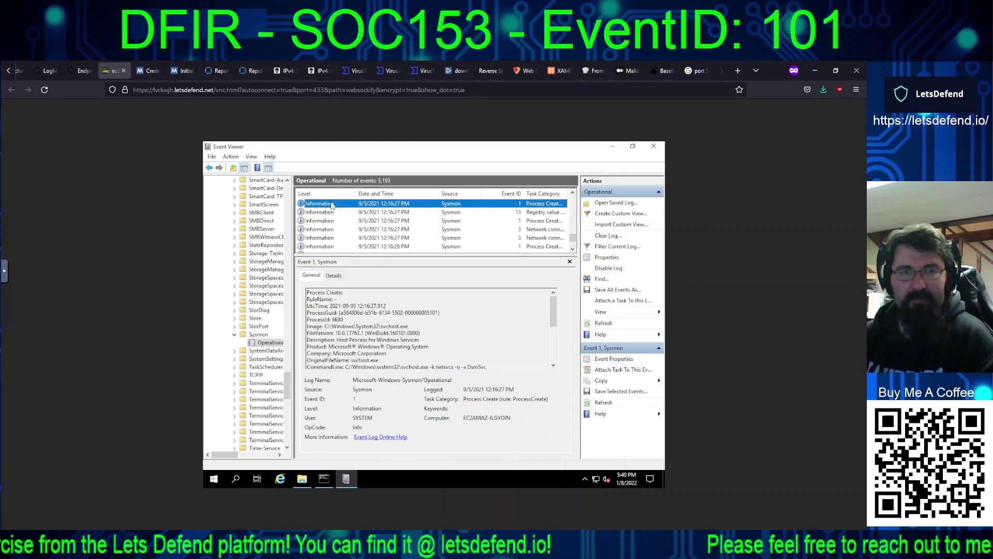
Step: Step through the 12:16:27 PM to 12:16:29 PM registry value events up to the 12:16:42 PM RDP network connection event
key("Up")
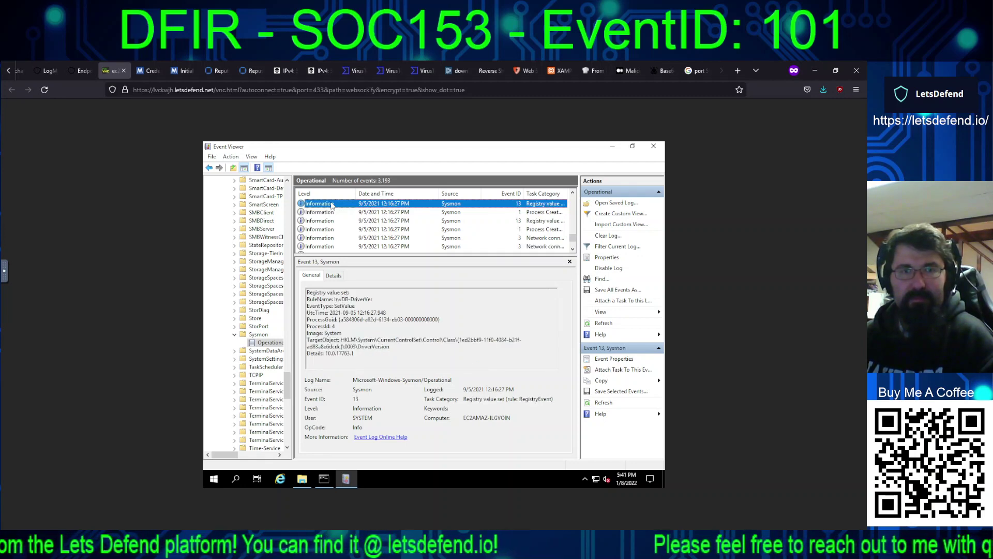
key("Up")
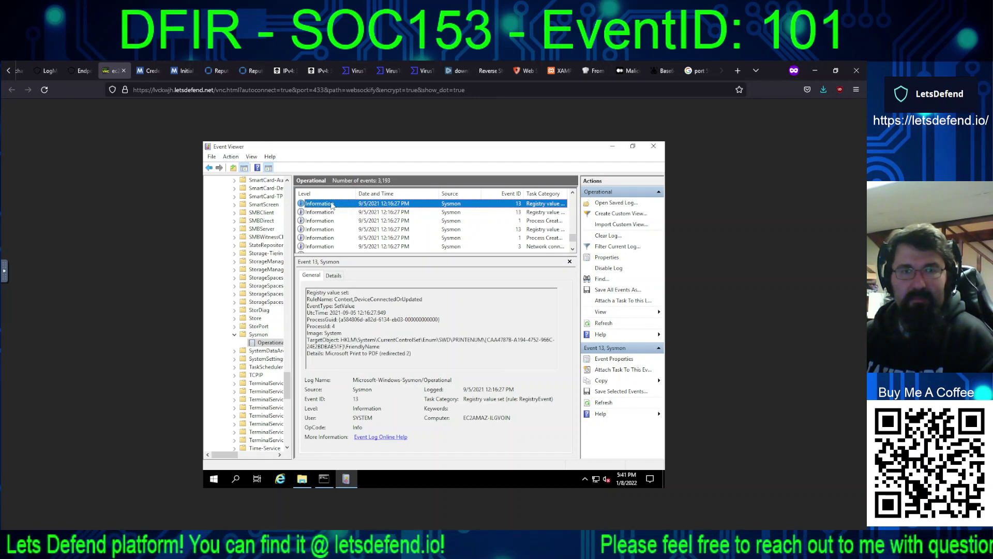
key("Up")
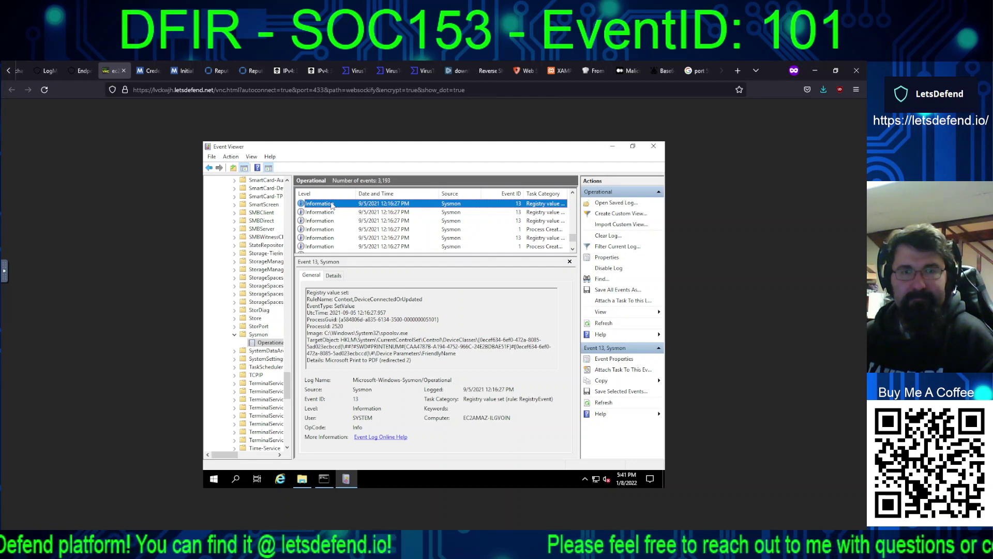
key("Up")
key("Up")
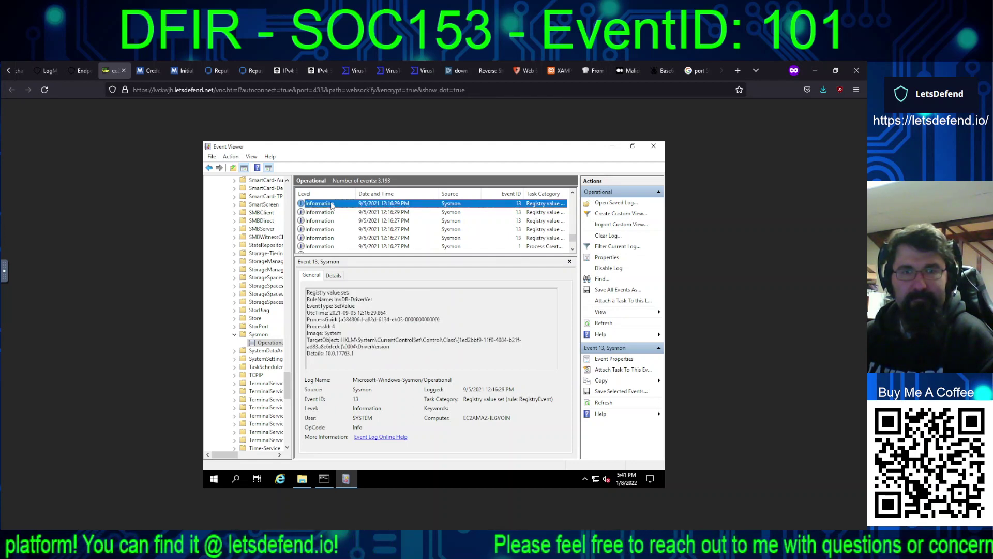
key("Up")
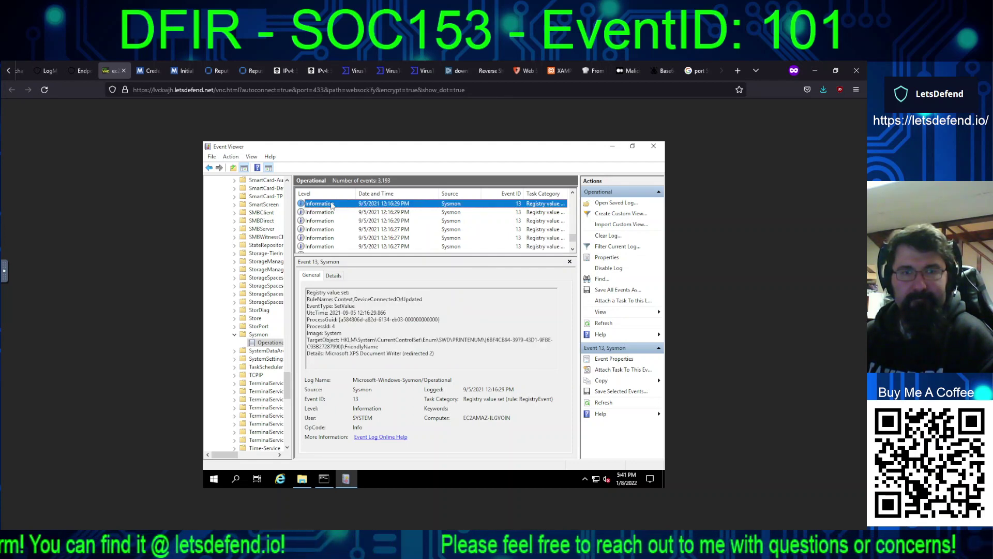
key("Up")
key("Up")
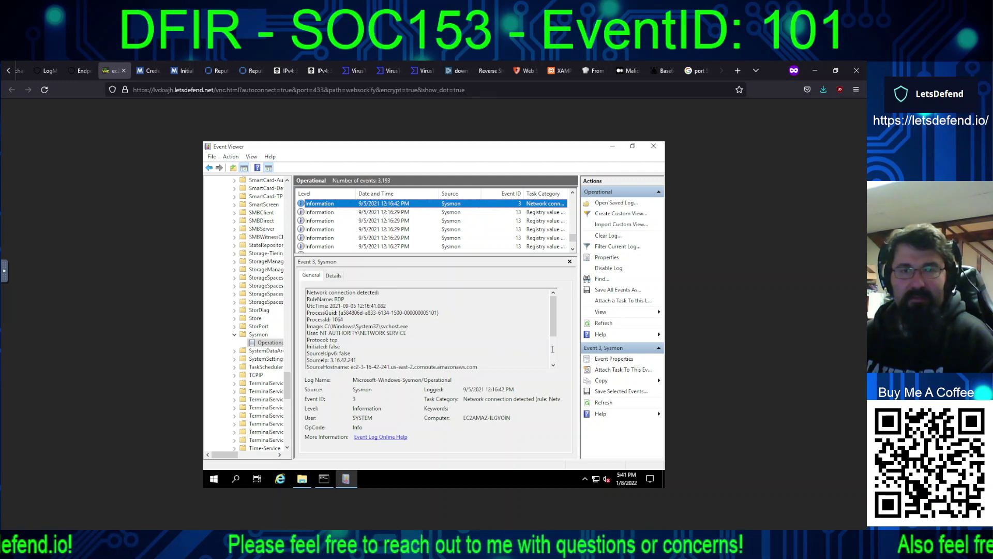
Step: Read the selected network connection event's details and sort the Sysmon Operational log by date and time, oldest first
scroll(552, 349, "down", 3)
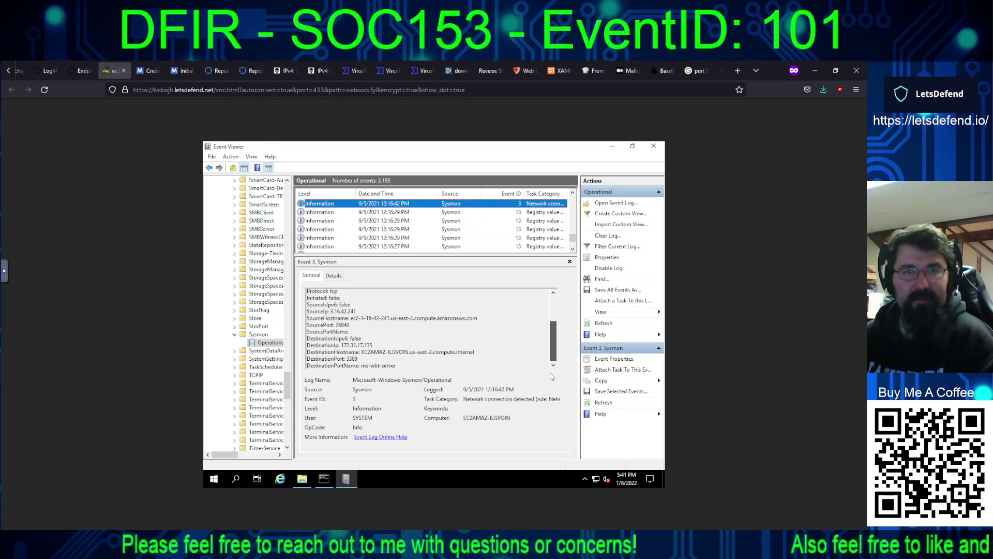
scroll(466, 331, "up", 3)
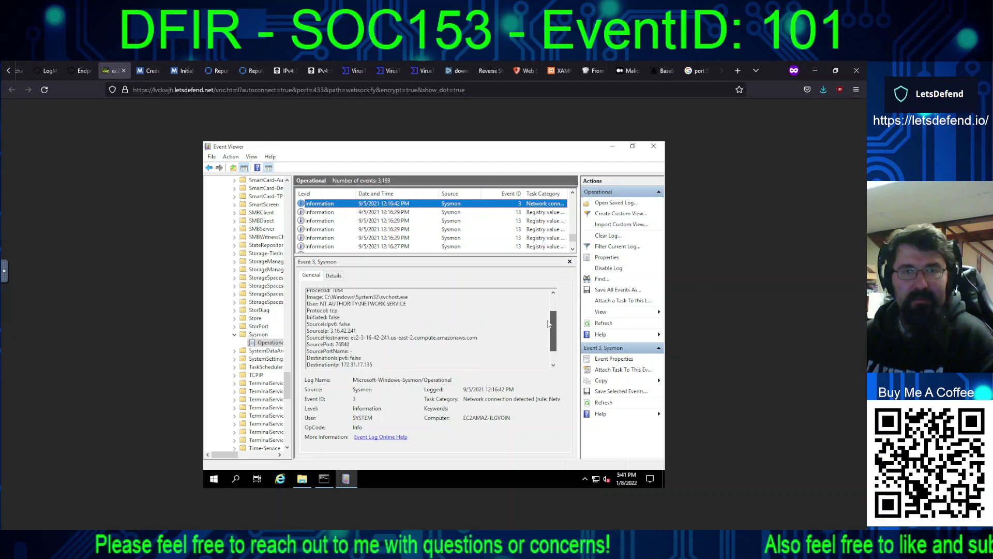
left_click(365, 196)
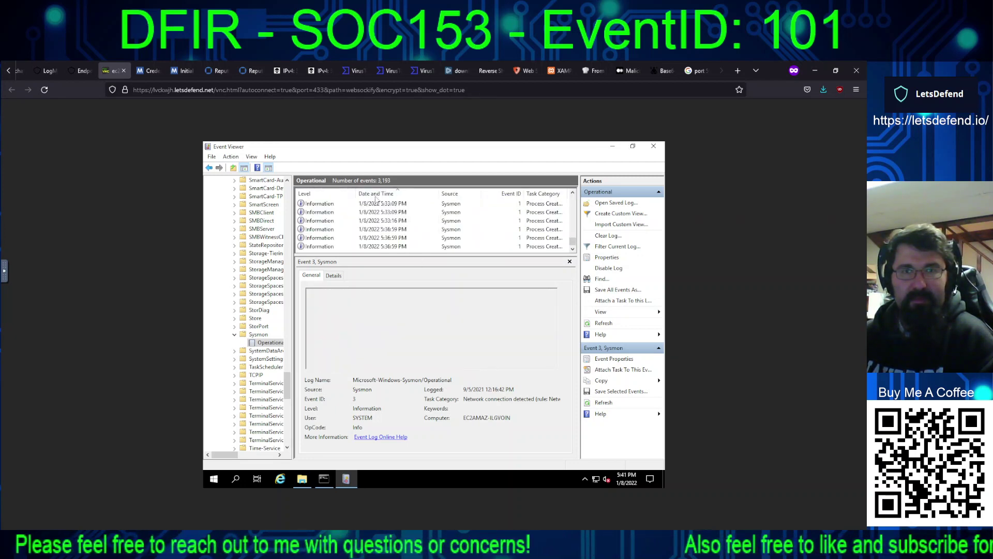
left_click(376, 196)
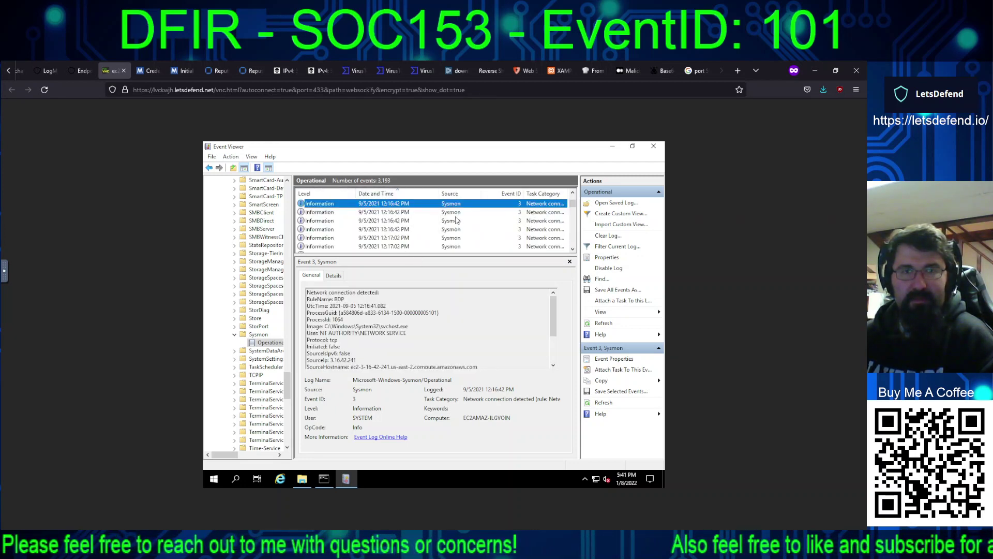
Step: Review the Sysmon events one by one from 12:16:42 PM to 12:19:22 PM, rechecking the network connection logged at 12:19:13 PM
left_click(378, 214)
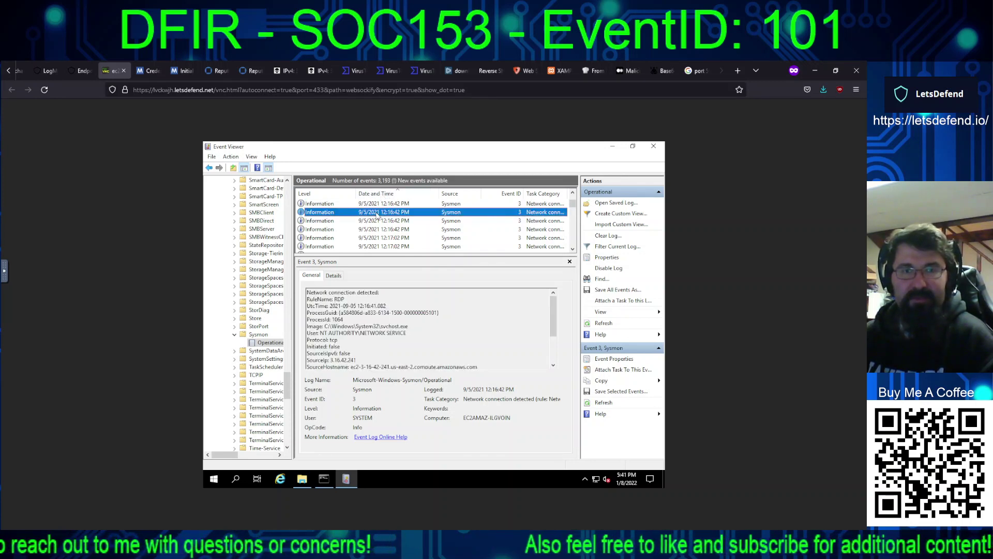
key("Down")
key("Down")
key("Down")
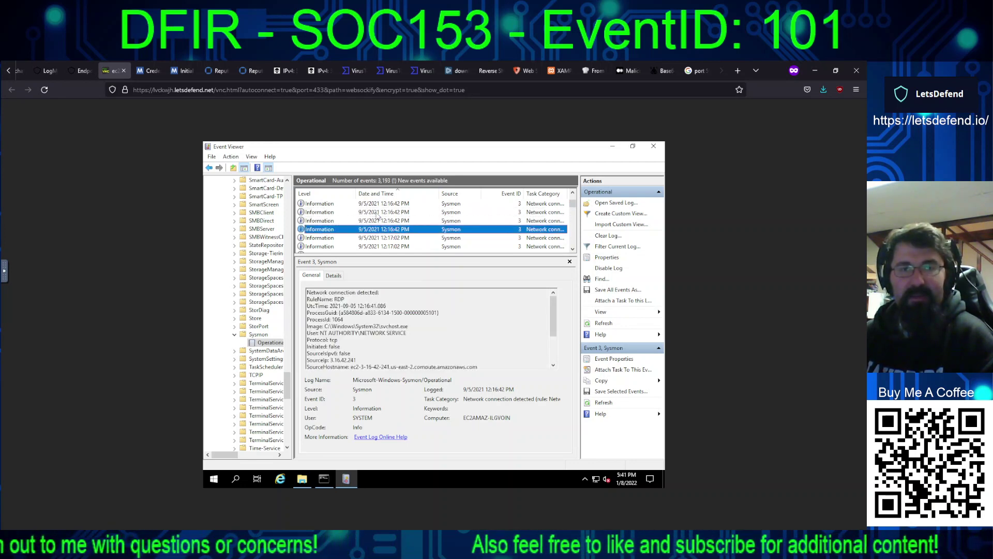
key("Down")
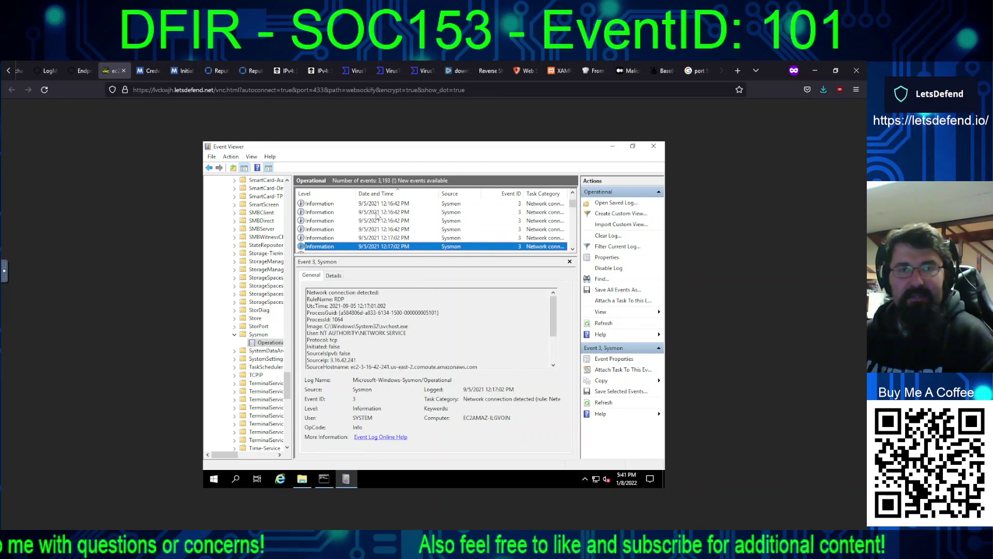
key("Down")
key("Down")
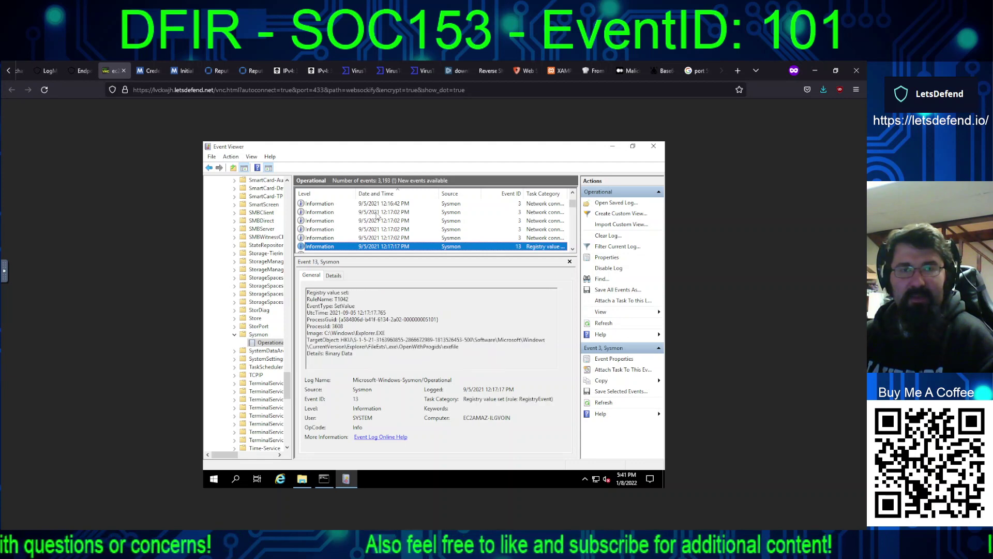
key("Down")
key("Down")
key("Down")
key("Down")
key("Down")
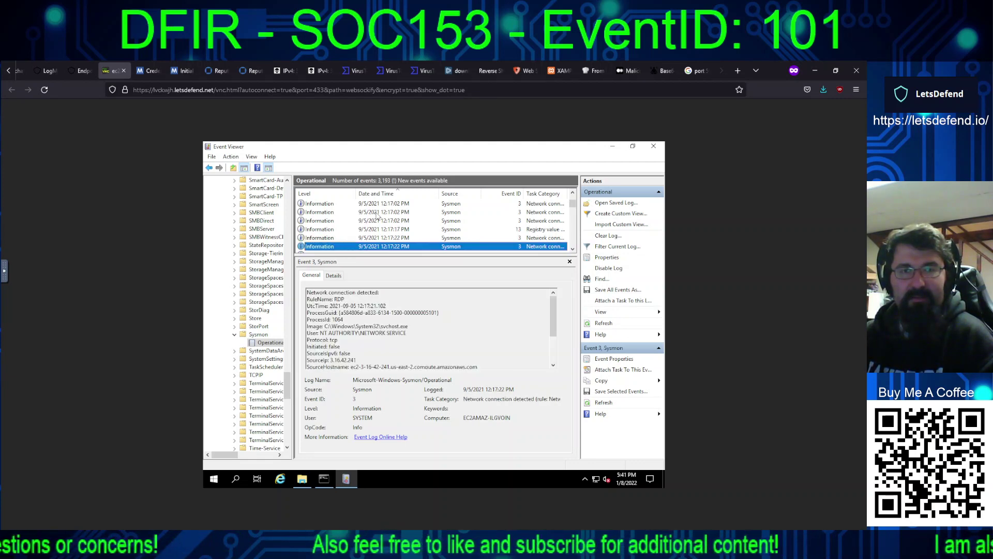
key("Down")
key("Down")
key("Down")
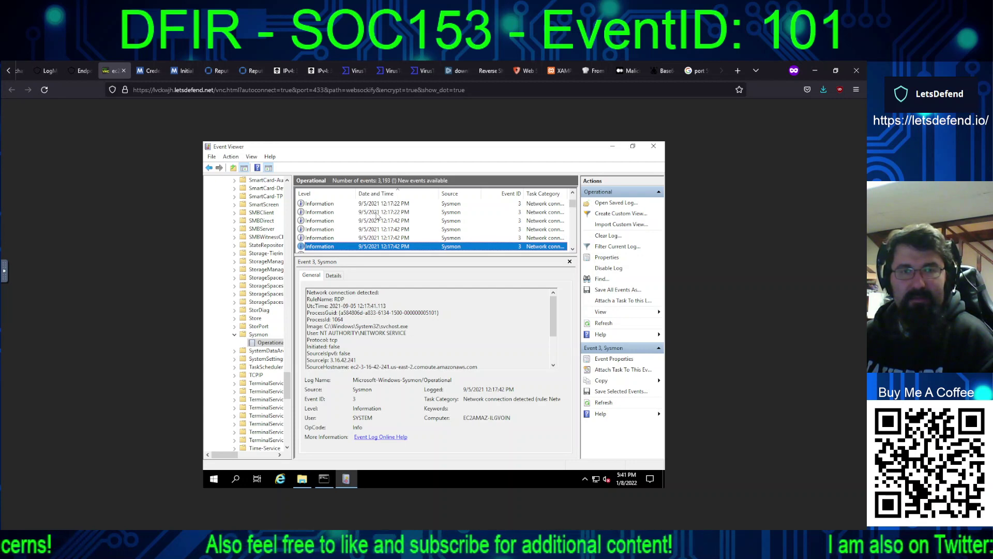
key("Down")
key("Down")
key("Down")
key("Down")
key("Down")
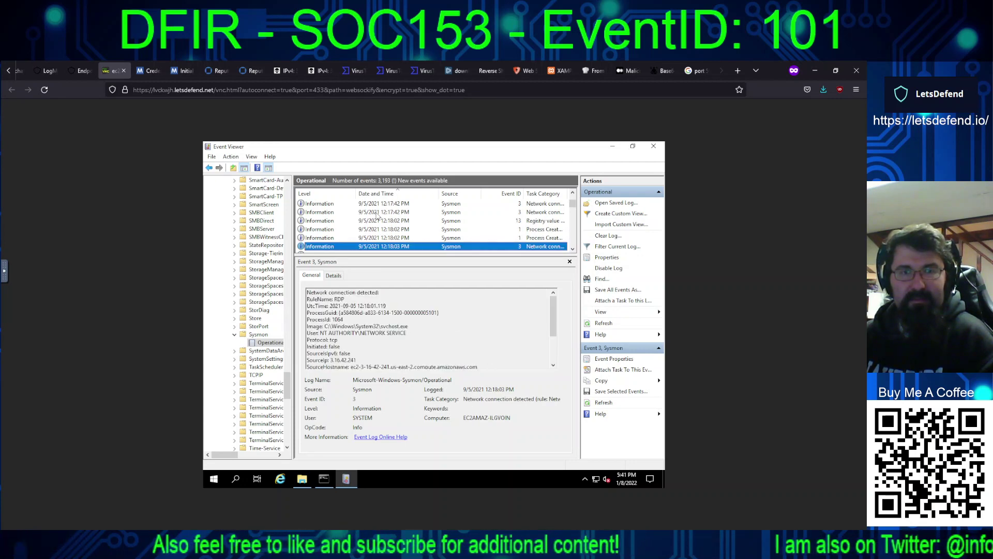
key("Down")
key("Down")
key("Down")
key("Down")
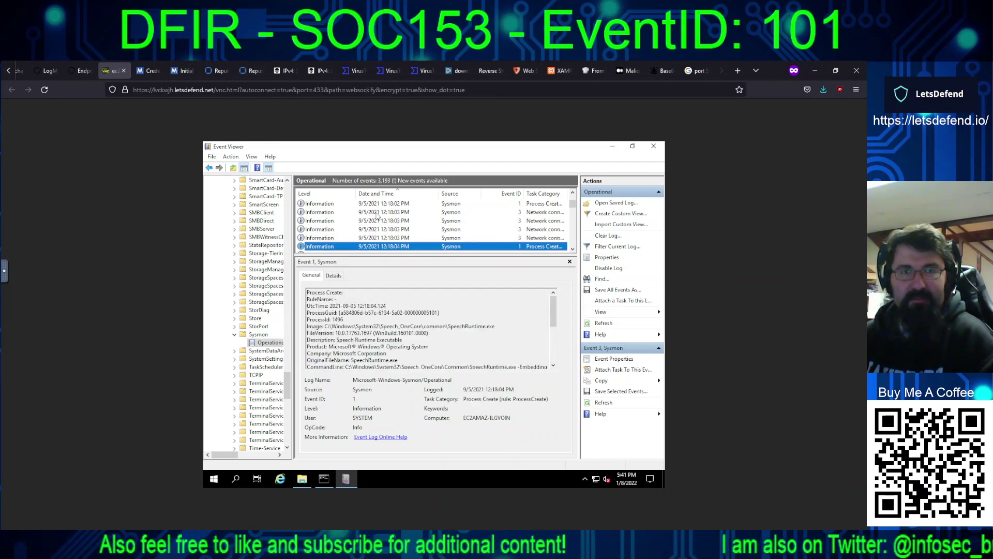
key("Down")
key("Down")
key("Down")
key("Down")
key("Down")
key("Down")
key("Down")
key("Down")
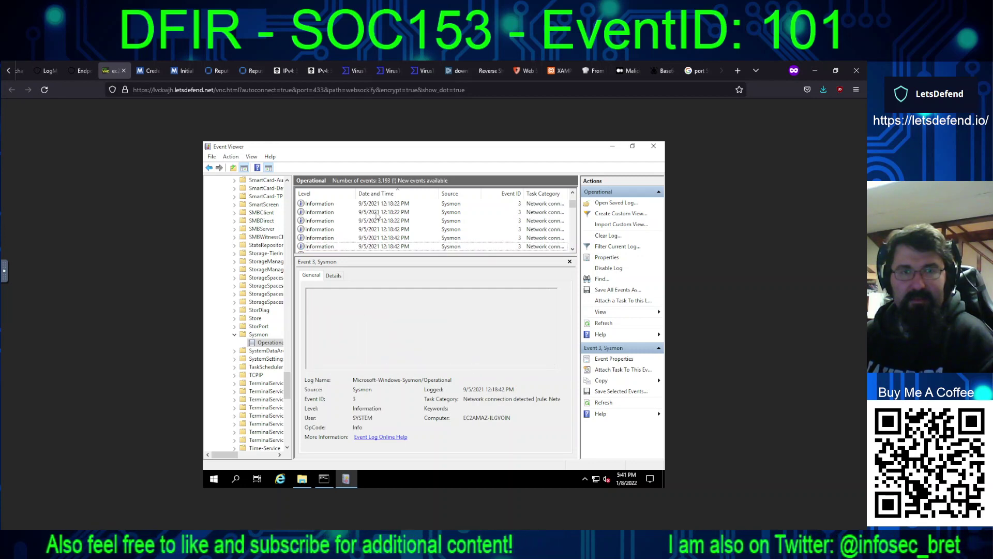
key("Down")
key("Down")
key("Down")
key("Down")
key("Down")
key("Down")
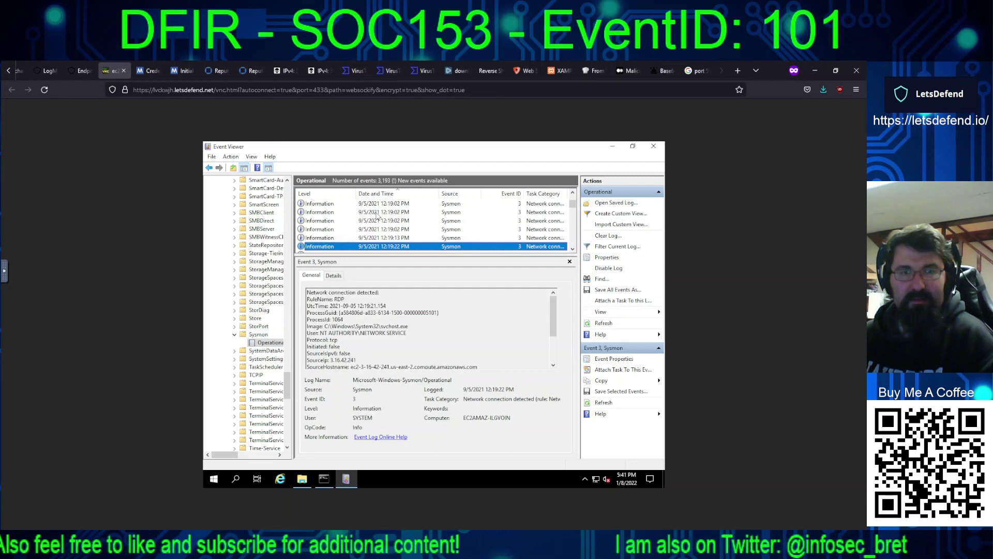
key("Up")
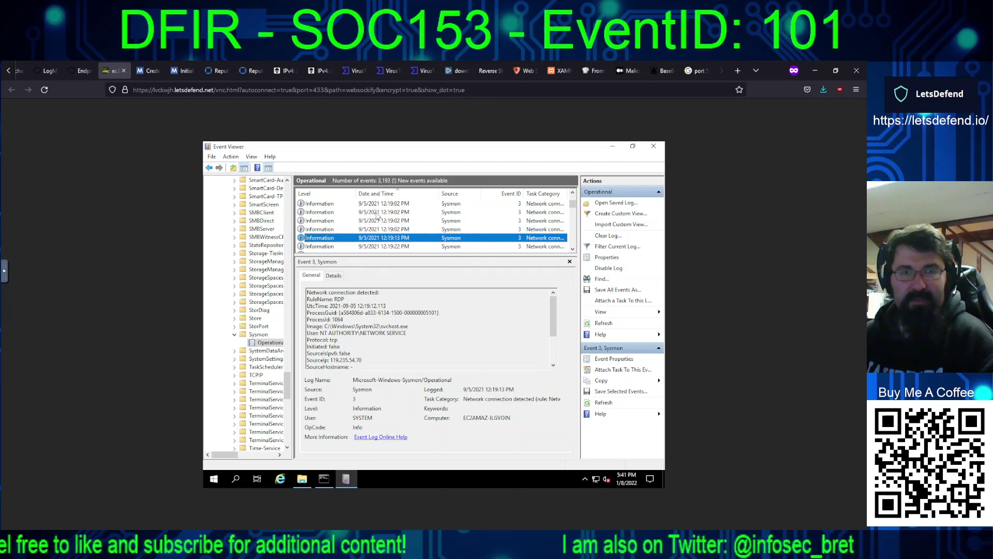
key("Up")
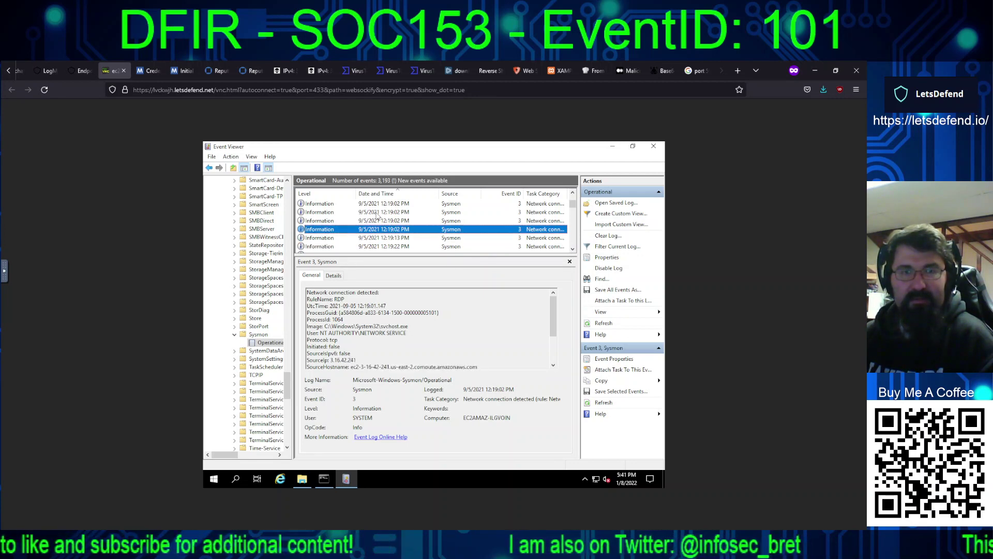
Step: Continue through the Sysmon events from 12:19:02 PM up to the CreateRemoteThread event logged at 12:27:01 PM
key("Down")
key("Down")
key("Down")
key("Down")
key("Down")
key("Down")
key("Down")
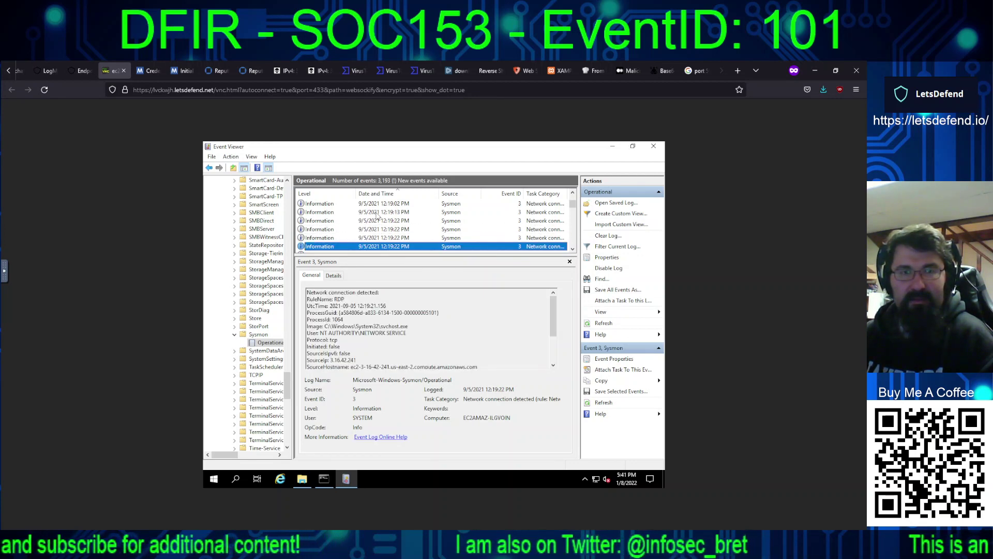
key("Down")
key("Down")
key("Down")
key("Down")
key("Down")
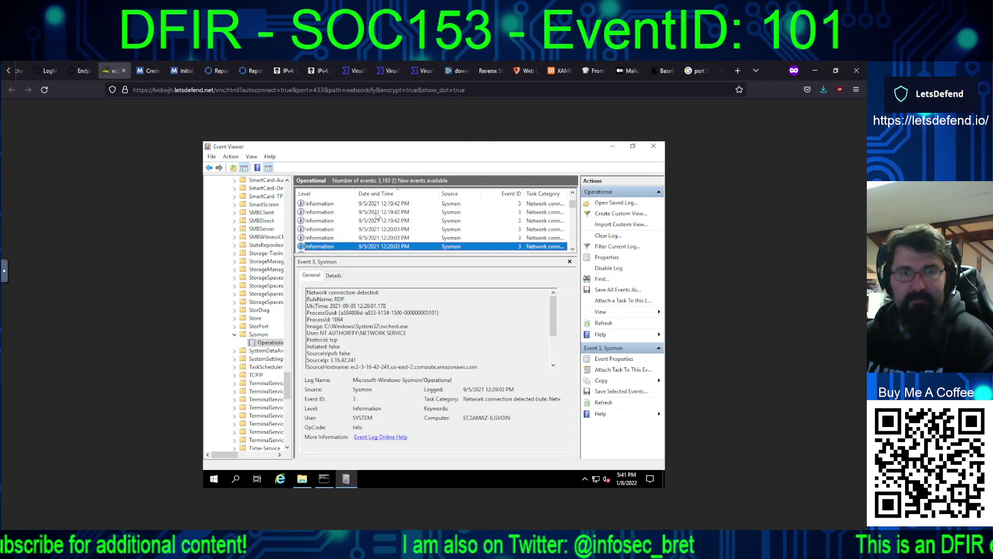
key("Down")
key("Down")
key("Down")
key("Down")
key("Down")
key("Down")
key("Down")
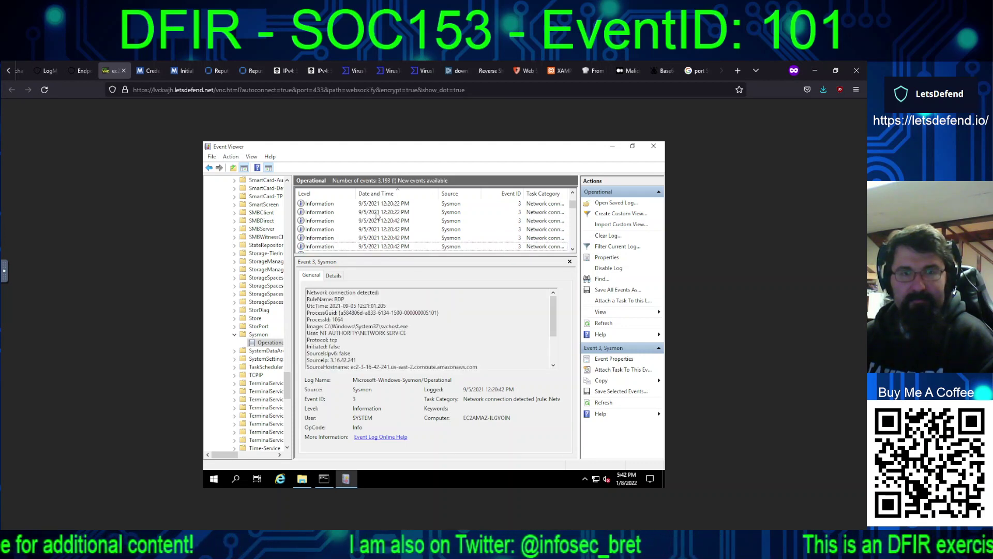
key("Down")
key("Down")
key("Down")
key("Down")
key("Down")
key("Down")
key("Down")
key("Down")
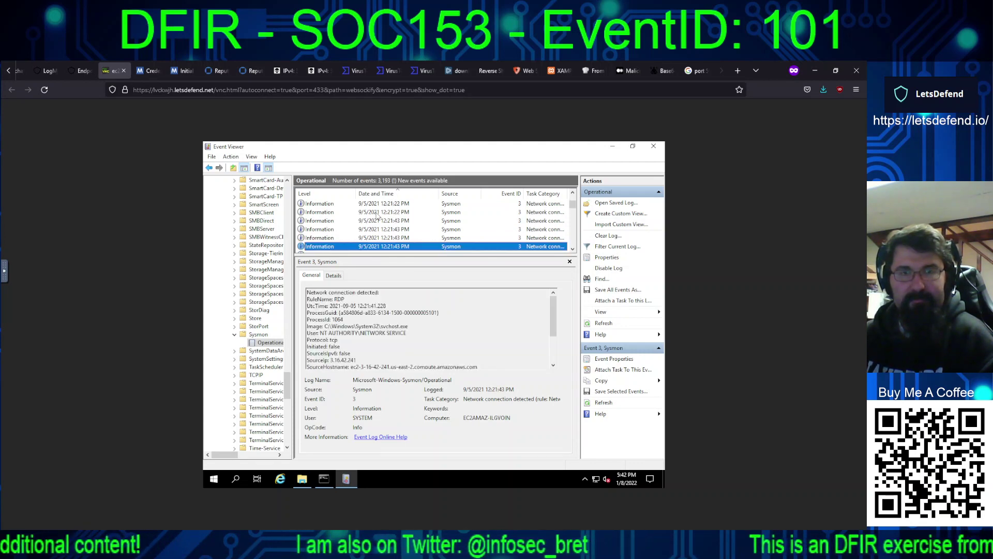
key("Down")
key("Down")
key("Down")
key("Down")
key("Down")
key("Down")
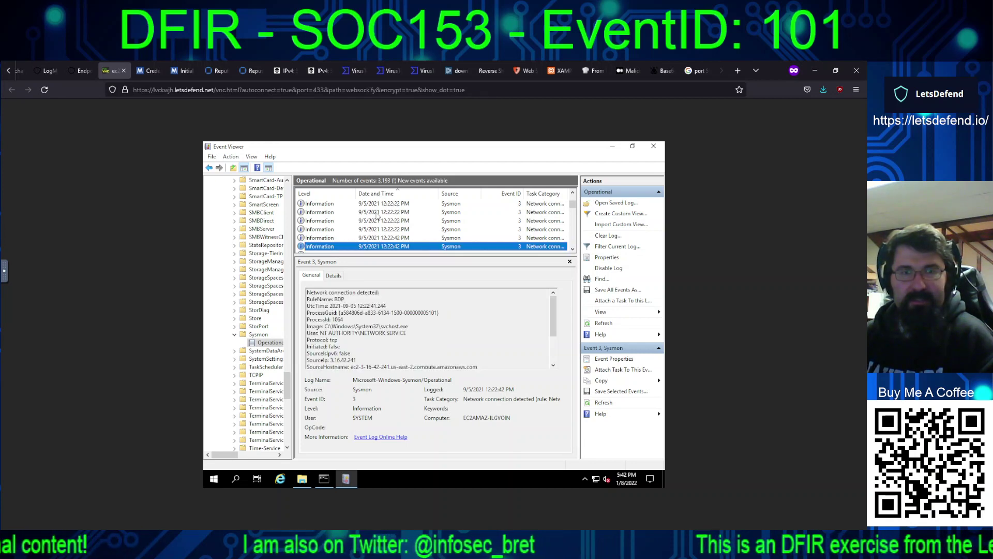
key("Down")
key("Down")
key("Down")
key("Down")
key("Down")
key("Down")
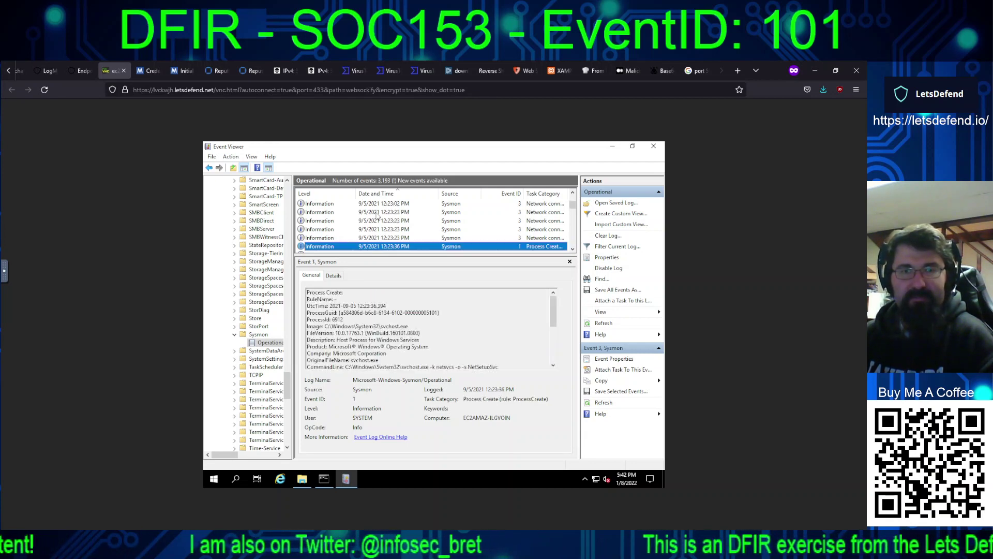
key("Down")
key("Down")
key("Down")
key("Down")
key("Down")
key("Down")
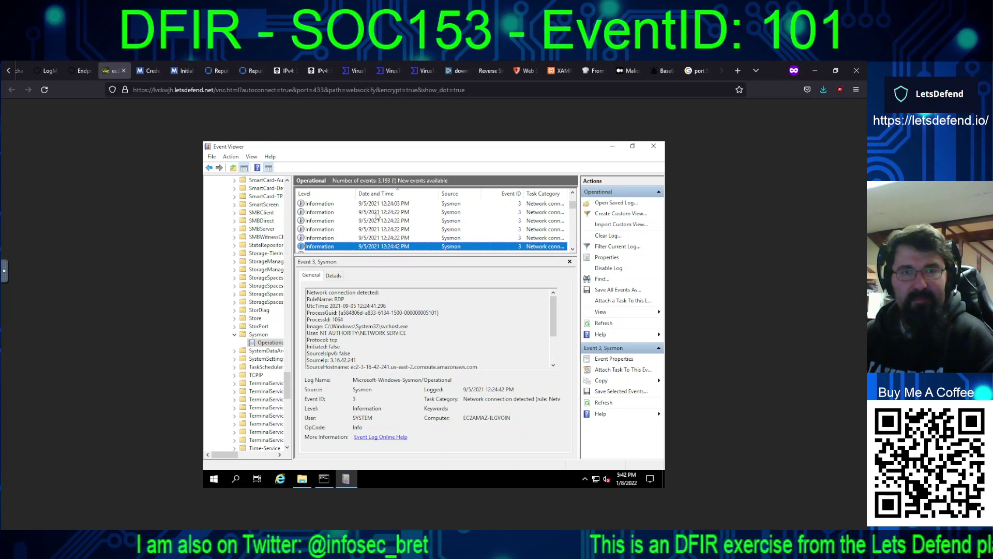
key("Down")
key("Down")
key("Down")
key("Down")
key("Down")
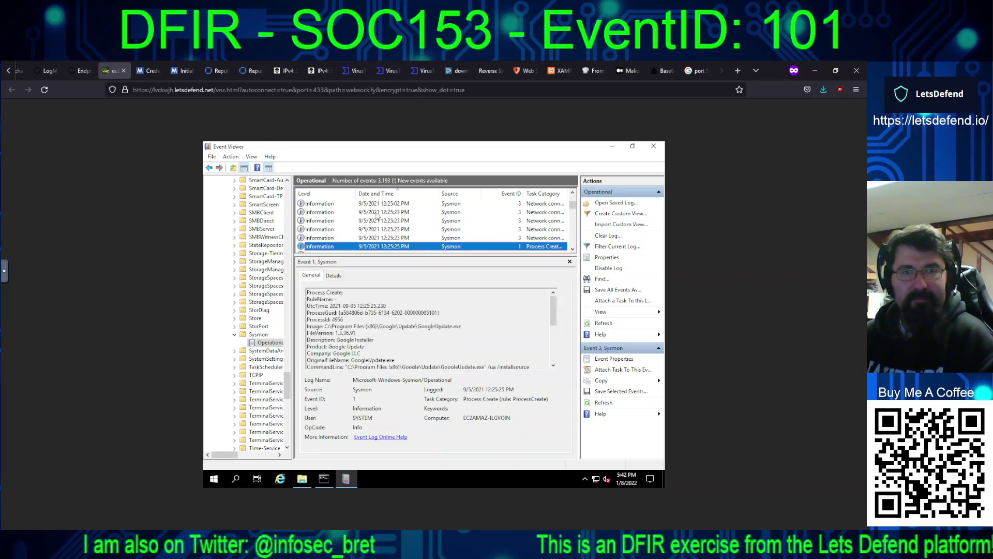
key("Down")
key("Down")
key("Down")
key("Down")
key("Down")
key("Down")
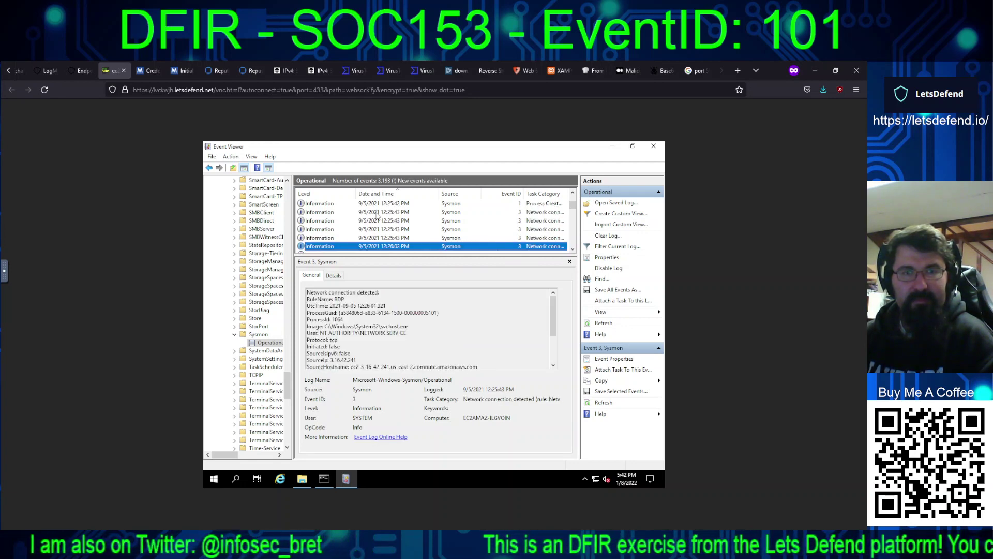
key("Down")
key("Down")
key("Down")
key("Down")
key("Down")
key("Down")
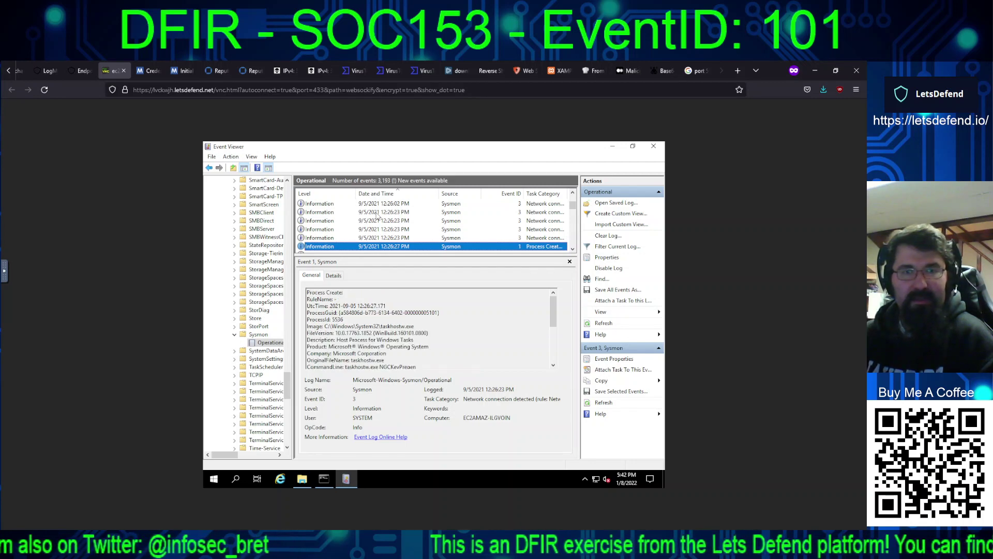
key("Down")
key("Down")
key("Down")
key("Down")
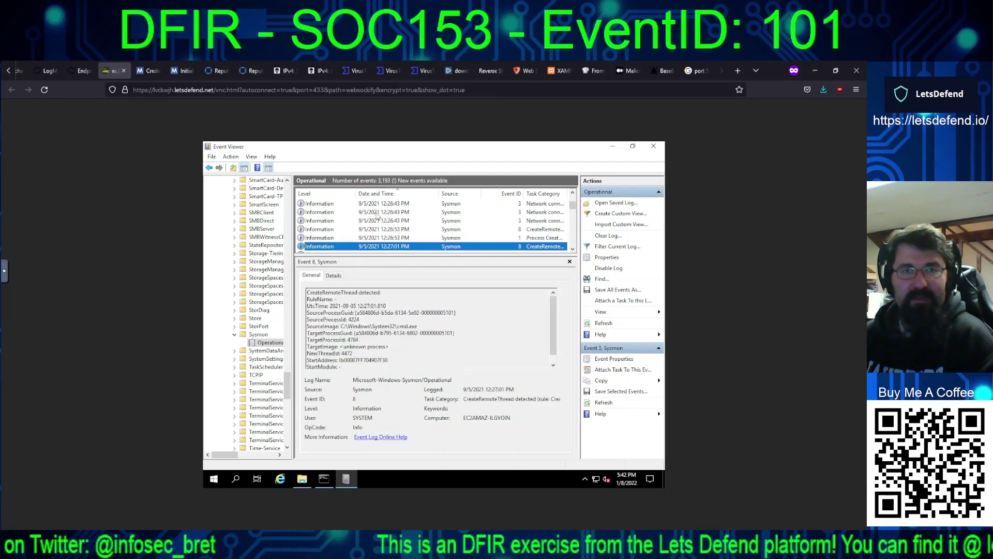
Step: Examine the process creation events logged at 12:27:16 PM and the network connection event just before them
key("Down")
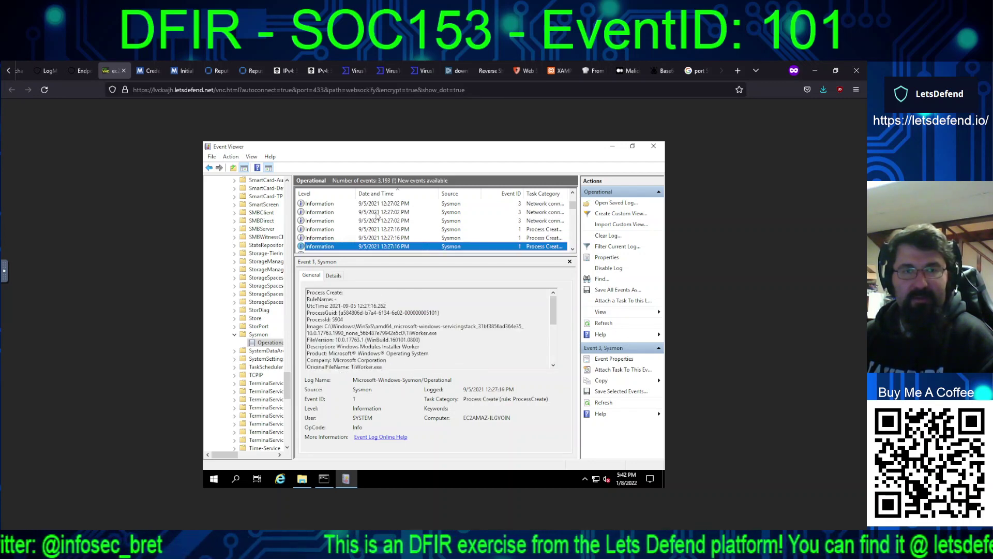
key("Up")
key("Up")
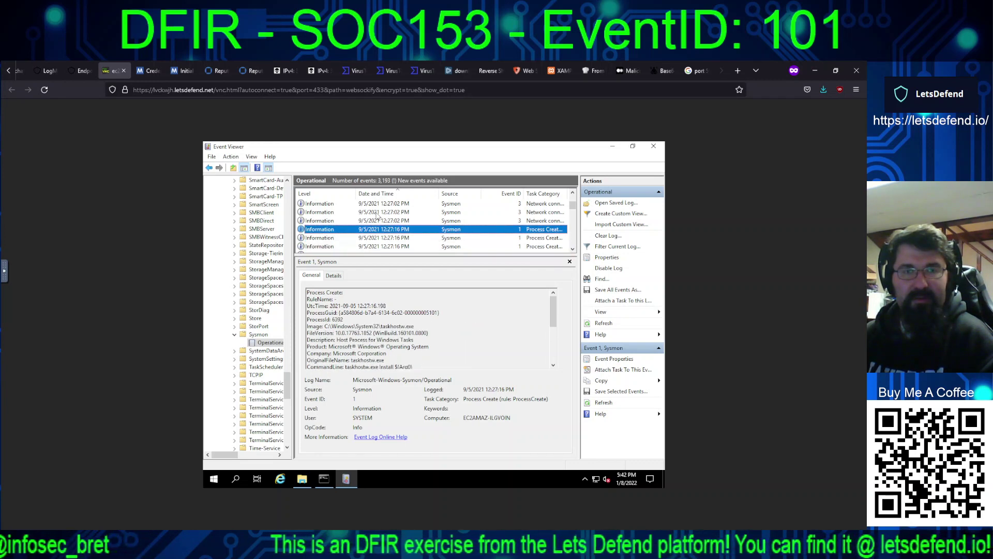
key("Up")
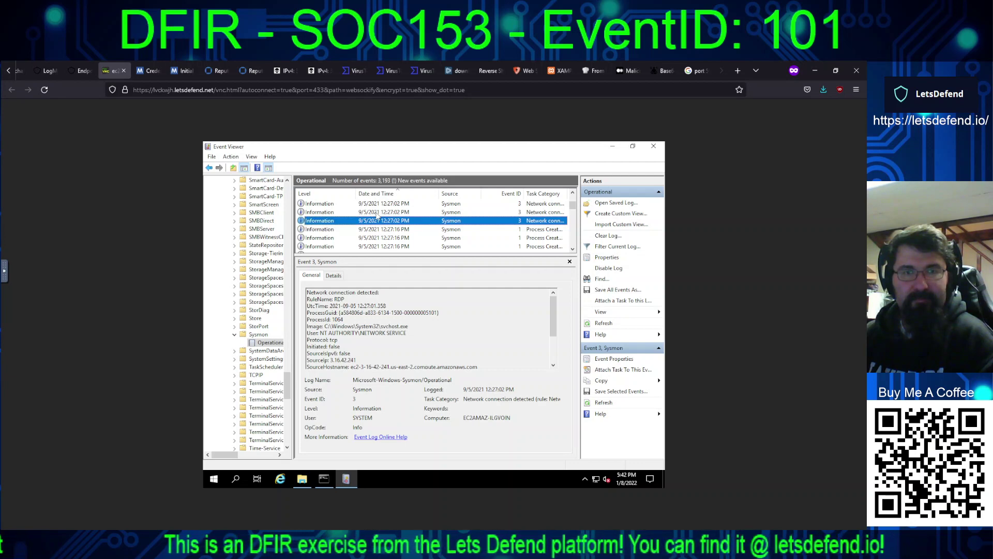
Step: Examine the 12:27:24 PM file creation and cmd.exe process creation events, then open the CreateRemoteThread event at 12:27:34 PM
key("Down")
key("Down")
key("Down")
key("Down")
key("Down")
key("Down")
key("Down")
key("Down")
key("Down")
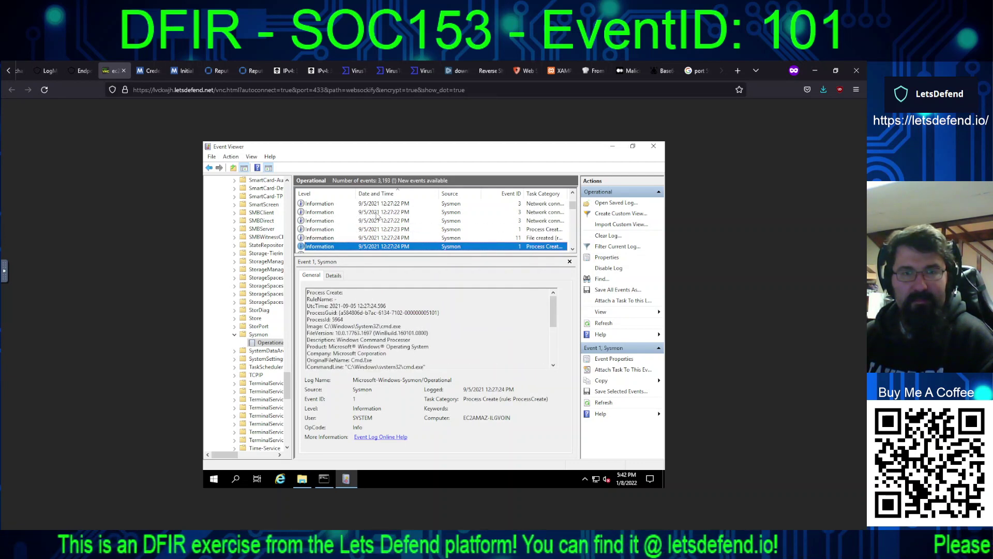
key("Down")
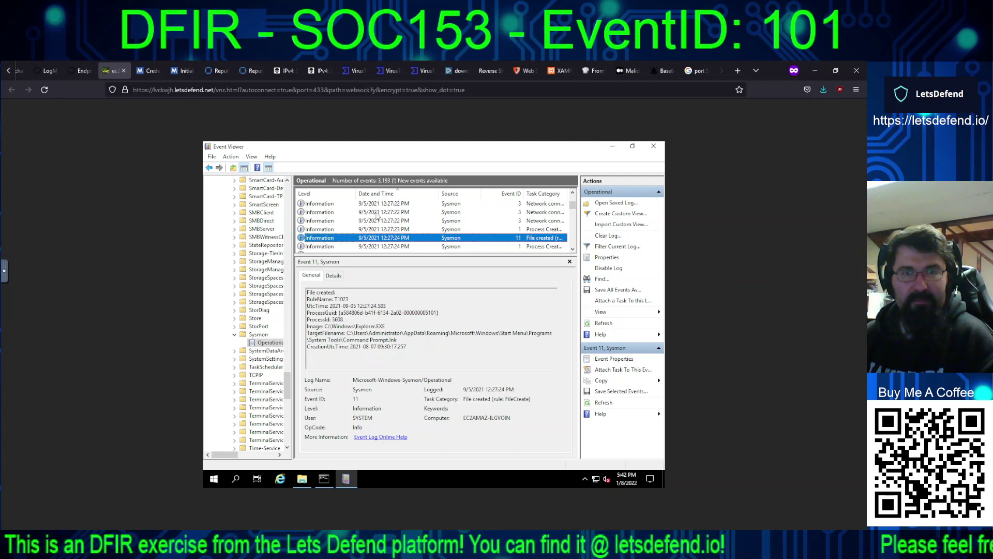
key("Down")
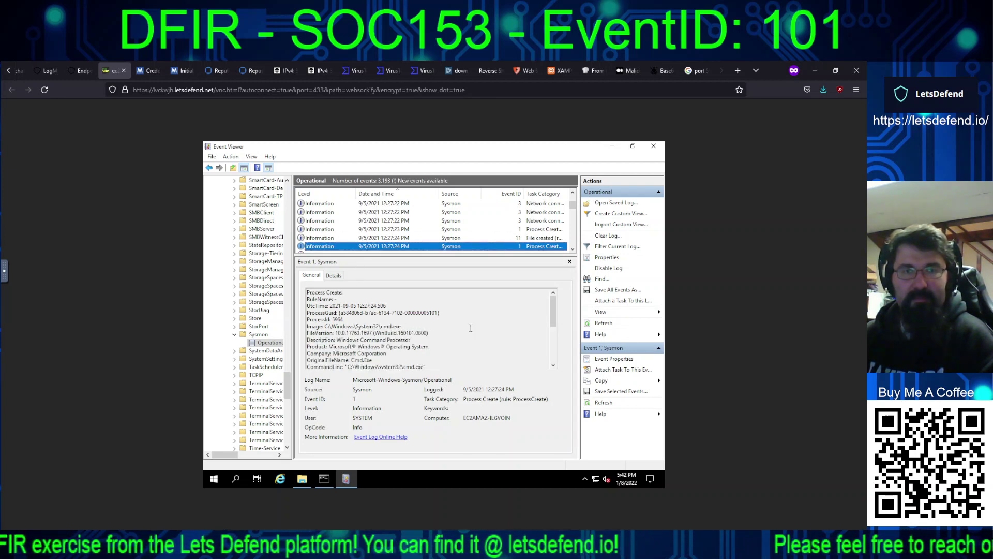
scroll(553, 349, "down", 5)
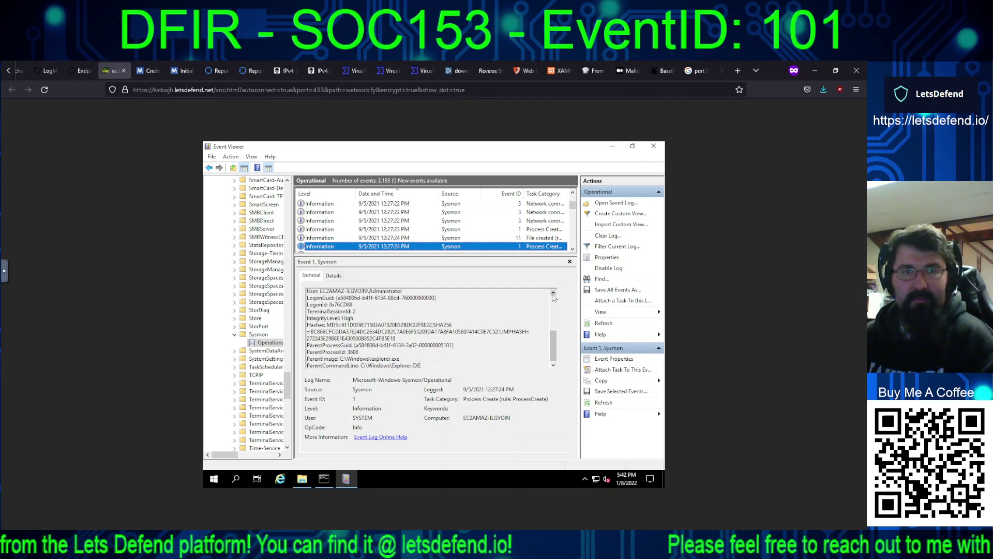
key("Down")
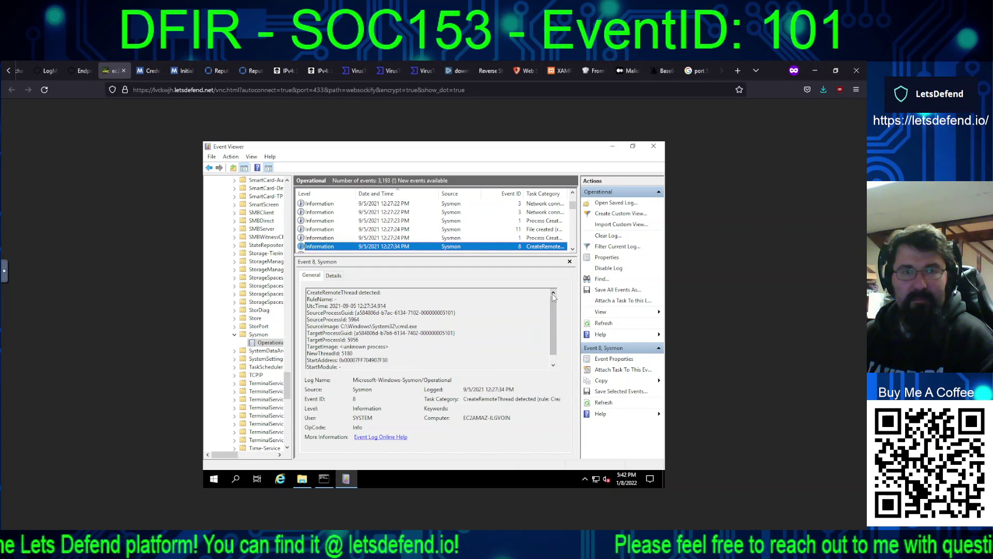
Step: Review the network connection events logged at 12:27:43 PM and the CreateRemoteThread event logged at 12:27:53 PM
key("Down")
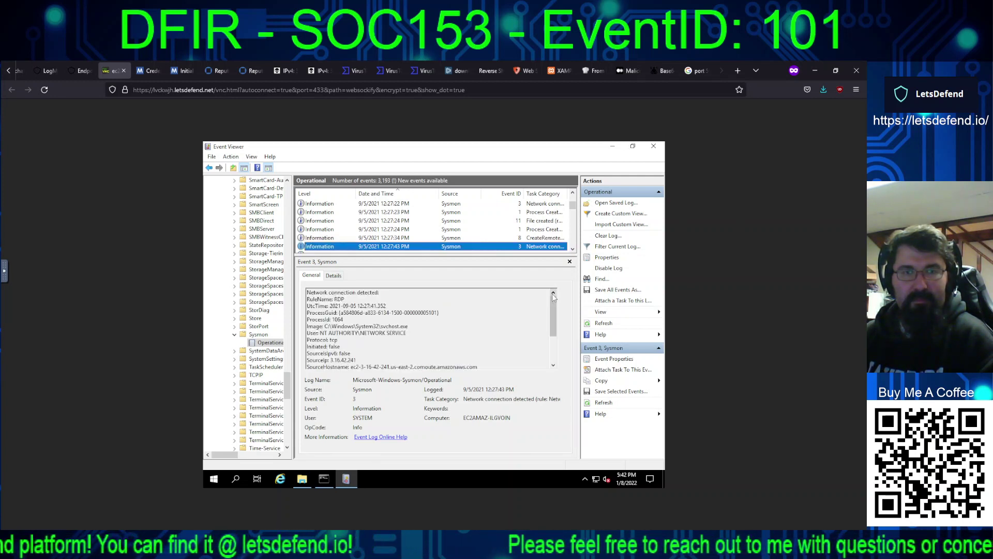
key("Down")
key("Down")
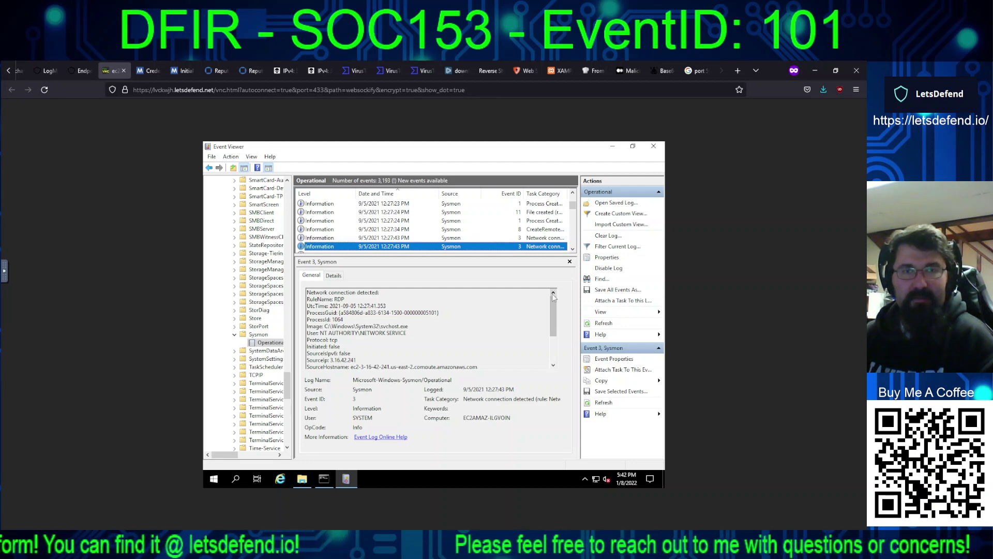
key("Down")
key("Down")
key("Down")
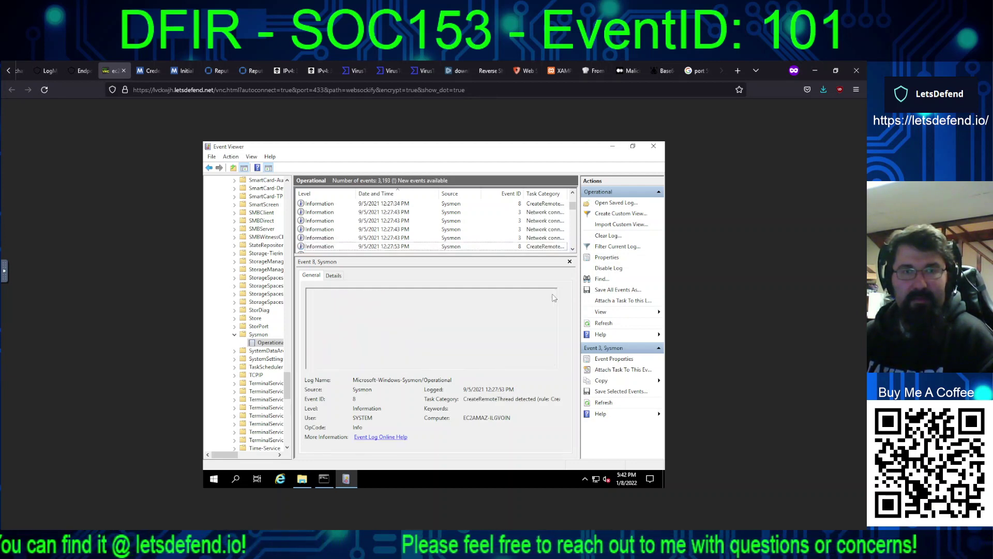
key("Up")
key("Up")
key("Down")
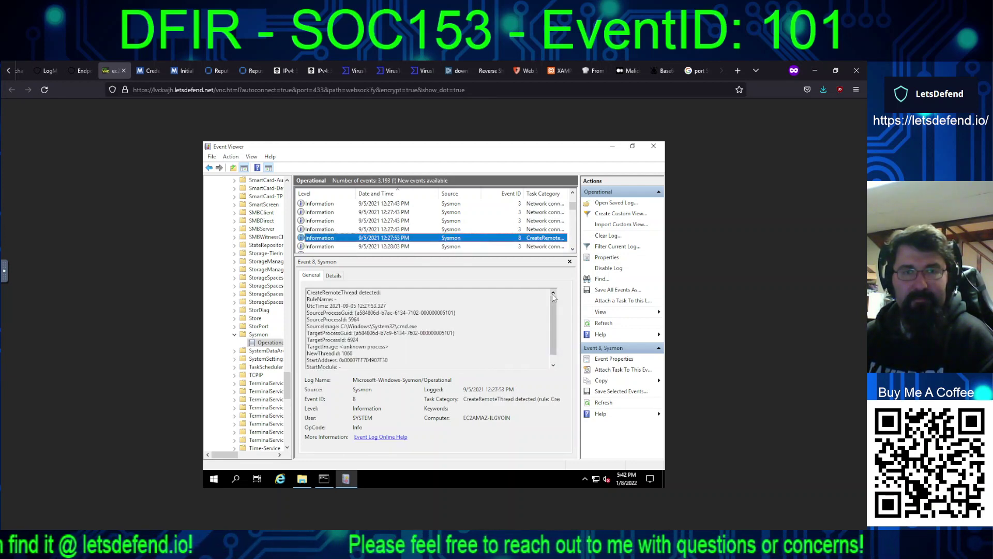
Step: Go through the network connection events from 12:28:03 PM up to the Chrome process creation event at 12:28:48 PM
key("Down")
key("Down")
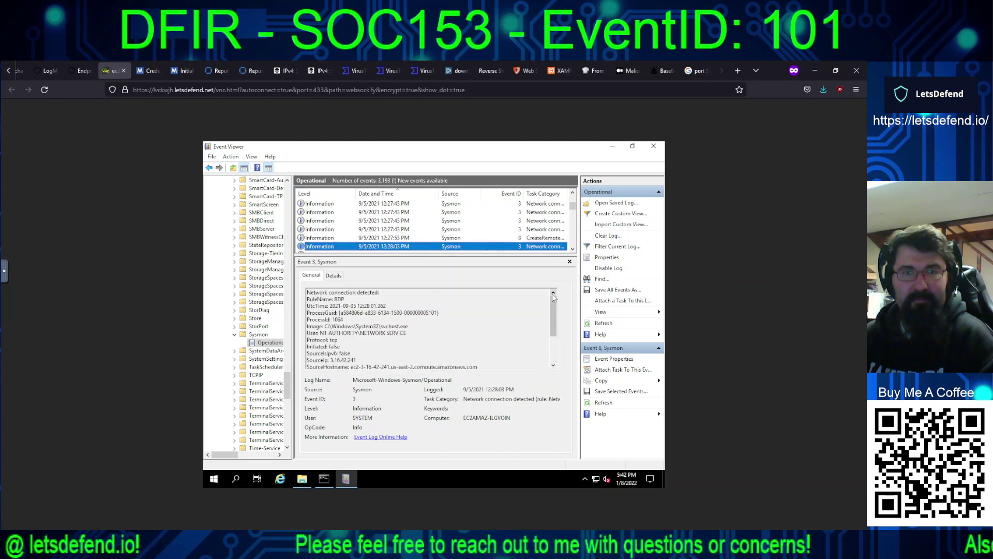
key("Down")
key("Down")
key("Down")
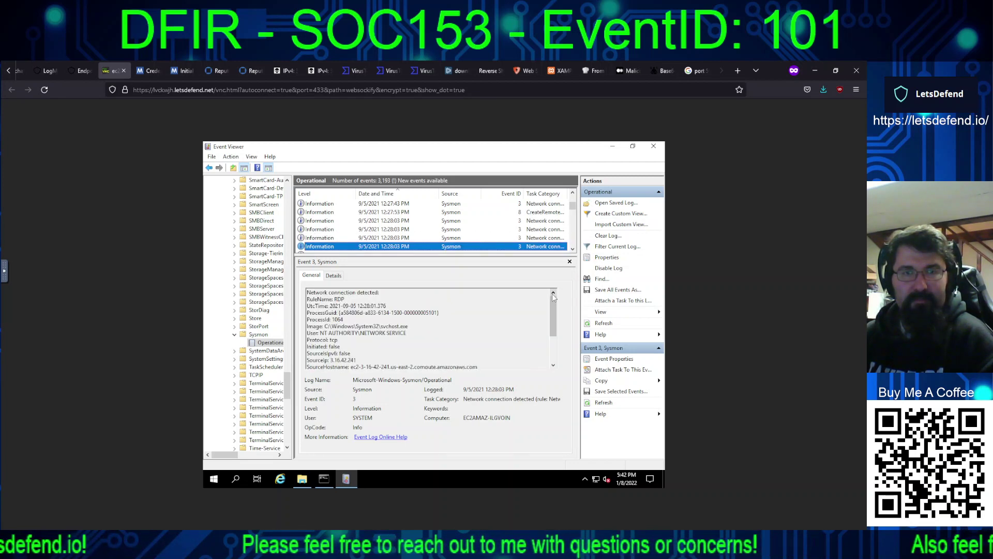
key("Down")
key("Down")
key("Down")
key("Down")
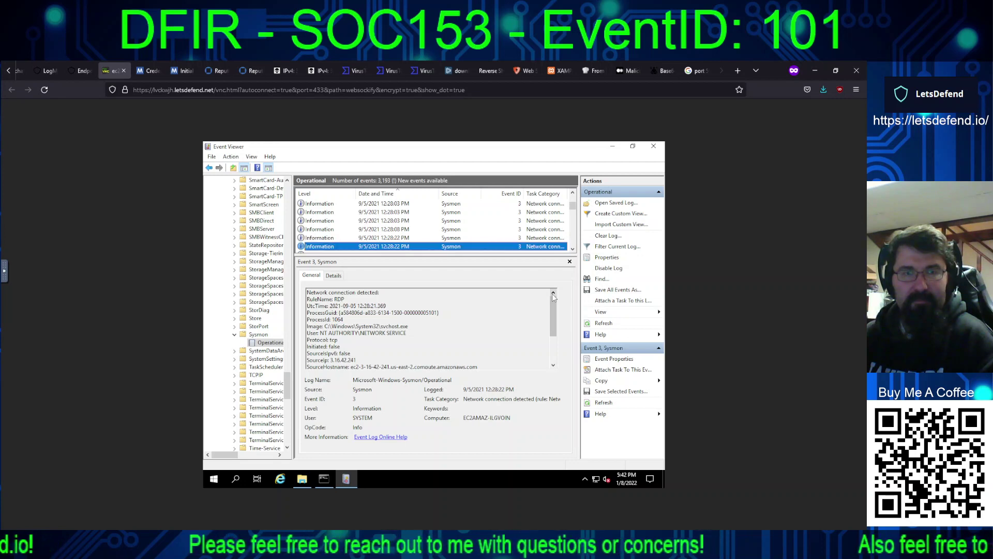
key("Down")
key("Down")
key("Down")
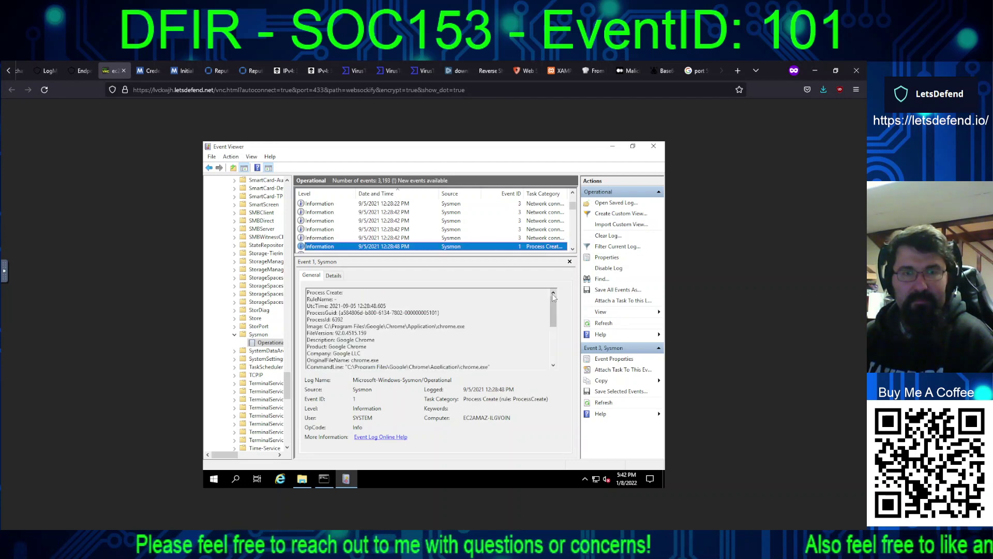
Step: Examine the registry, process creation and DNS query events logged from 12:28:48 PM up to the Software Reporter Tool launch at 12:28:52 PM
key("Down")
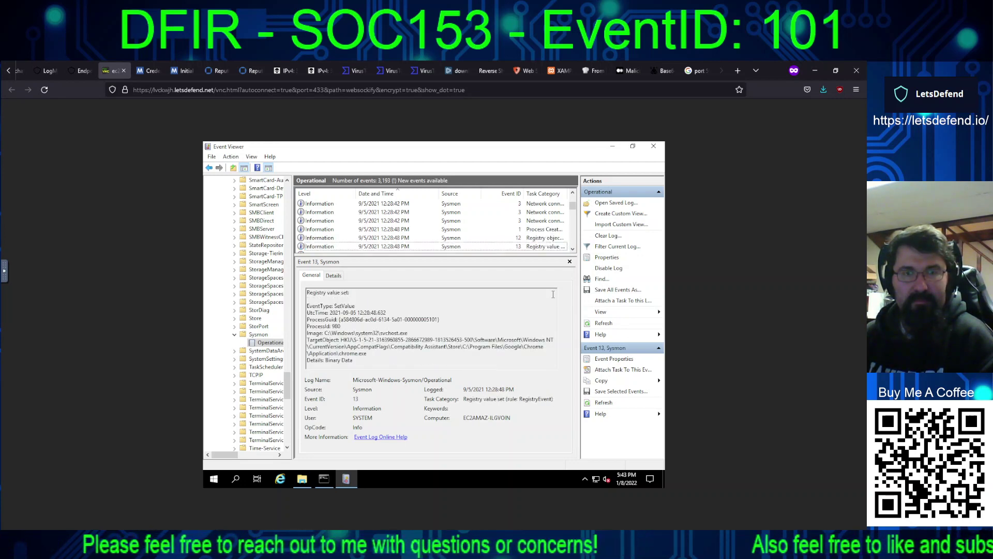
key("Down")
key("Down")
key("Down")
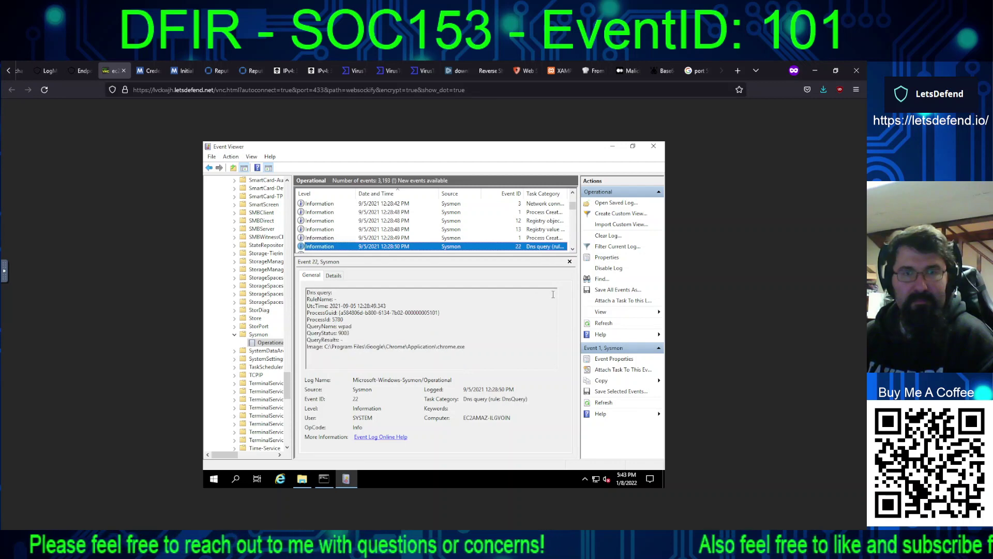
key("Down")
key("Down")
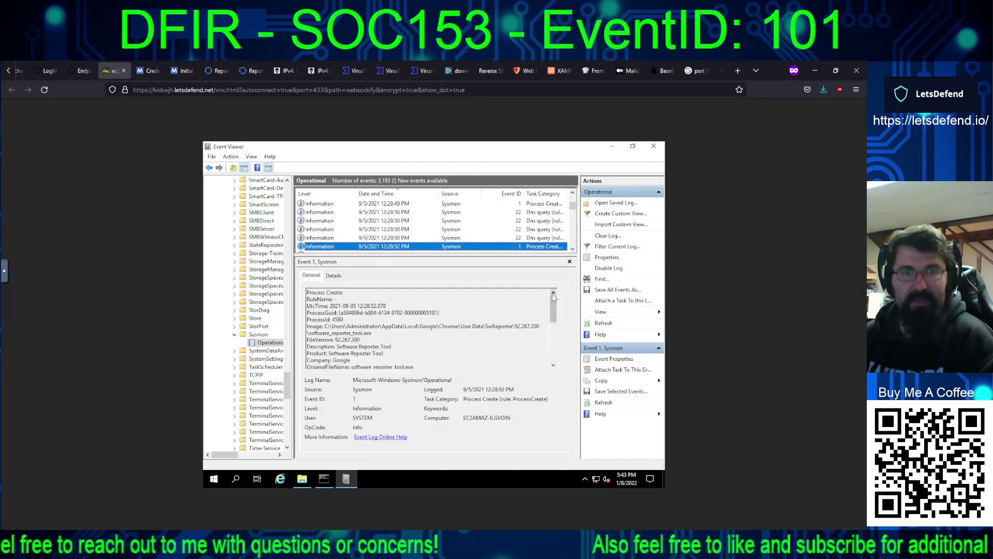
Step: Review the remaining 12:28:52 PM process creation events and the DLL file creation events from software_reporter_tool.exe
key("Down")
key("Down")
key("Down")
key("Down")
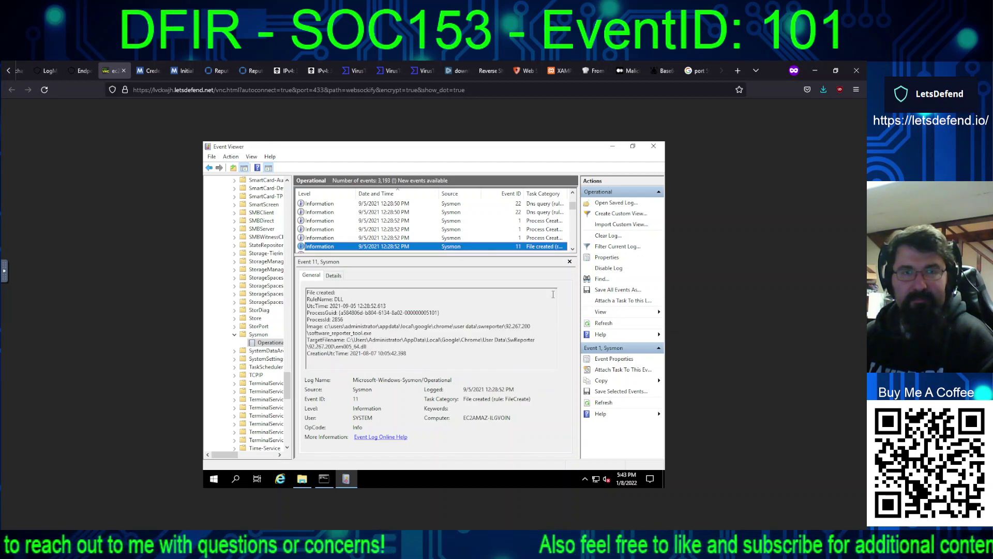
key("Down")
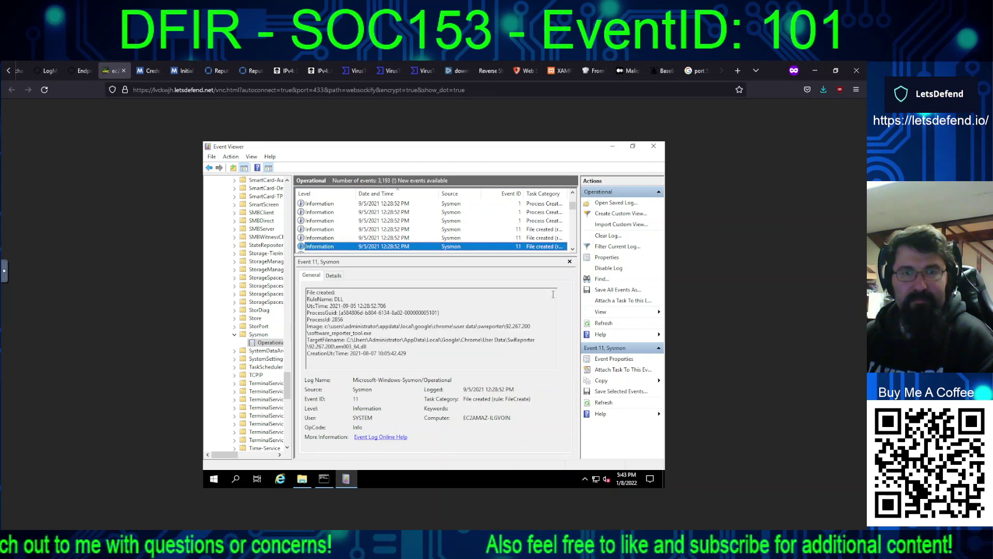
key("Down")
key("Down")
key("Down")
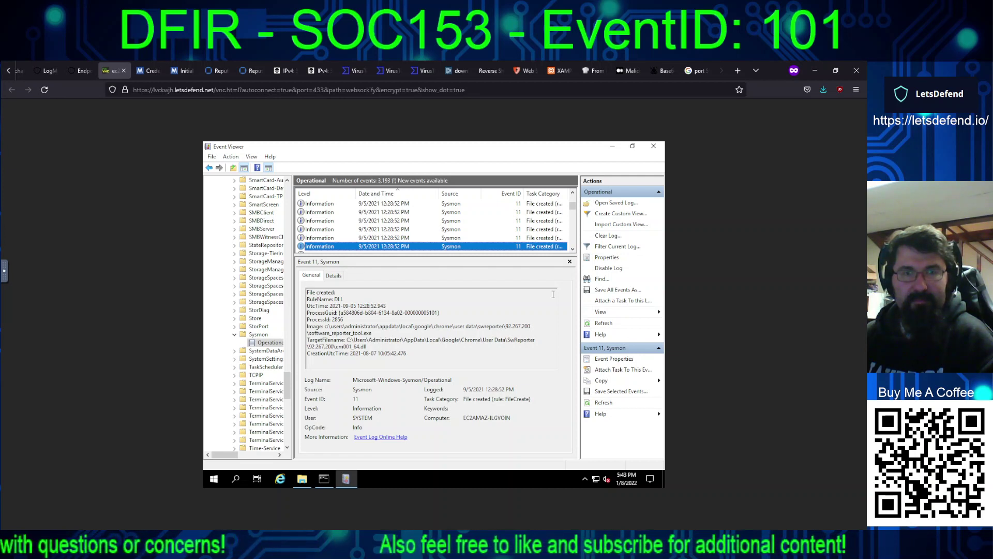
key("Down")
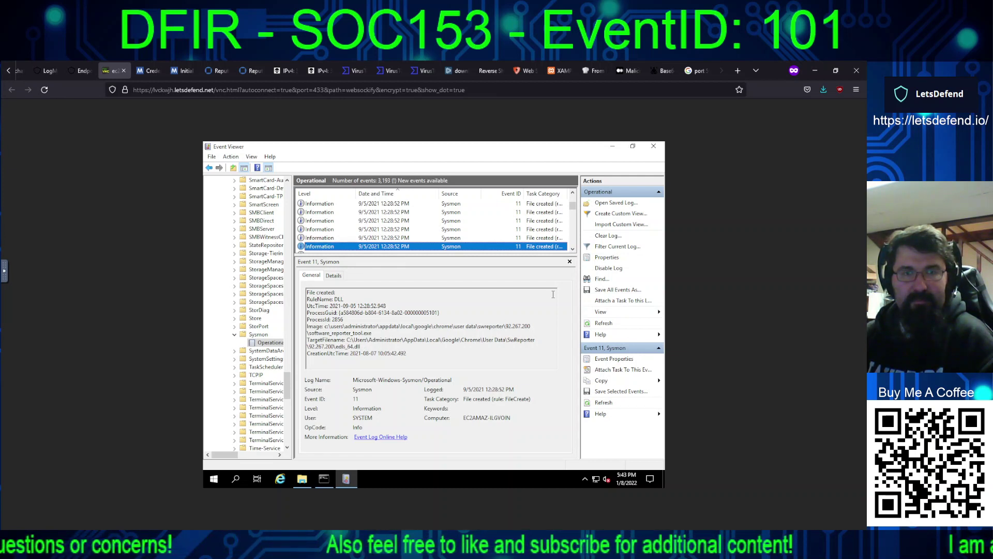
Step: Copy the source IP 119.235.54.70 from the 12:28:53 PM network connection event to the local clipboard through noVNC's clipboard
key("Down")
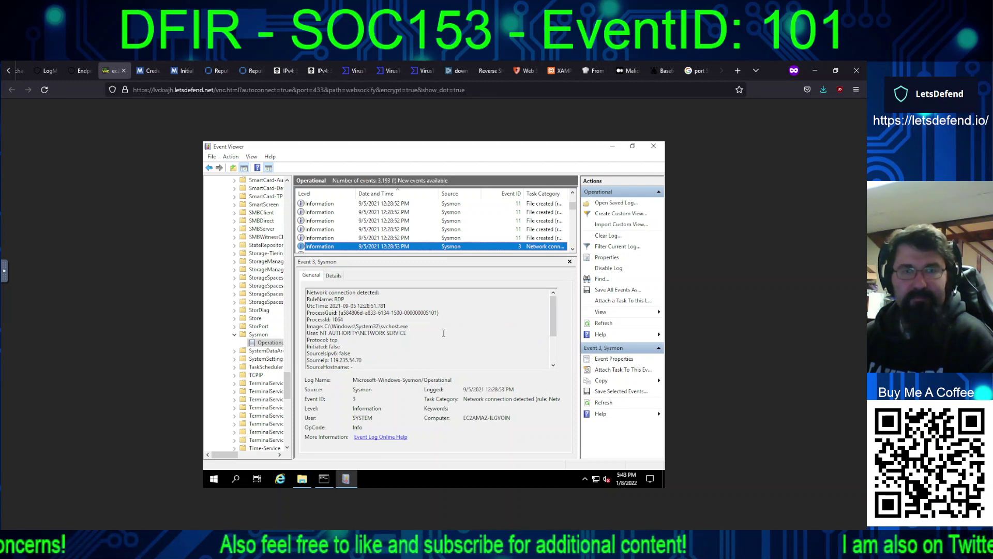
left_click_drag(365, 358, 331, 359)
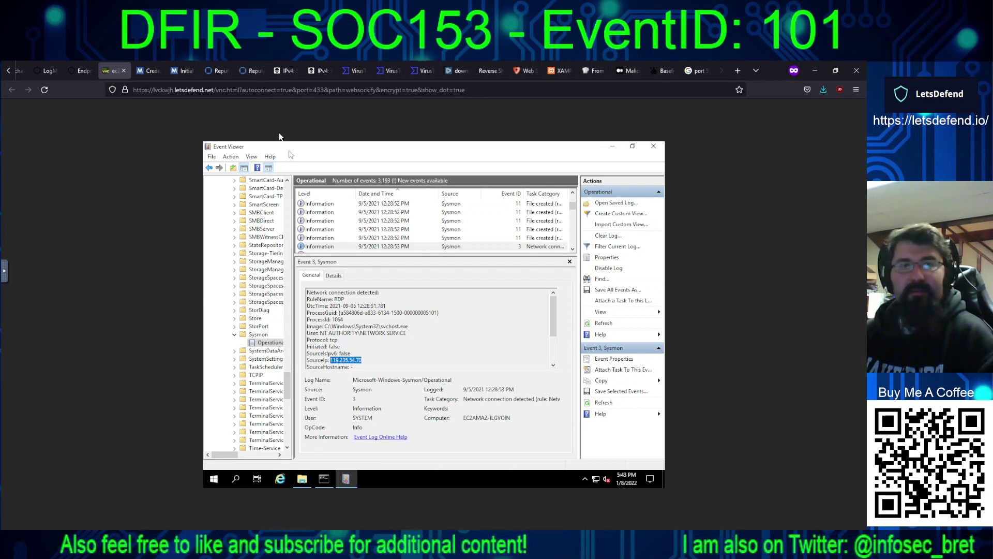
left_click(247, 69)
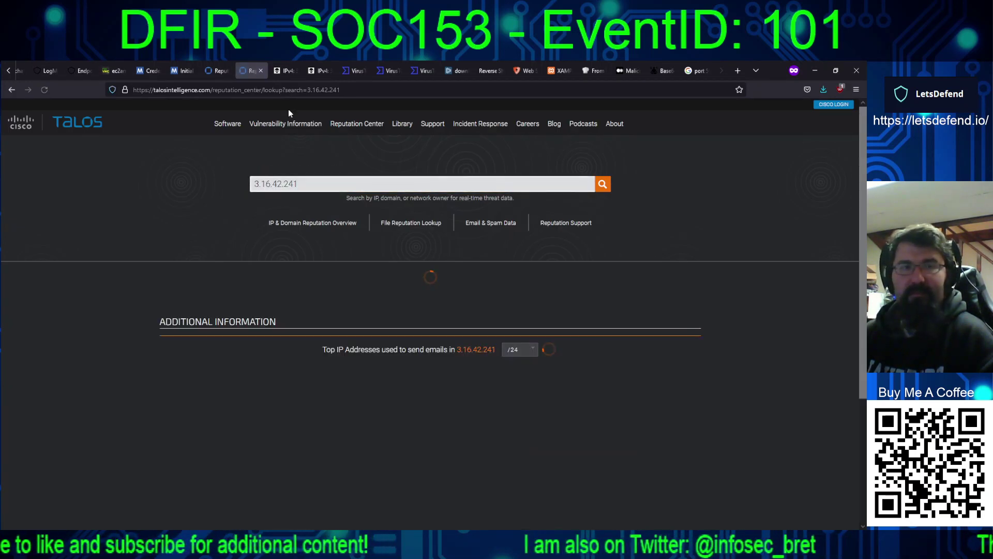
left_click(115, 71)
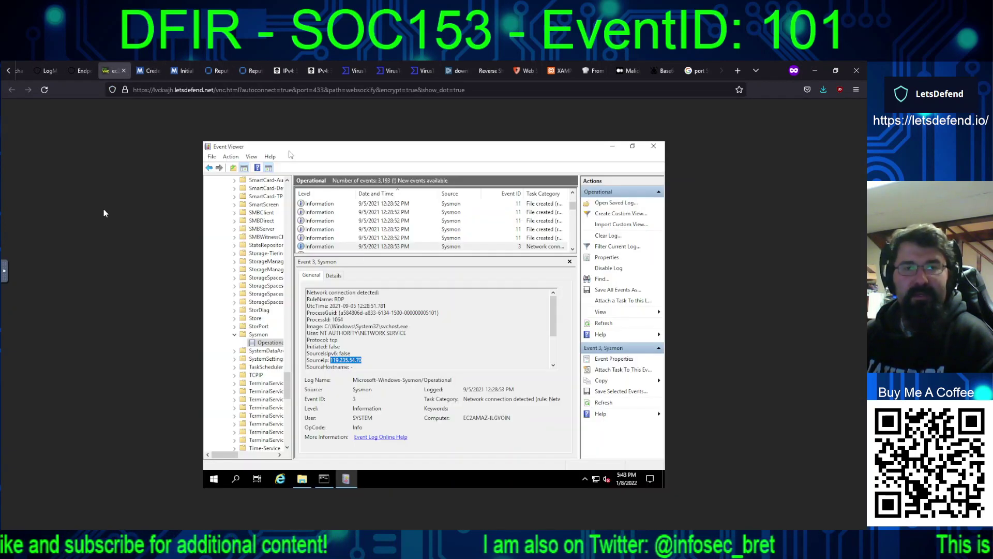
left_click(4, 270)
left_click(11, 311)
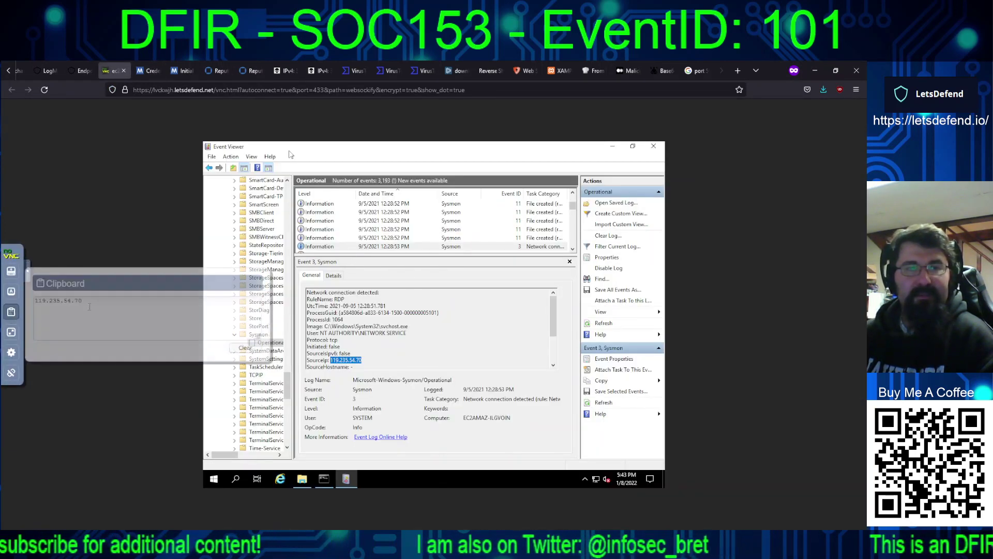
left_click_drag(96, 301, 39, 297)
key("ctrl+c")
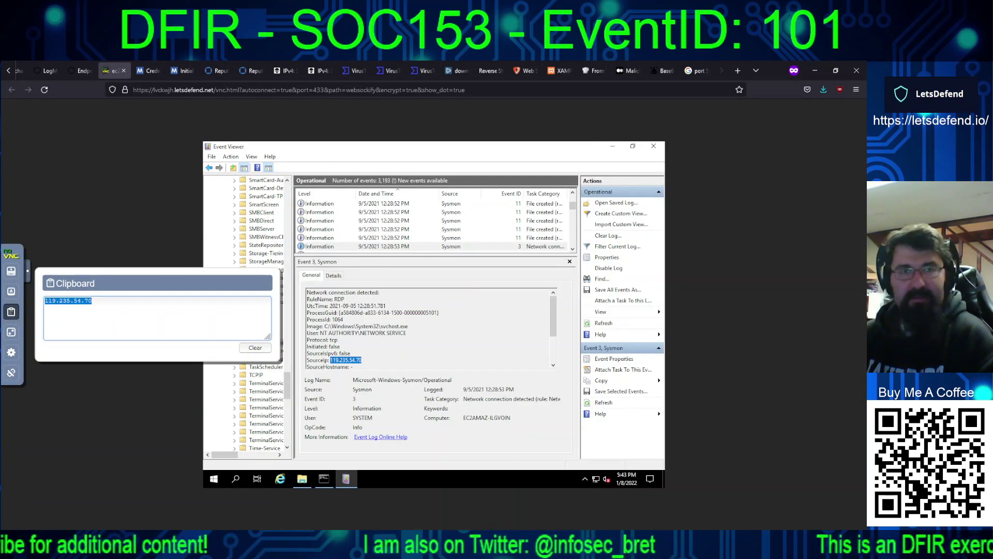
Step: Switch to Cisco Talos and look up the reputation of IP address 119.235.54.70
left_click(248, 70)
triple_click(278, 190)
key("ctrl+v")
key("Return")
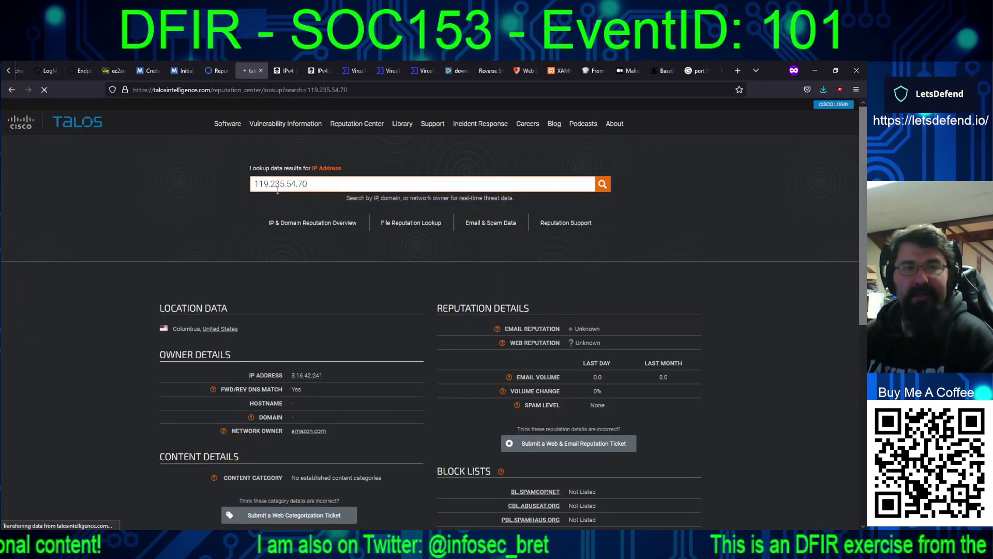
Step: Look up 119.235.54.70 in AlienVault OTX, and check the address's reputation details on Talos
left_click(316, 70)
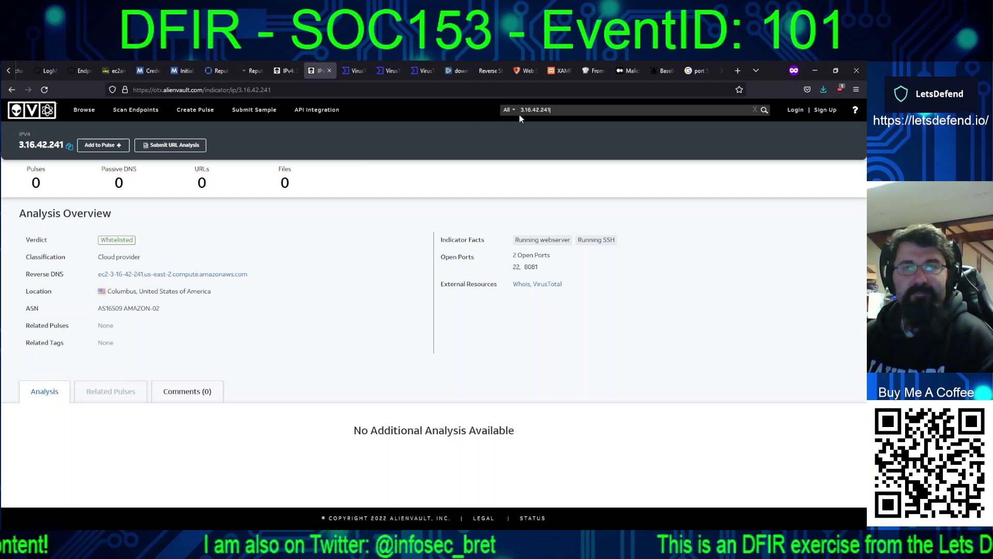
triple_click(535, 109)
key("ctrl+v")
key("Return")
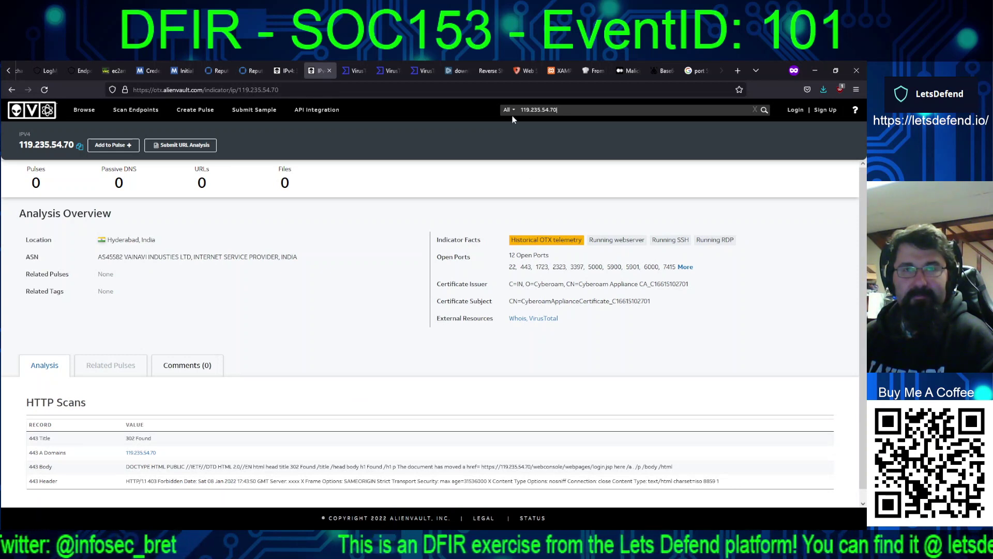
left_click(251, 73)
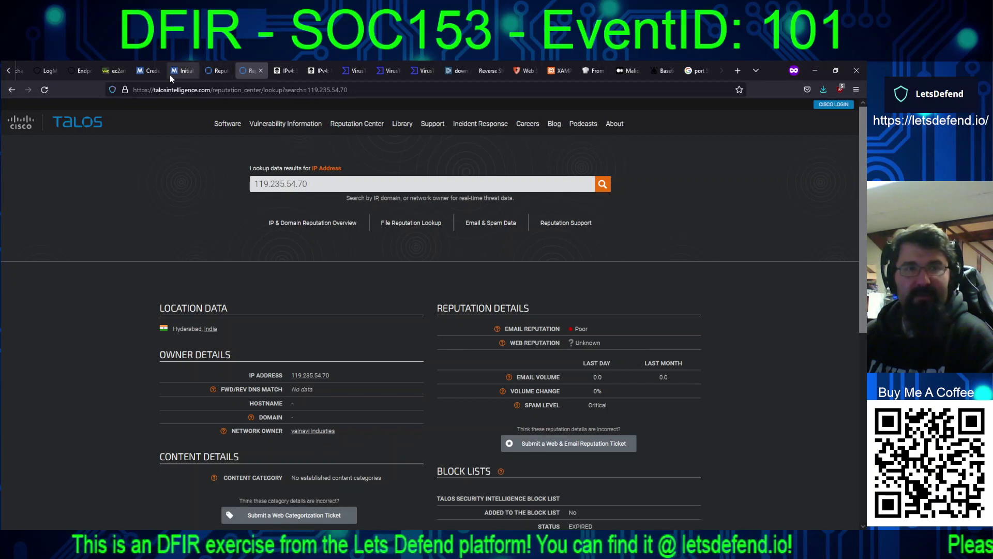
Step: Return to the remote Event Viewer session, close the clipboard, and examine the process creation event logged at 12:28:53 PM
left_click(117, 70)
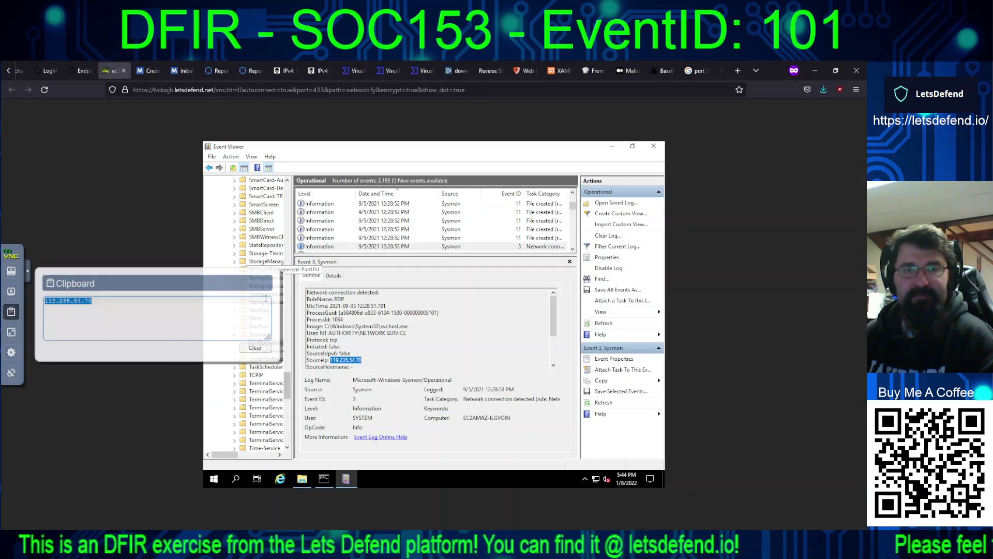
left_click(10, 312)
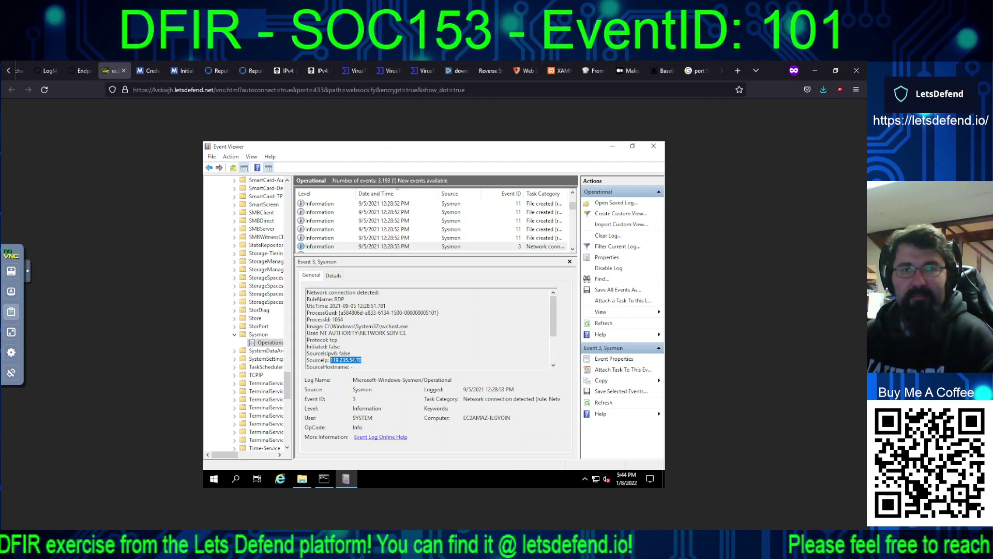
left_click(389, 229)
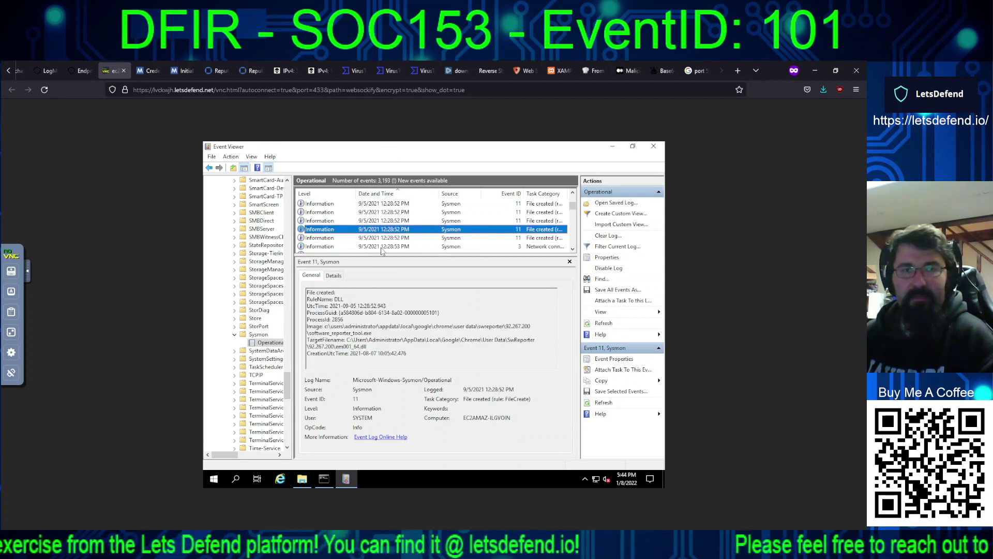
left_click(382, 246)
left_click(382, 251)
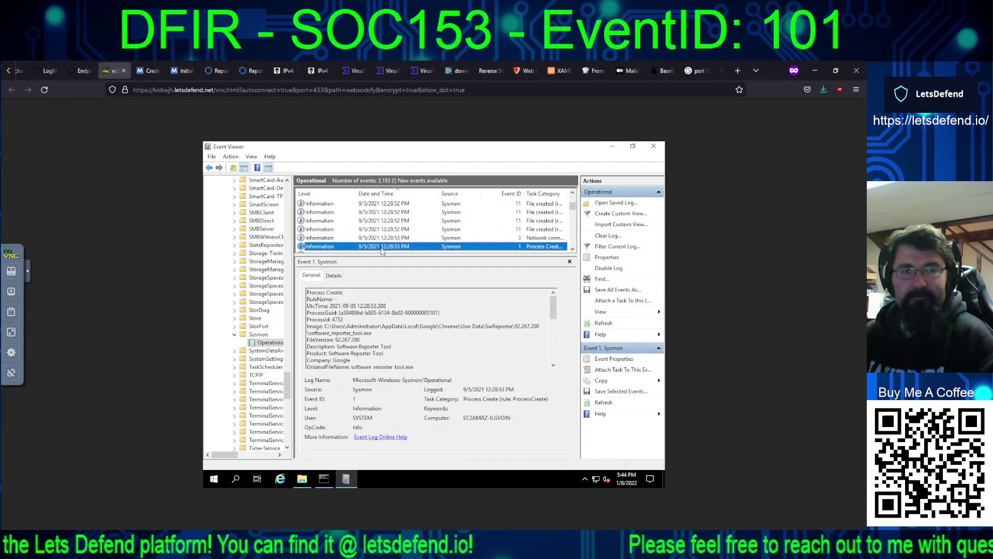
Step: Examine Chrome's DNS query events logged from 12:28:59 PM to 12:29:00 PM, checking the queried names
left_click(382, 250)
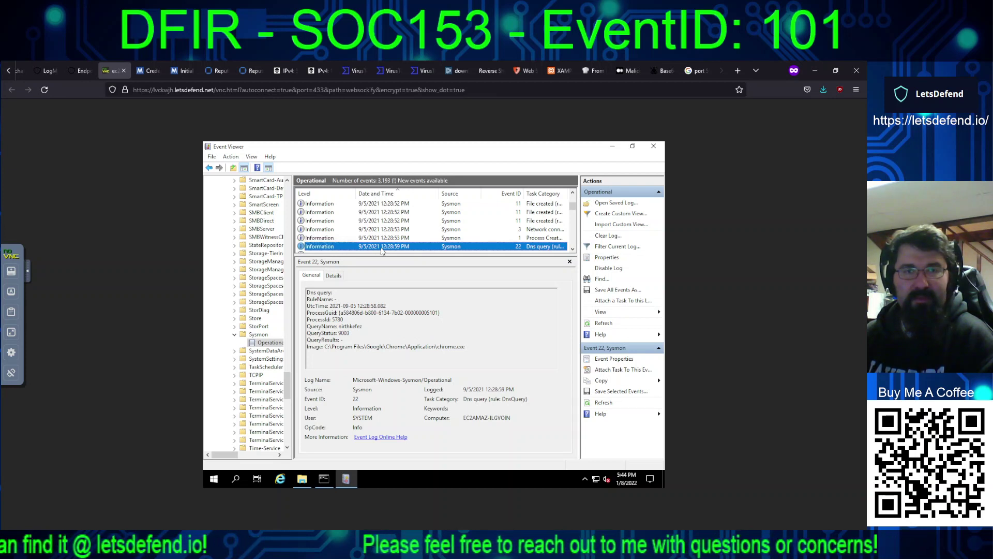
key("Down")
key("Down")
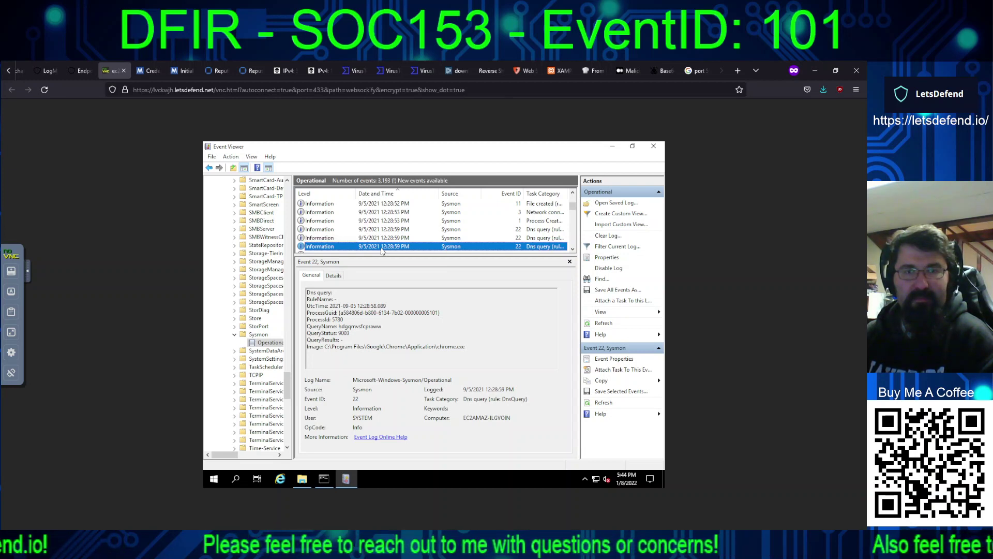
key("Down")
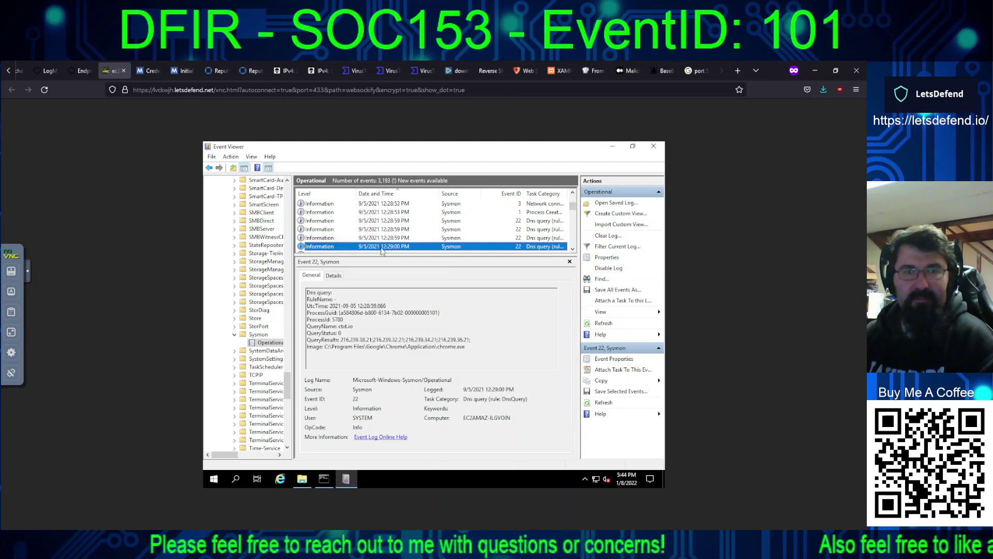
key("Down")
Step: Go through the RDP network connection events logged from 12:29:03 PM to 12:29:23 PM
key("Down")
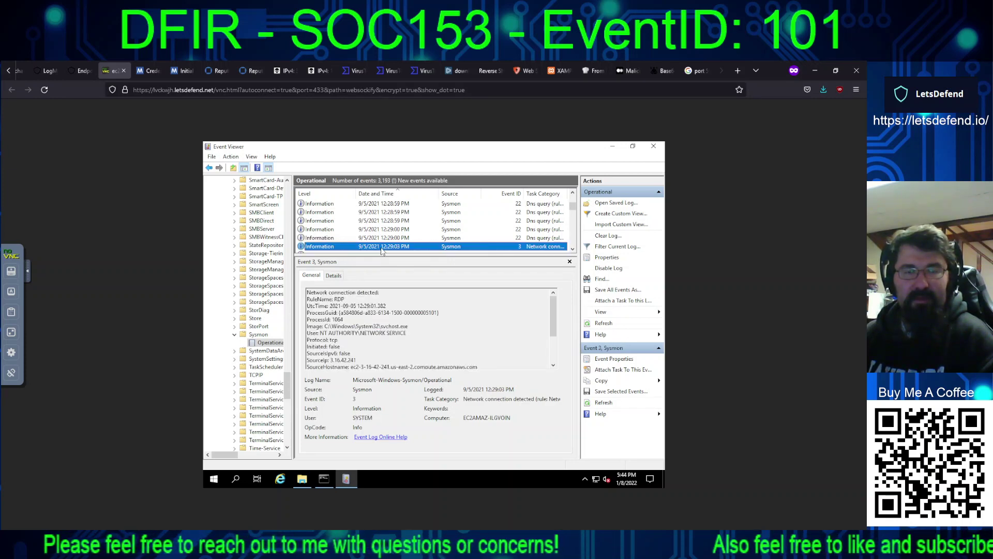
key("Down")
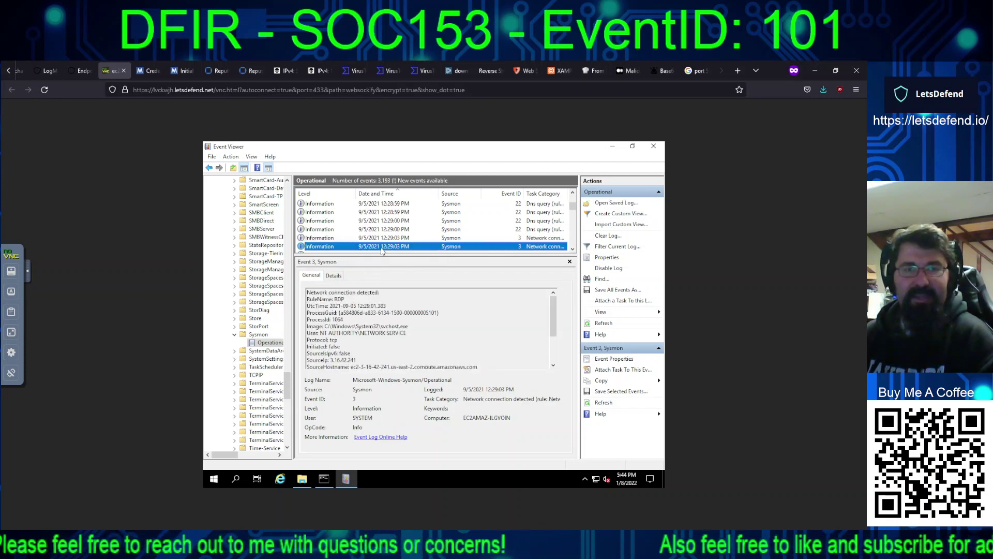
key("Down")
key("Down")
key("Down")
key("Down")
key("Down")
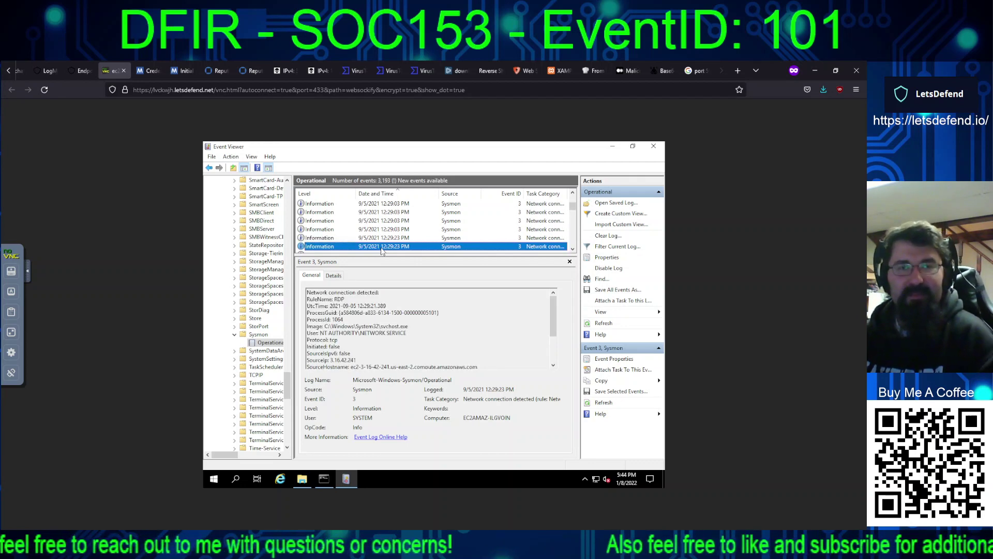
Step: Go through the Sysmon events following 12:29:23 PM up to the process creation event logged at 12:29:58 PM
key("Down")
key("Down")
key("Down")
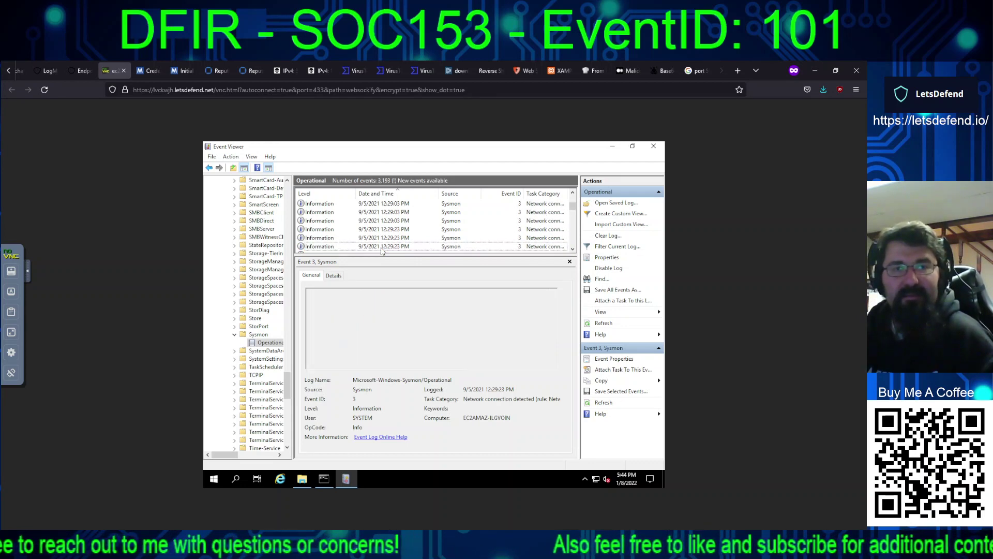
key("Down")
key("Down")
key("Down")
key("Down")
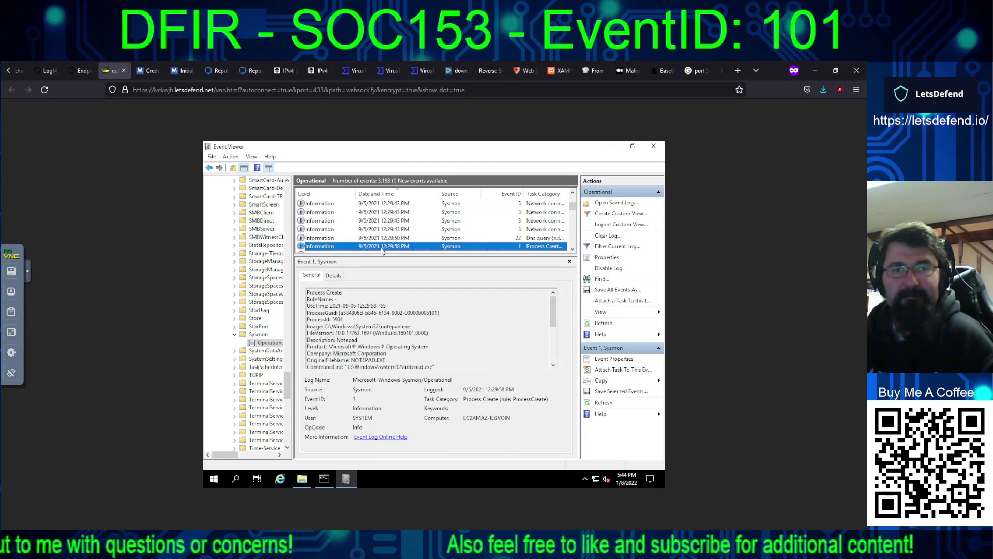
Step: Go through the RDP network connection events logged from 12:30:03 PM to 12:30:23 PM
key("Down")
key("Down")
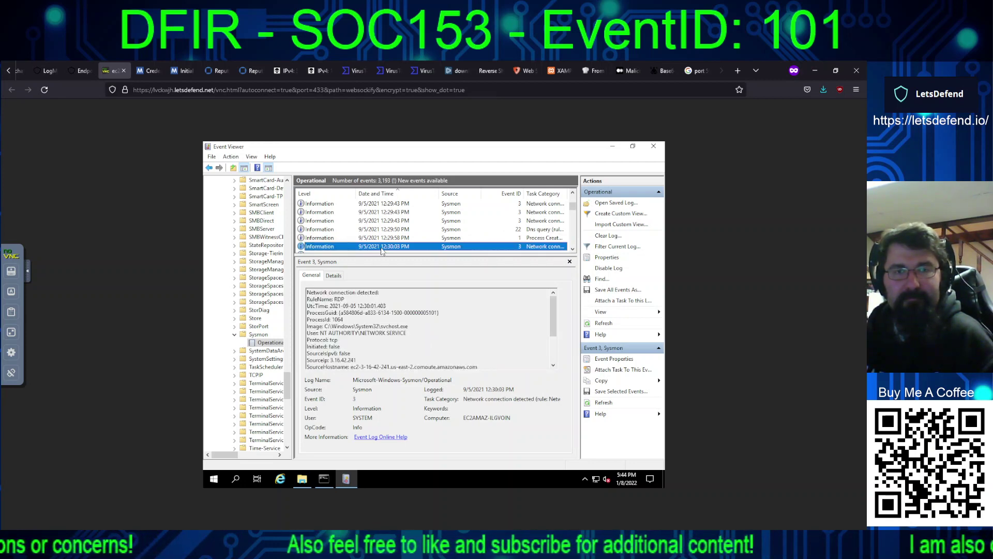
key("Down")
key("Down")
key("Down")
key("Down")
key("Down")
key("Down")
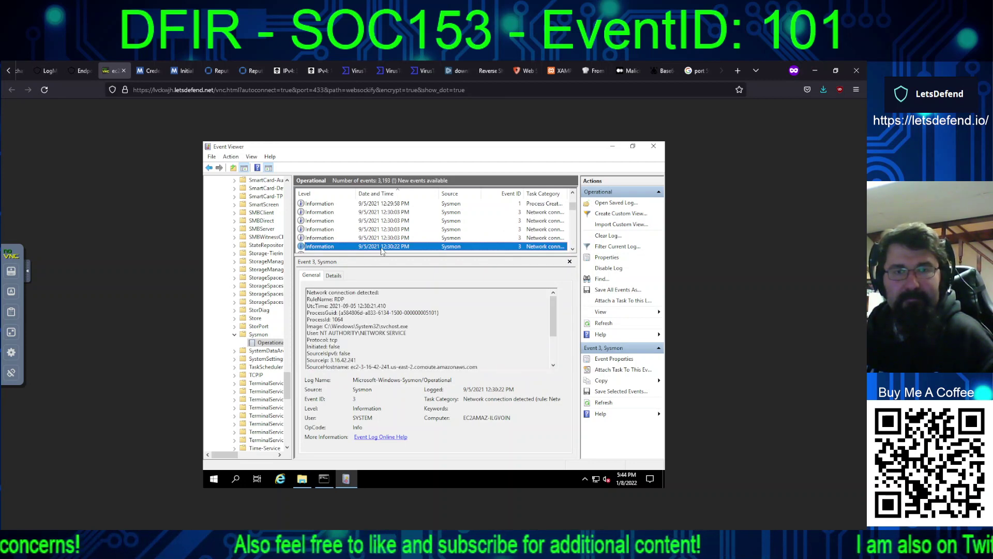
Step: Examine the two file creation events logged at 12:30:34 PM, checking the creating process and target file name
key("Down")
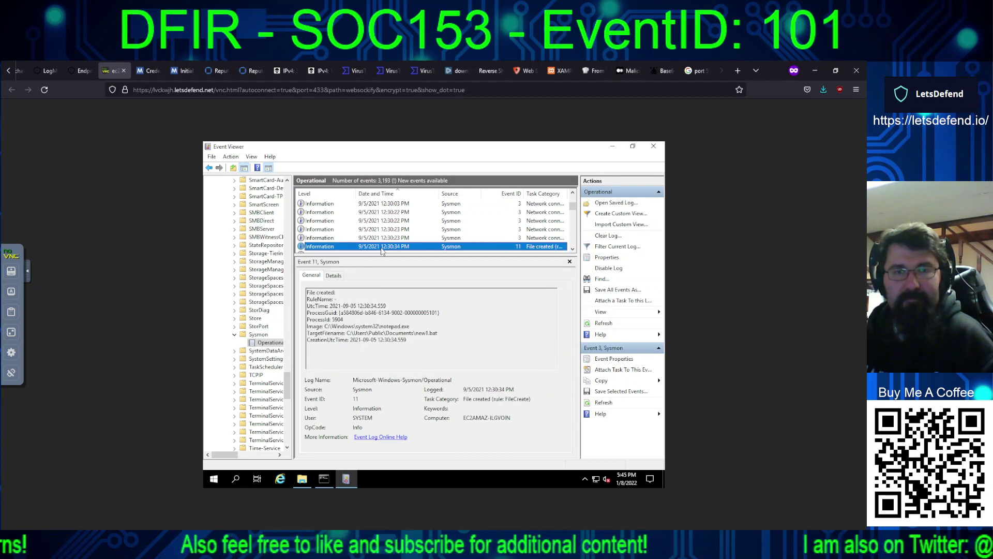
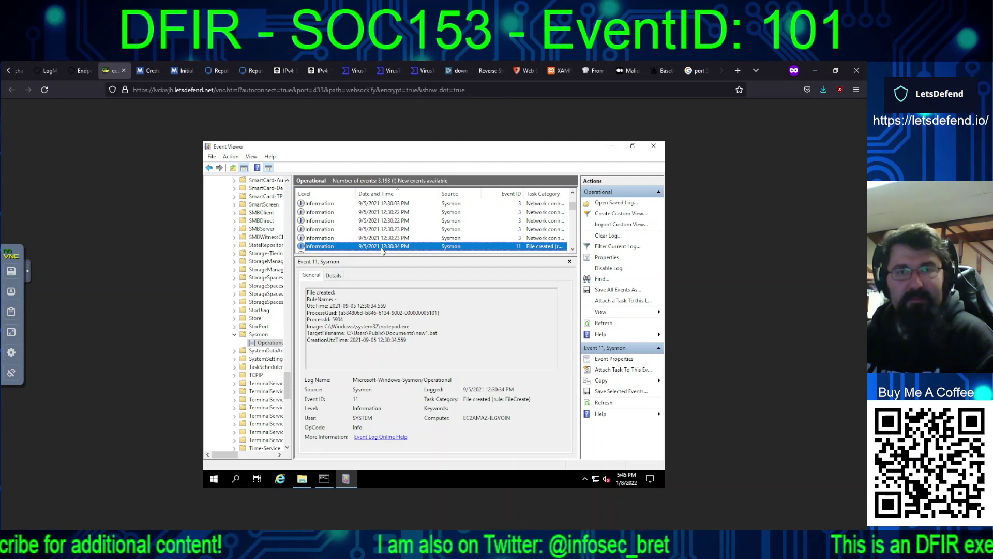
key("Up")
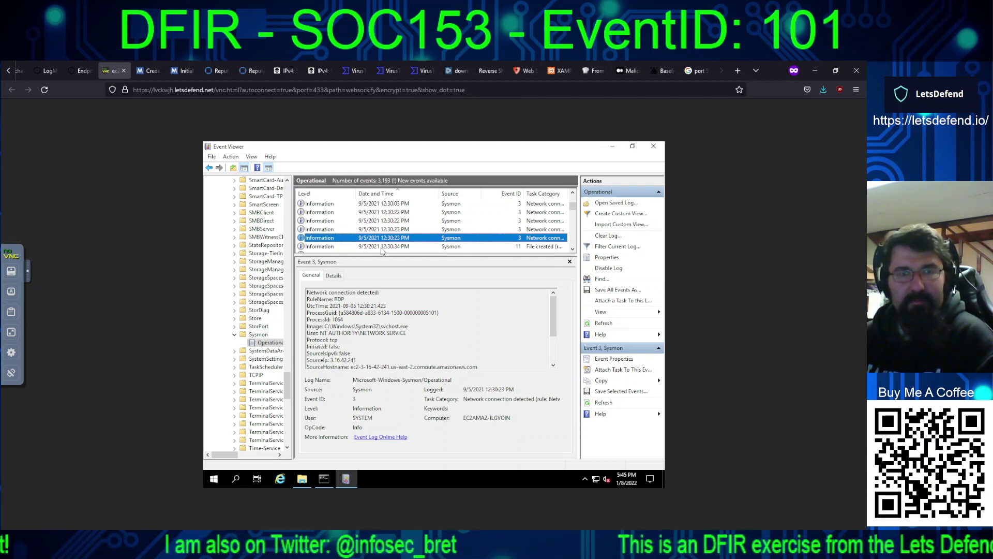
left_click(382, 247)
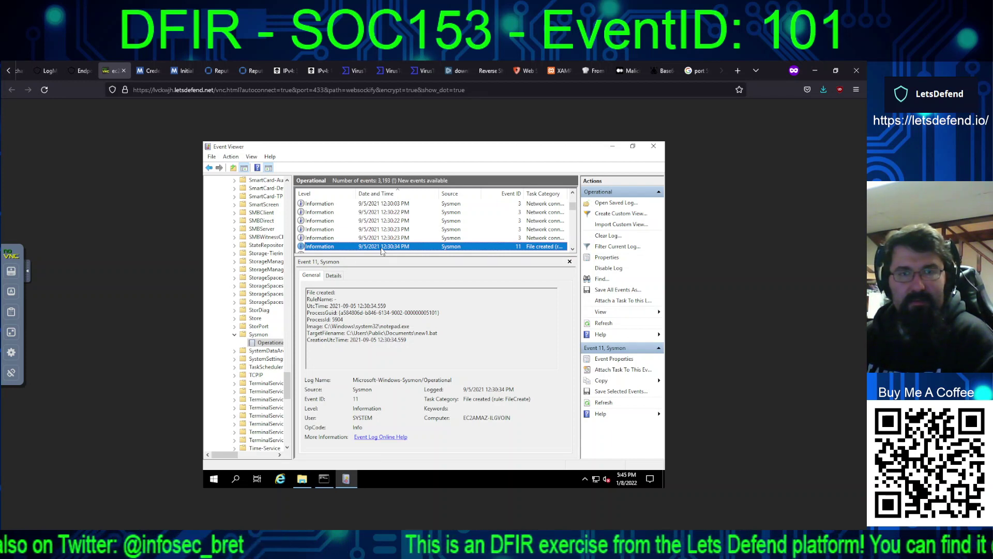
key("Down")
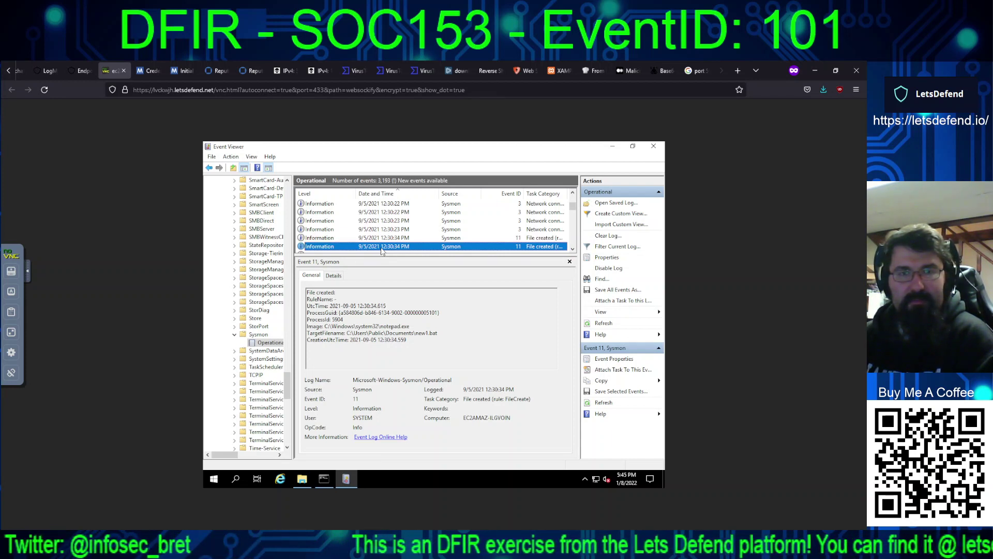
Step: Go through the process termination events at 12:30:40 PM and the RDP connection events from 12:30:42 PM to 12:31:03 PM
key("Down")
key("Down")
key("Down")
key("Down")
key("Down")
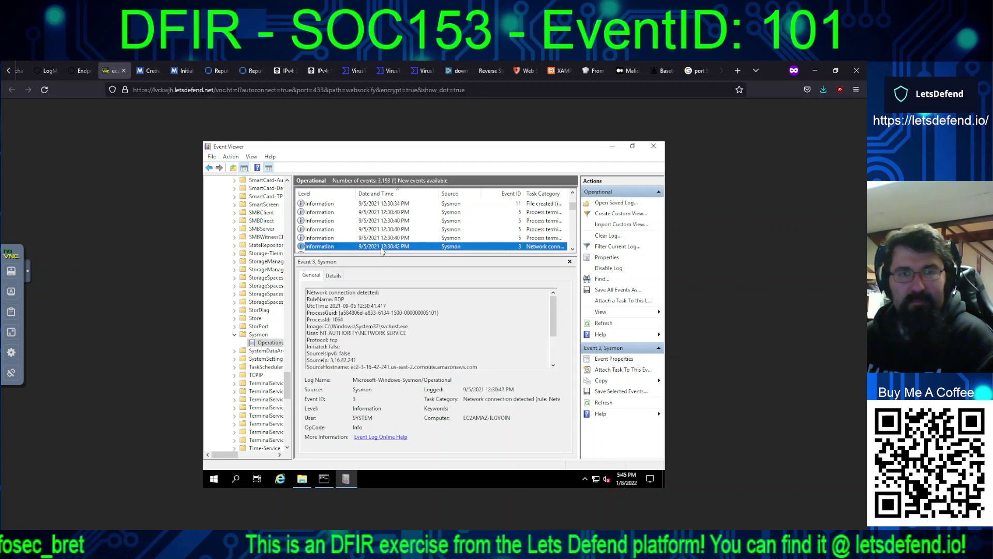
key("Down")
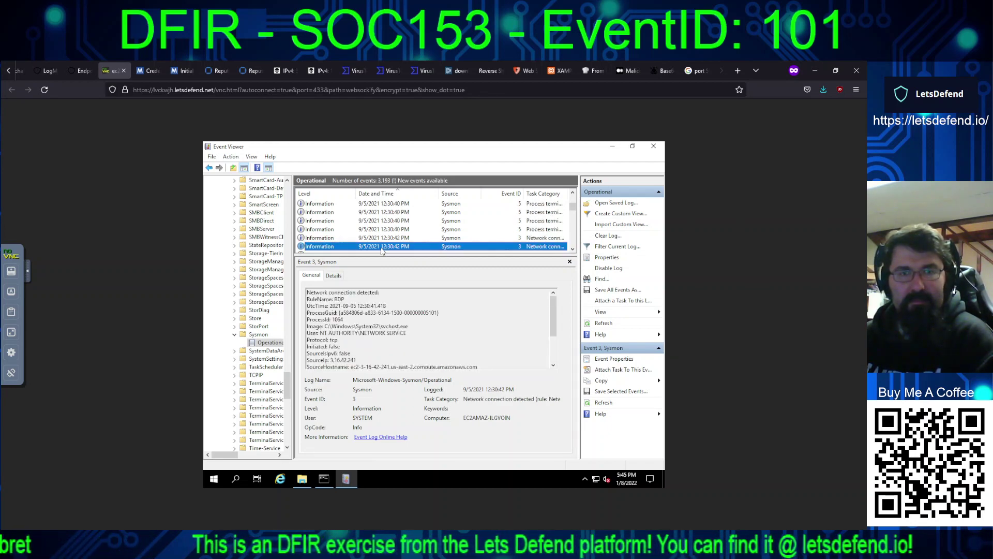
key("Down")
key("Down")
key("Down")
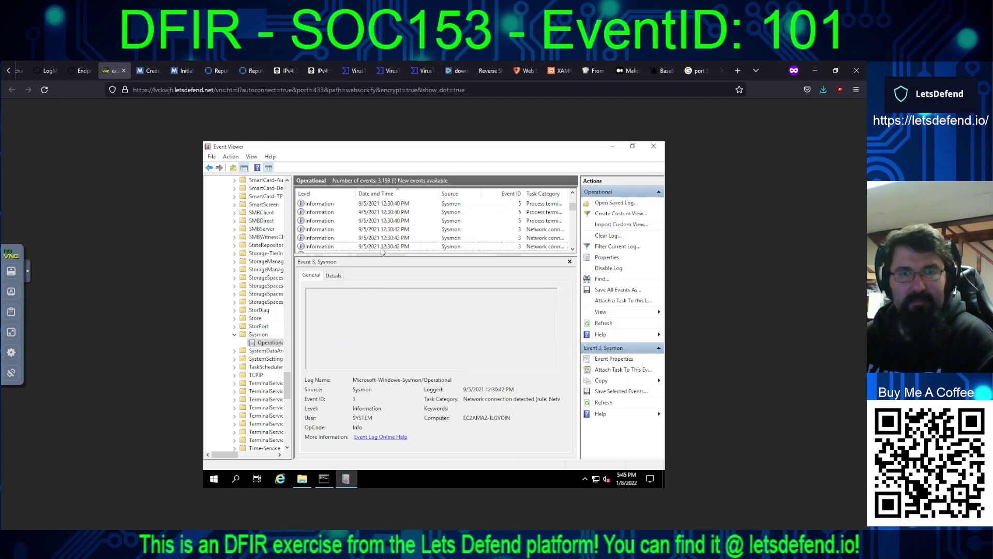
key("Down")
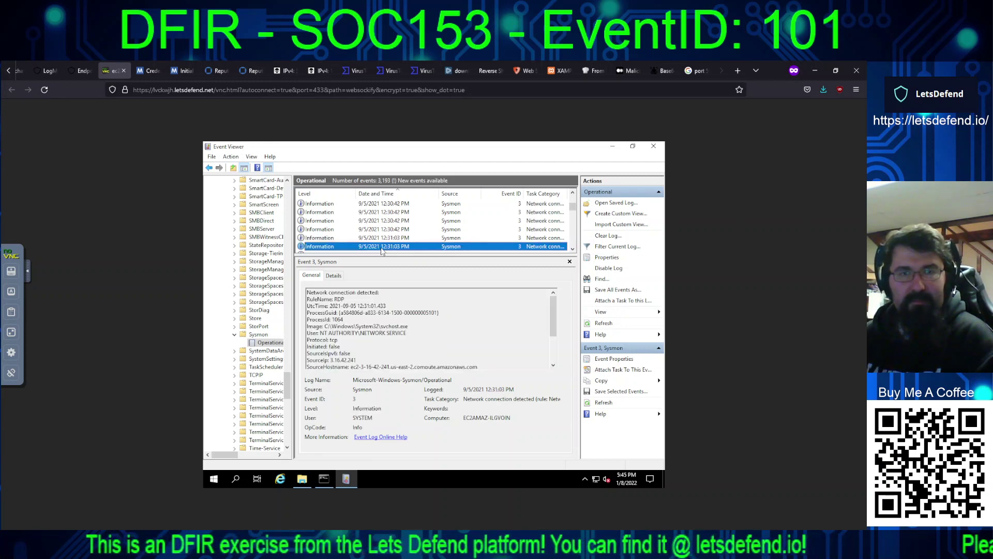
key("Down")
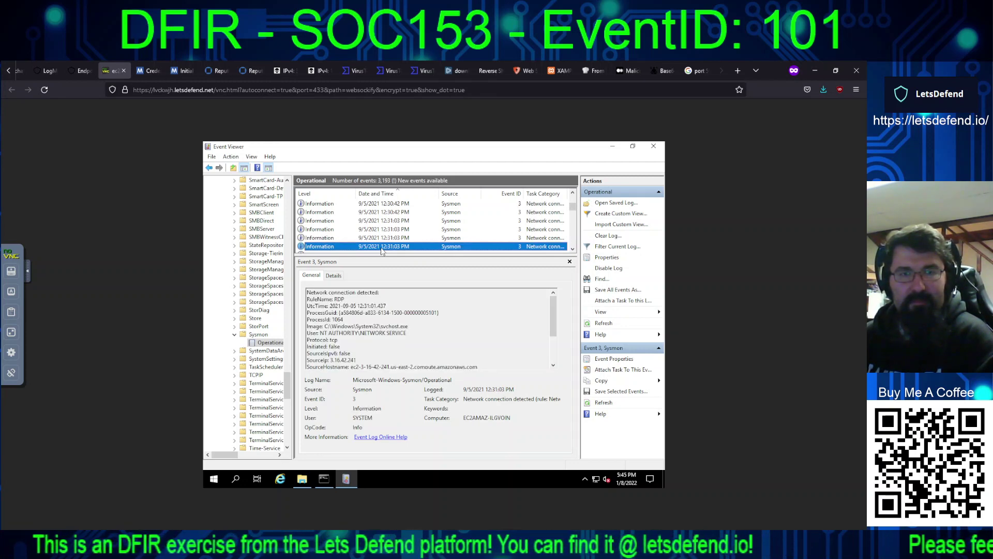
Step: Examine the process creation events logged at 12:31:03 PM and 12:31:21 PM, checking their images and command lines
key("Down")
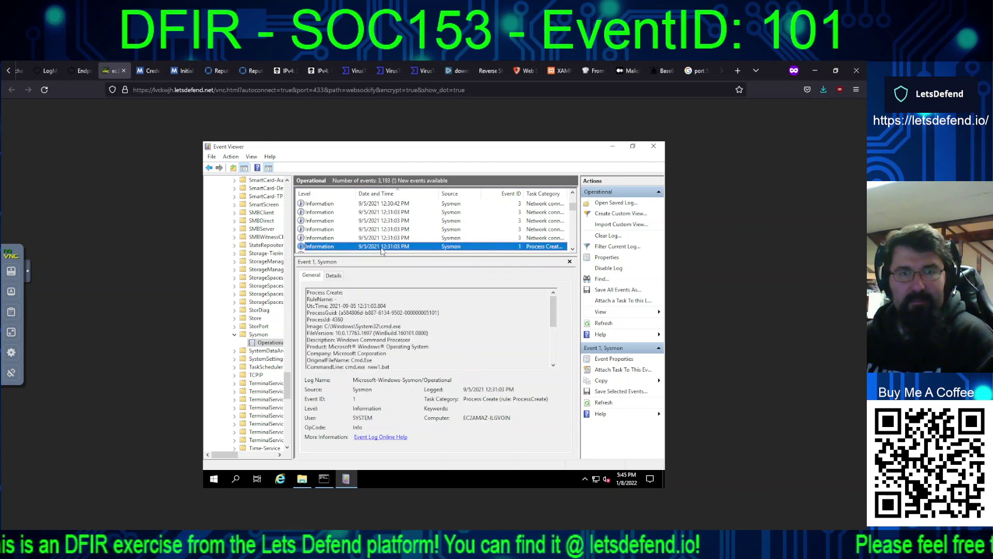
key("Down")
key("Down")
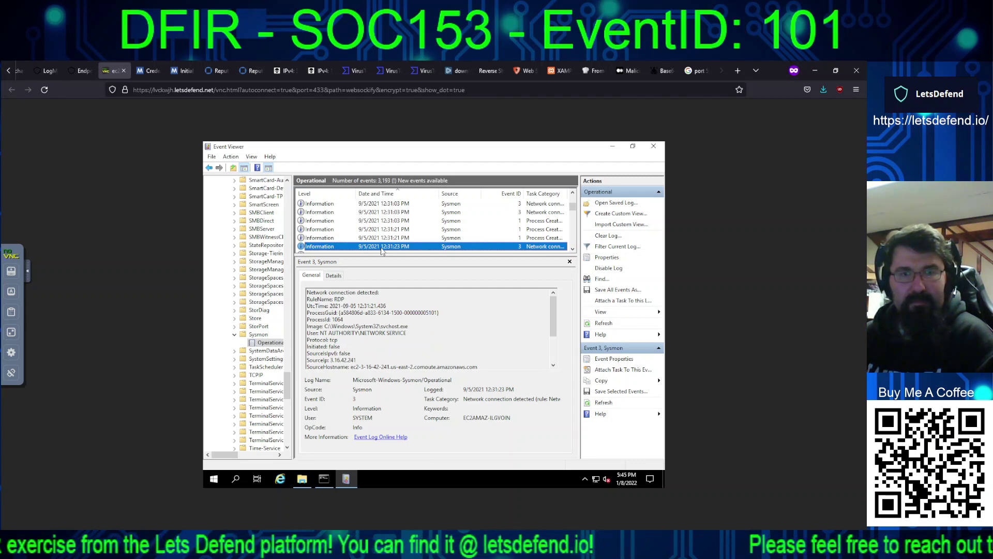
key("Down")
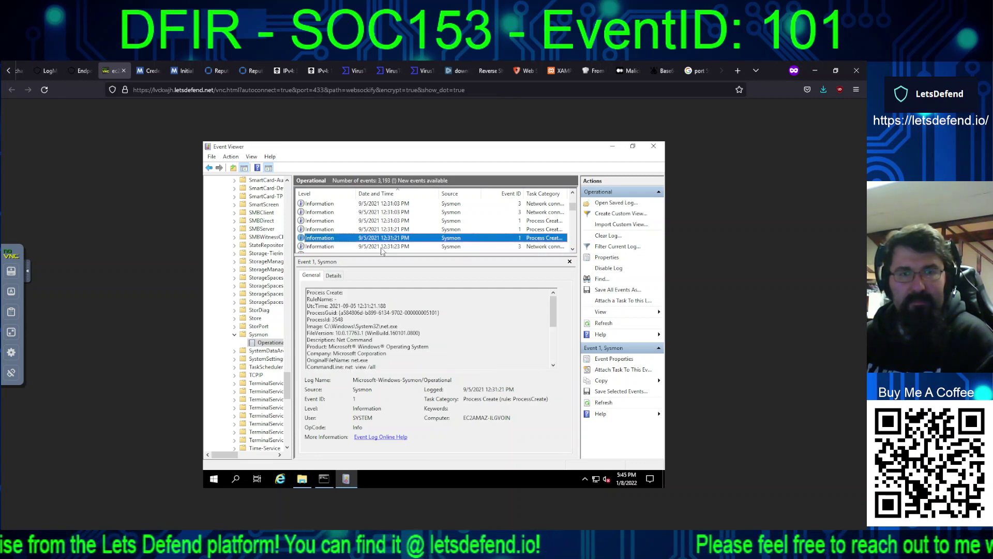
key("Down")
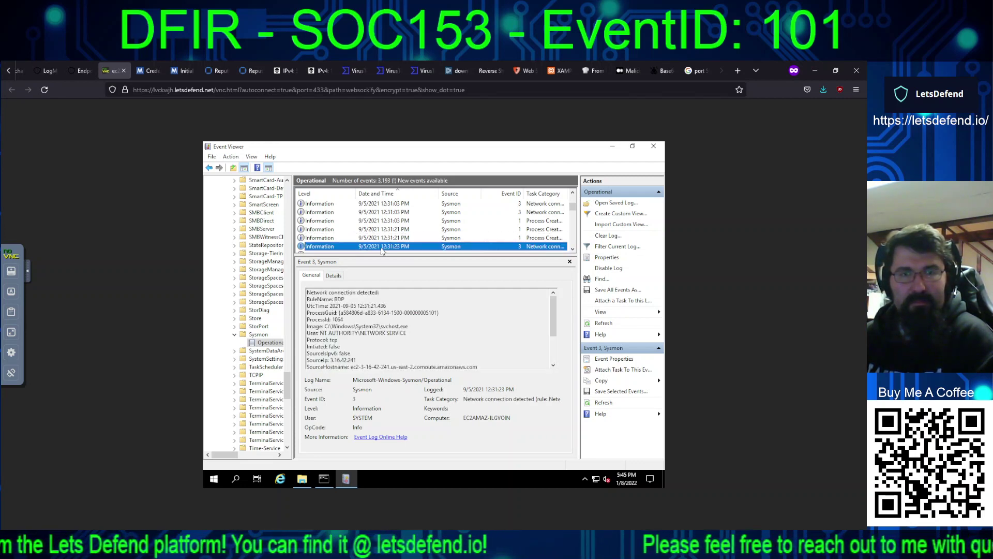
Step: Pass the 12:31:23 PM connection events and compare the command lines of the two process creation events at 12:31:33 PM
key("Down")
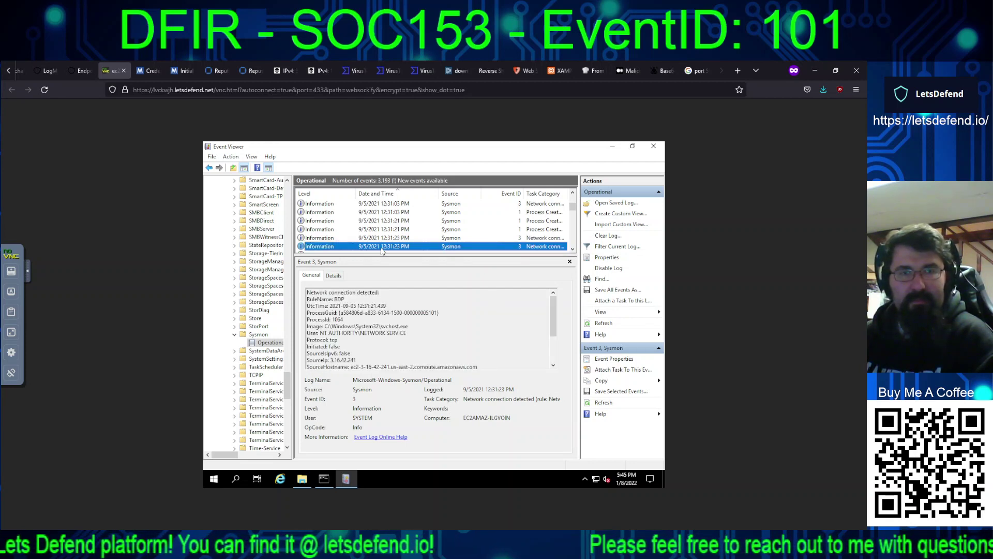
key("Down")
key("Down")
key("Down")
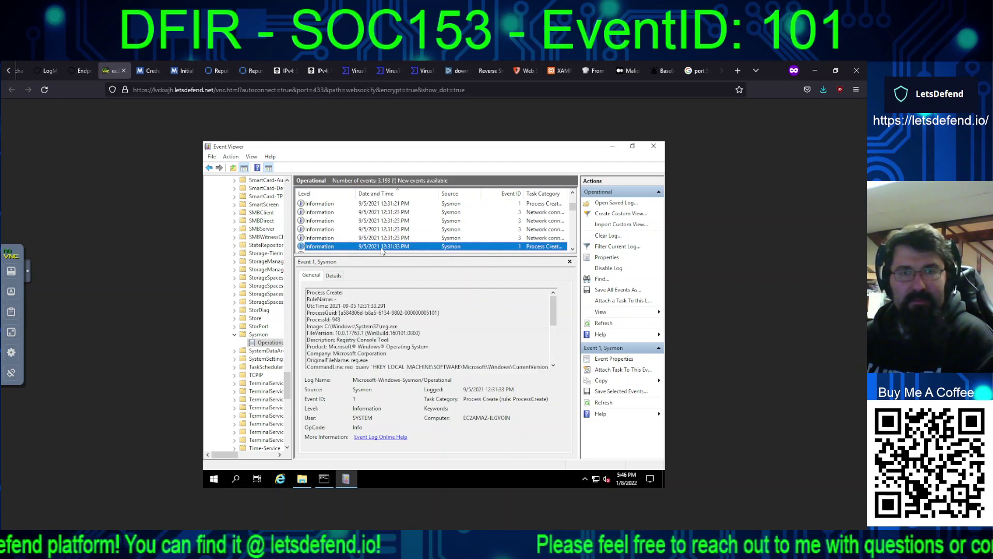
key("Down")
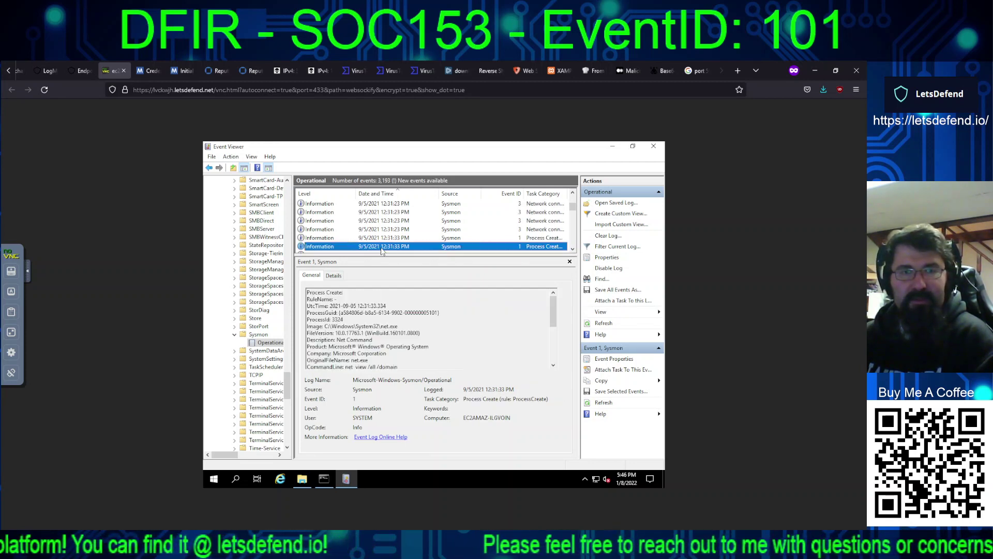
key("Up")
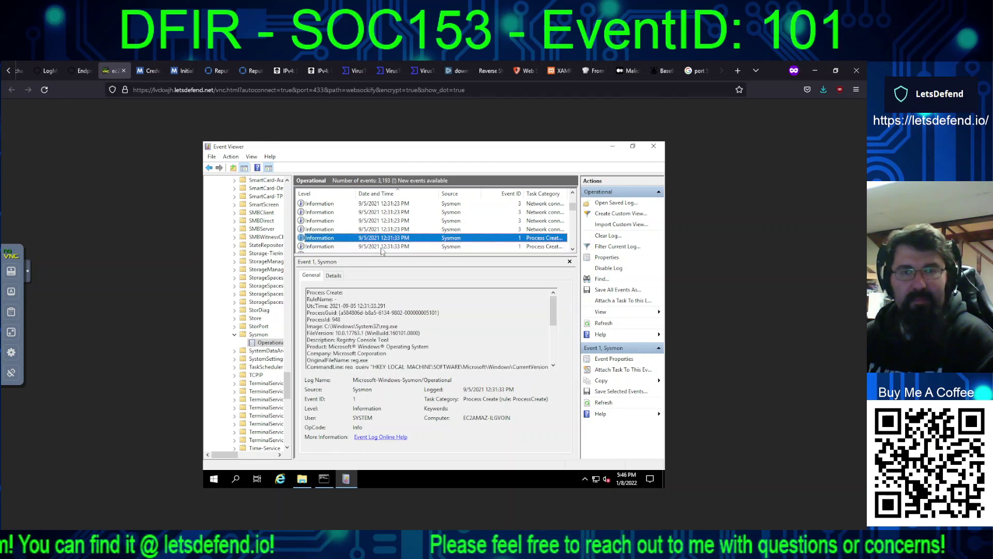
key("Down")
Step: Go through the 12:31:43 PM RDP connections and examine the first process creation events at 12:31:45 PM for their command lines
key("Down")
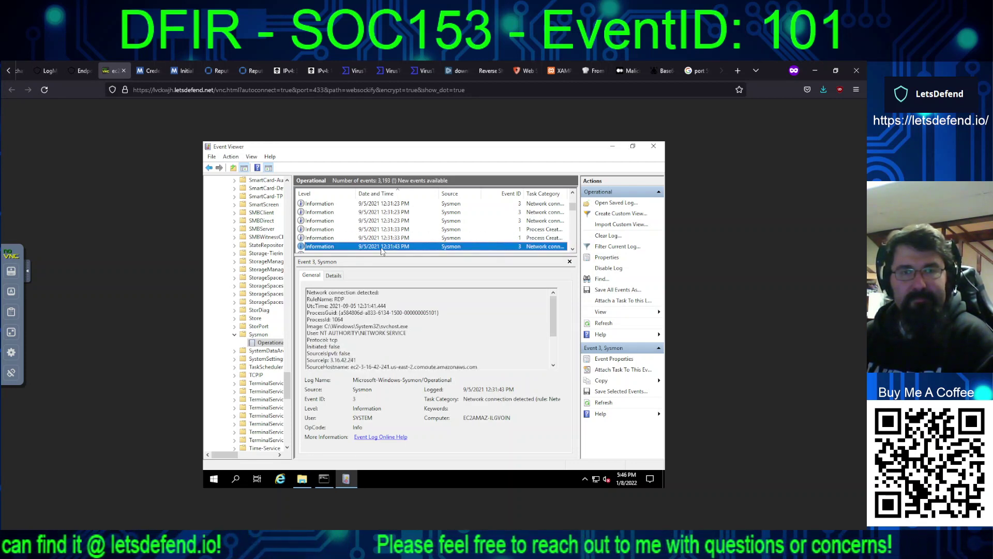
key("Down")
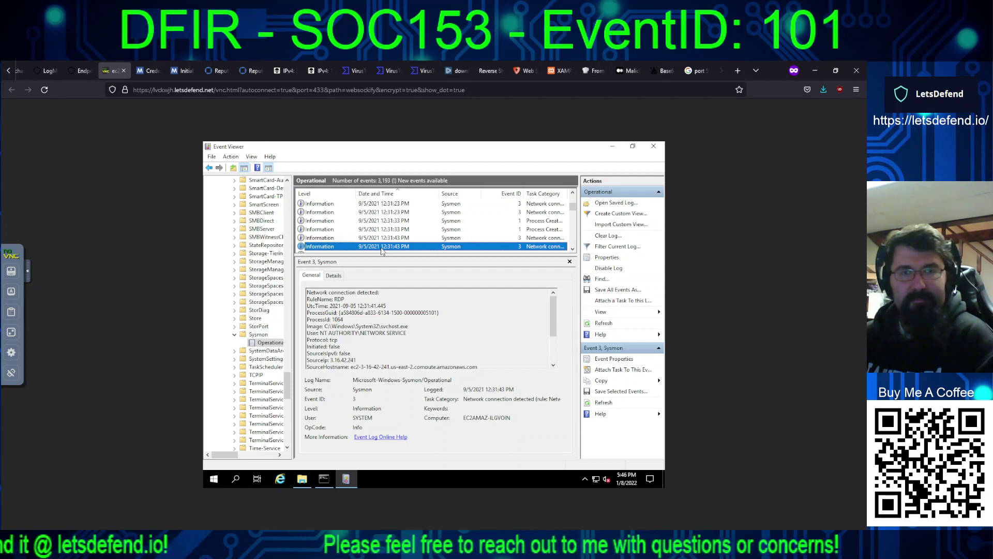
key("Down")
key("Down")
key("Down")
key("Down")
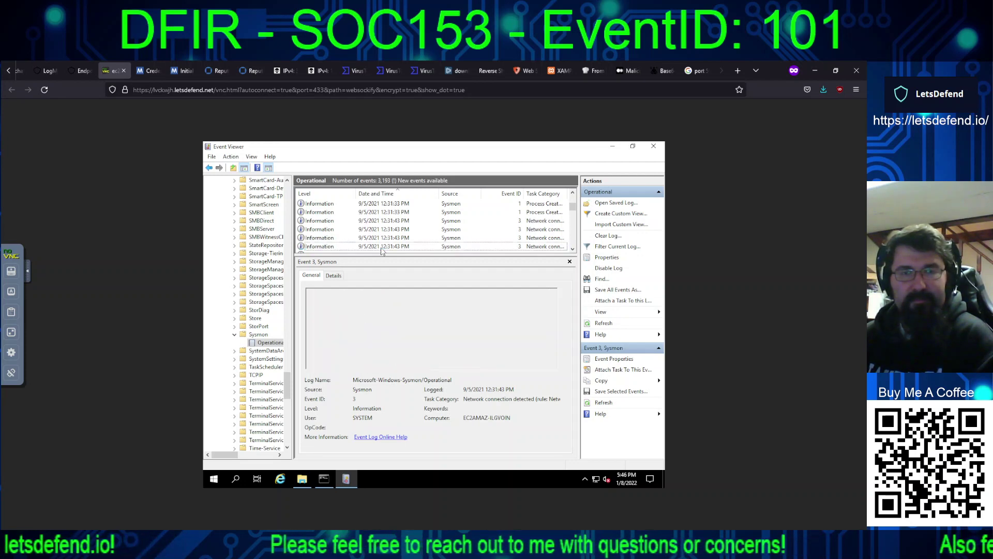
key("Down")
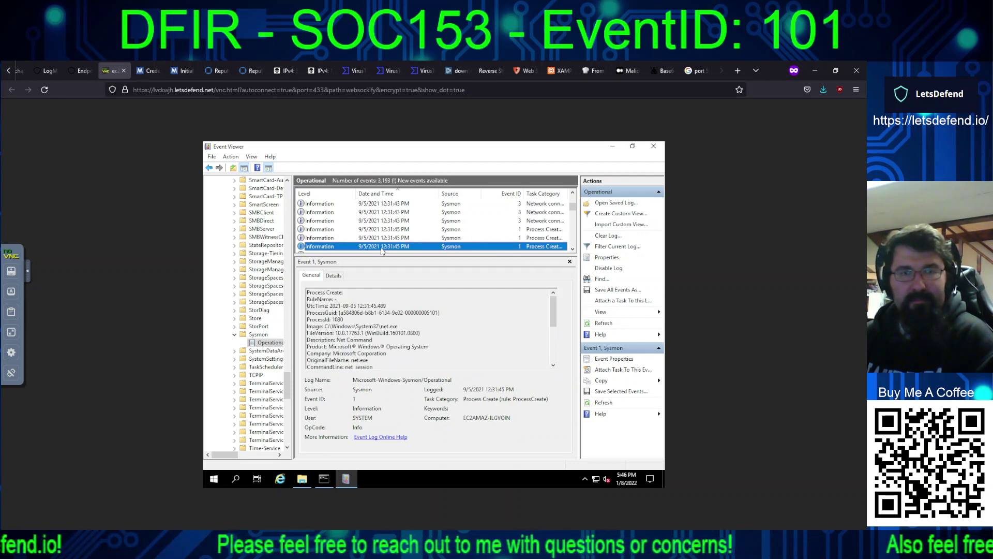
key("Up")
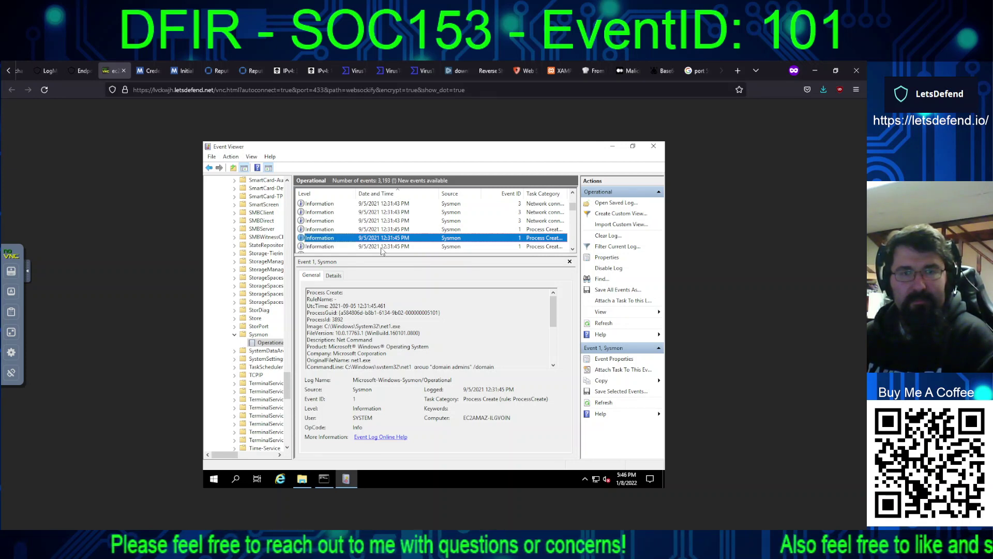
key("Down")
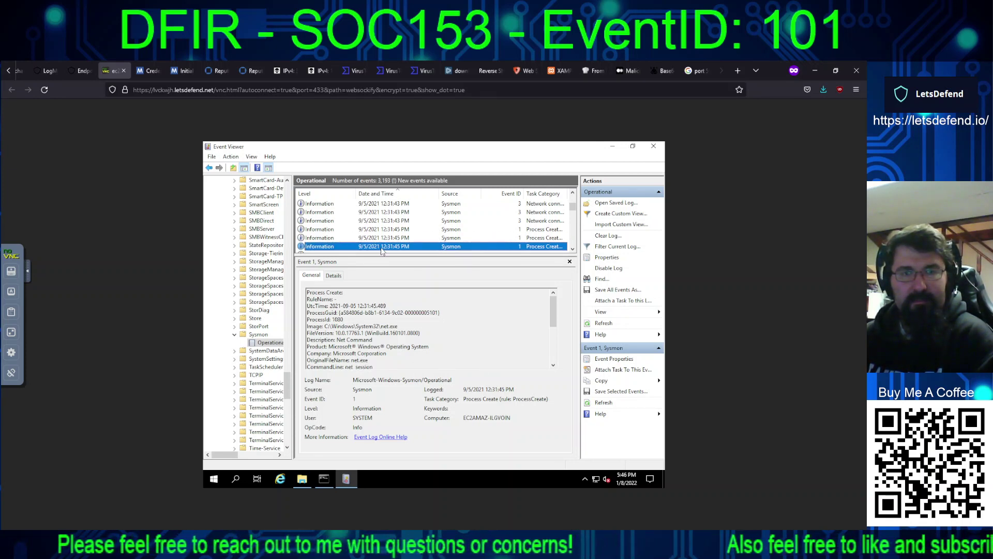
Step: Examine the remaining process creation events from 12:31:45 PM through 12:31:47 PM, checking each image and command line
key("Down")
key("Down")
key("Down")
key("Down")
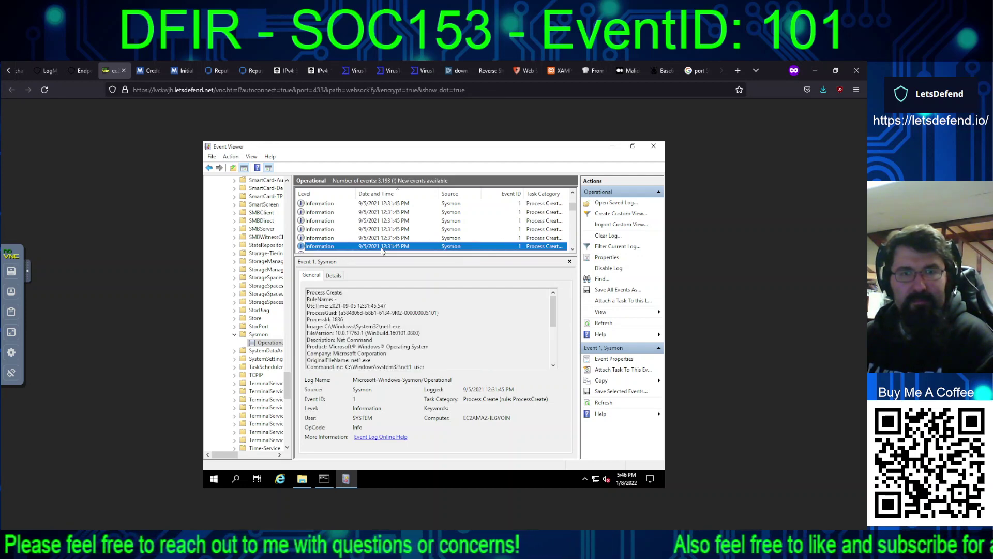
key("Down")
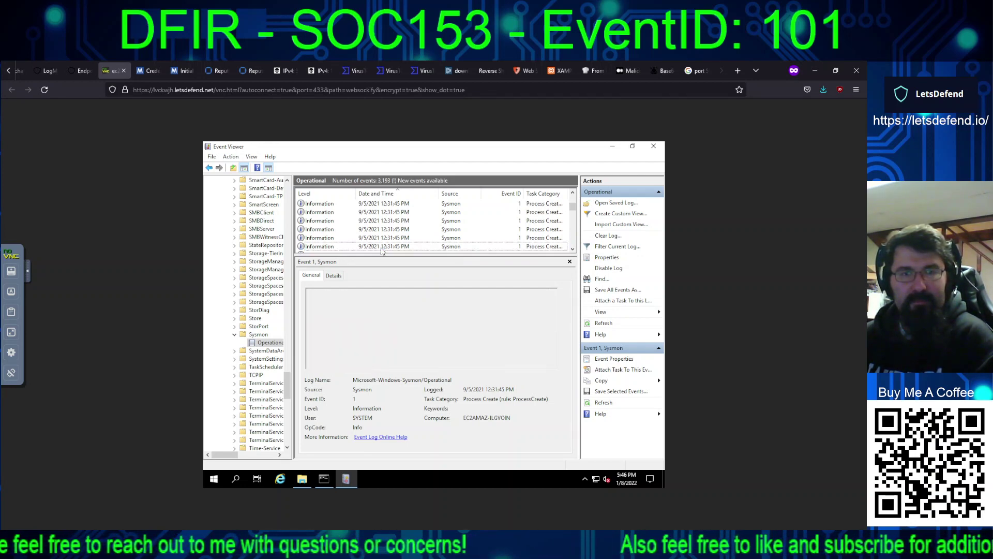
key("Down")
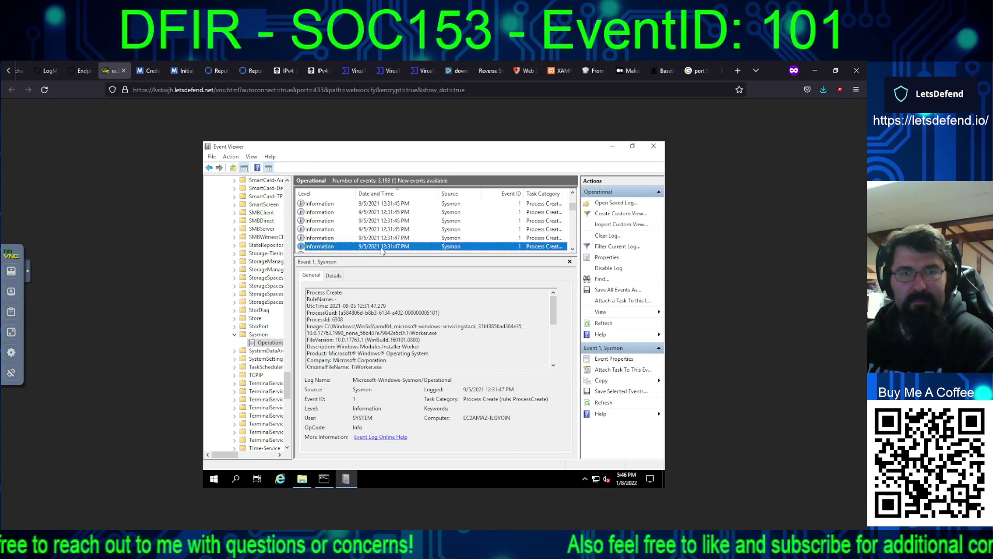
Step: Examine the process creation events logged at 12:31:50 PM, checking each image and command line
key("Down")
key("Down")
key("Down")
key("Down")
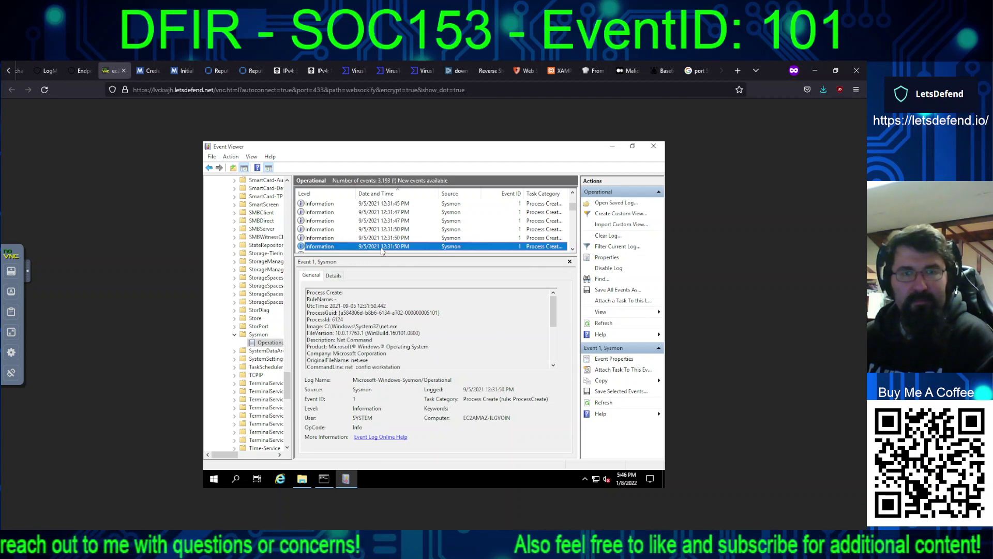
key("Down")
key("Down")
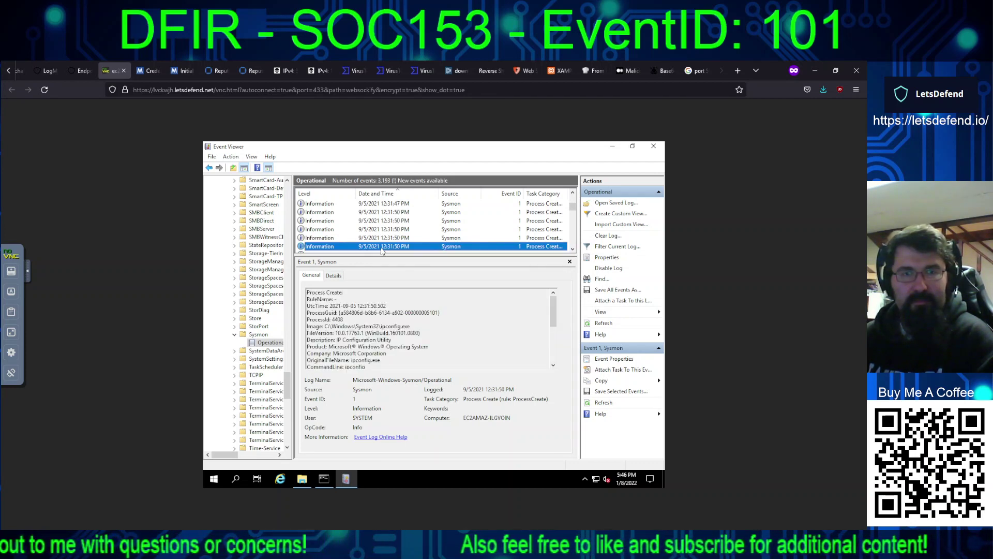
key("Down")
key("Down")
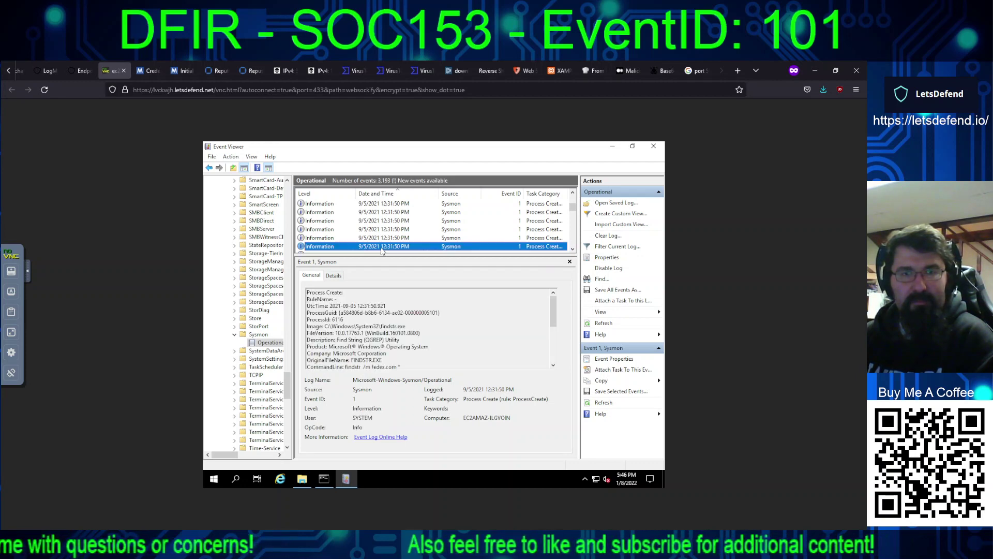
key("Down")
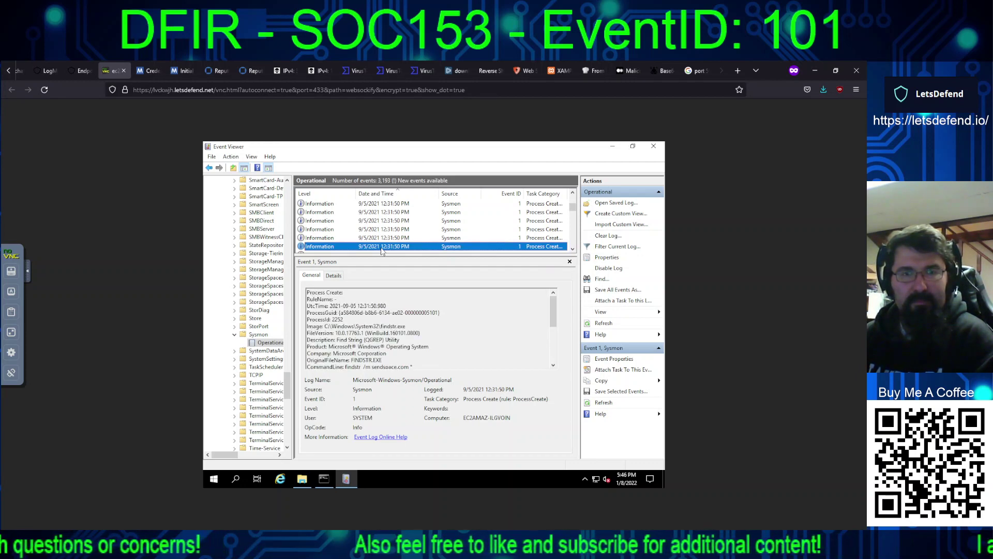
Step: Go through the first process creation events logged at 12:31:51 PM and compare the findstr search strings in their command lines
key("Down")
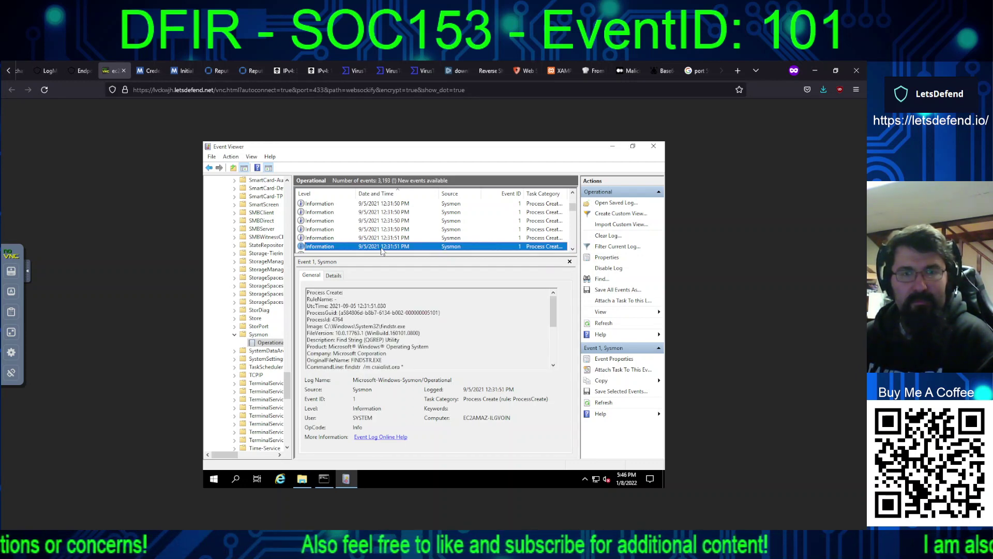
key("Down")
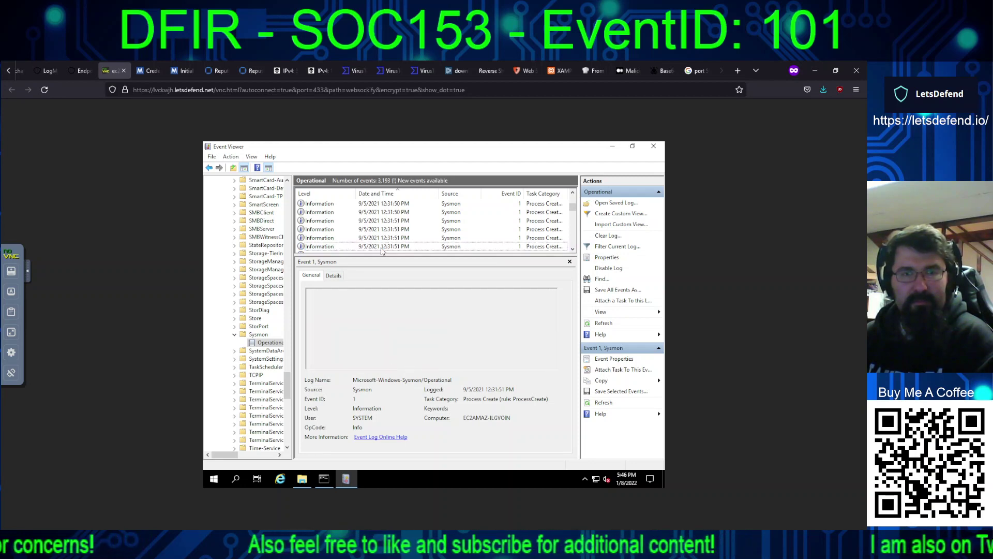
key("Down")
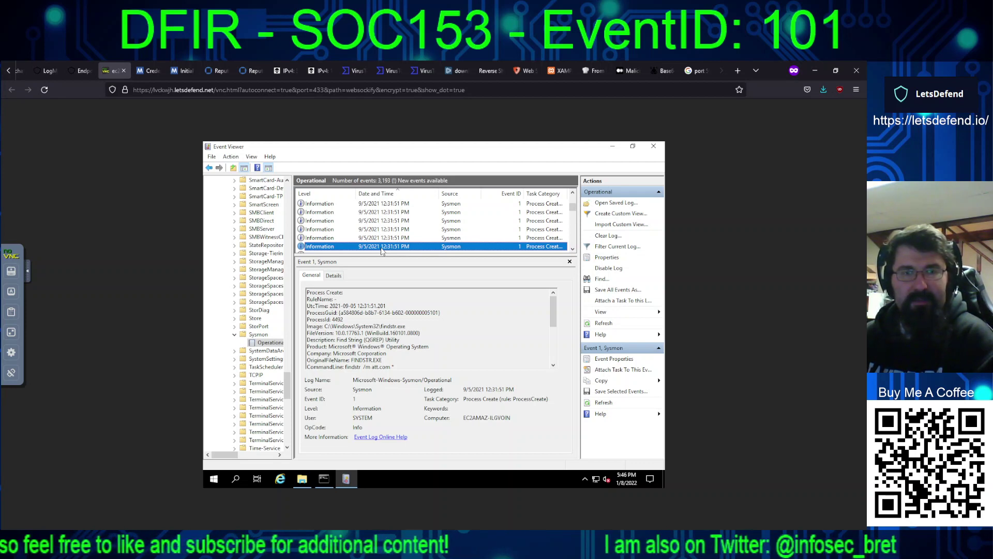
key("Down")
key("Down")
key("Down")
key("Down")
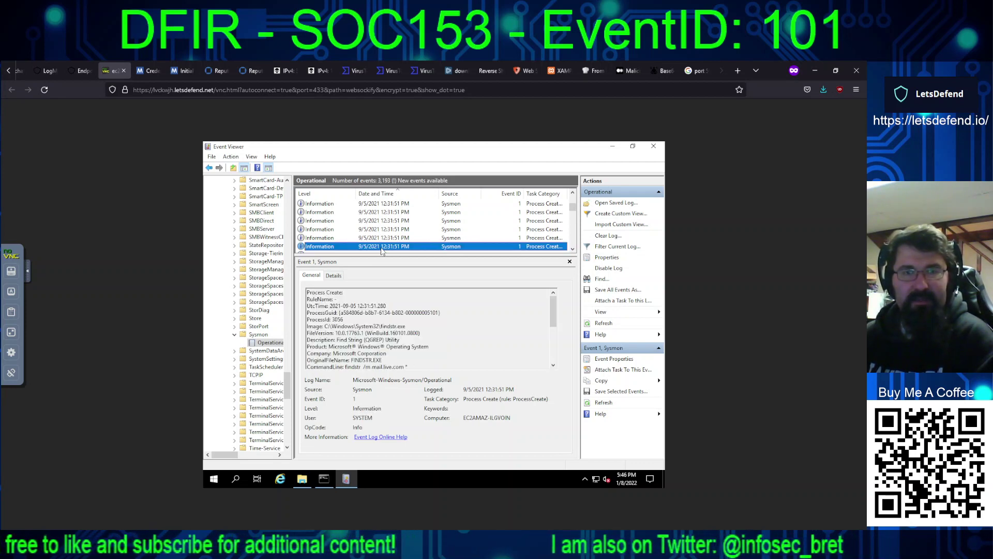
key("Down")
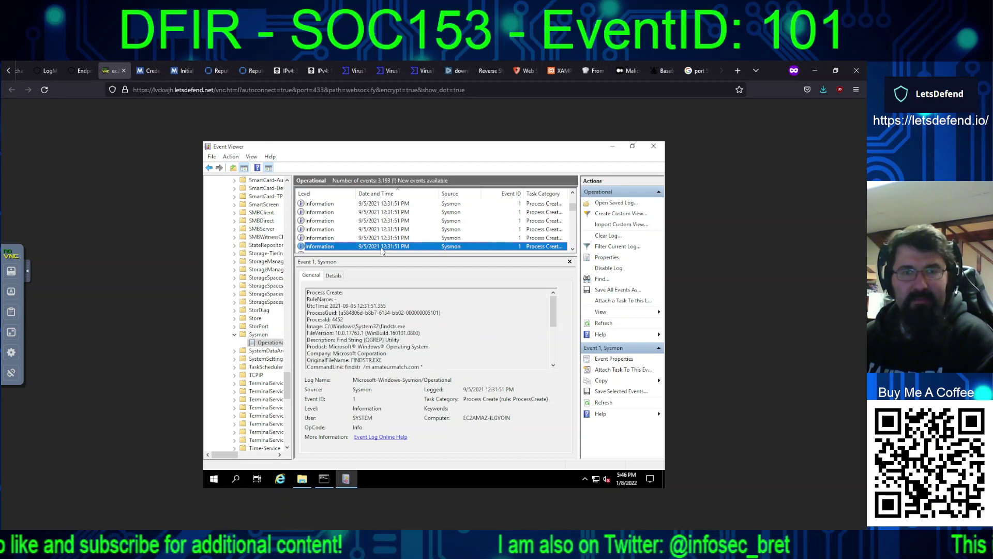
key("Down")
key("Down")
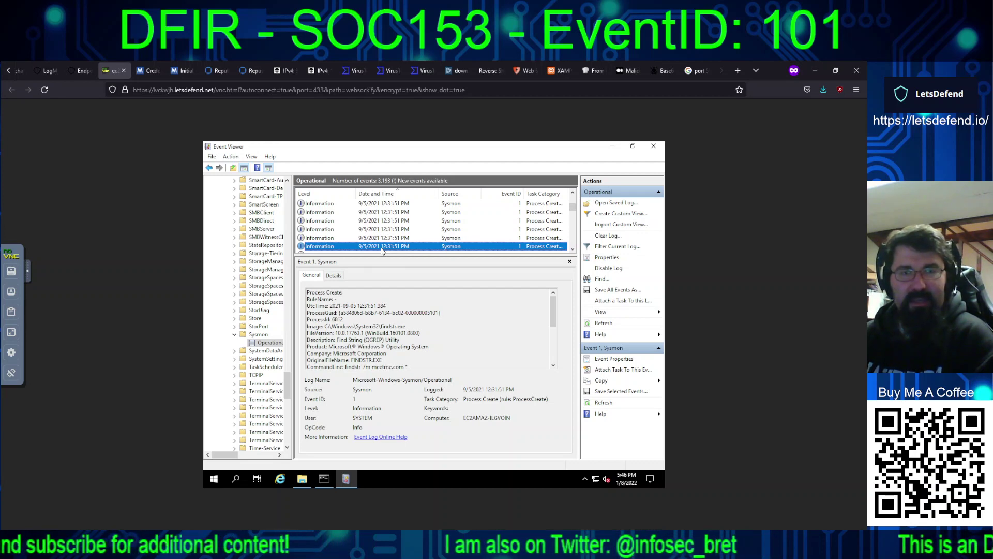
key("Down")
key("Down")
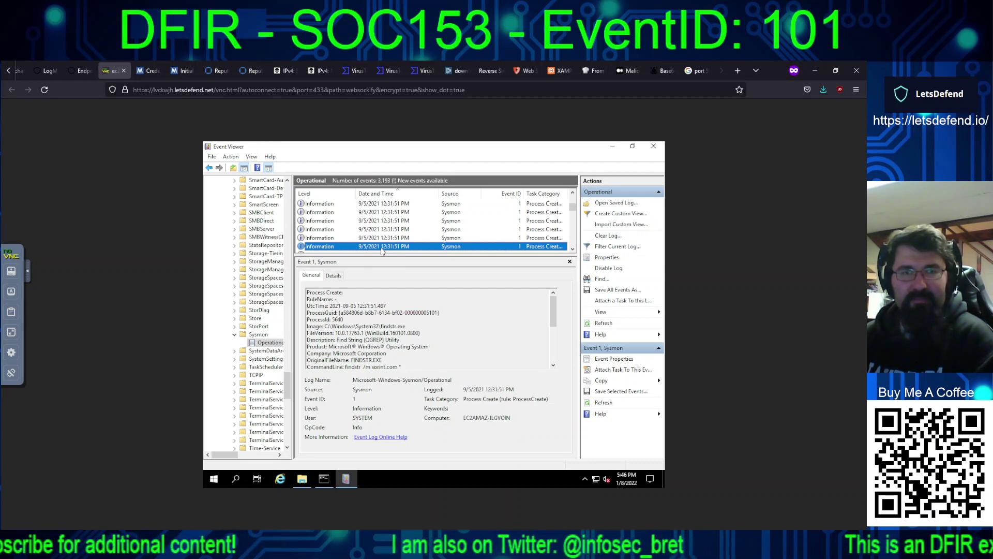
Step: Check the findstr command lines in the remaining process creation events logged at 12:31:51 PM
key("Down")
key("Down")
key("Down")
key("Down")
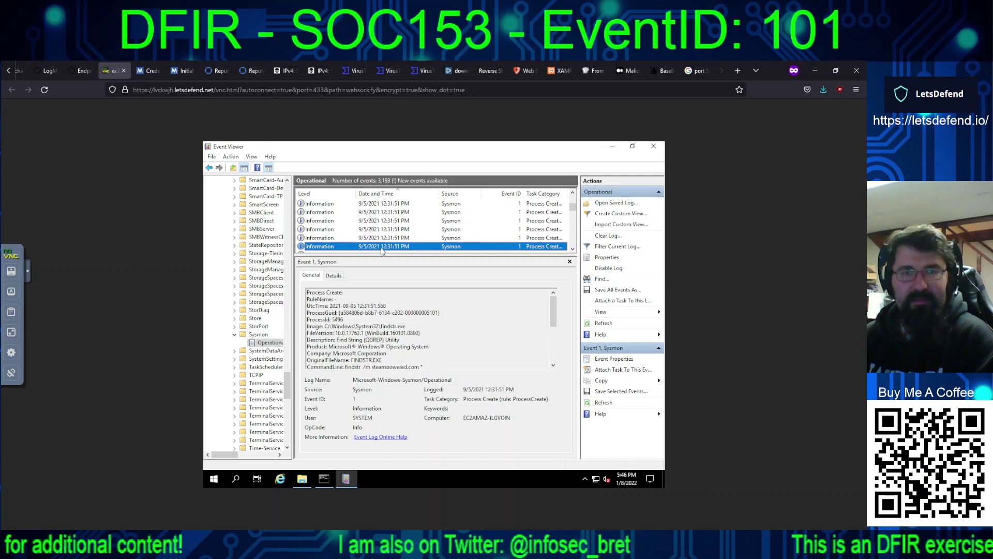
key("Down")
key("Down")
key("Down")
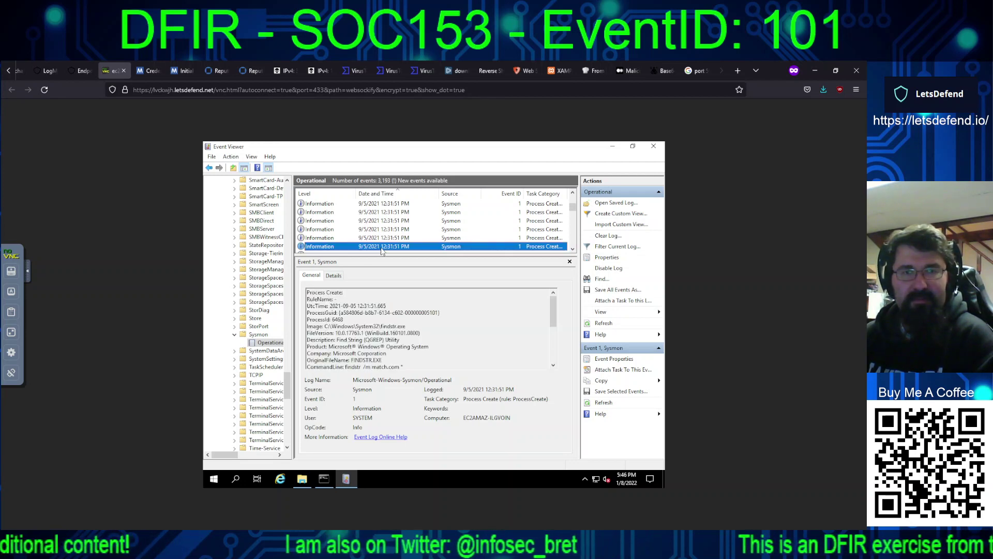
key("Down")
key("Down")
key("Down")
key("Down")
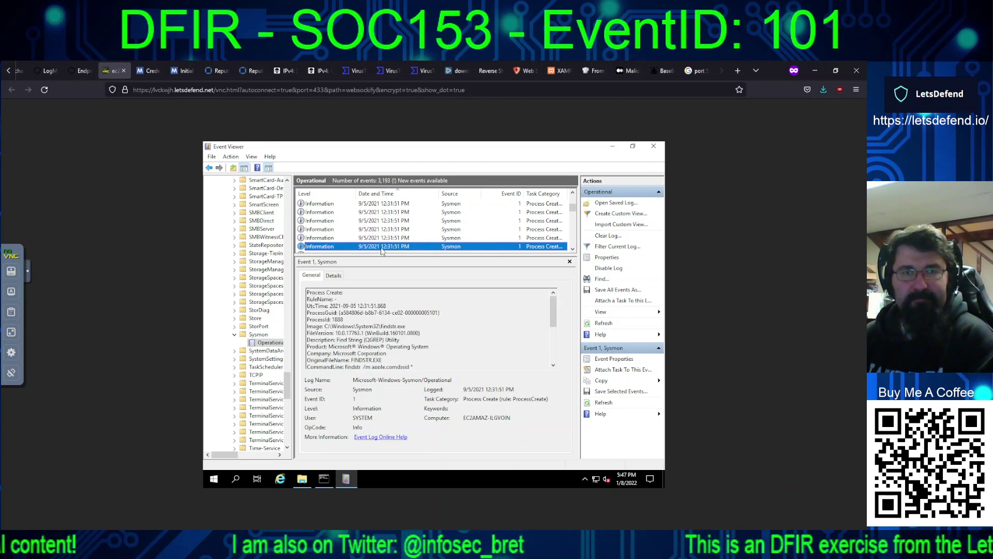
Step: Review the process creation events logged at 12:31:52 PM, comparing the domains searched for in their command lines
key("Down")
key("Down")
key("Down")
key("Down")
key("Down")
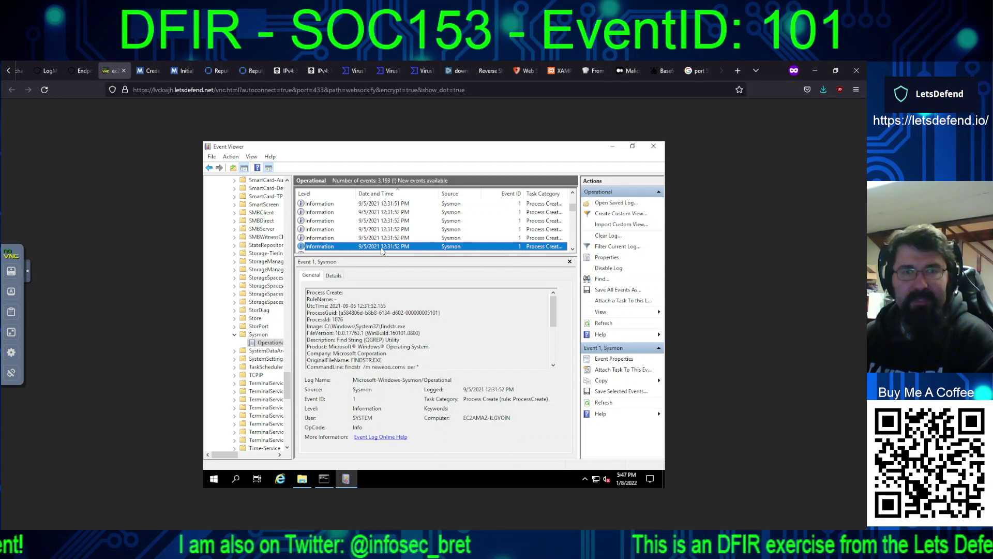
key("Down")
key("Down")
key("Down")
key("Down")
key("Down")
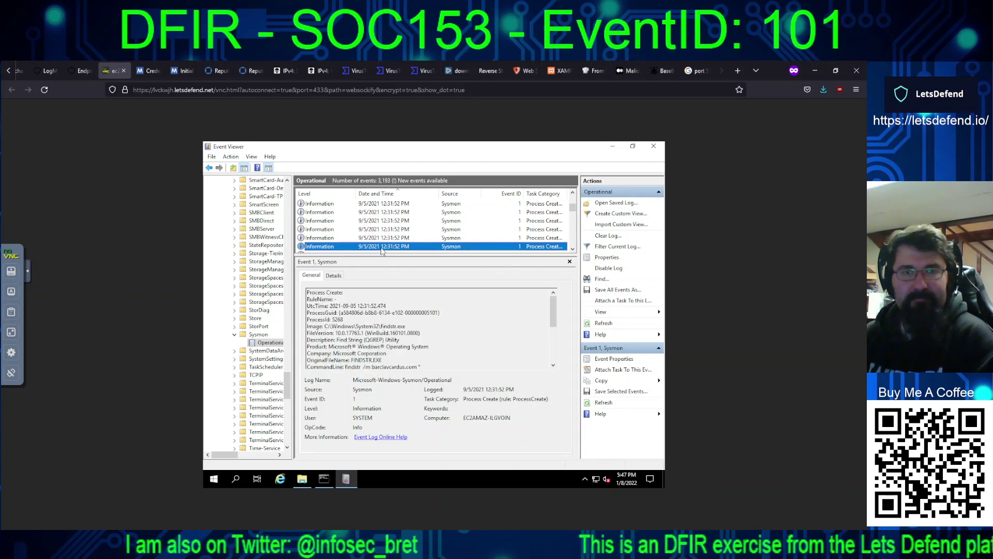
key("Down")
key("Down")
key("Down")
key("Down")
key("Down")
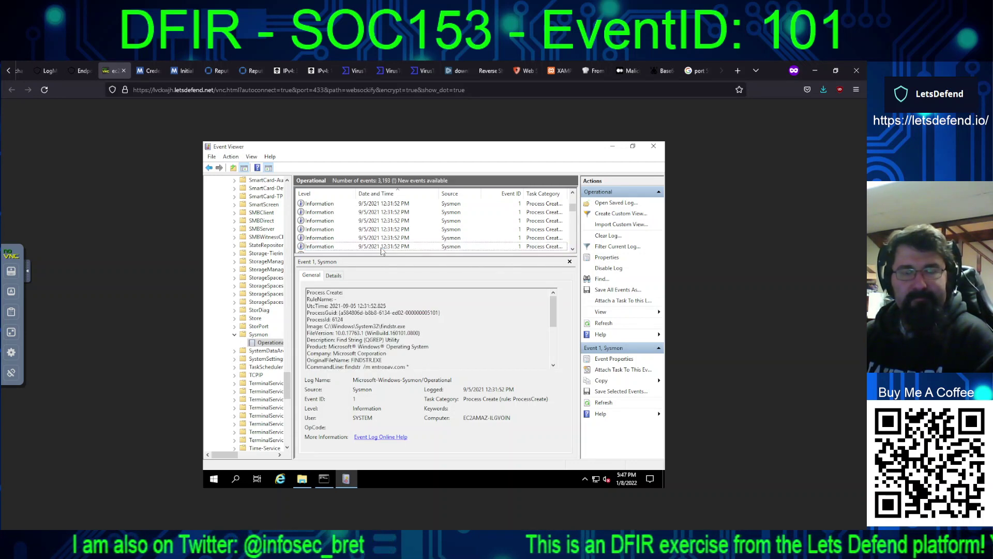
Step: Move on to the events from 12:32:03 PM through 12:32:07 PM, returning to the 12:32:05 PM network connection to examine its source
key("Down")
key("Down")
key("Down")
key("Down")
key("Down")
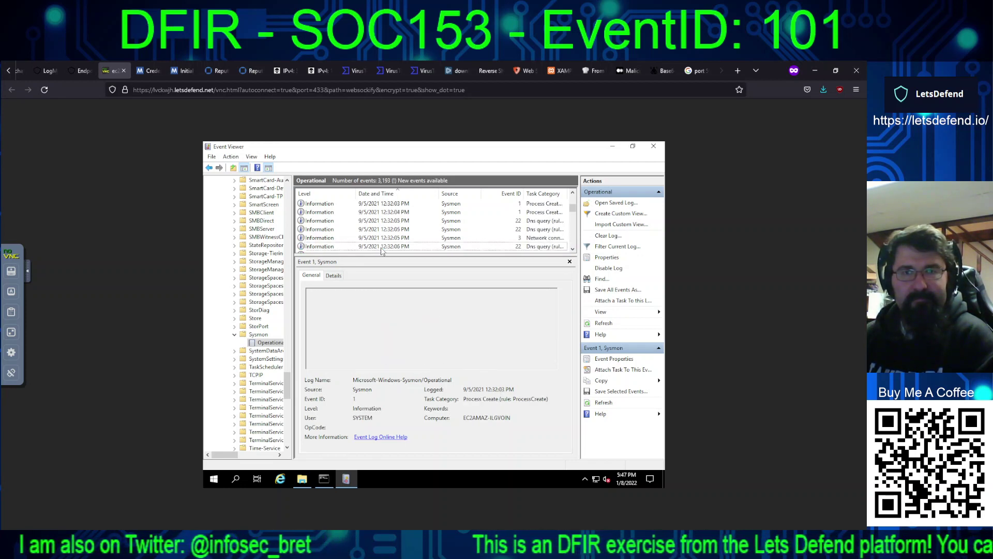
key("Up")
key("Up")
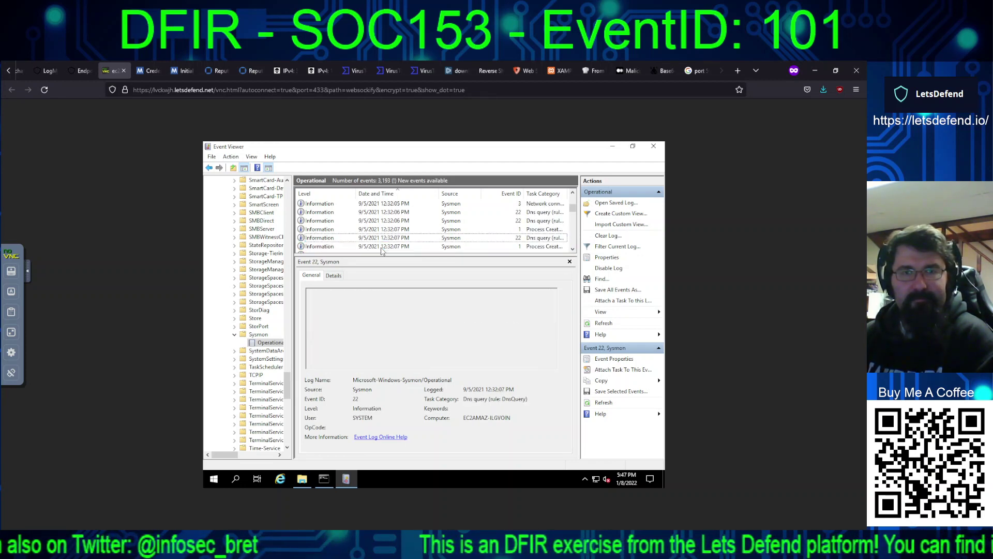
key("Up")
key("Up")
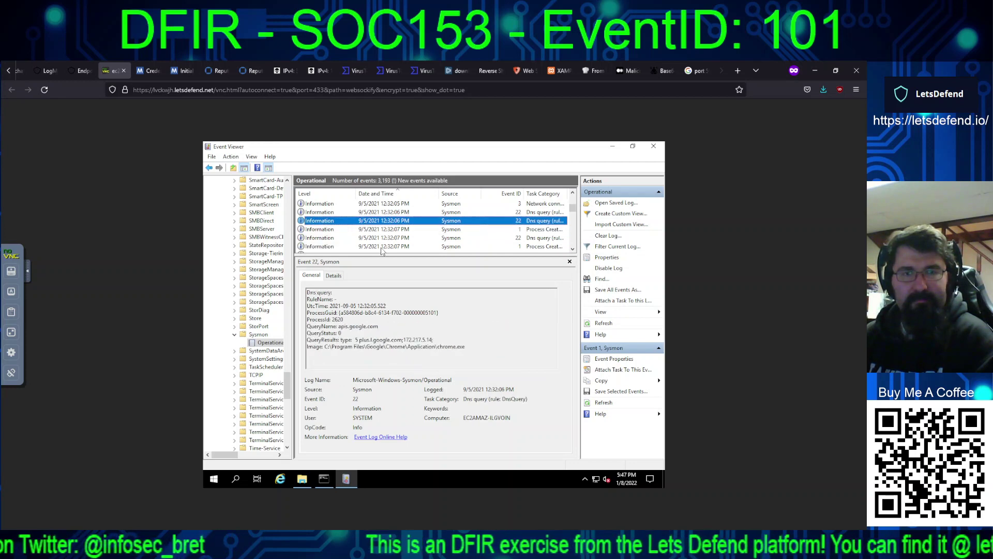
key("Up")
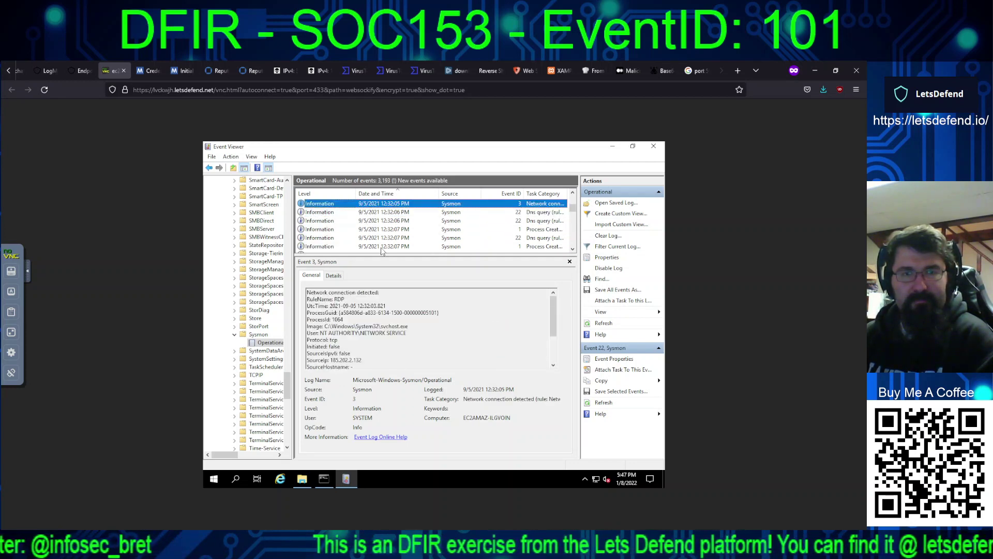
Step: Review the DNS query, process creation and file creation events through 12:32:07 PM for their queried names, images and target files
key("Down")
key("Down")
key("Down")
key("Down")
key("Down")
key("Down")
key("Down")
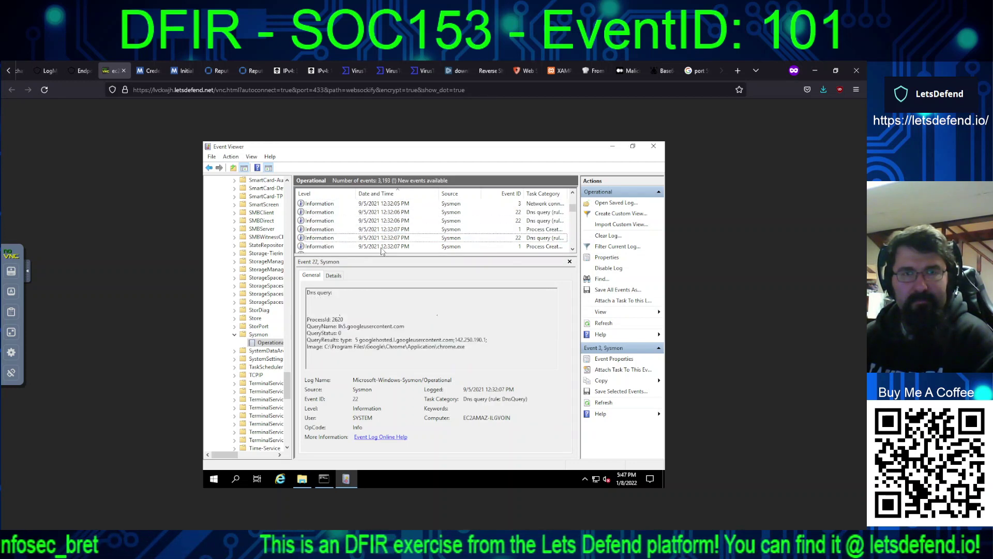
key("Down")
key("Down")
key("Down")
key("Down")
key("Down")
key("Down")
key("Down")
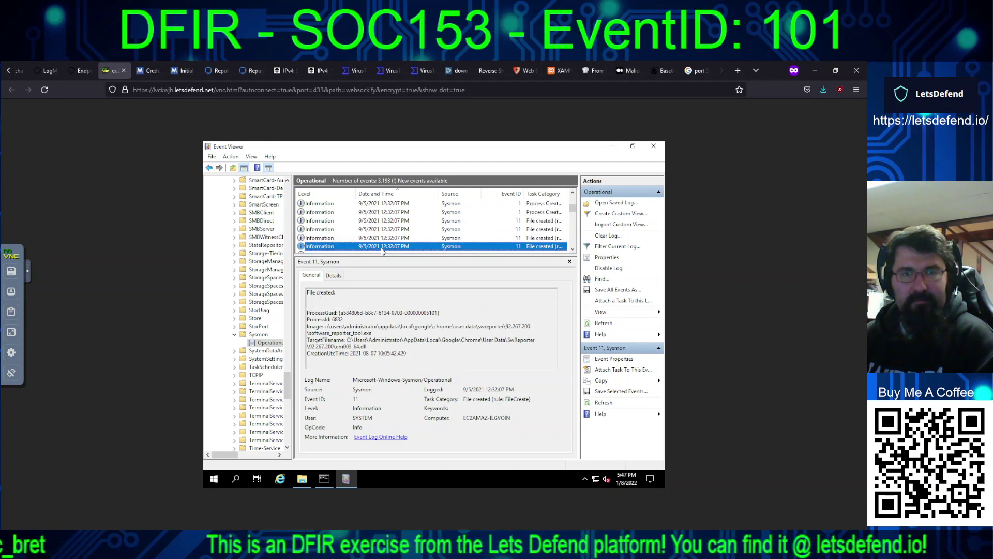
Step: Pass the remaining 12:32:07 PM events and the DNS queries up to the 12:32:22 PM network connection, and check its source
key("Down")
key("Down")
key("Down")
key("Down")
key("Down")
key("Down")
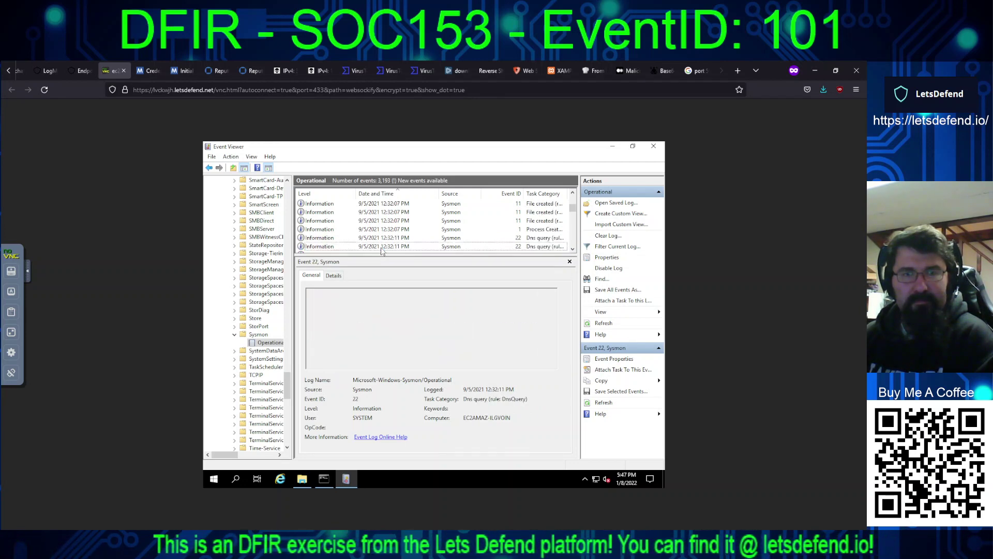
key("Down")
key("Down")
key("Down")
key("Down")
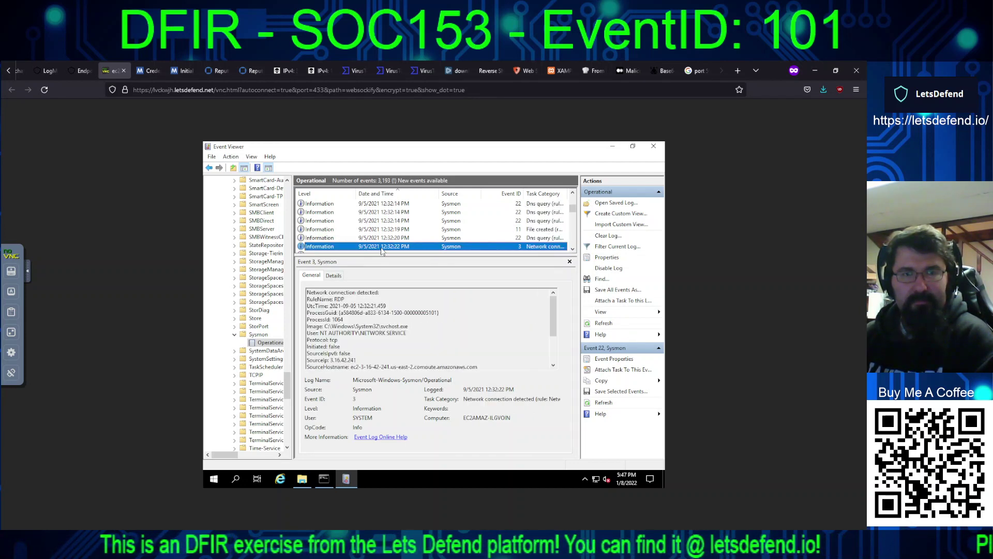
Step: Return to the DNS queries logged at 12:32:14 PM and 12:32:20 PM and examine the names they resolved
key("Up")
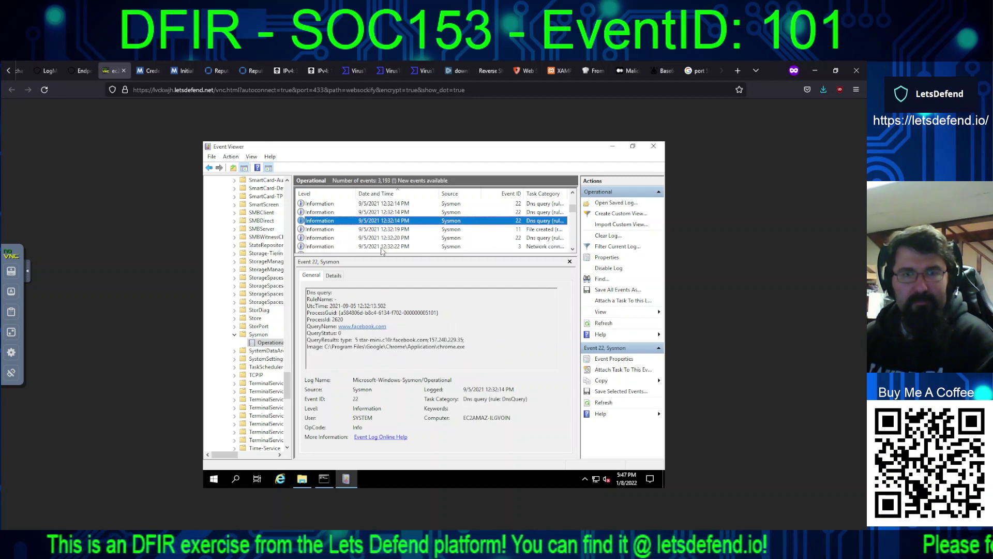
key("Up")
key("Down")
key("Down")
key("Down")
key("Down")
key("Down")
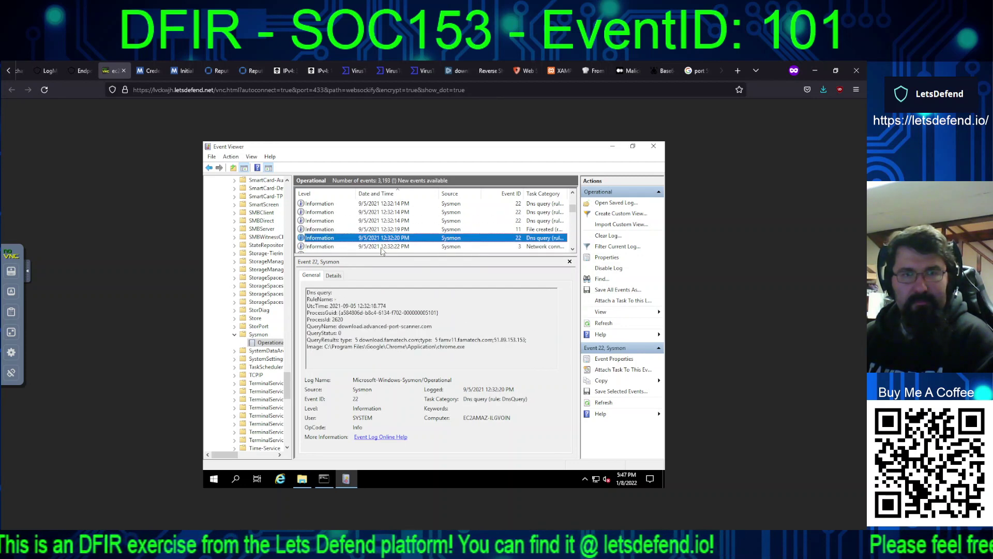
Step: Examine the file stream creation events from 12:32:39 PM to 12:32:40 PM, checking the target file name, creating process and hashes
key("Down")
key("Down")
key("Down")
key("Down")
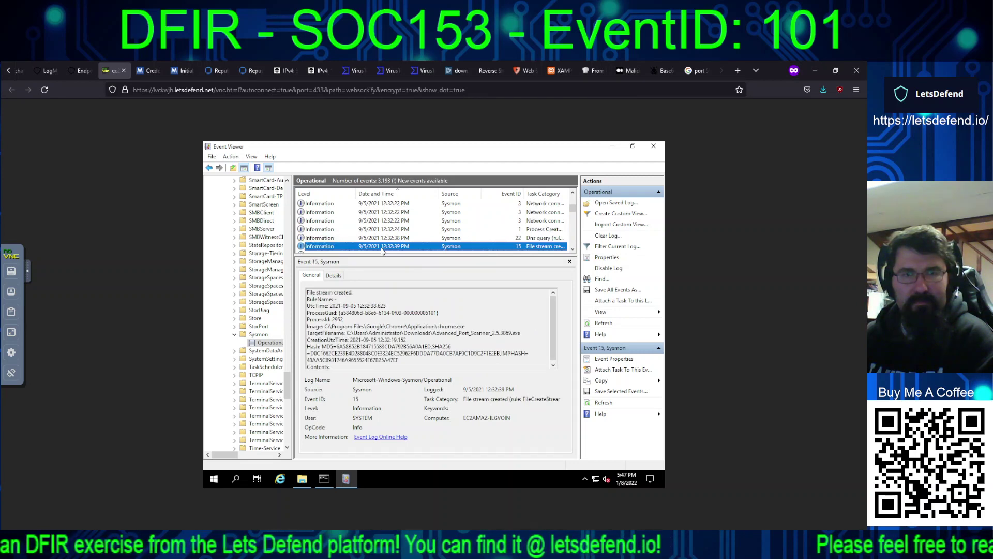
key("Down")
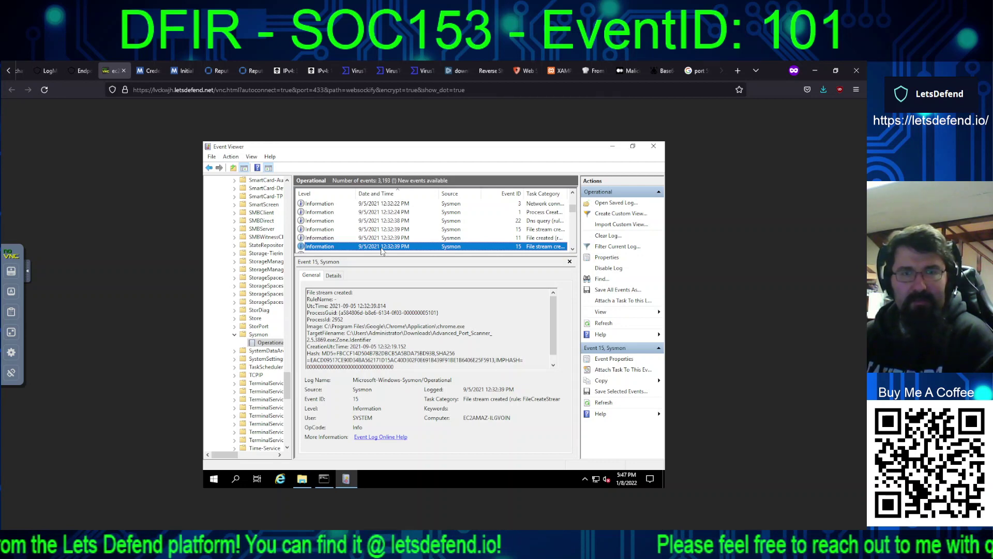
key("Down")
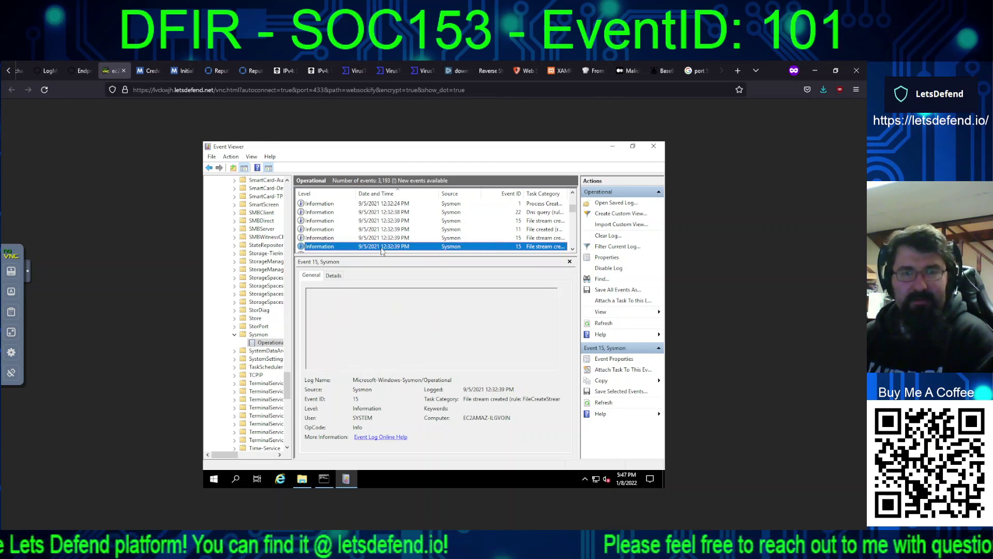
key("Down")
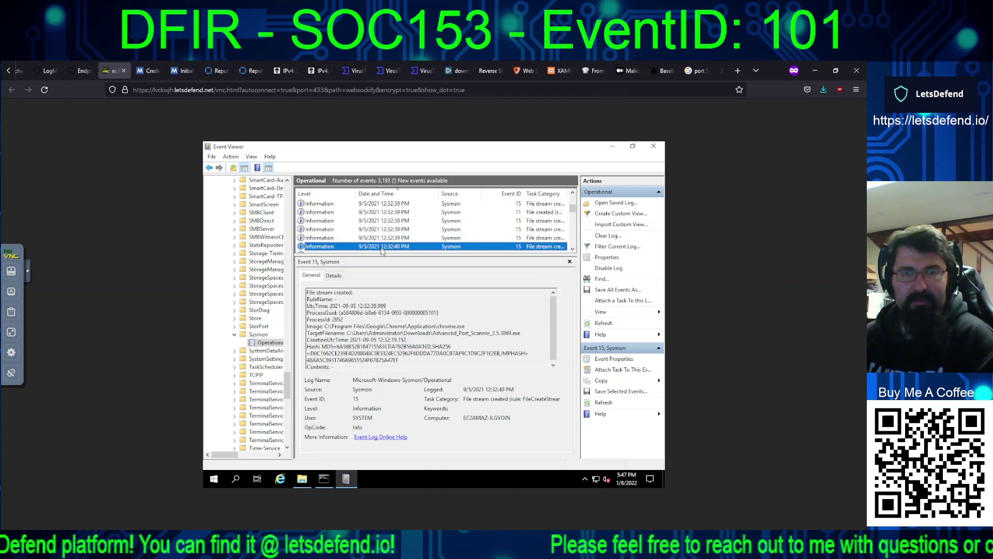
Step: Examine the registry value events at 12:32:40 PM and the process creation events at 12:32:42 PM for Advanced Port Scanner activity
key("Down")
key("Down")
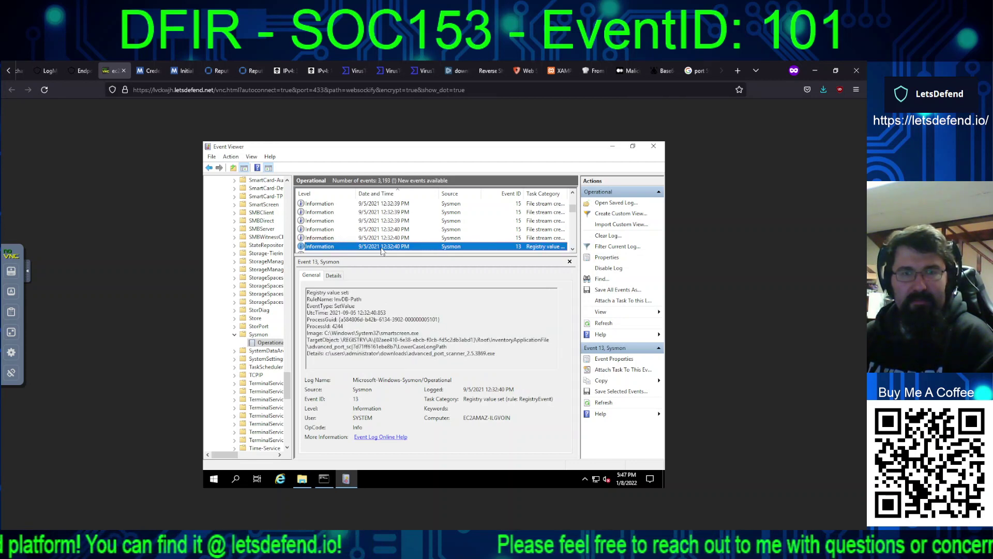
key("Down")
key("Down")
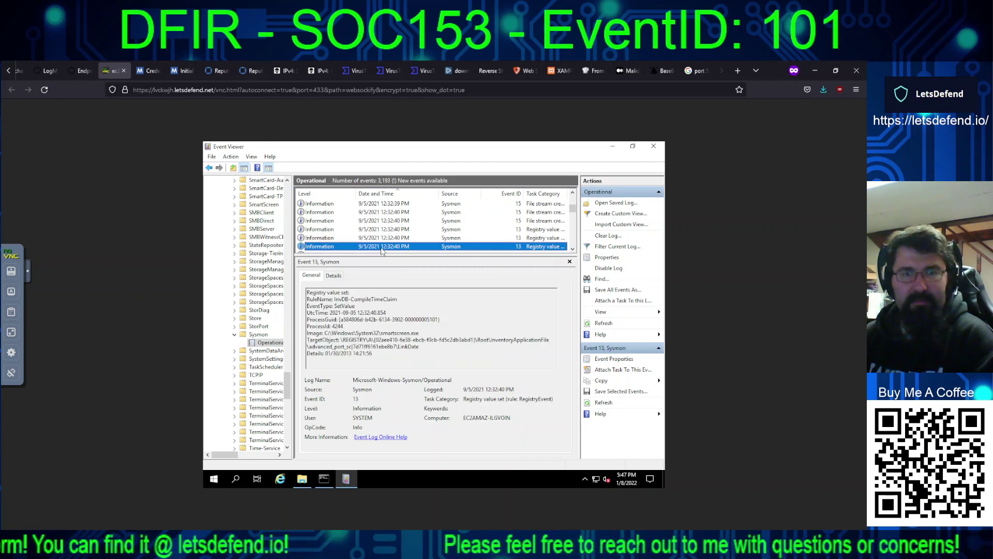
key("Down")
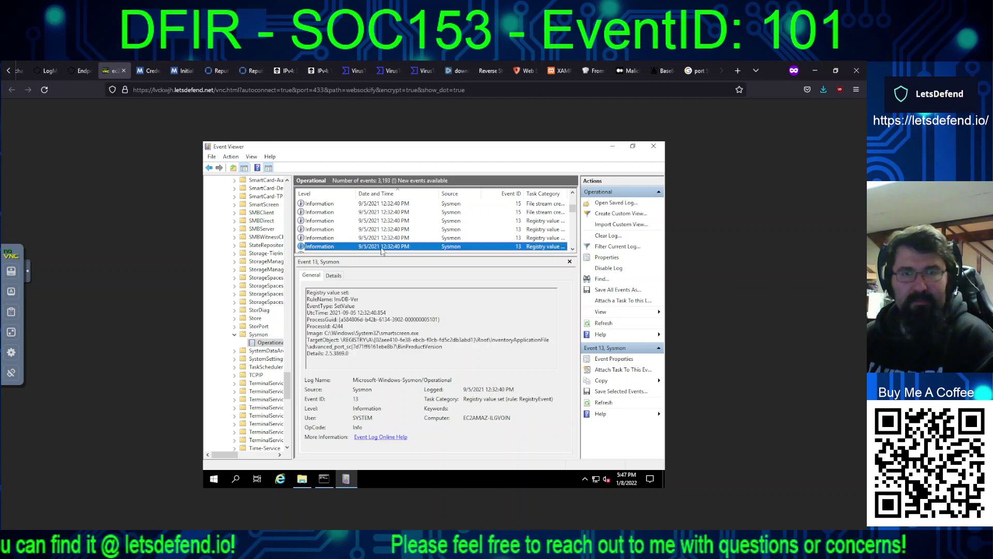
key("Down")
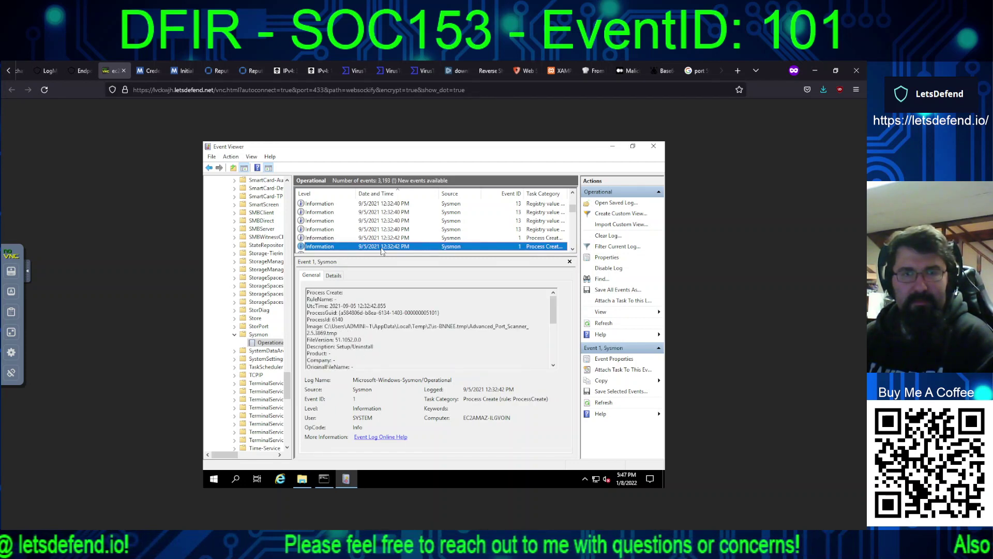
Step: Examine the network connections at 12:32:42 PM and the DLL file creation events at 12:32:57 PM, checking their target file names
key("Down")
key("Down")
key("Down")
key("Down")
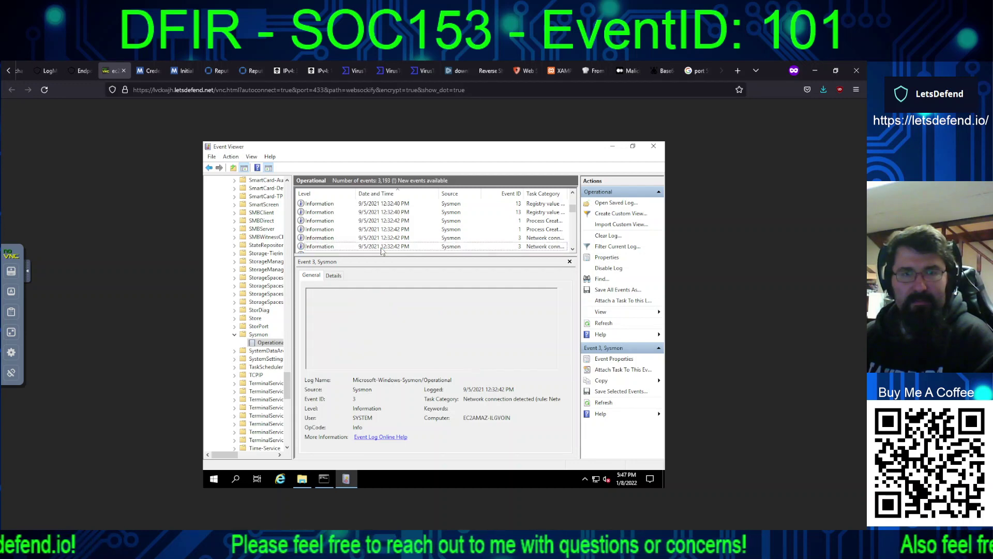
key("Down")
key("Down")
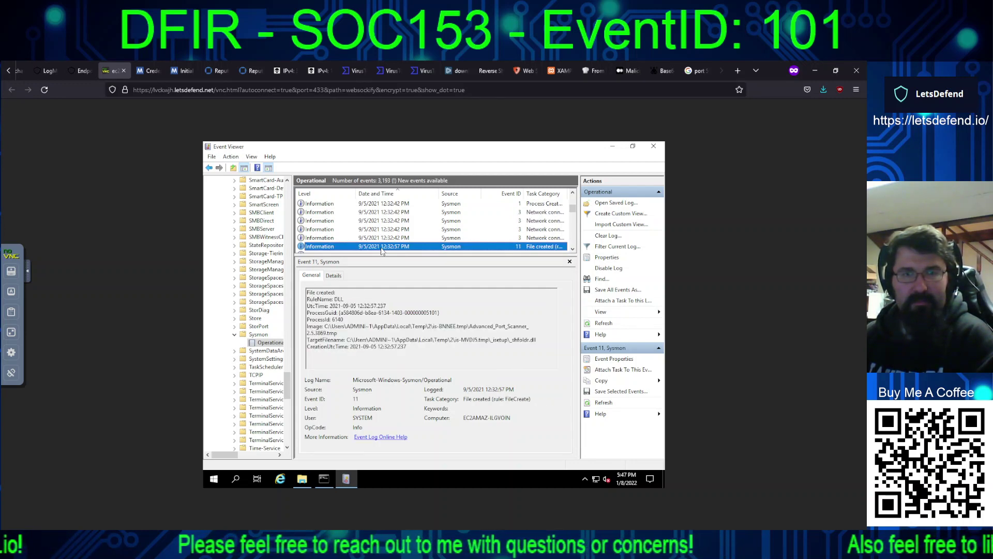
key("Down")
key("Down")
key("Down")
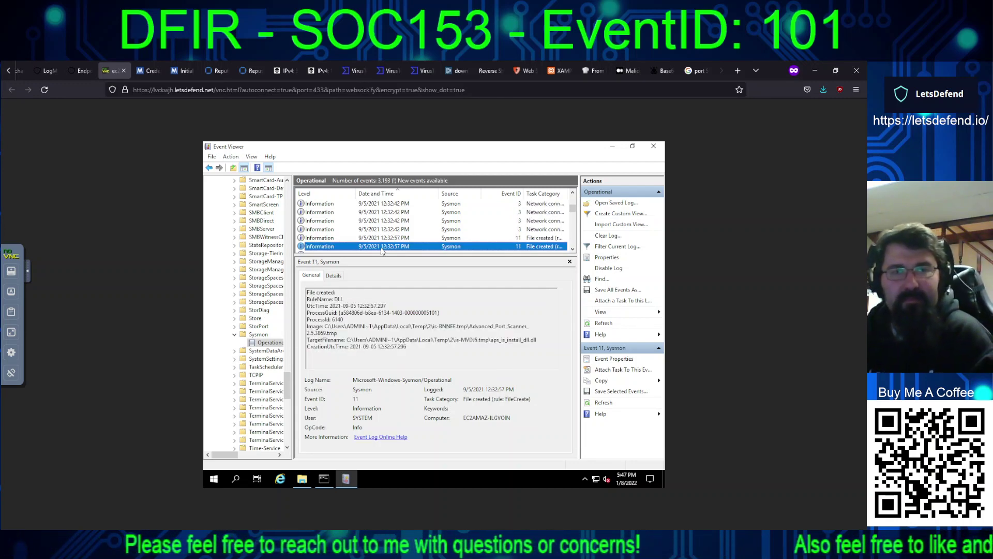
Step: Pass the 12:33:03 PM network connections to the first file creation time change at 12:33:04 PM and check its target file
key("Down")
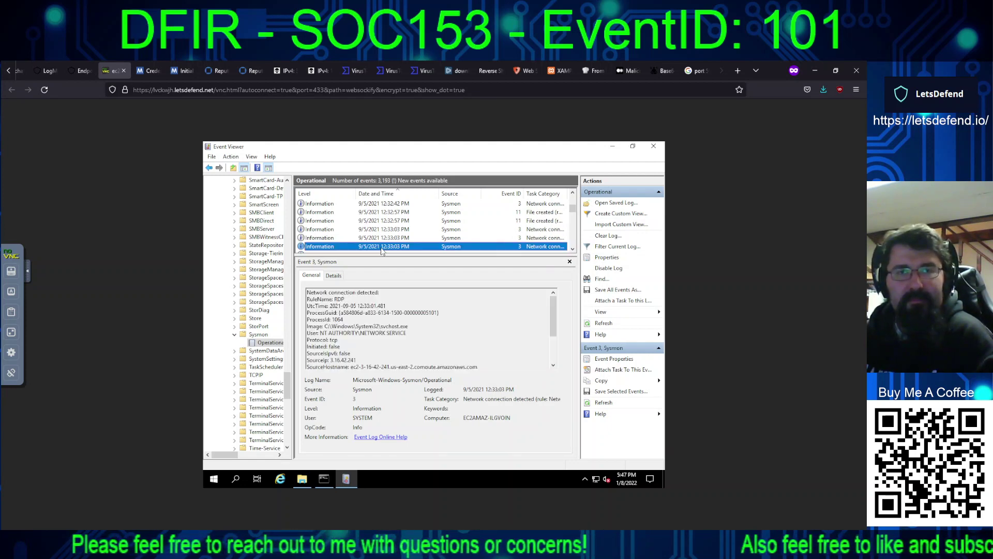
key("Down")
key("Down")
key("Down")
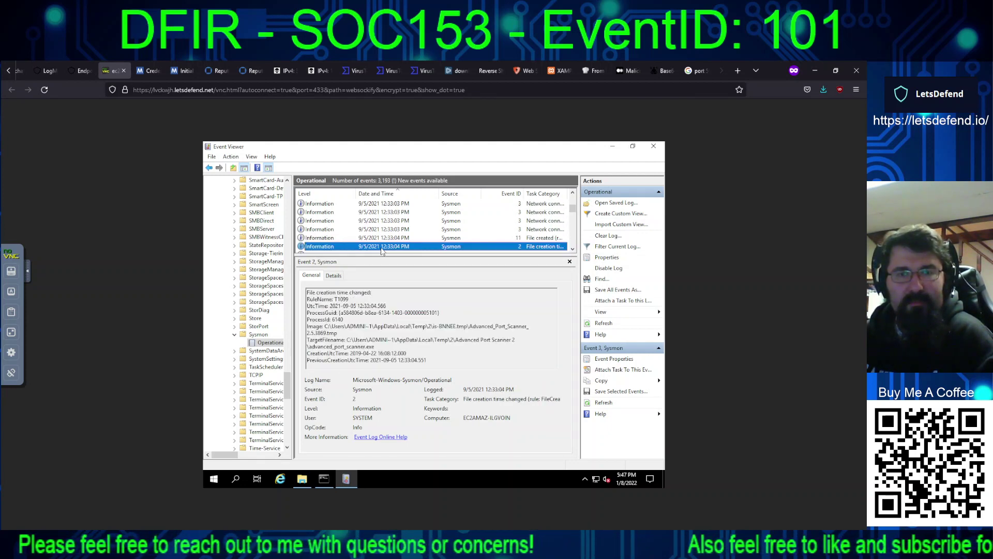
Step: Examine the 12:33:04 PM file creation time changes for the Advanced Port Scanner language files, checking each target file name
key("Down")
key("Down")
key("Down")
key("Down")
key("Down")
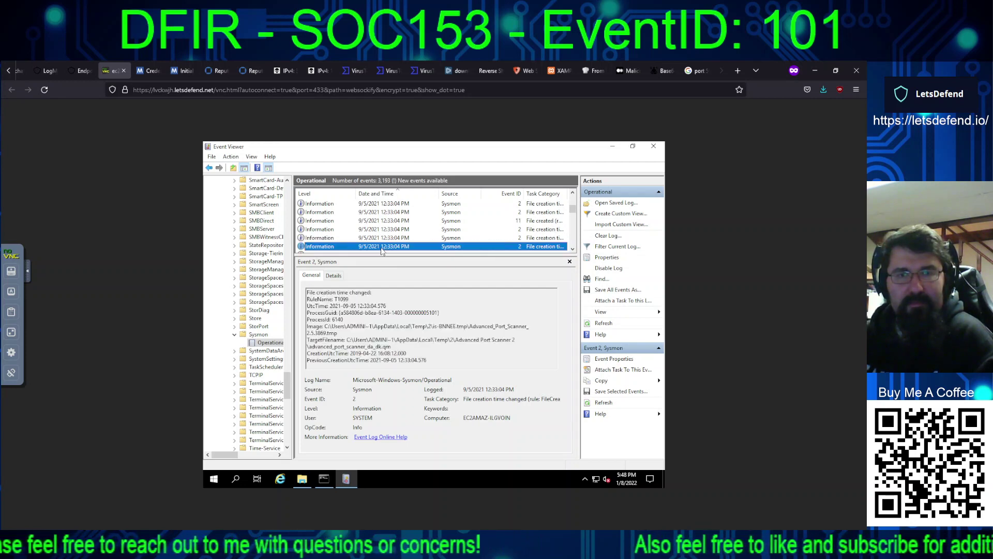
key("Down")
key("Down")
key("Down")
key("Down")
key("Down")
key("Down")
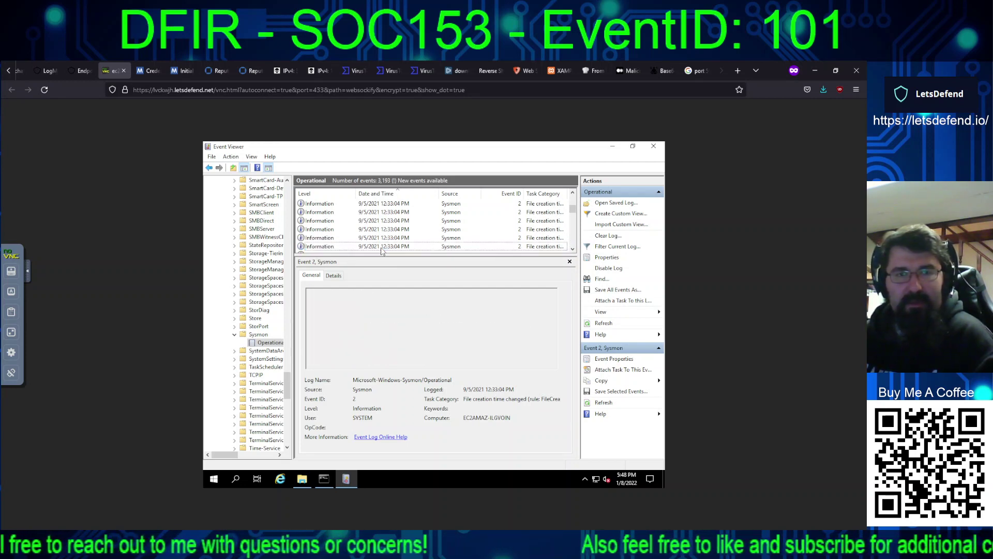
key("Down")
key("Down")
key("Down")
key("Down")
key("Down")
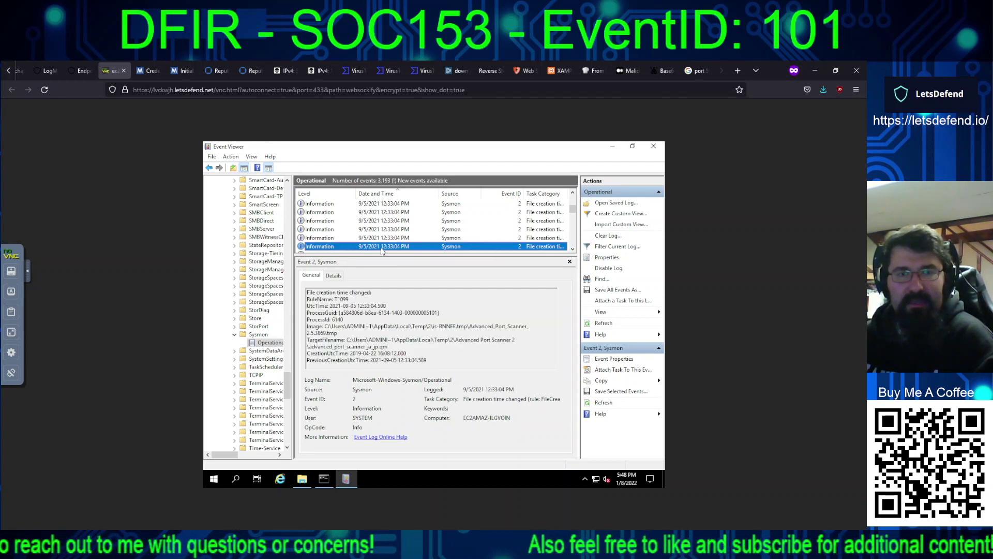
key("Down")
key("Down")
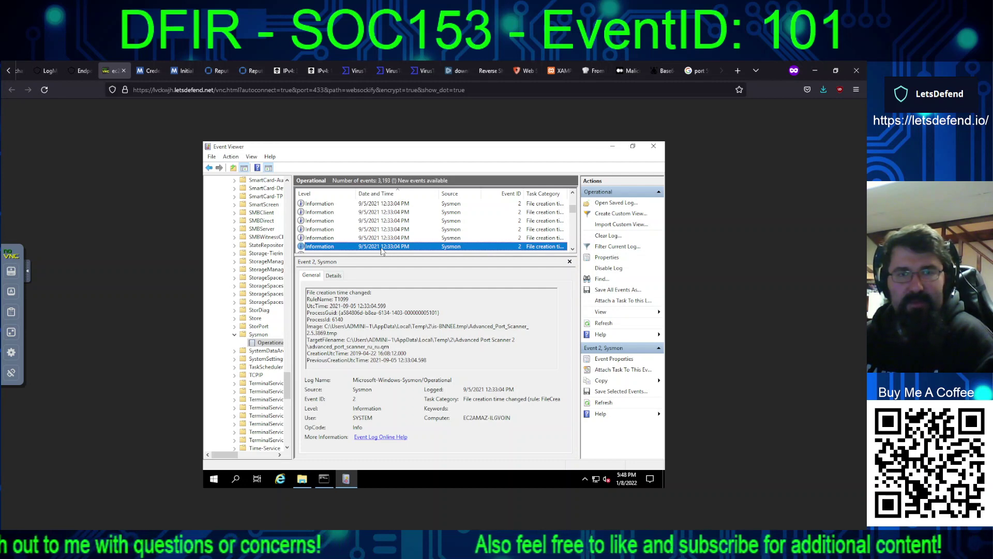
Step: Examine the 12:33:04 PM file creation time changes for the details panel template files in the Advanced Port Scanner 2 folder
key("Down")
key("Down")
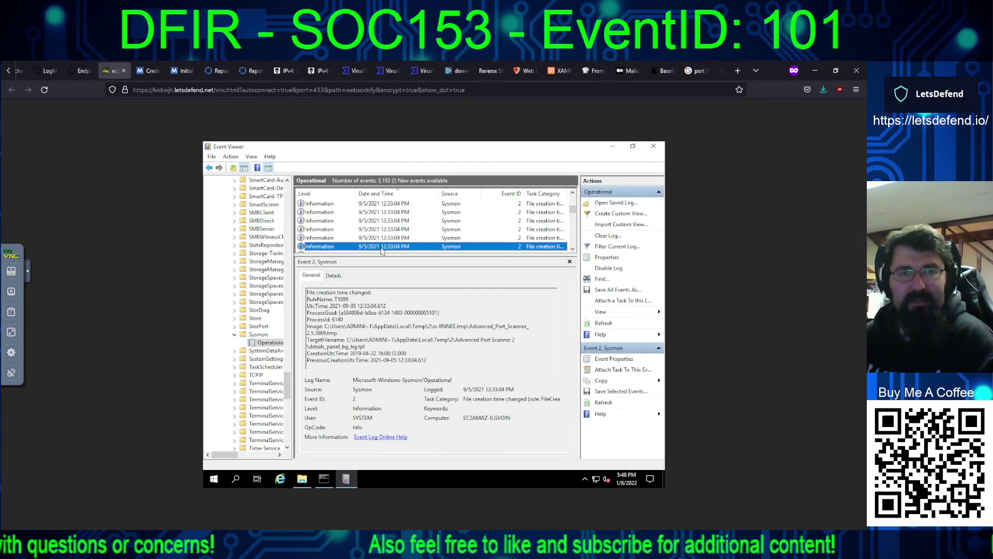
key("Down")
key("Down")
key("Down")
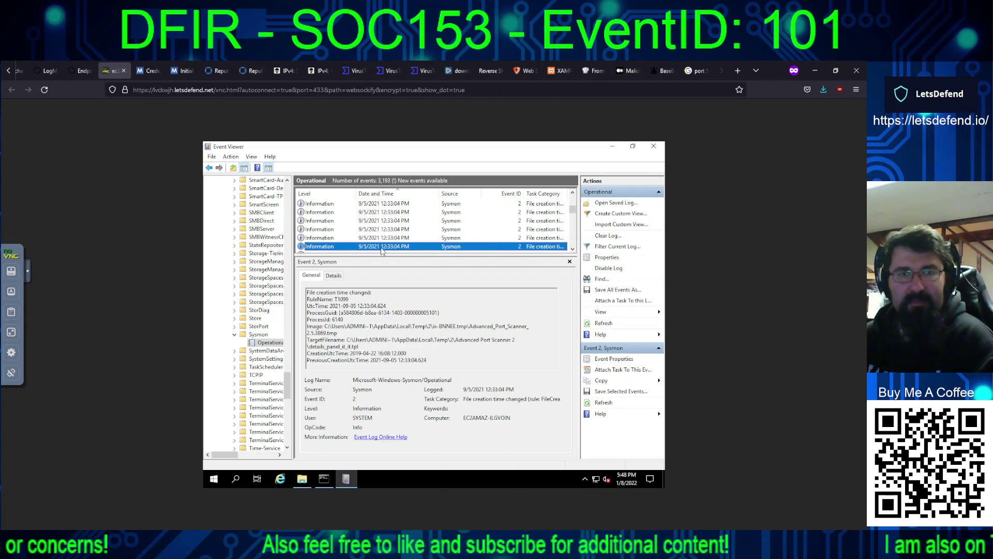
key("Down")
key("Down")
key("Down")
key("Down")
key("Down")
key("Down")
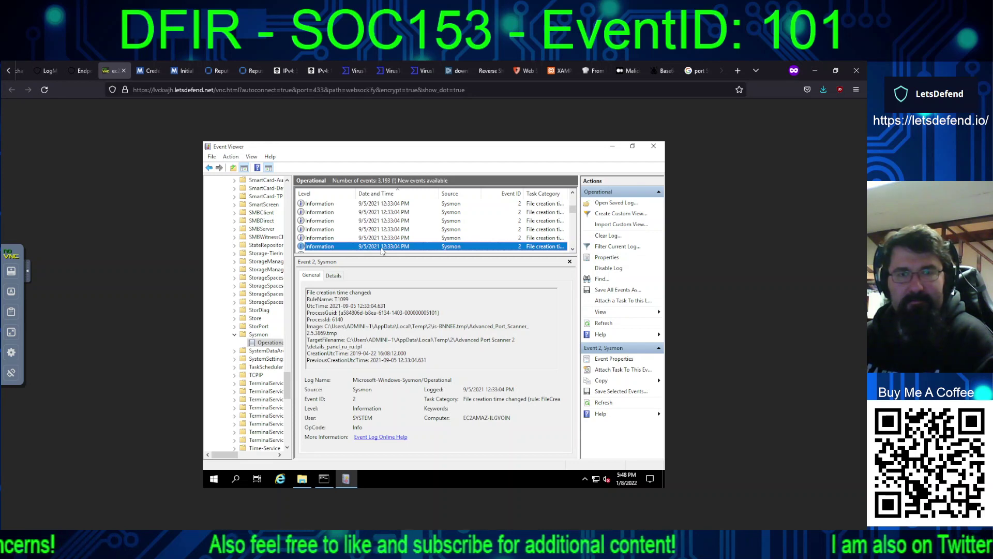
Step: Examine the alternating file created and file creation time change events at 12:33:04 PM, checking the files written by the installer
key("Down")
key("Down")
key("Down")
key("Down")
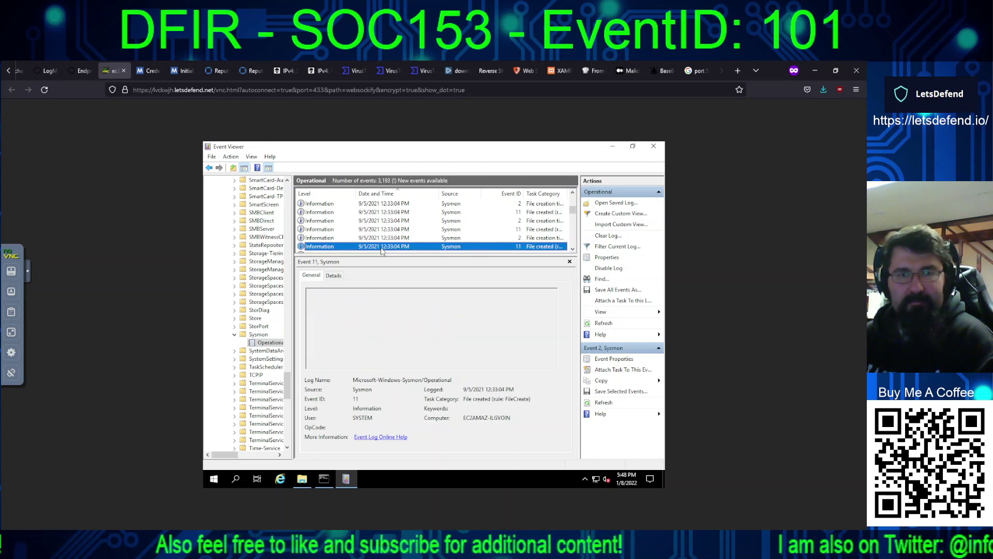
key("Down")
key("Down")
key("Down")
key("Down")
key("Down")
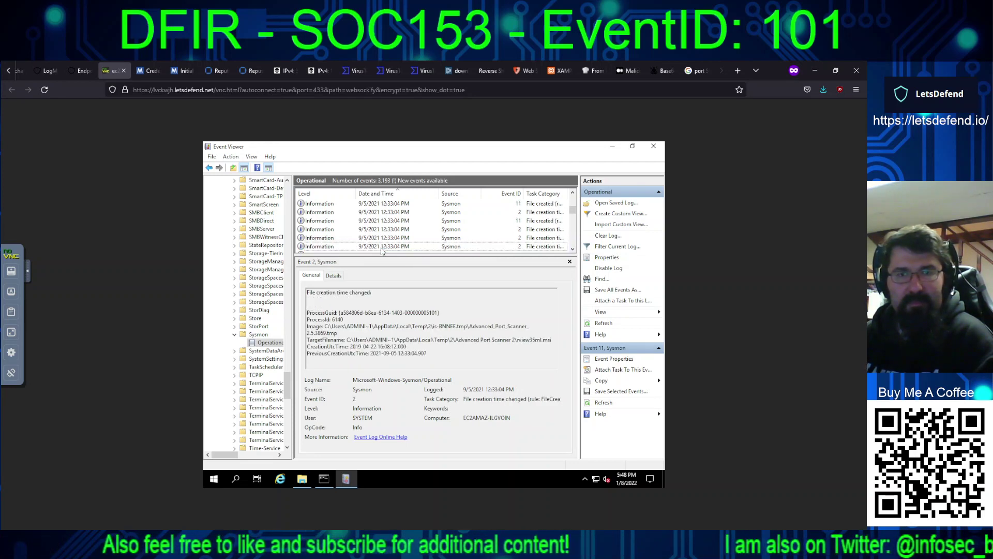
Step: Pass the remaining file events to the process creation at 12:33:05 PM and examine the process terminations at 12:33:06 PM
key("Down")
key("Down")
key("Down")
key("Down")
key("Down")
key("Down")
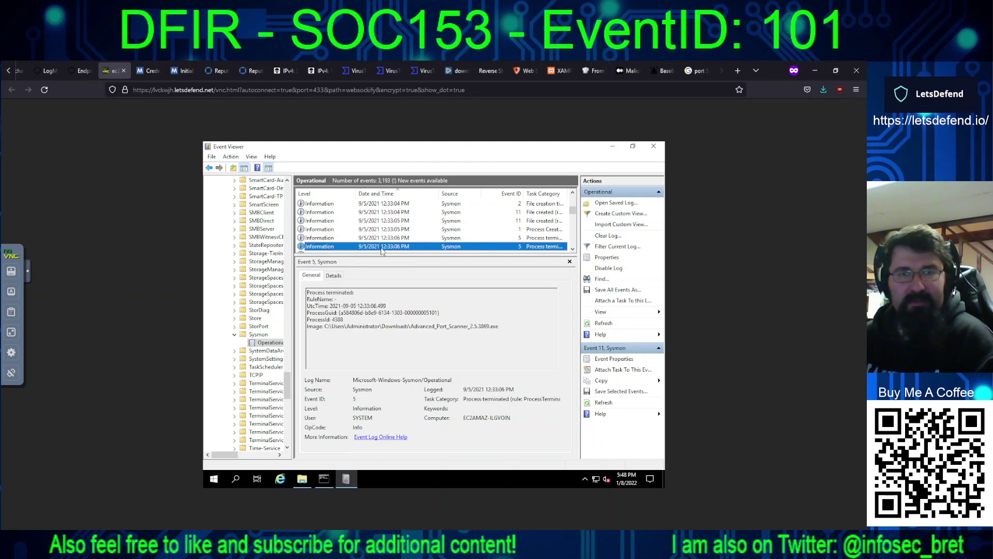
Step: Examine the DNS query at 12:33:09 PM and the network connections from 12:33:09 PM to 12:33:21 PM, checking the originating process
key("Down")
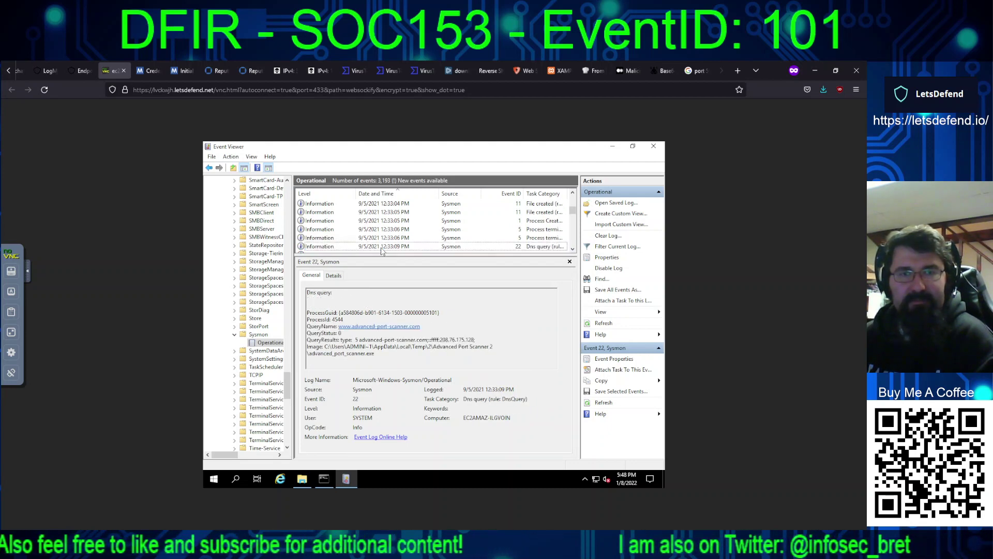
key("Down")
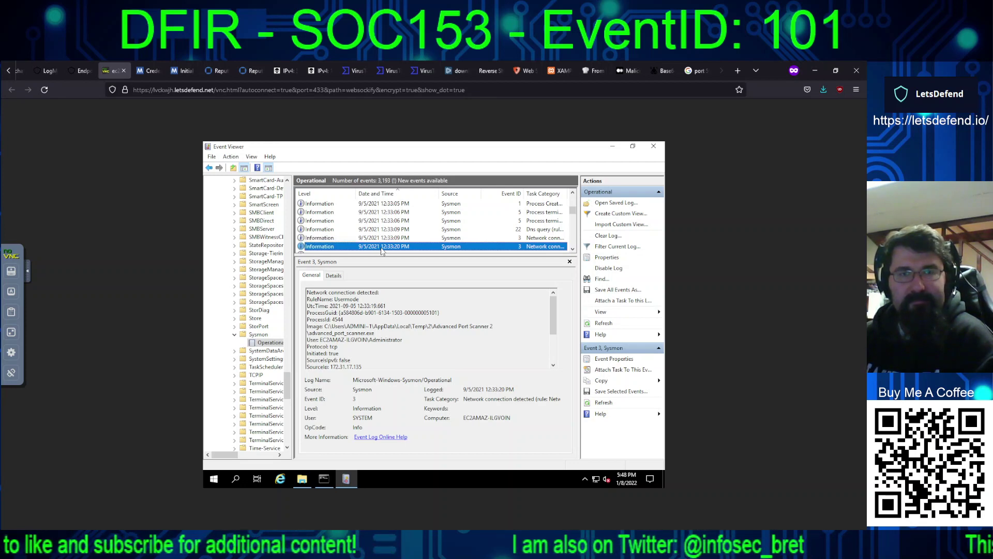
key("Down")
key("Down")
key("Down")
key("Down")
key("Down")
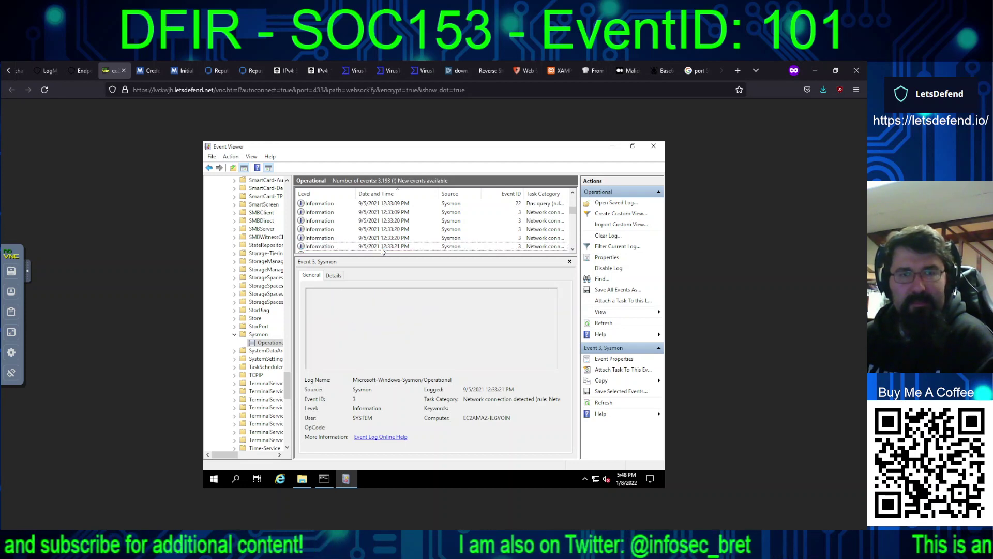
Step: Review the network connections from 12:33:21 PM to 12:33:22 PM, checking their rule name, process and source
key("Down")
key("Down")
key("Down")
key("Down")
key("Down")
key("Down")
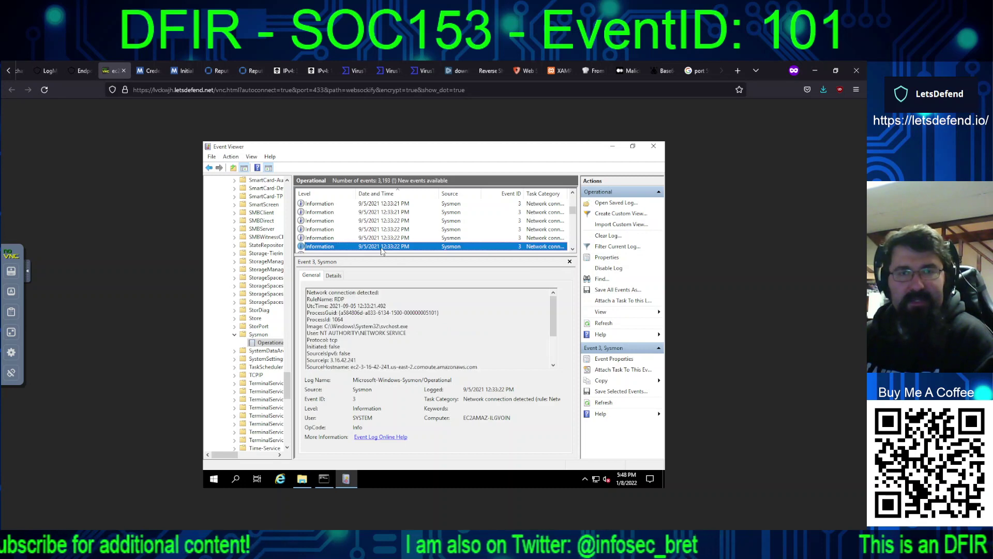
Step: Step back and forth through the 12:33:22 PM network connections and examine one made by advanced_port_scanner.exe
key("Up")
key("Up")
key("Up")
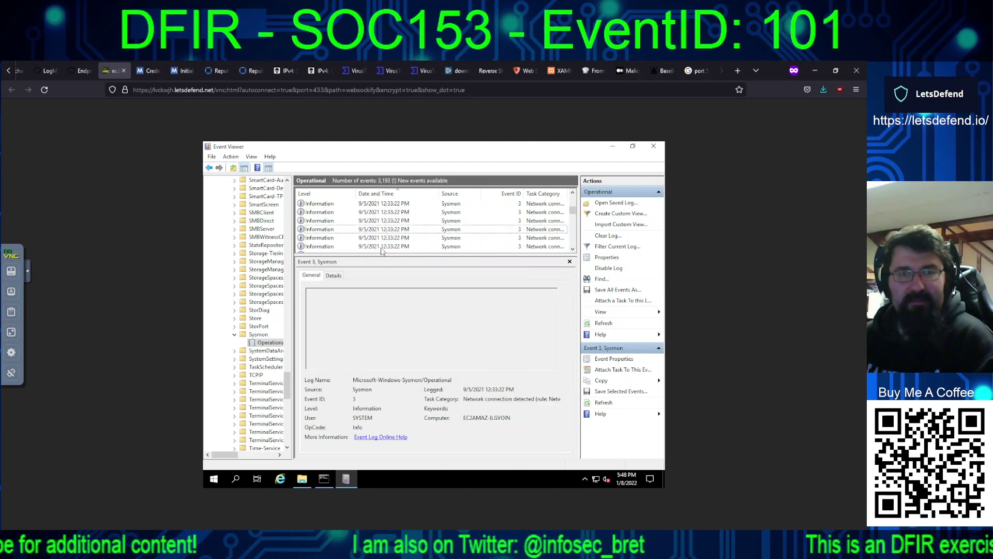
key("Down")
key("Down")
key("Down")
key("Down")
key("Down")
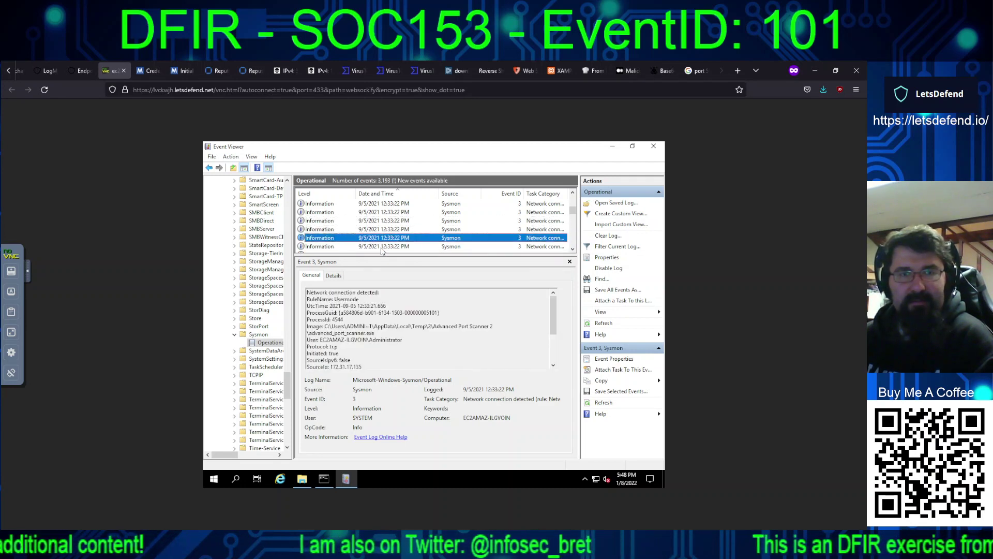
Step: Pass the 12:33:42 PM network connections and examine which processes were terminated at 12:33:51 PM
key("Down")
key("Down")
key("Down")
key("Down")
key("Down")
key("Down")
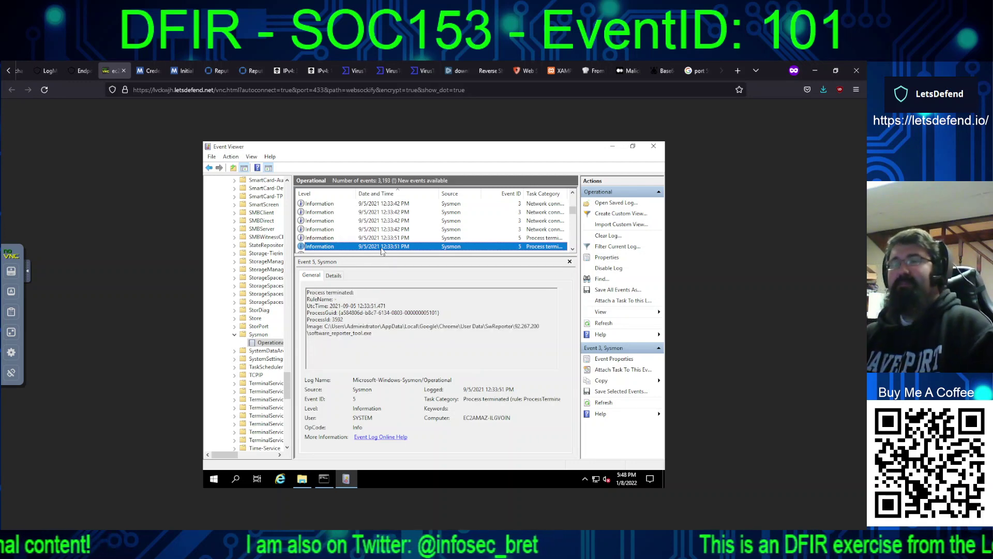
Step: Review the network connections logged at 12:34:01 PM, checking the process and source address
key("Down")
key("Down")
key("Down")
key("Down")
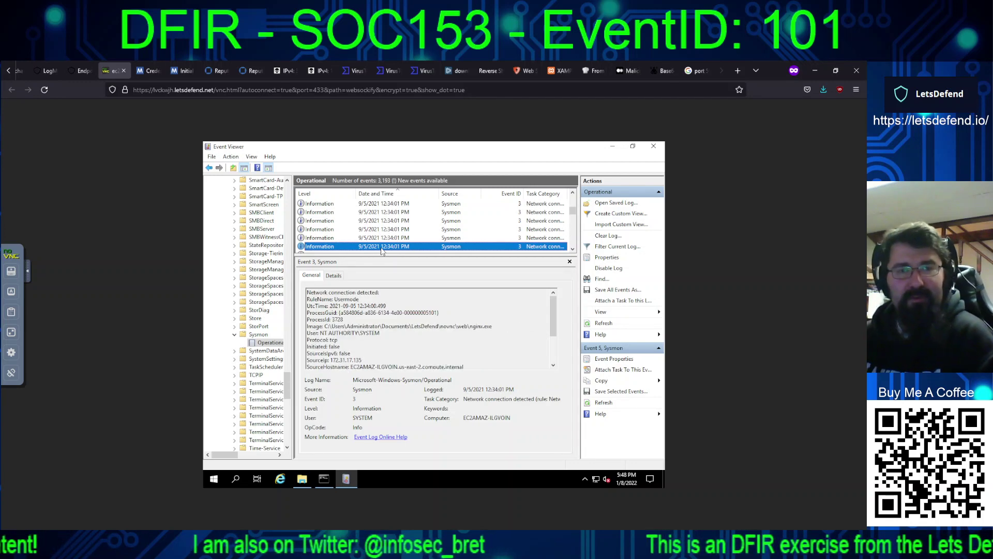
key("Down")
key("Down")
key("Down")
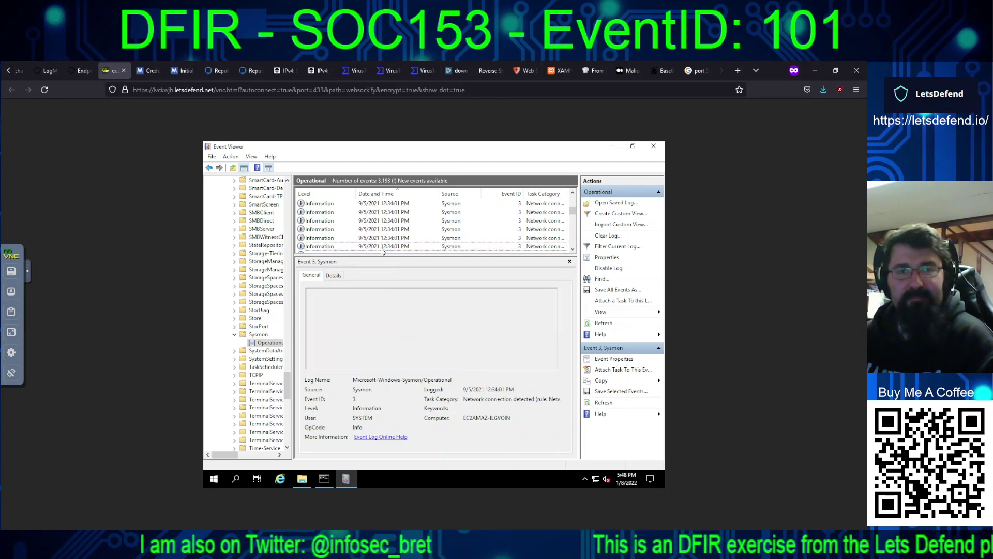
Step: Review the network connections from 12:34:02 PM to 12:34:03 PM for Advanced Port Scanner activity
key("Down")
key("Down")
key("Down")
key("Down")
key("Down")
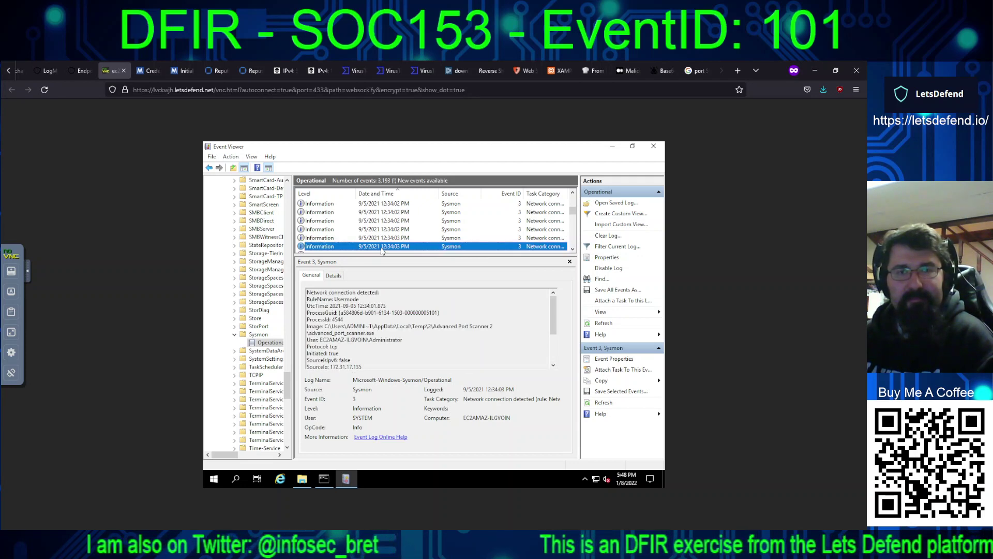
Step: Go back to the DNS query logged at 12:34:14 PM and examine its query name and requesting process
key("Up")
key("Up")
key("Up")
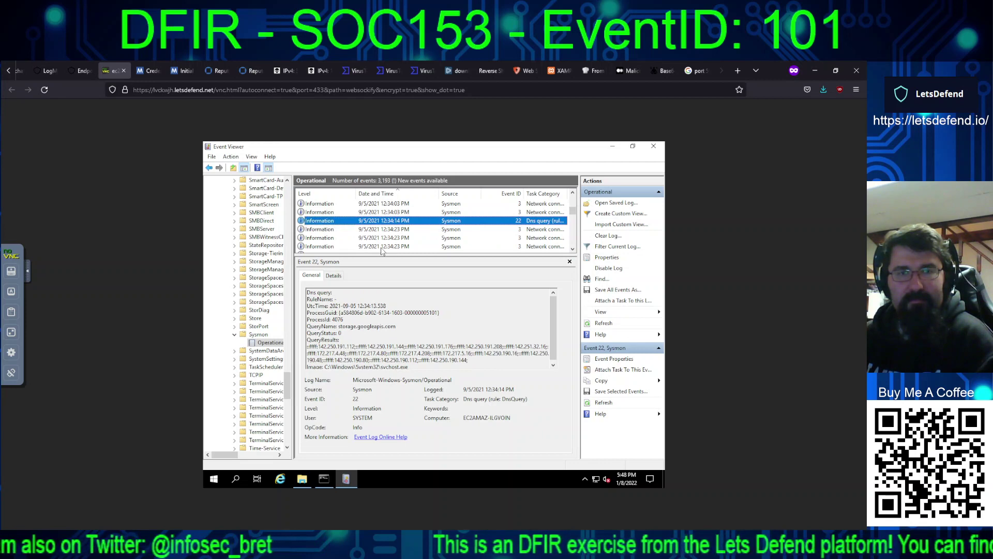
Step: Review the network connections and file creation from 12:34:23 PM to 12:34:43 PM, checking the source of the last RDP connection
key("Down")
key("Down")
key("Down")
key("Down")
key("Down")
key("Down")
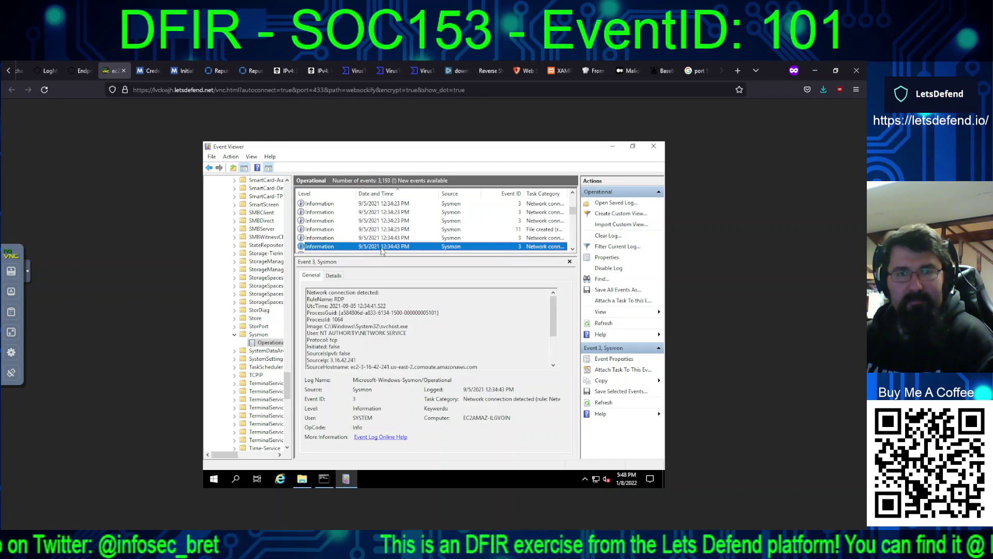
Step: Review the network connections from 12:34:43 PM to 12:36:22 PM, checking the source addresses of the RDP connections
key("Down")
key("Down")
key("Down")
key("Down")
key("Down")
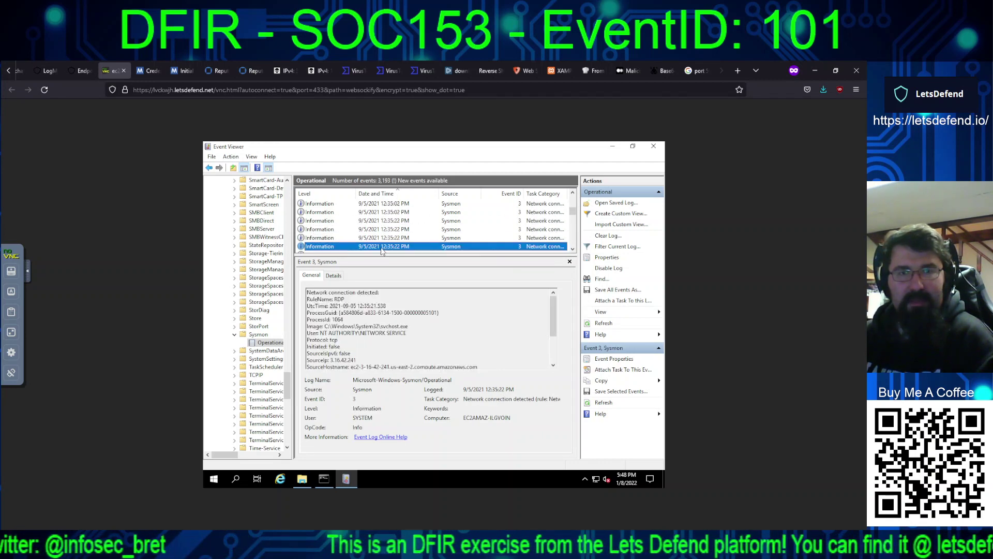
key("Down")
key("Down")
key("Down")
key("Down")
key("Down")
key("Down")
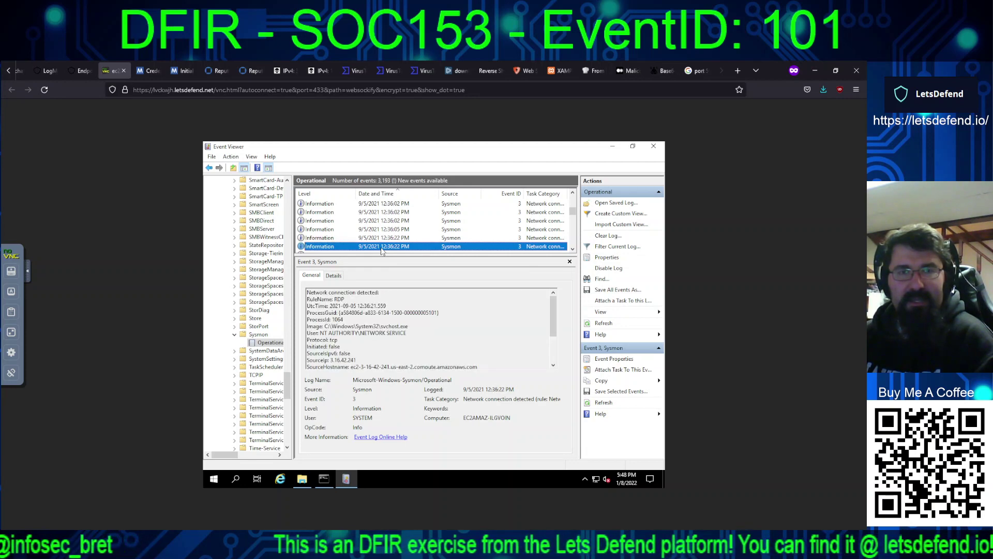
Step: Examine the network connections from 12:36:27 PM to 12:36:30 PM, checking which process and account initiated them
key("Down")
key("Down")
key("Down")
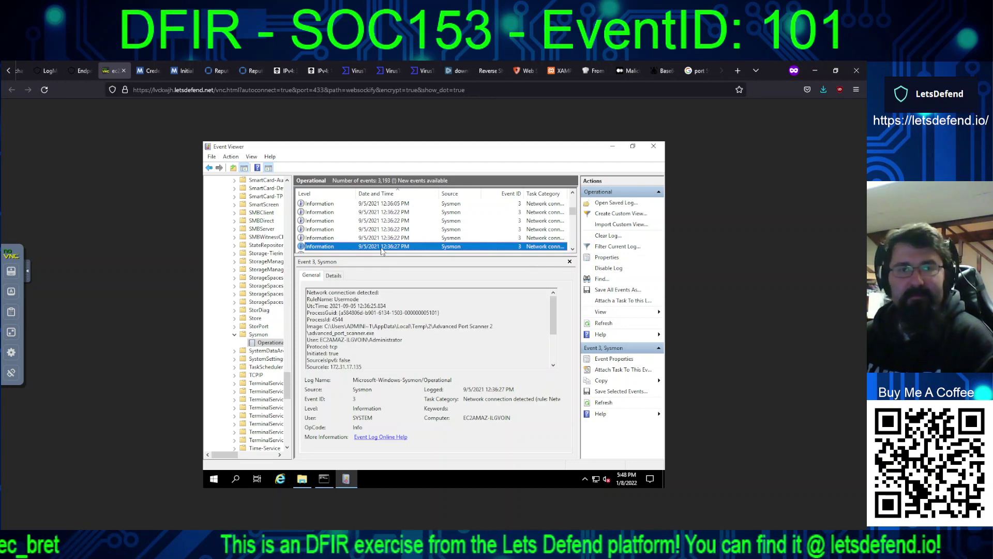
key("Down")
key("Down")
key("Down")
key("Down")
key("Down")
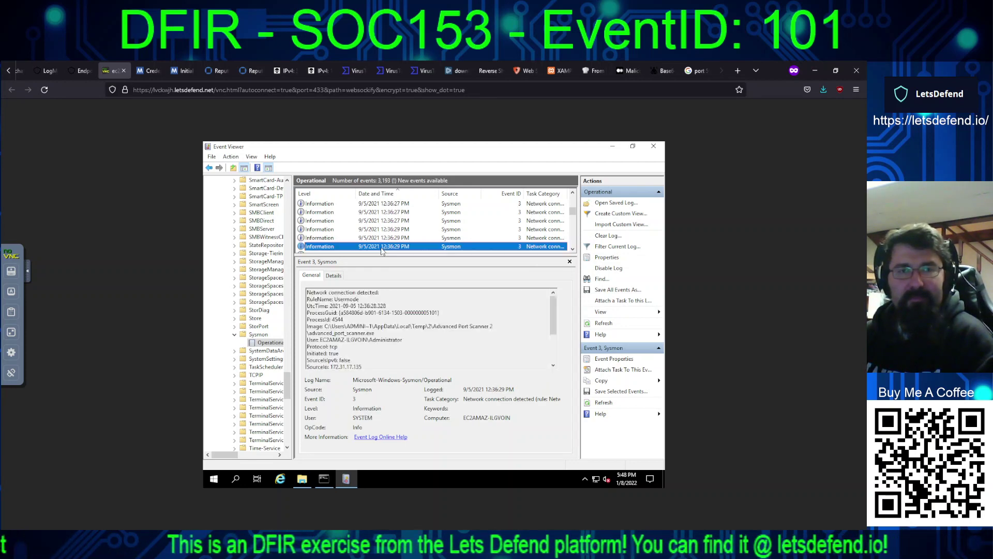
key("Down")
key("Down")
key("Down")
key("Down")
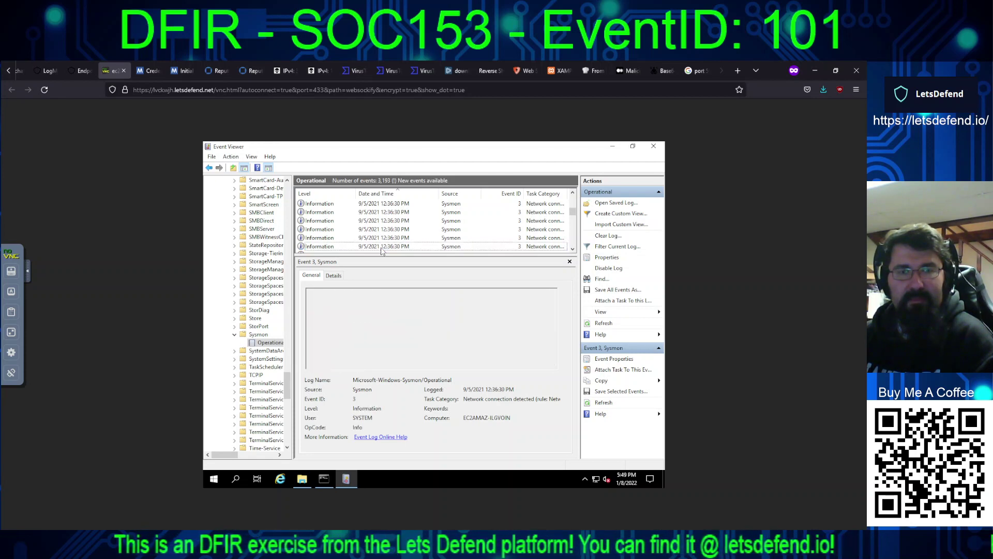
Step: Review the network connections up to 12:37:02 PM, checking the source of the RDP connection there
key("Down")
key("Down")
key("Down")
key("Down")
key("Down")
key("Down")
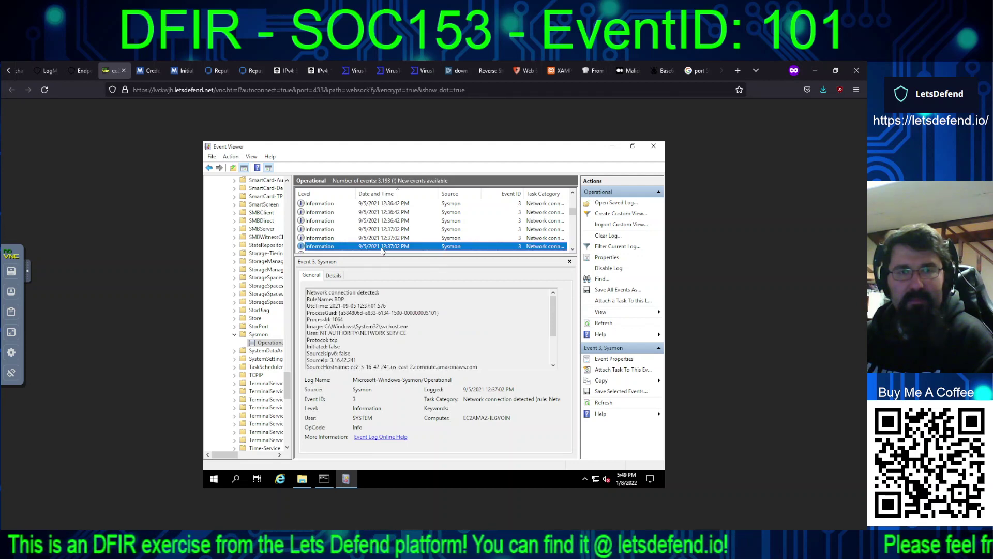
Step: Review the network connections up to 12:37:43 PM and return to the 12:37:41 PM RDP connection to check its source IP
key("Down")
key("Down")
key("Down")
key("Down")
key("Down")
key("Down")
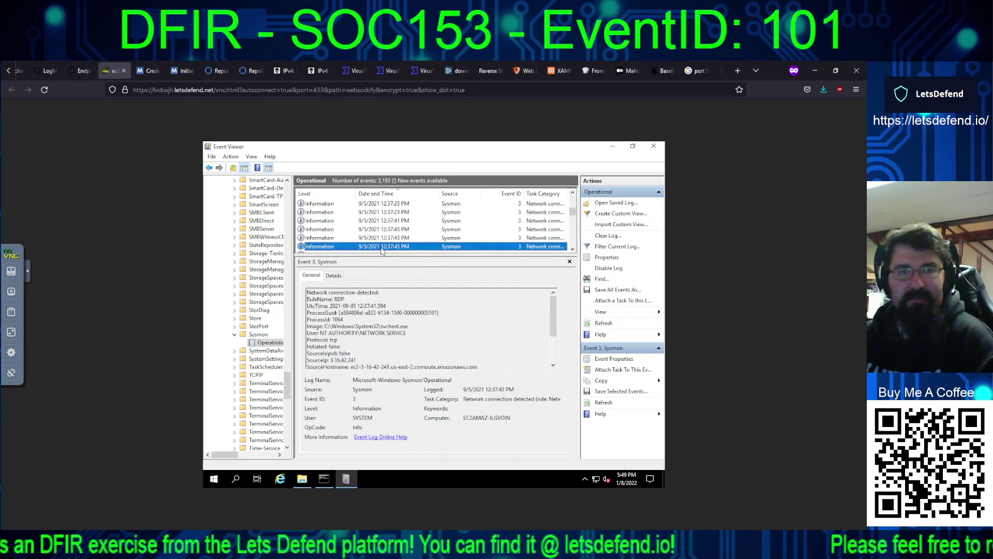
key("Up")
key("Up")
key("Up")
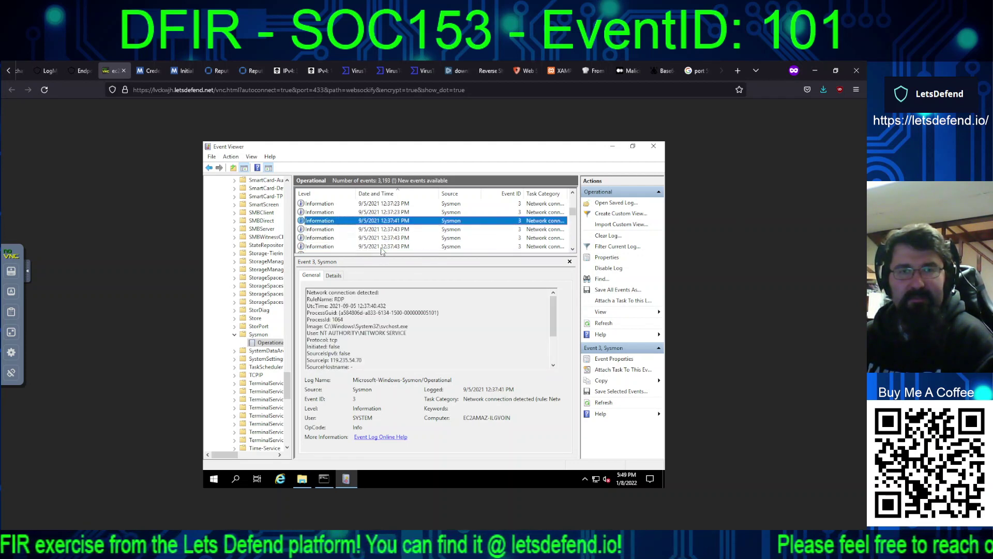
Step: Review the network connections from 12:37:43 PM to 12:39:02 PM, checking the source addresses of the RDP connections
key("Down")
key("Down")
key("Down")
key("Down")
key("Down")
key("Down")
key("Down")
key("Down")
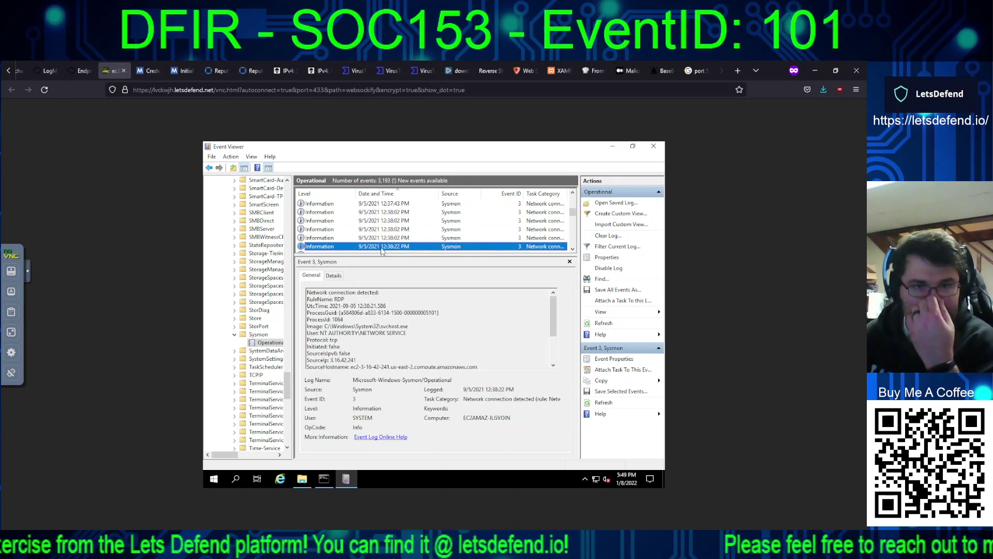
key("Down")
key("Down")
key("Down")
key("Down")
key("Down")
key("Down")
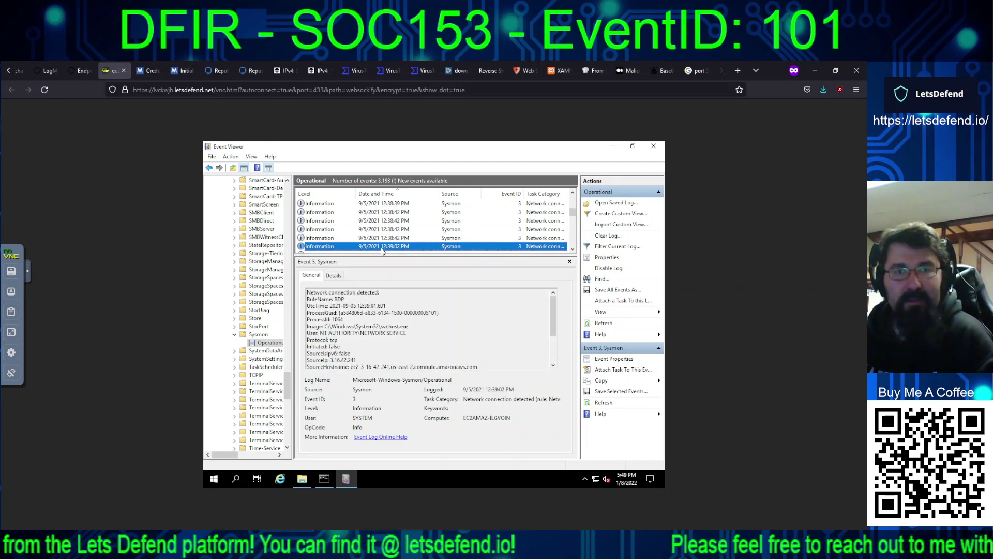
Step: Examine the process creation and termination events from 12:39:14 PM to 12:39:19 PM, checking which executables are involved
key("Down")
key("Down")
key("Down")
key("Down")
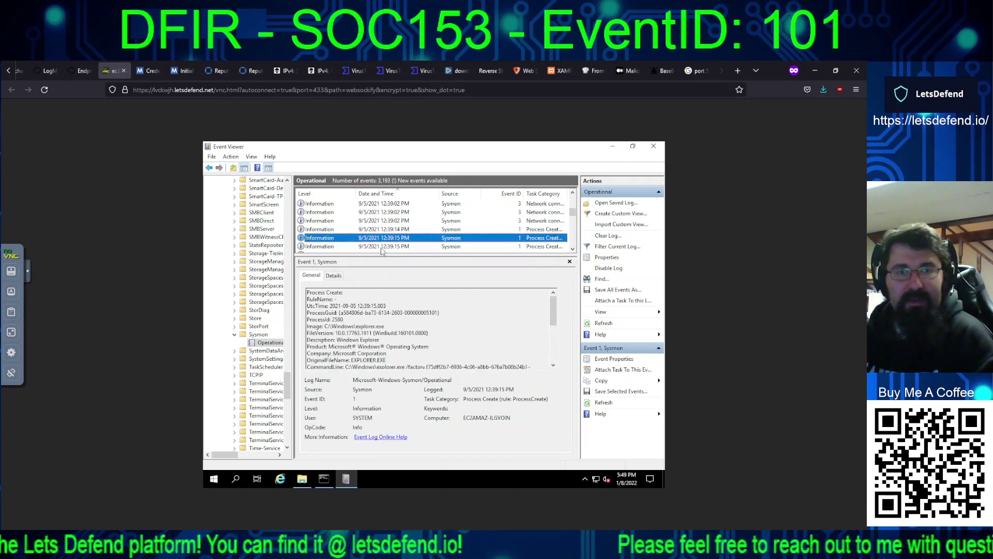
key("Down")
key("Down")
key("Down")
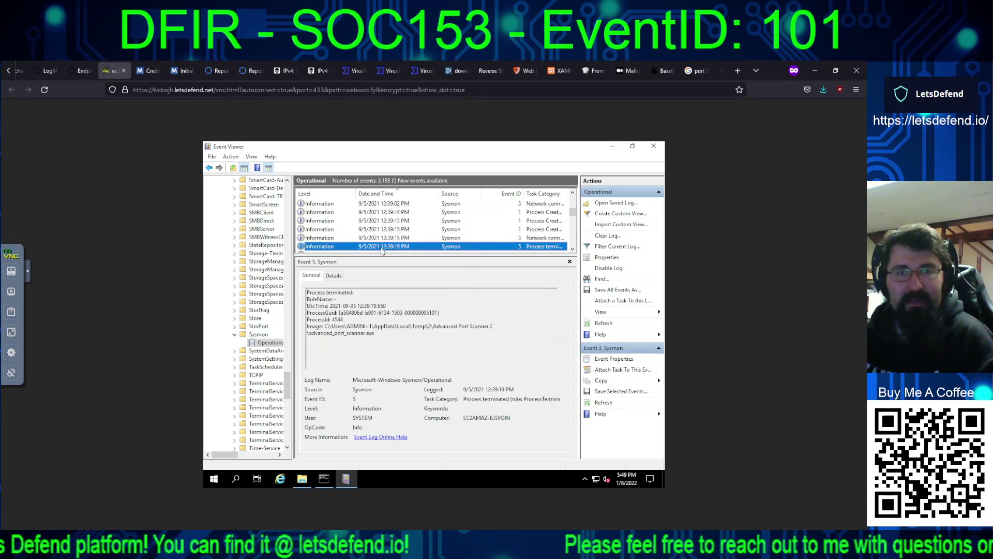
Step: Review the network connections and DNS queries from 12:39:23 PM to 12:39:35 PM, checking source addresses and queried domains
key("Down")
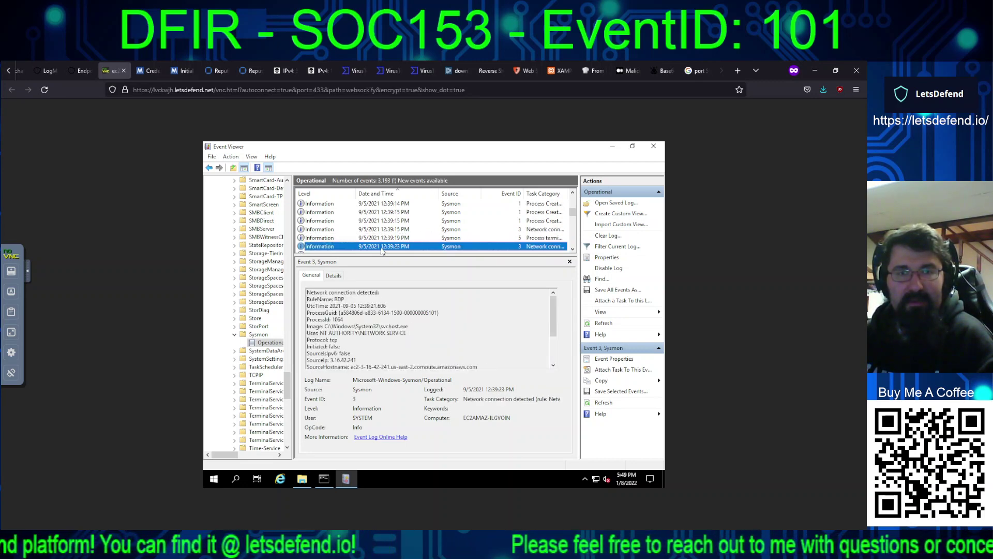
key("Down")
key("Down")
key("Down")
key("Down")
key("Down")
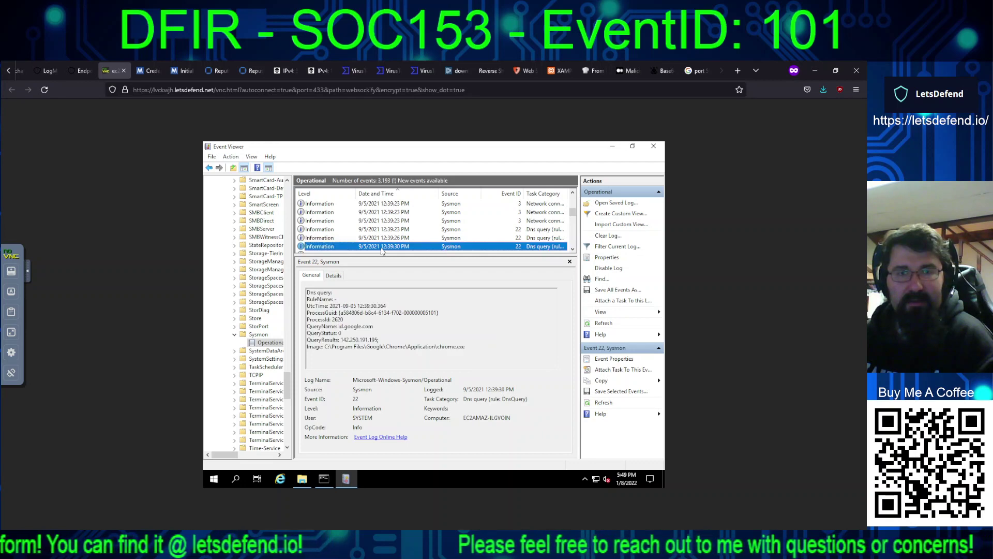
key("Down")
key("Down")
key("Down")
key("Down")
key("Down")
key("Down")
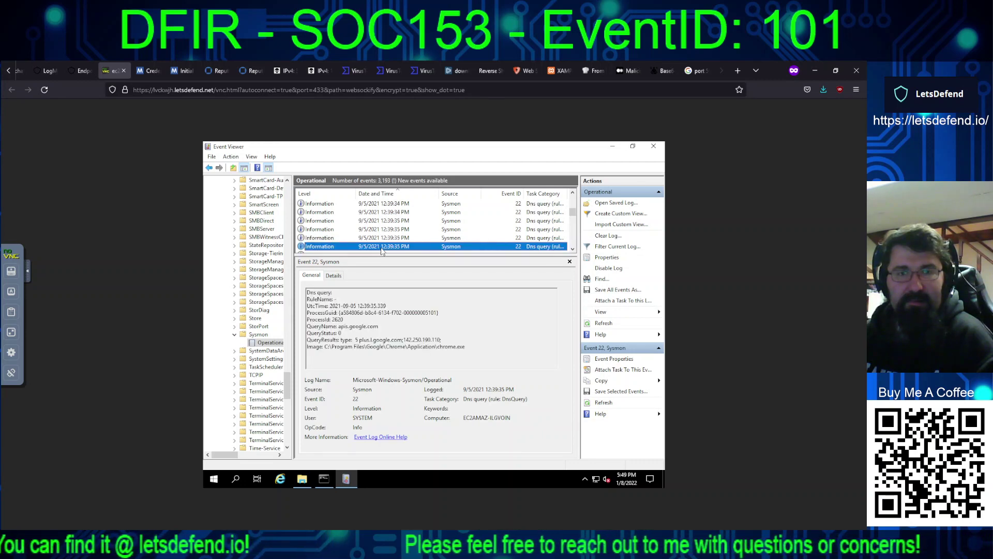
Step: Review the DNS queries through 12:39:38 PM and reach the 12:39:42 PM network connections, checking the queried domains and requesting process
key("Down")
key("Down")
key("Down")
key("Down")
key("Down")
key("Down")
key("Down")
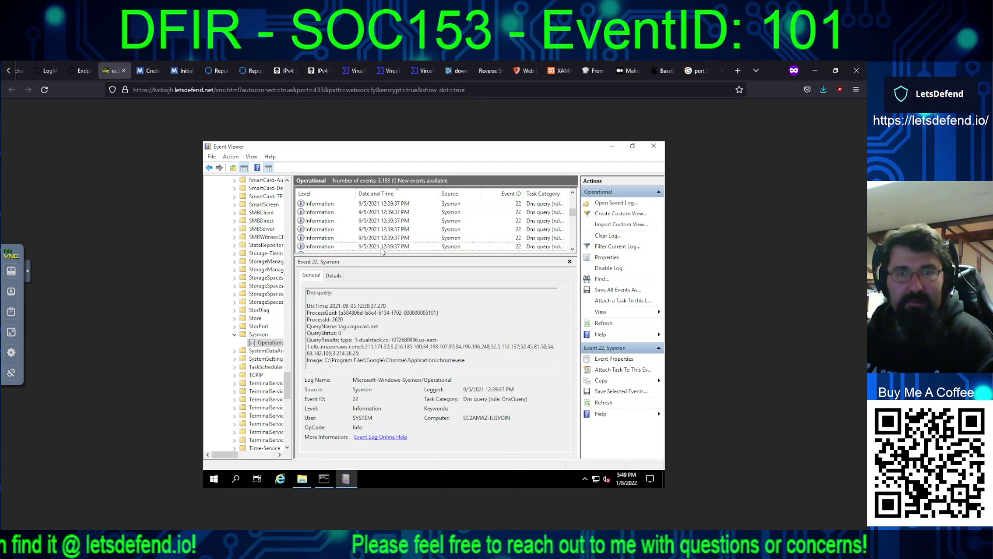
key("Down")
key("Down")
key("Down")
key("Down")
key("Down")
key("Down")
key("Down")
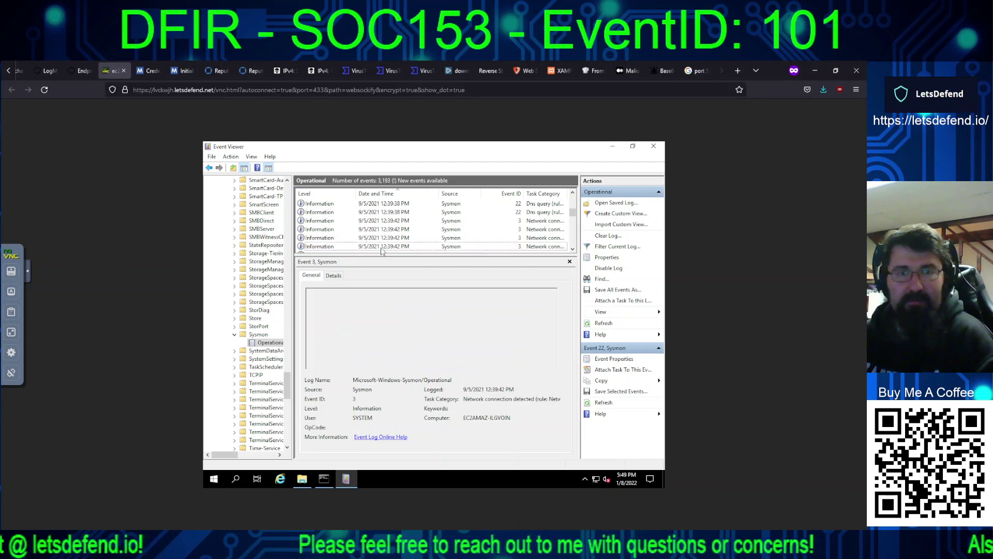
Step: Examine the file creation and file stream events at 12:39:45 PM, checking the downloaded file's name, hashes and referrer
key("Down")
key("Down")
key("Down")
key("Down")
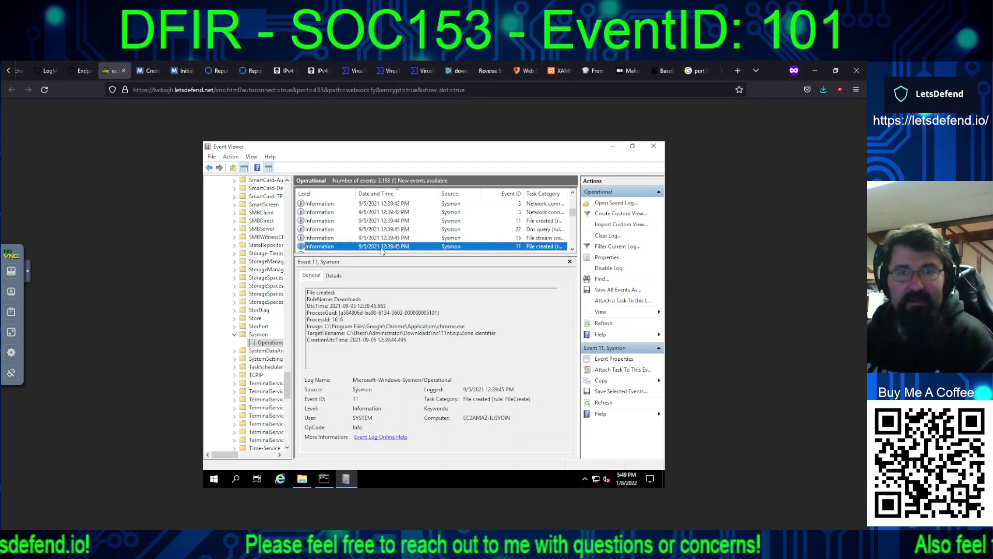
key("Down")
key("Down")
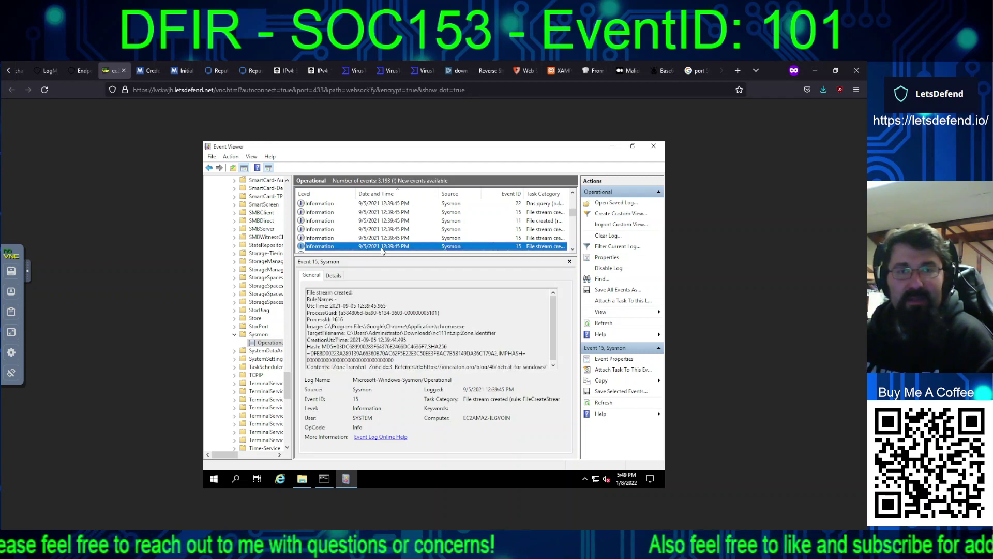
key("Down")
key("Down")
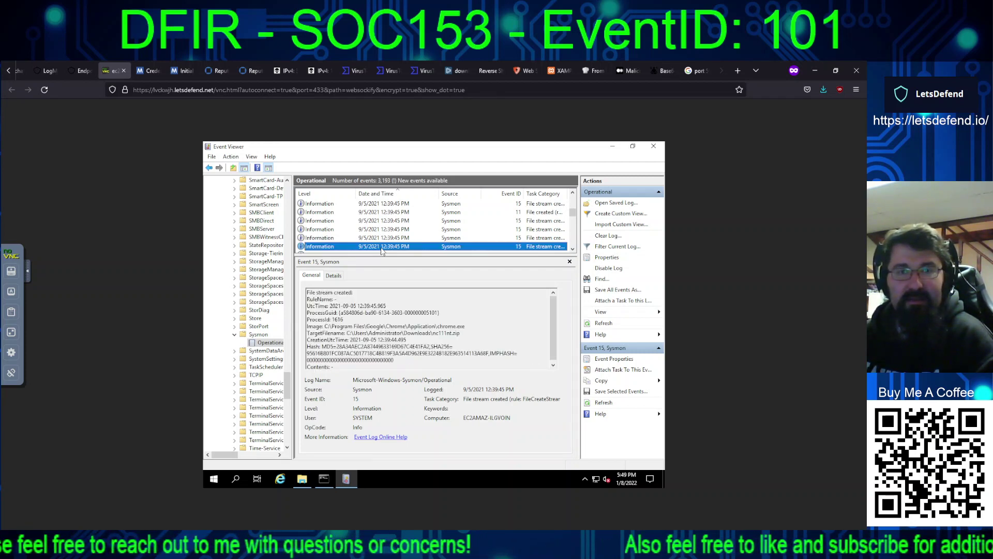
Step: Inspect the 12:39:49 PM process creation event, checking its command line, user and parent process
key("Down")
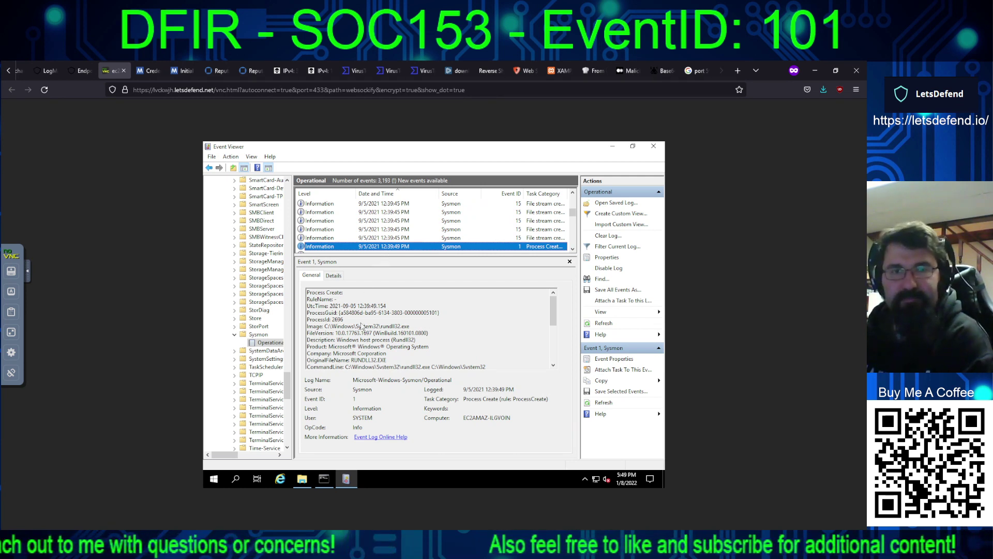
left_click(554, 360)
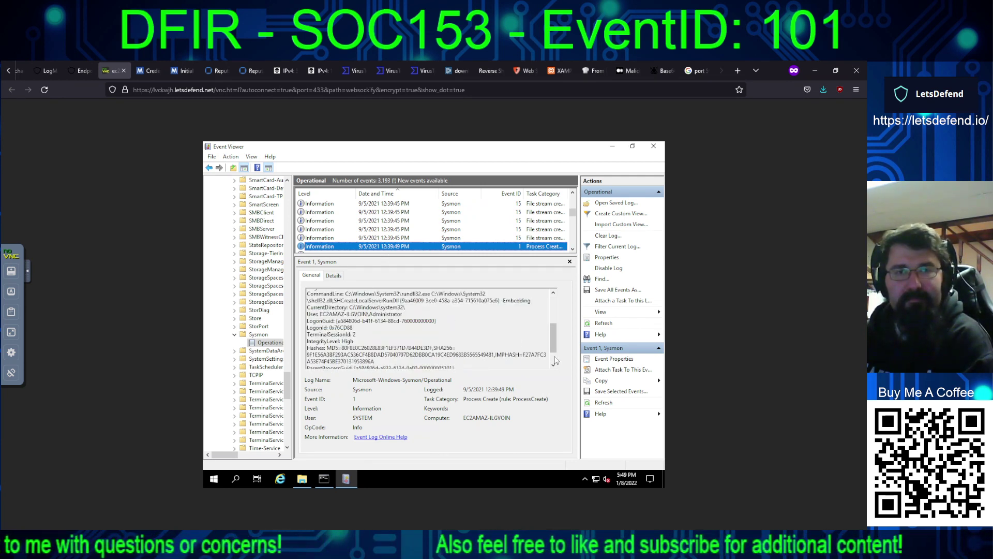
scroll(555, 361, "down", 1)
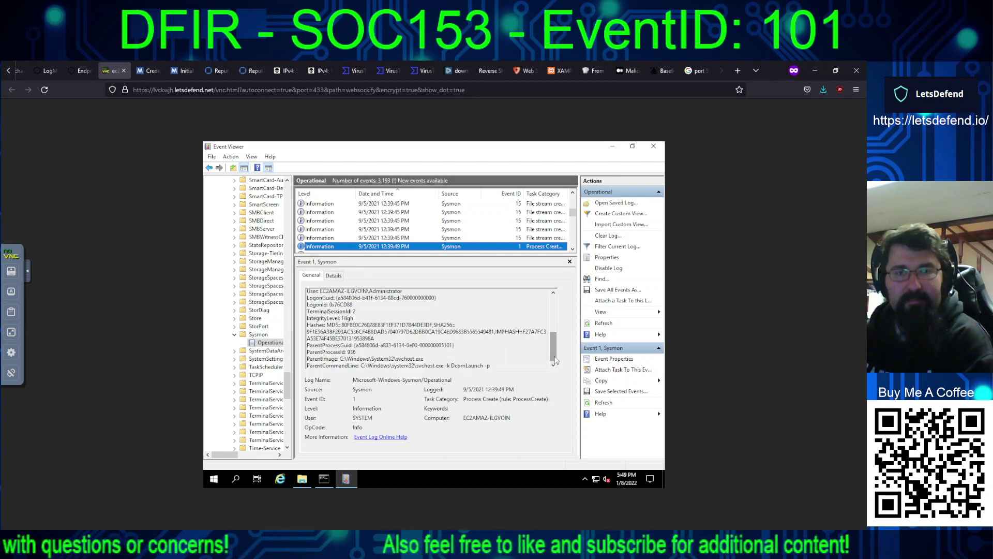
scroll(554, 368, "down", 1)
Step: Review the file creation events from 12:39:55 PM into 12:40:00 PM, checking the target file names in the Downloads folder
key("Down")
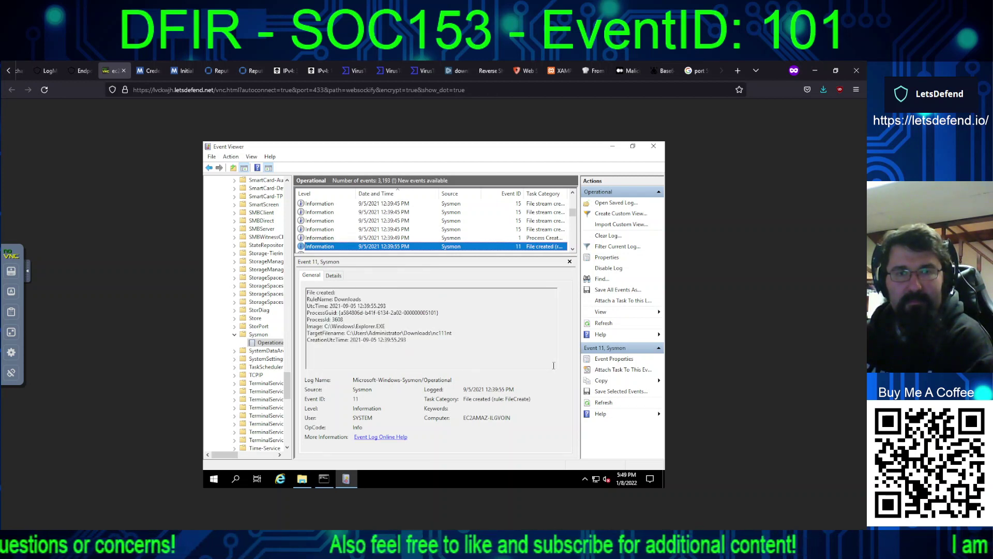
key("Down")
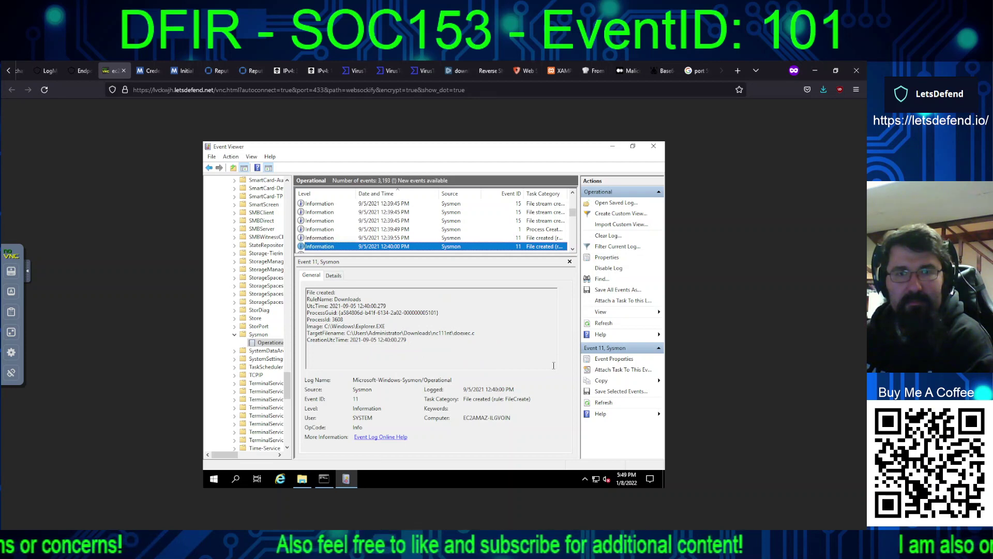
key("Down")
key("Down")
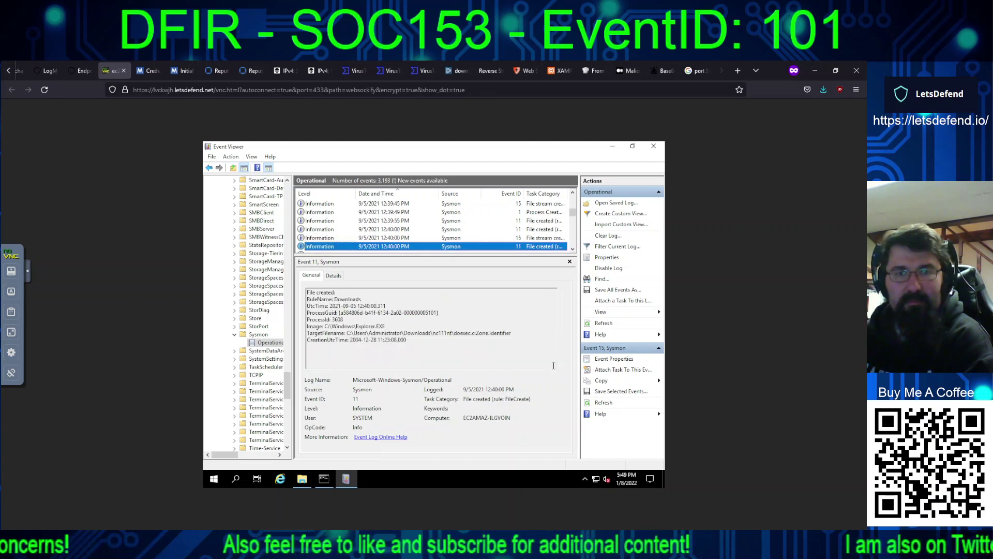
key("Down")
key("Down")
key("Down")
key("Down")
key("Down")
key("Down")
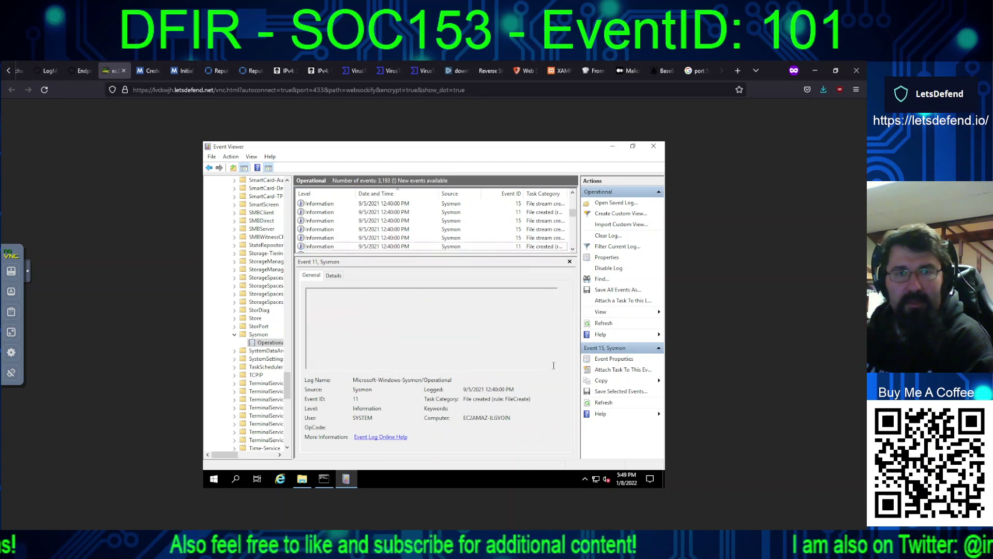
Step: Review the 12:40:00 PM file events through the nc.exe entry, checking which files are written to the nc111nt folder
key("Down")
key("Down")
key("Down")
key("Down")
key("Down")
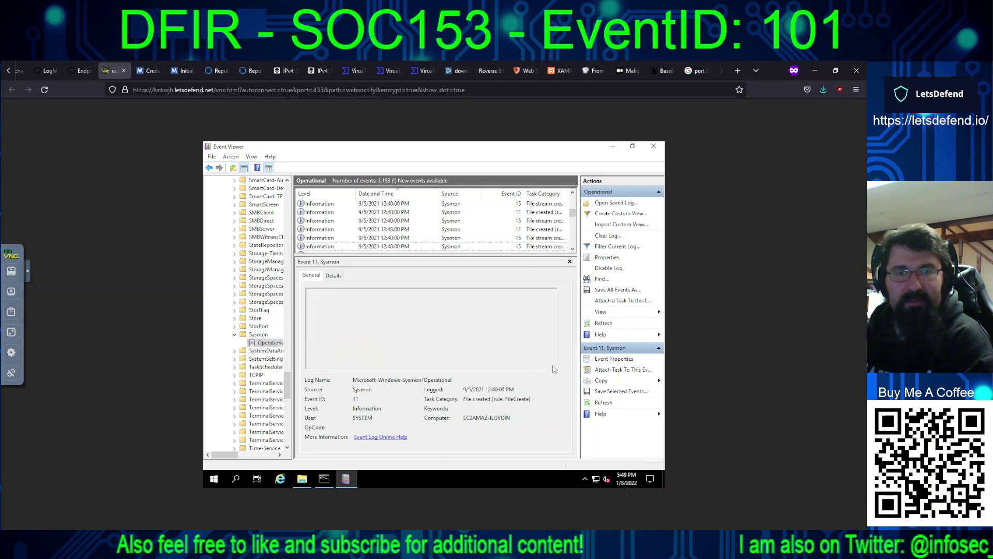
key("Down")
key("Down")
key("Down")
key("Down")
key("Down")
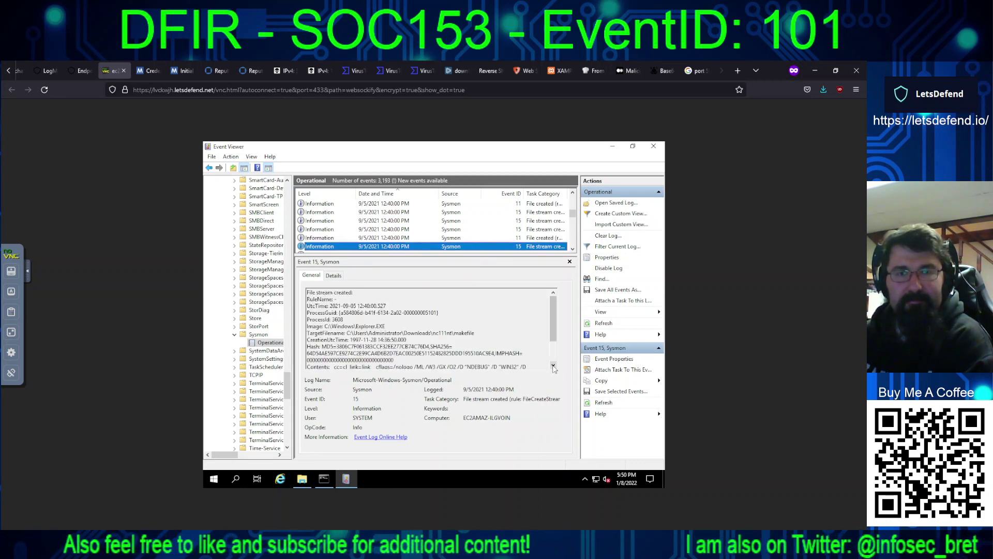
key("Down")
key("Down")
key("Down")
key("Down")
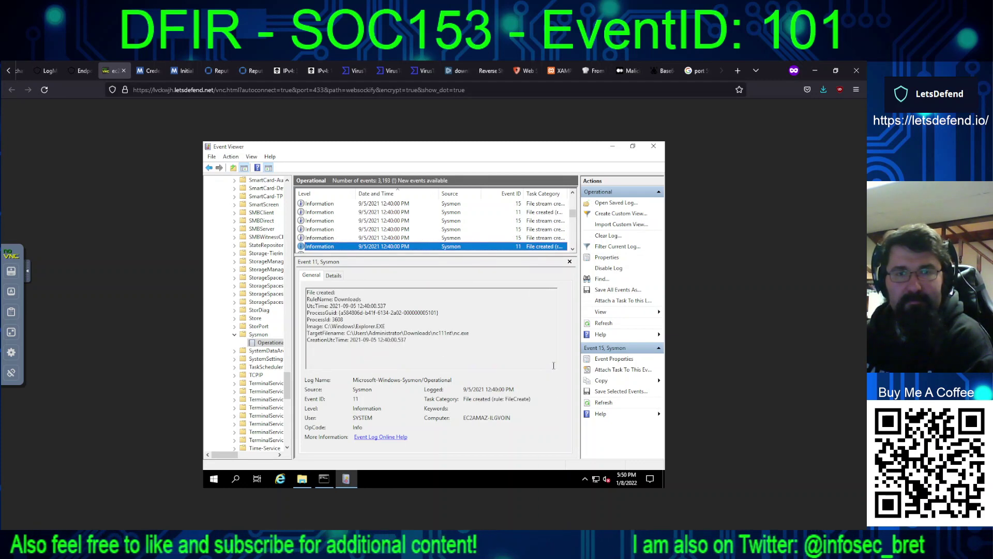
Step: Review the remaining 12:40:00 PM file events through the readme.txt entry, checking their target file names and origin
key("Down")
key("Down")
key("Down")
key("Down")
key("Down")
key("Down")
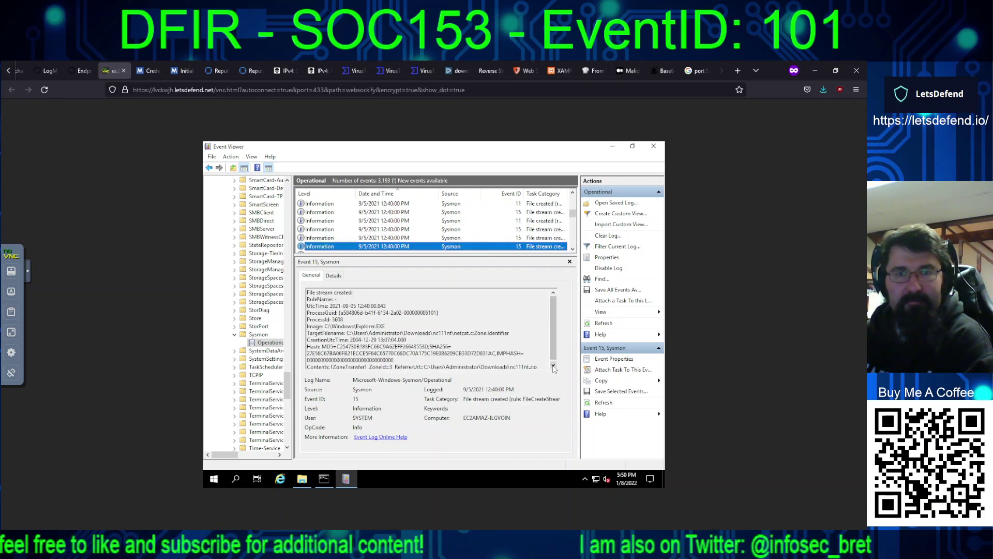
key("Down")
key("Down")
key("Down")
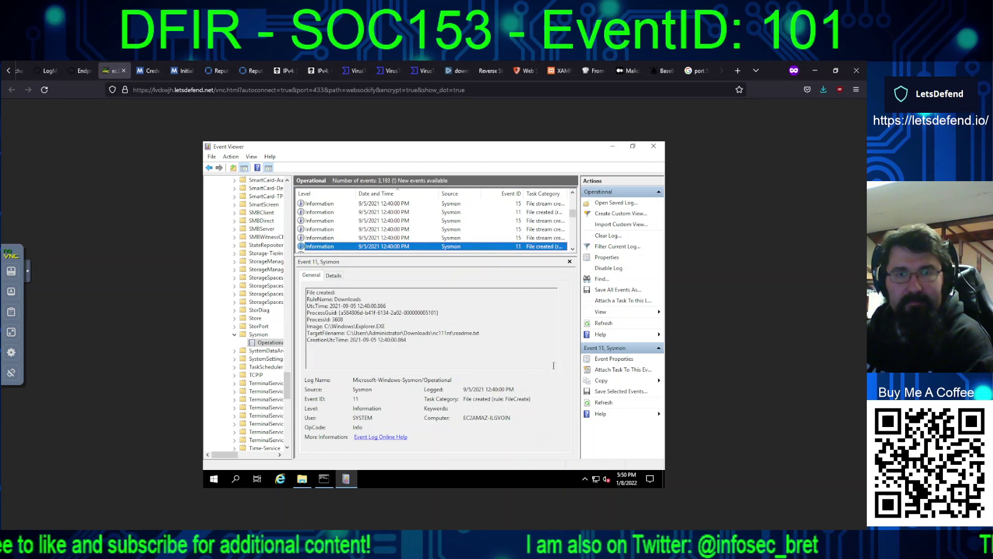
Step: Review the events up to 12:40:23 PM and return to the 12:40:22 PM RDP connection to check its source address
key("Down")
key("Down")
key("Down")
key("Down")
key("Down")
key("Down")
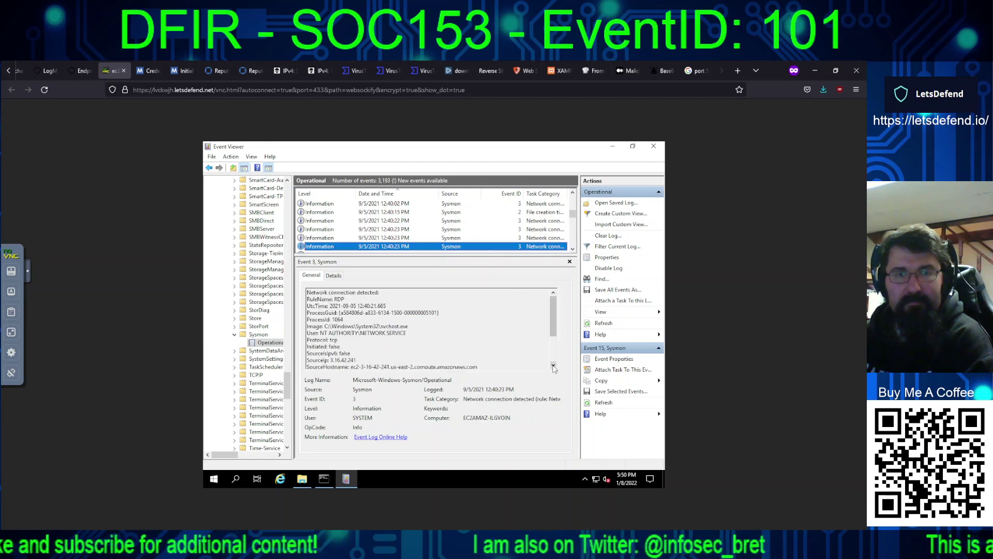
key("Up")
key("Up")
key("Up")
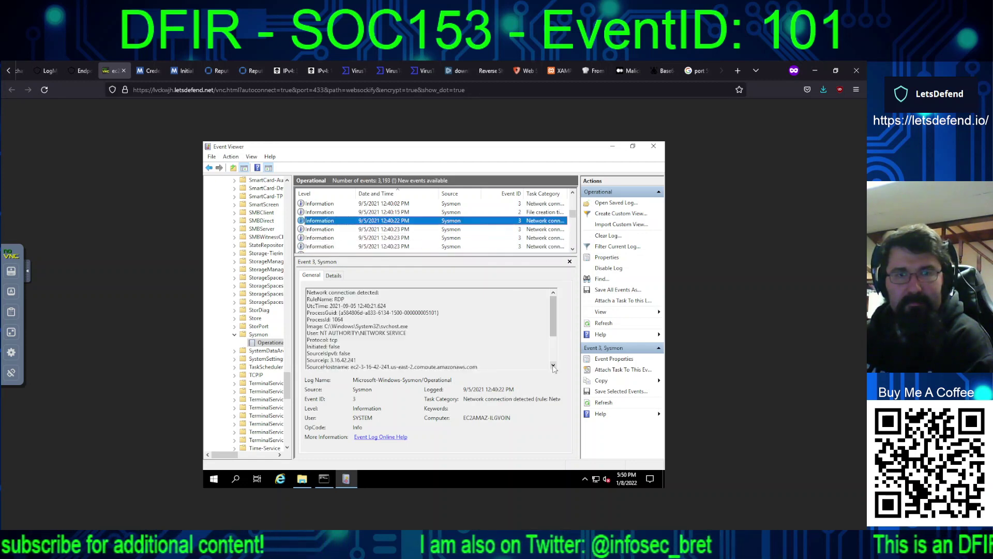
Step: Review the events up to 12:40:46 PM, checking which process created the file logged there and its target path
key("Down")
key("Down")
key("Down")
key("Down")
key("Down")
key("Down")
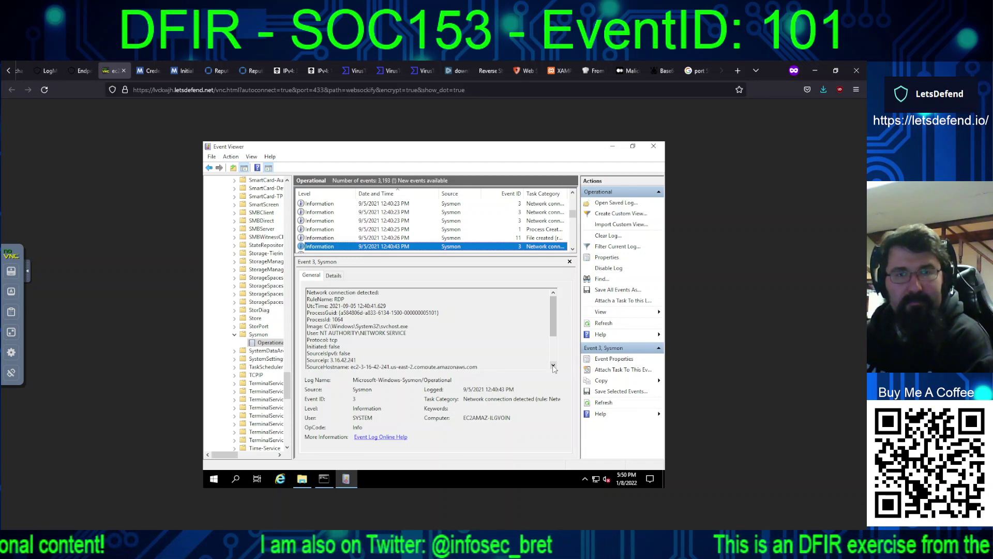
key("Down")
key("Down")
key("Down")
key("Down")
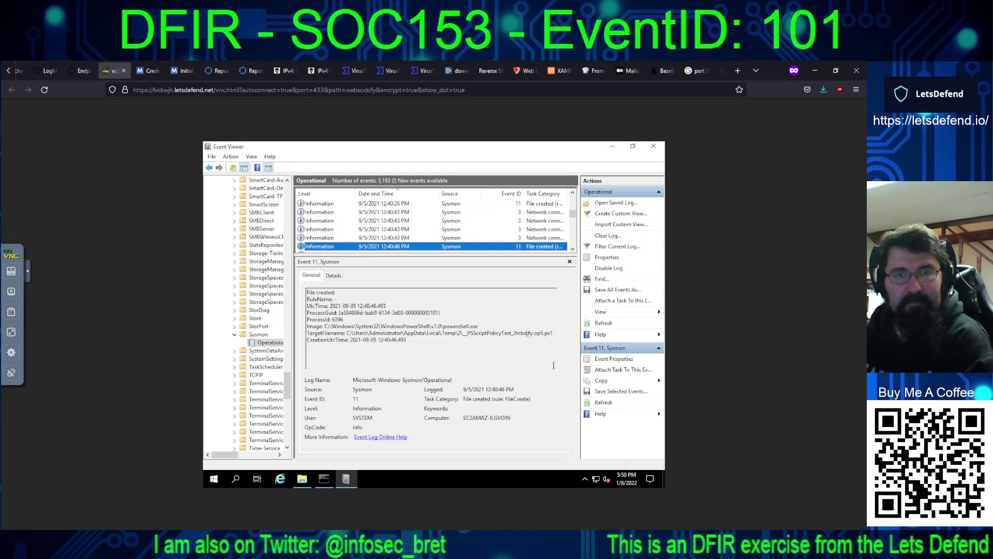
Step: Review the network connections from 12:41:02 PM to 12:42:43 PM, checking the source addresses of the RDP connections
key("Down")
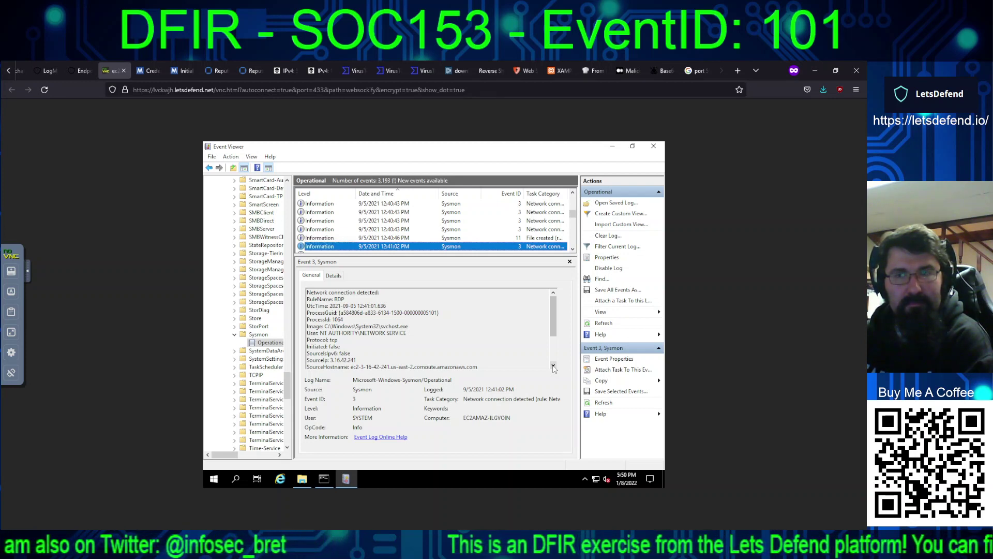
key("Down")
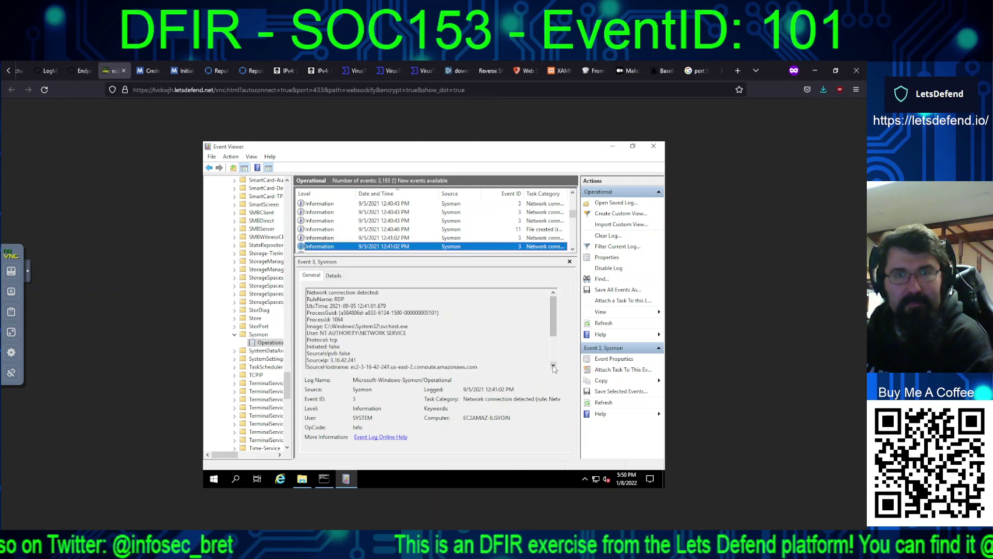
key("Down")
key("Down")
key("Down")
key("Down")
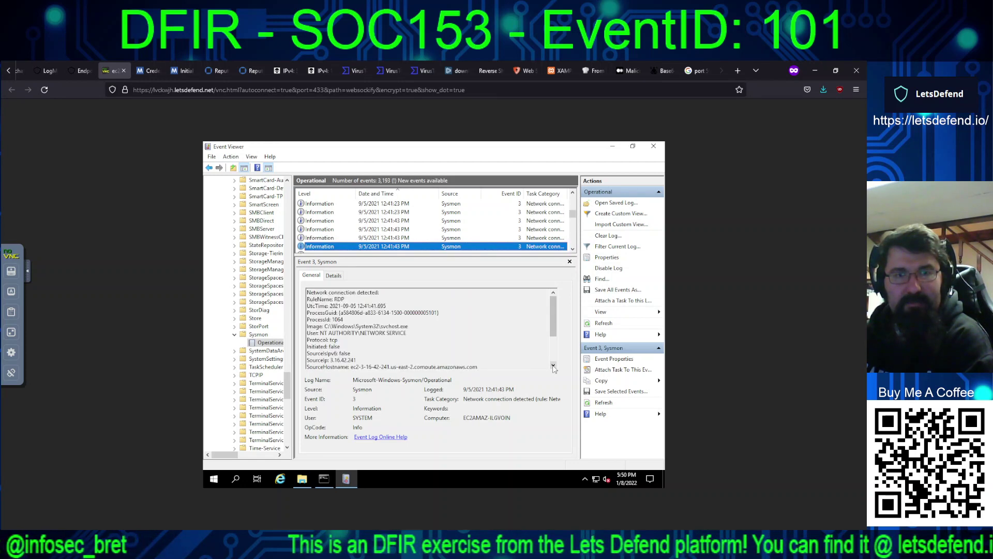
key("Down")
key("Down")
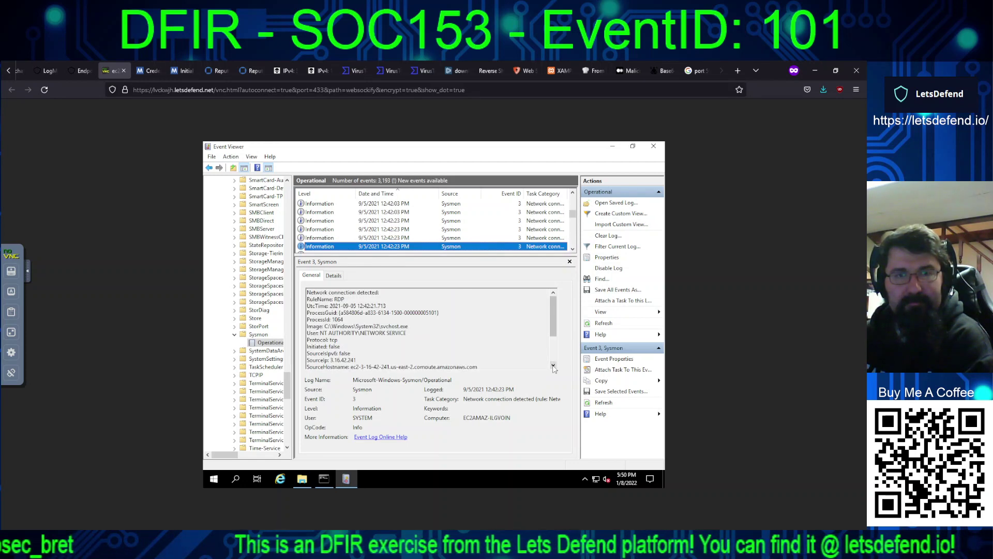
key("Down")
key("Down")
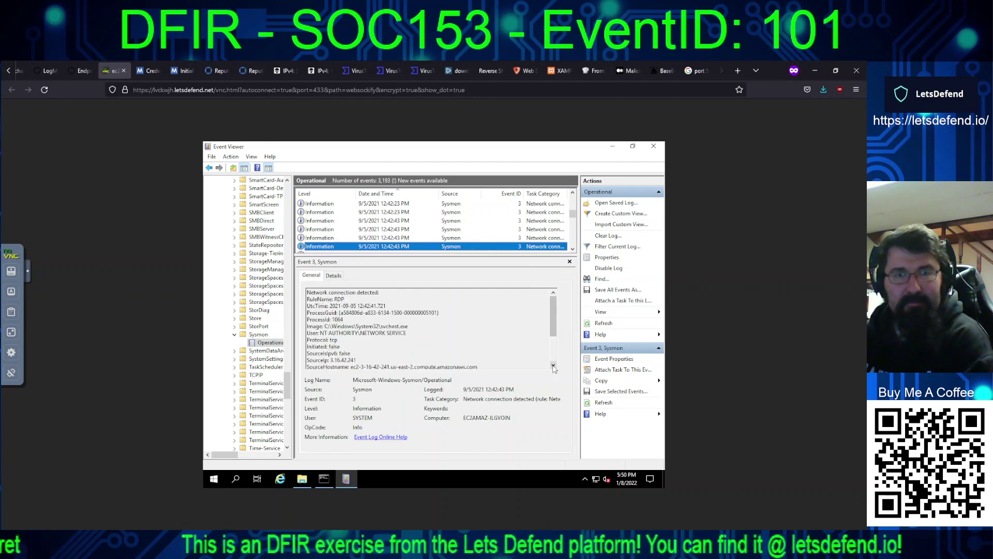
Step: Review the two 12:42:48 PM process creation events, checking their command lines and parent process
key("Down")
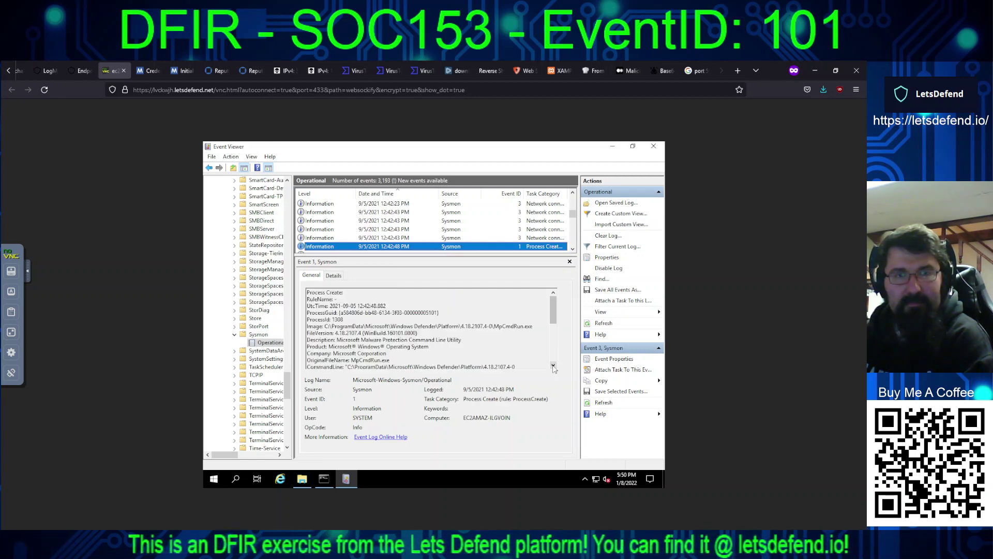
left_click(553, 365)
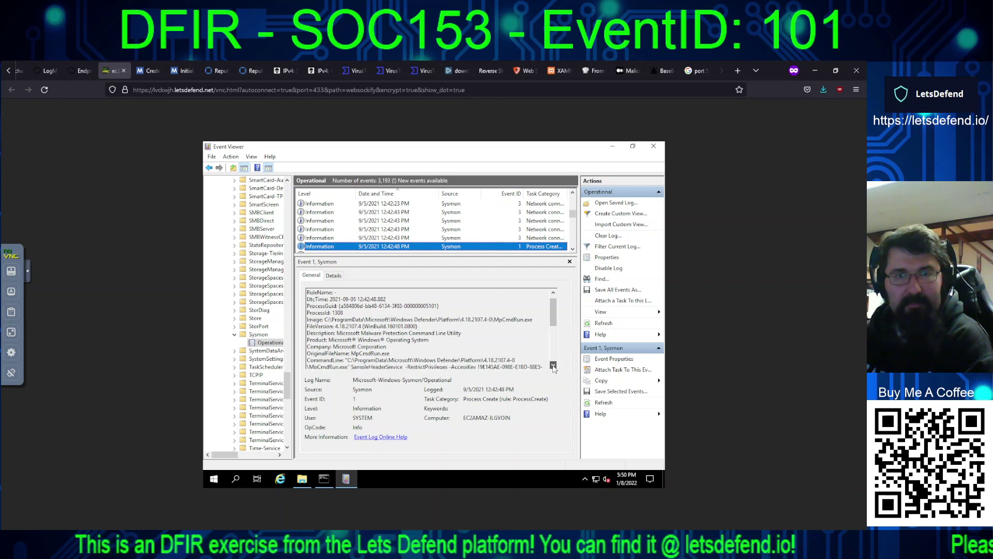
left_click(553, 365)
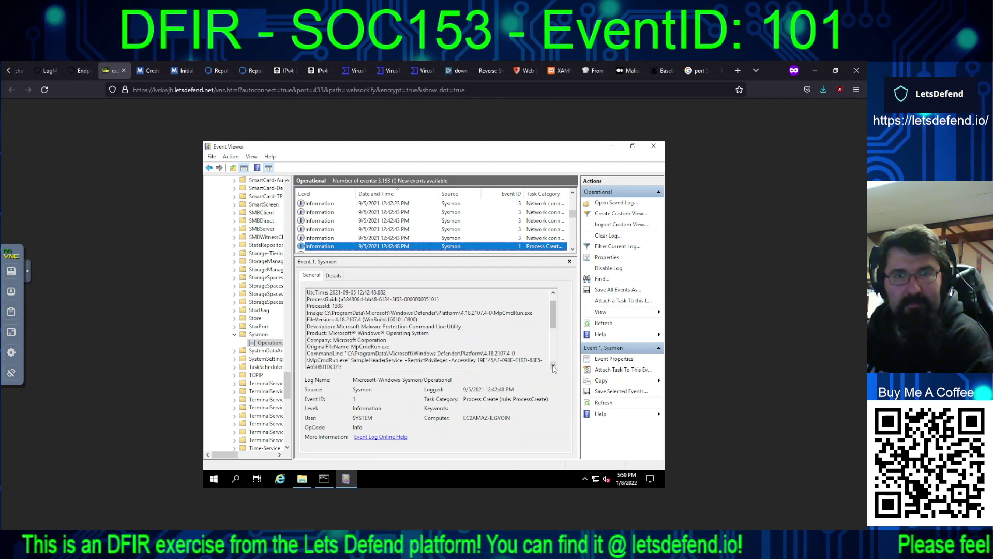
left_click(553, 366)
left_click(553, 365)
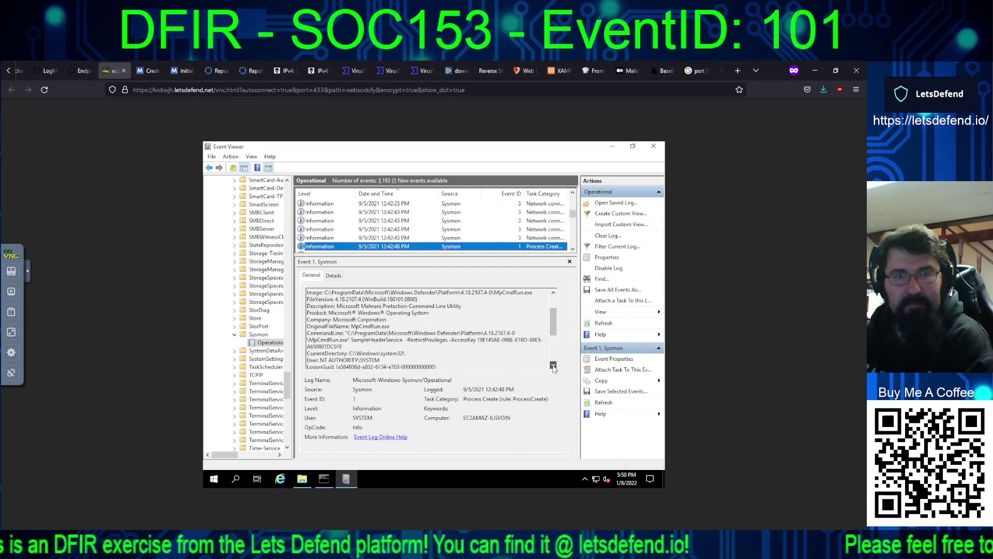
left_click(553, 365)
left_click(553, 365)
left_click(553, 365)
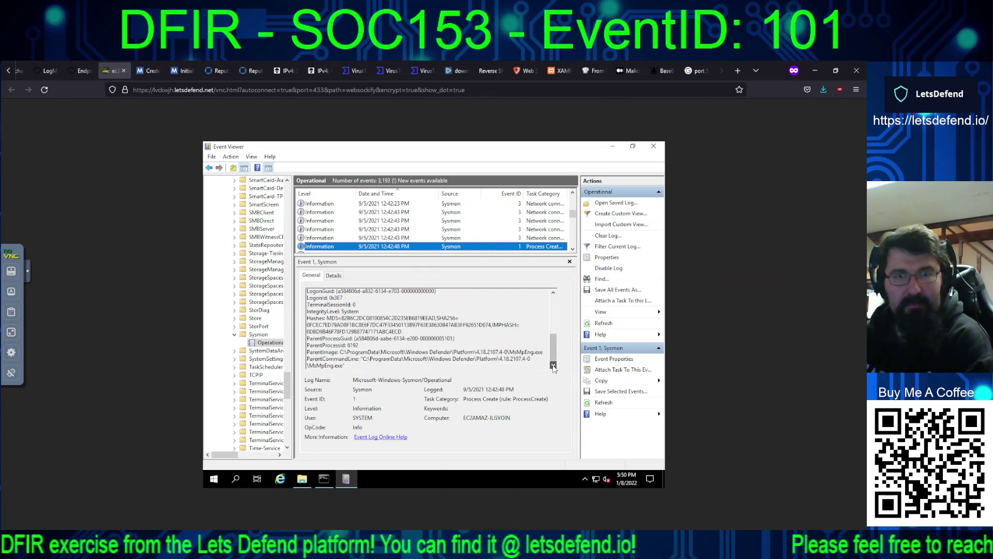
key("Down")
left_click(553, 365)
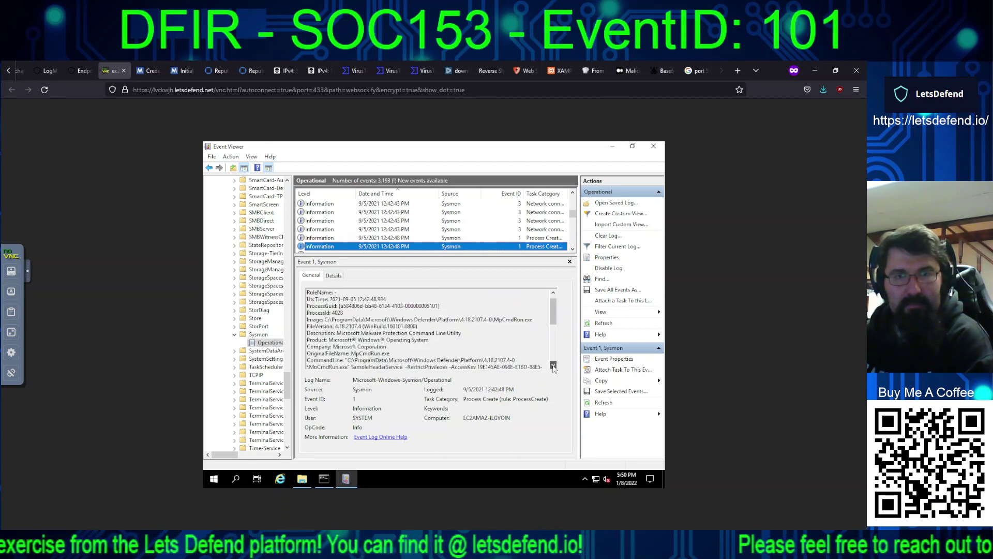
left_click(553, 365)
left_click(553, 365)
Step: Review the 12:43:02 PM network connections and the 12:43:23 PM PowerShell ISE process creation, checking which script its command line opens
key("Down")
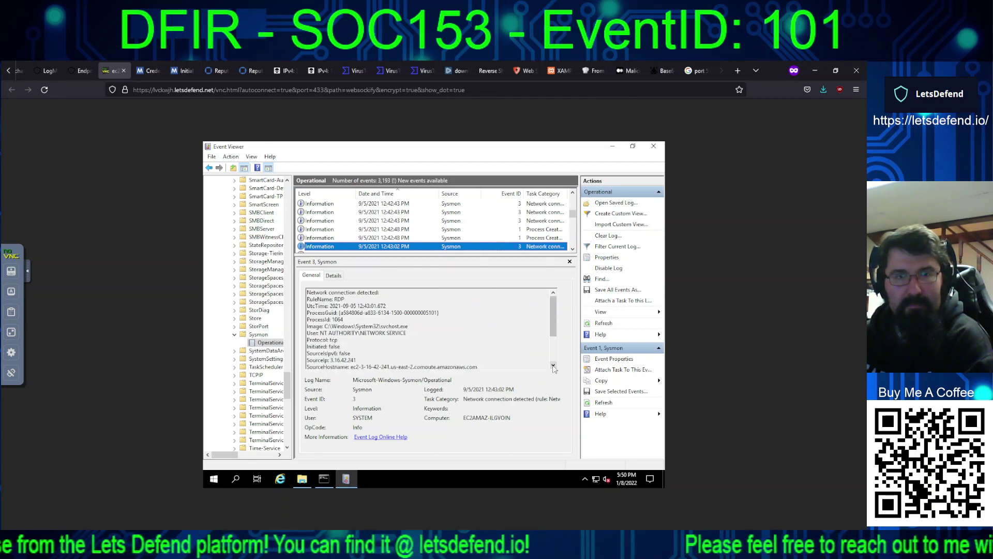
key("Down")
key("Down")
key("Down")
key("Down")
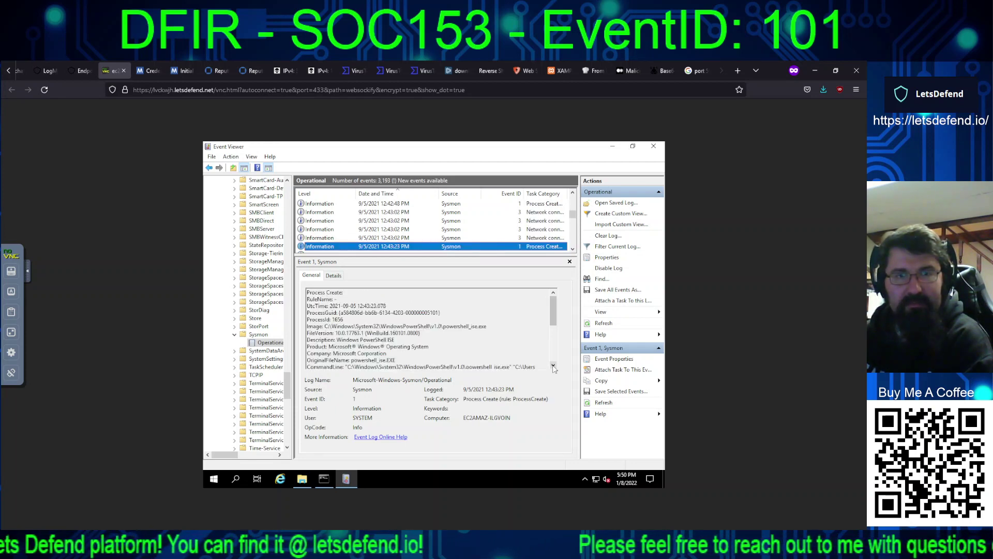
left_click(553, 365)
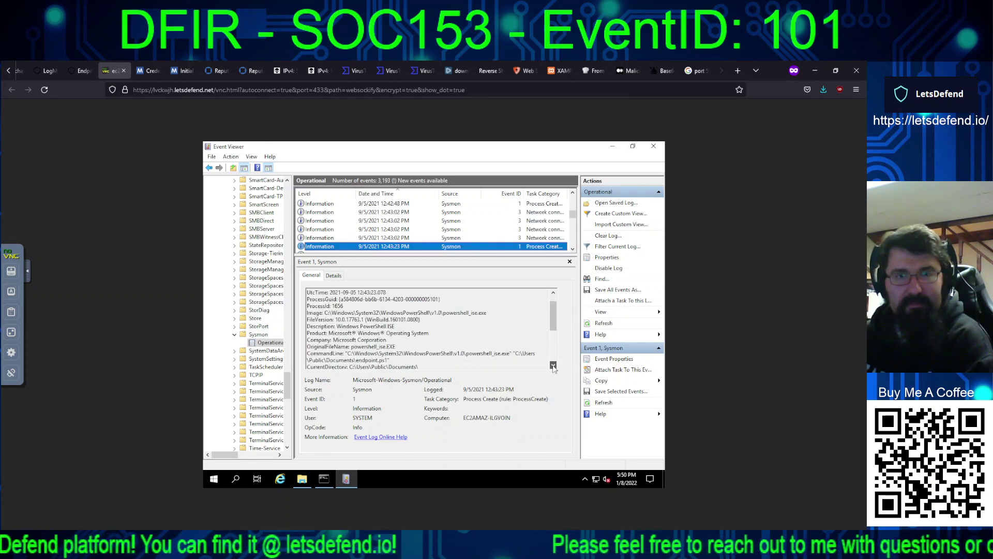
left_click(554, 293)
left_click(555, 294)
left_click(554, 293)
Step: Review the events from 12:43:23 PM to 12:43:43 PM, checking the RDP source addresses and the created files' target paths
key("Down")
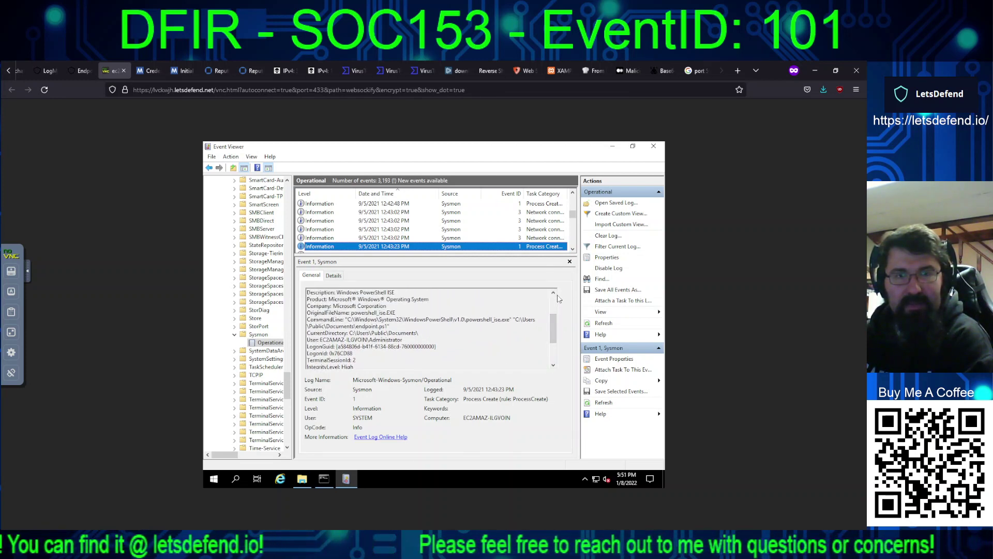
key("Down")
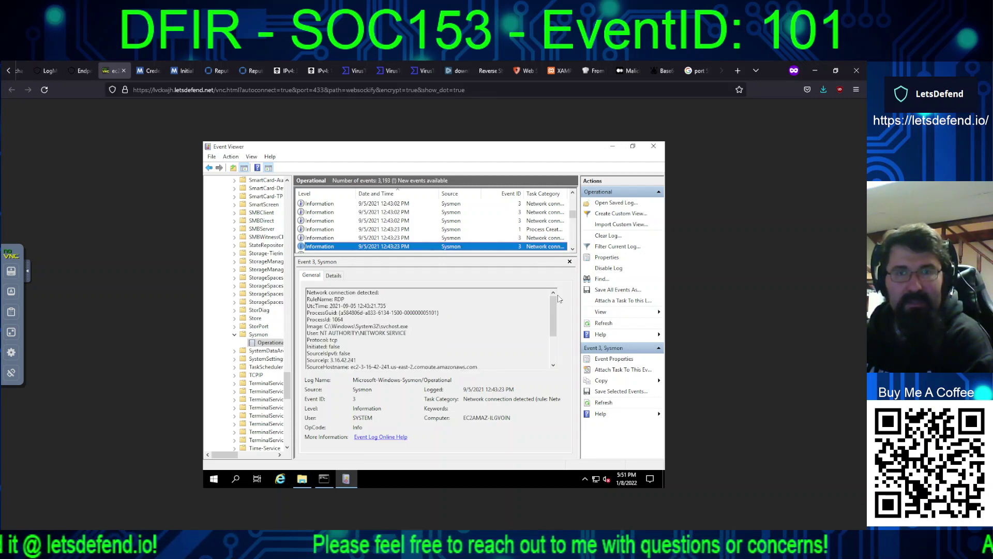
key("Down")
key("Down")
key("Down")
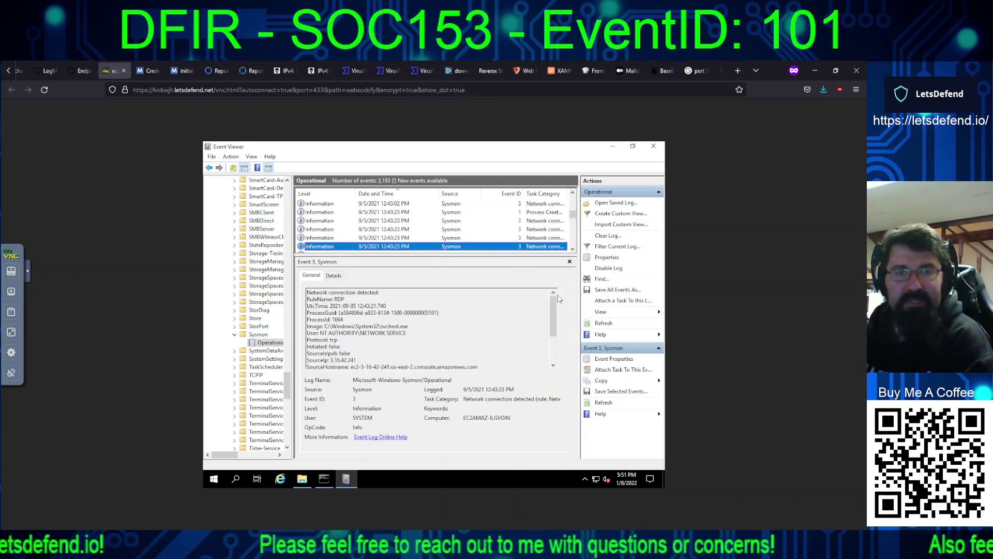
key("Up")
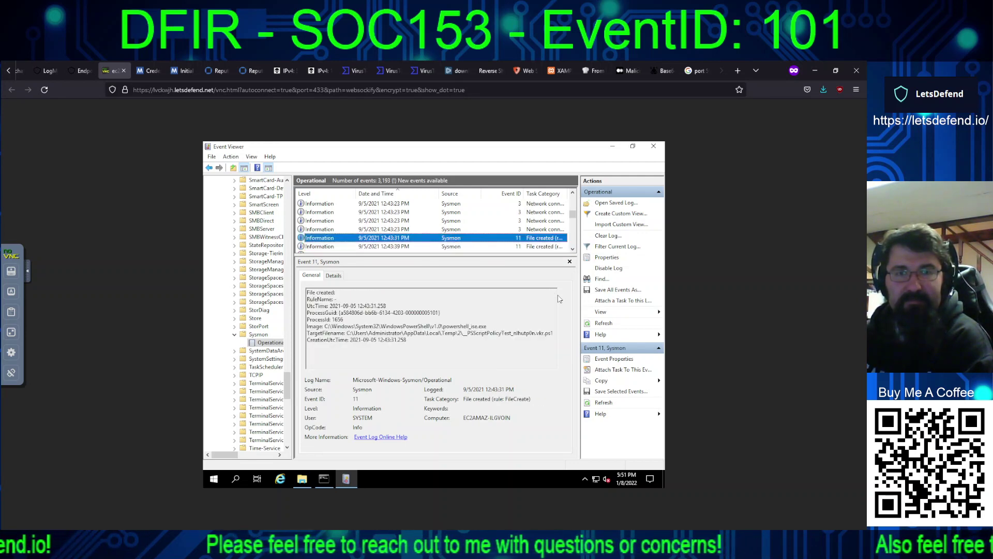
key("Down")
key("Down")
key("Down")
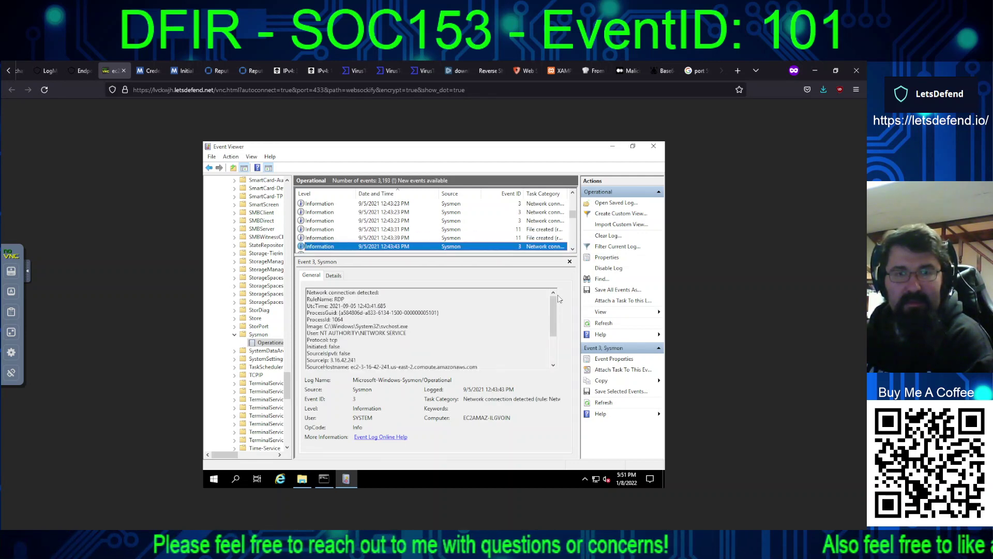
Step: Review the remaining events up to 12:44:02 PM, checking the 12:43:46 PM file creation and the source addresses of the RDP connections
key("Down")
key("Down")
key("Down")
key("Down")
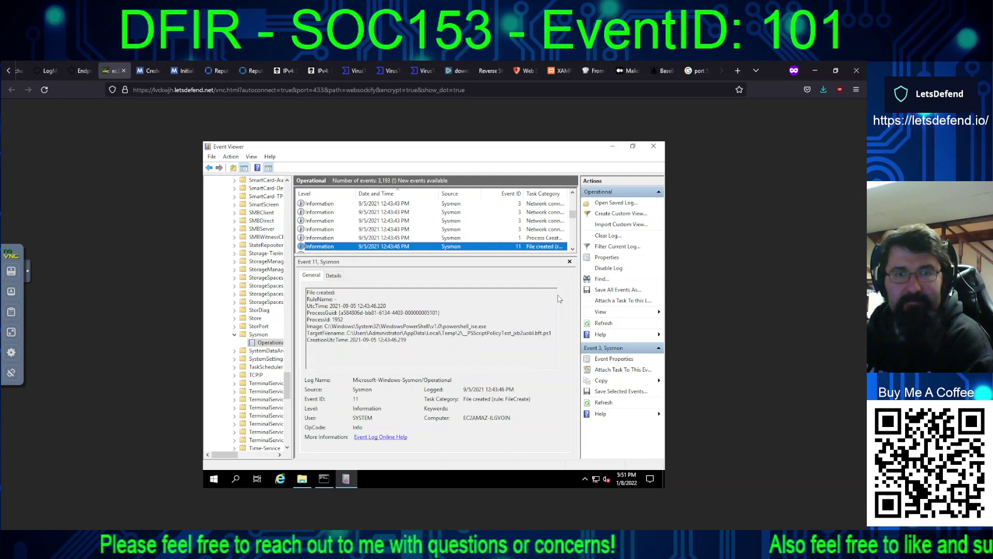
key("Down")
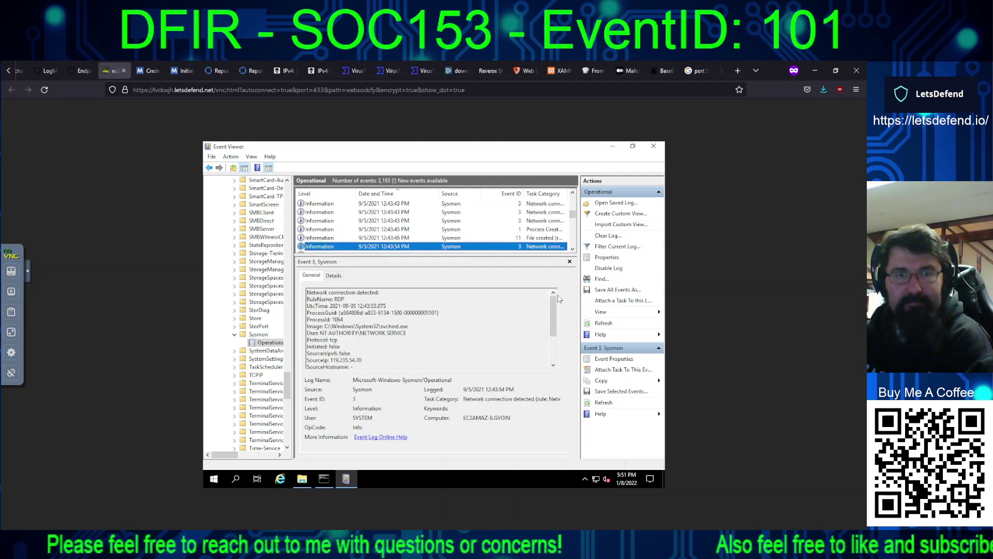
key("Down")
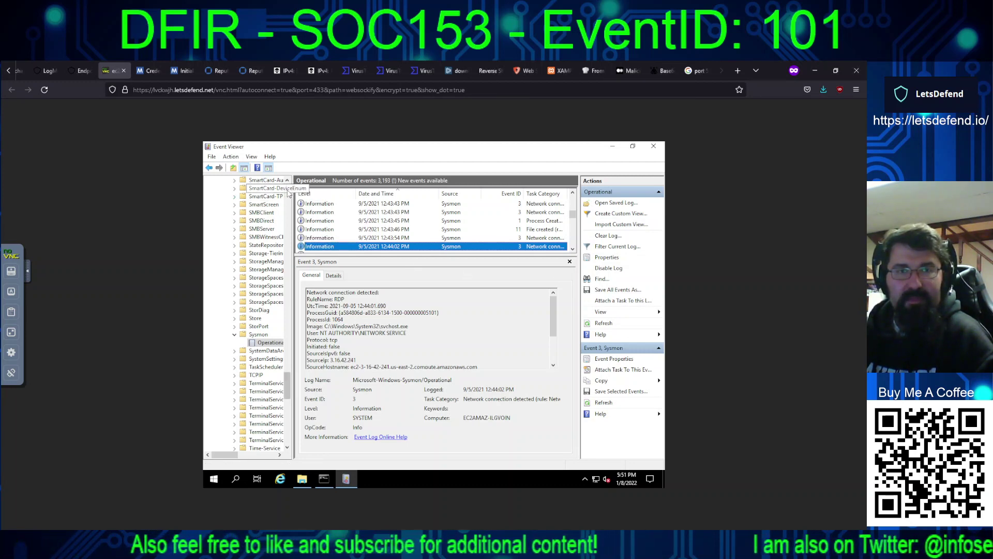
Step: Open the Windows Security log and start filtering it by a custom date range
scroll(288, 193, "up", 20)
scroll(287, 193, "up", 15)
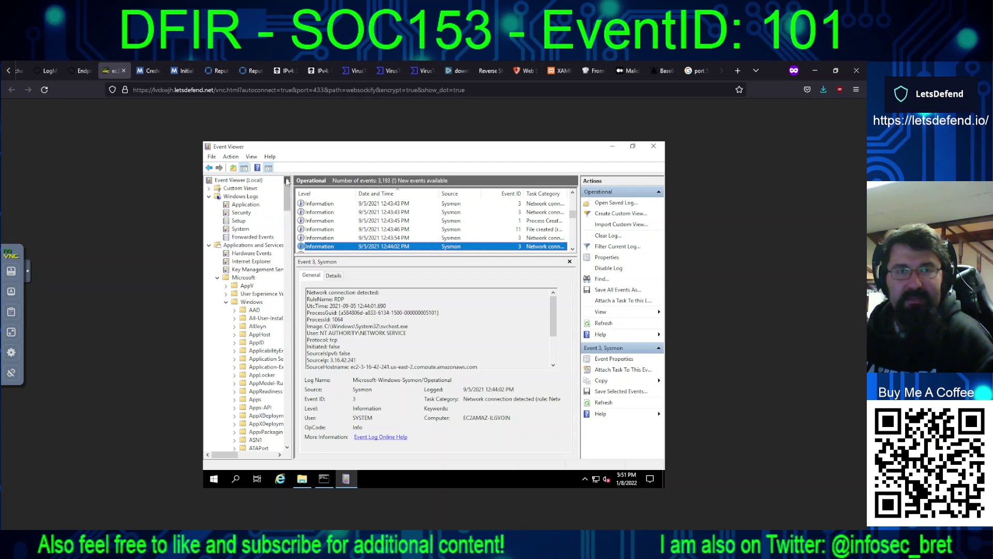
left_click(238, 214)
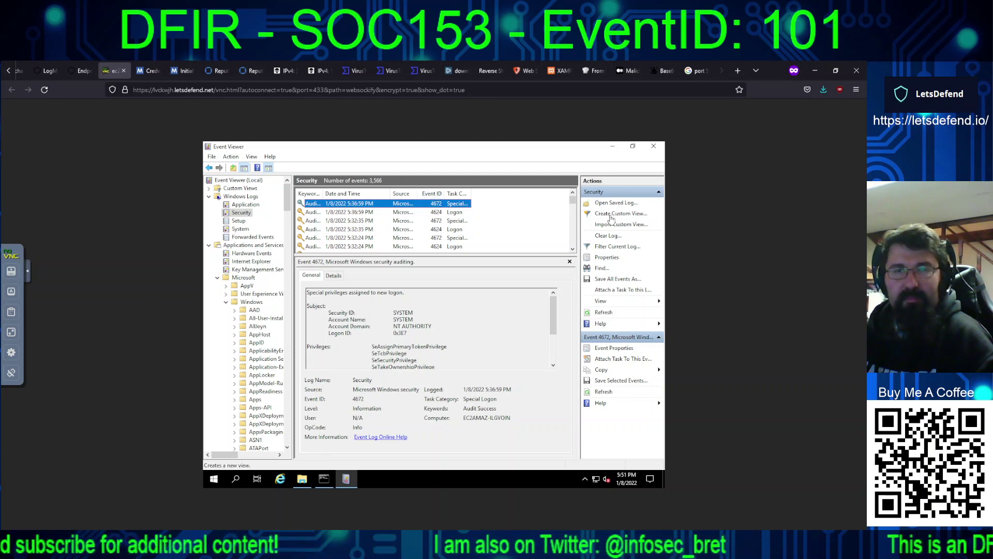
left_click(605, 247)
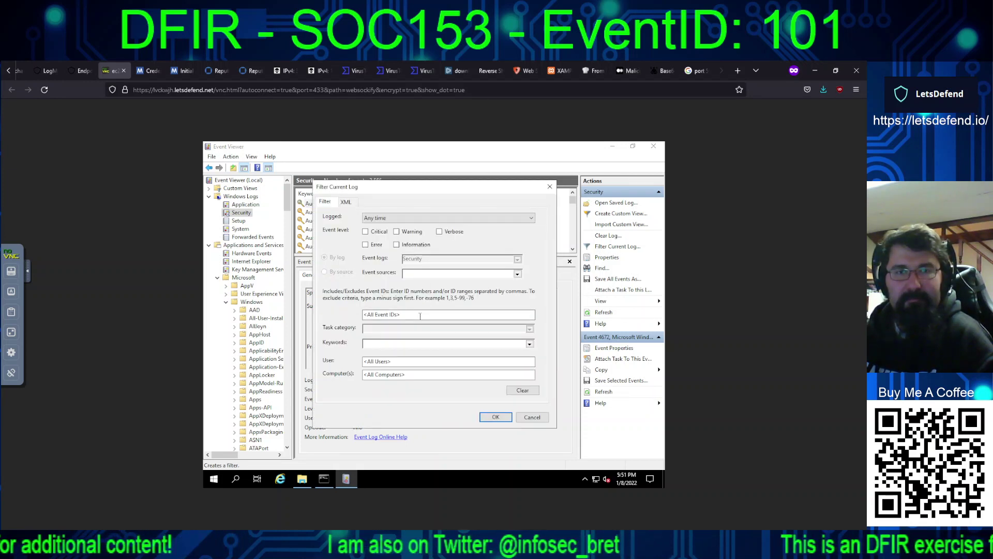
left_click(395, 220)
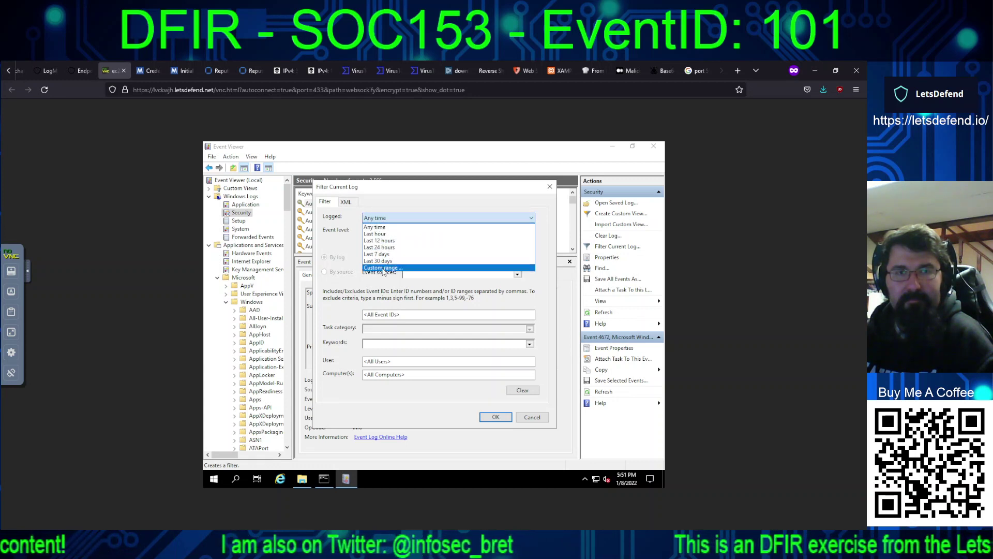
left_click(383, 268)
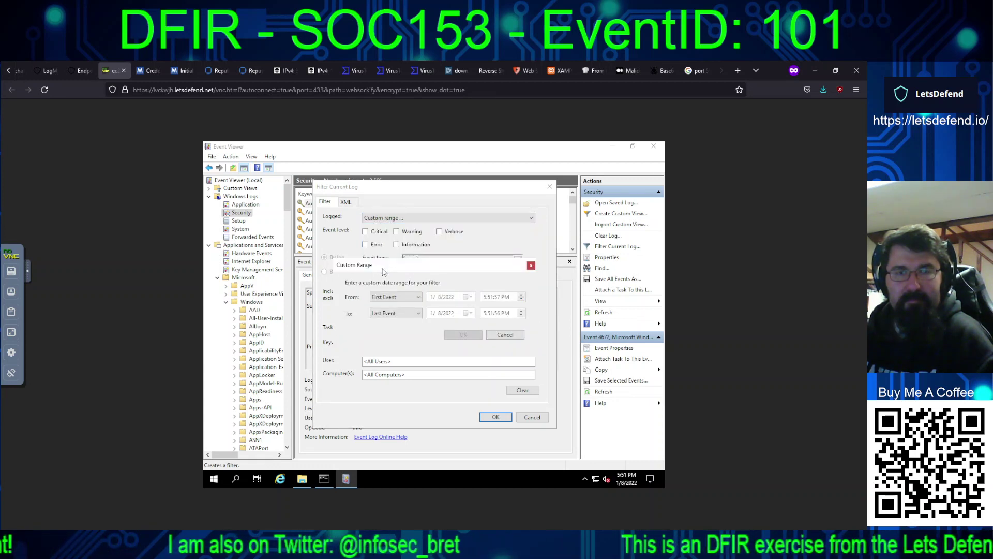
Step: Set the start of the custom range to events on 9/5/2021 at 12:00:00 PM
left_click(392, 298)
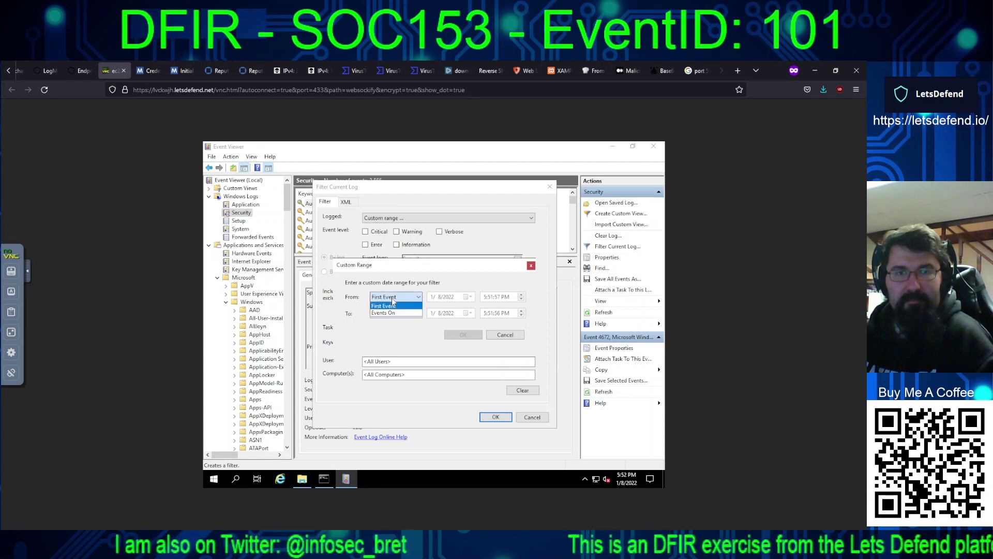
left_click(384, 312)
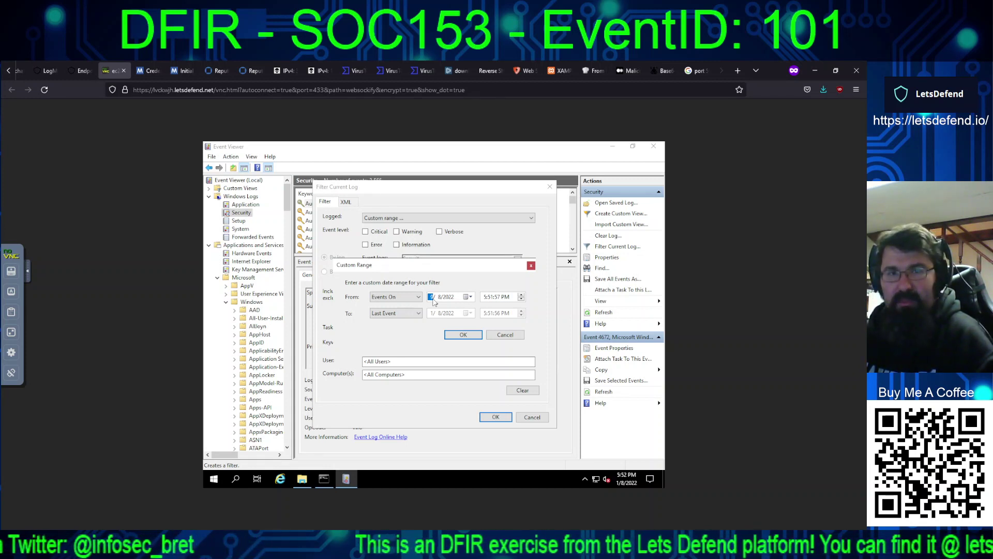
key("Tab")
left_click(440, 298)
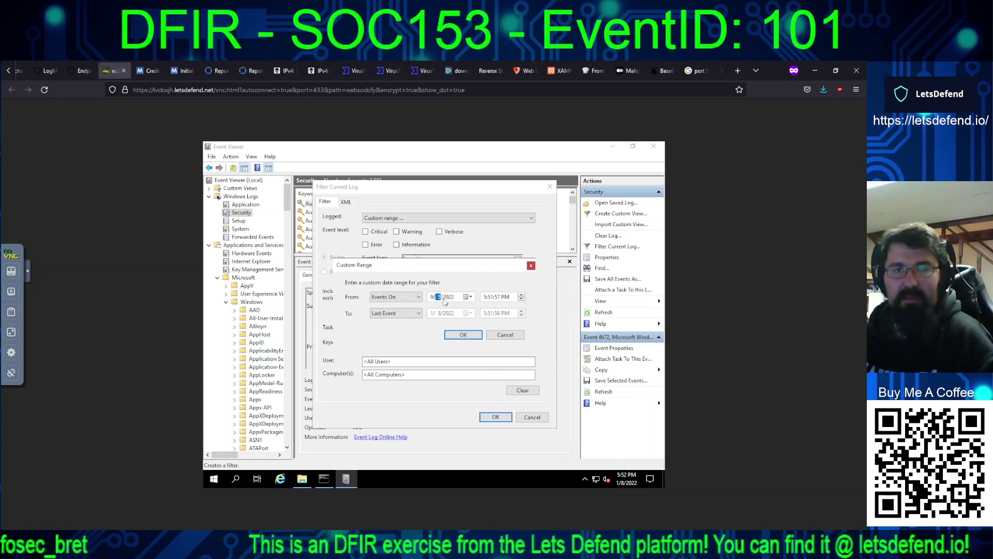
left_click(449, 299)
key("Down")
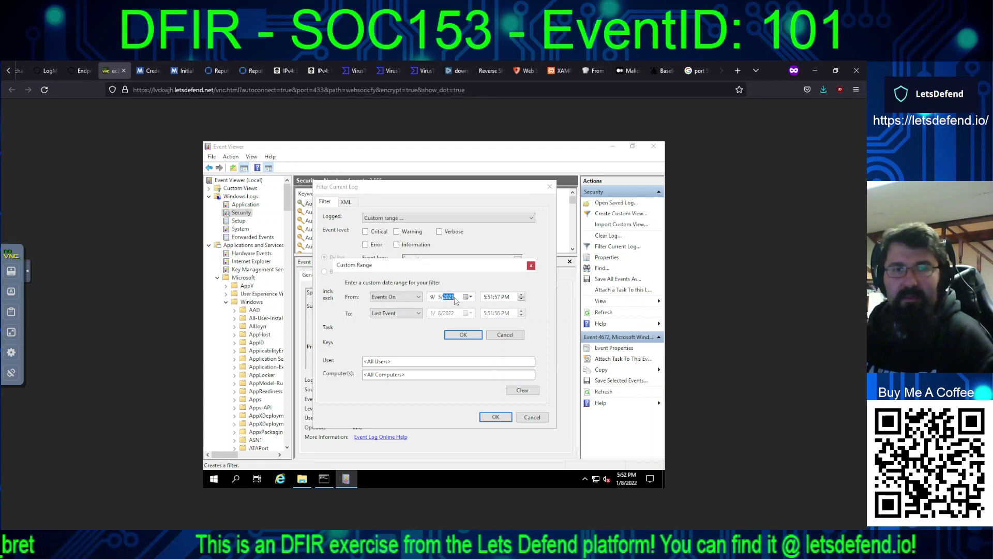
left_click(486, 298)
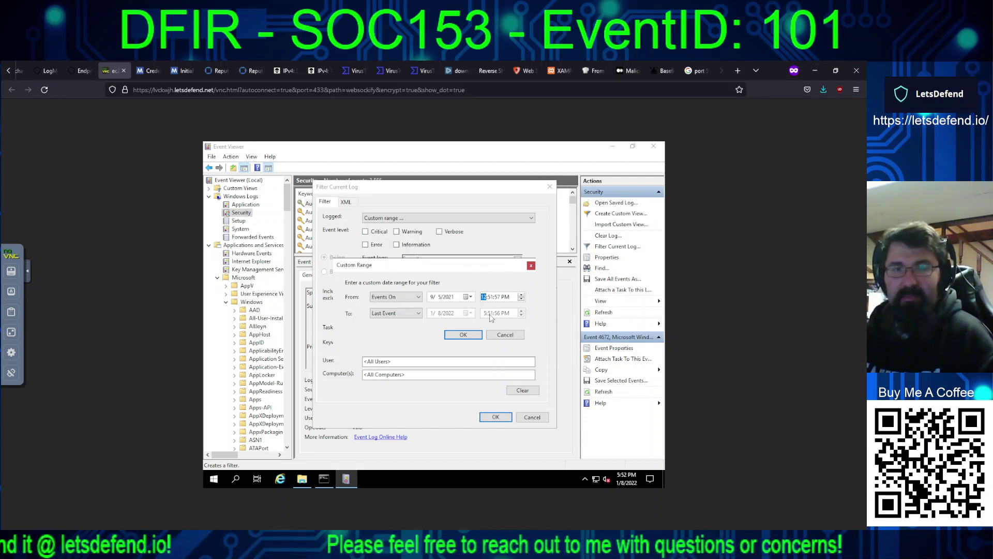
key("Tab")
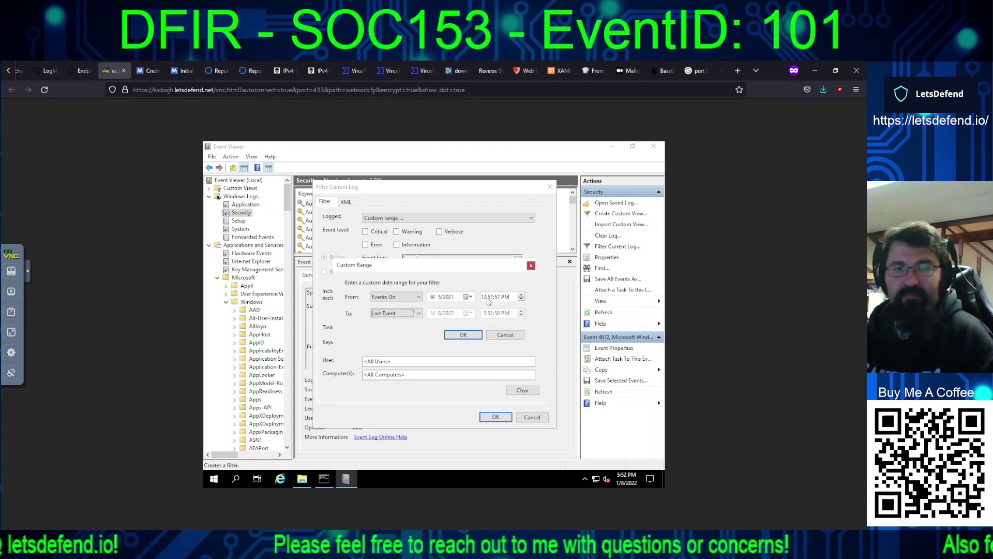
left_click(490, 297)
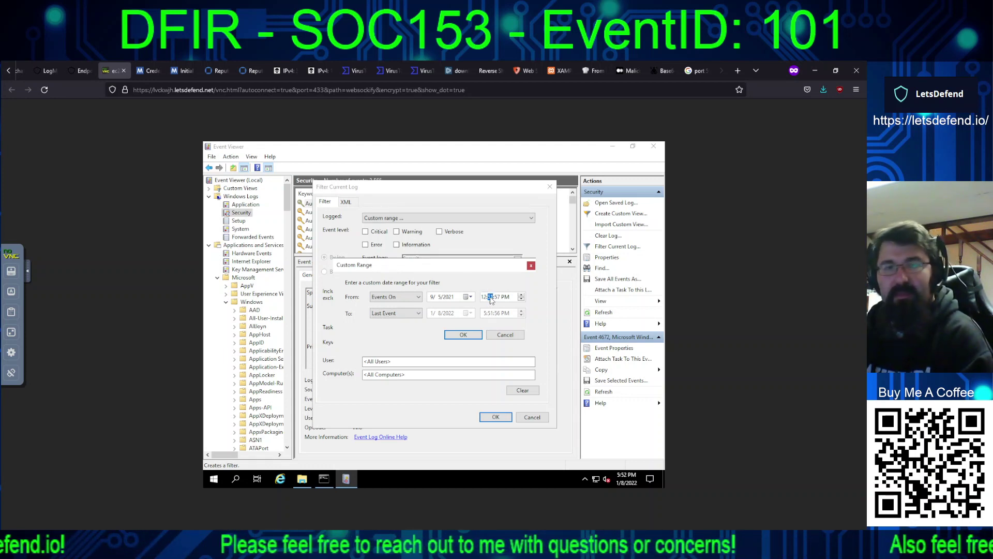
type("00")
left_click(497, 297)
type("00")
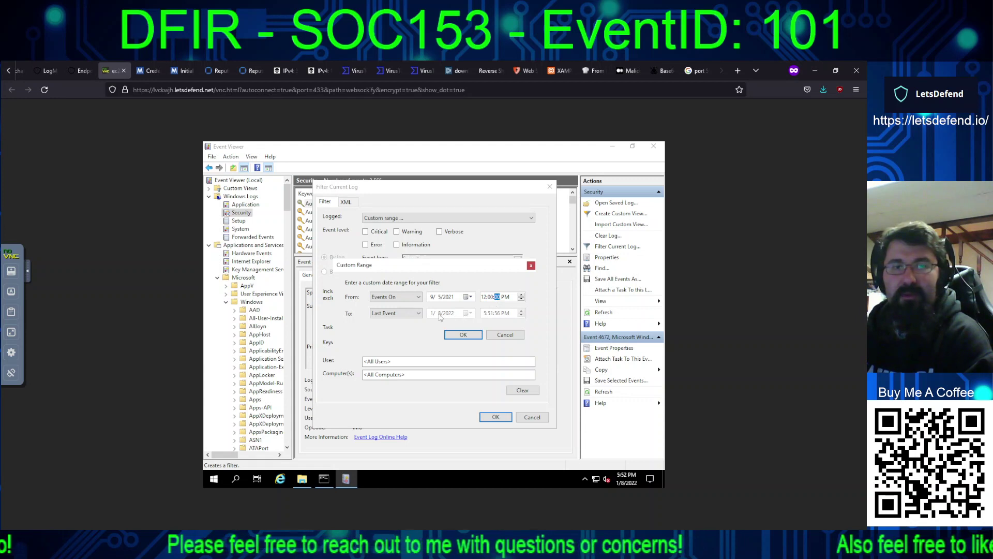
Step: Set the end of the custom range to events on 9/5/2021 at 1:00:00 PM and apply the filter
left_click(401, 314)
left_click(394, 330)
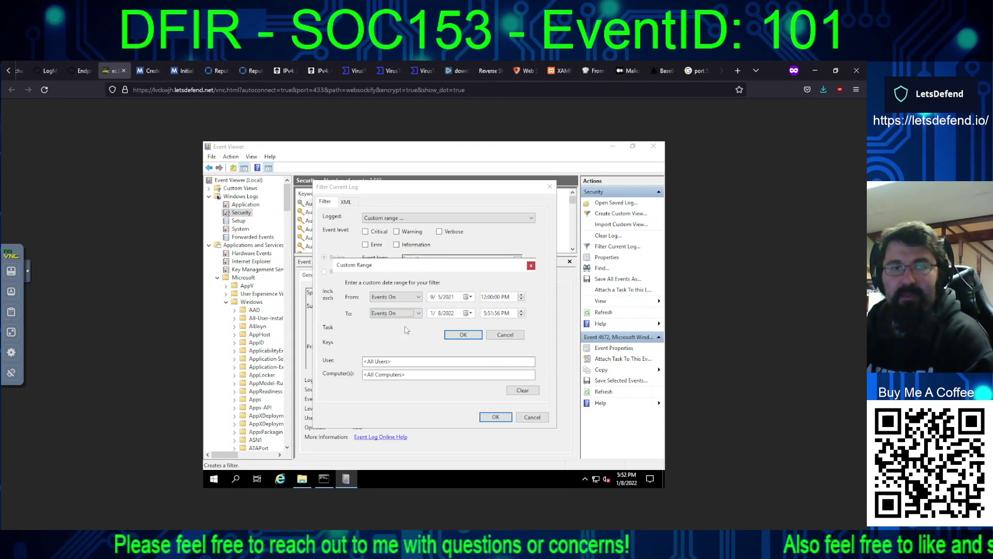
left_click(431, 313)
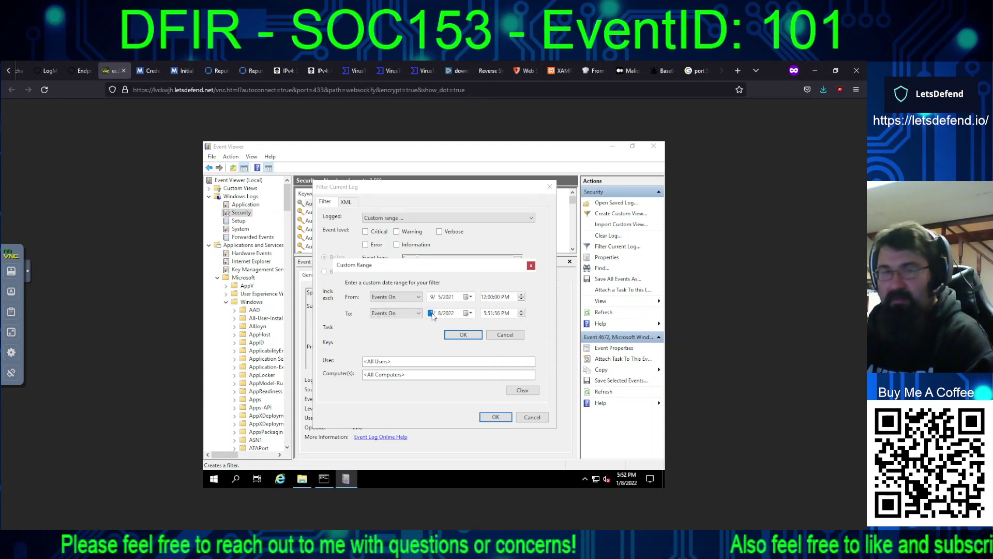
type("9")
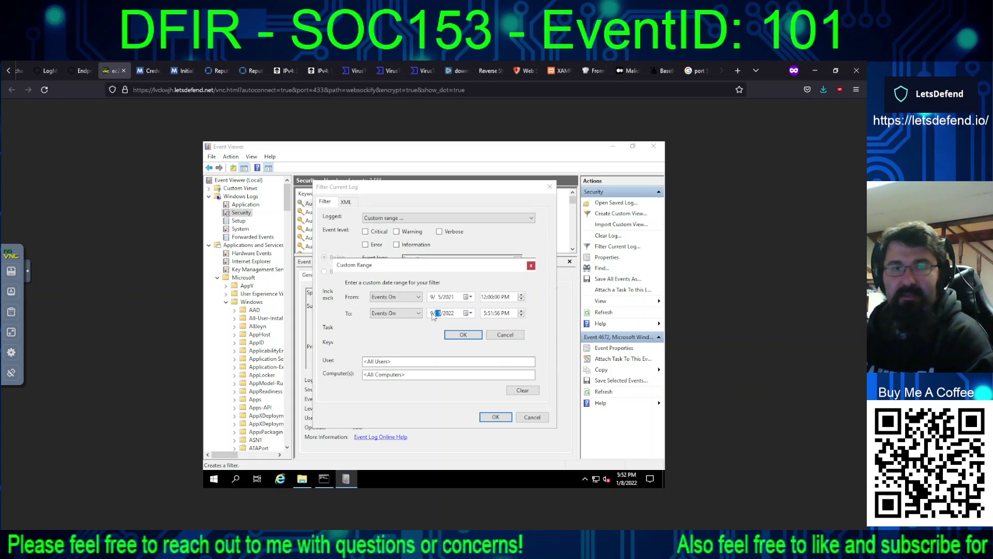
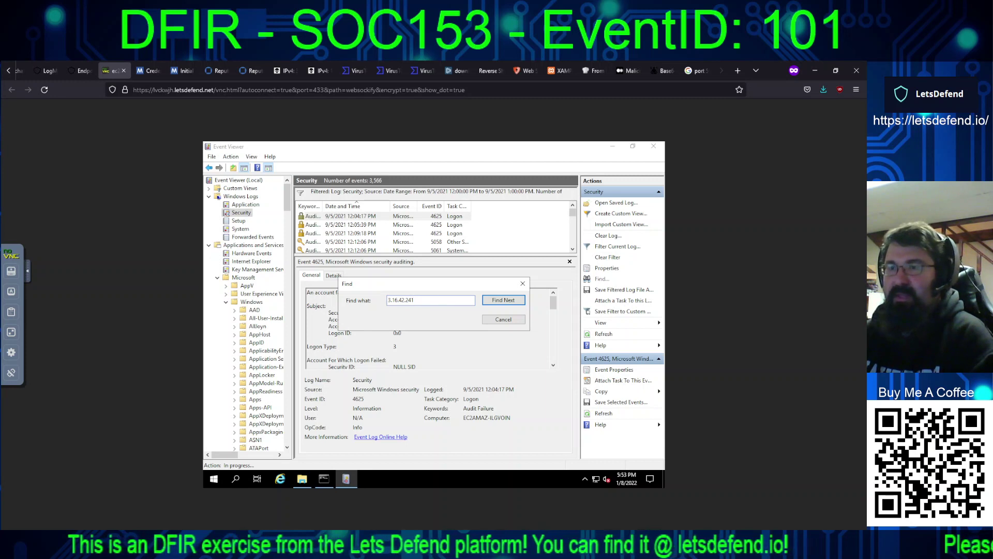
Step: Search the filtered Security log for the IP address 3.16.42.241
key("Return")
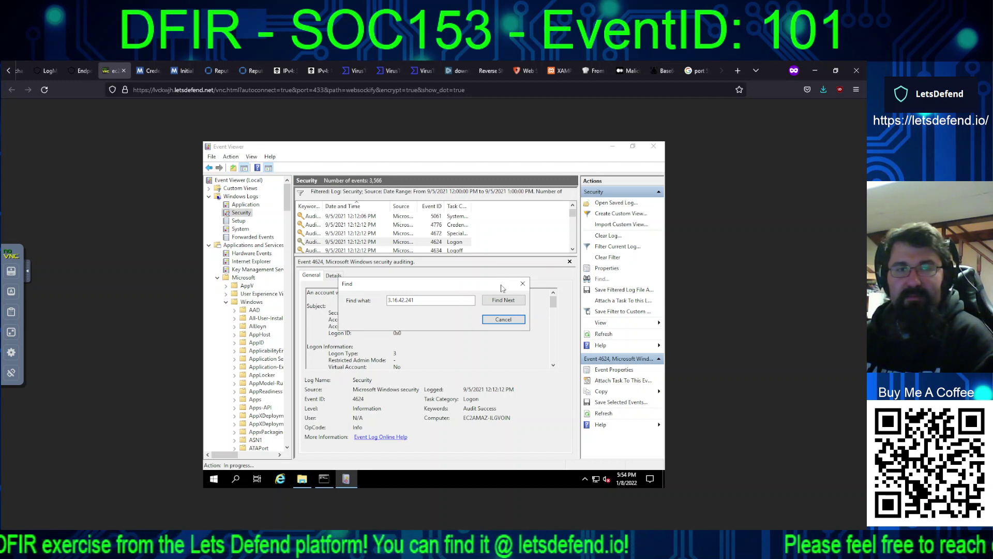
Step: Close the search and examine the first matching 4624 logon event's details down to the account and network information
left_click_drag(495, 281, 463, 258)
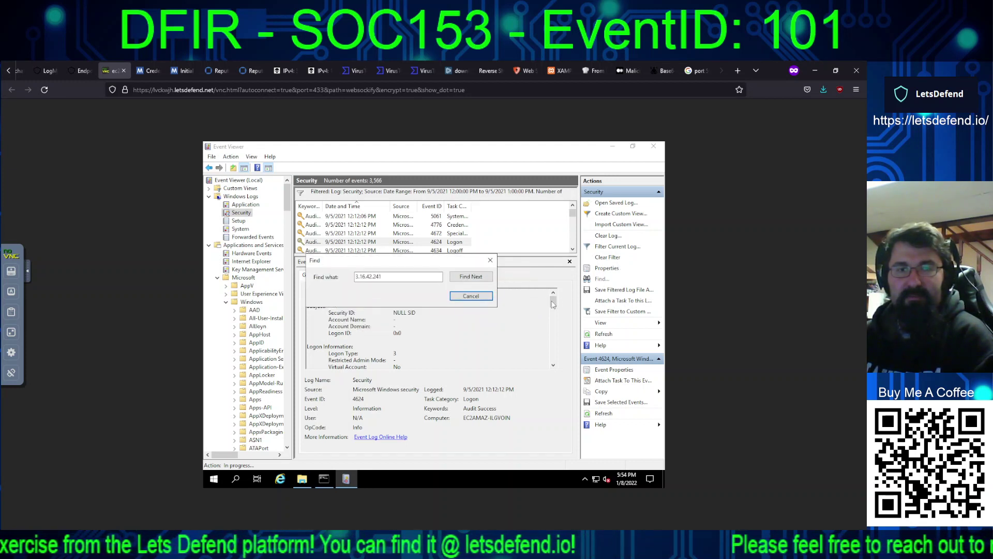
left_click(553, 305)
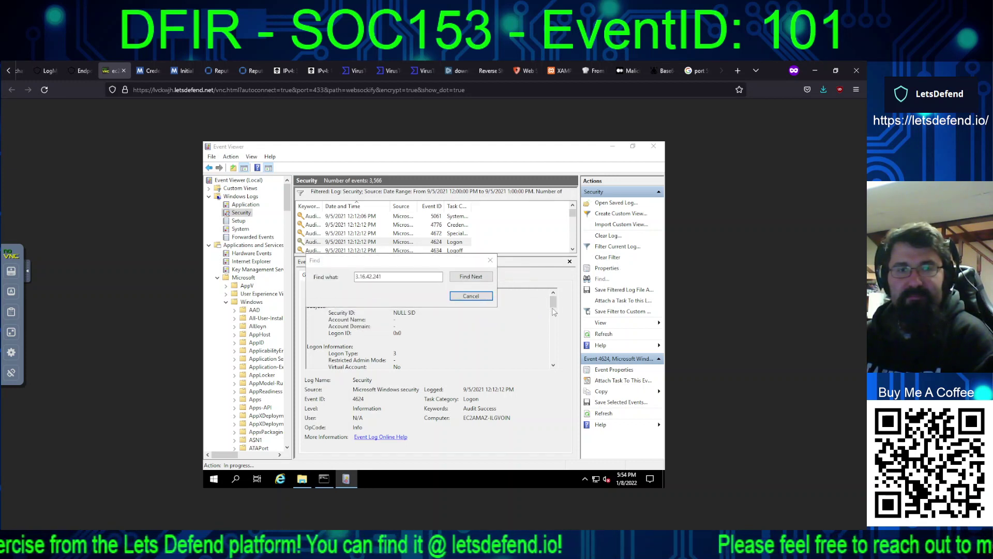
left_click(490, 260)
left_click_drag(553, 304, 553, 320)
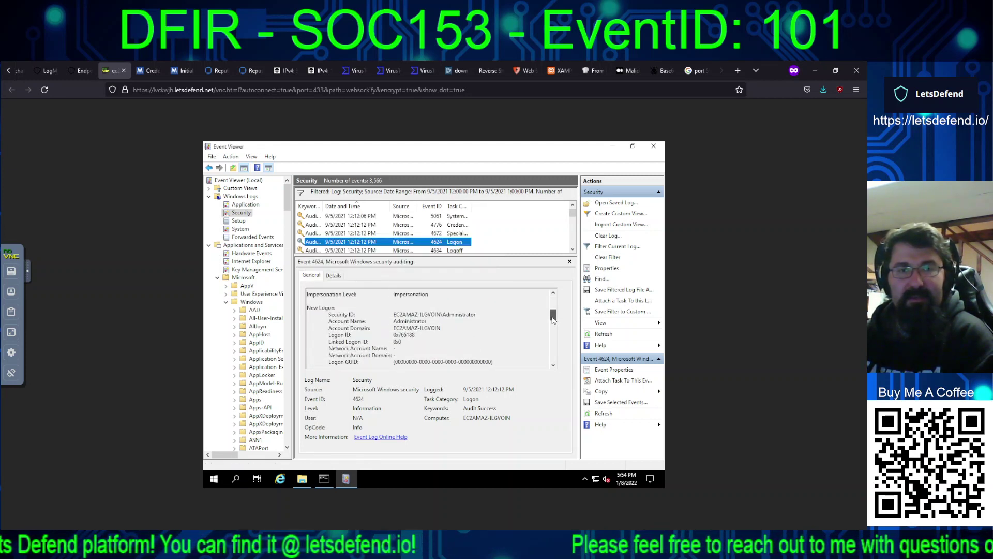
mouse_move(553, 322)
left_mouse_down()
mouse_move(554, 370)
mouse_move(557, 332)
left_mouse_up()
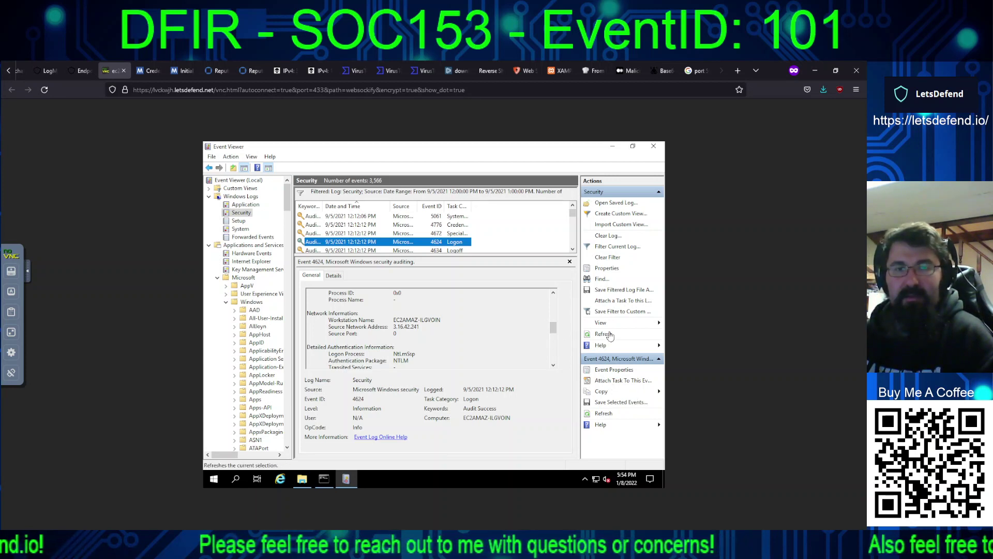
Step: Search onward through the Security log for further events containing 3.16.42.241
left_click(600, 280)
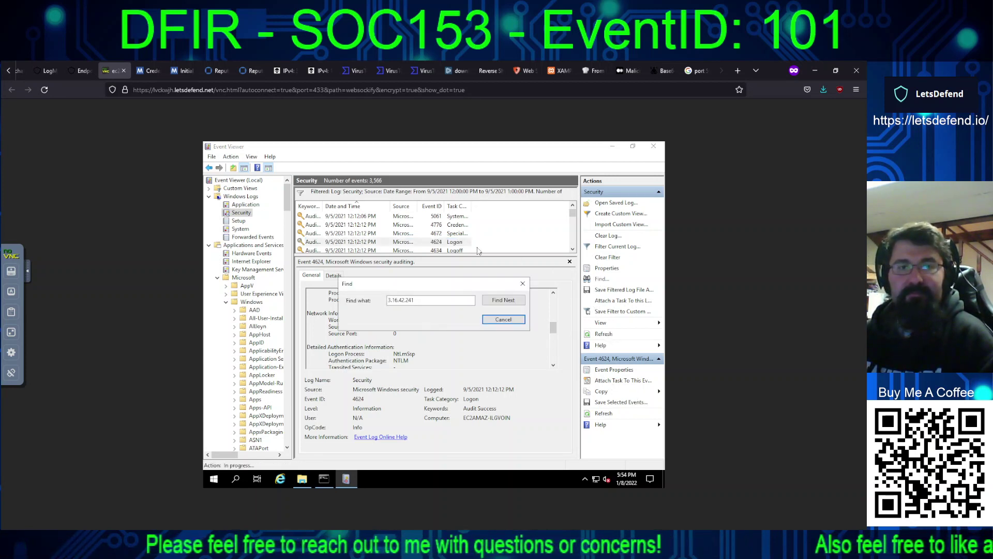
left_click(497, 301)
left_click(497, 303)
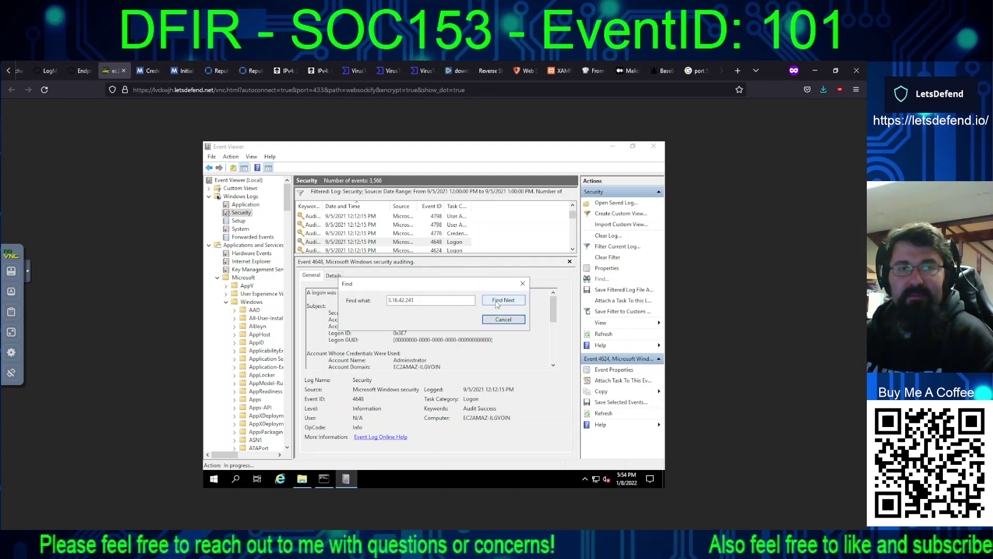
left_click(496, 302)
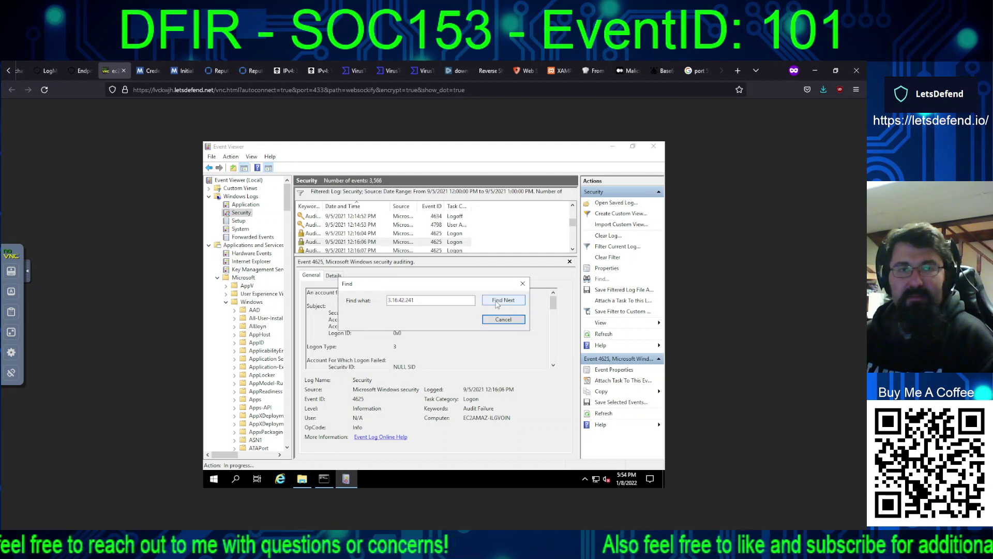
left_click(496, 303)
left_click(497, 303)
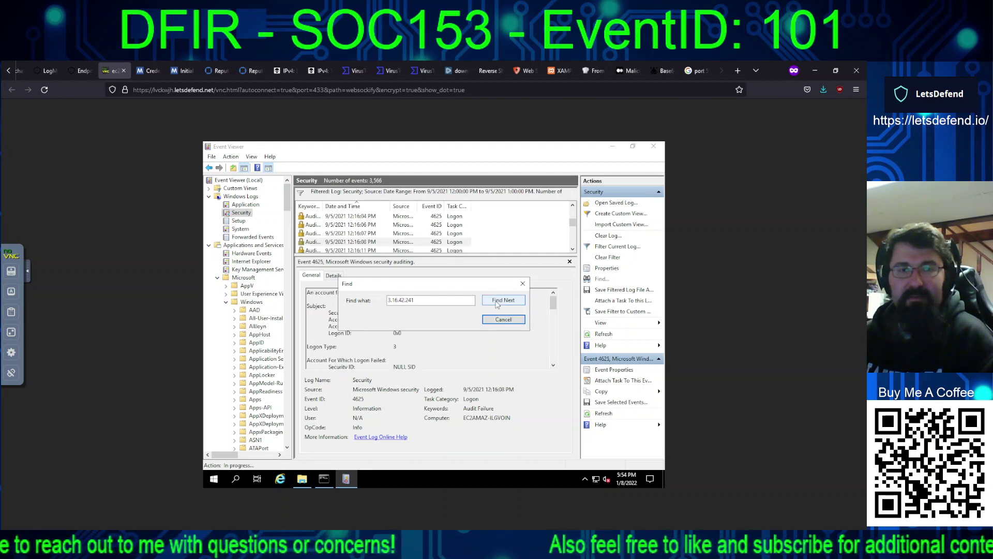
left_click(496, 302)
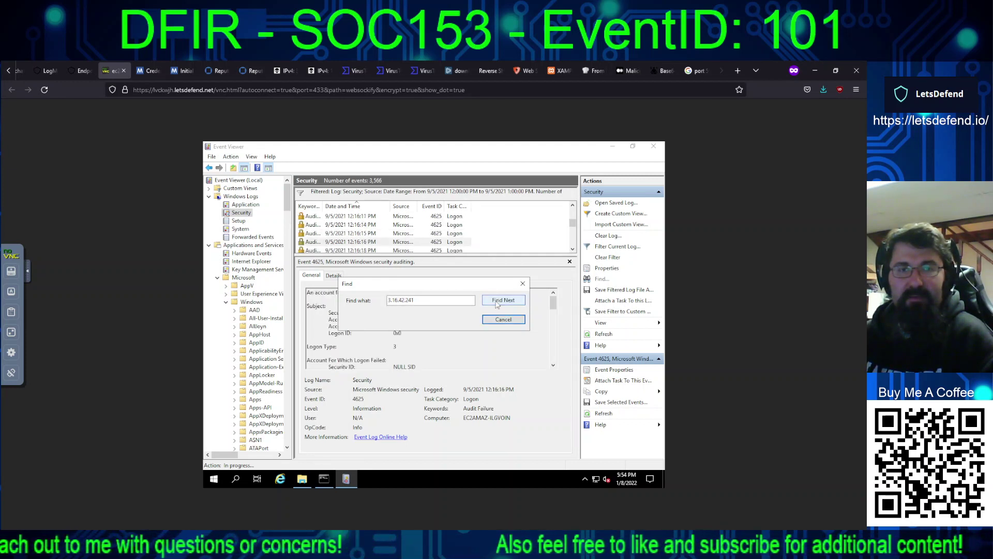
left_click(496, 302)
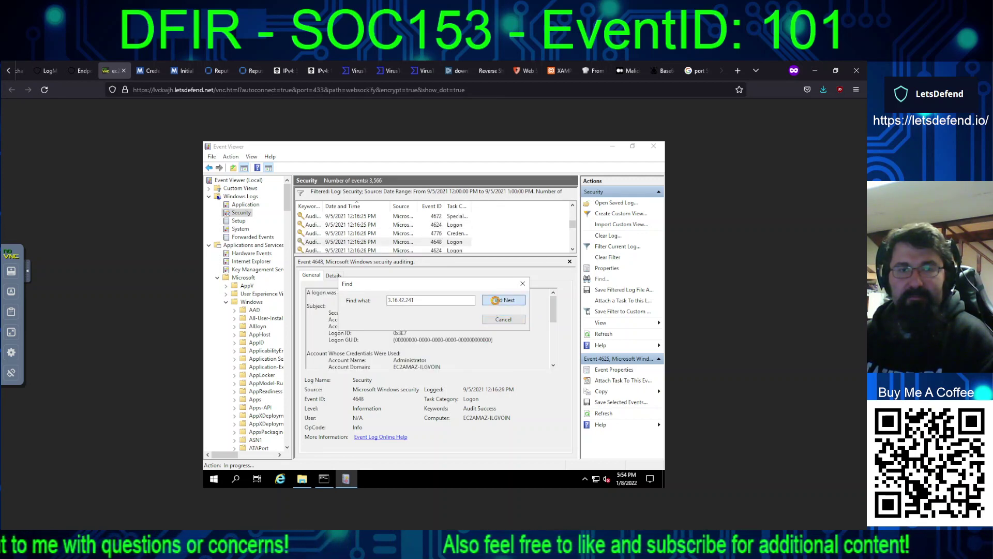
left_click(496, 301)
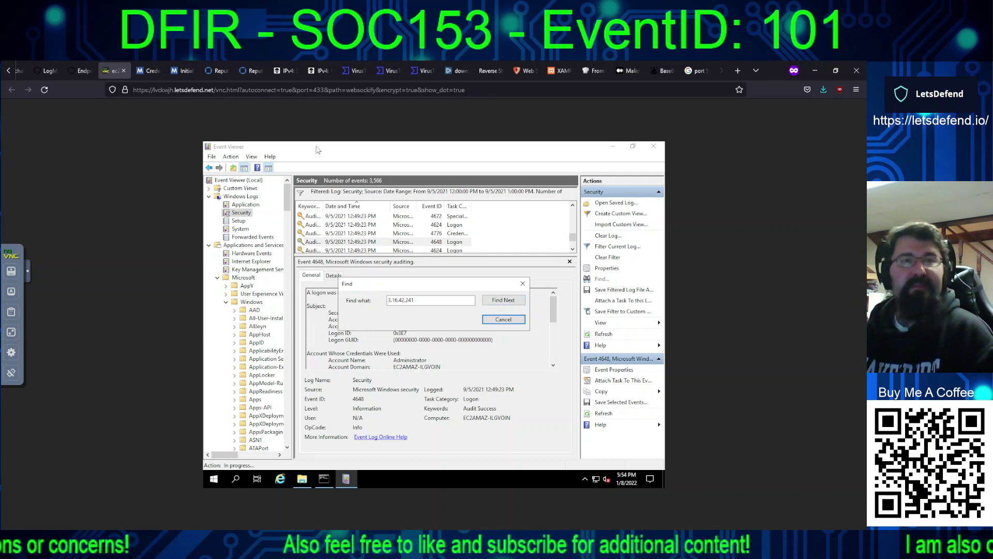
Step: Copy the IP address 119.235.54.70 from the Talos lookup page and search the filtered Security log for it
left_click(255, 71)
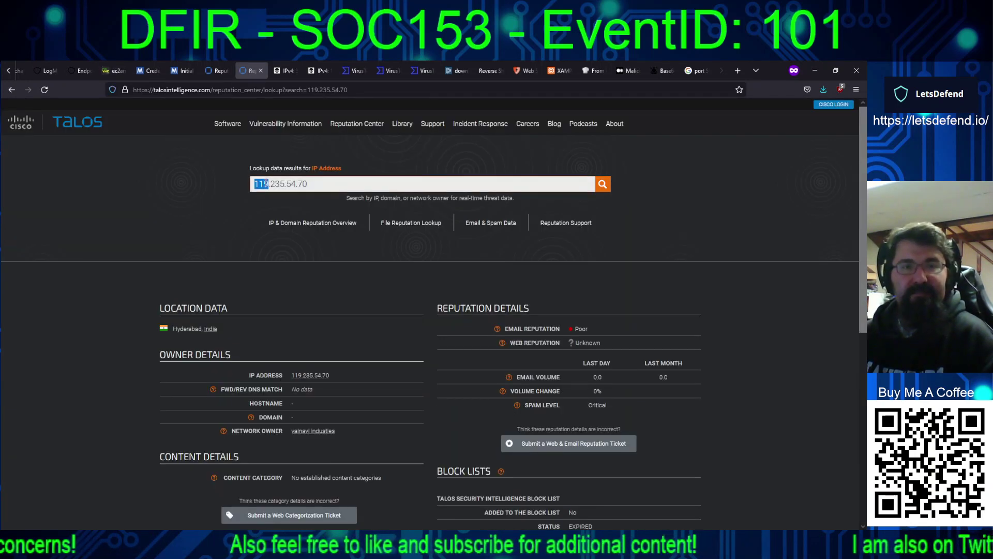
double_click(265, 183)
key("ctrl+c")
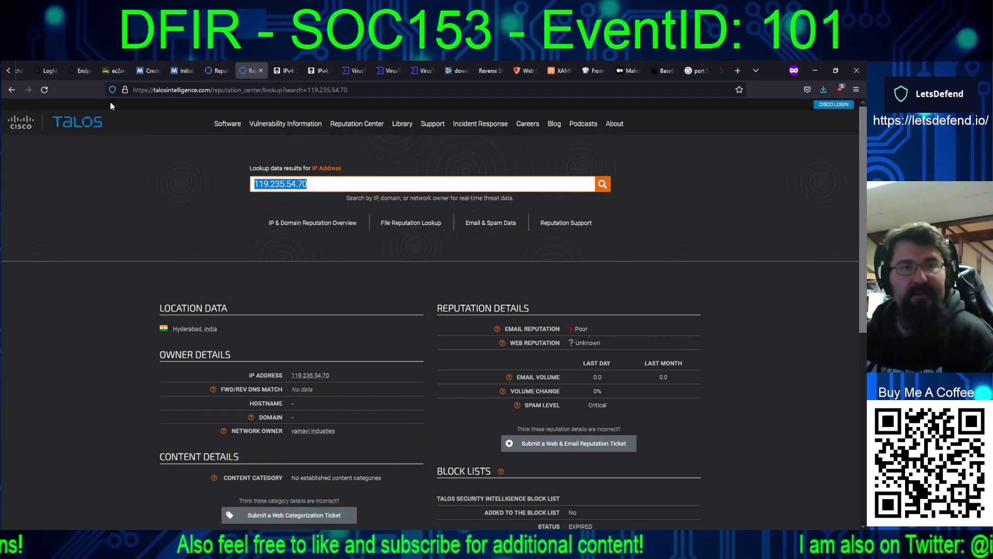
left_click(105, 73)
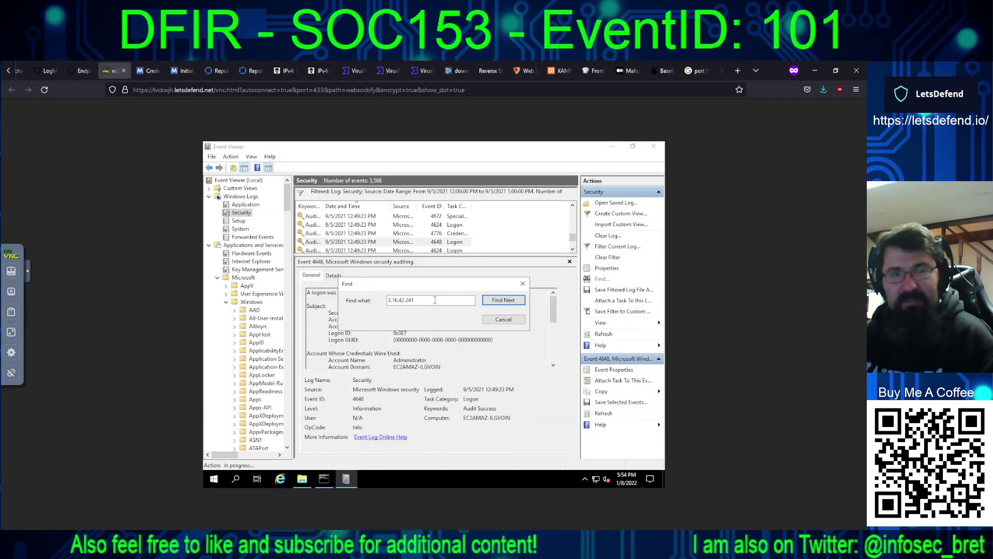
key("ctrl+a")
key("ctrl+v")
left_click(490, 301)
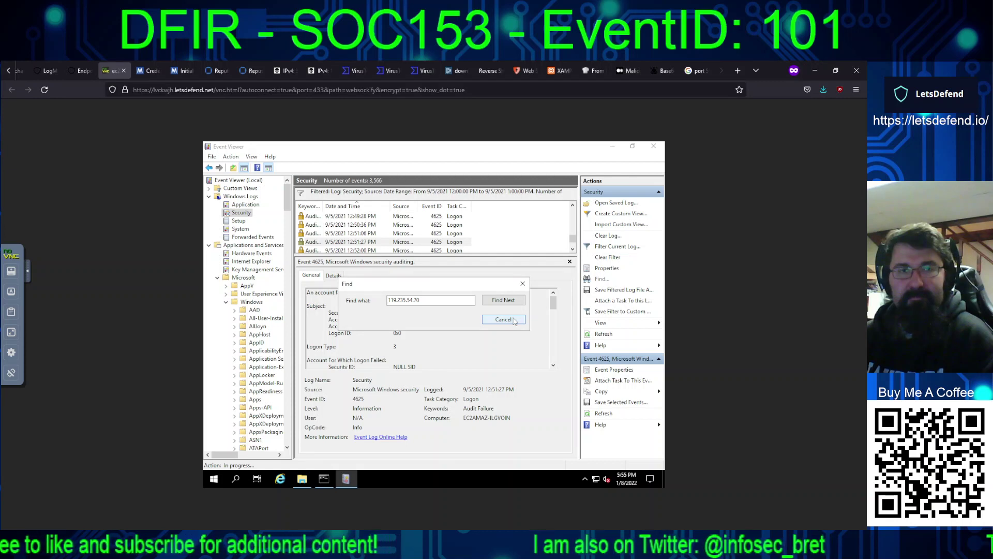
Step: Go through the remaining matches for 119.235.54.70 to the end of the event list and close the search
left_click(504, 301)
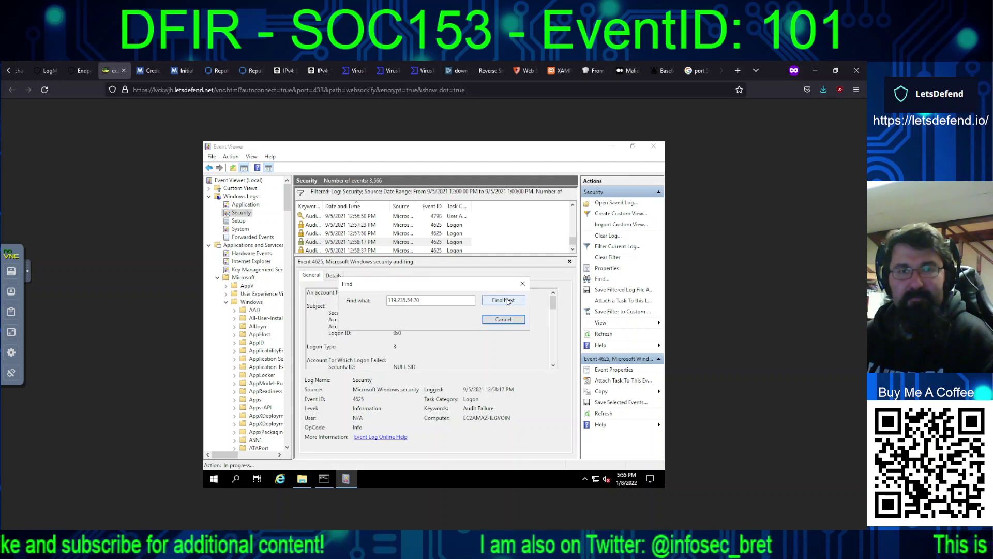
left_click(507, 301)
left_click(507, 301)
left_click(507, 301)
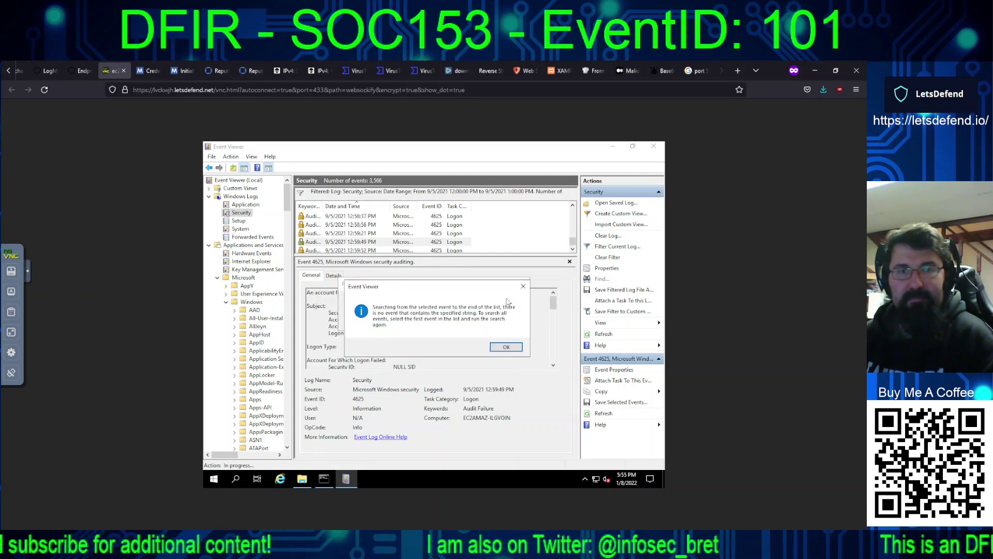
left_click(504, 348)
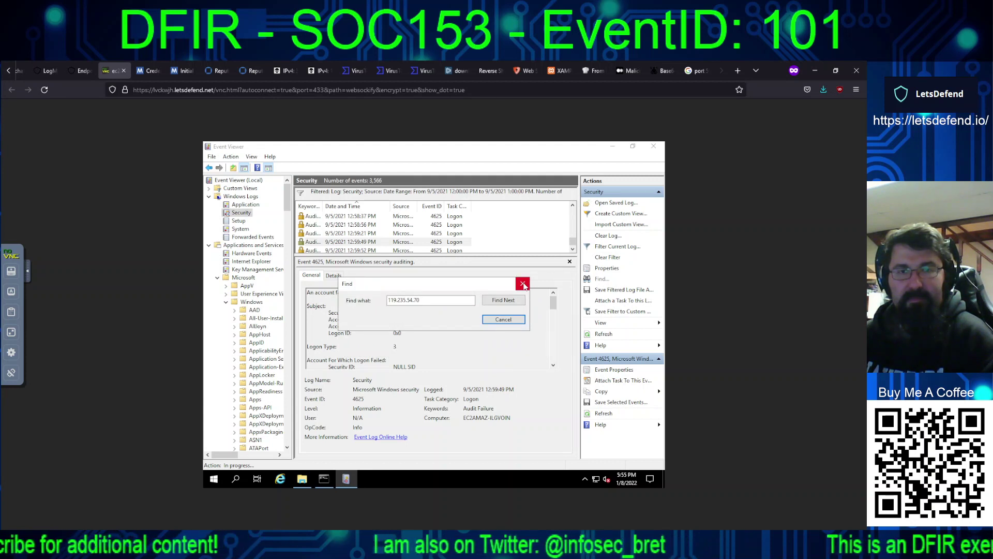
left_click(522, 283)
Step: Restart the search for 119.235.54.70 from the first event and examine the first match's failure information
left_click_drag(573, 245, 574, 212)
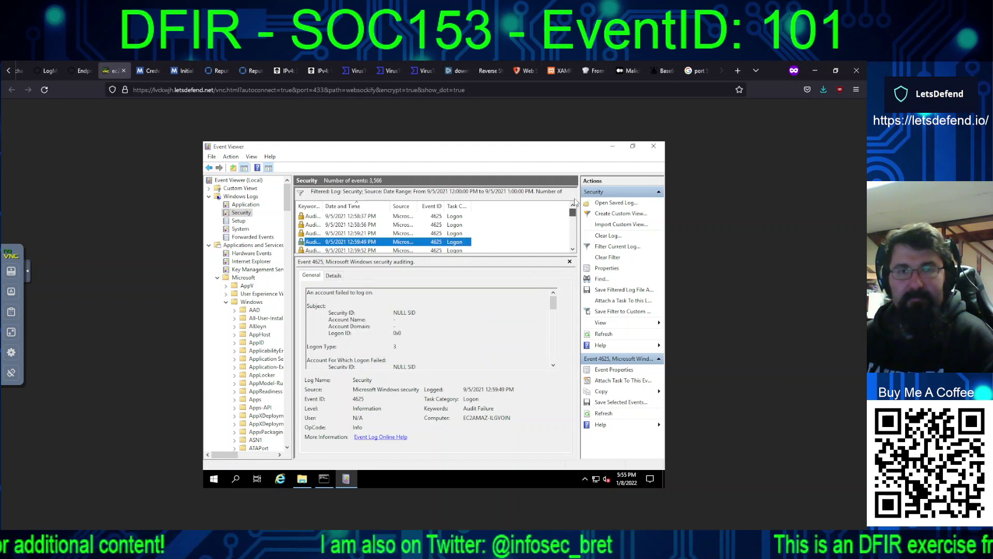
left_click(458, 219)
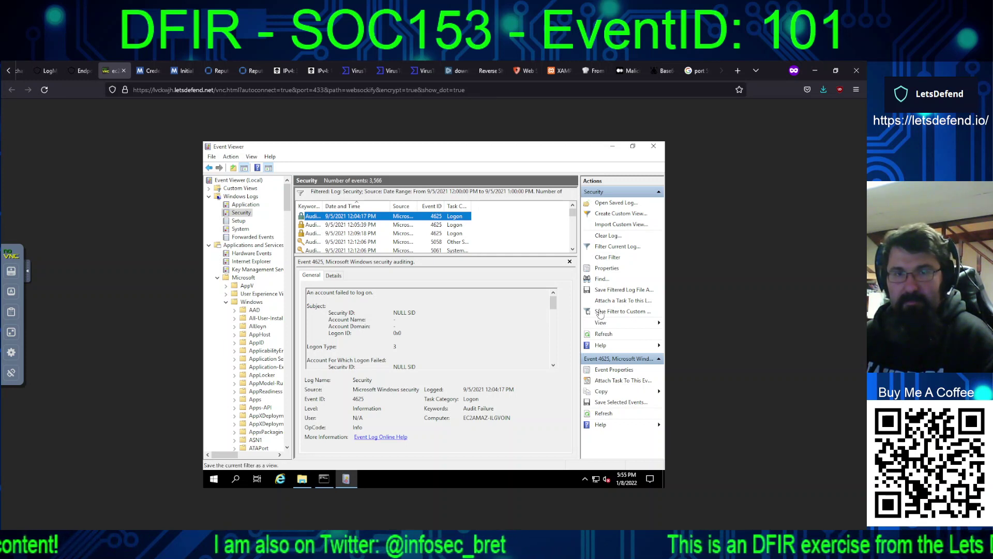
left_click(601, 279)
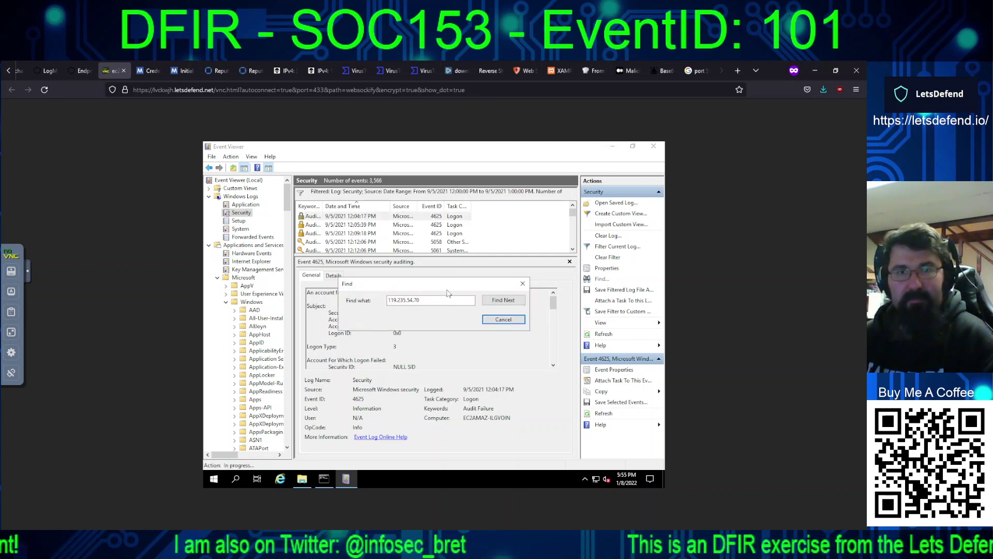
left_click(502, 301)
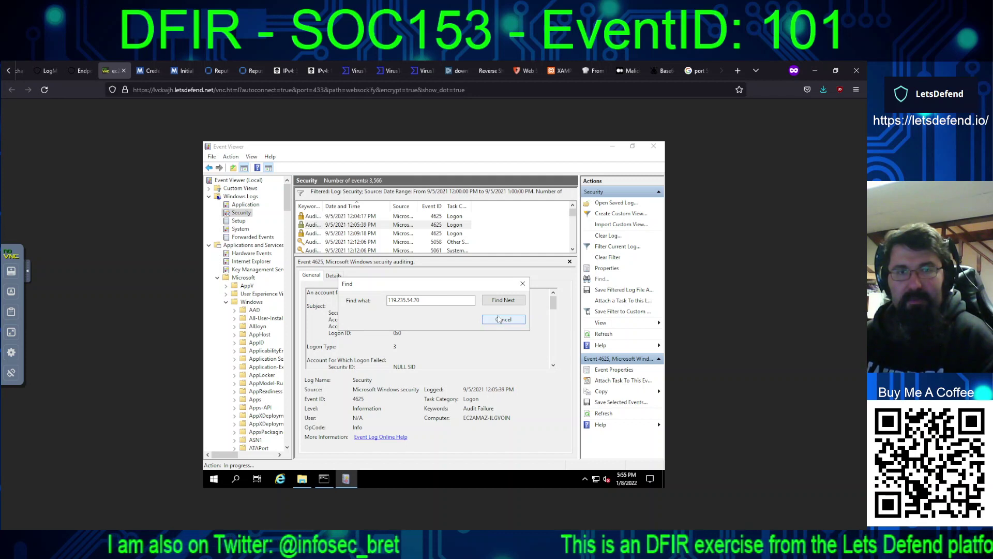
left_click(502, 320)
left_click_drag(555, 306, 552, 320)
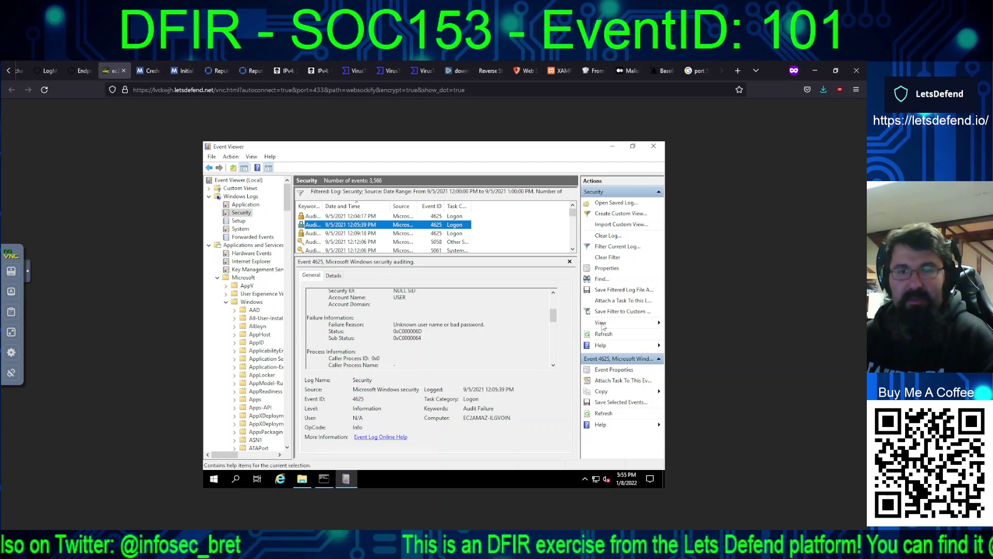
Step: Find the next event containing 119.235.54.70 and examine the account name and failure reason in its details
left_click(601, 280)
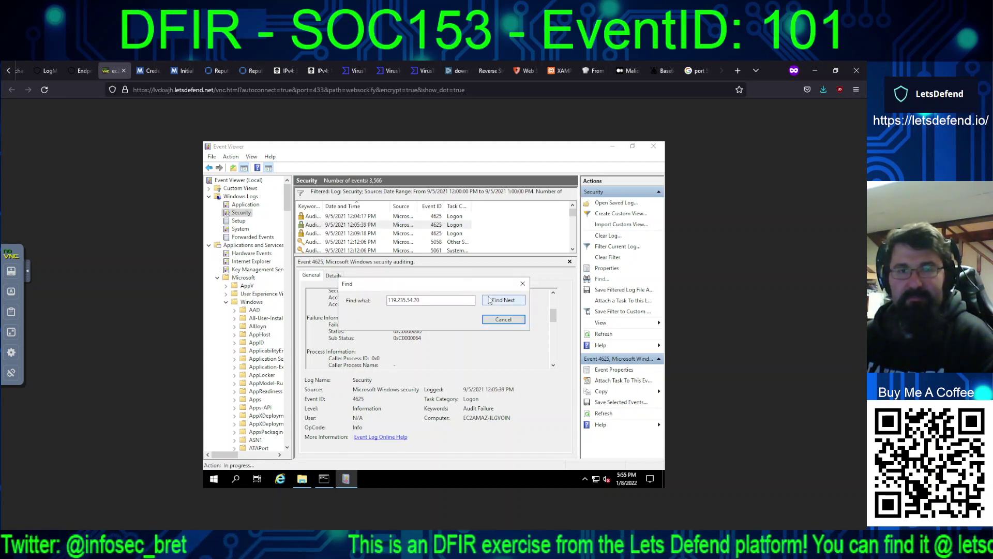
left_click(492, 303)
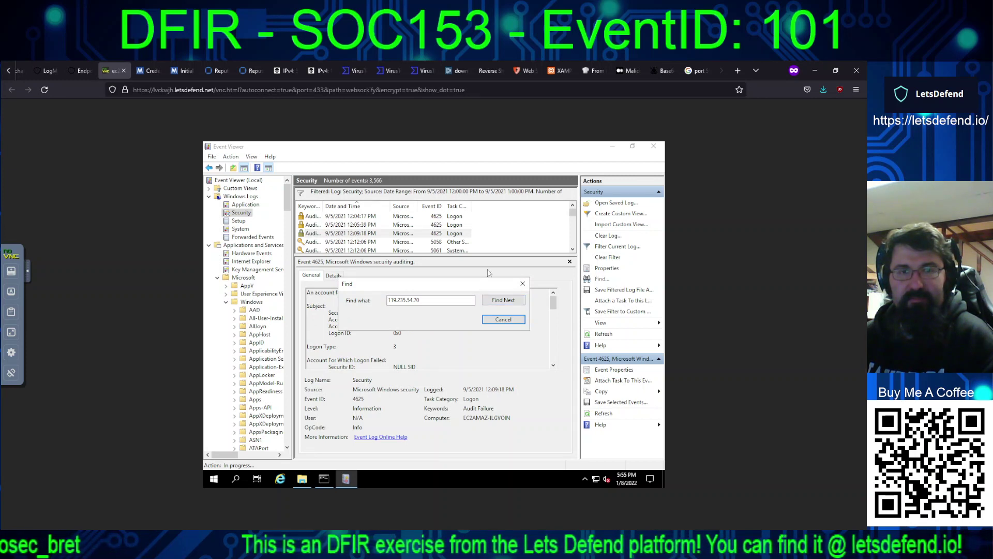
left_click_drag(484, 285, 492, 255)
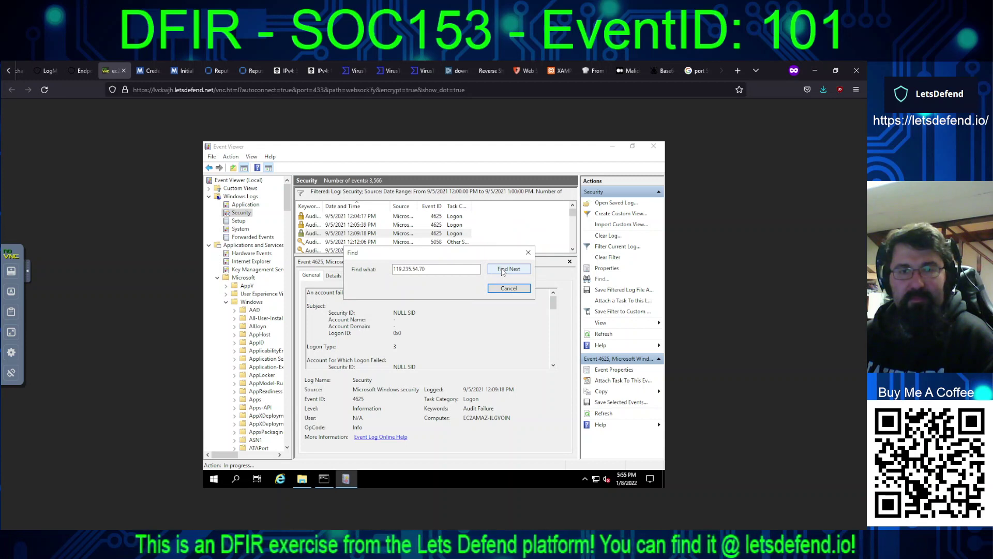
left_click(503, 270)
left_click(503, 288)
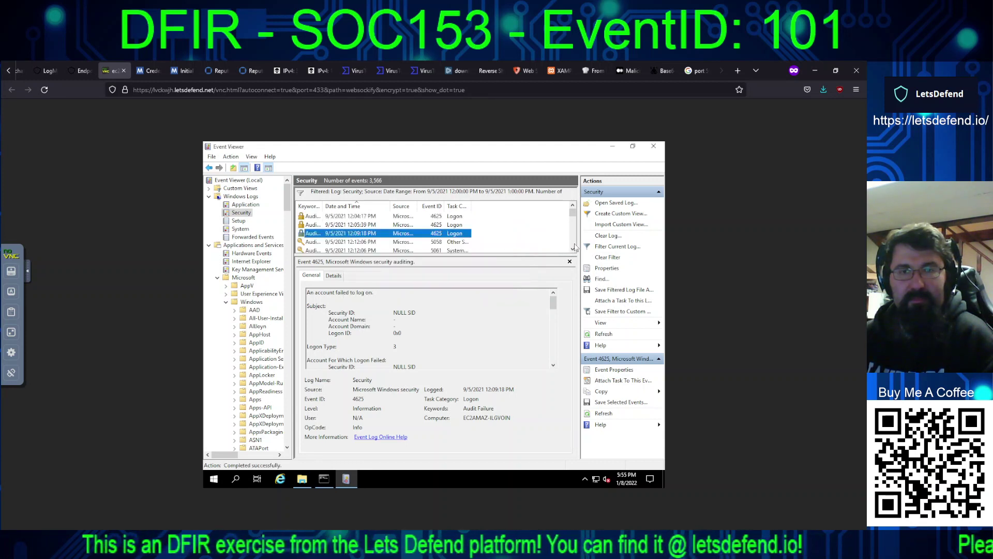
scroll(572, 247, "down", 2)
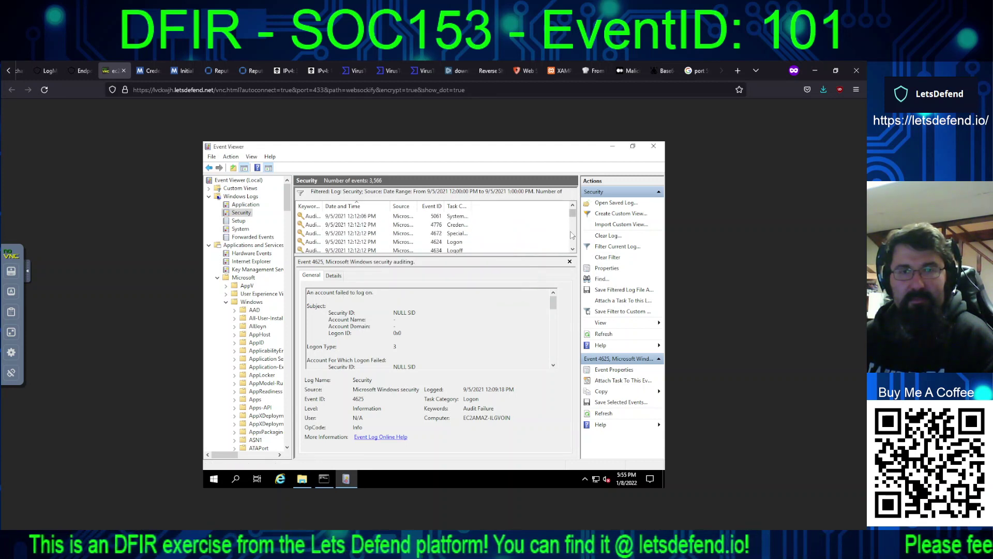
left_click(553, 325)
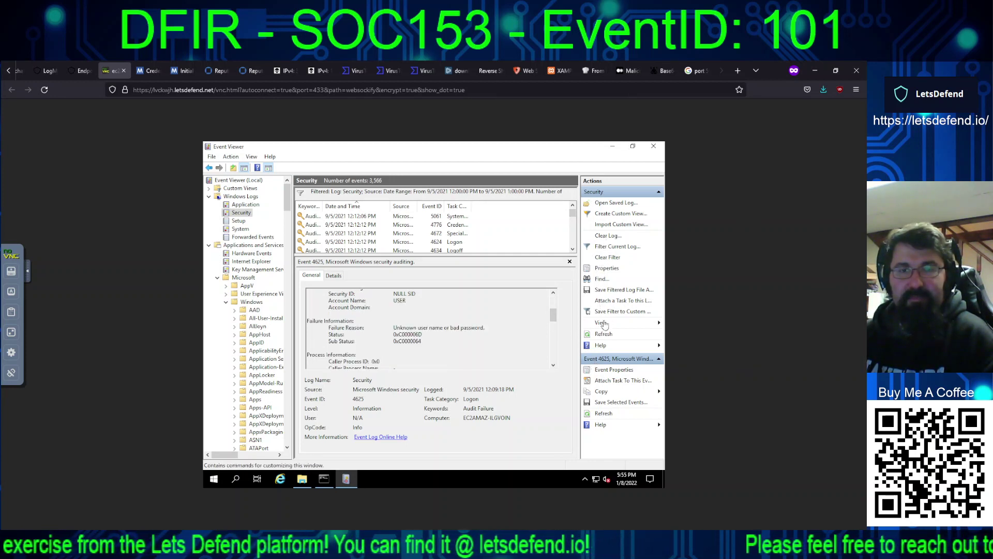
Step: Reopen the Security log search for 119.235.54.70
left_click(602, 280)
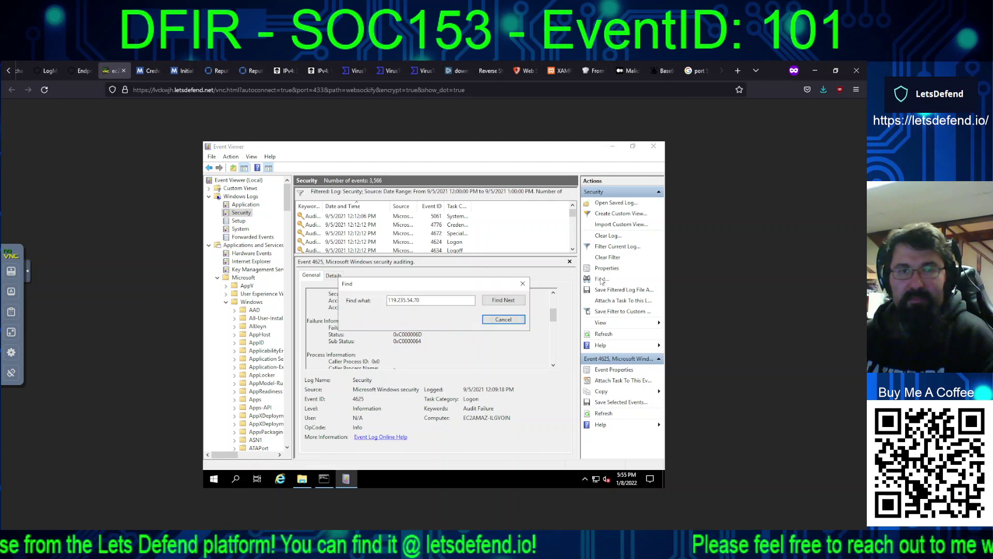
Step: Step through the filtered Security log's matches for 119.235.54.70, then close the search
left_click(508, 303)
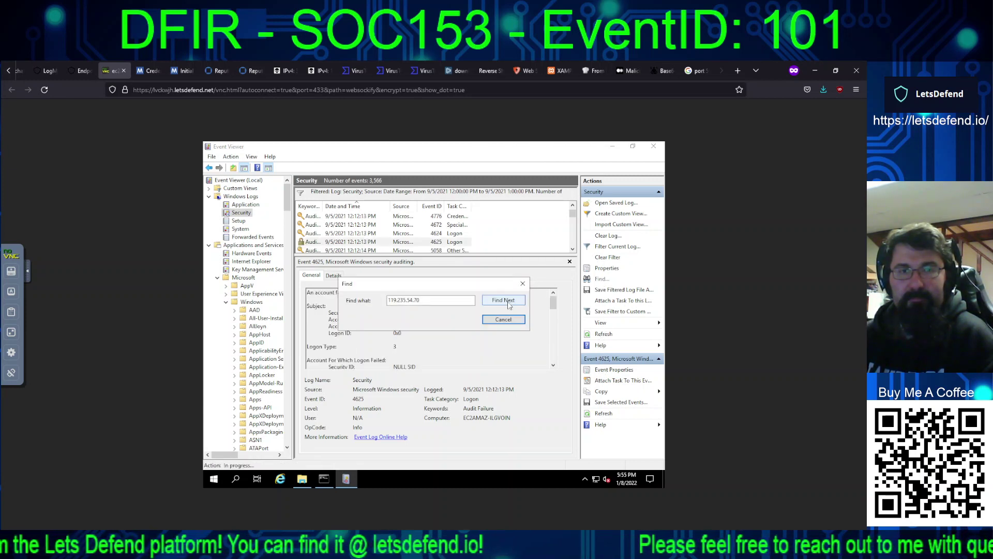
left_click(508, 304)
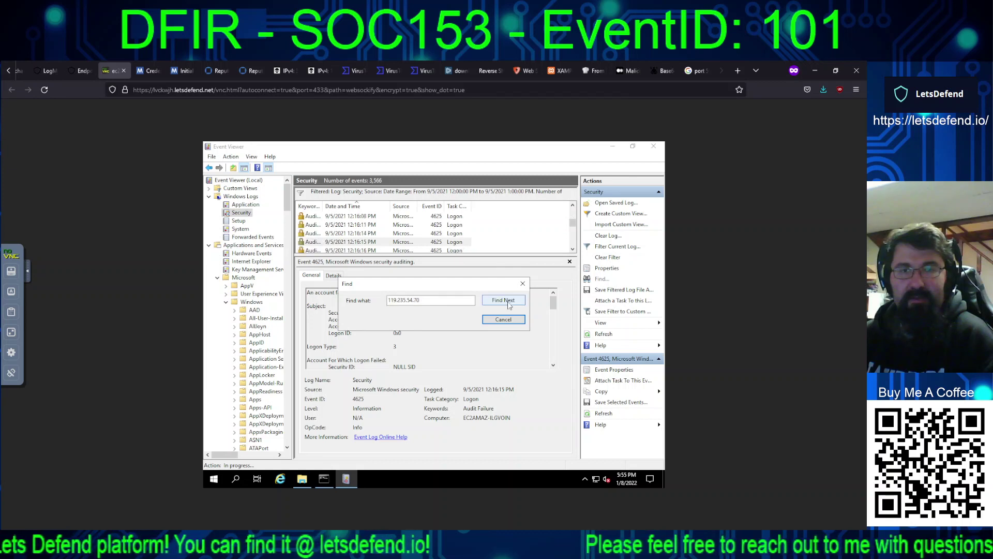
left_click(508, 305)
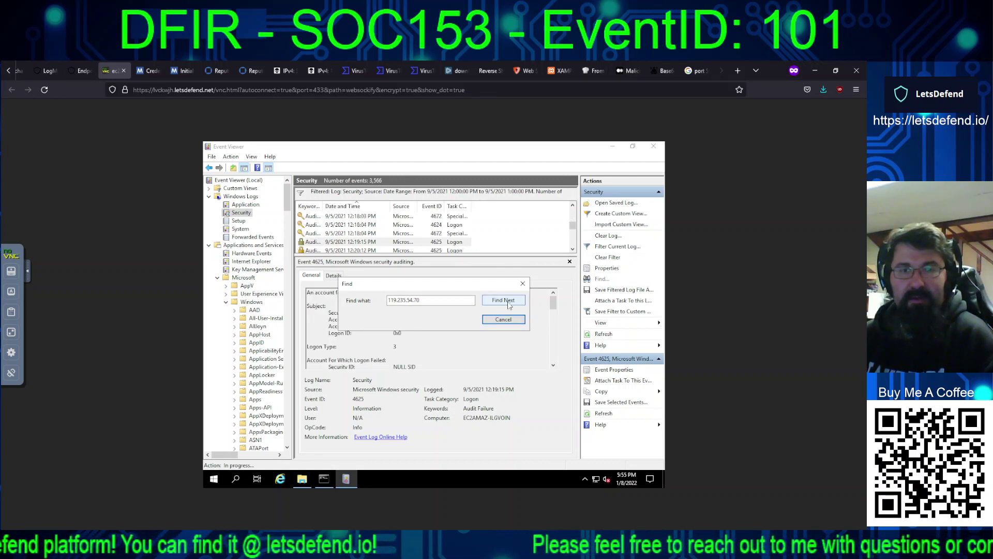
left_click(509, 304)
left_click(510, 304)
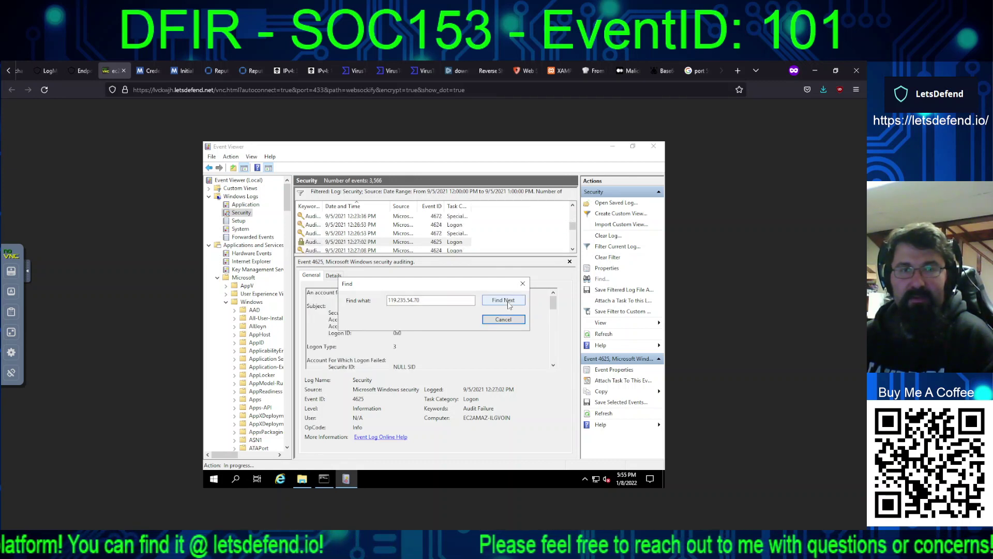
left_click(509, 305)
left_click(509, 305)
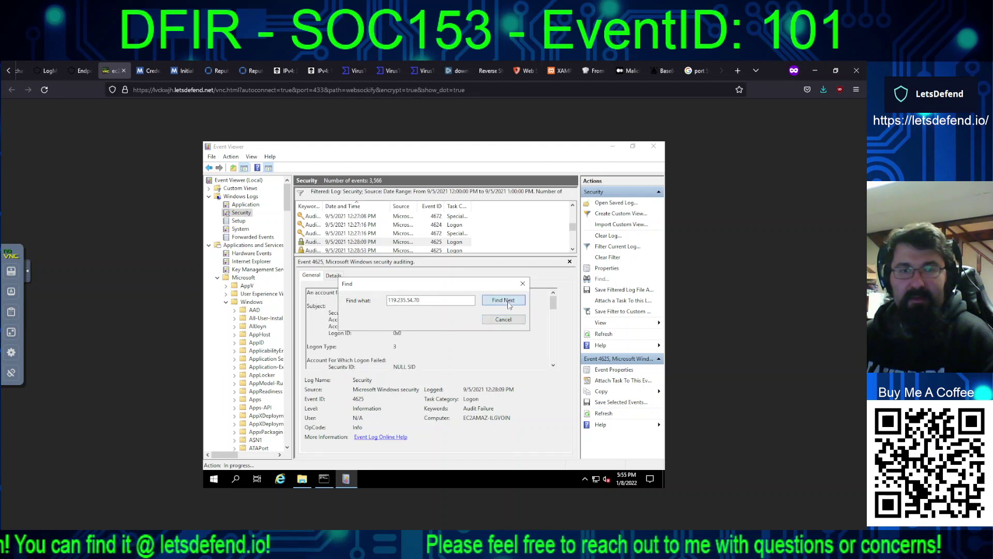
left_click(509, 304)
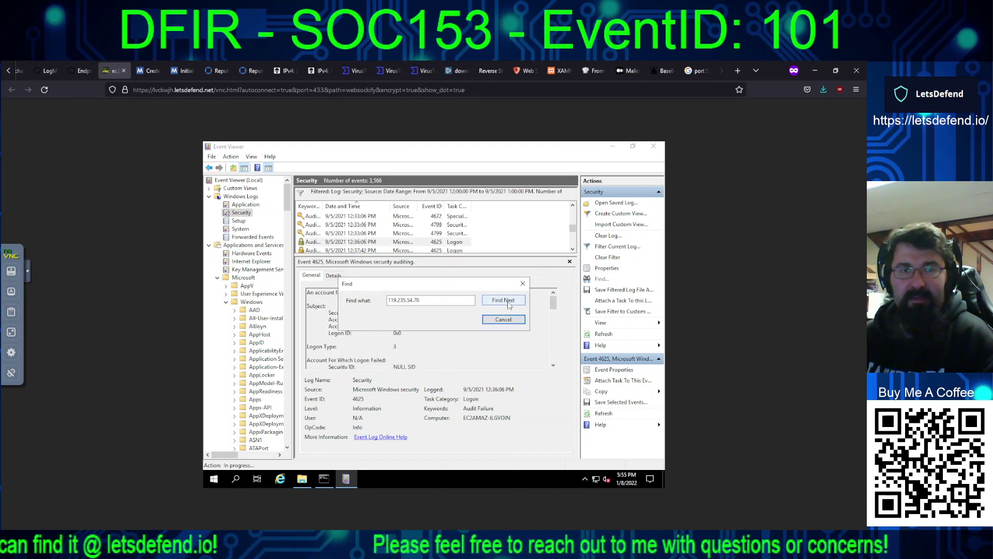
left_click(509, 304)
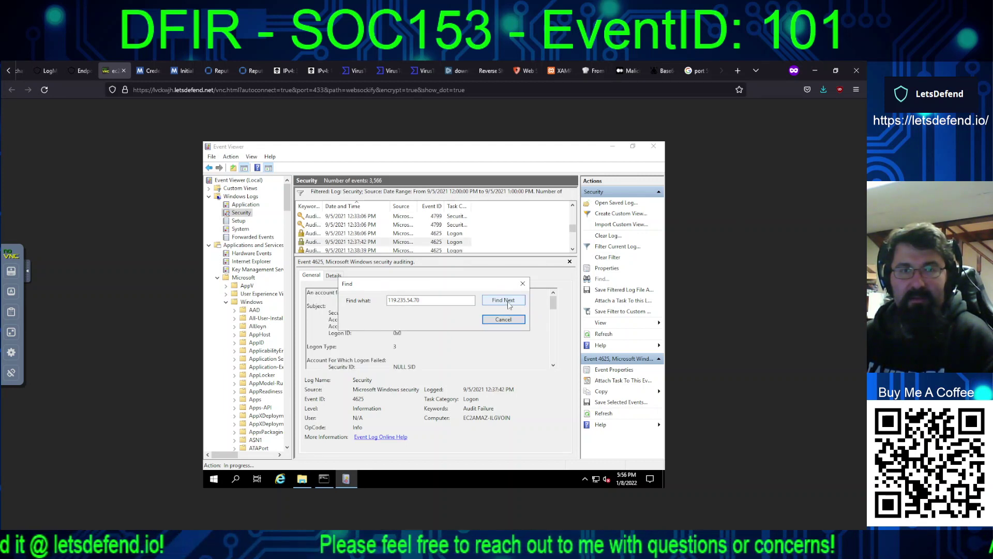
left_click(509, 304)
left_click(509, 305)
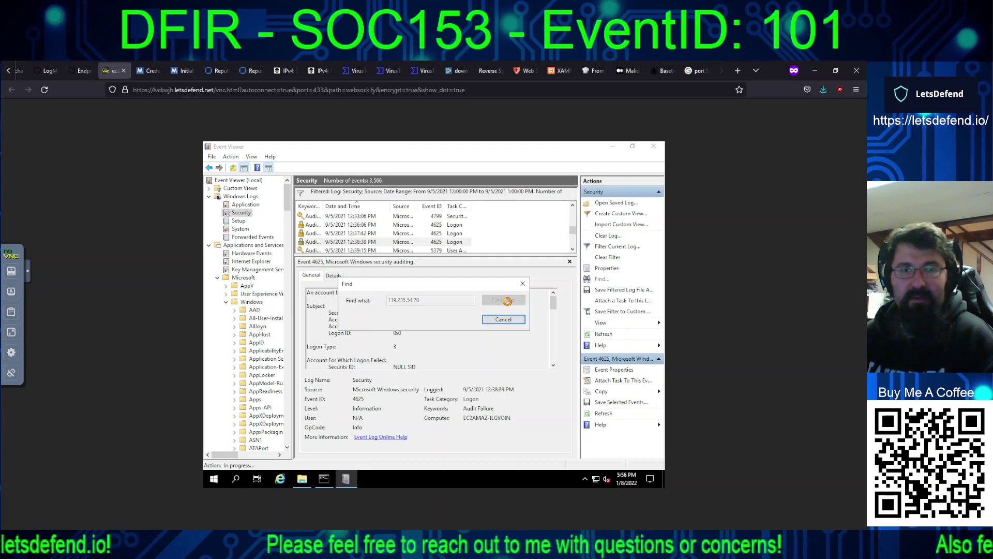
left_click(509, 305)
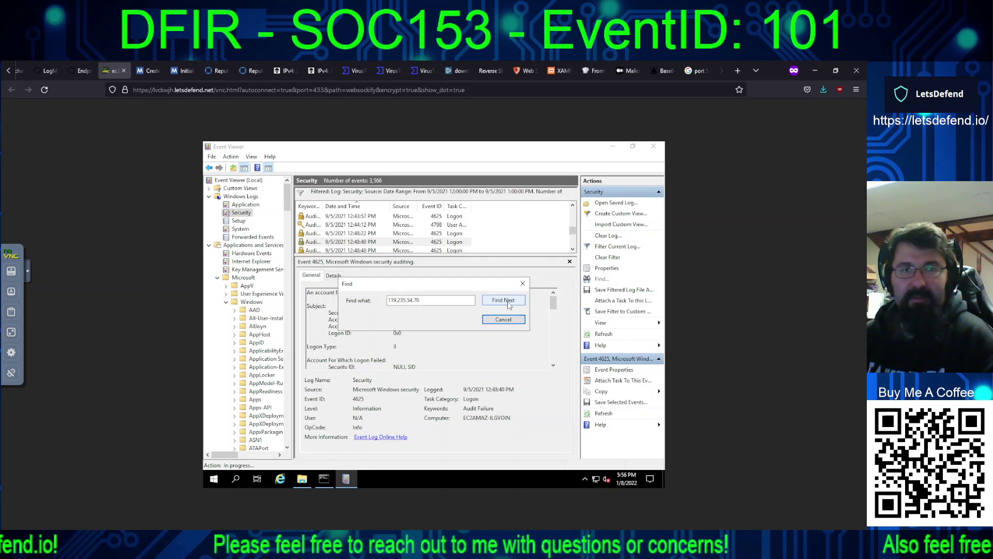
left_click(509, 305)
left_click(509, 305)
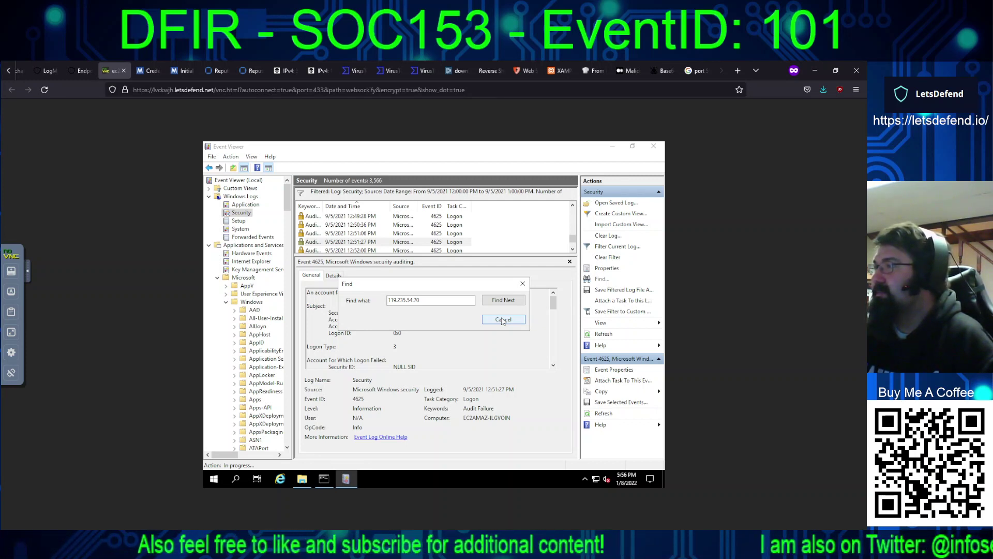
left_click(502, 320)
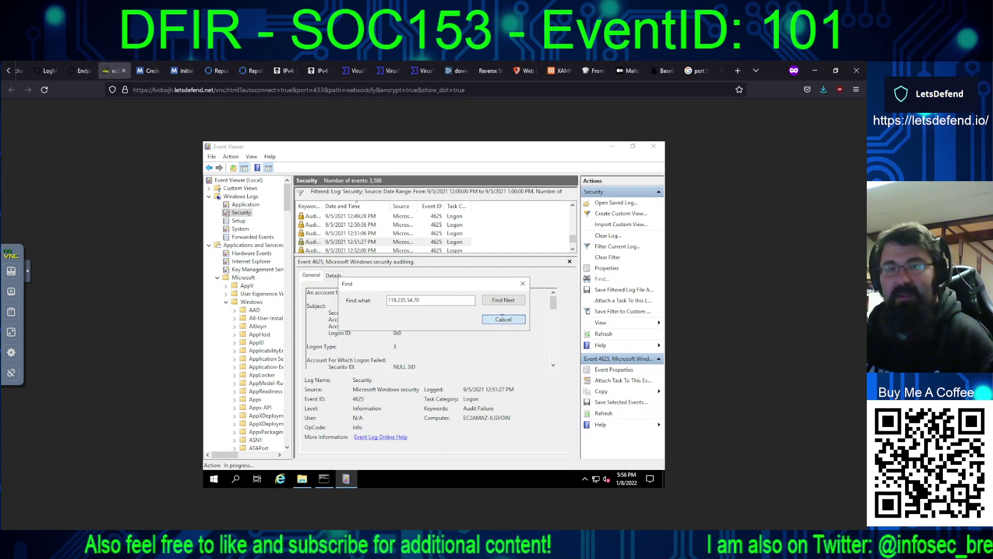
Step: Open the Operational log of TerminalServices-LocalSessionManager and adjust the log tree's width for reading
left_click_drag(290, 207, 291, 404)
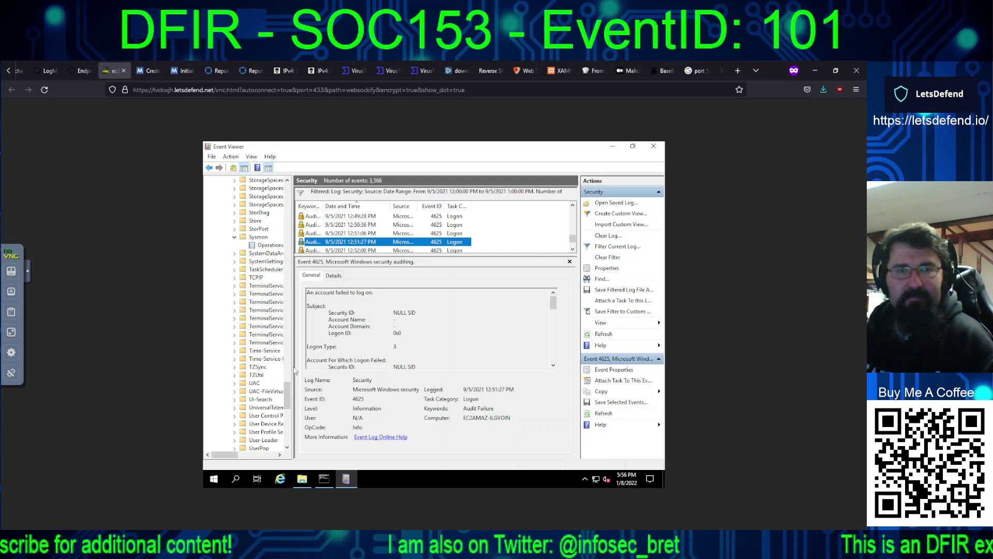
left_click_drag(292, 367, 366, 366)
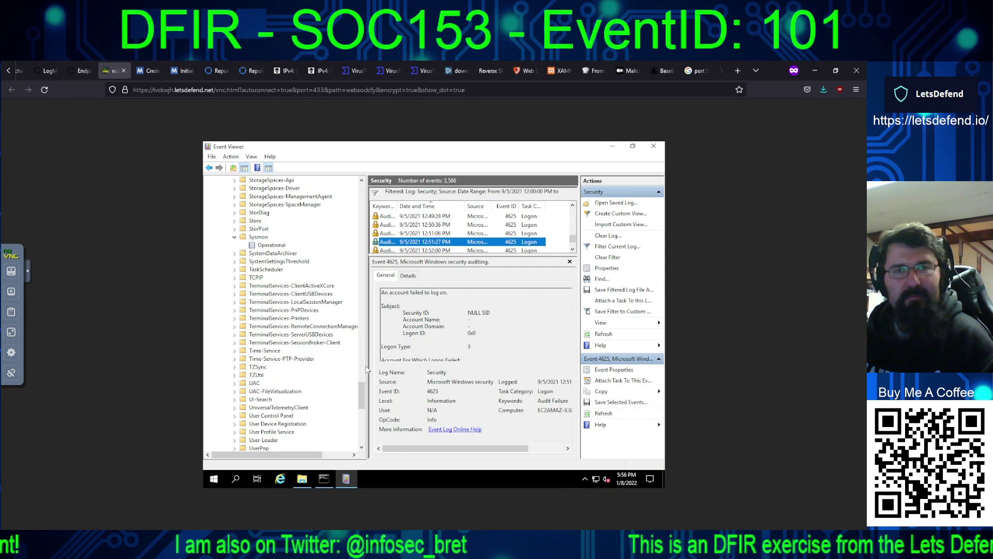
left_click(234, 302)
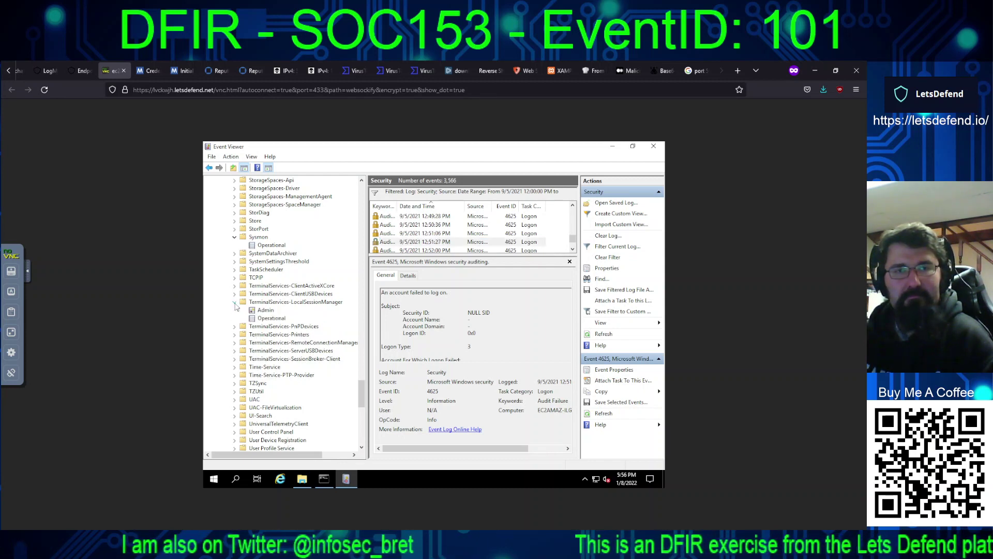
left_click(262, 318)
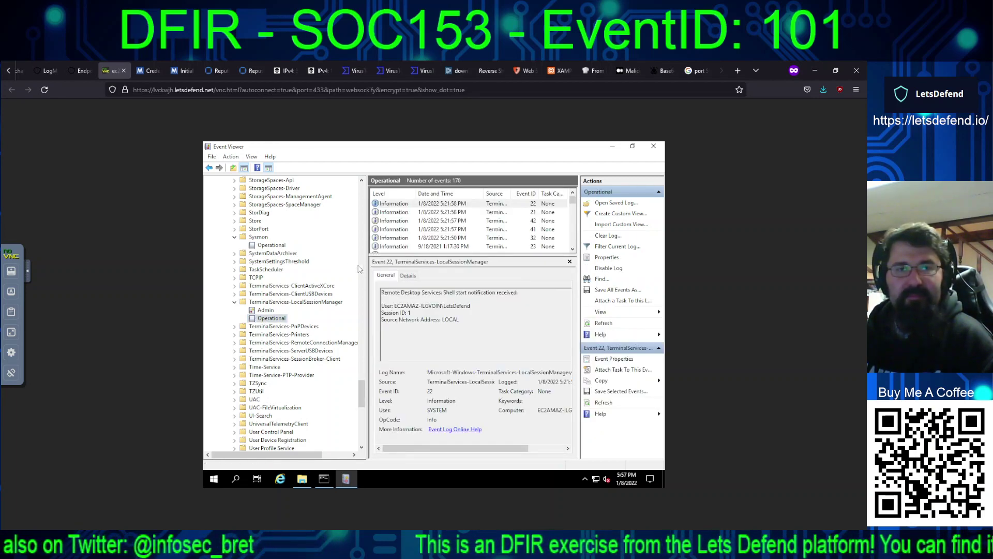
left_click_drag(367, 264, 297, 262)
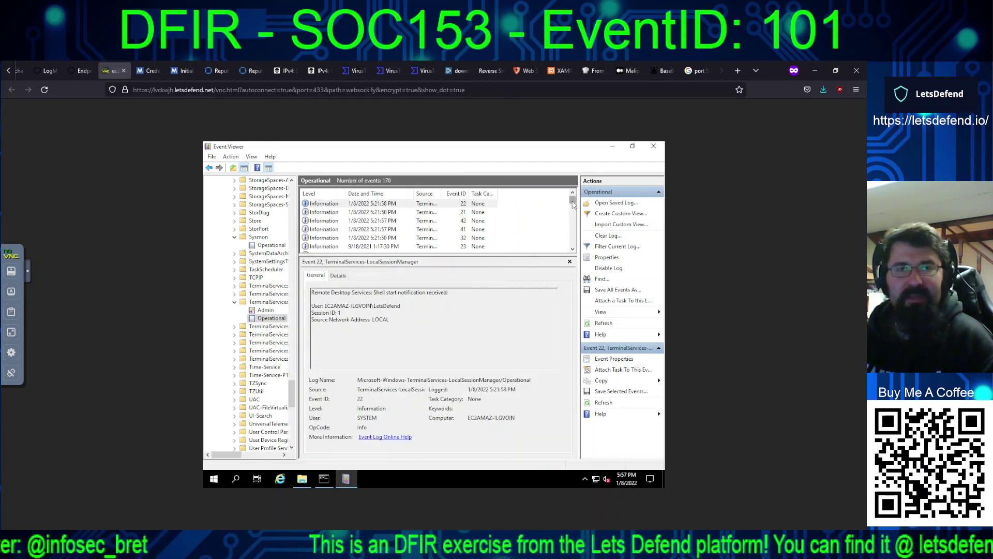
Step: Browse the Operational log to the session arbitration events logged on 9/5/2021 at 12:12:15 PM
left_click_drag(572, 205, 574, 254)
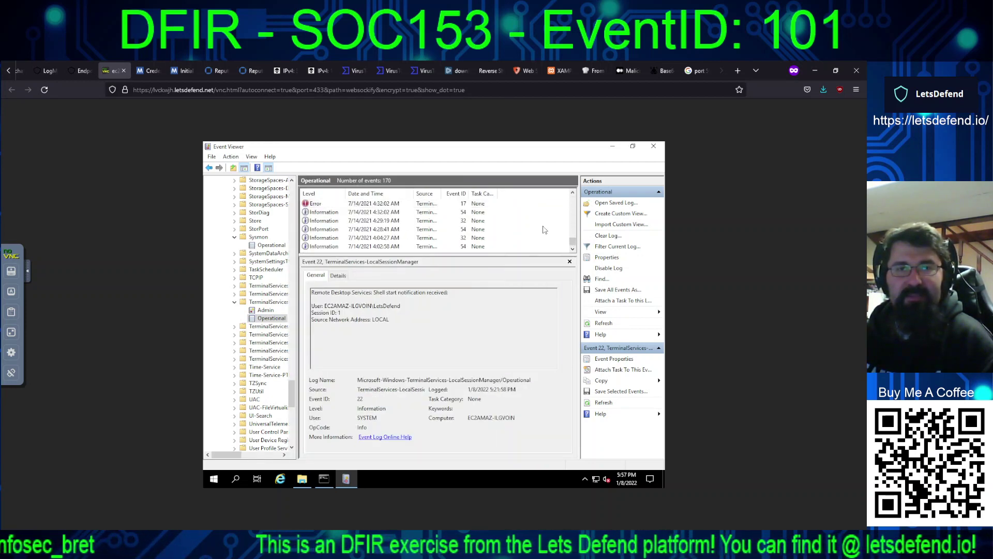
scroll(572, 207, "up", 5)
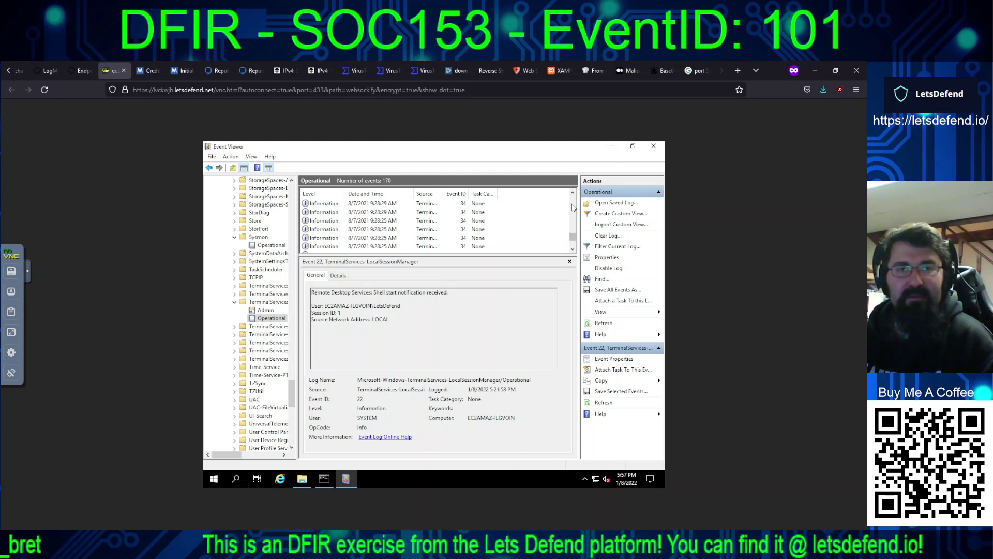
scroll(573, 208, "up", 10)
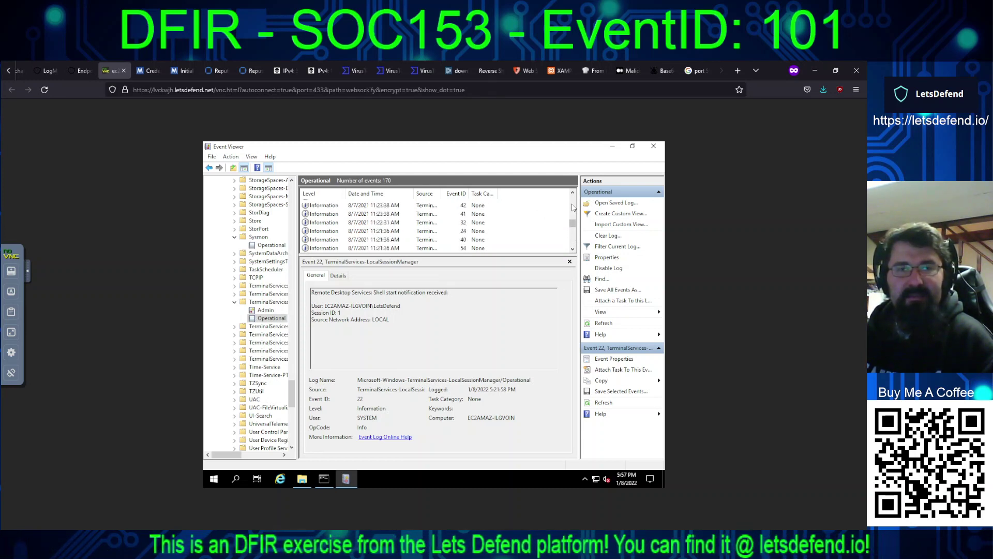
scroll(573, 208, "up", 5)
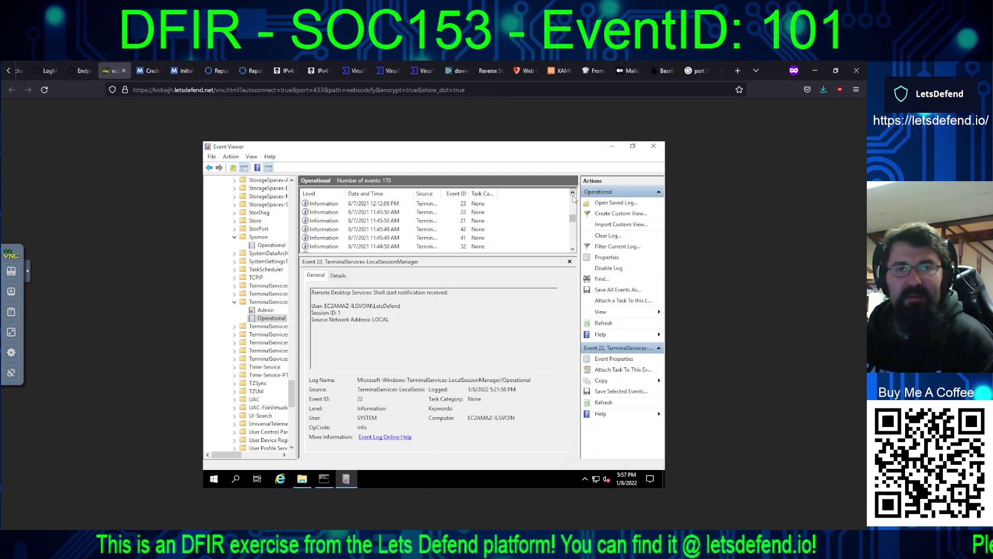
left_click(416, 213)
key("Up")
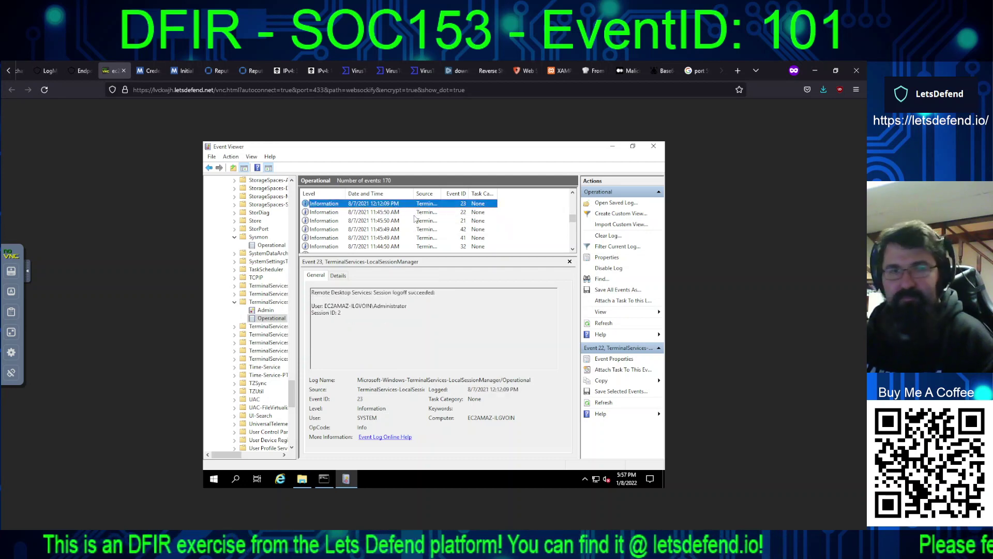
key("Page_Up")
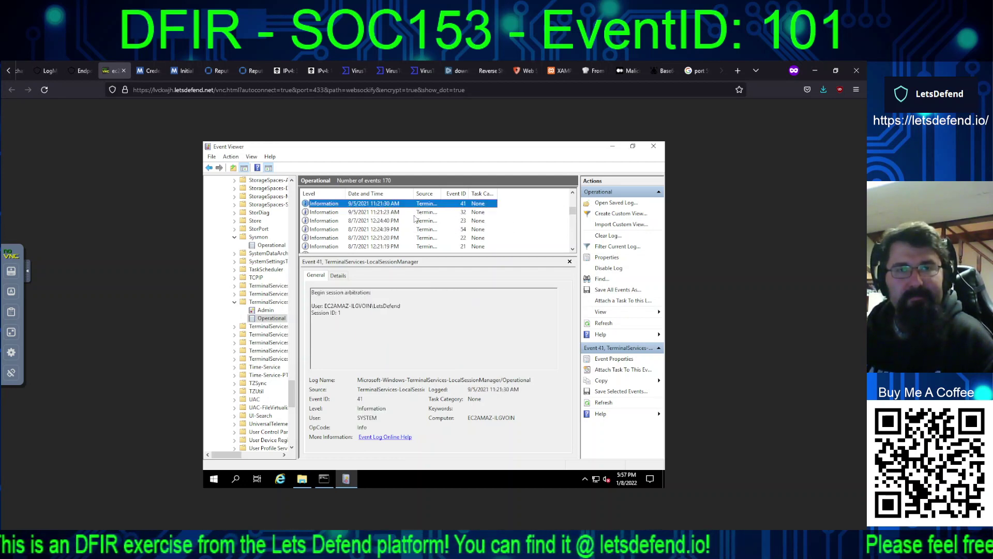
key("Up")
key("Up")
key("Up")
key("Up")
key("Up")
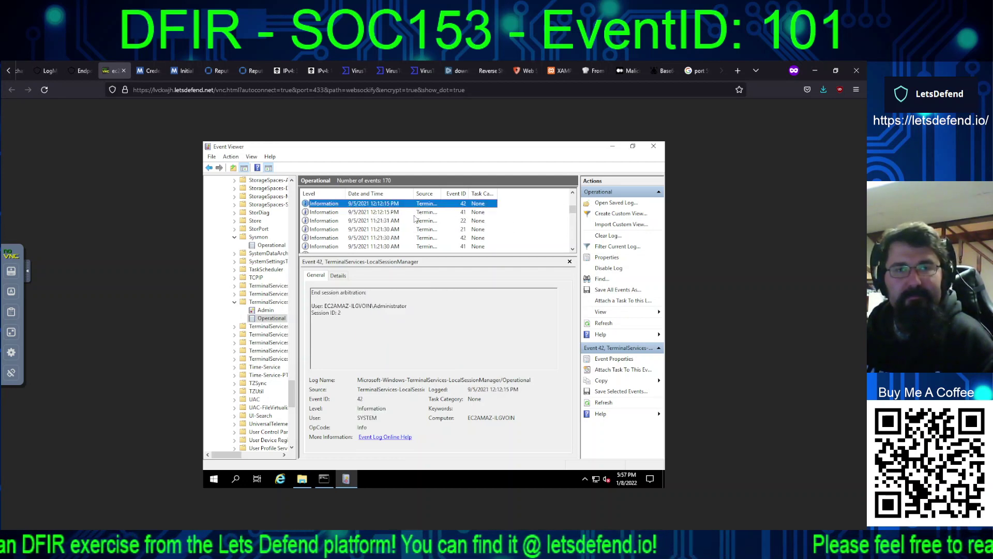
Step: Compare the 9/5/2021 session events from 11:21 AM and 12:12:15 PM, ending on the 12:12:15 PM event 21
key("Down")
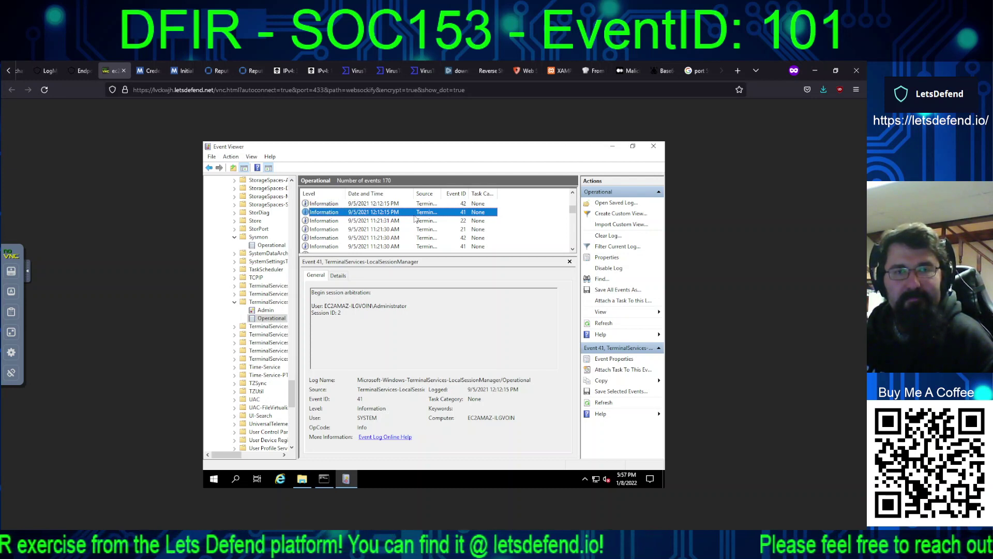
key("Down")
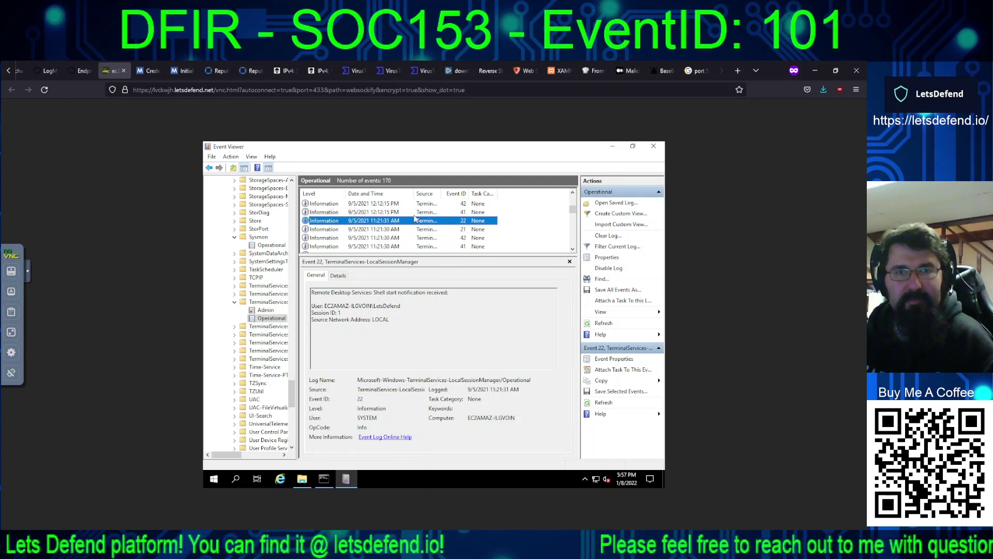
key("Down")
key("Down")
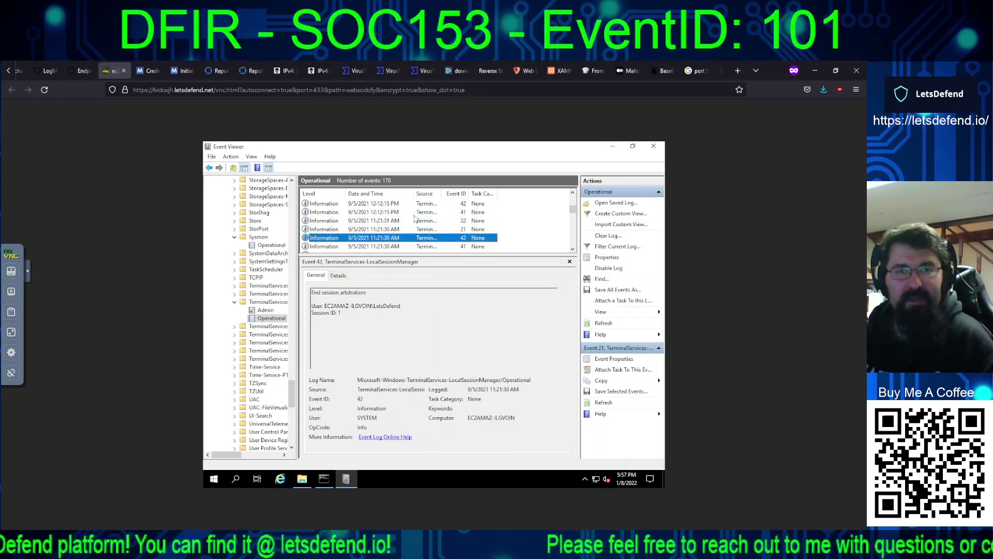
key("Down")
key("Up")
key("Up")
key("Up")
key("Up")
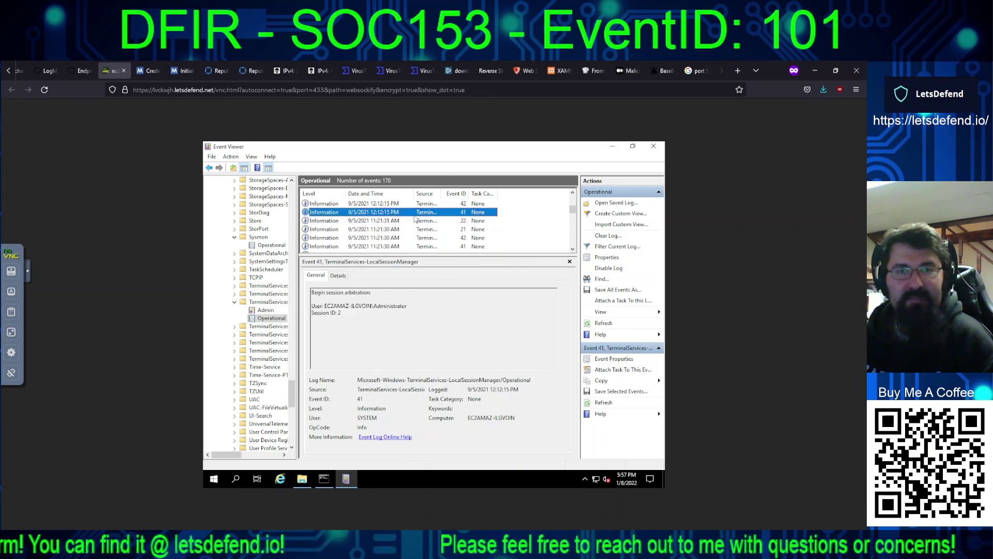
key("Up")
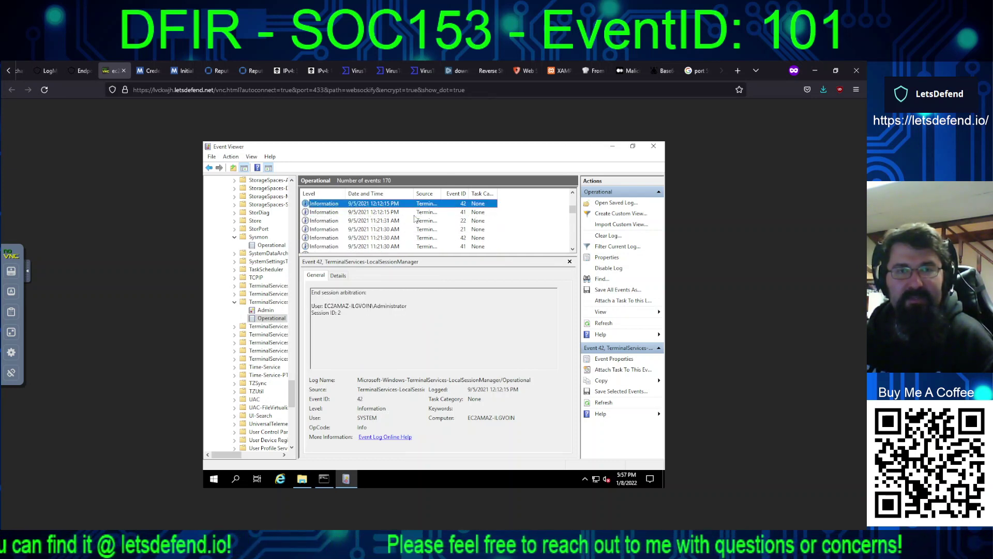
key("Up")
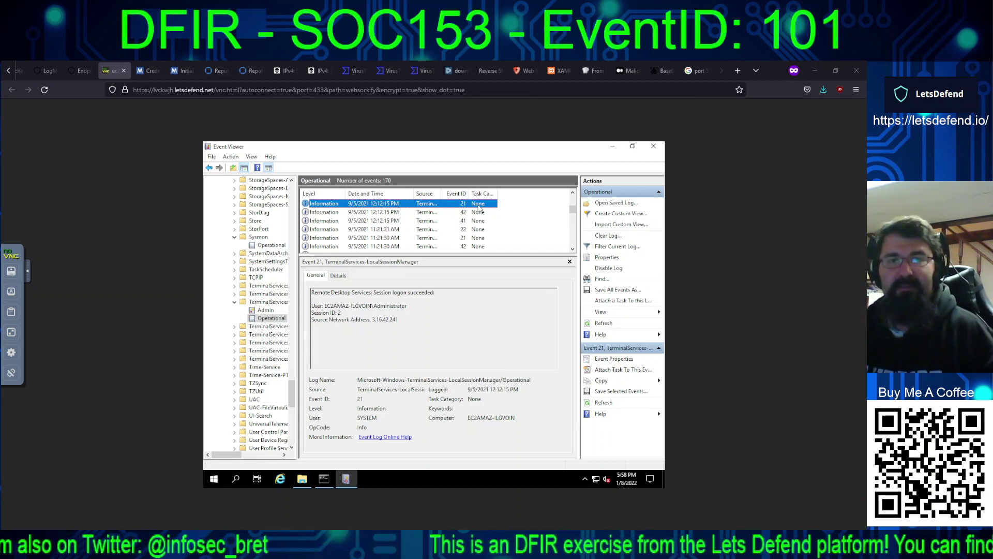
Step: Review the successive session events from 12:12:15 PM to 12:49:11 PM for users and source network addresses
key("Up")
key("Up")
key("Up")
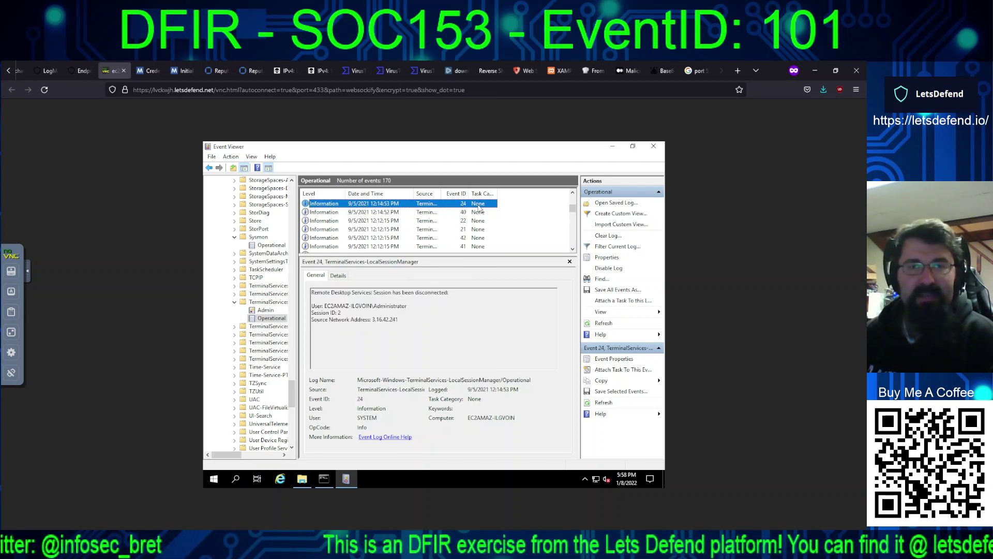
key("Up")
key("Up")
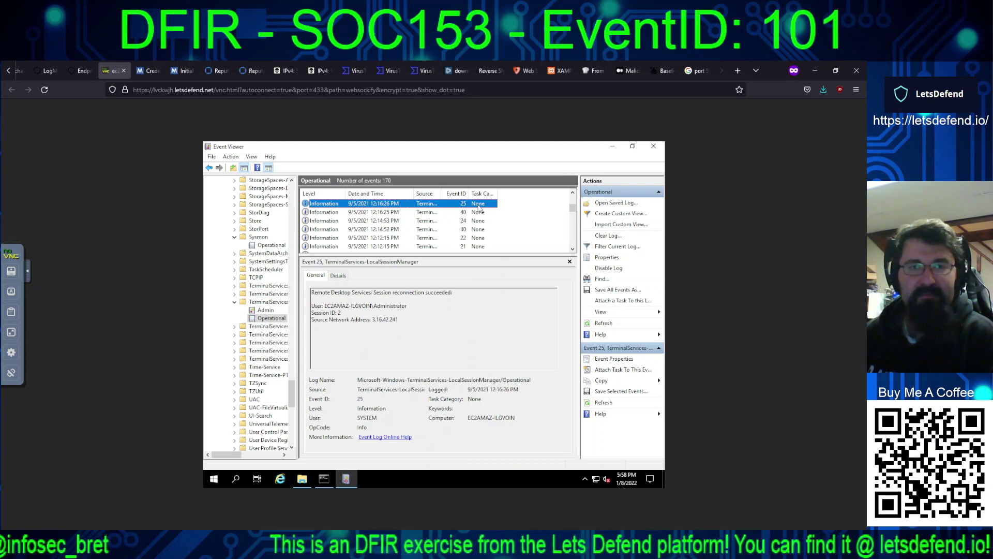
key("Up")
key("Up")
key("Up")
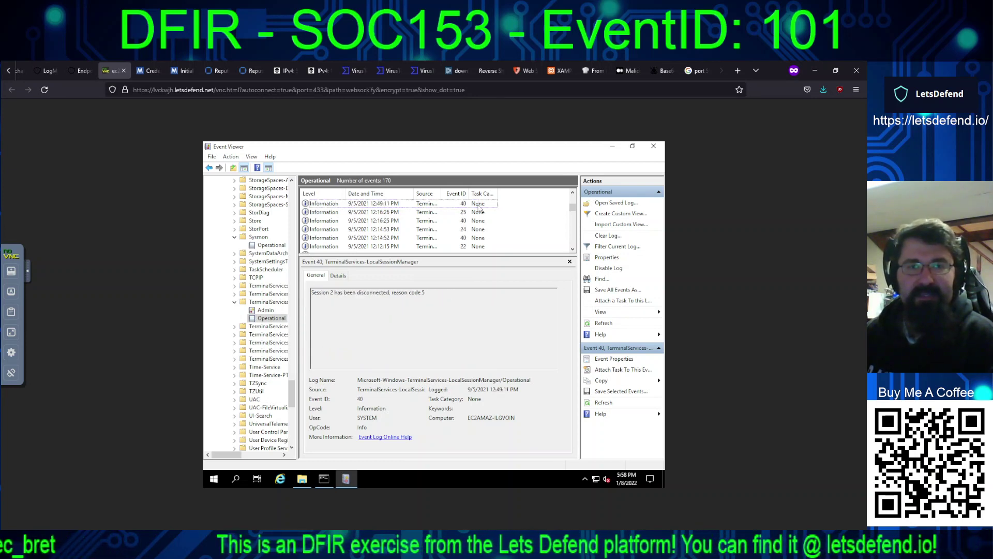
Step: Compare the source network addresses of disconnect event 24 at 12:49:11 PM and reconnection event 25 at 12:49:12 PM
key("Up")
key("Up")
key("Down")
key("Down")
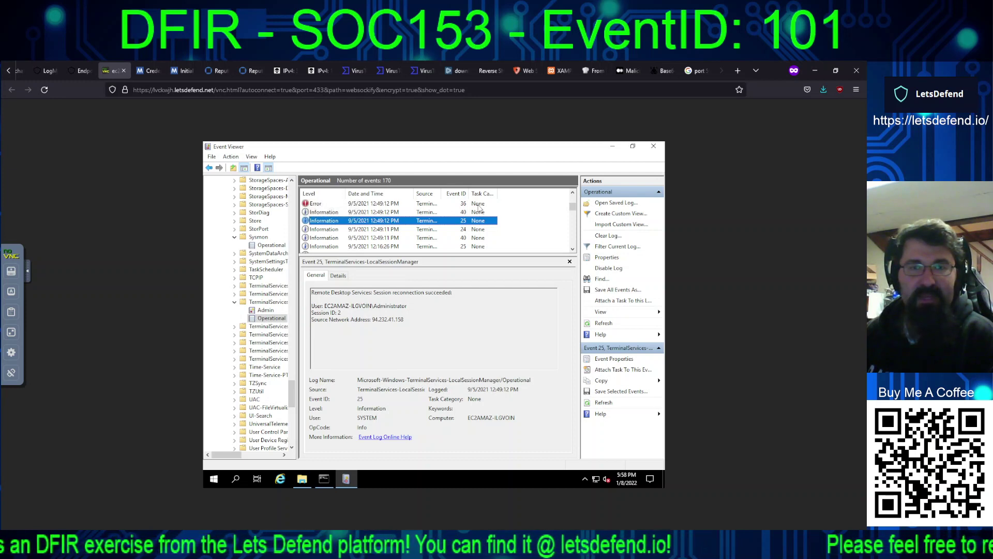
key("Down")
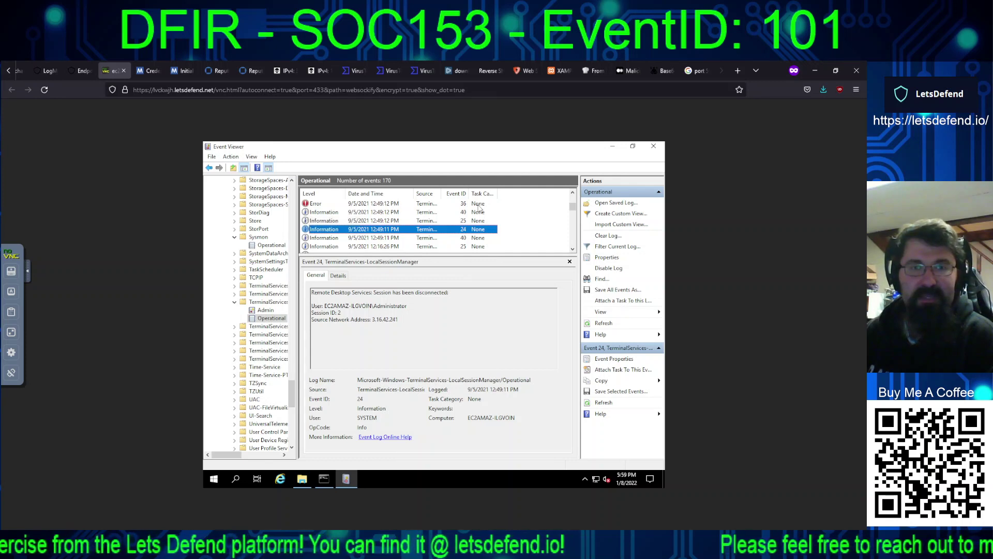
key("Up")
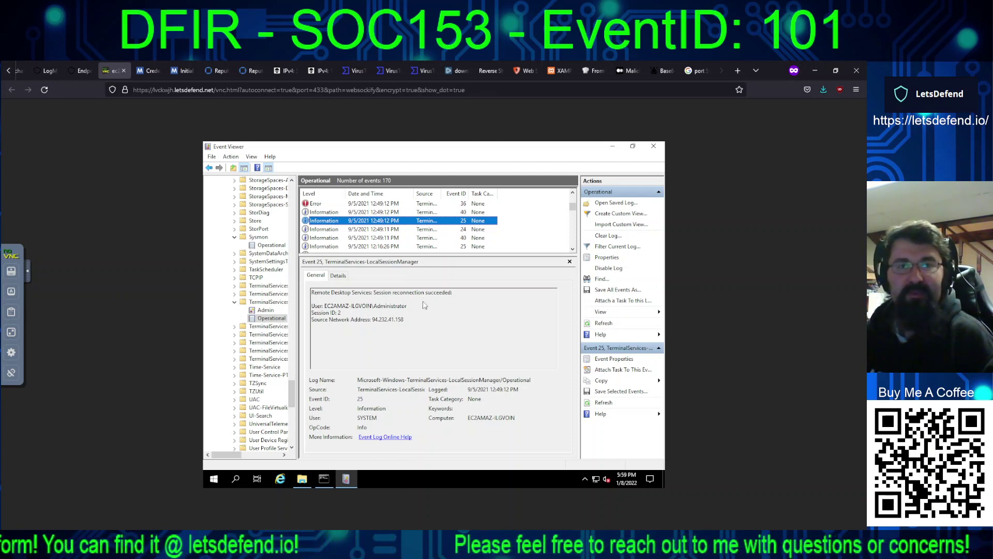
Step: Copy source address 94.232.41.158 from reconnection event 25 out of the remote machine and look it up in Cisco Talos
left_click_drag(404, 320, 371, 323)
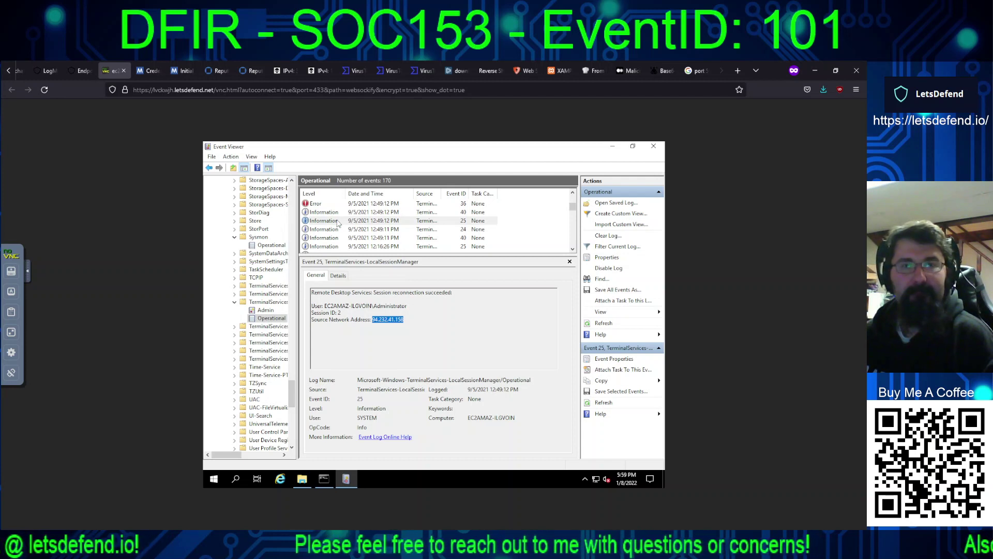
left_click(11, 312)
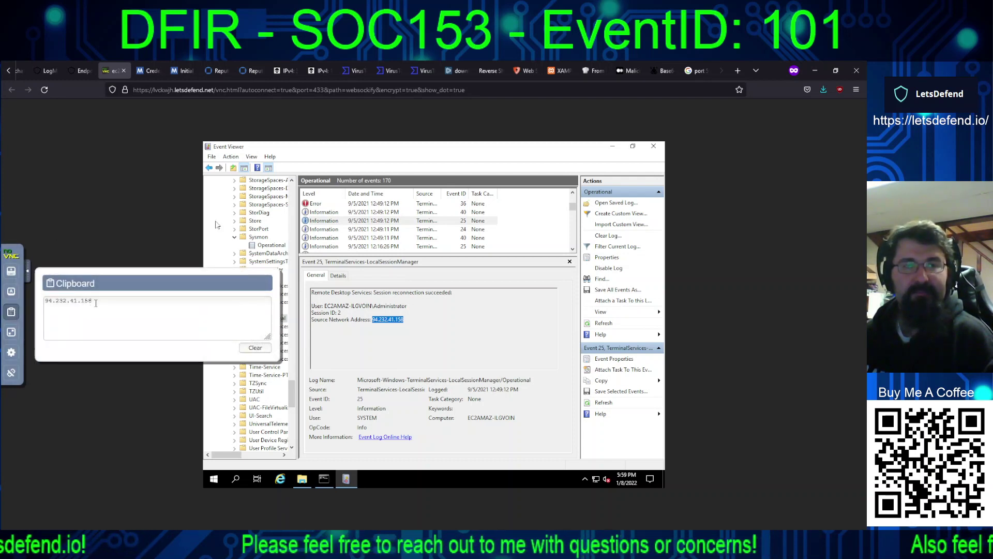
triple_click(95, 303)
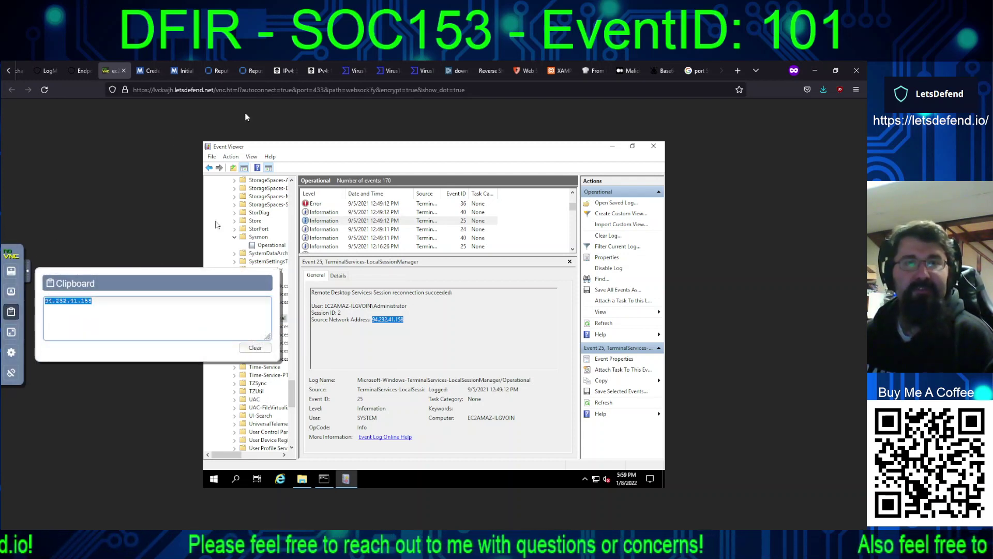
left_click(247, 71)
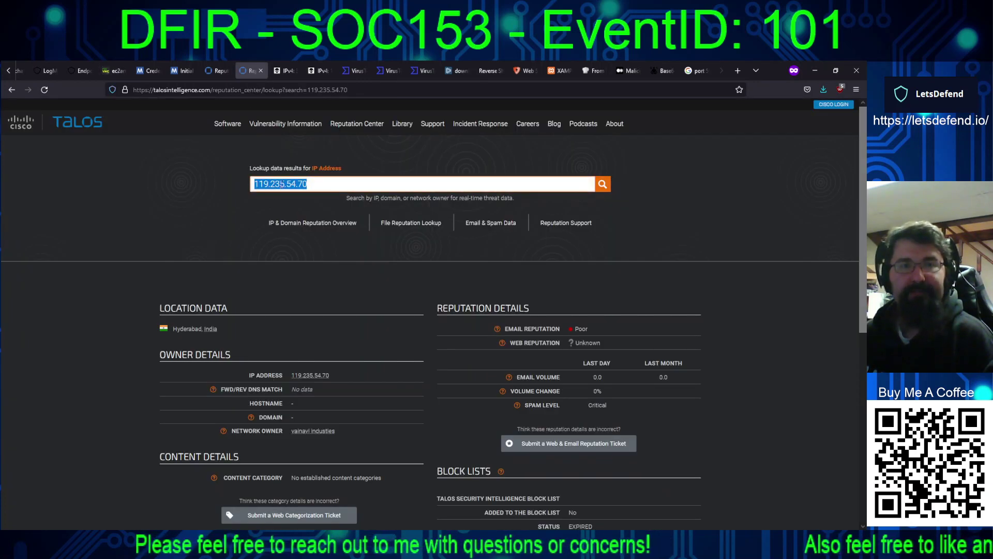
key("ctrl+v")
key("Return")
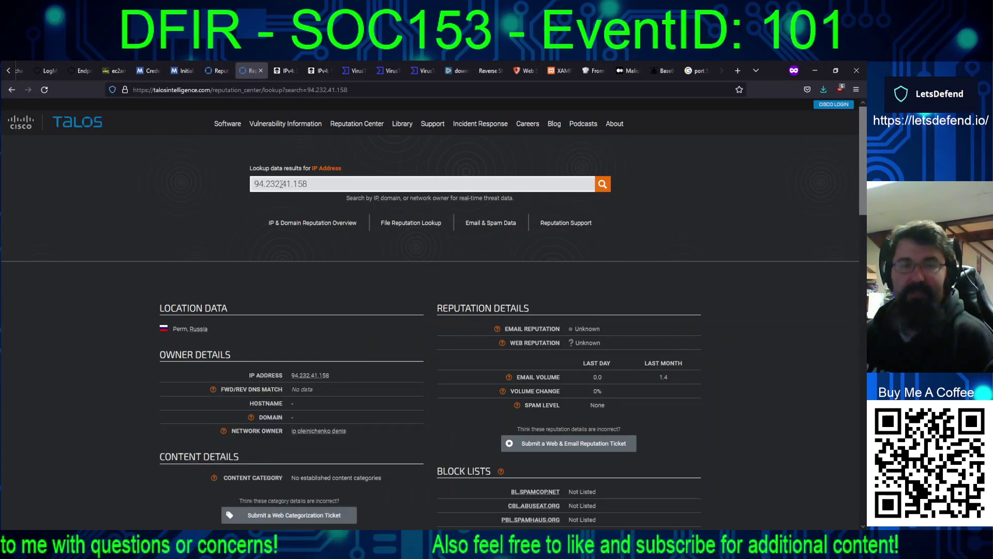
Step: Look up 94.232.41.158 in AlienVault OTX and expand its full list of related tags
left_click(320, 74)
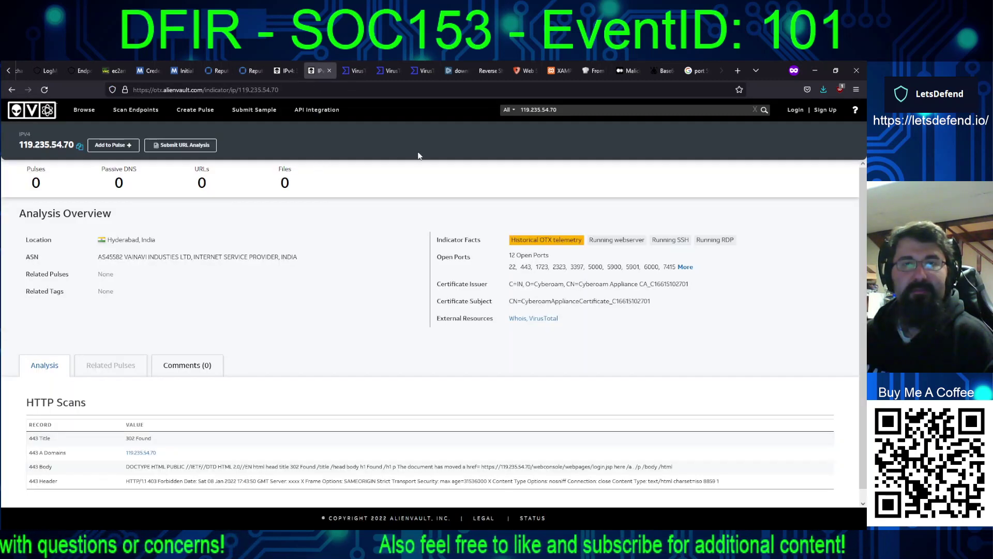
triple_click(538, 110)
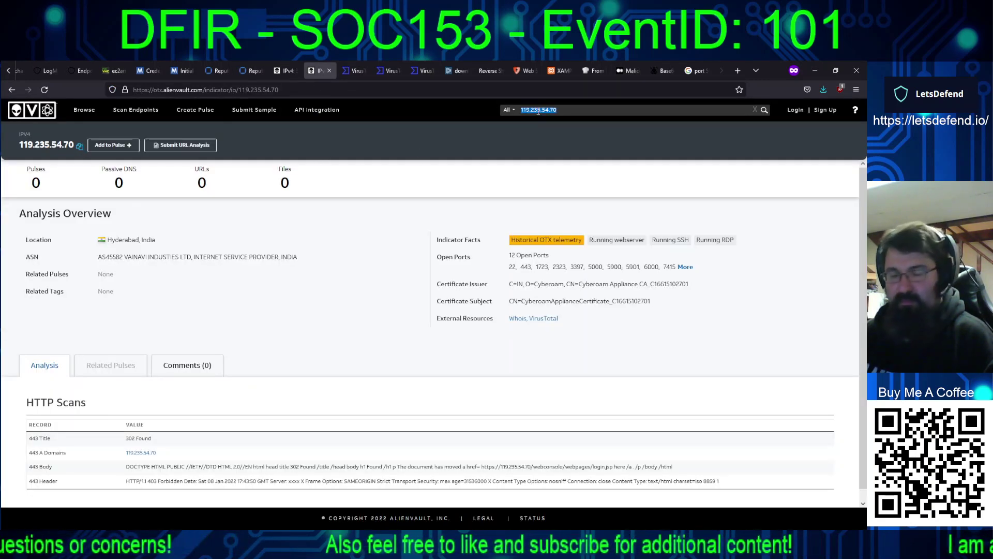
key("ctrl+v")
key("Return")
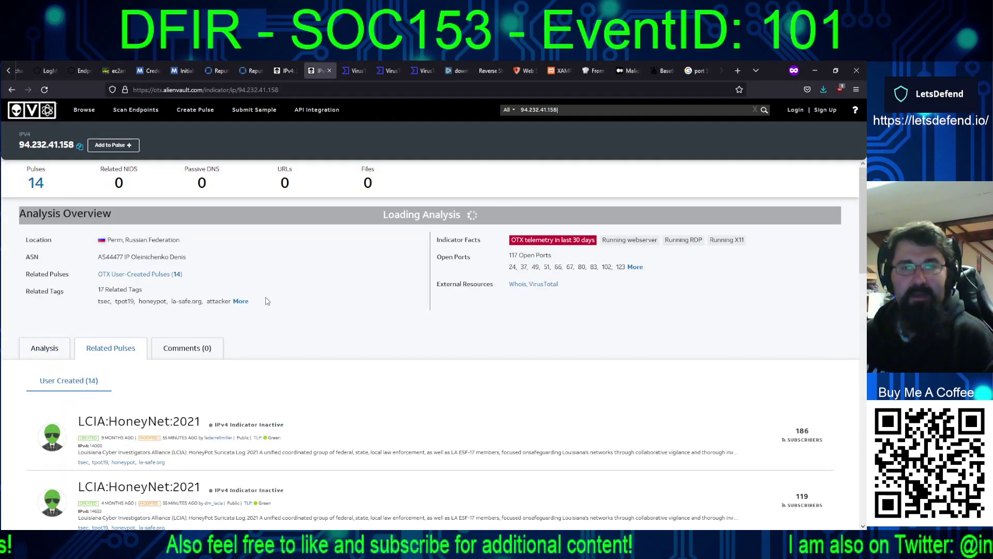
left_click(242, 301)
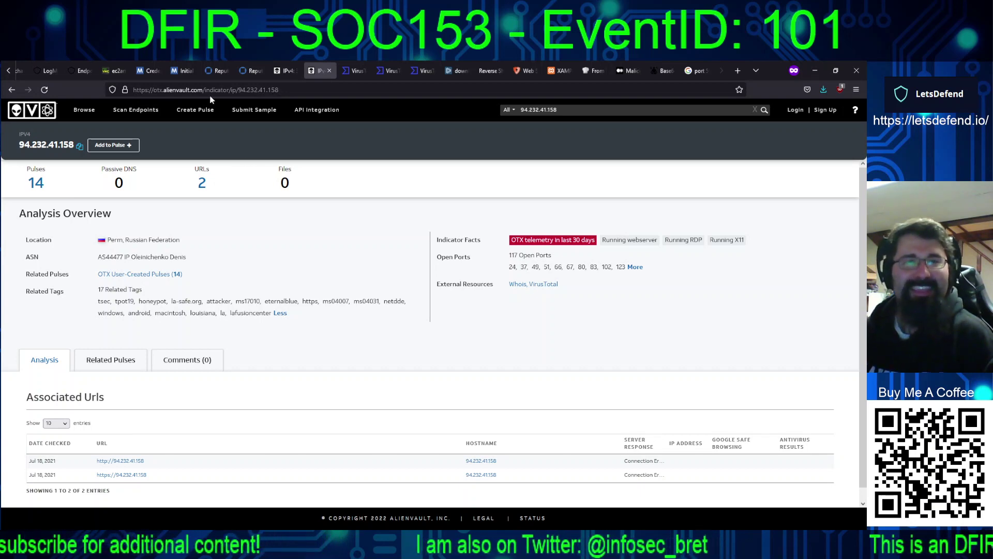
Step: Return to the remote Event Viewer and review events 41, 42 and 21 logged on 9/5/2021 at 12:12:15 PM
left_click(117, 71)
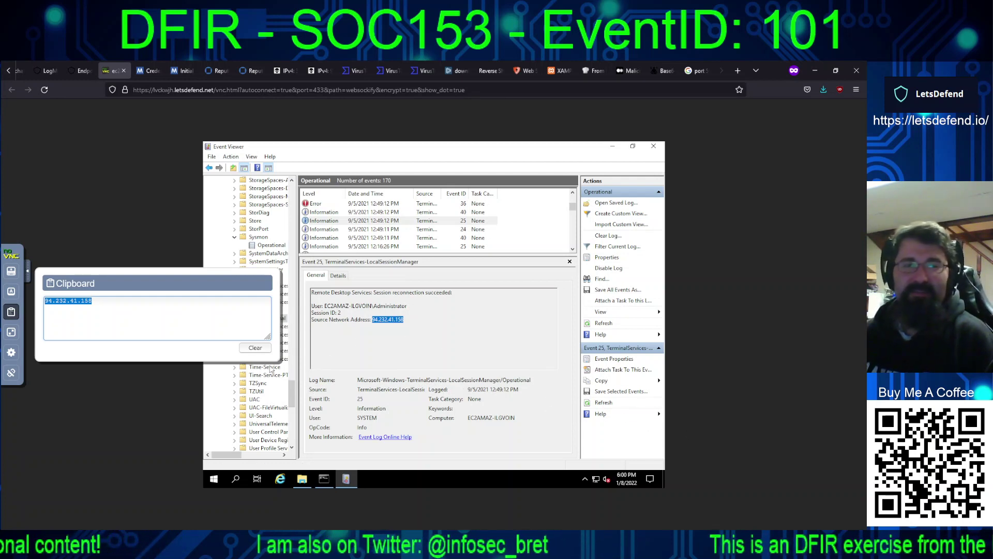
left_click(11, 311)
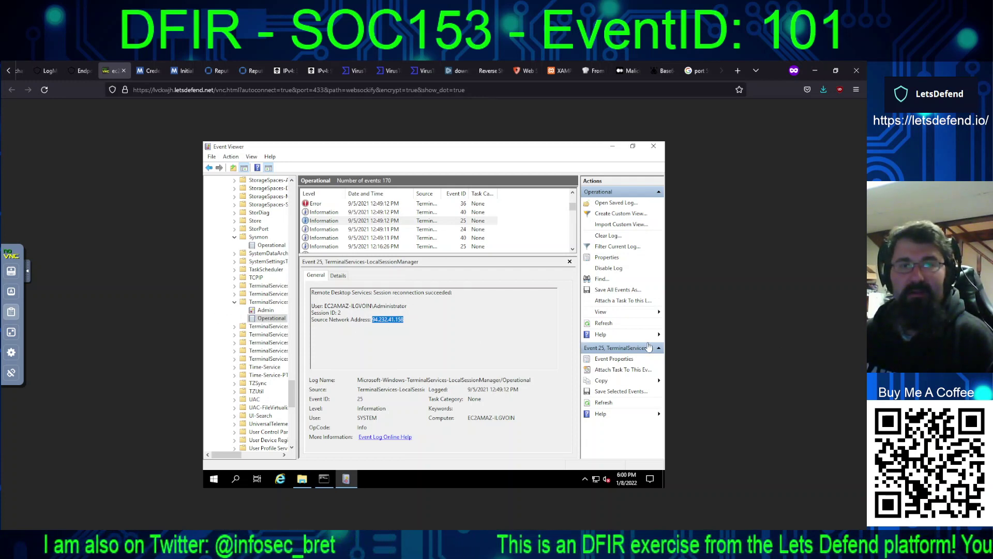
left_click(572, 249)
left_click(573, 249)
left_click(572, 249)
left_click(573, 249)
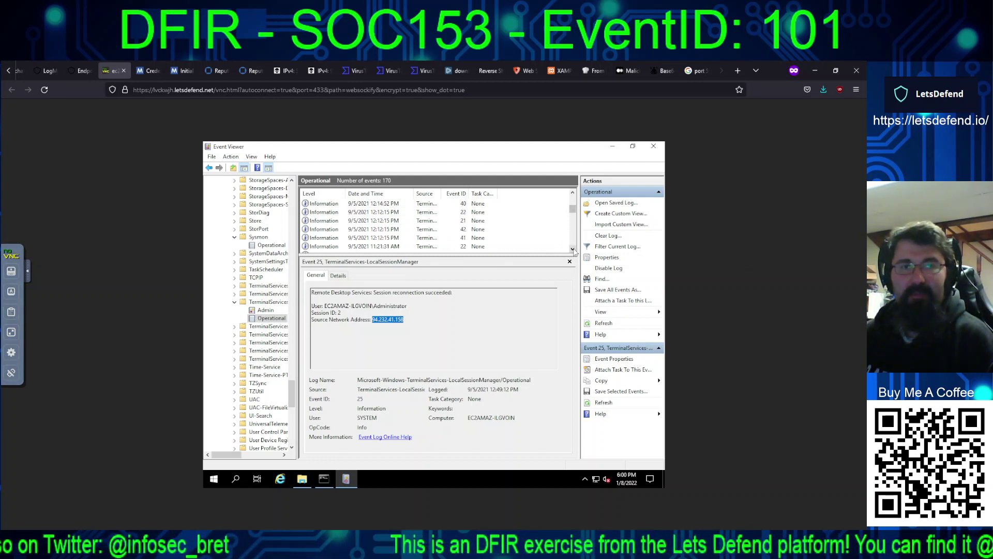
left_click(498, 239)
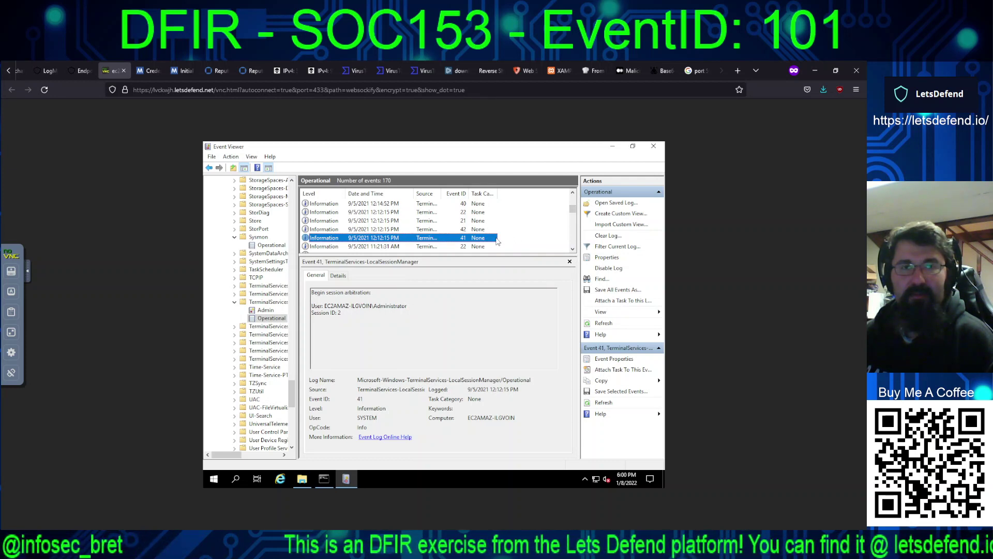
left_click(484, 231)
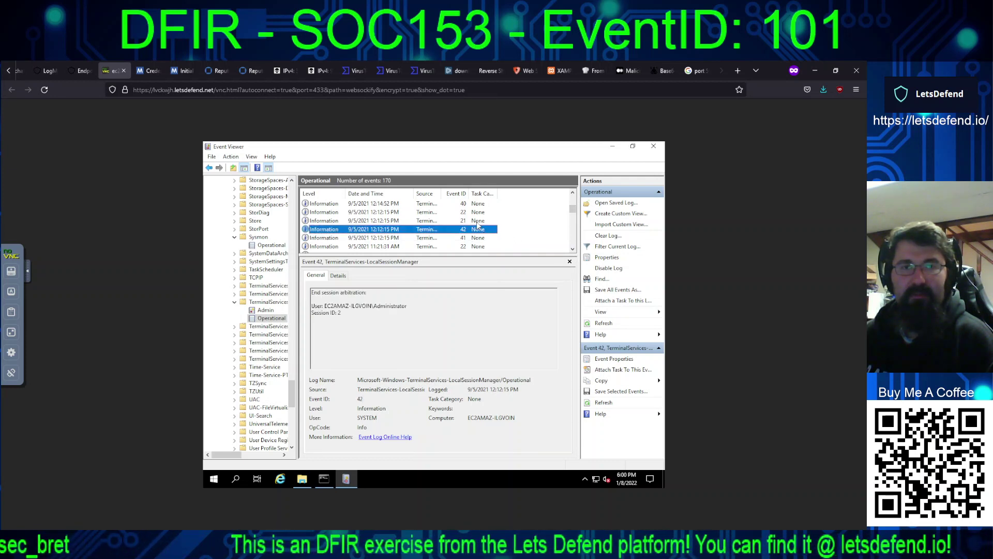
left_click(478, 222)
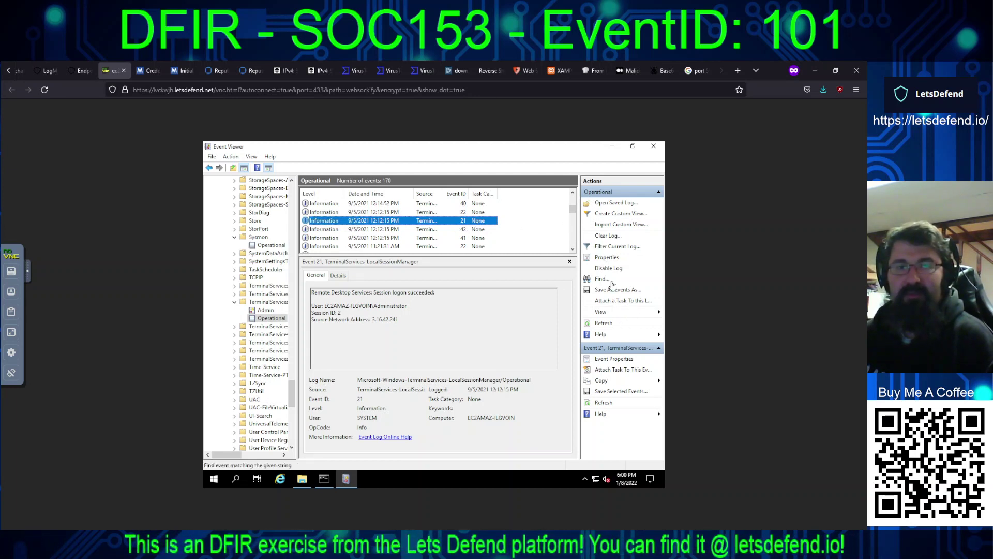
Step: Filter the Operational log to show only event ID 21
left_click(604, 248)
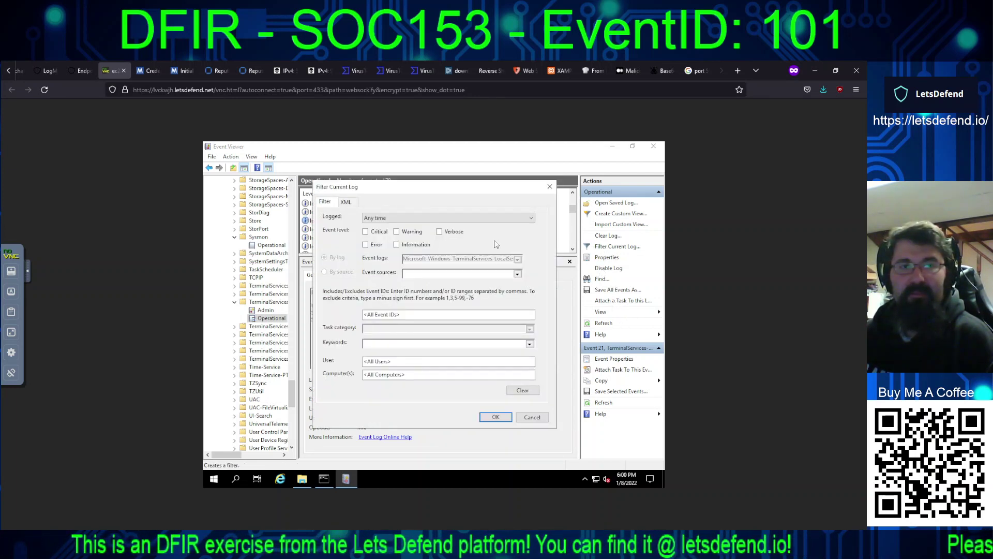
left_click(424, 315)
type("21")
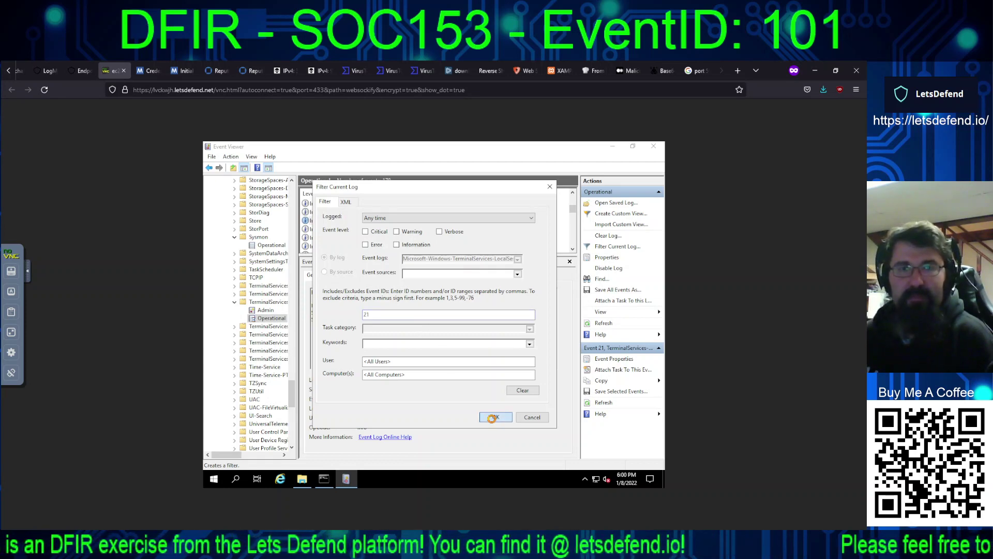
left_click(495, 416)
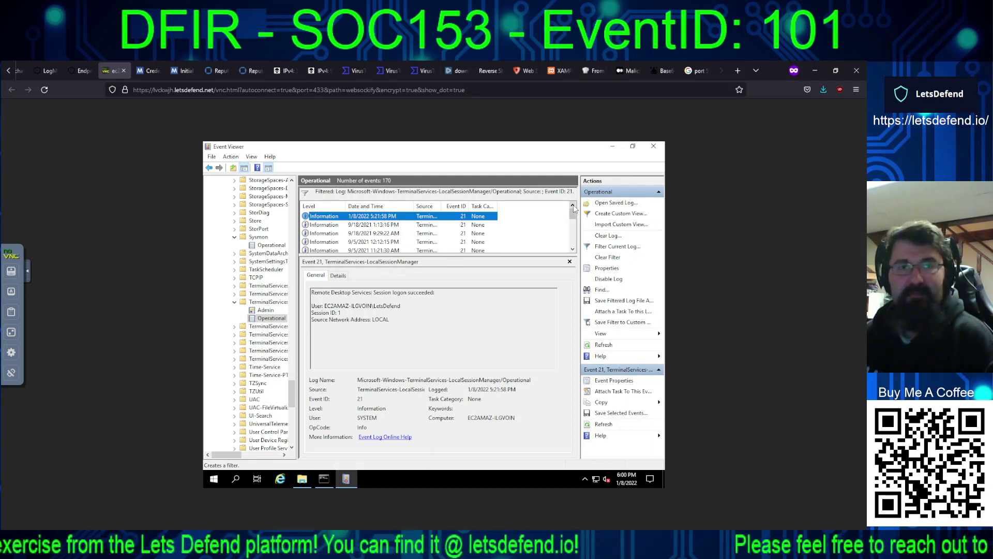
Step: Compare users and source addresses across the filtered logon events, ending on the one from 9/5/2021 12:12:15 PM
key("Down")
key("Down")
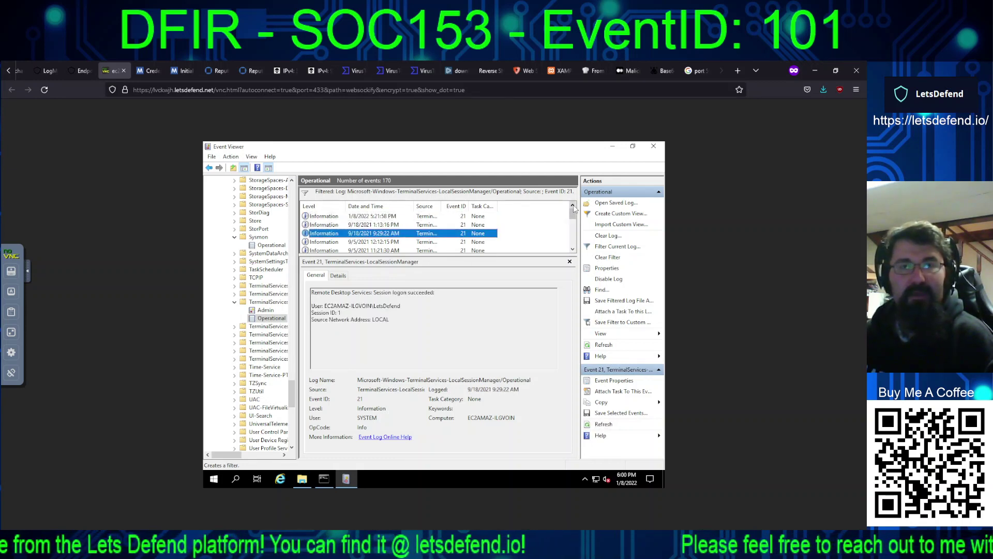
key("Down")
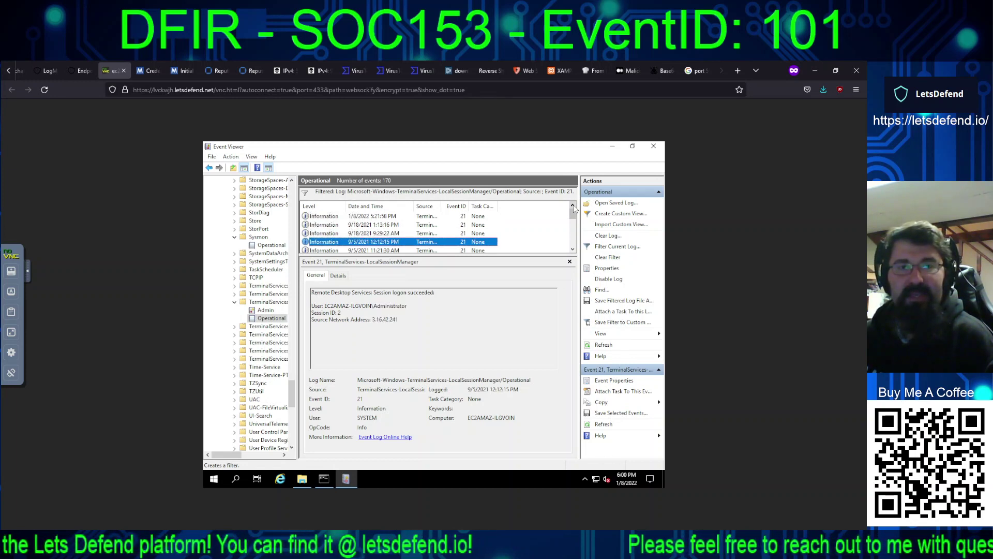
key("Down")
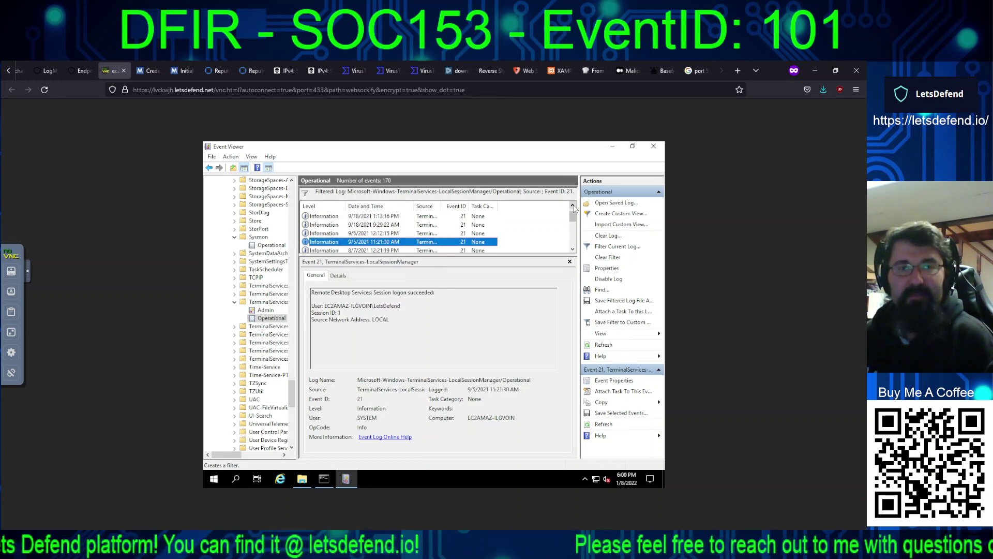
key("Up")
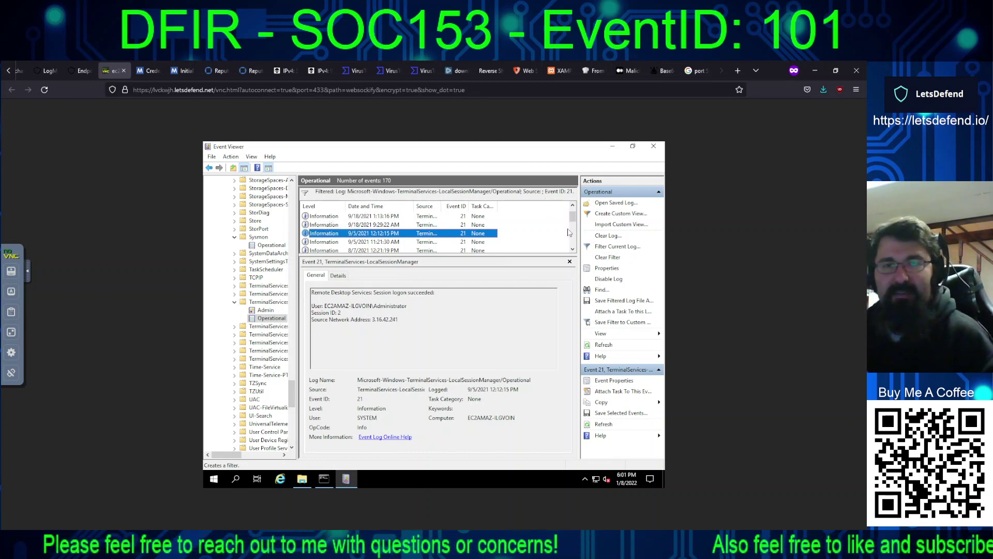
Step: Clear the event ID filter and browse the full log from the 9/18/2021 events back to the 9/5/2021 12:49:12 PM error event
left_click(609, 257)
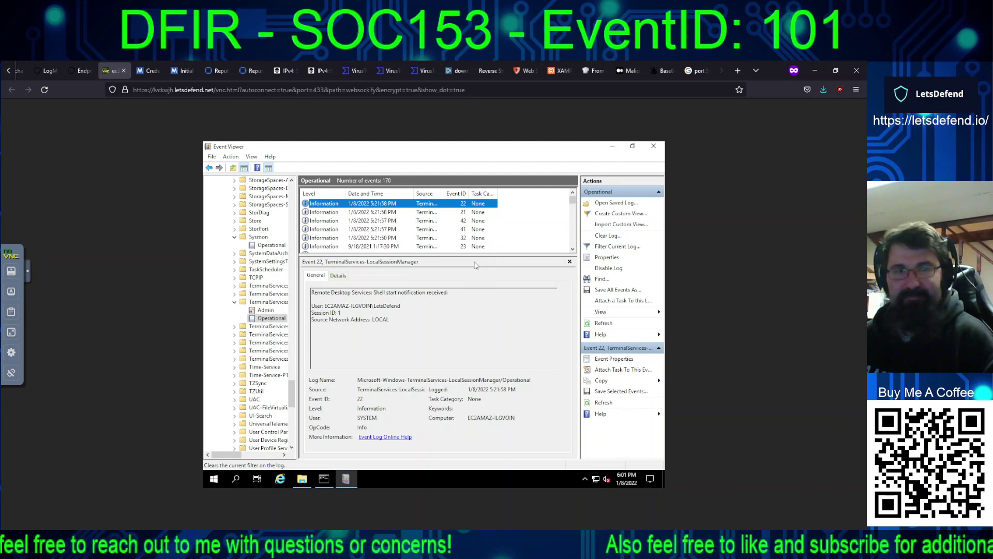
left_click(456, 247)
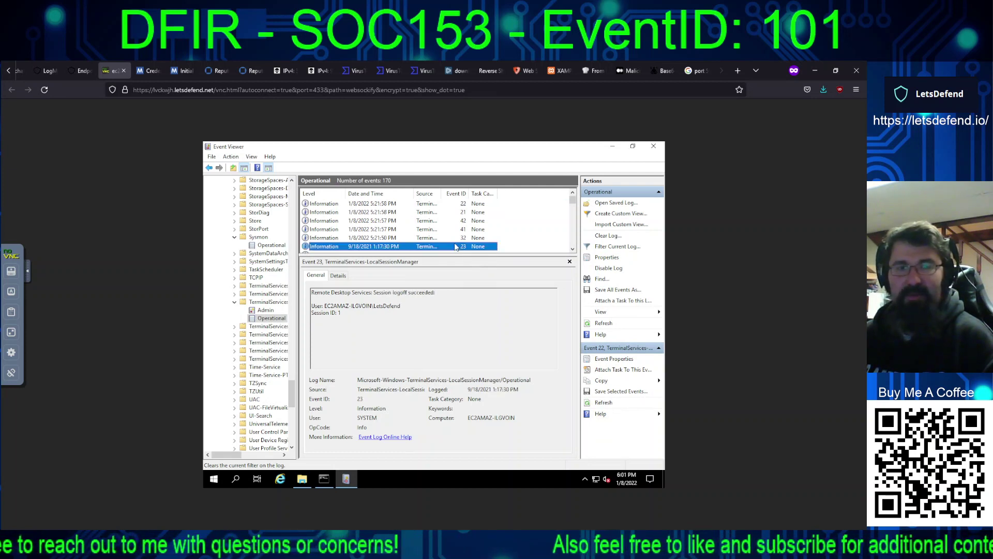
key("Down")
key("Down")
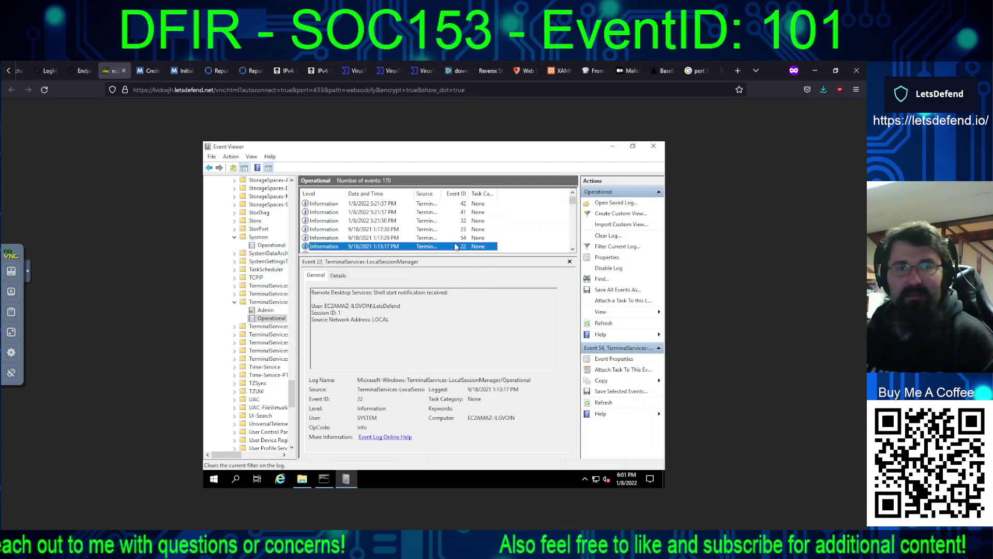
key("Down")
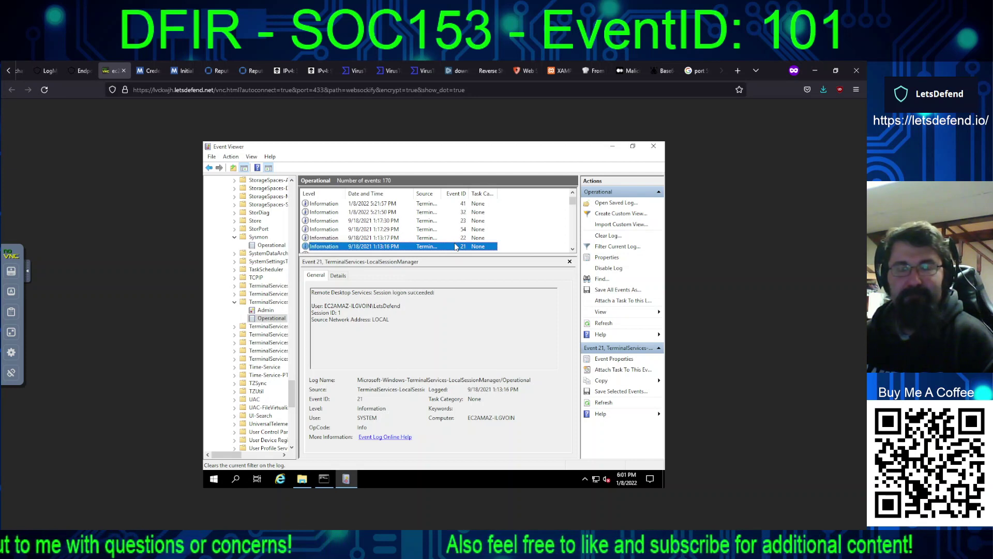
key("Down")
key("Down")
key("Down")
key("Down")
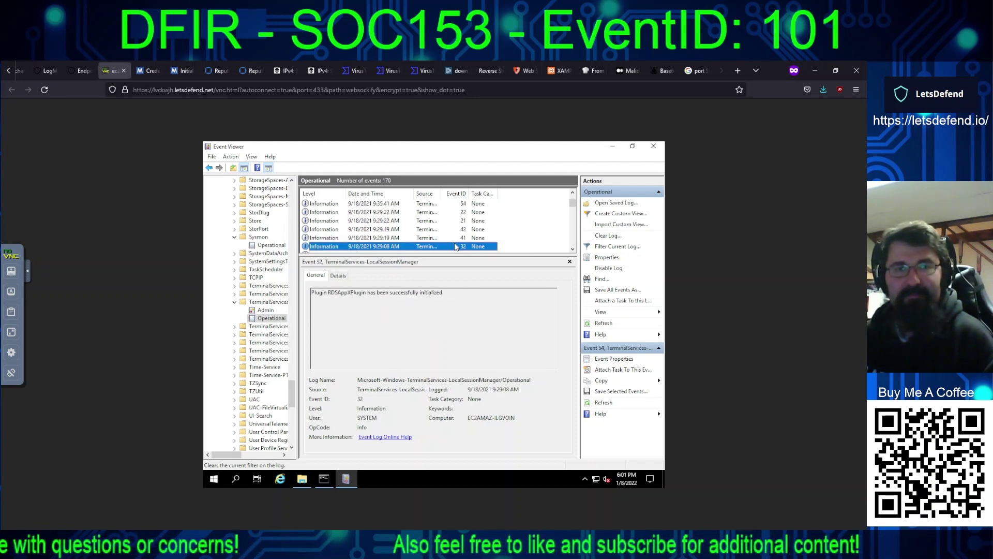
key("Up")
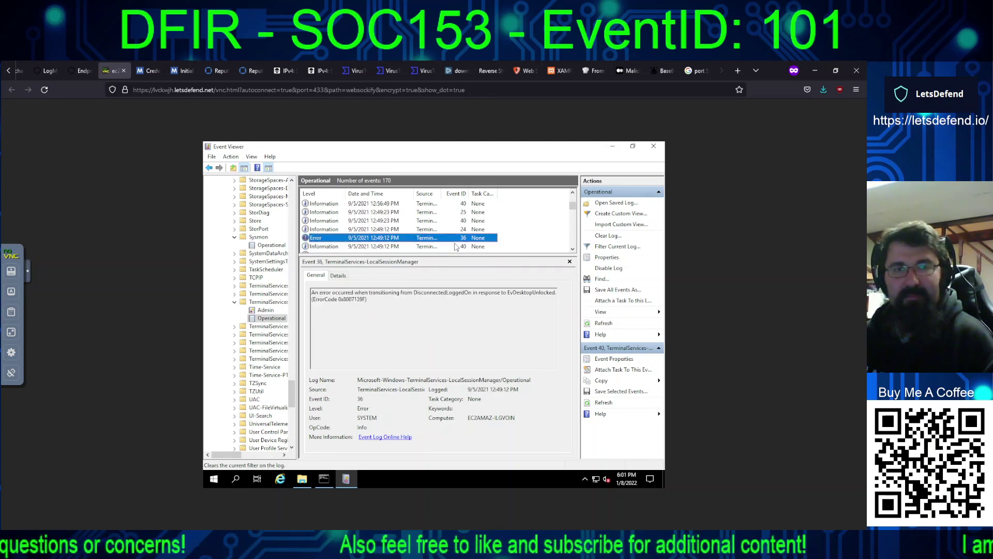
Step: Review the disconnect and reconnection events from 12:49:12 PM to 12:56:49 PM on 9/5/2021 for their source network addresses
key("Up")
key("Up")
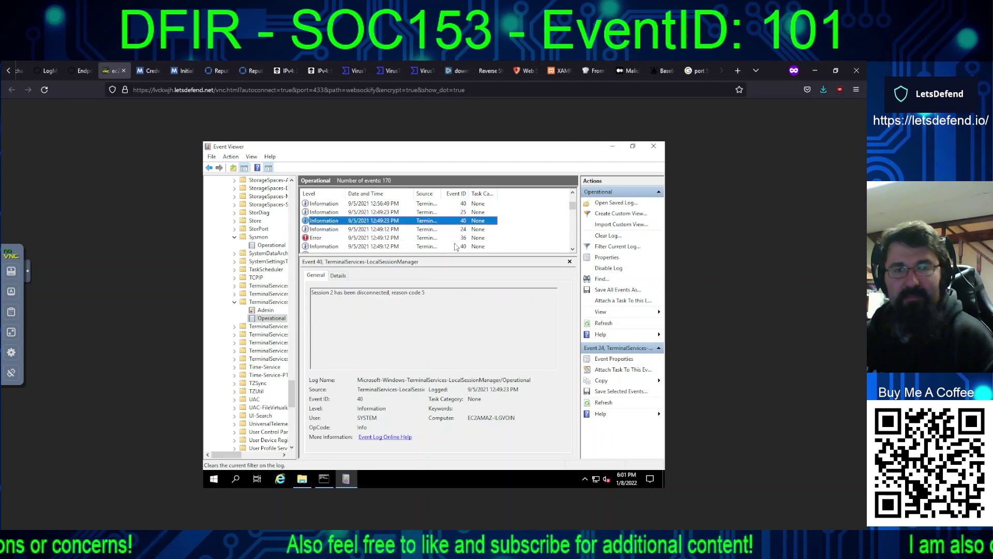
key("Down")
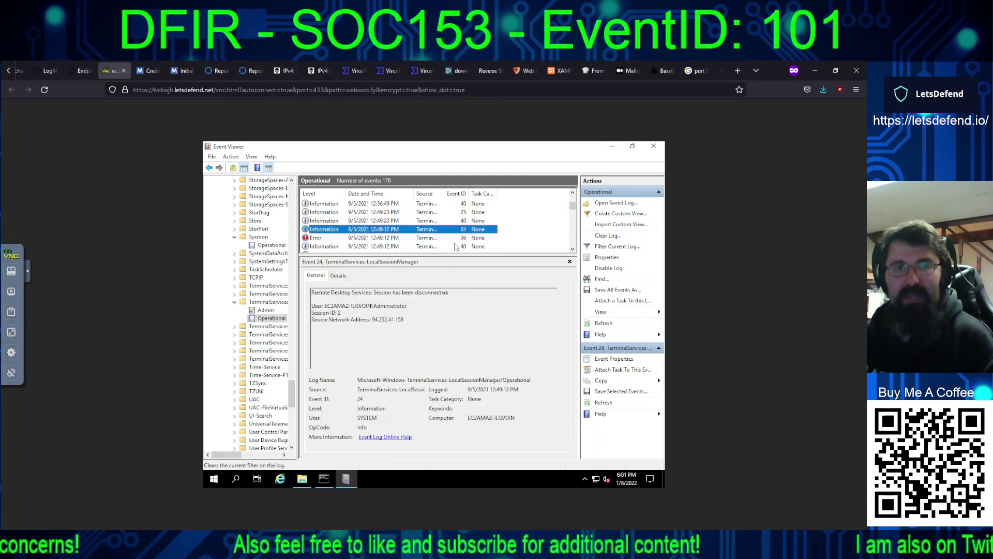
key("Up")
key("Up")
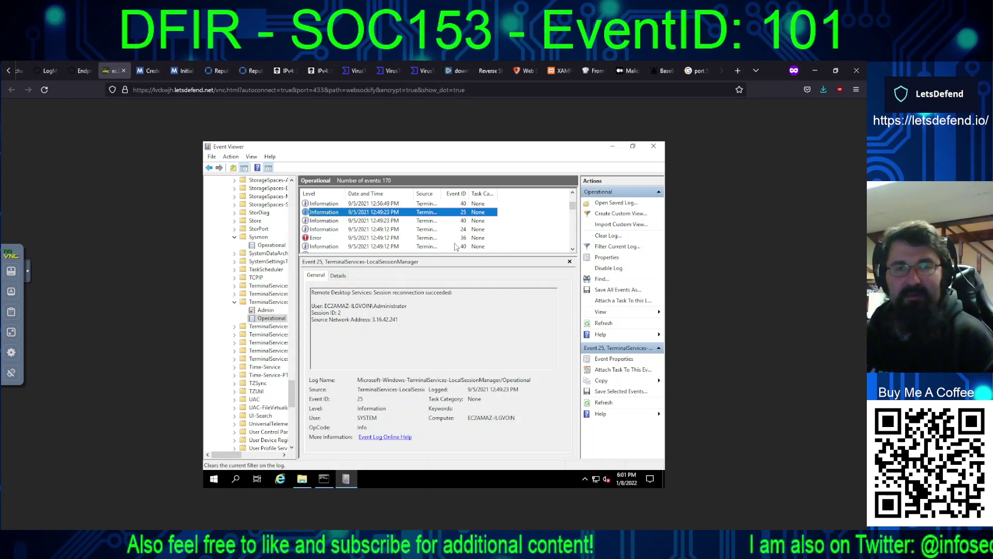
key("Up")
key("Up")
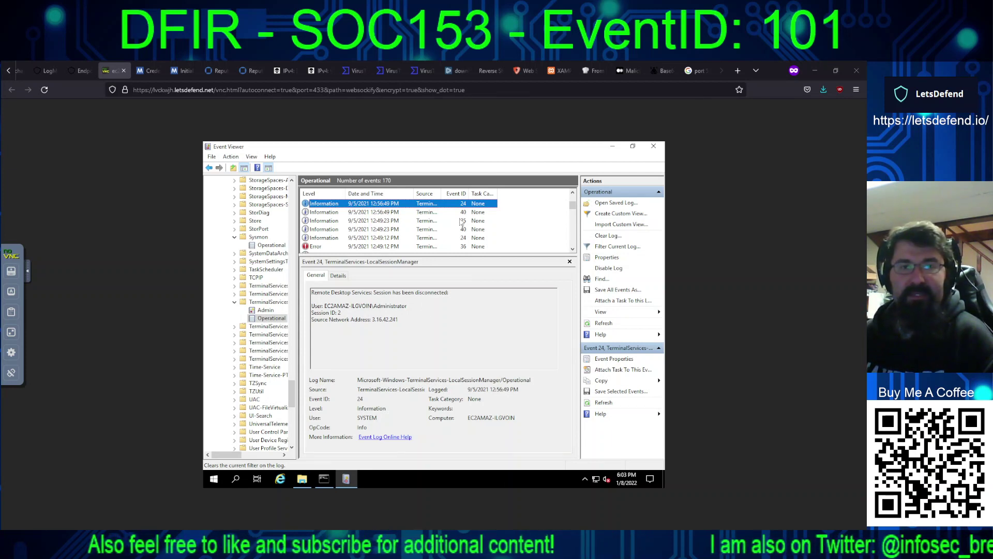
Step: Filter the Operational log to event ID 21 and display the logon event from 9/5/2021 12:12:15 PM
left_click(603, 248)
left_click(443, 315)
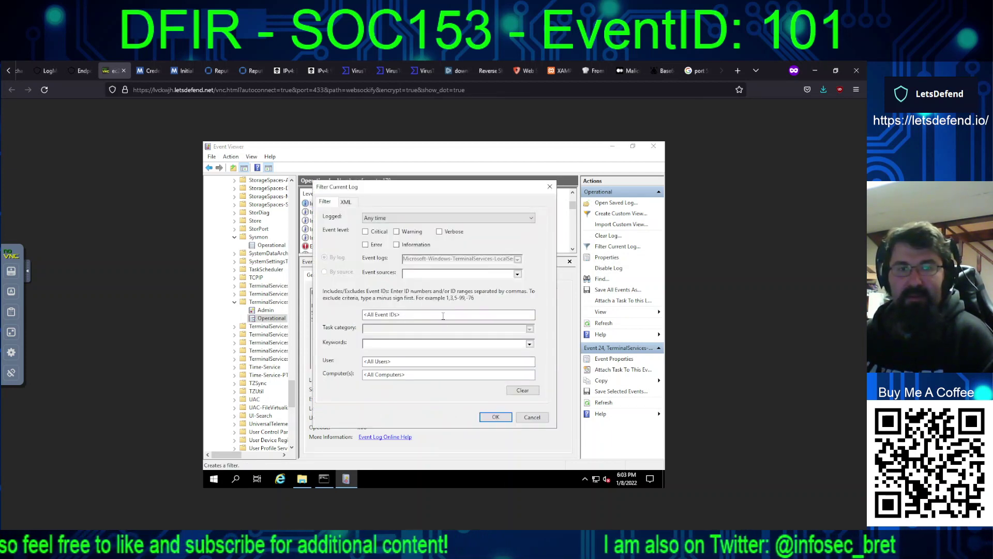
type("21")
left_click(496, 417)
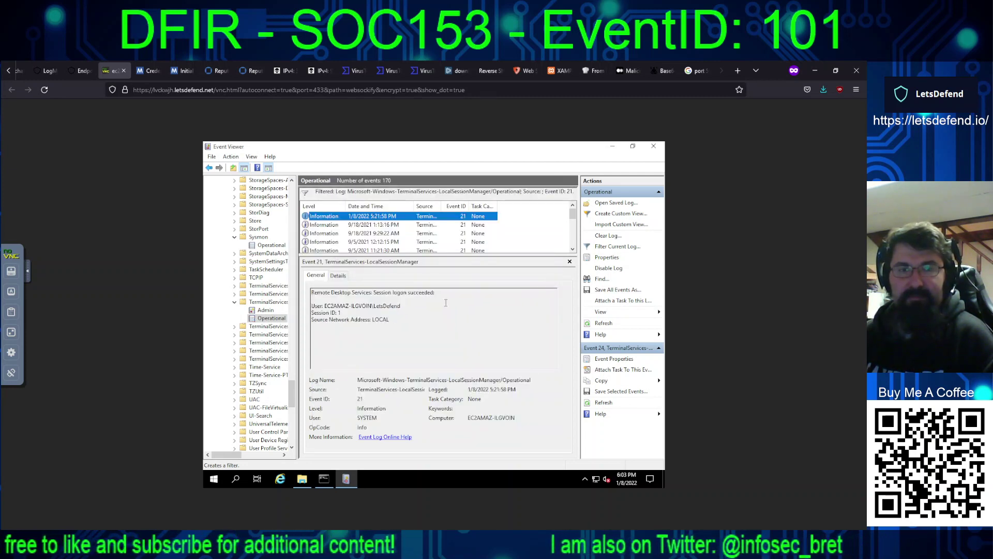
left_click(475, 243)
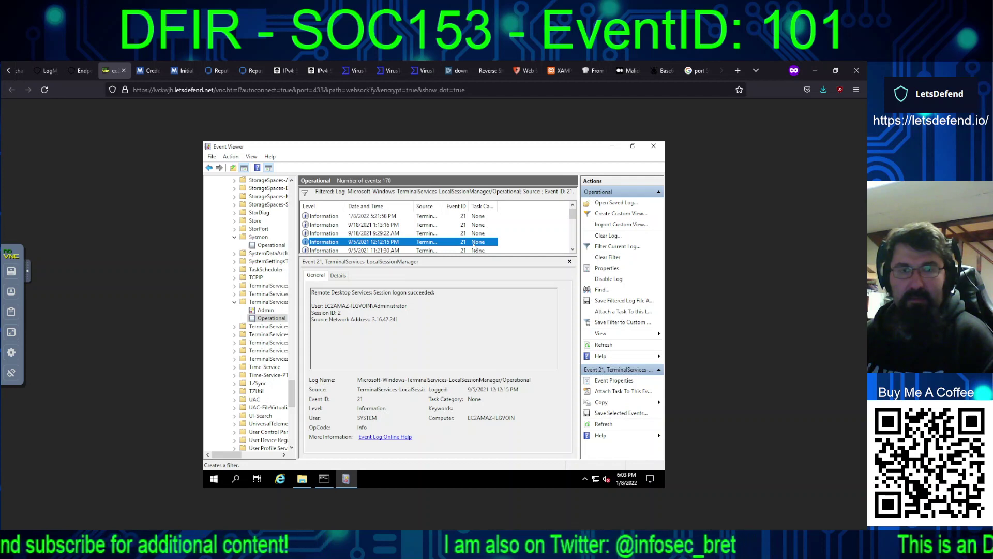
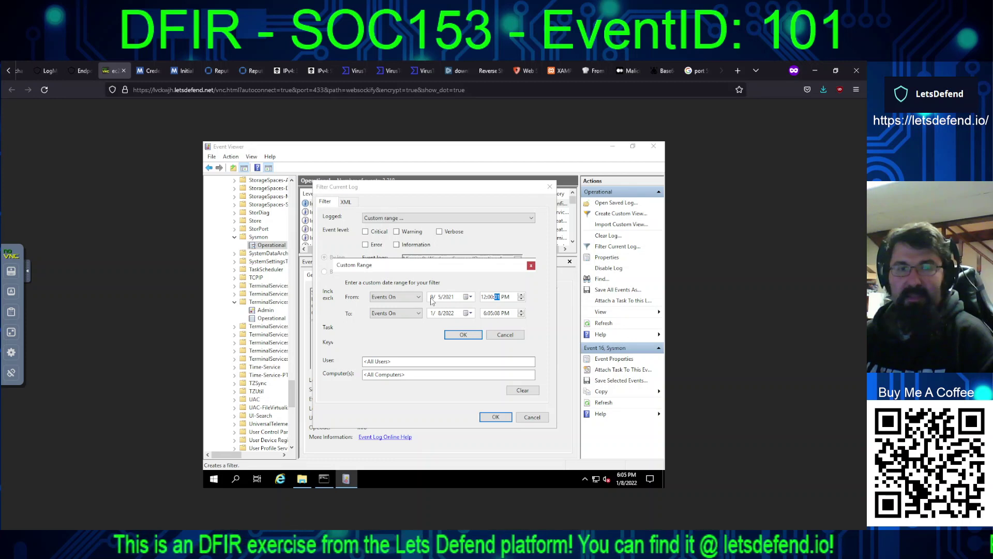
Step: Filter the Sysmon Operational log to events from 9/5/2021 12:00:00 PM to 9/5/2021 1:00:00 PM
key("Tab")
key("Tab")
type("9")
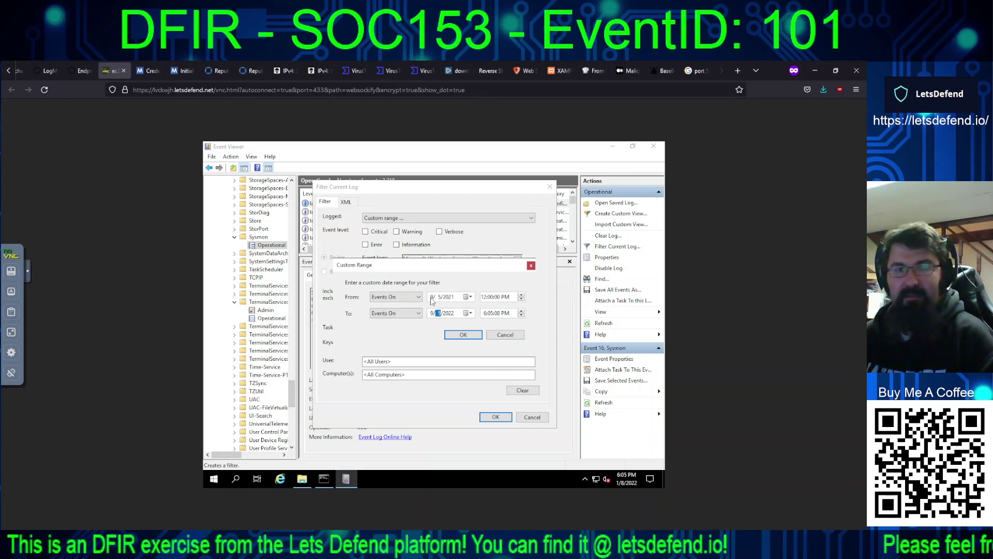
key("Right")
key("Tab")
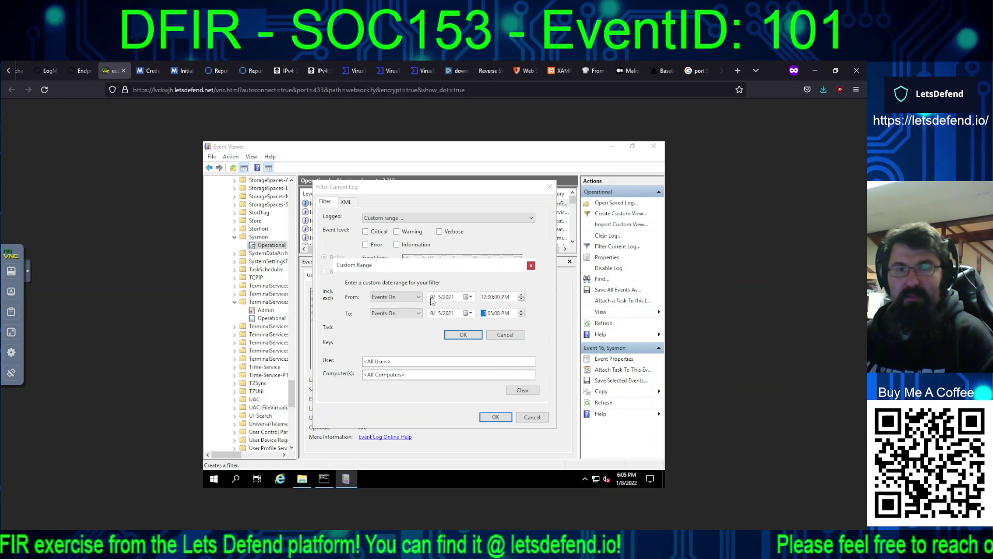
key("Right")
key("Right")
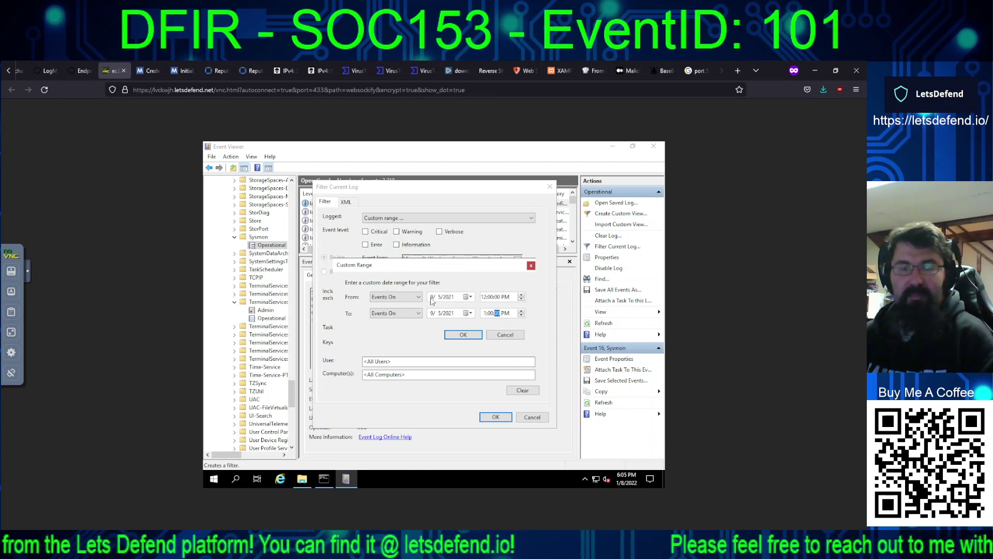
left_click(461, 336)
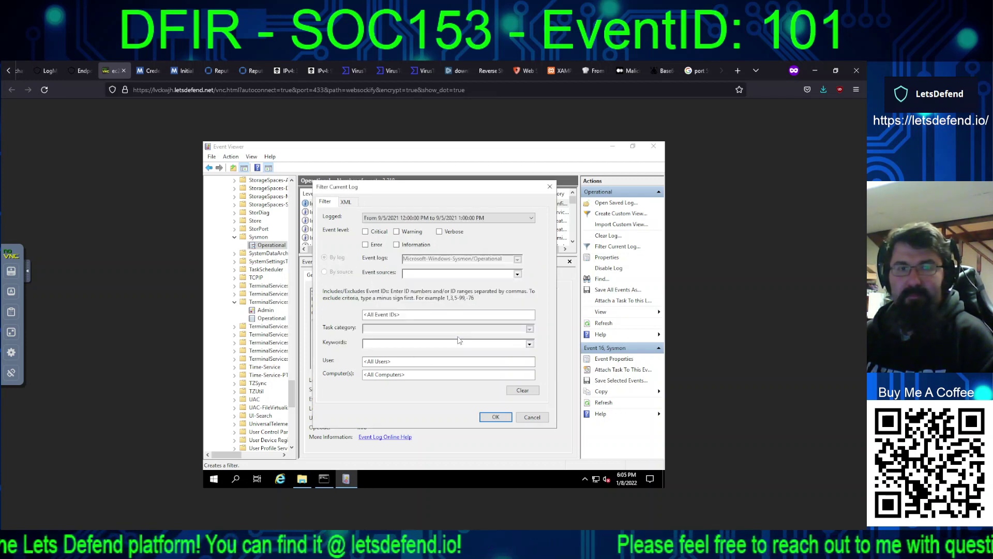
left_click(495, 417)
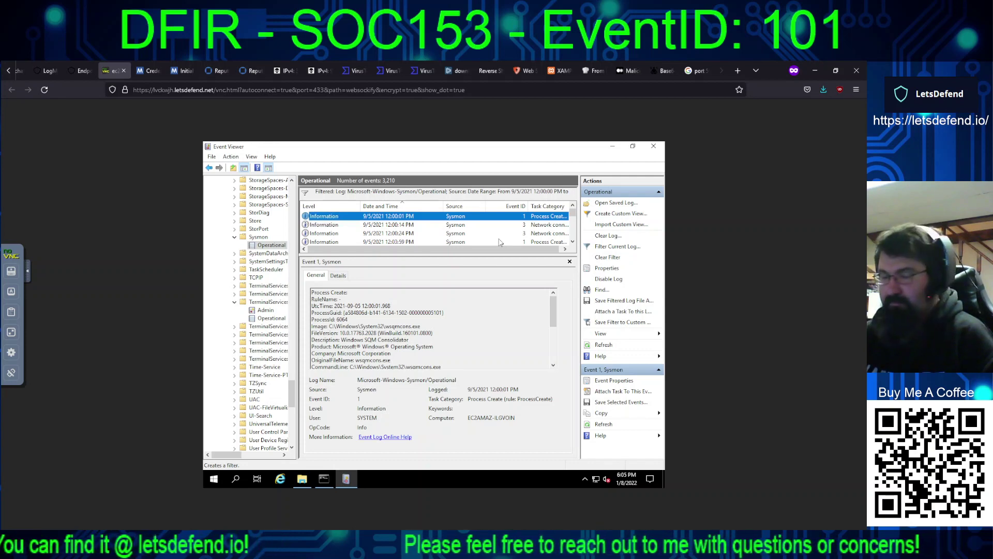
Step: Review the filtered Sysmon events from 12:00:01 PM up to the 12:12:15 PM RDP network connection
key("Down")
key("Down")
key("Down")
key("Down")
key("Down")
key("Down")
key("Down")
key("Down")
key("Down")
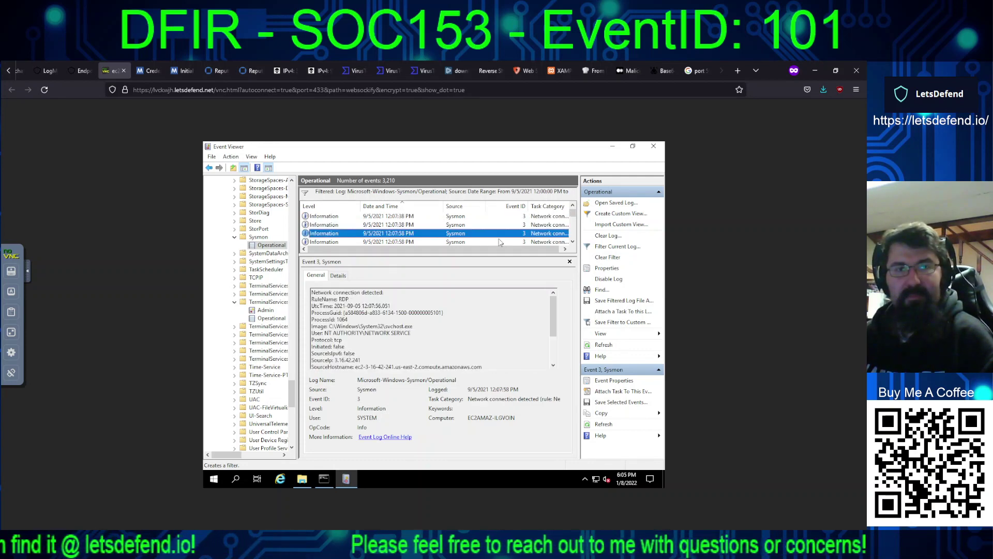
key("Down")
key("Down")
key("Down")
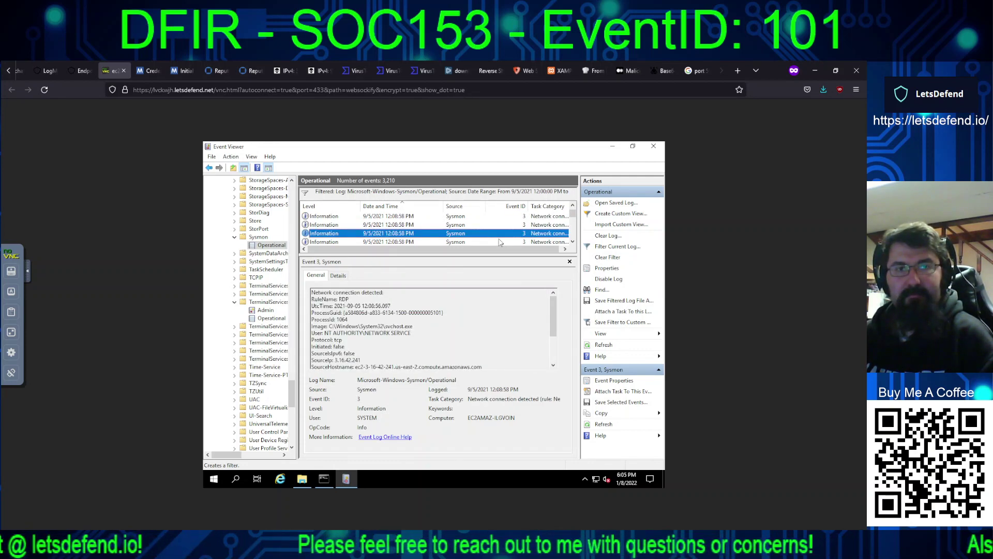
key("Down")
key("Down")
key("Down")
key("Down")
key("Down")
key("Down")
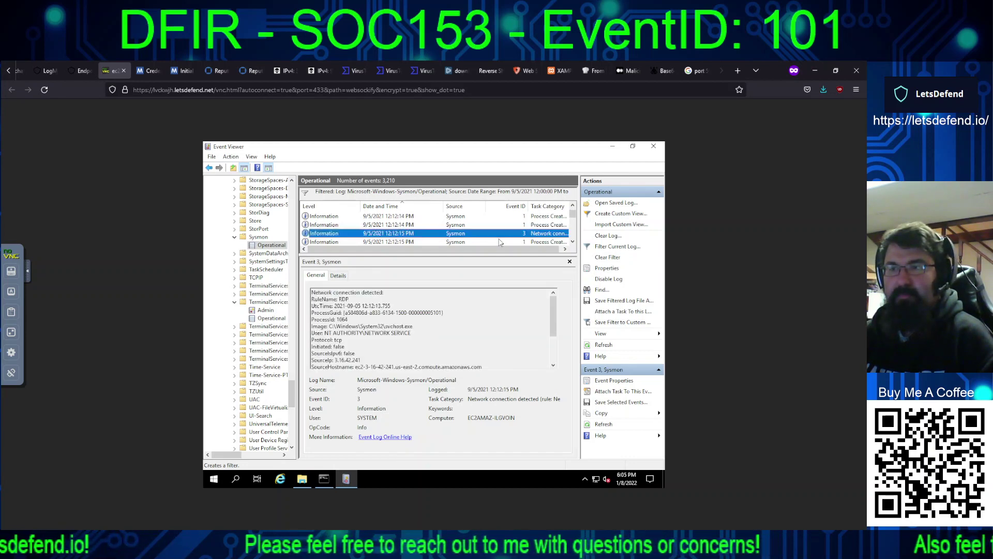
Step: Examine the registry, process creation and file creation events following the logon, from 12:12:15 PM to 12:12:28 PM
key("Down")
key("Down")
key("Down")
key("Down")
key("Down")
key("Down")
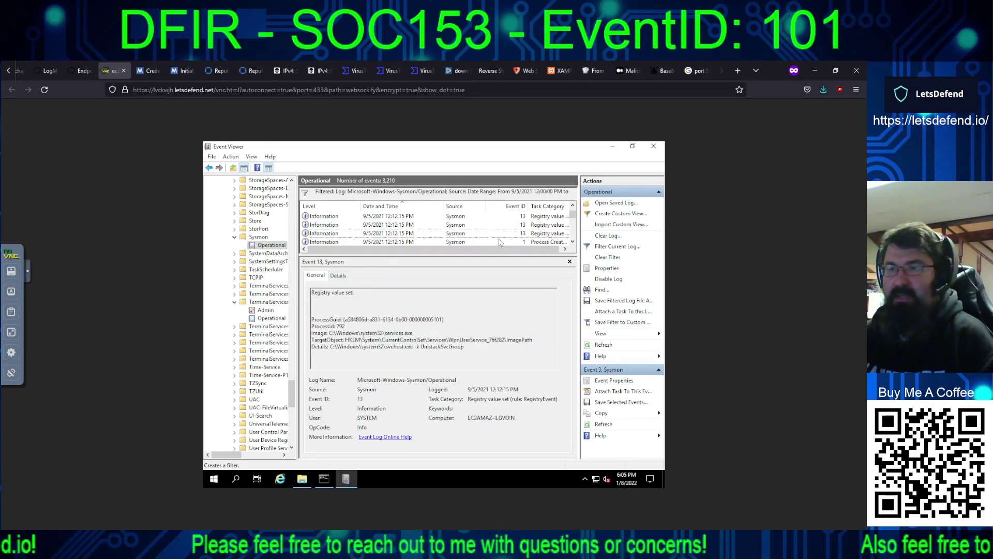
key("Down")
key("Down")
key("Down")
key("Down")
key("Down")
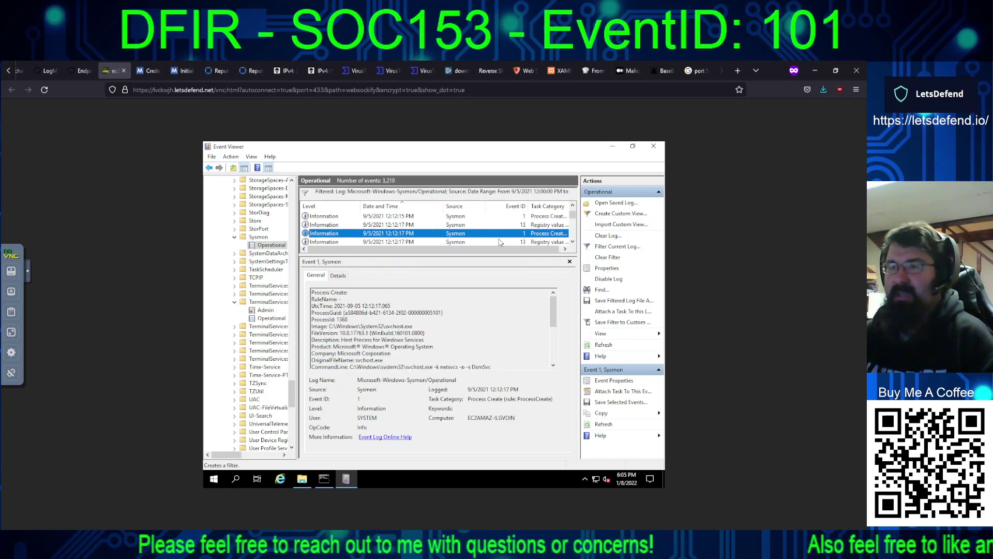
key("Down")
key("Down")
key("Down")
key("Down")
key("Down")
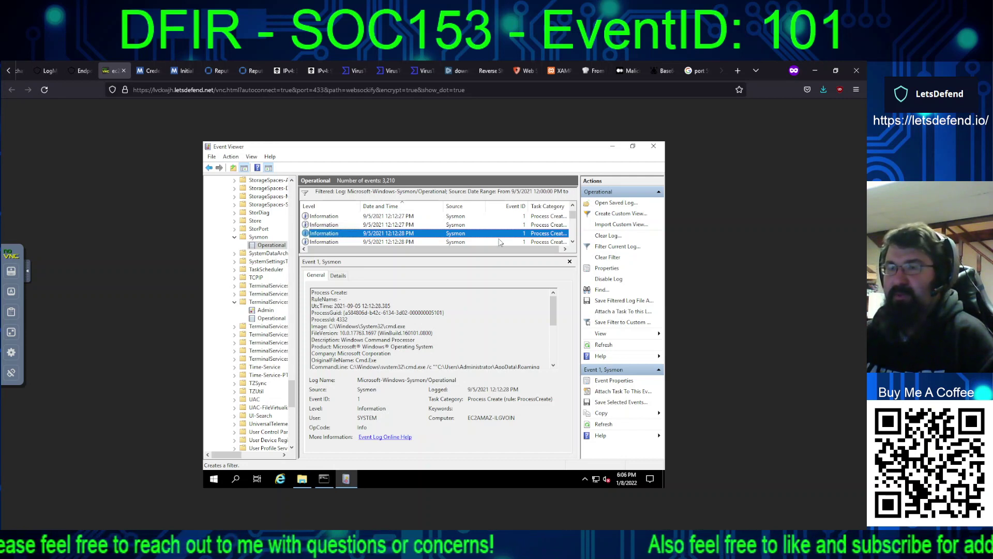
key("Down")
key("Down")
key("Down")
key("Down")
key("Down")
key("Down")
key("Down")
key("Down")
key("Down")
key("Down")
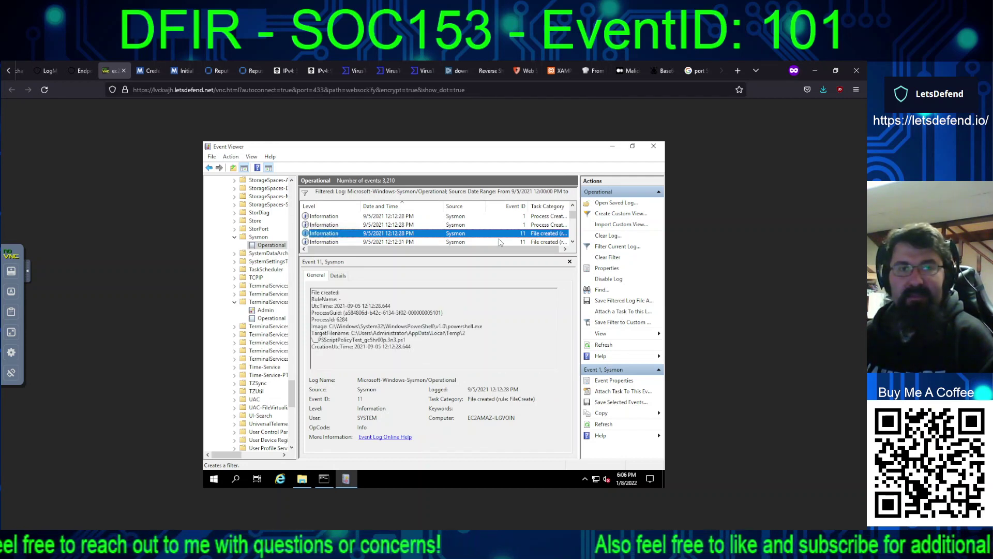
Step: Browse the Sysmon events from 12:12:31 PM to 12:28:03 PM for activity other than RDP network connections
key("Down")
key("Down")
key("Down")
key("Down")
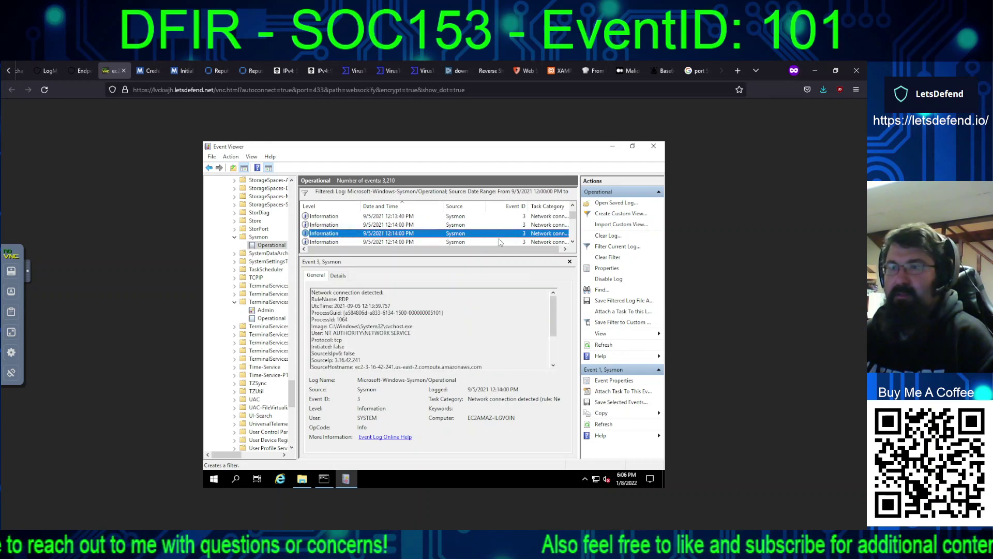
key("Down")
key("Down")
key("Down")
key("Down")
key("Down")
key("Down")
key("Down")
key("Down")
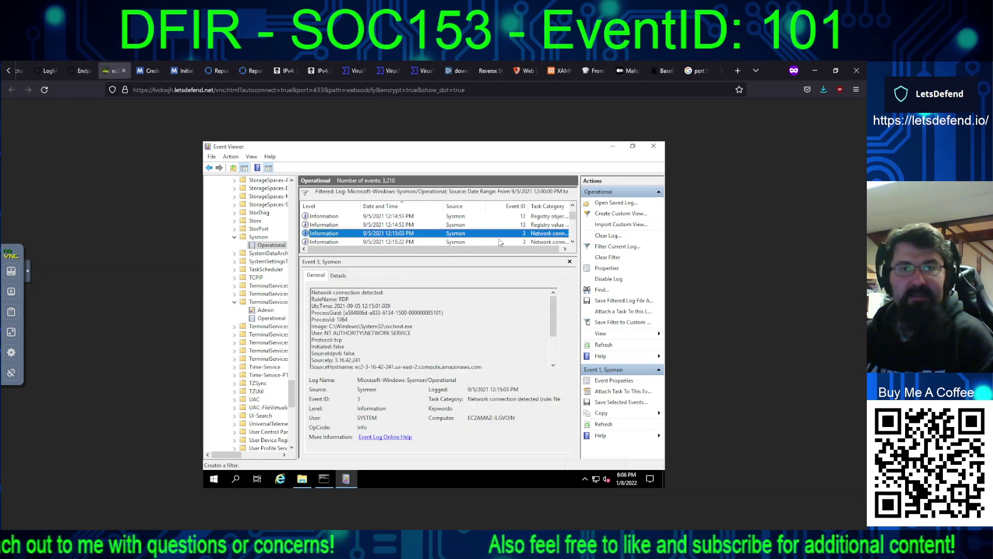
key("Down")
key("Down")
key("Down")
key("Down")
key("Down")
key("Down")
key("Down")
key("Down")
key("Down")
key("Down")
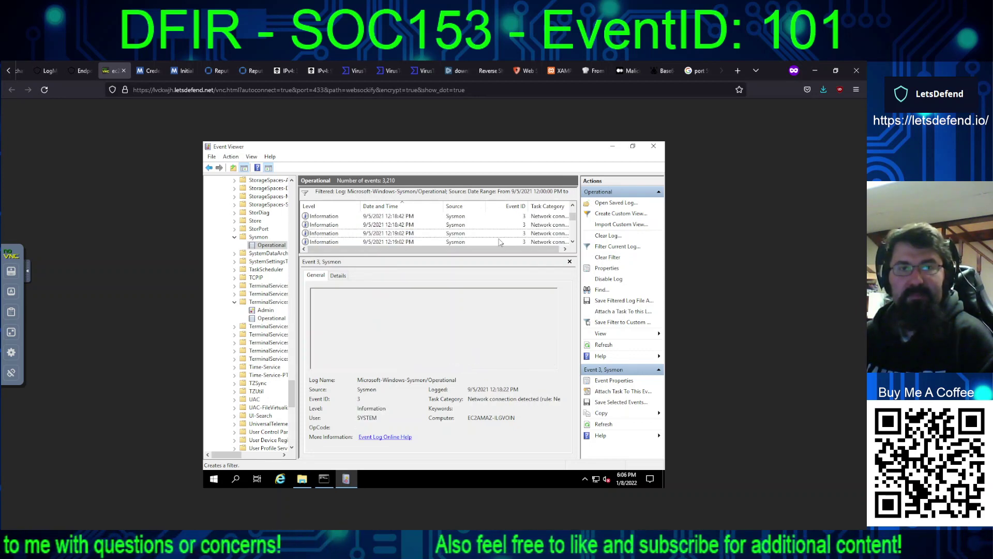
key("Down")
key("Down")
key("Down")
key("Down")
key("Down")
key("Down")
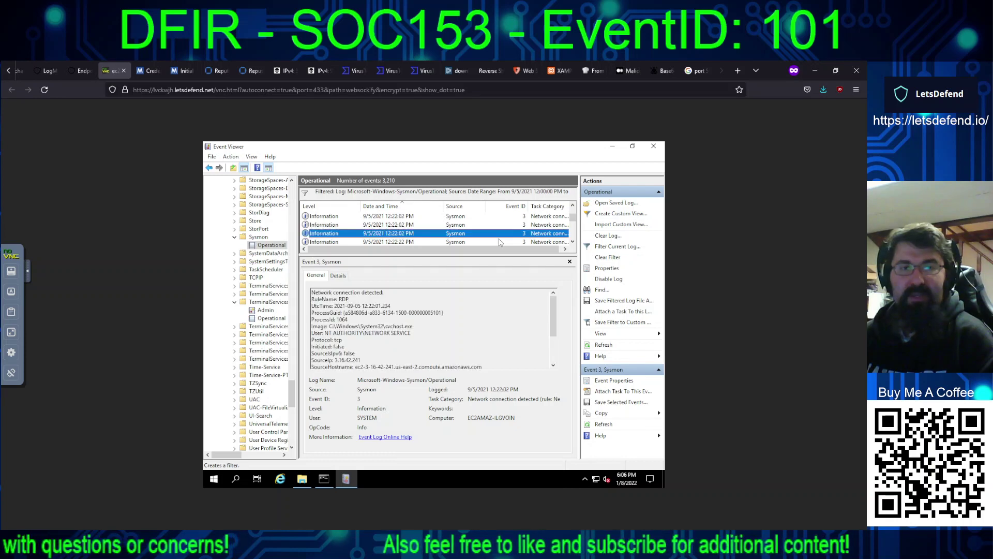
key("Down")
key("Down")
key("Down")
key("Down")
key("Down")
key("Down")
key("Down")
key("Down")
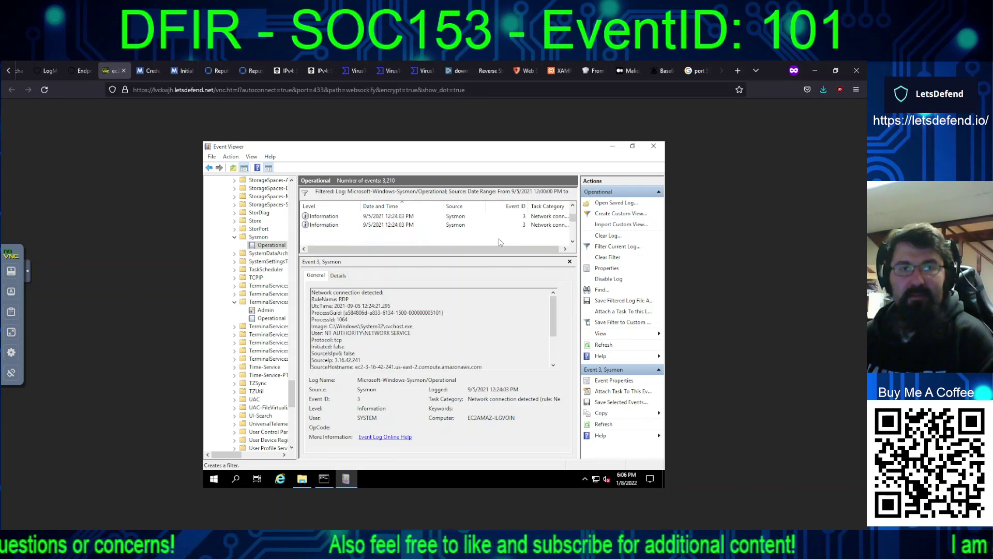
key("Down")
key("Down")
key("Down")
key("Down")
key("Down")
key("Down")
key("Down")
key("Down")
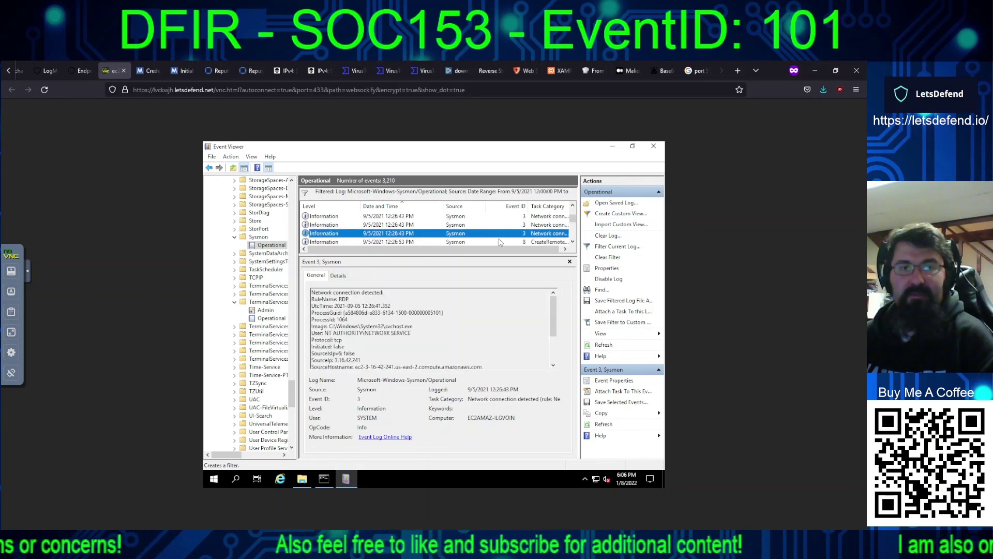
key("Down")
key("Down")
key("Down")
key("Down")
key("Down")
key("Down")
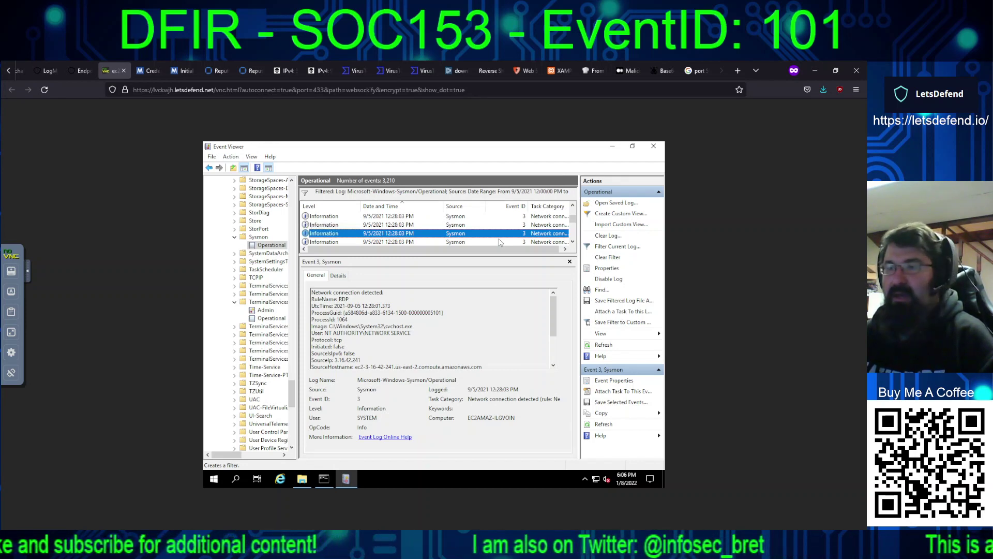
Step: Continue through the Sysmon events from 12:28:03 PM to the net.exe process creation at 12:31:21 PM
key("Down")
key("Down")
key("Down")
key("Down")
key("Down")
key("Down")
key("Down")
key("Down")
key("Down")
key("Down")
key("Down")
key("Down")
key("Down")
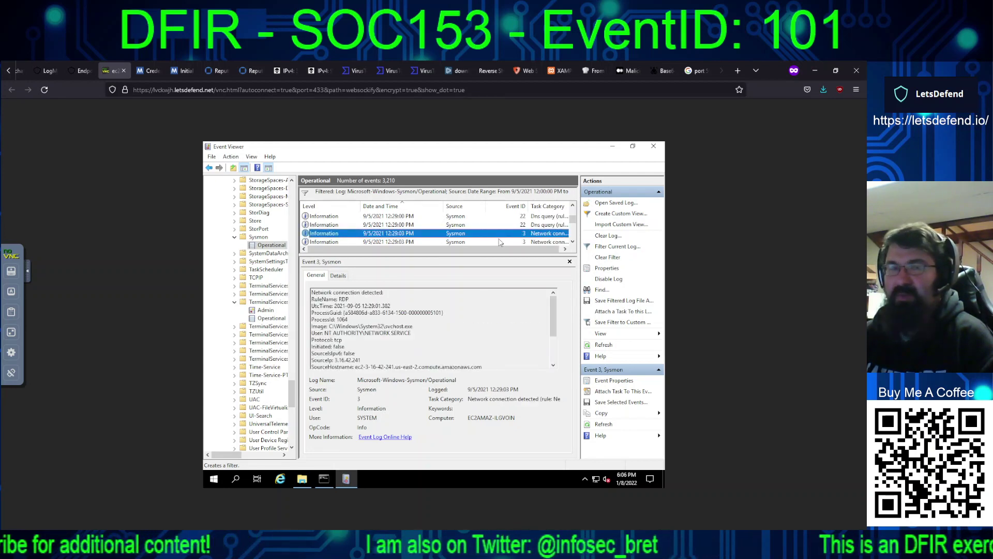
key("Down")
key("Down")
key("Down")
key("Down")
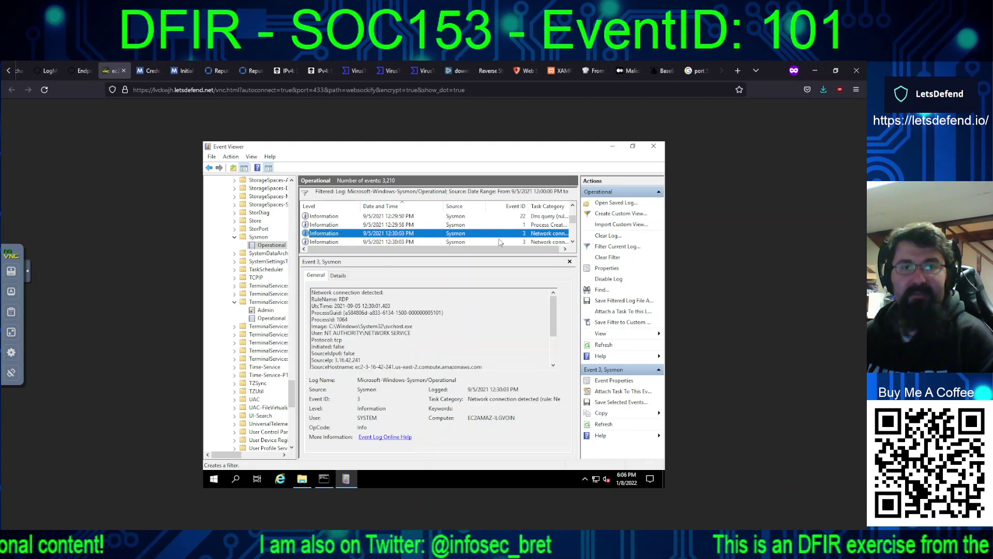
key("Down")
key("Down")
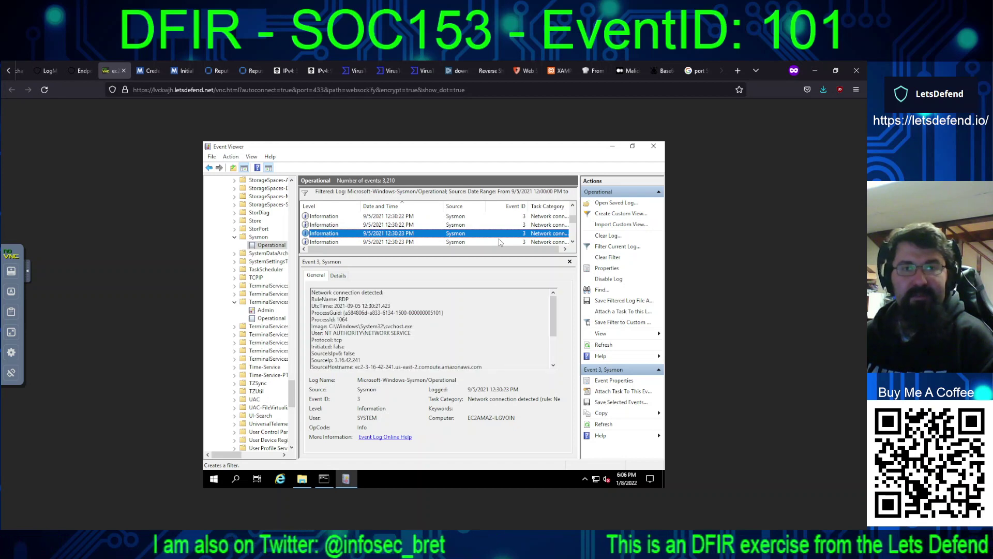
key("Down")
key("Down")
key("Down")
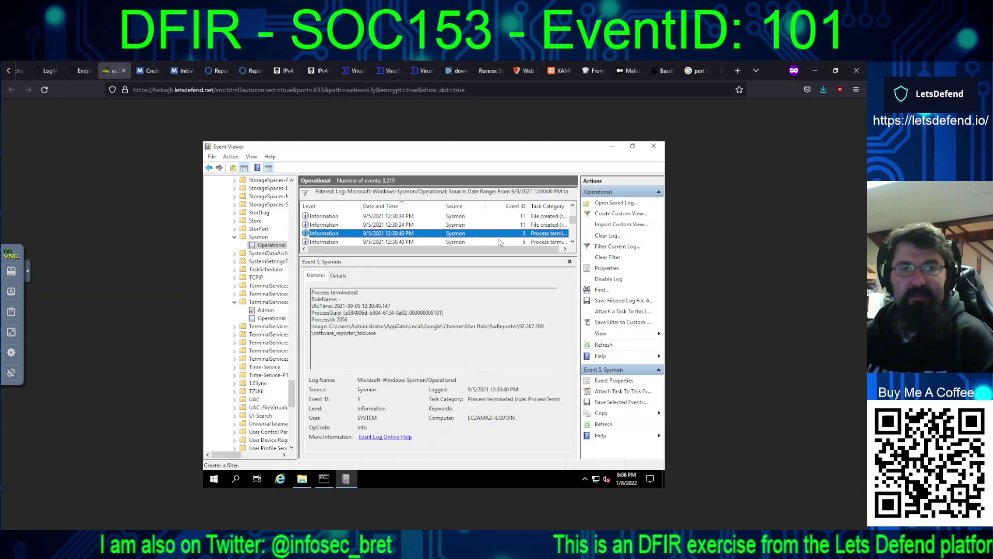
key("Down")
key("Down")
key("Down")
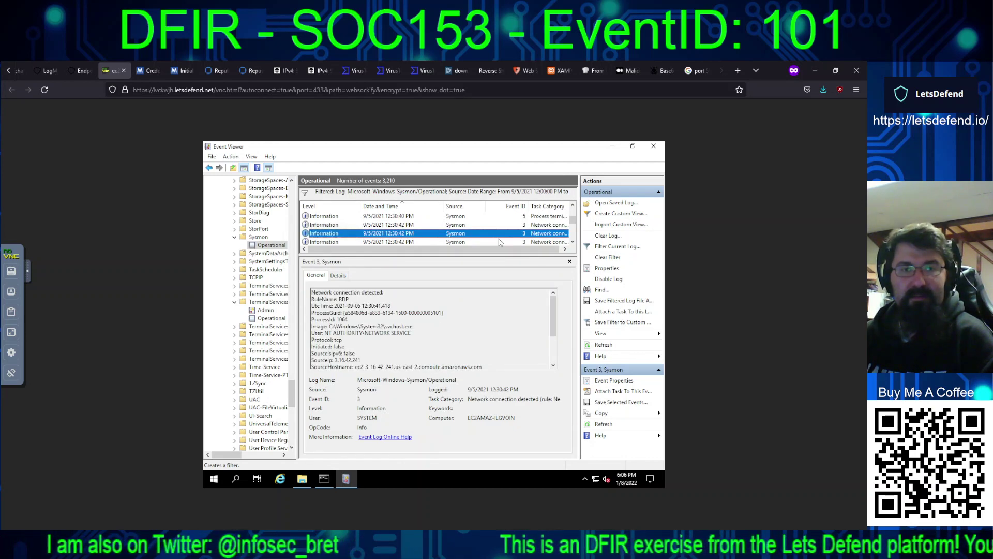
key("Down")
key("Down")
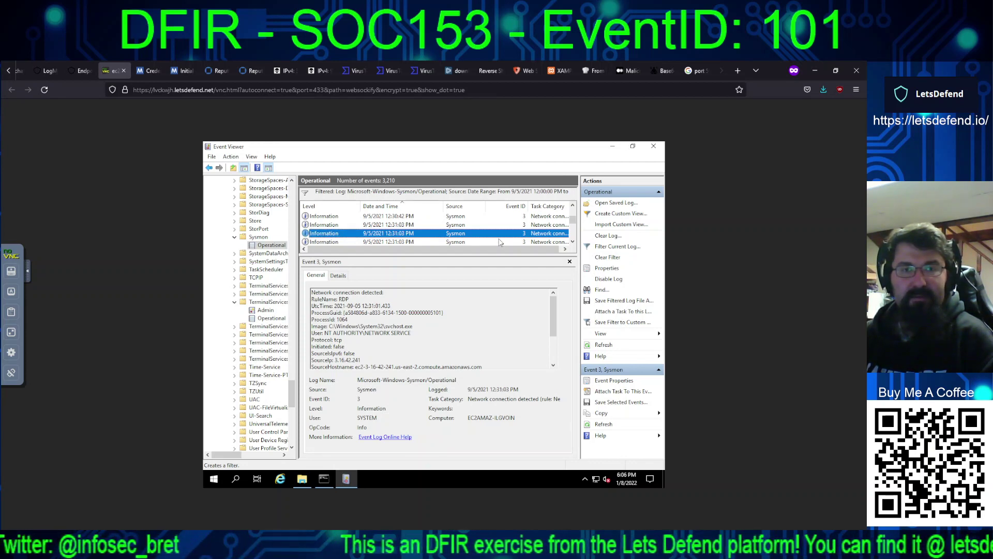
key("Down")
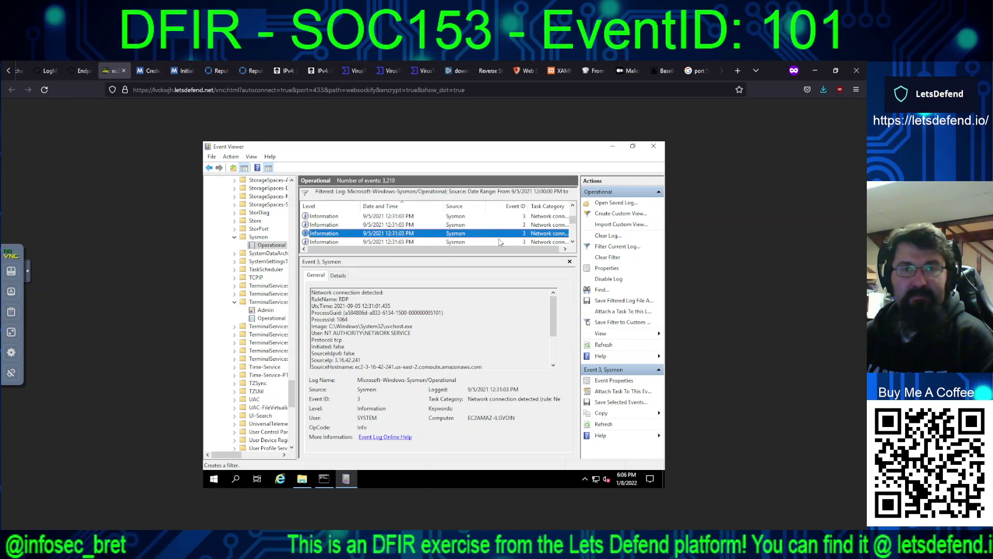
key("Down")
key("Down")
key("Down")
key("Down")
key("Down")
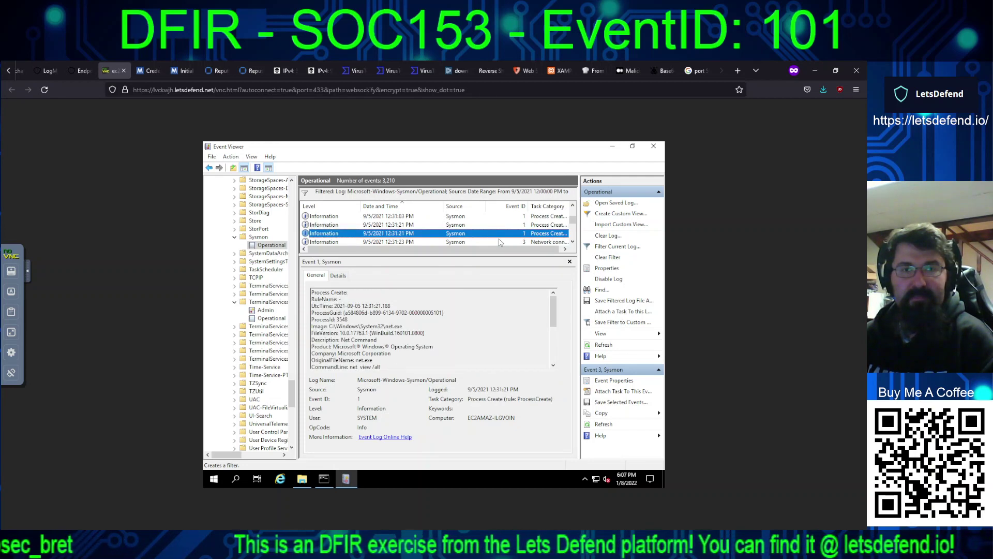
Step: Go back to the 12:31:03 PM cmd.exe process creation event and read its details down to the parent command line
key("Up")
key("Down")
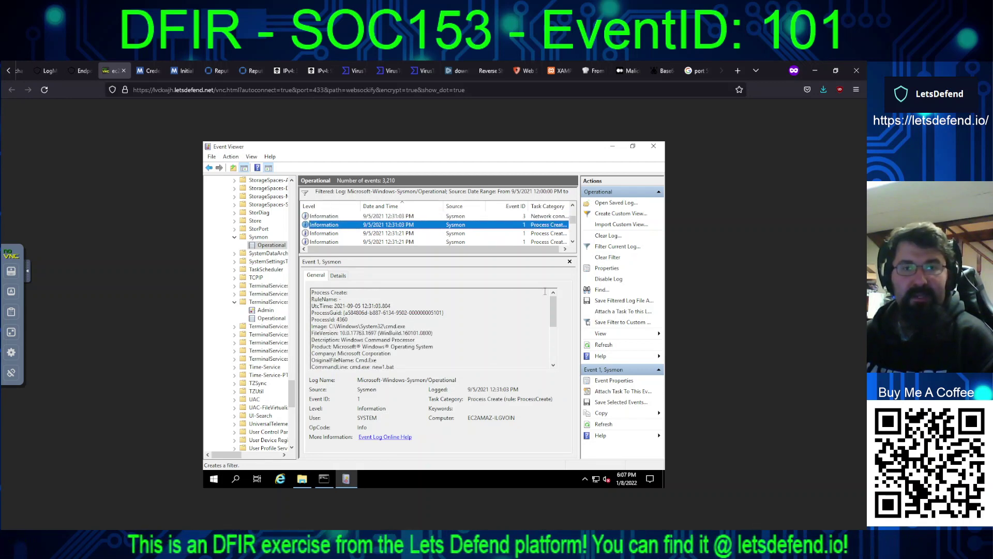
left_click_drag(552, 310, 558, 352)
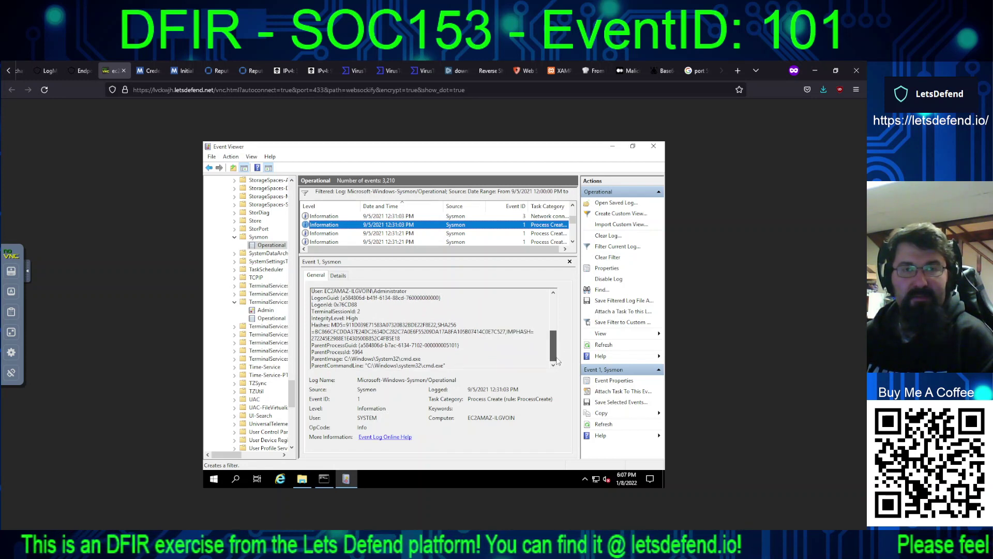
Step: Inspect the 12:31:21 PM nltest.exe process creation event and highlight its original file name and command line
left_click(407, 234)
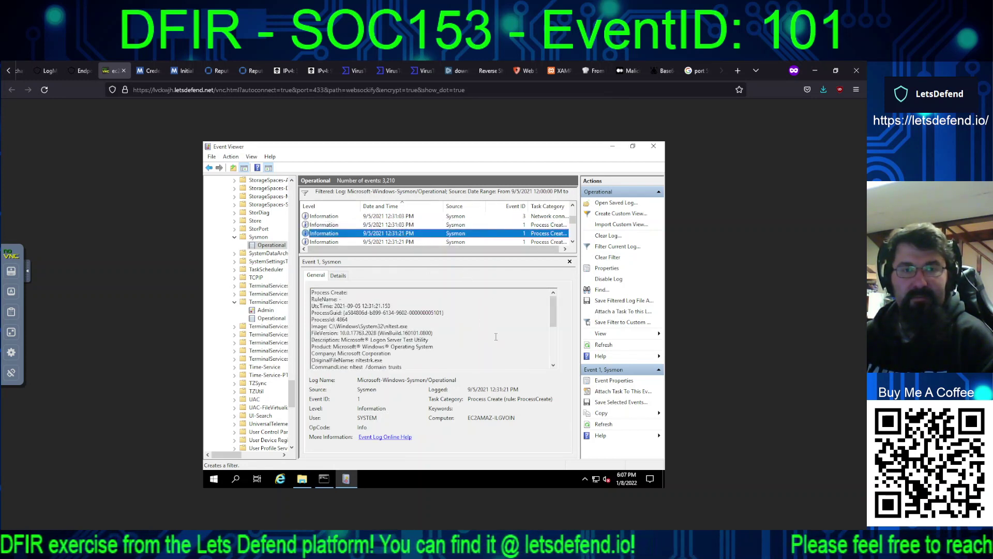
left_click_drag(552, 309, 551, 333)
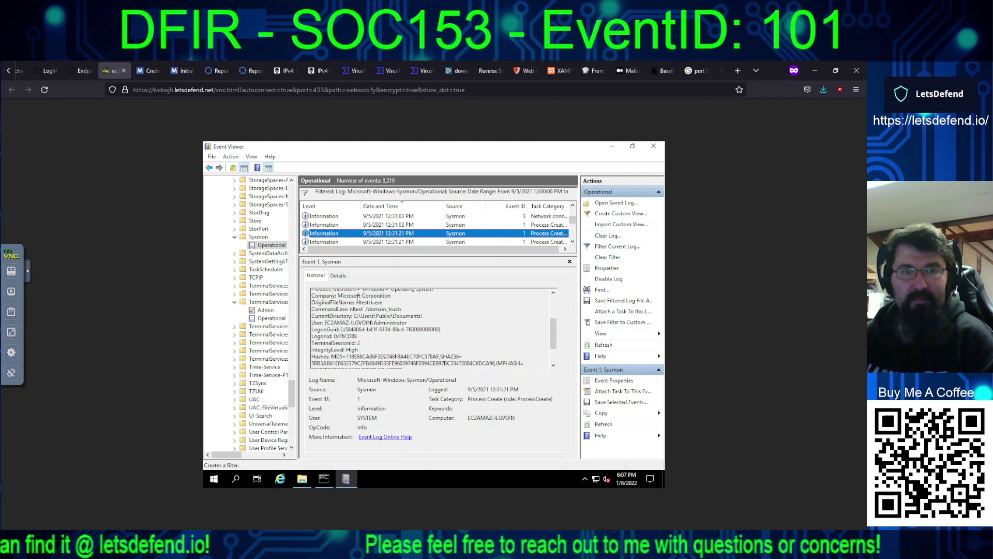
left_click_drag(356, 302, 409, 311)
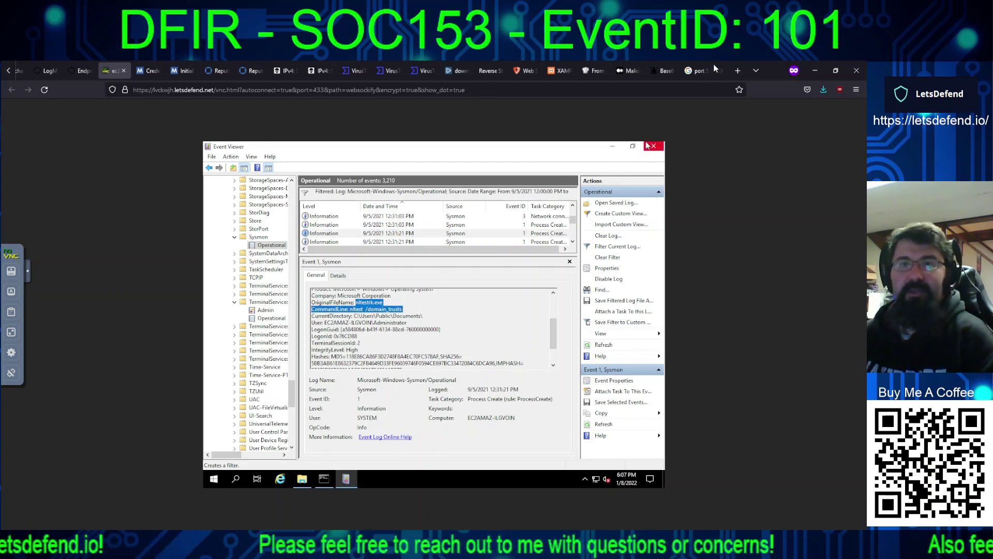
left_click(694, 71)
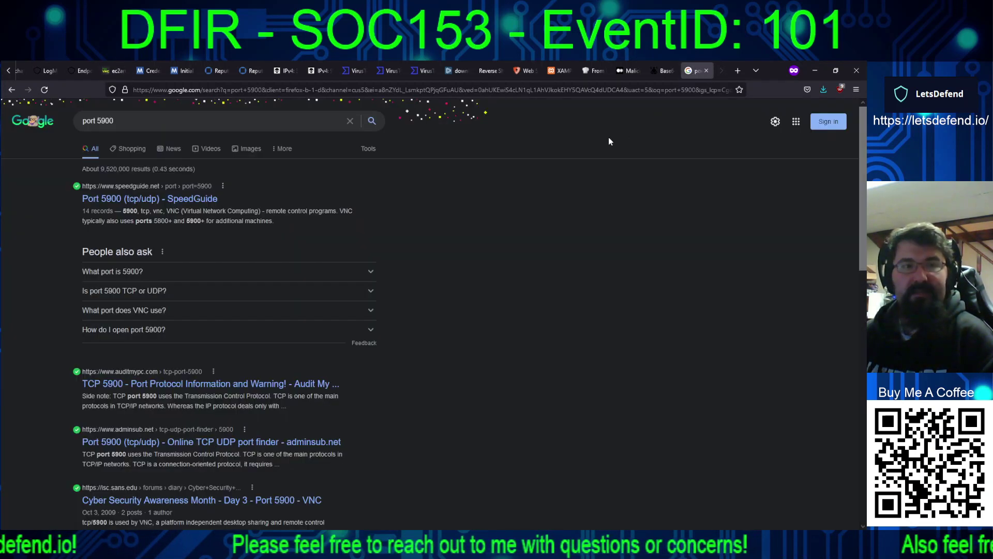
triple_click(241, 124)
type("94.232.41.158")
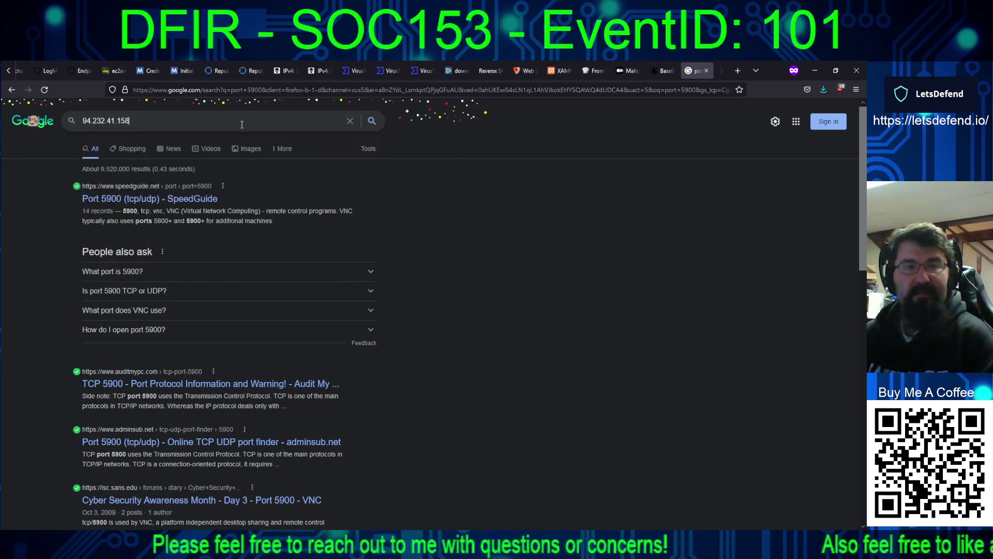
left_click(113, 73)
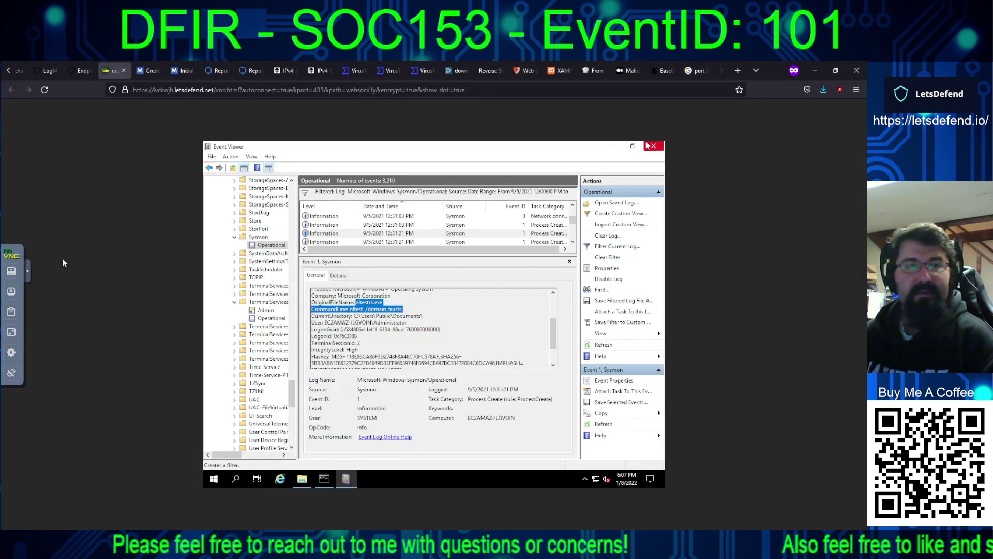
Step: Trim the remote session's clipboard text to "nltestrk.exe nltest /domain_trusts" on one line and copy it
left_click(12, 311)
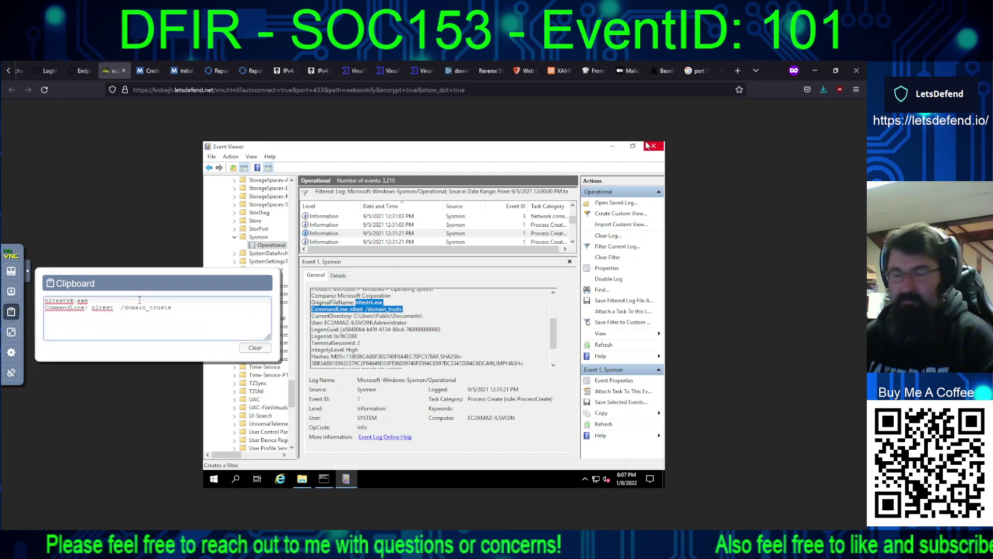
key("Delete")
key("Delete")
key("Delete")
key("Delete")
key("Delete")
key("Delete")
key("Delete")
key("Delete")
key("Delete")
key("Delete")
key("Delete")
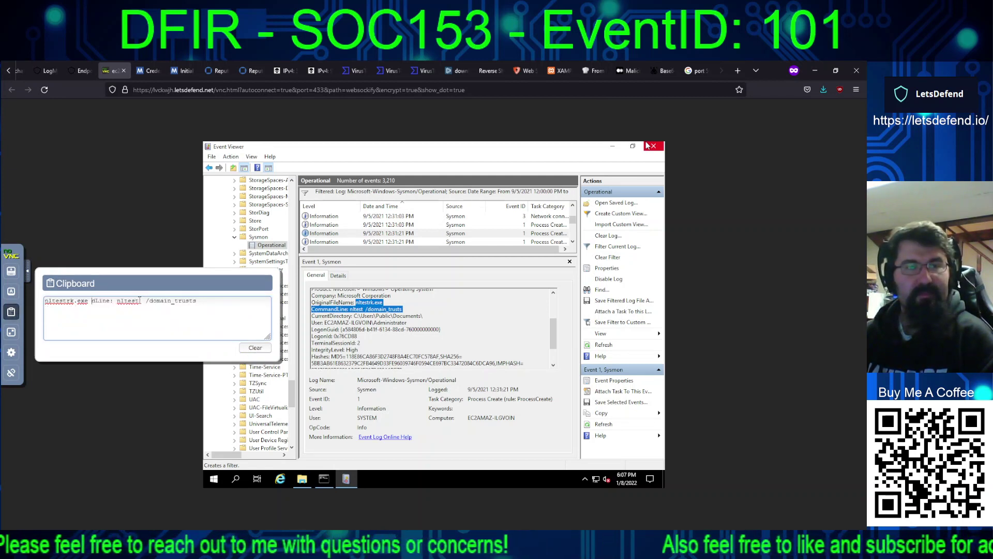
key("Delete")
key("Delete")
key("Delete")
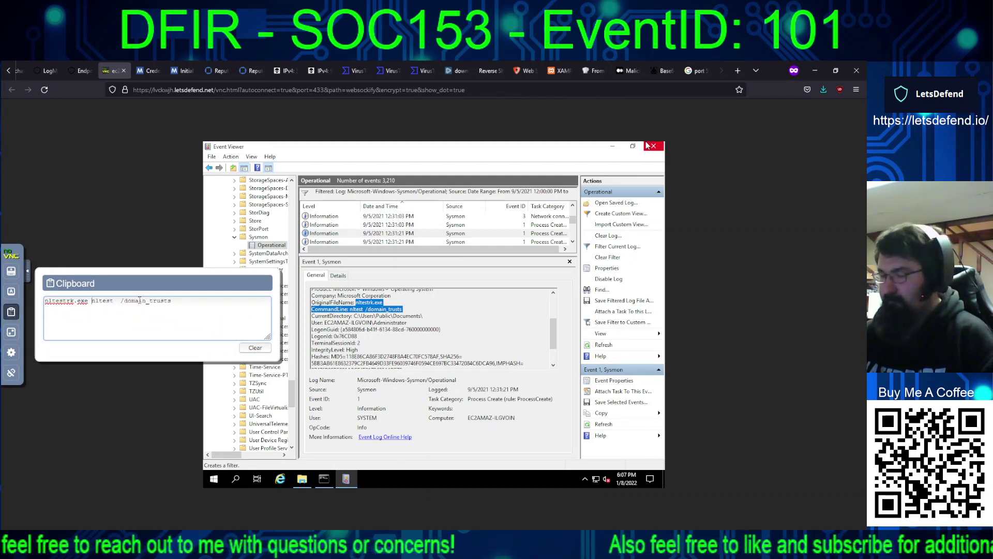
key("ctrl+a")
key("ctrl+c")
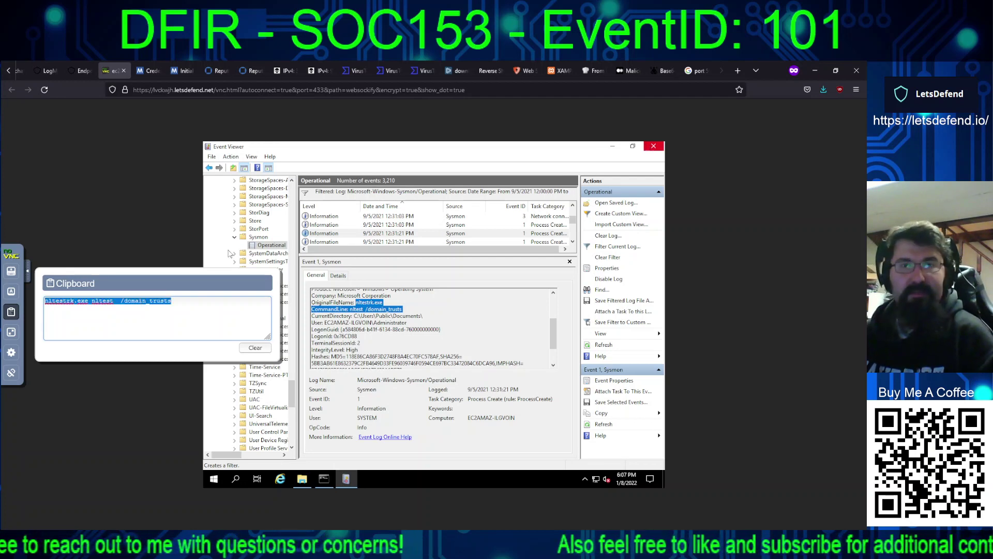
Step: Search Google for the copied text "nltestrk.exe nltest /domain_trusts"
left_click(696, 71)
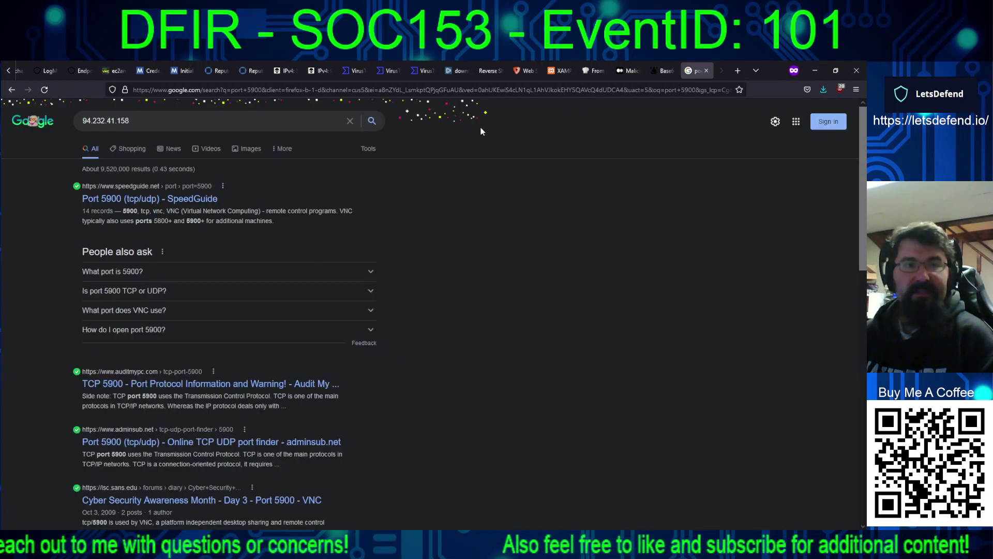
left_click(246, 122)
key("ctrl+a")
key("ctrl+v")
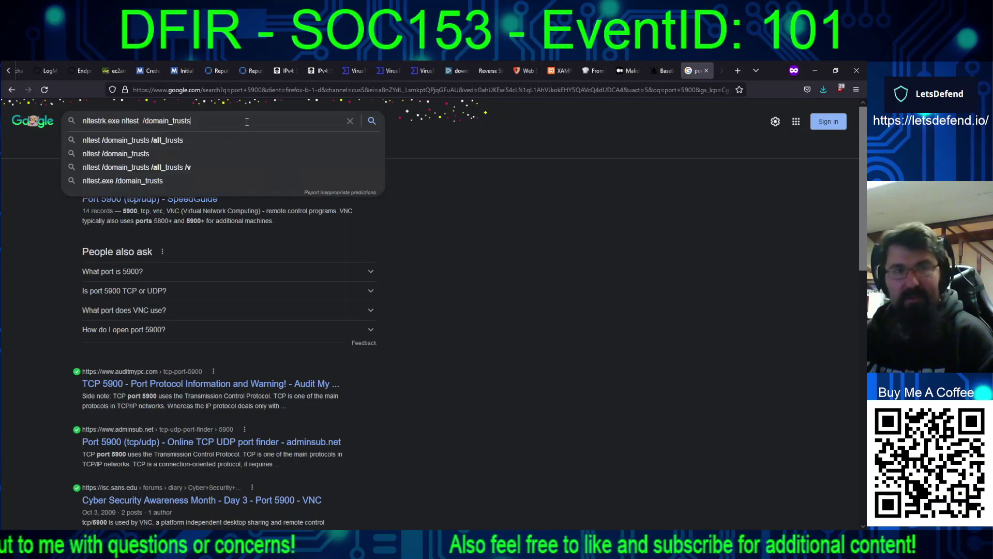
key("Return")
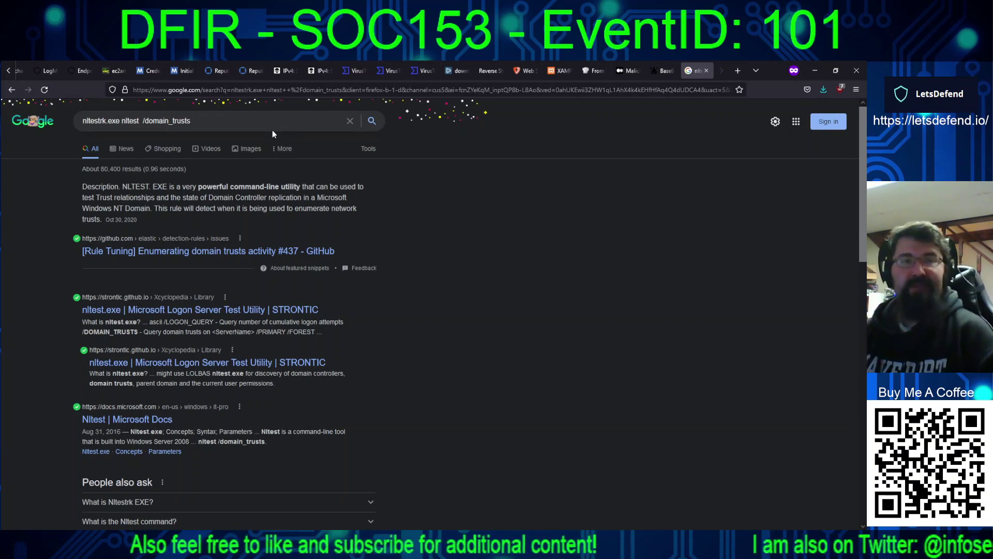
Step: Return to the Sysmon log, open the 12:31:21 PM net.exe process creation event and copy its command "net view /all"
left_click(114, 72)
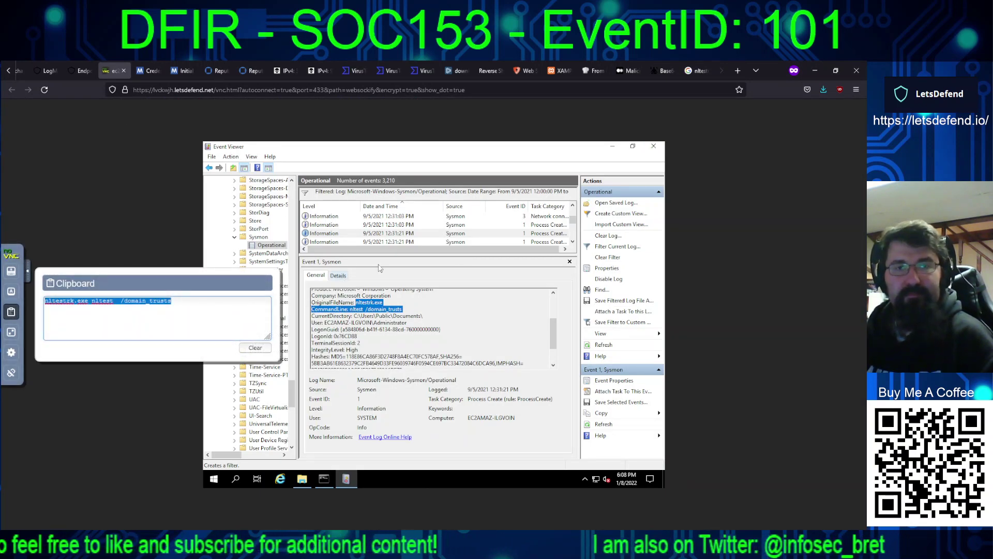
left_click(457, 242)
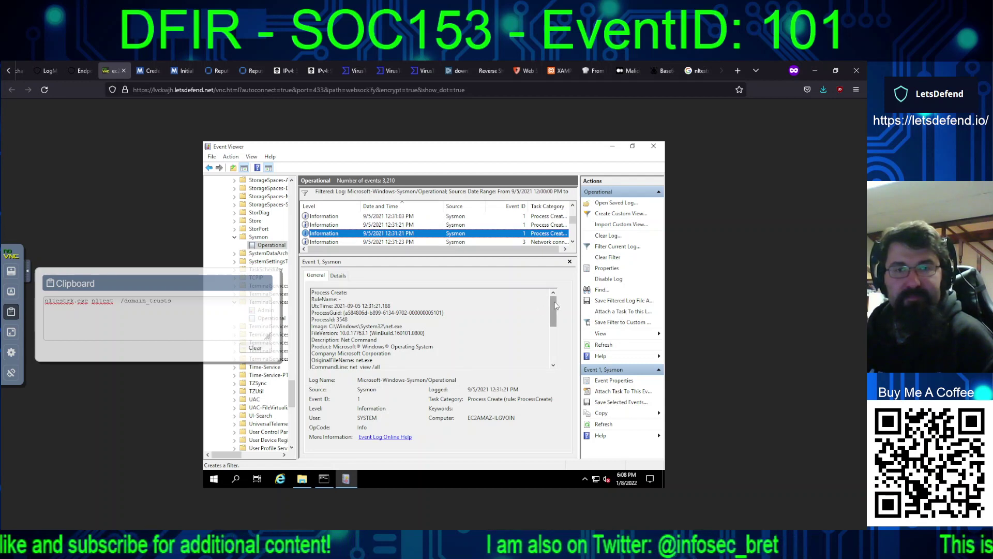
left_click_drag(553, 307, 555, 316)
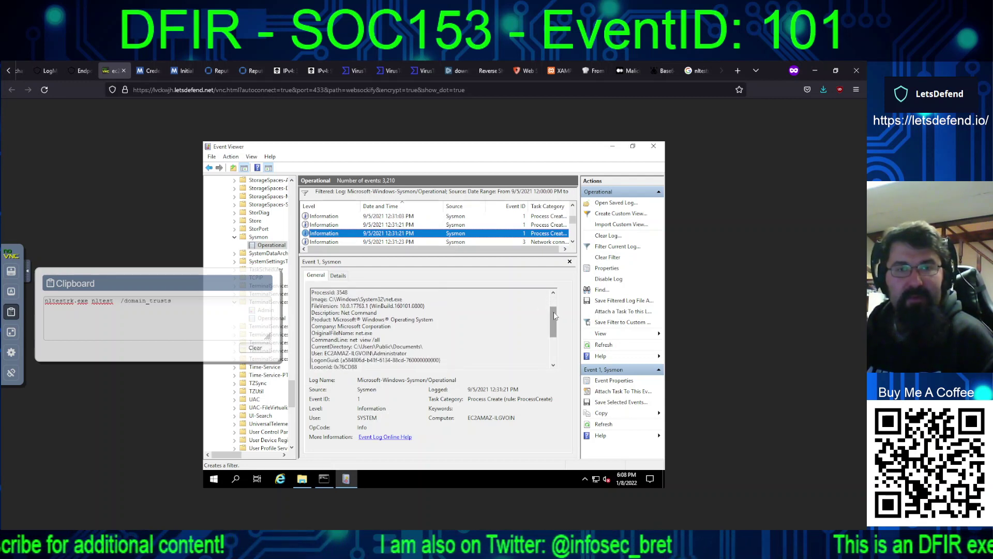
left_click_drag(381, 340, 350, 340)
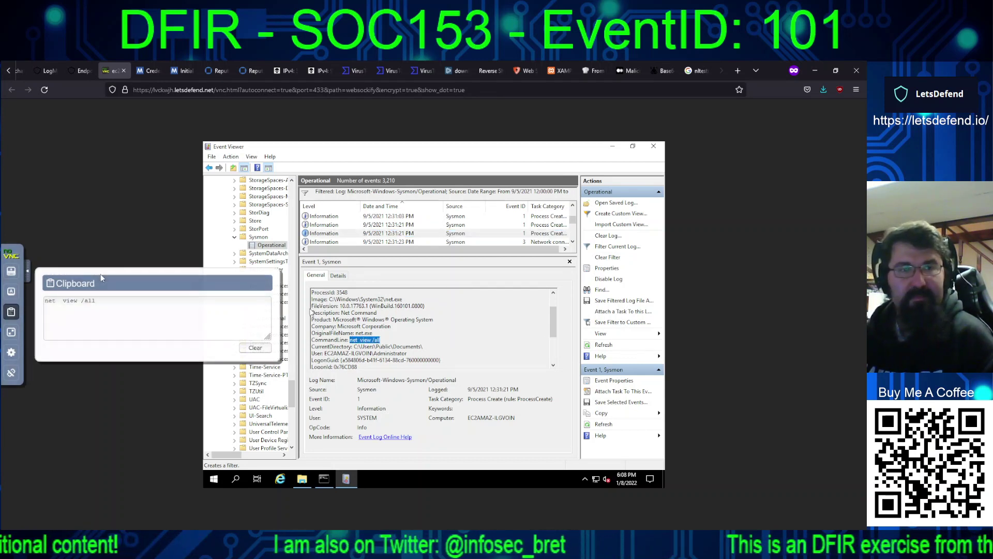
left_click_drag(95, 300, 42, 300)
key("ctrl+c")
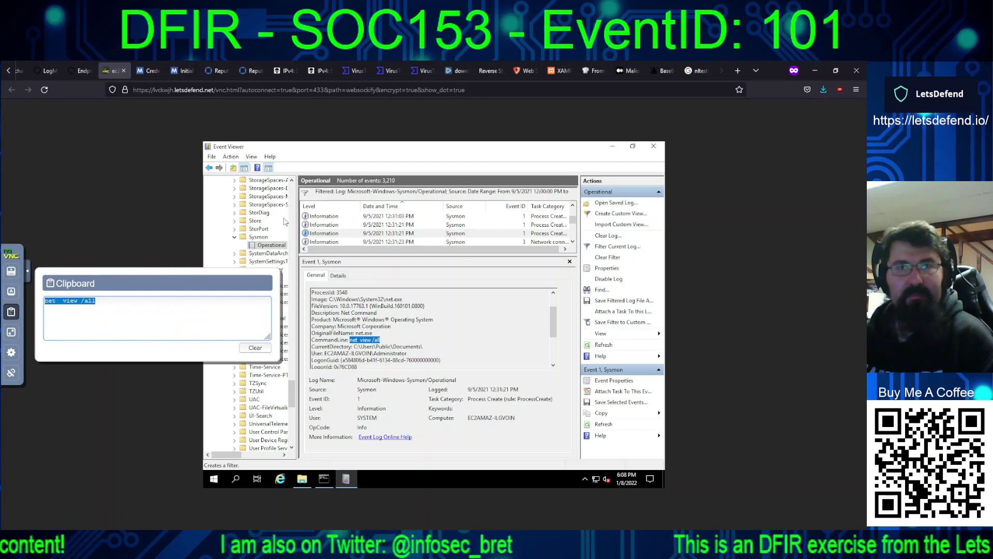
Step: Search Google for the copied command "net view /all"
left_click(694, 69)
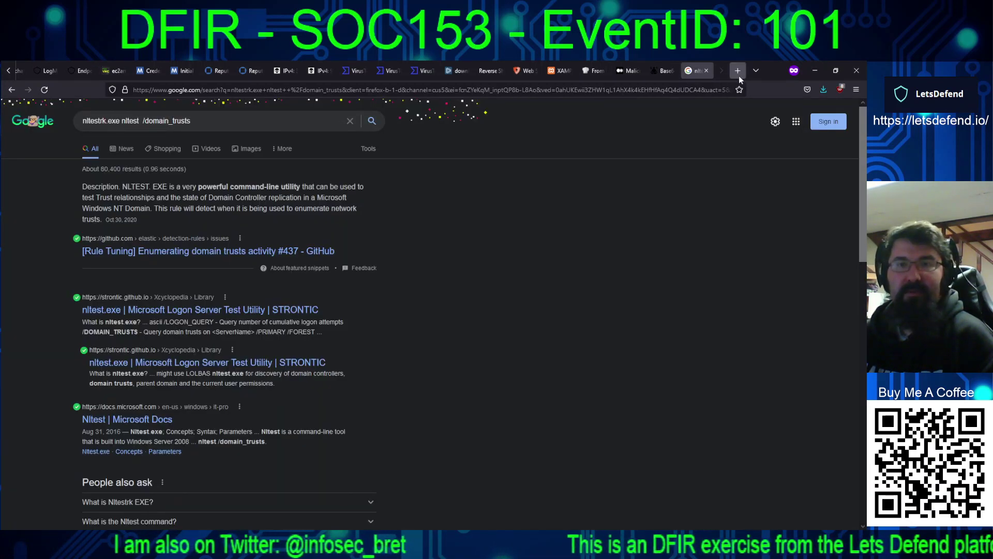
left_click(310, 125)
key("ctrl+a")
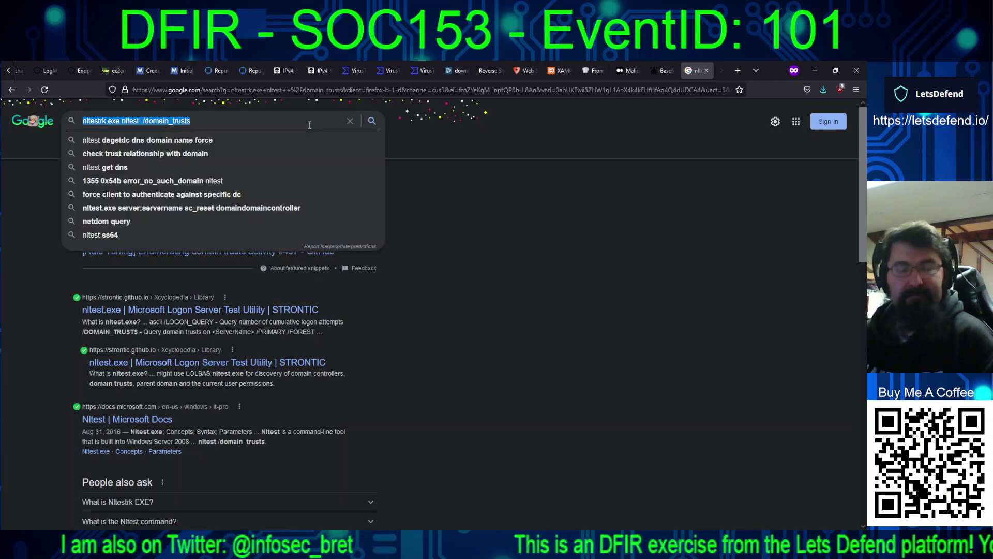
key("ctrl+v")
key("Return")
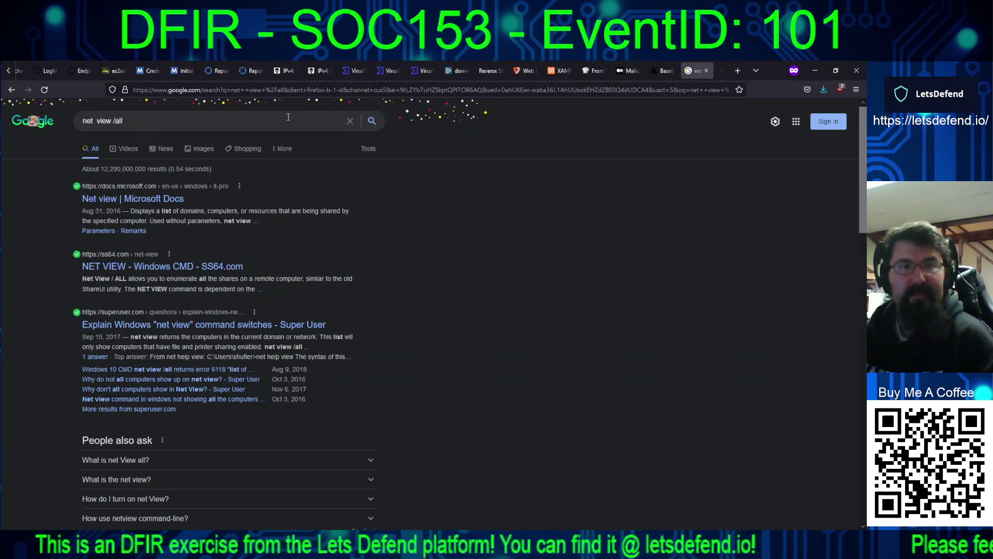
Step: Return to the Sysmon log and check the 12:31:23 PM network connection events that follow the net.exe event
left_click(115, 71)
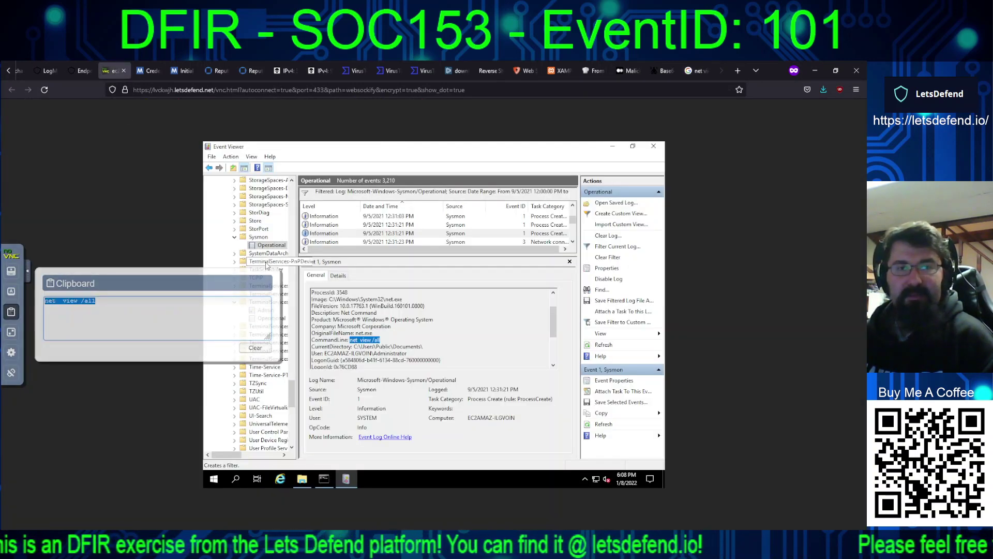
left_click(573, 242)
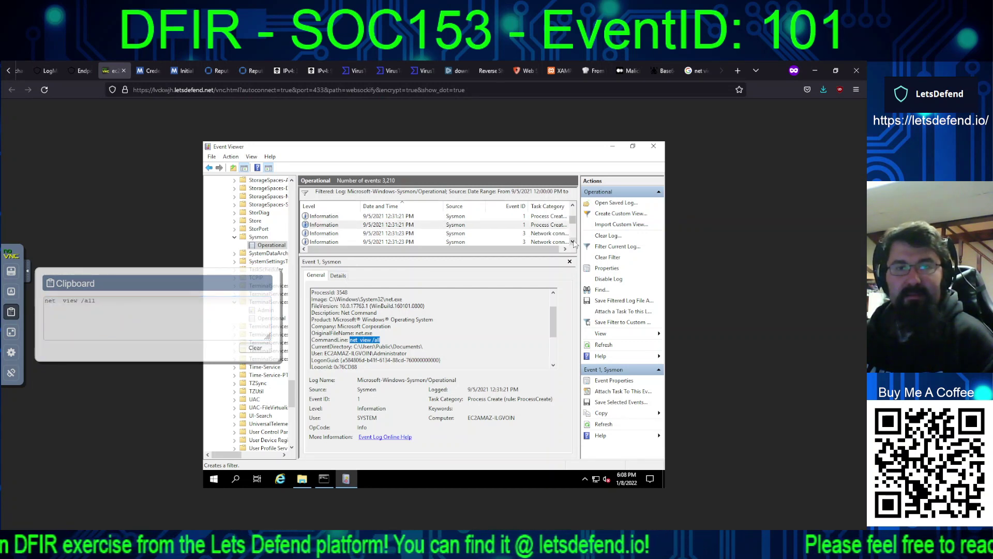
left_click(572, 242)
left_click(502, 225)
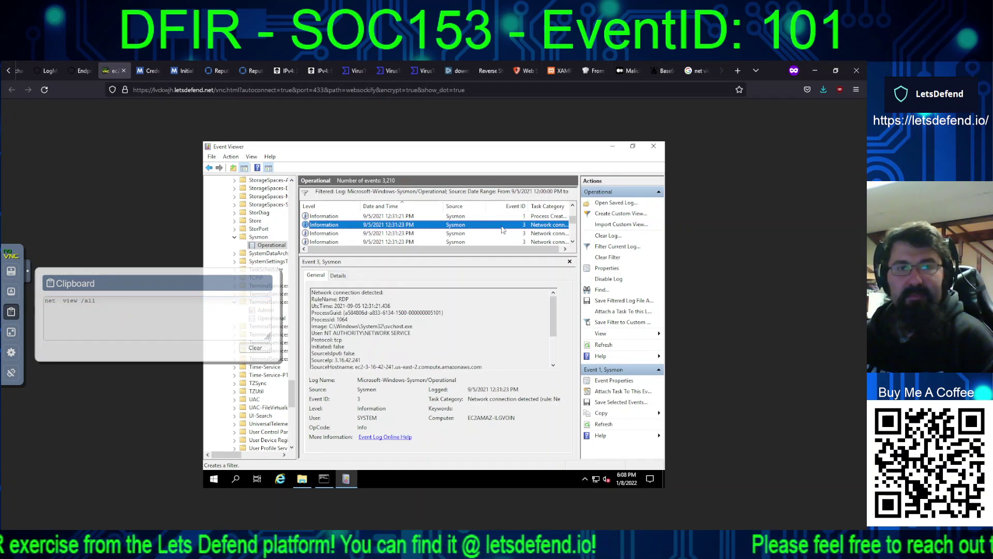
left_click(504, 234)
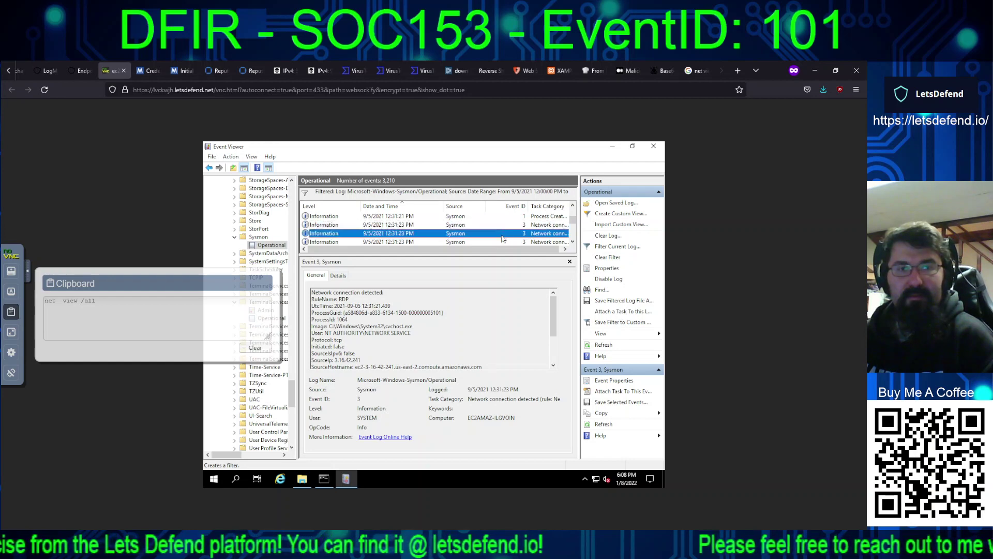
left_click(504, 239)
scroll(568, 240, "down", 1)
left_click(572, 242)
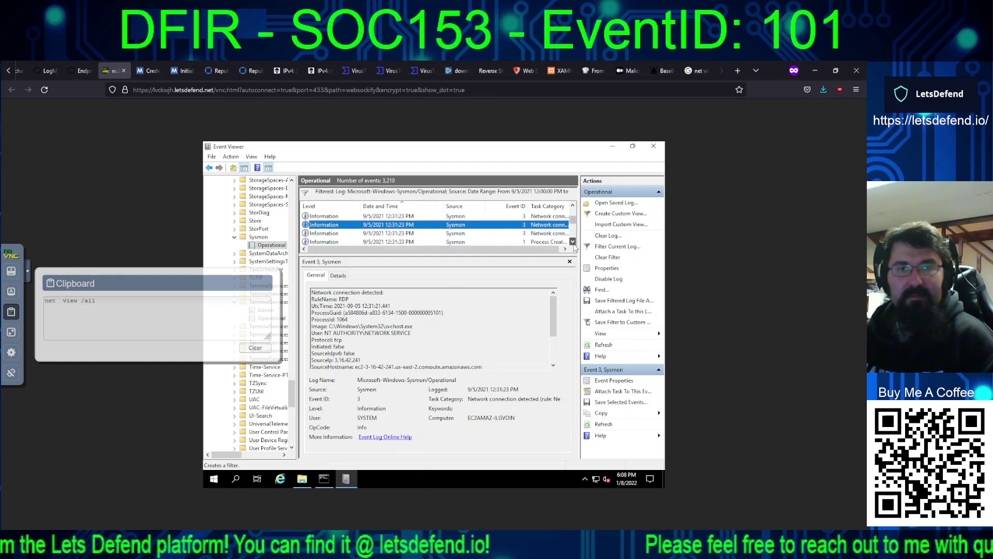
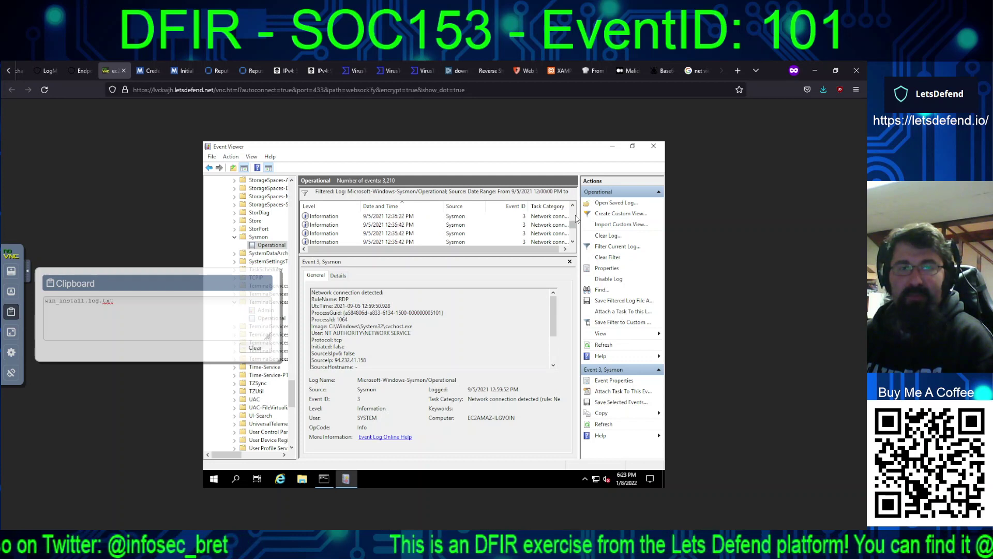
Step: Go back through the Sysmon events from 12:35 PM to the findstr.exe and tasklist.exe process creations around 12:31:50 PM
scroll(576, 218, "up", 4)
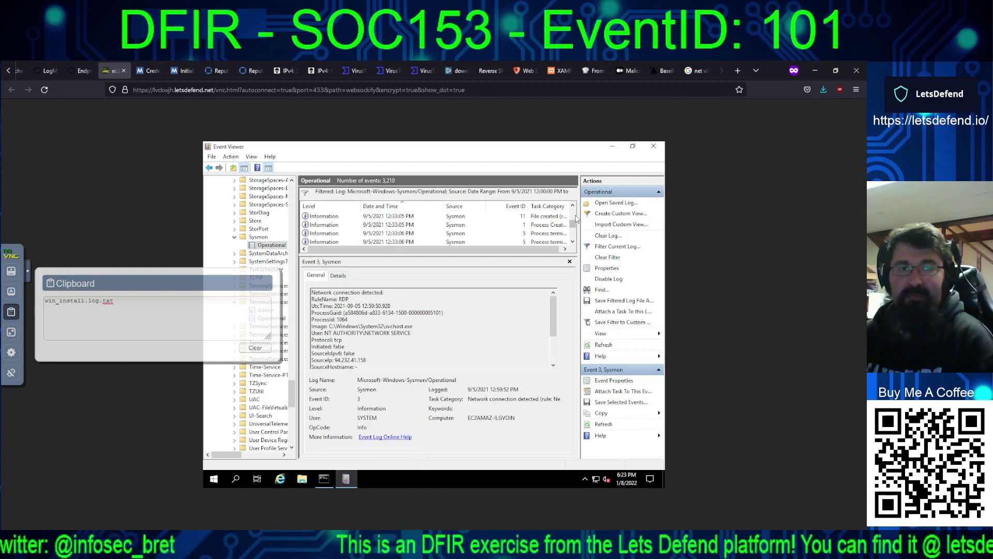
scroll(574, 216, "up", 4)
scroll(575, 216, "up", 1)
left_click(542, 217)
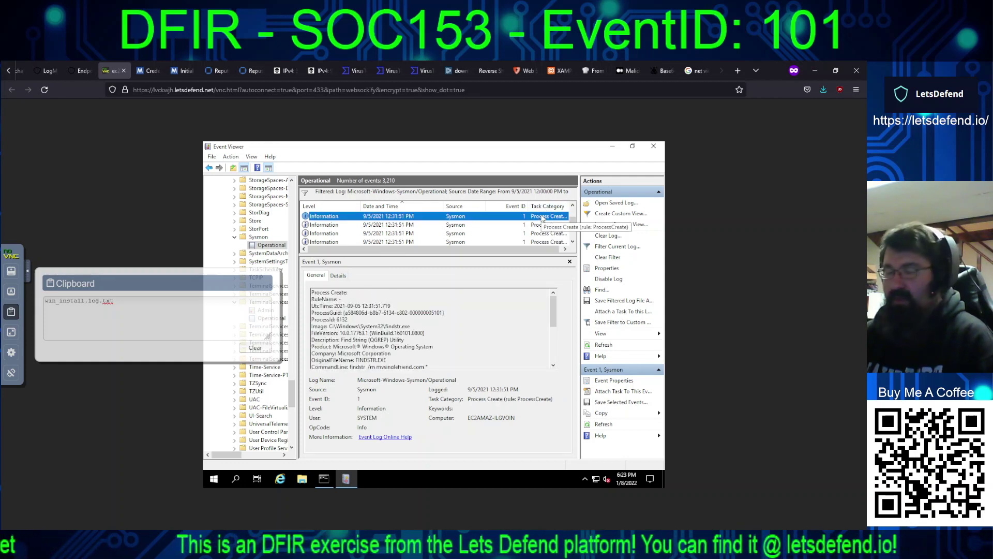
key("Up")
key("Up")
key("Up")
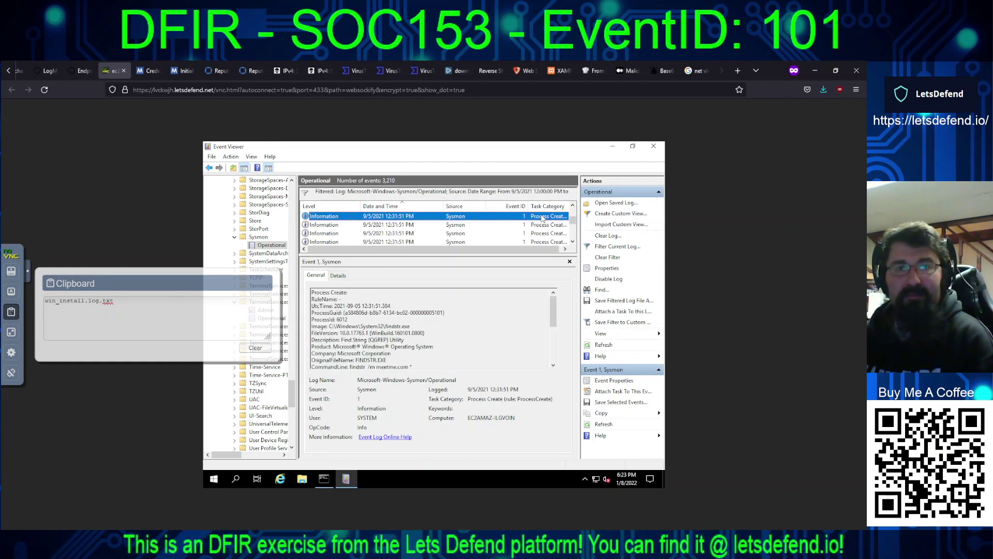
key("Up")
key("Up")
key("Up")
key("Up")
key("Up")
key("Up")
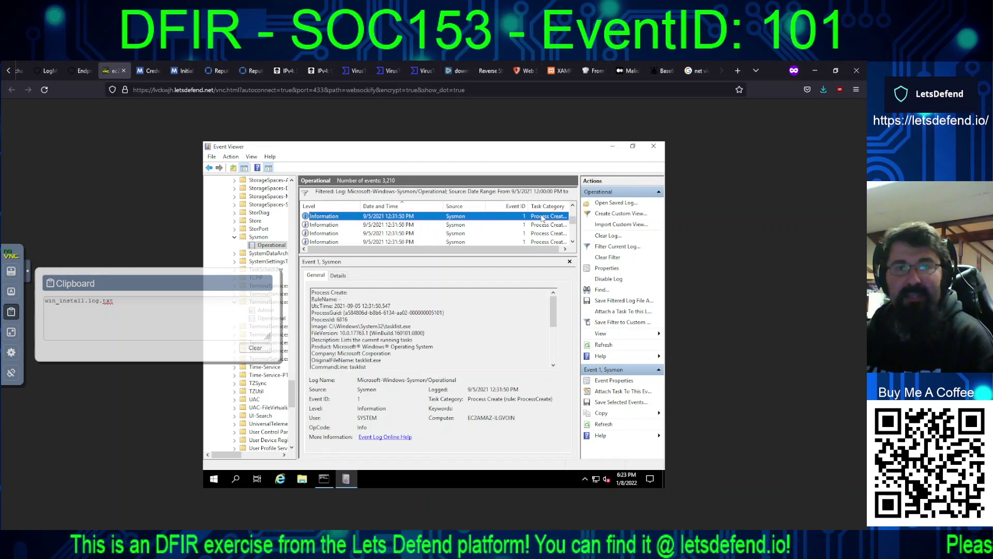
Step: Step through the Sysmon events from 12:30:03 PM and compare the two 12:30:34 PM file creation events for new1.bat
key("Down")
key("Down")
key("Down")
key("Down")
key("Down")
key("Down")
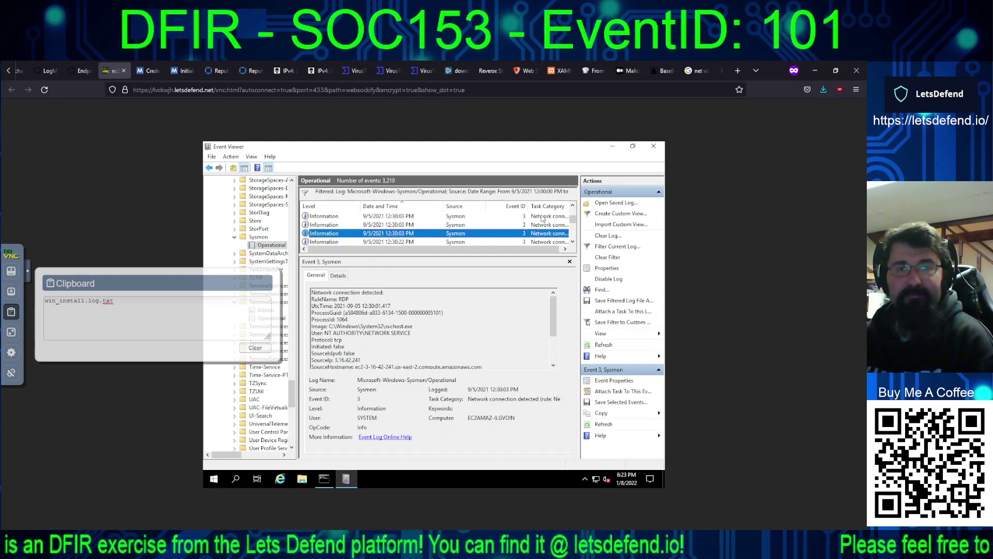
key("Down")
key("Down")
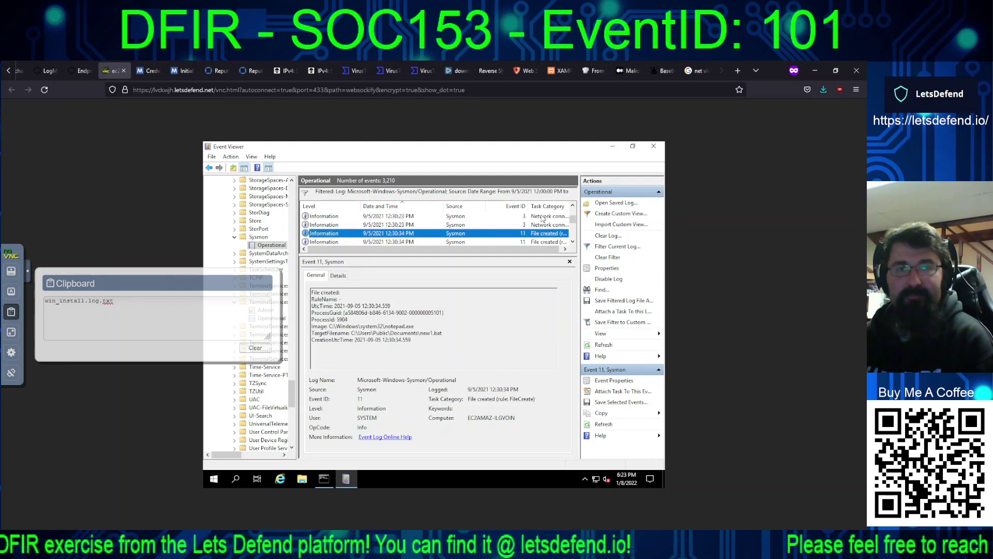
key("Down")
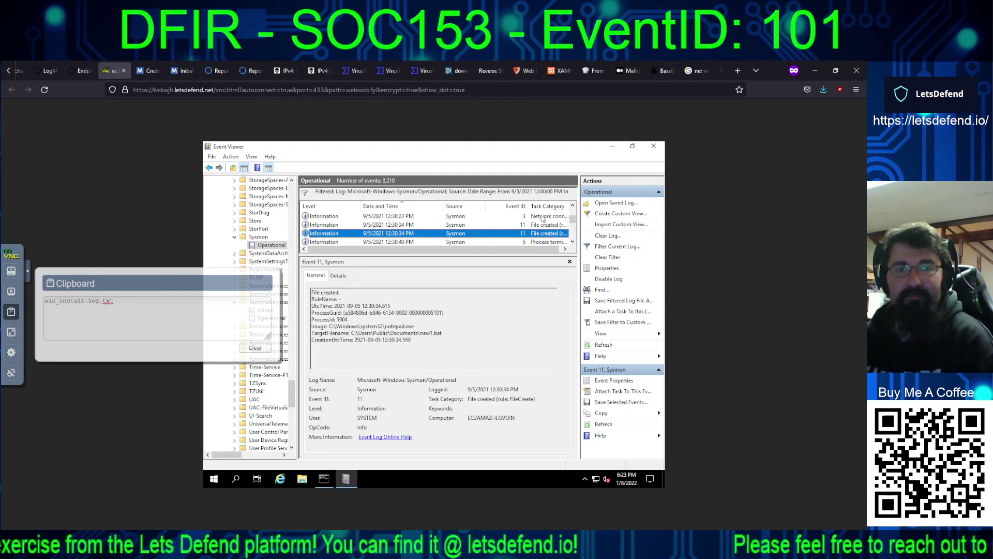
key("Up")
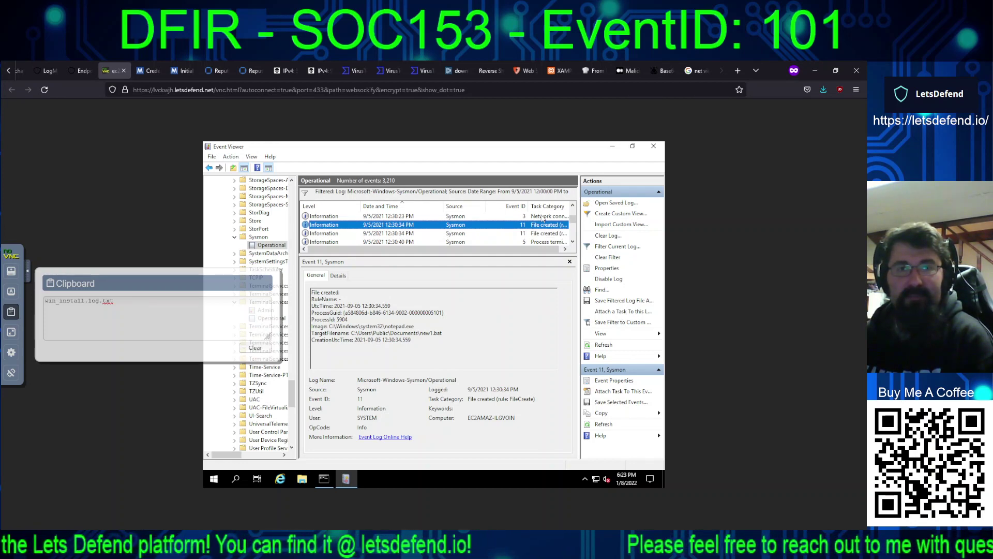
Step: Step on through the Sysmon events to the 12:31:03 PM cmd.exe process creation event that runs new1.bat
key("Down")
key("Down")
key("Down")
key("Down")
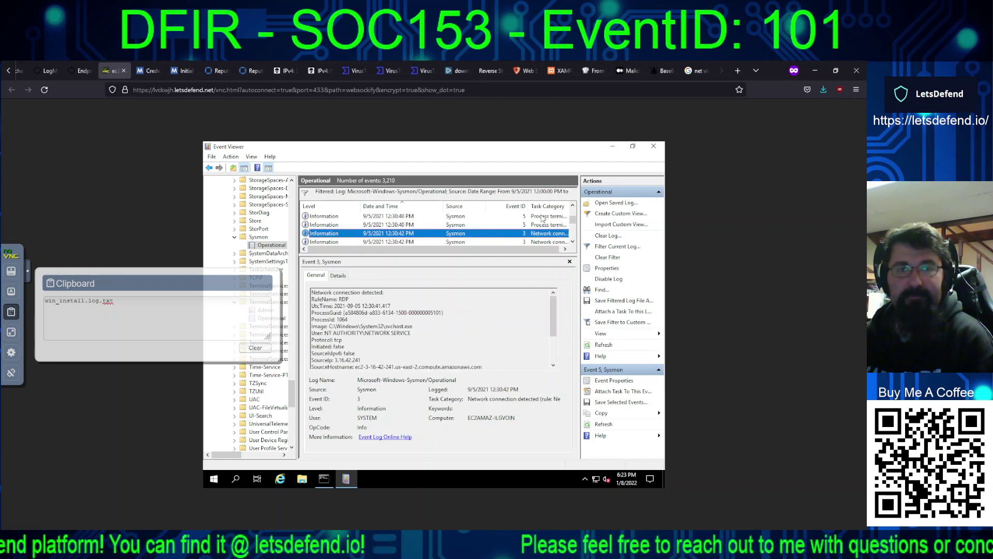
key("Down")
key("Down")
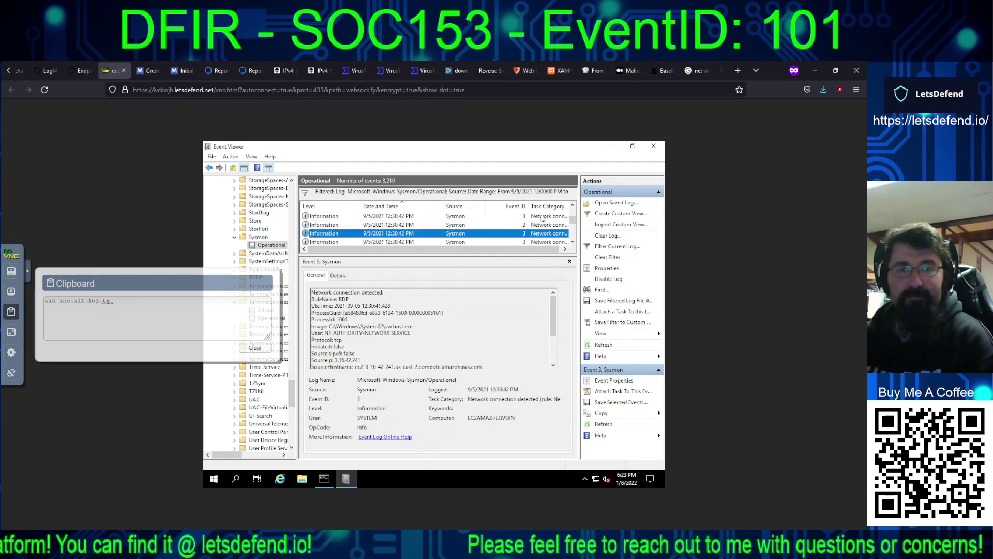
key("Down")
key("Down")
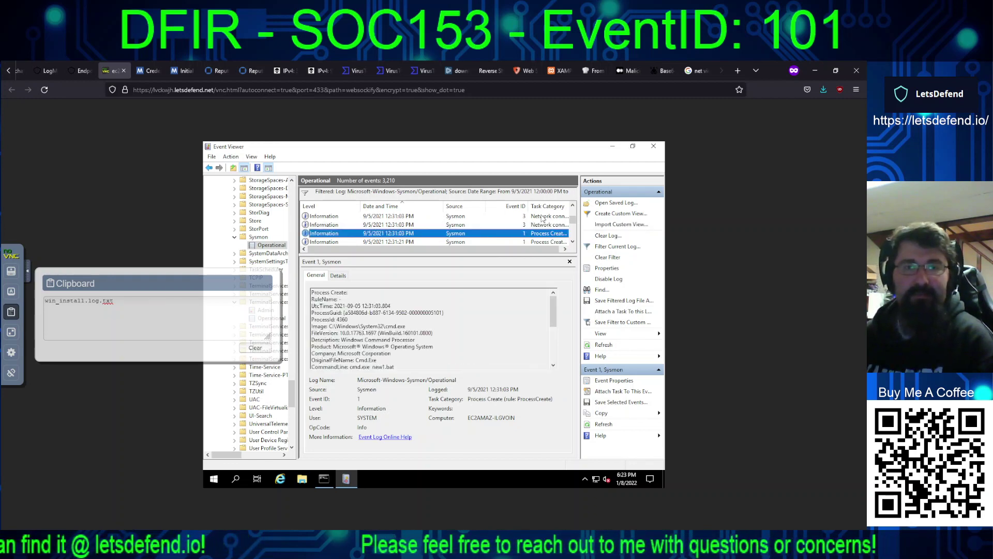
Step: Copy the MD5 hash from the 12:31:03 PM cmd.exe process creation event through the remote session's clipboard
left_click_drag(551, 315, 554, 374)
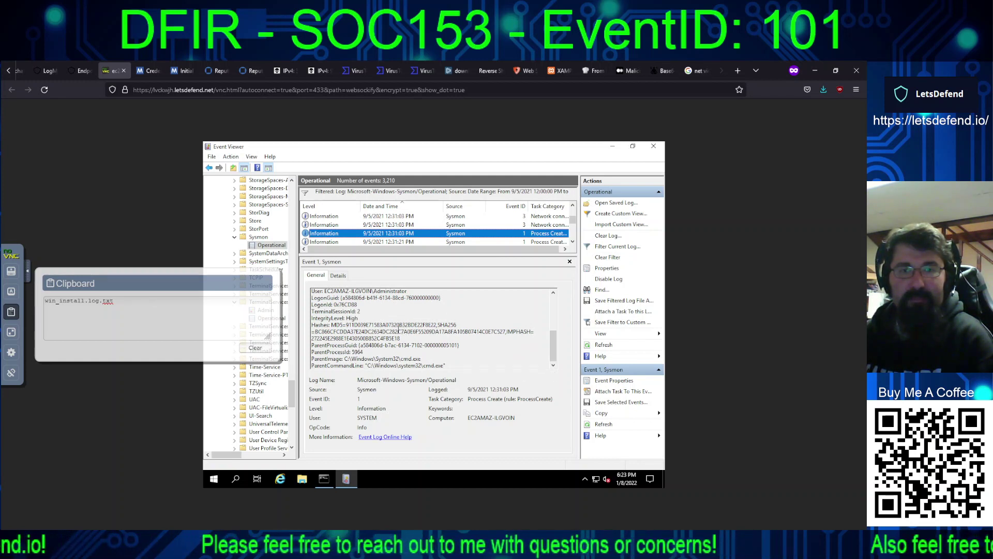
double_click(393, 325)
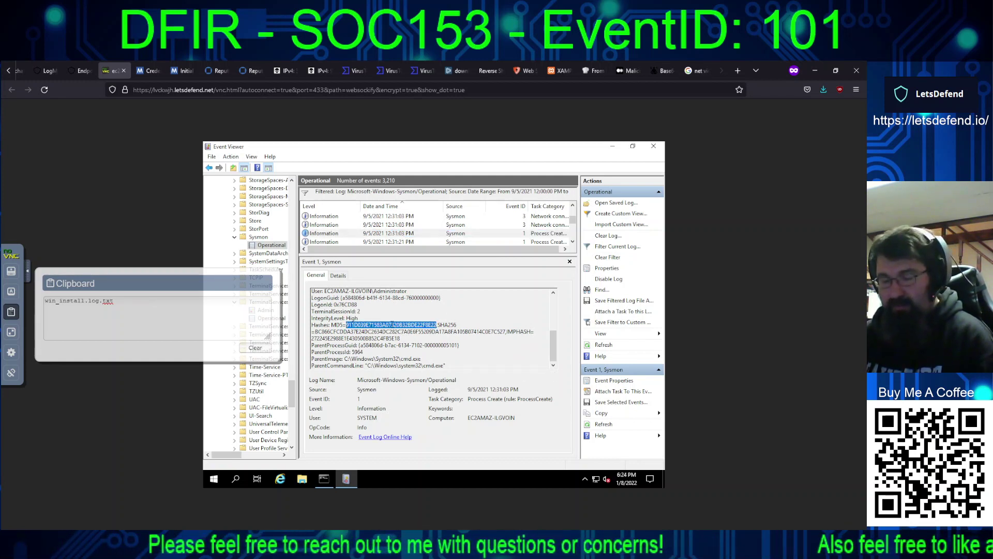
key("ctrl+c")
left_click(182, 308)
key("ctrl+a")
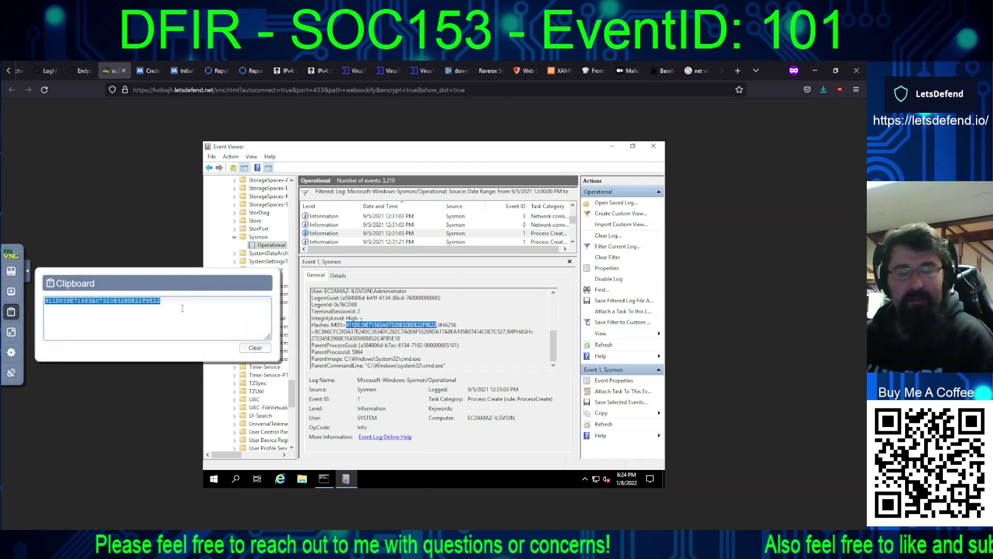
Step: Look up the copied cmd.exe MD5 hash on a new VirusTotal page
left_click(420, 70)
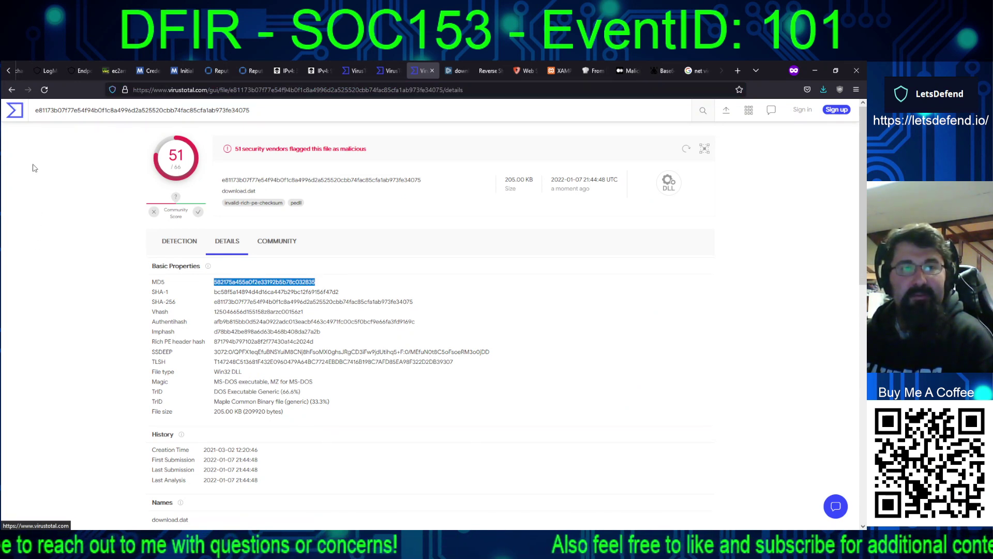
middle_click(38, 115)
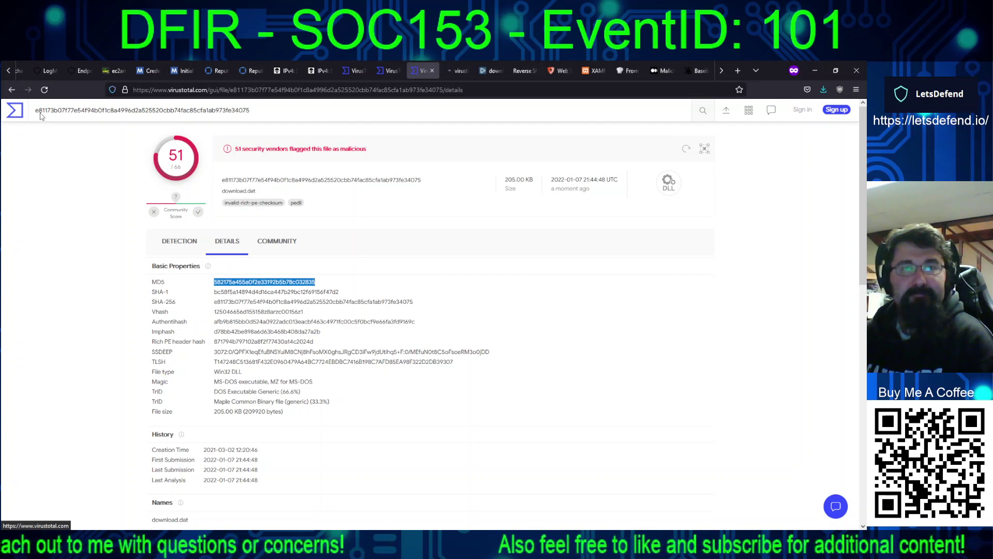
left_click(455, 71)
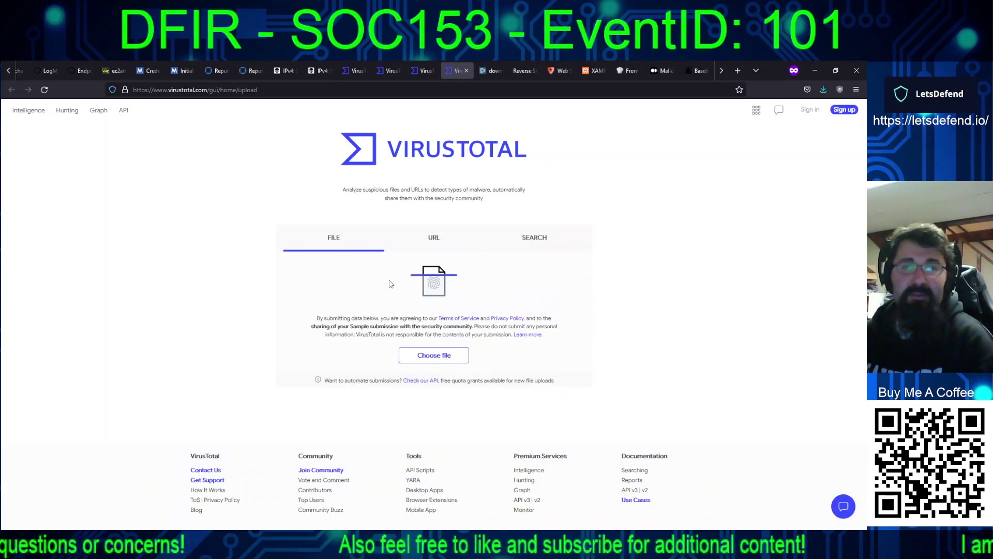
left_click(526, 243)
key("ctrl+v")
key("Return")
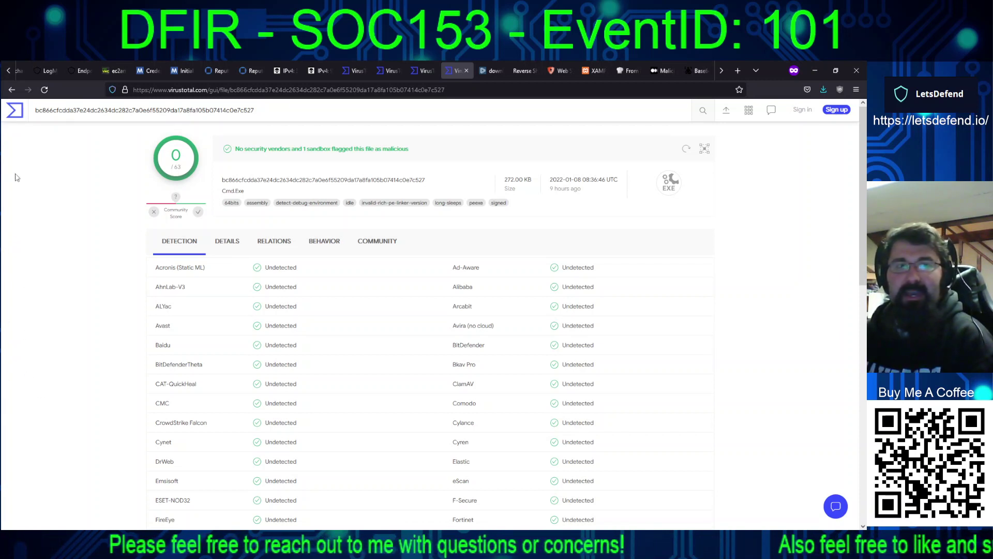
Step: Take ownership of the SOC153 alert with EventID 101 on the LetsDefend monitoring page and create a case for it
left_click(10, 72)
left_click(11, 73)
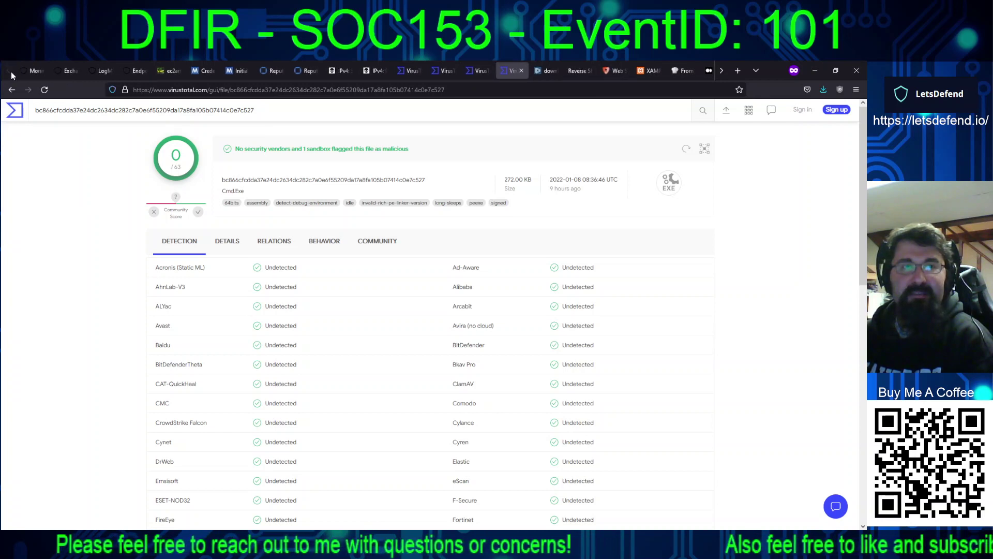
left_click(32, 70)
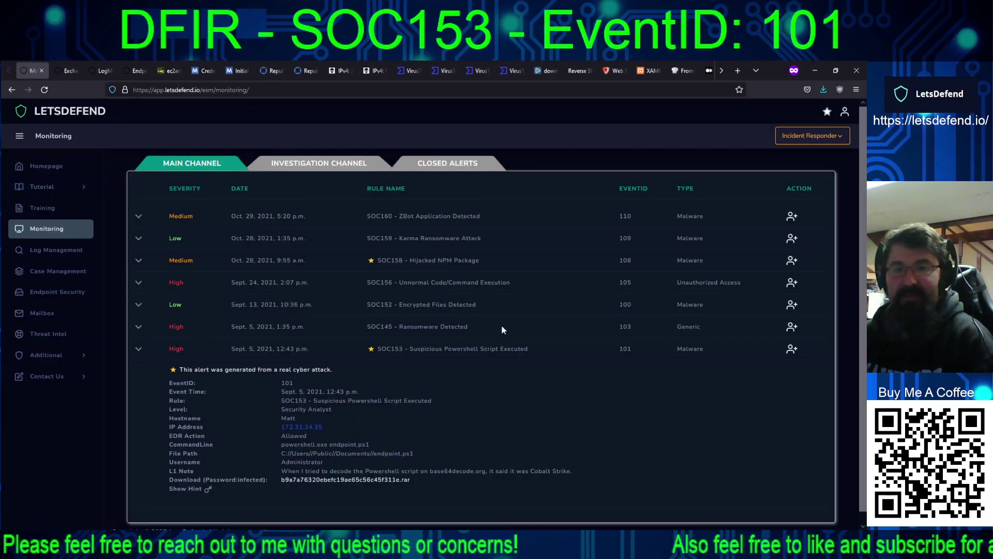
left_click(792, 348)
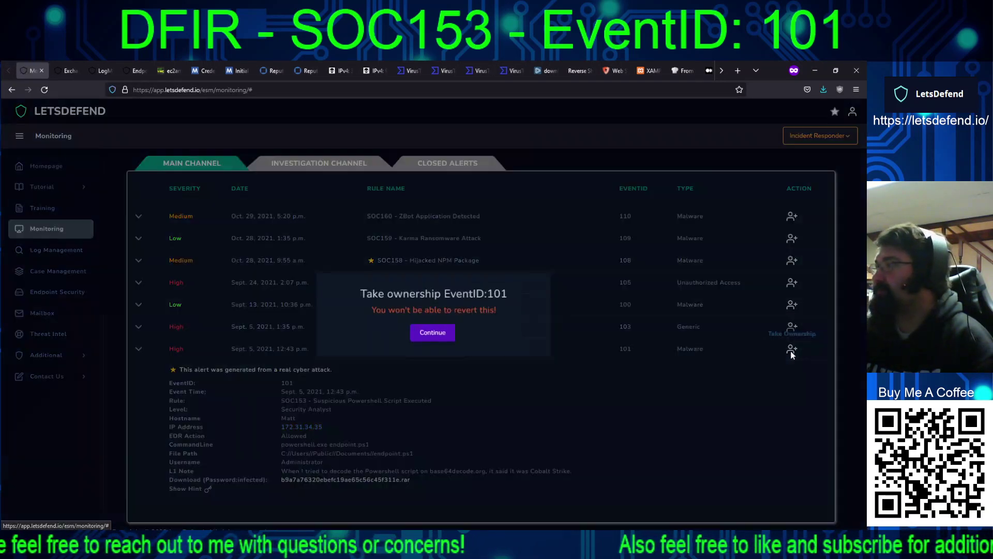
left_click(433, 333)
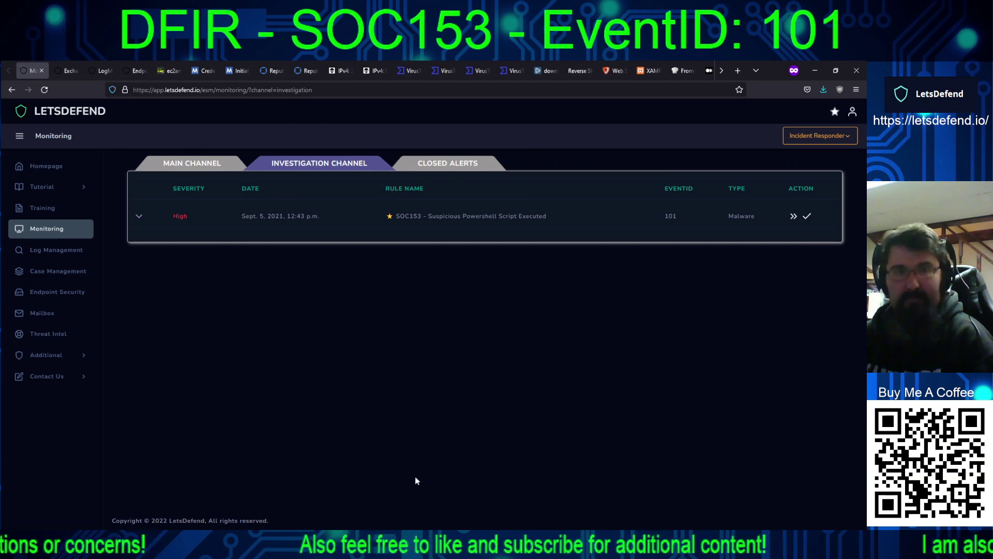
left_click(807, 216)
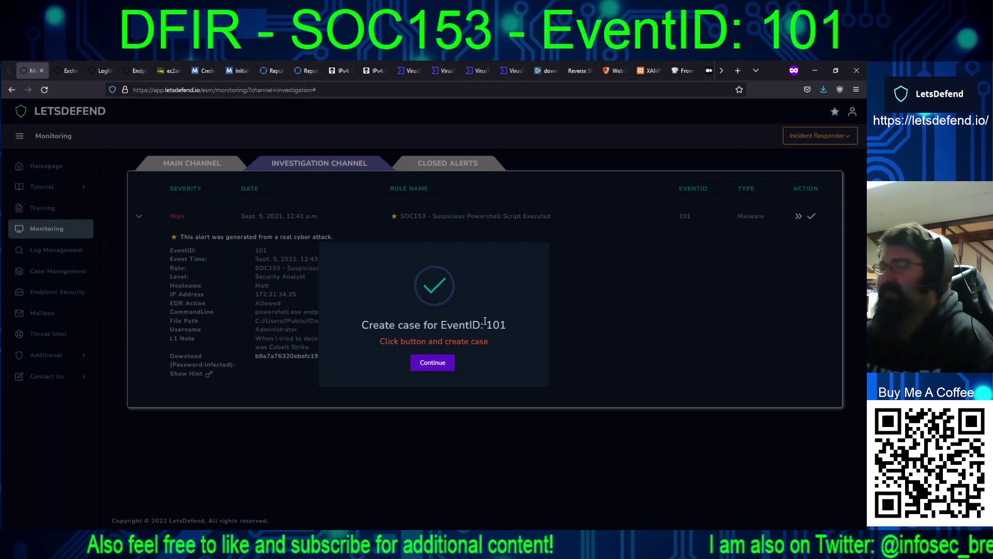
left_click(448, 362)
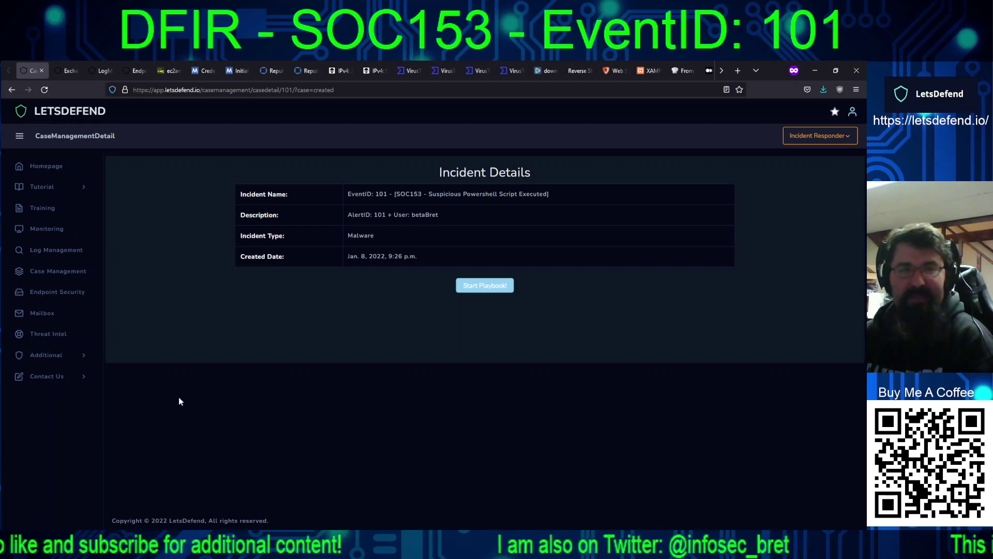
Step: Return to the Sysmon log and set its filter's custom range to start at 11:00:00 AM and end at 1:00:00 PM on 9/5/2021
left_click(166, 72)
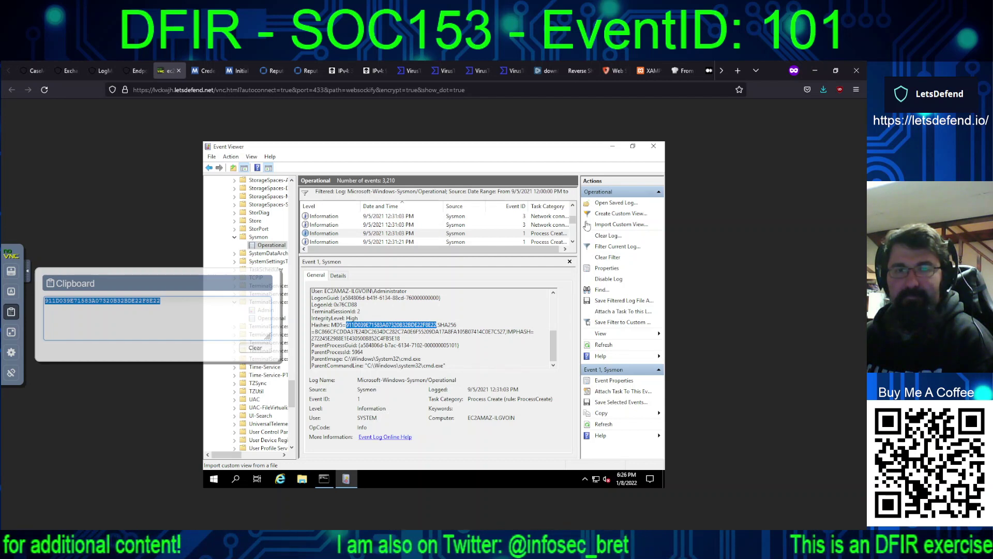
left_click_drag(573, 222, 573, 211)
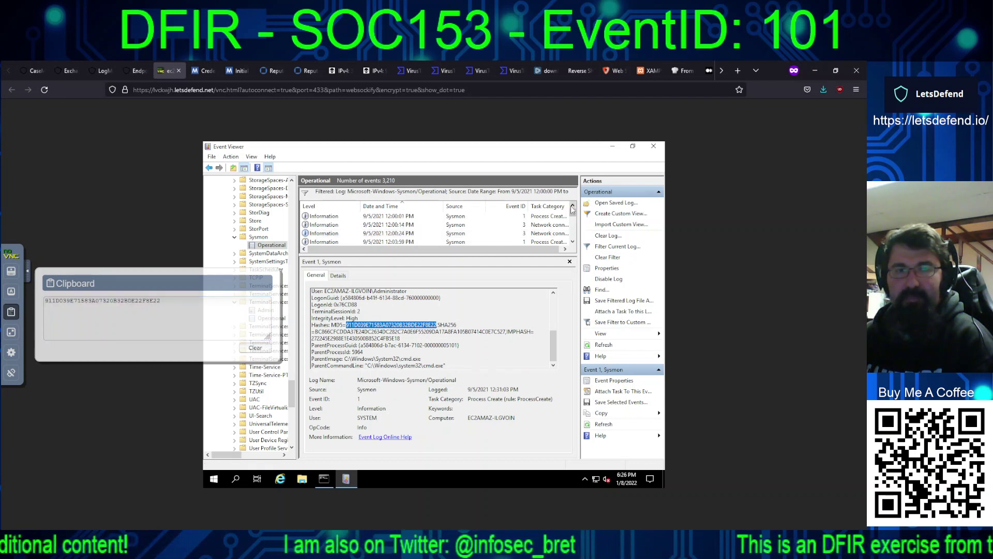
left_click(615, 247)
left_click(445, 218)
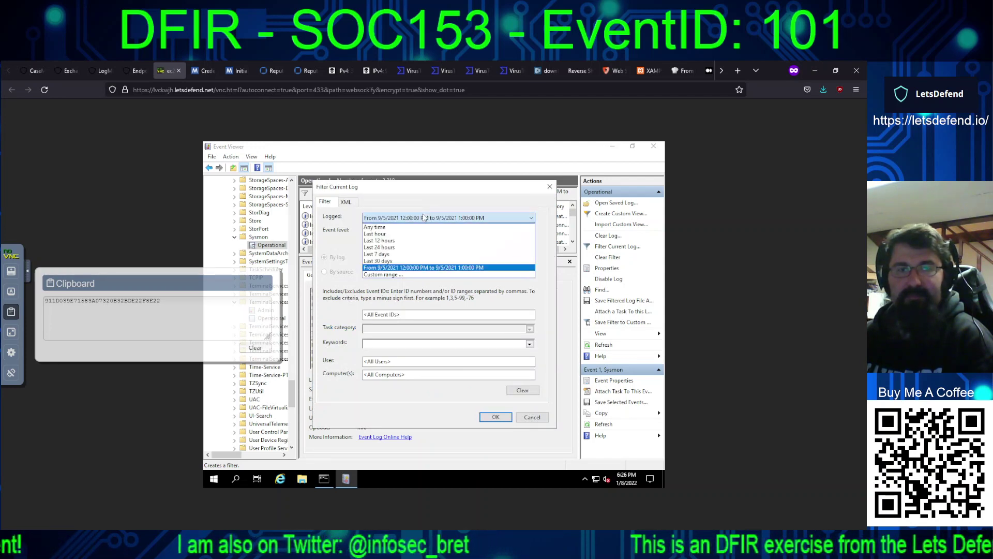
left_click(393, 275)
left_click(483, 297)
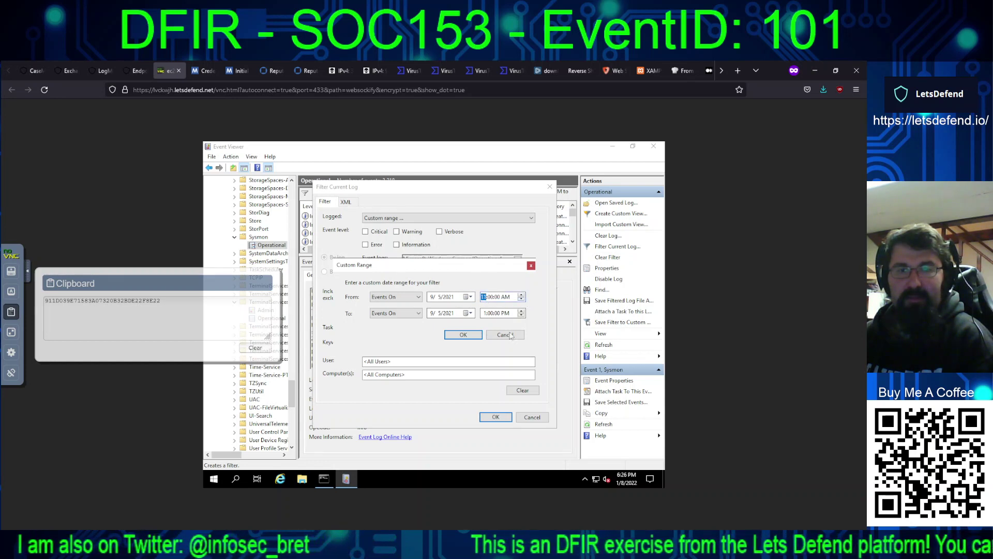
left_click(463, 335)
left_click(495, 415)
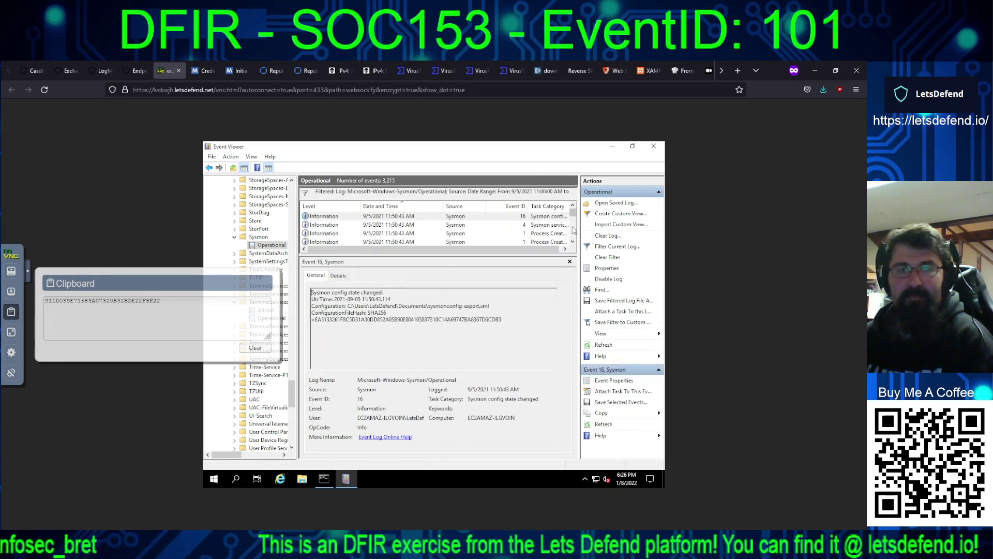
Step: Step through the Sysmon events from the 11:50:43 AM configuration change to the 12:00:01 PM process creation event
left_click(546, 217)
key("Down")
key("Down")
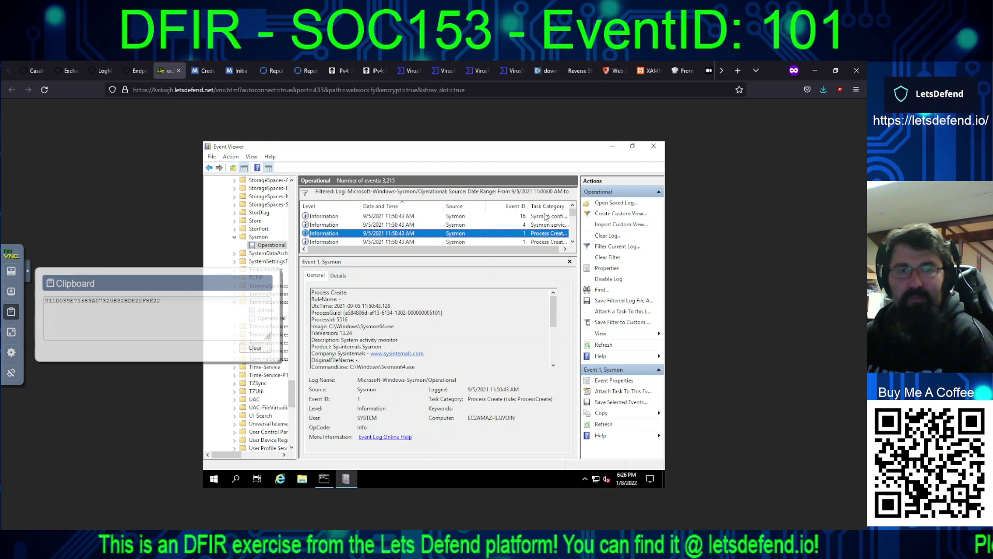
key("Down")
key("Down")
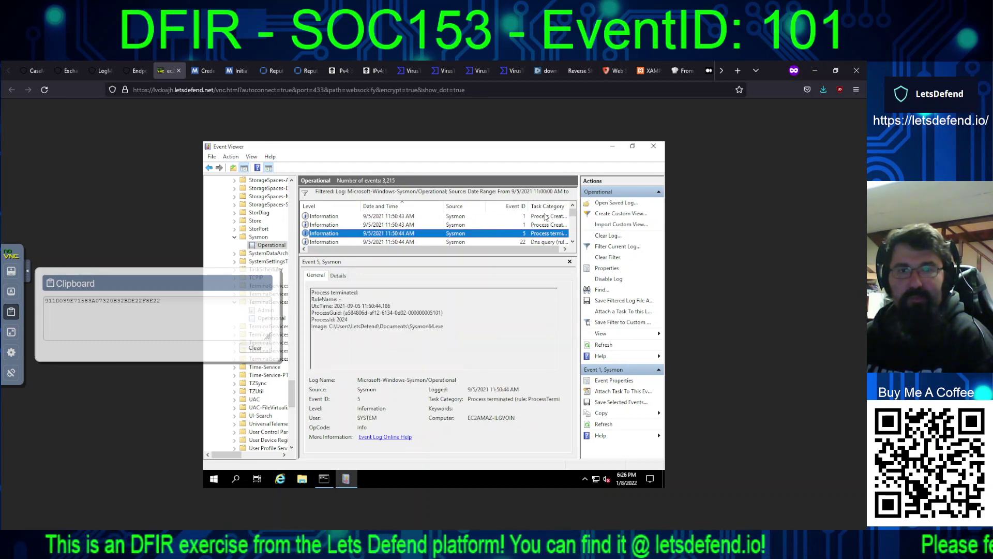
key("Down")
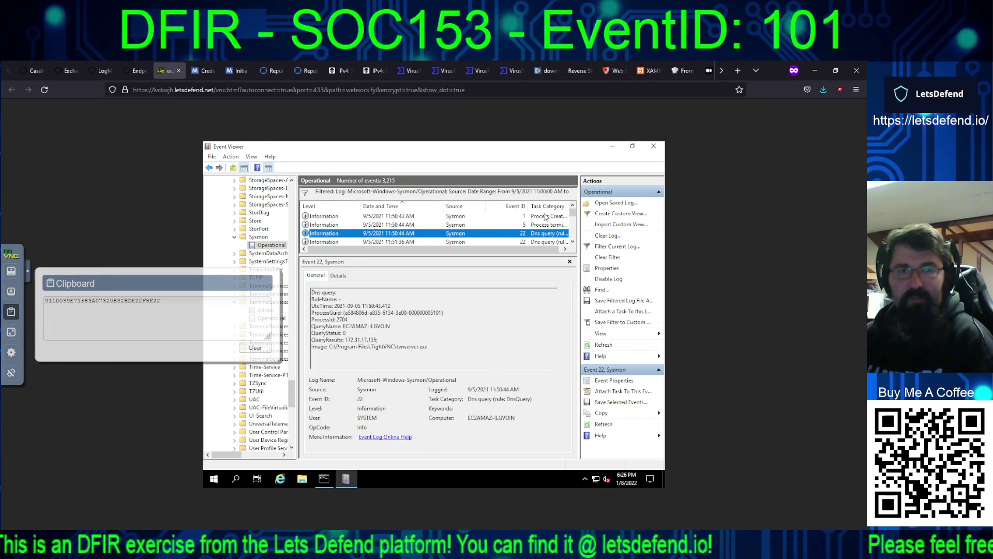
key("Down")
key("Down")
key("Down")
key("Down")
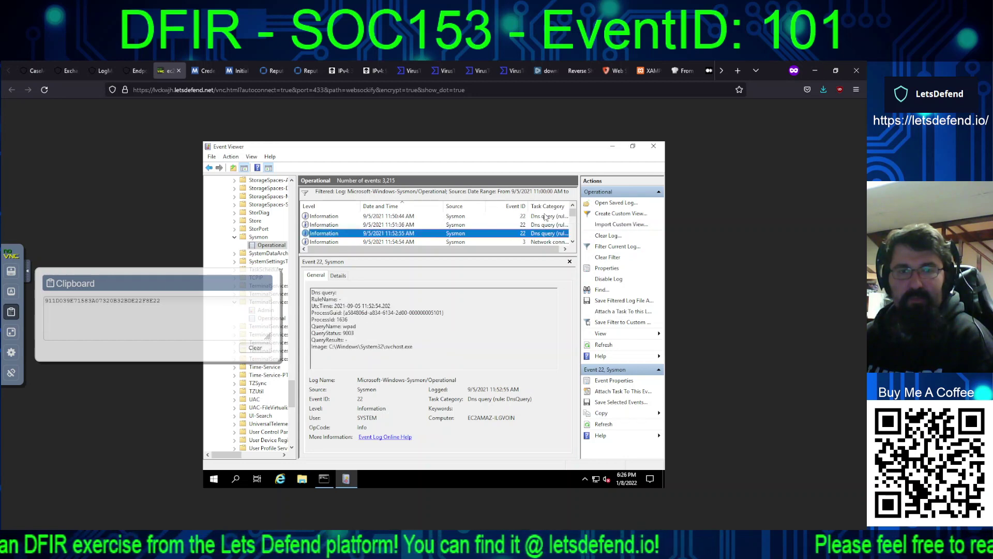
key("Down")
key("Down")
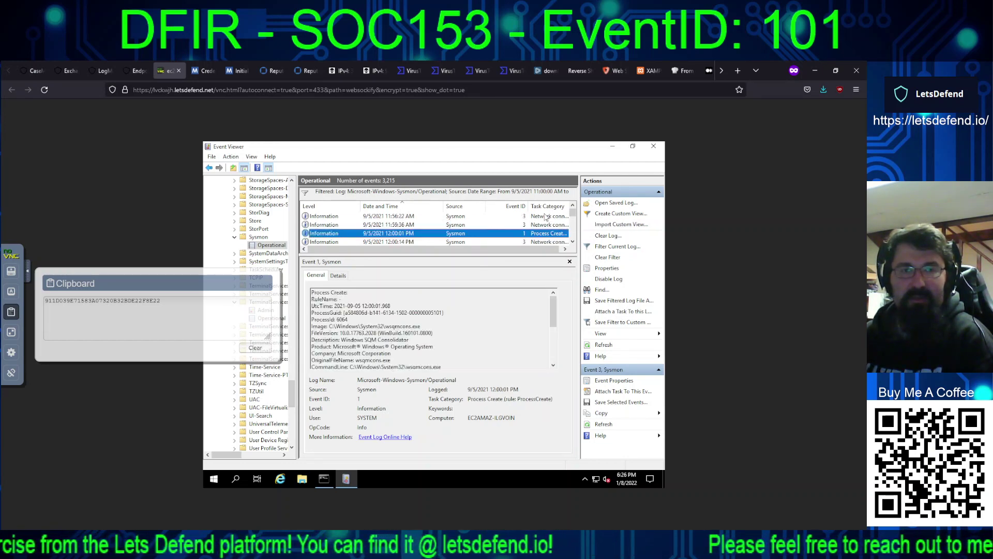
Step: Continue through the Sysmon events from the 12:00:14 PM RDP connection to the 12:07:18 PM RDP connection event
key("Down")
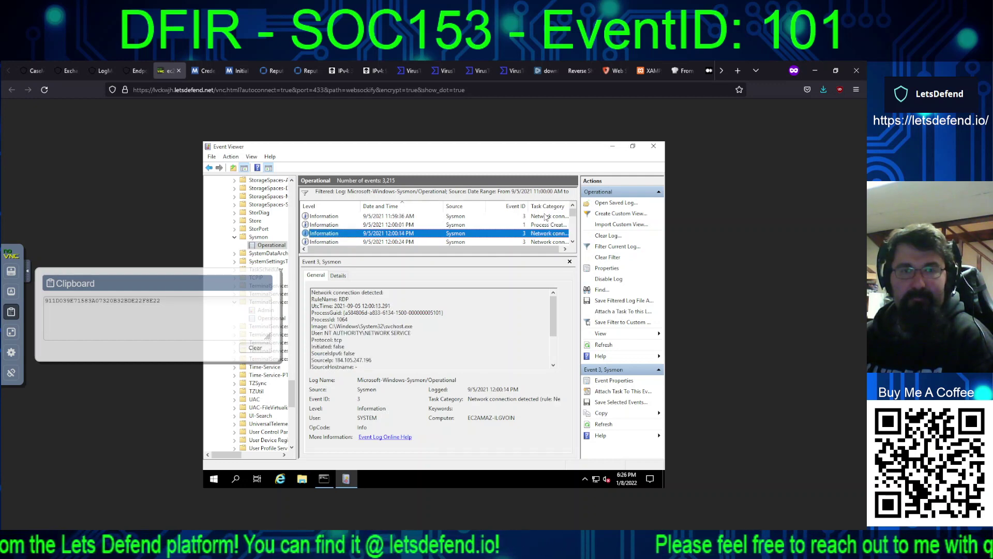
key("Down")
key("Down")
key("Down")
key("Down")
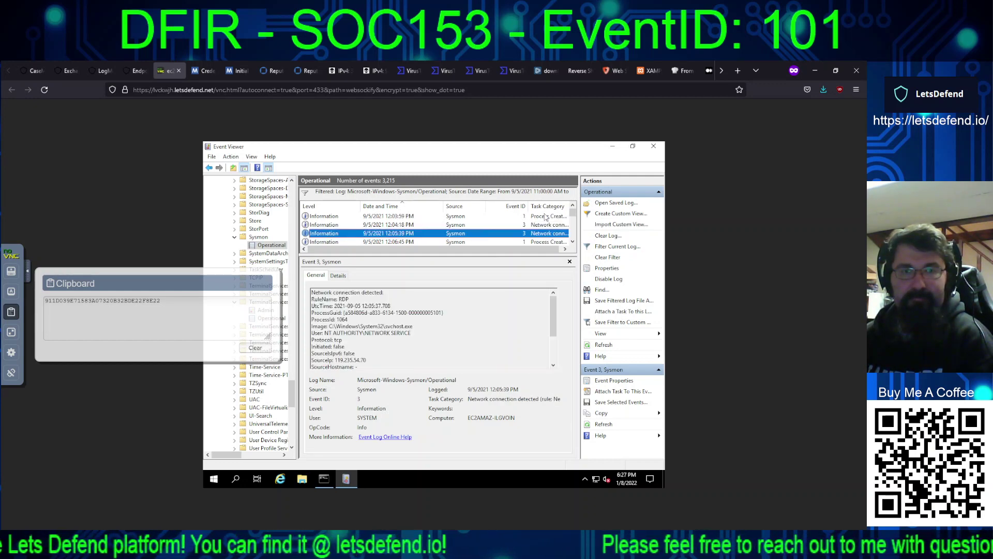
key("Down")
key("Down")
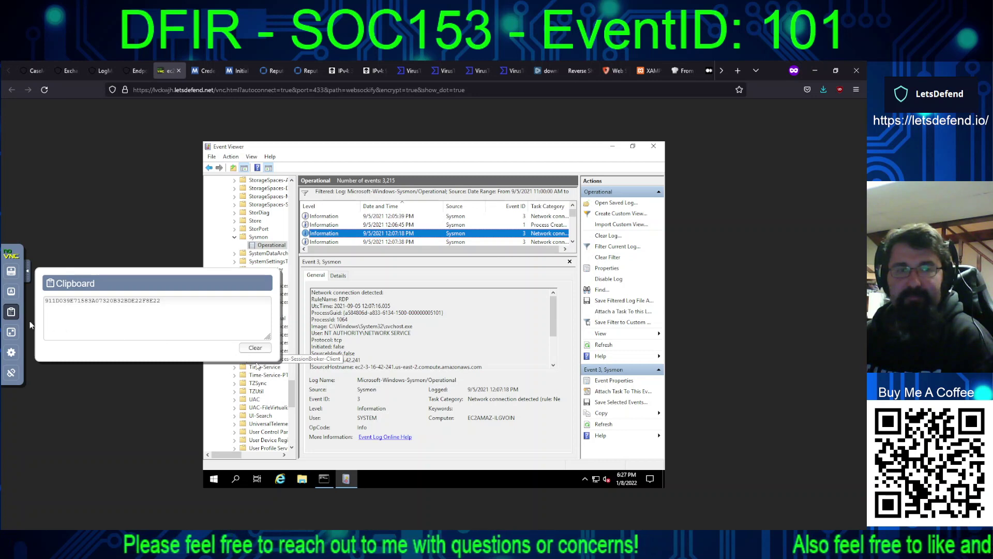
Step: Close the clipboard panel and check the 9/5/2021 logon events in the TerminalServices-LocalSessionManager Operational log
left_click(11, 311)
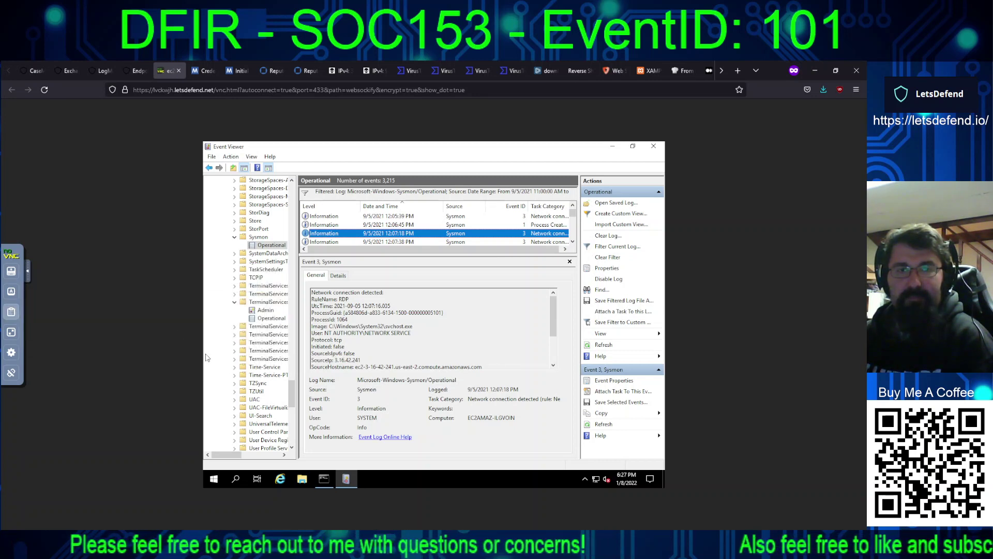
left_click(265, 319)
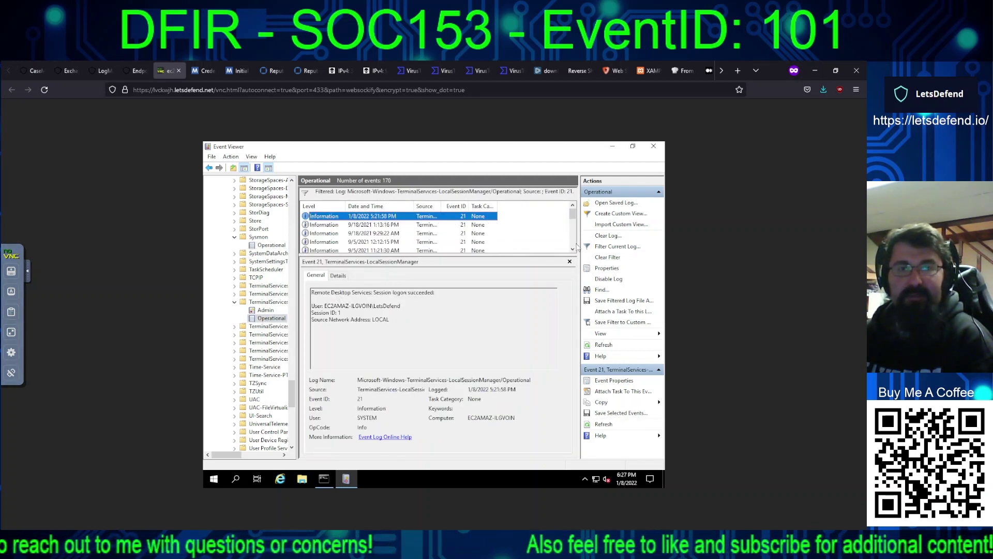
left_click(573, 241)
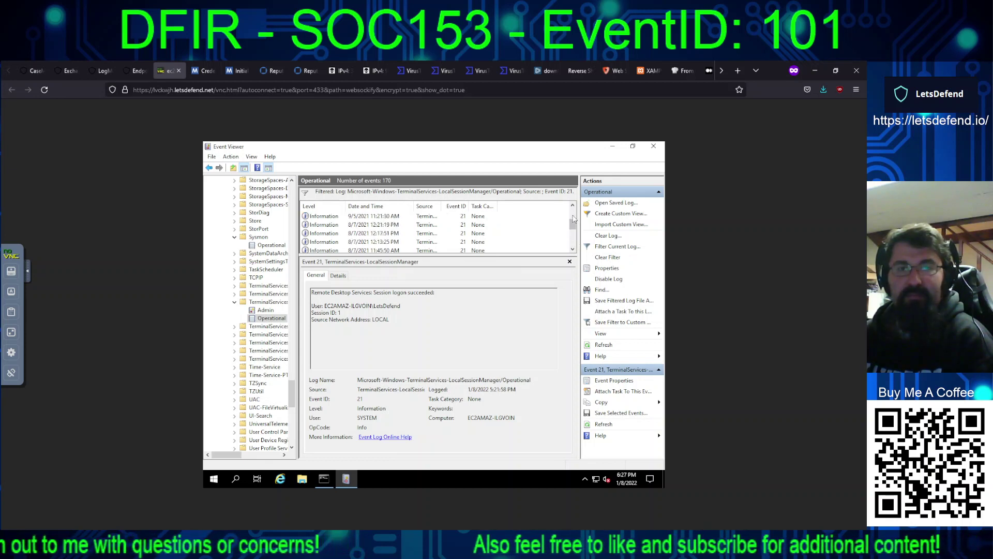
scroll(573, 219, "up", 2)
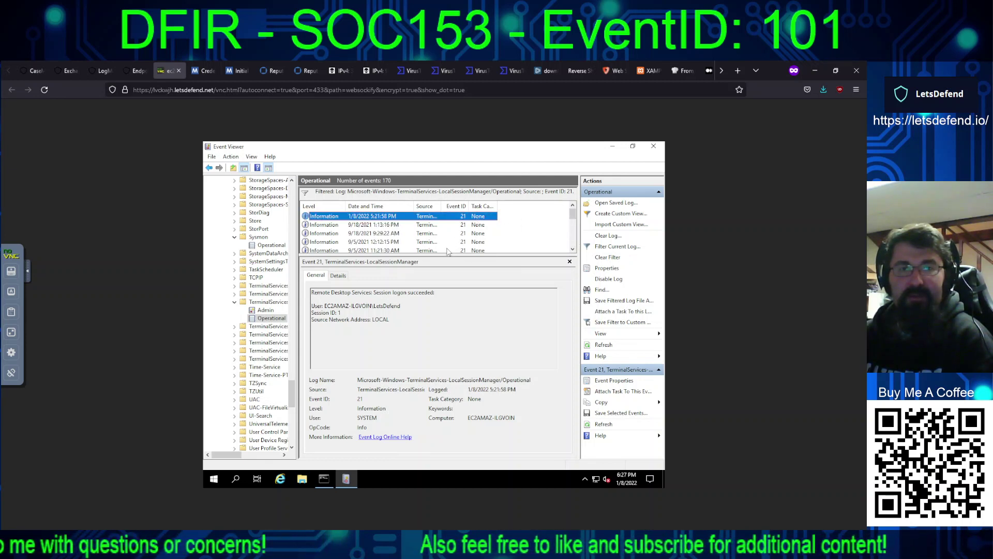
left_click(447, 251)
key("Up")
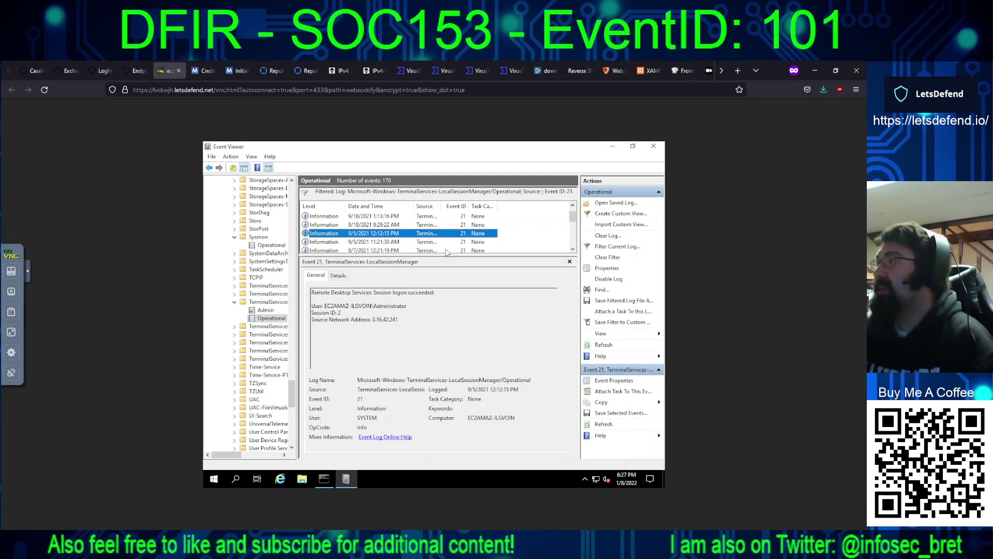
left_click(446, 251)
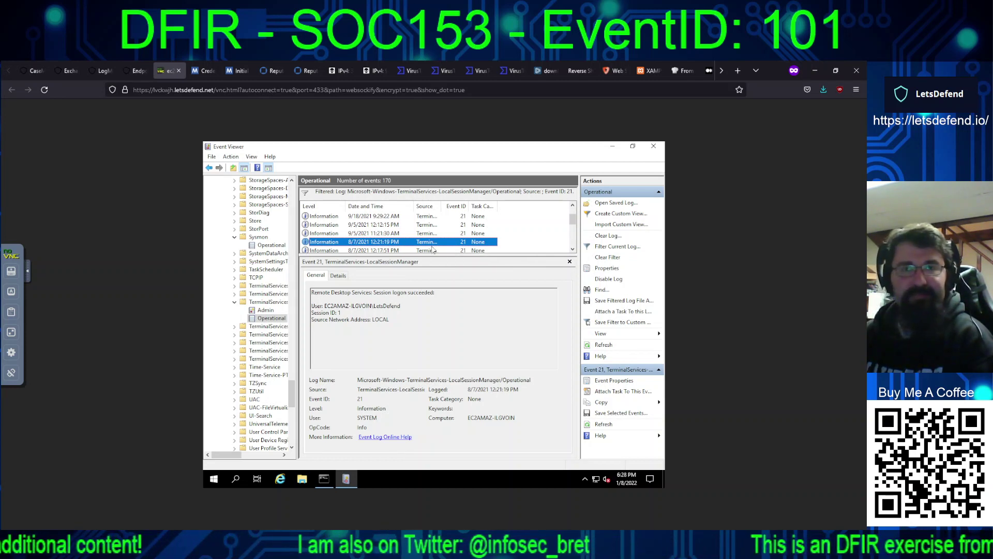
Step: Minimize Event Viewer and review the containment status of host 172.31.34.35 on the LetsDefend endpoint page
left_click(613, 147)
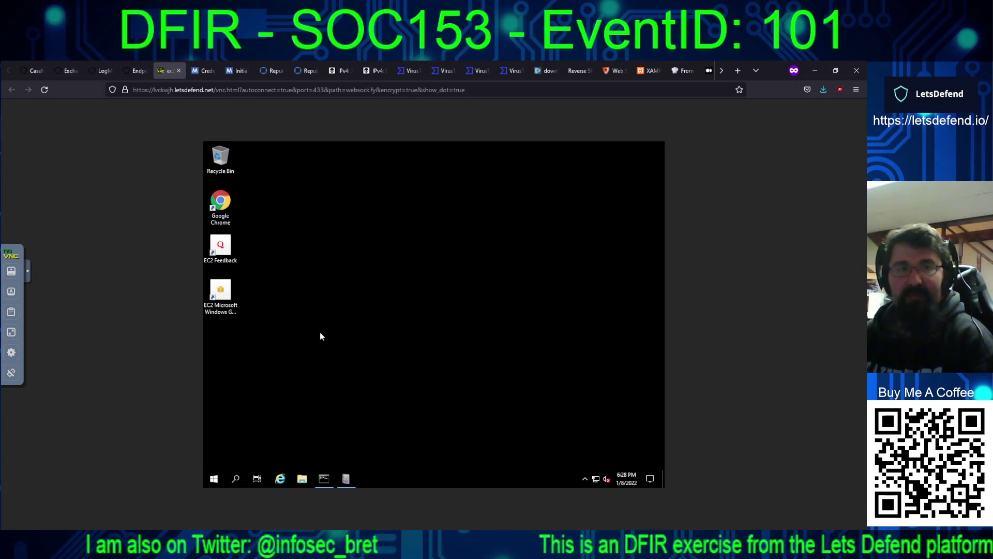
left_click(139, 66)
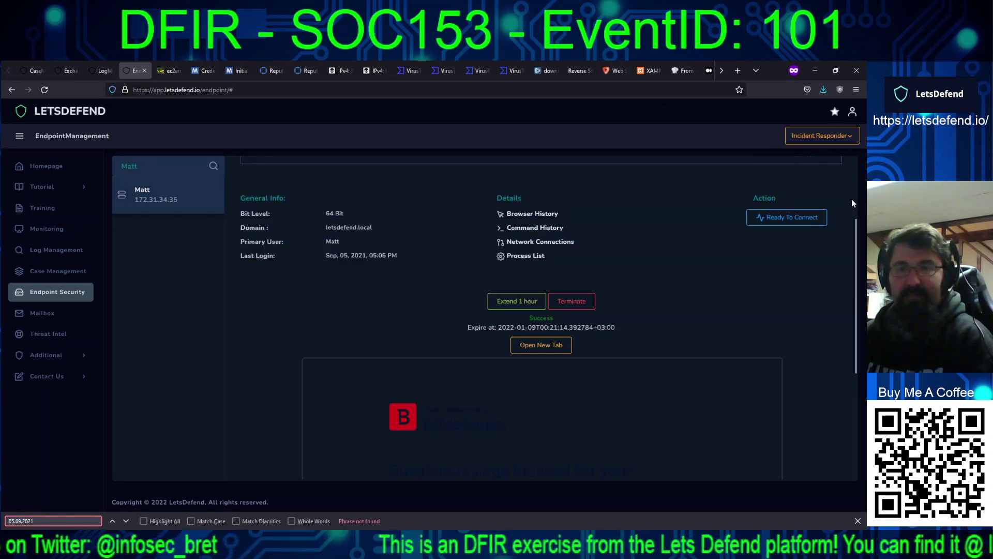
scroll(855, 199, "up", 3)
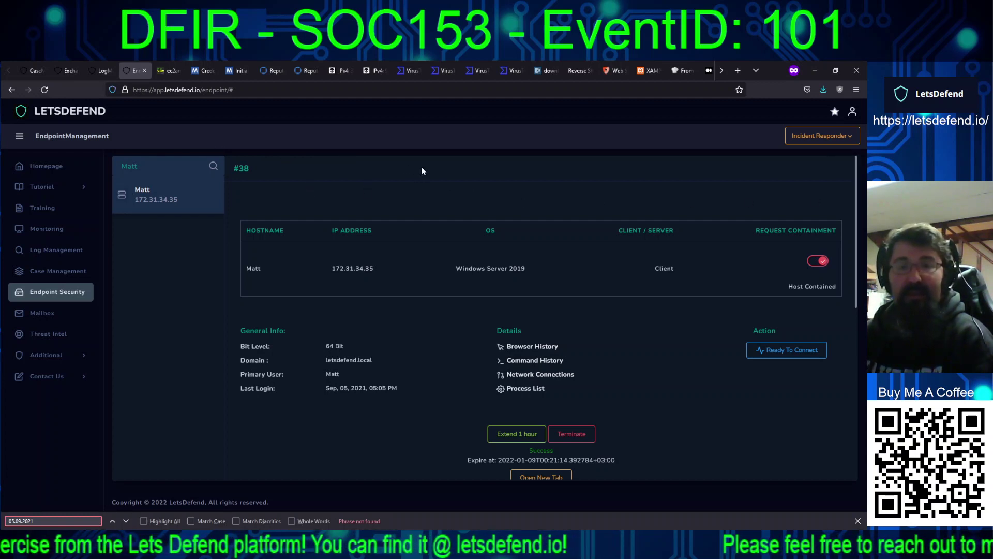
Step: Terminate the remote session to host 172.31.34.35, close its remote connection page, and return to the endpoint page
left_click(572, 433)
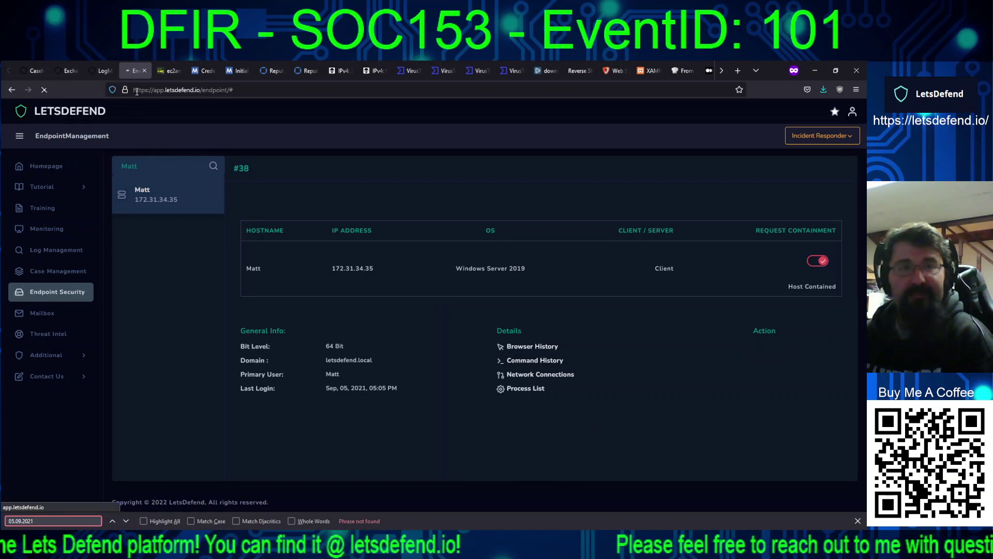
left_click(175, 71)
left_click(179, 71)
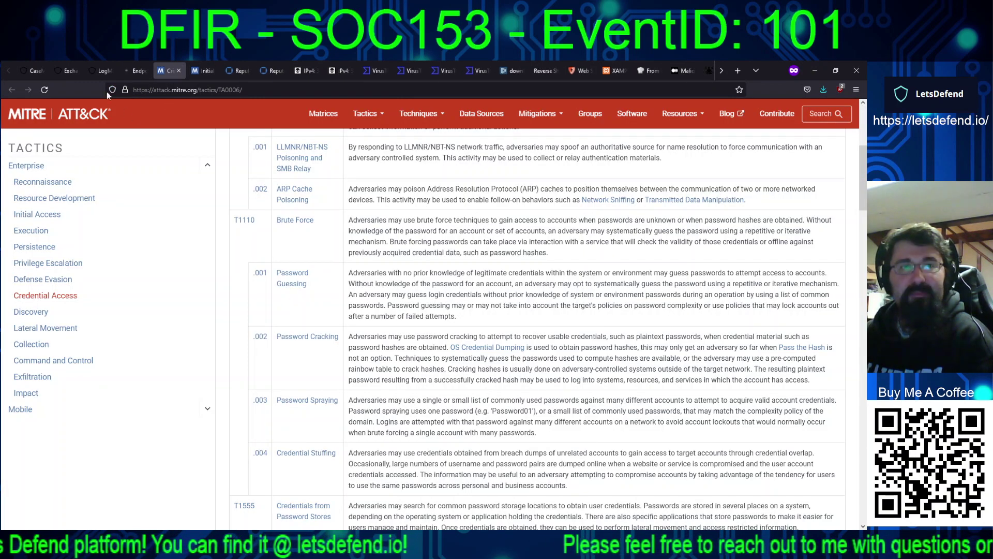
left_click(137, 70)
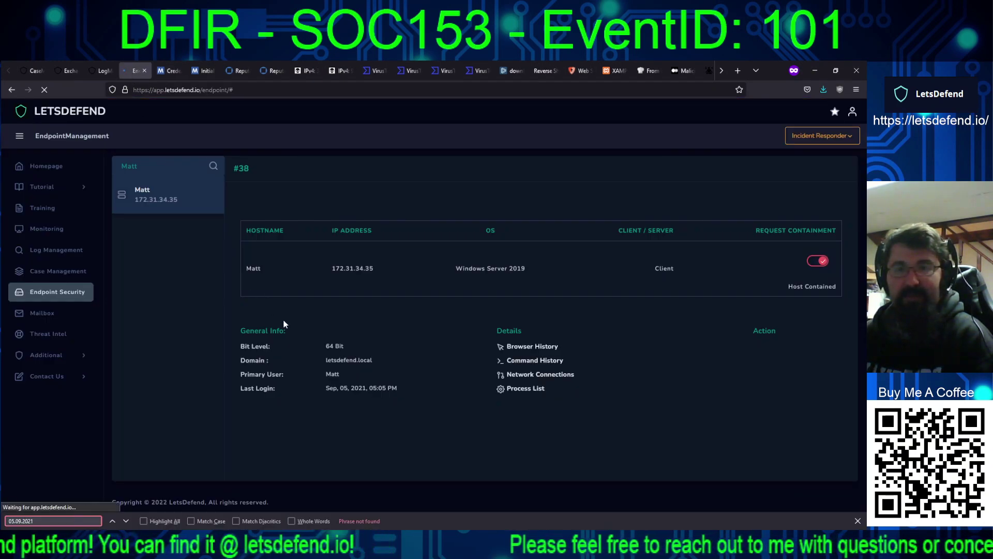
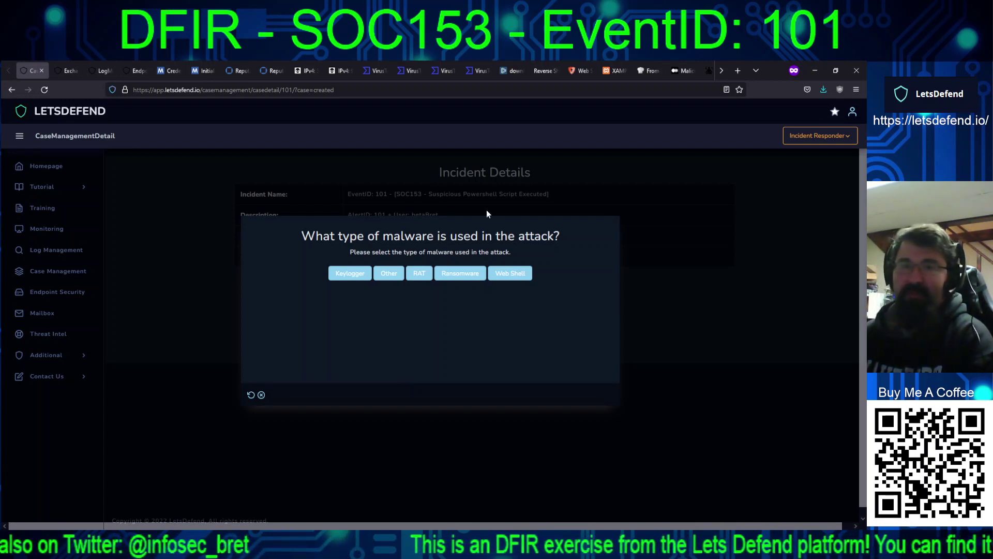
Step: Search the web for "capabilities of cobalt strike beacon" on a new page
left_click(740, 72)
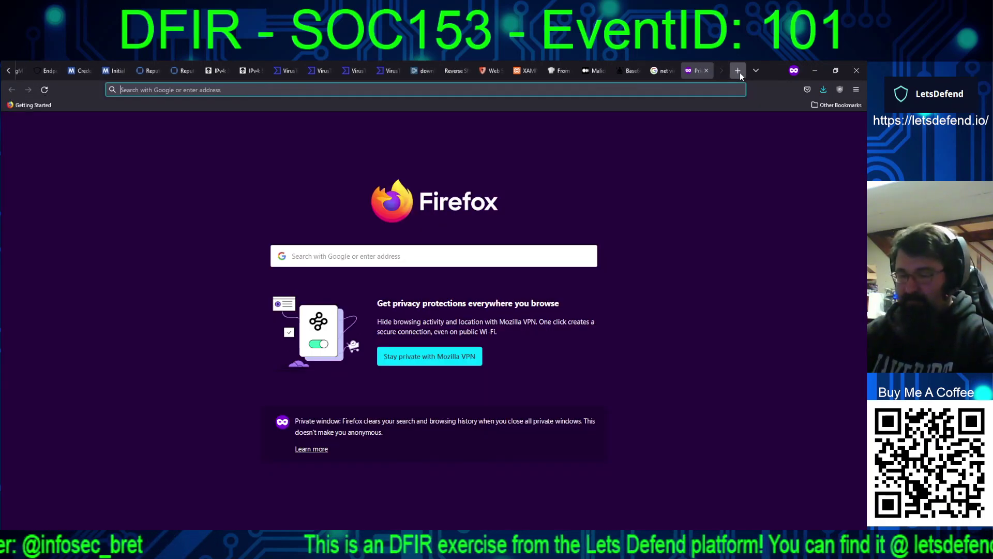
type("cap")
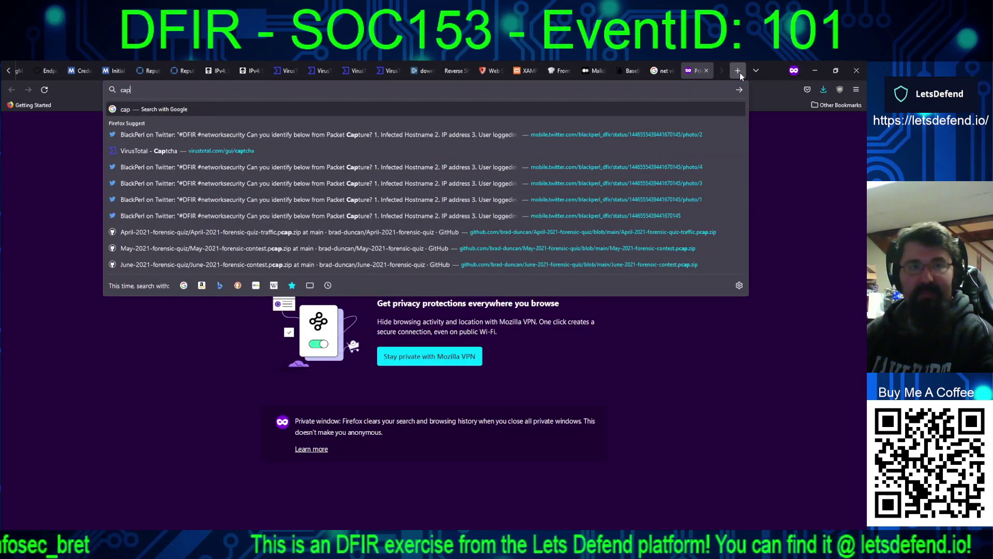
type("abilitie")
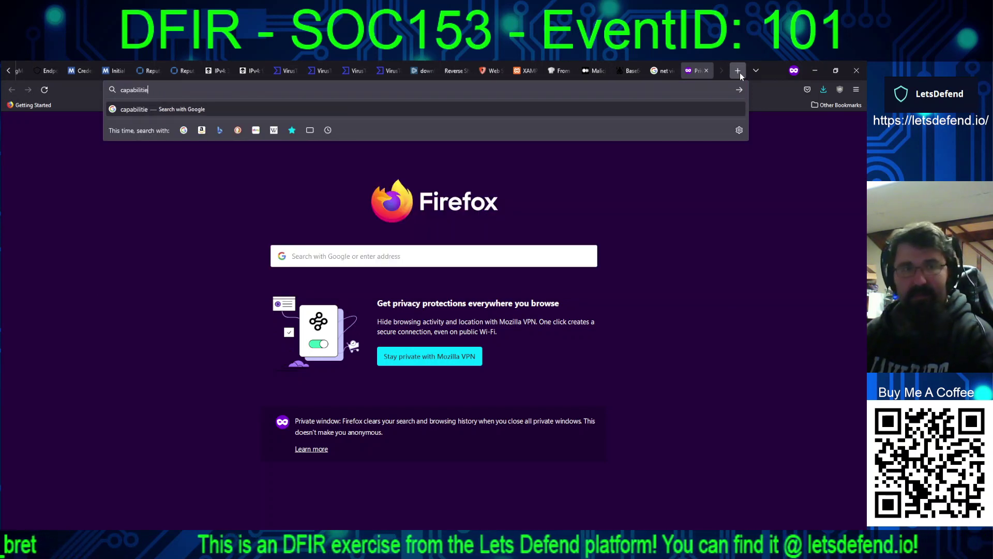
type("s of cobal")
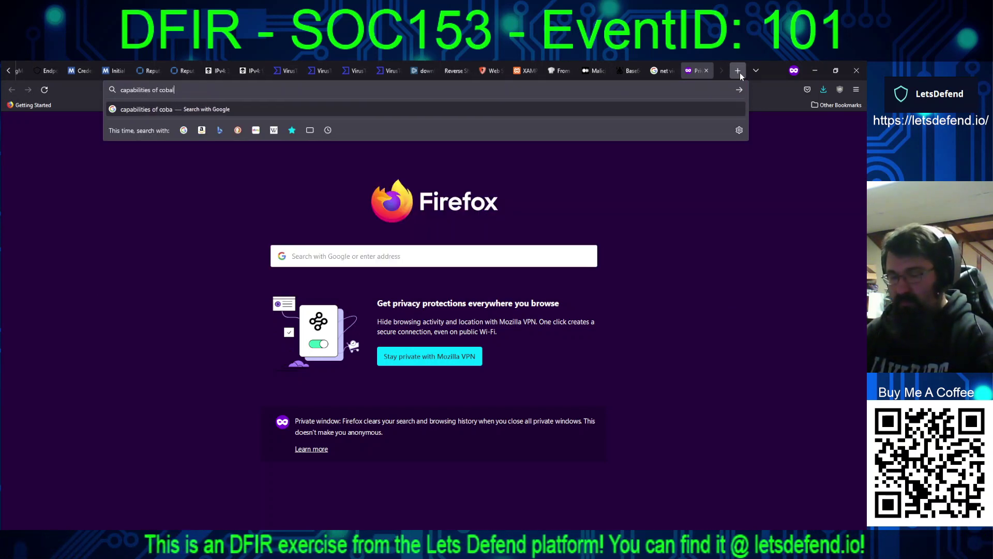
type("t strike ")
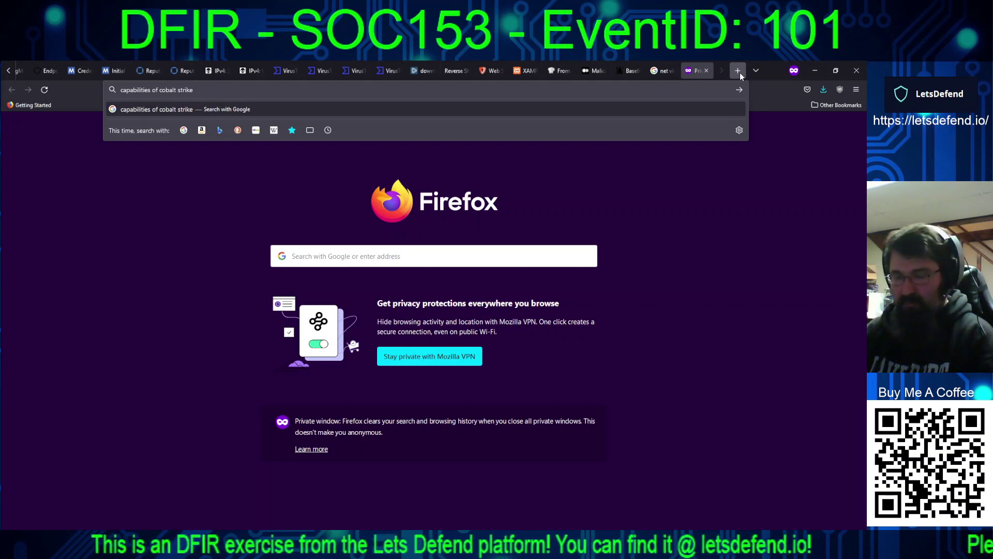
type("beacon")
key("Return")
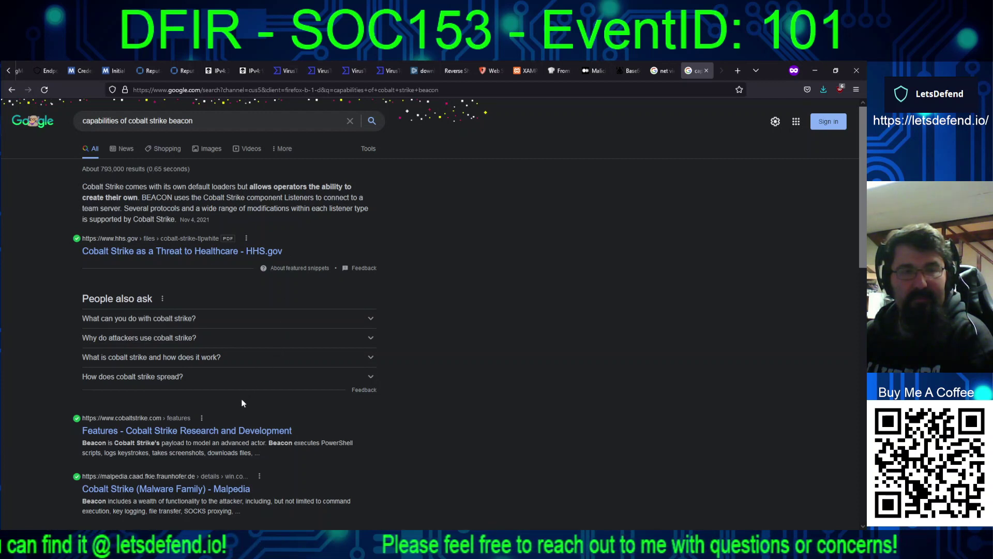
Step: Open Cobalt Strike's official Features page and examine the Beacon capabilities under Post Exploitation and the neighbouring sections
left_click(240, 432)
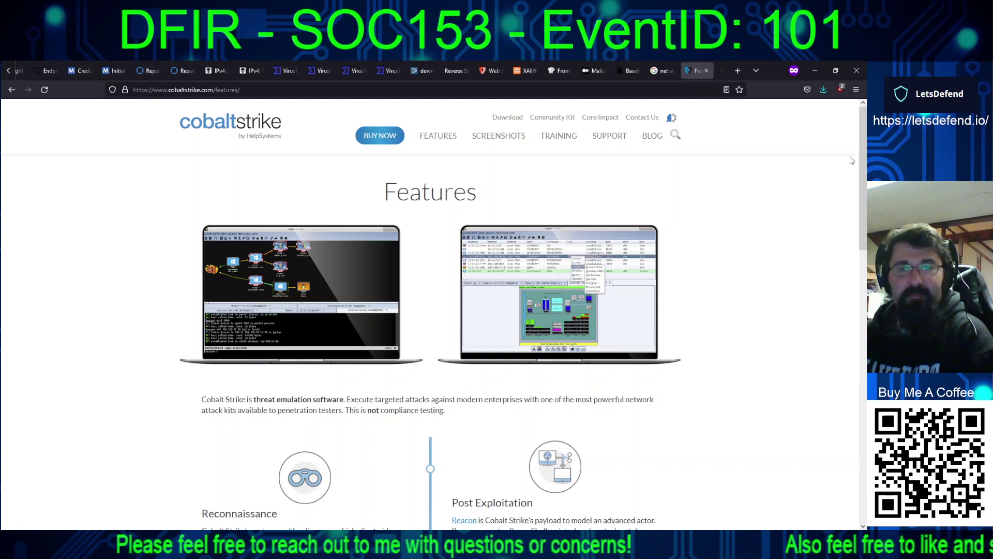
left_click_drag(862, 147, 857, 235)
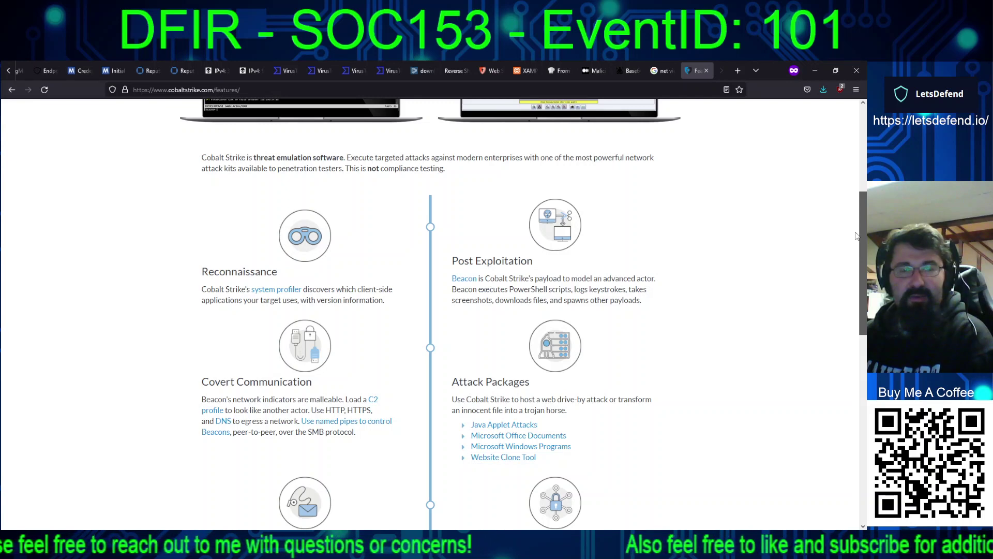
left_click_drag(857, 236, 855, 237)
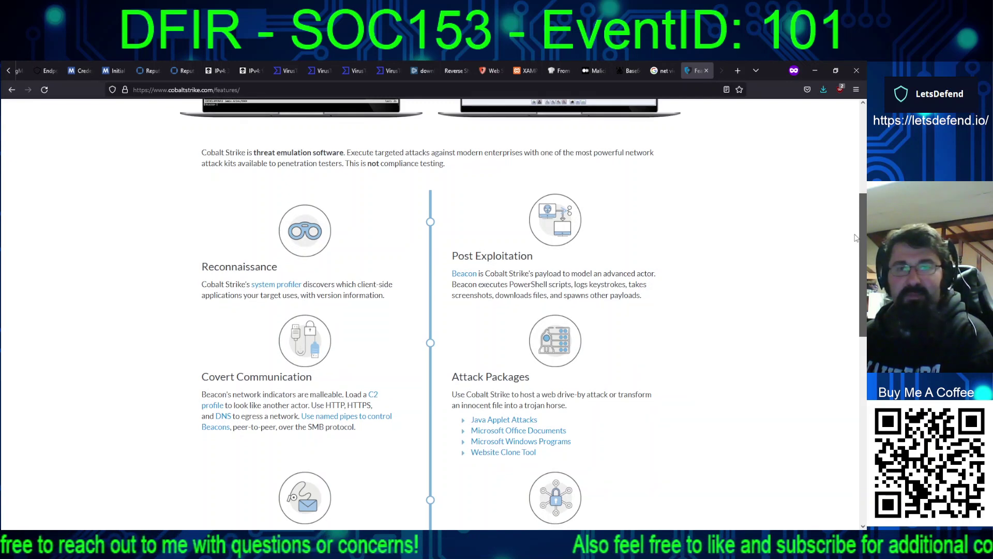
scroll(630, 237, "down", 1)
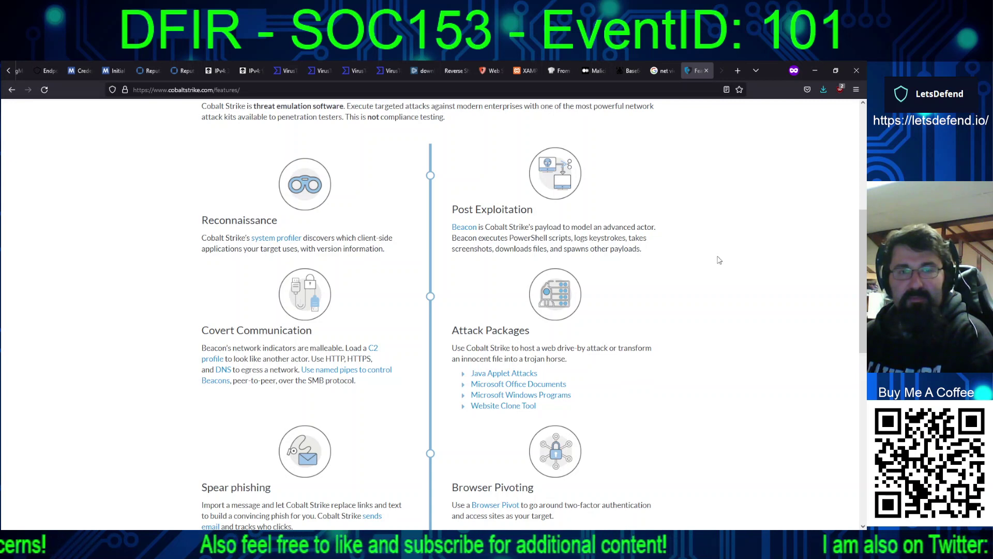
left_click_drag(861, 249, 840, 229)
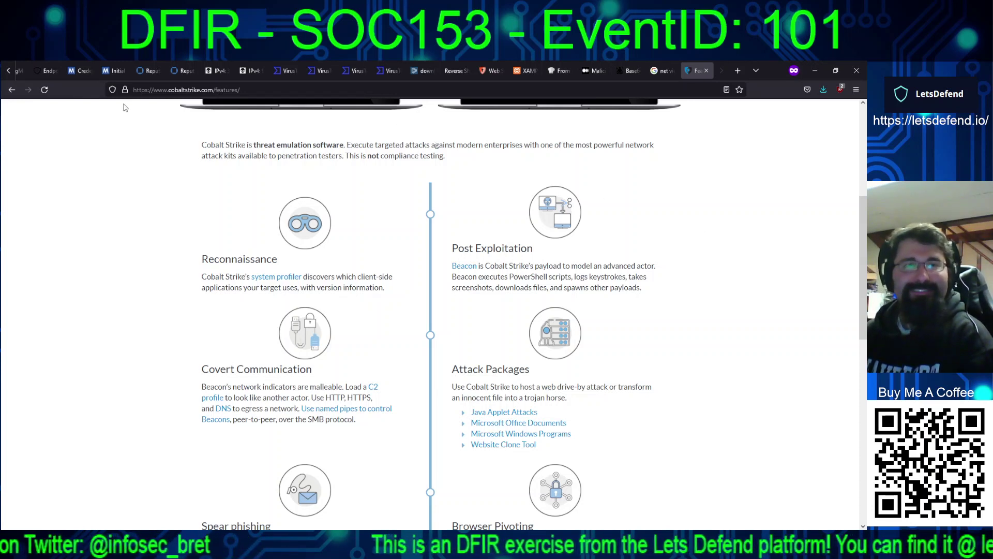
Step: Return to the LetsDefend case playbook, choose Keylogger as the malware type, and answer Yes to the malware having been executed
left_click(8, 71)
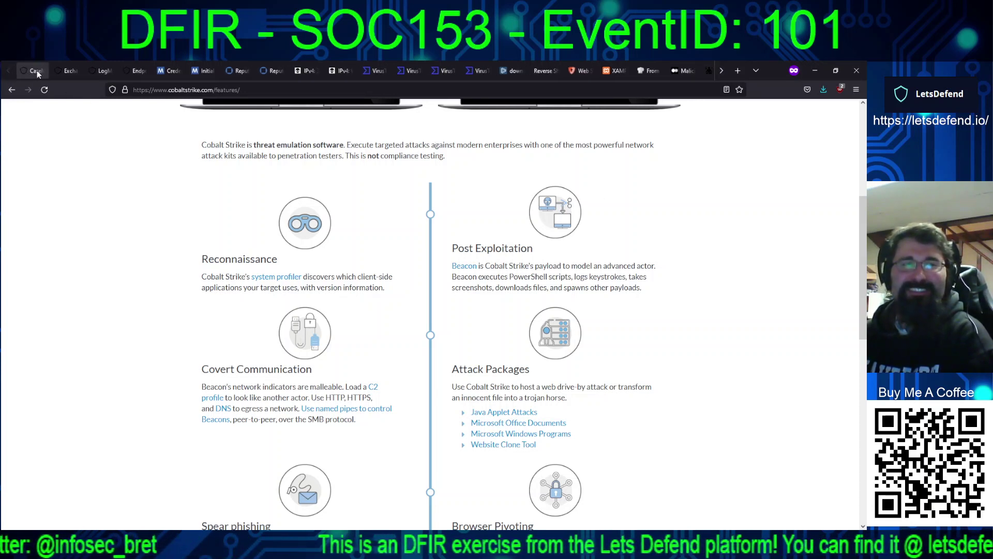
left_click(36, 71)
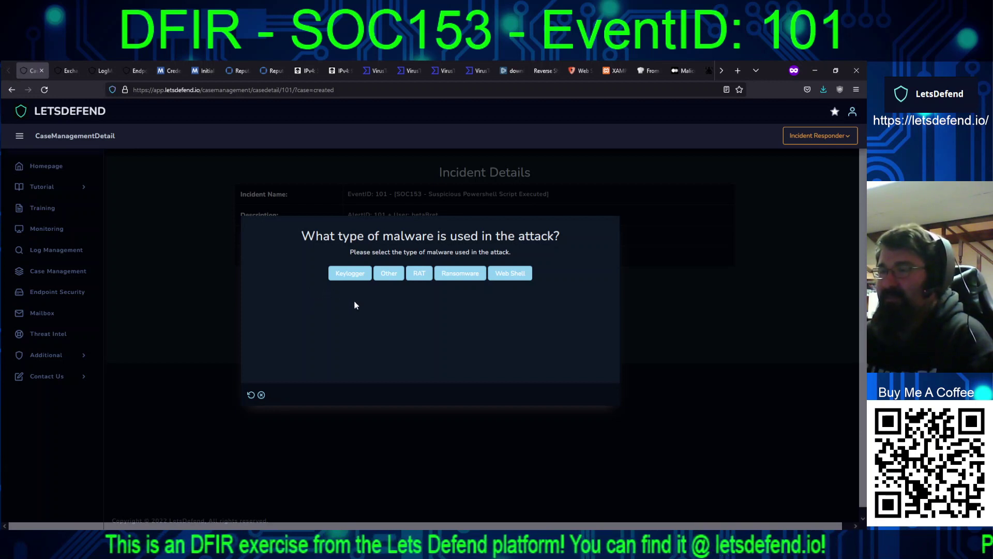
left_click(350, 274)
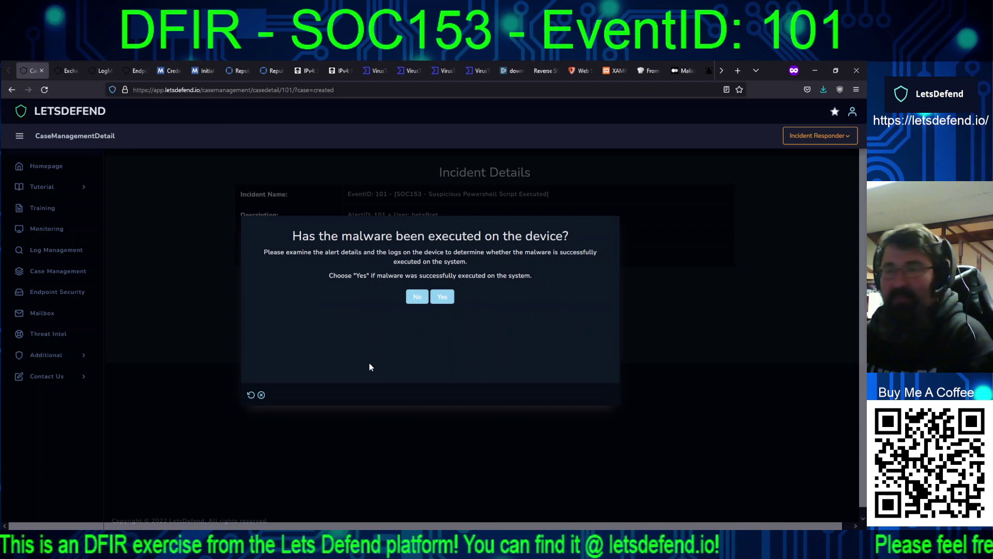
left_click(442, 297)
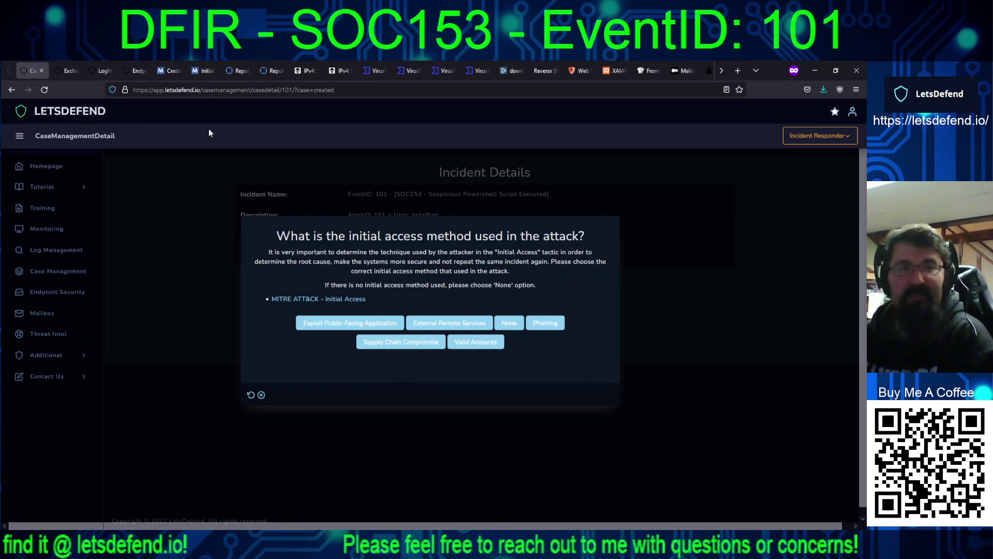
Step: Check the MITRE ATT&CK Initial Access techniques and choose Valid Accounts as the playbook's initial access method
left_click(198, 71)
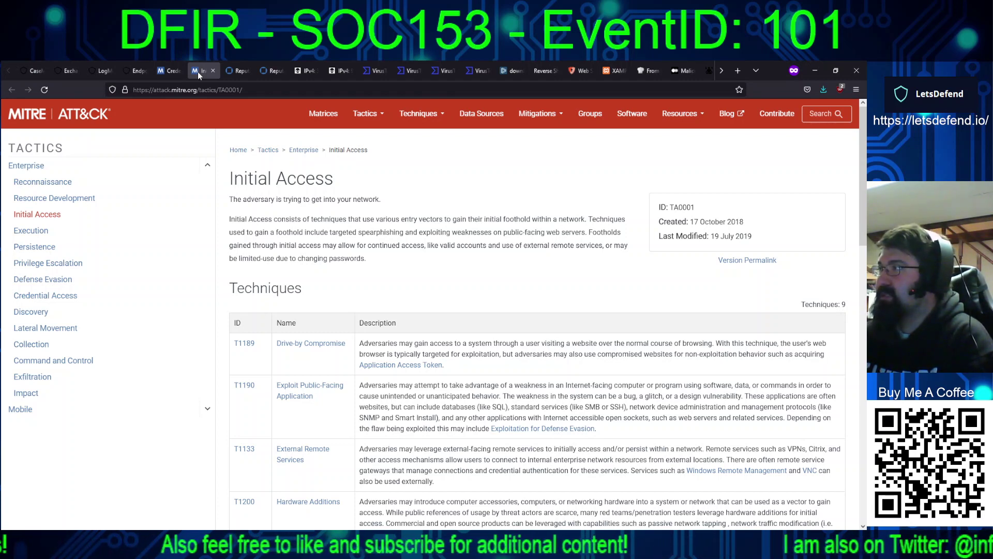
left_click(31, 74)
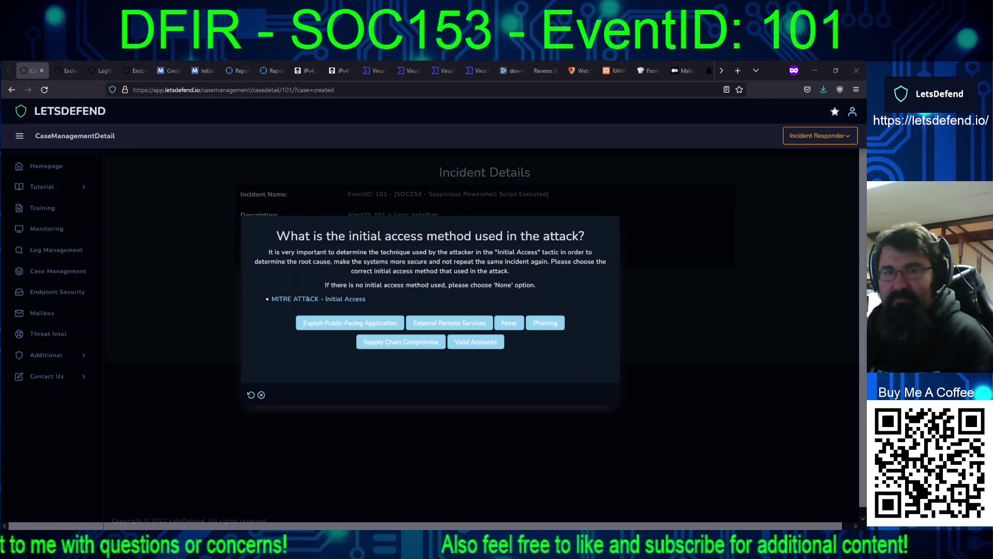
left_click(475, 342)
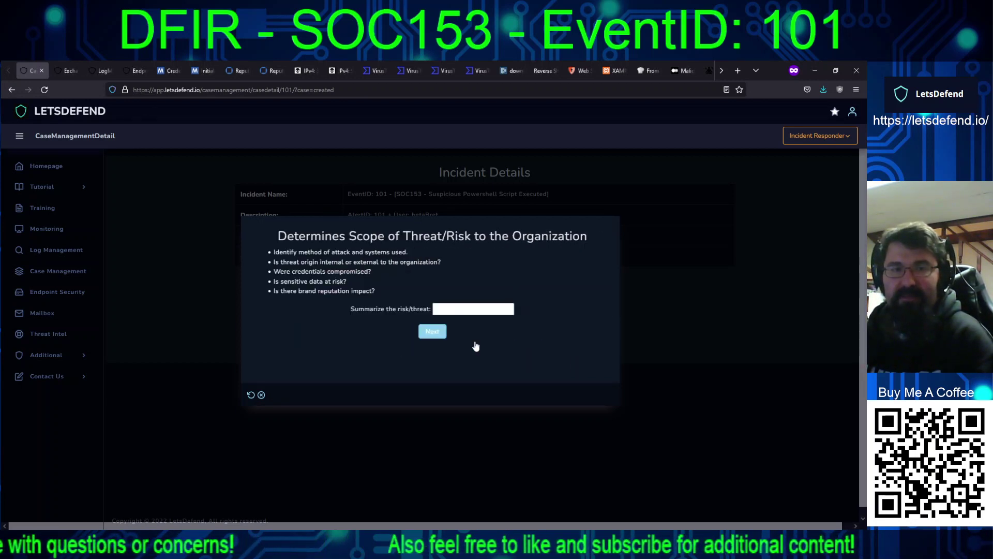
Step: Summarize the risk/threat to the organization as HIGH and submit the scope assessment
left_click(453, 310)
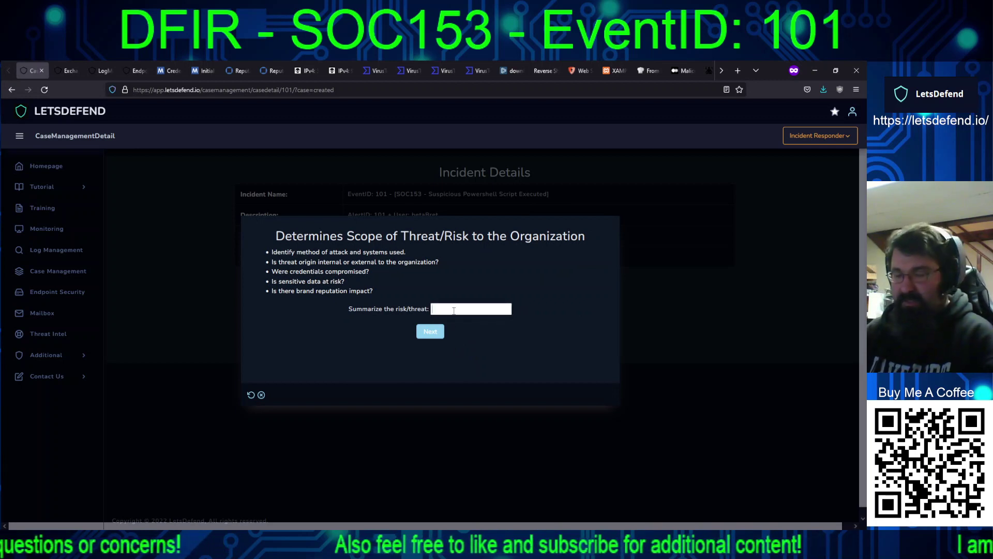
type("HIGH")
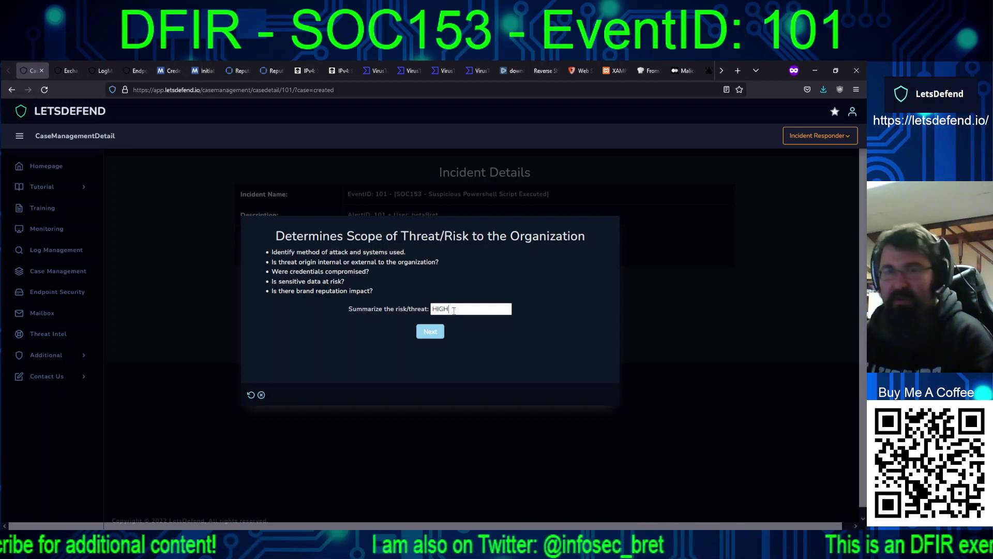
left_click(430, 331)
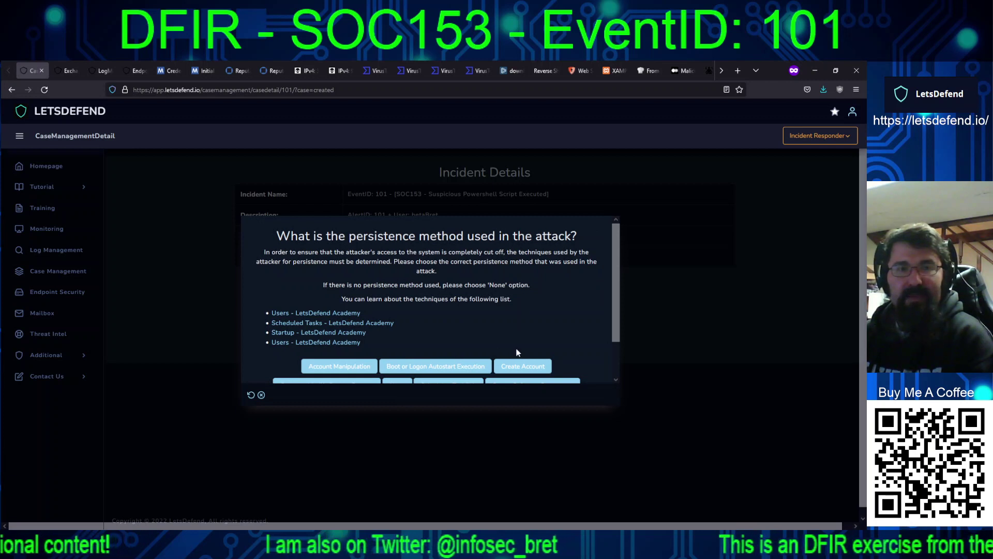
Step: Choose Valid Accounts as the persistence method and answer No to privilege escalation techniques being used
left_click_drag(616, 326, 619, 375)
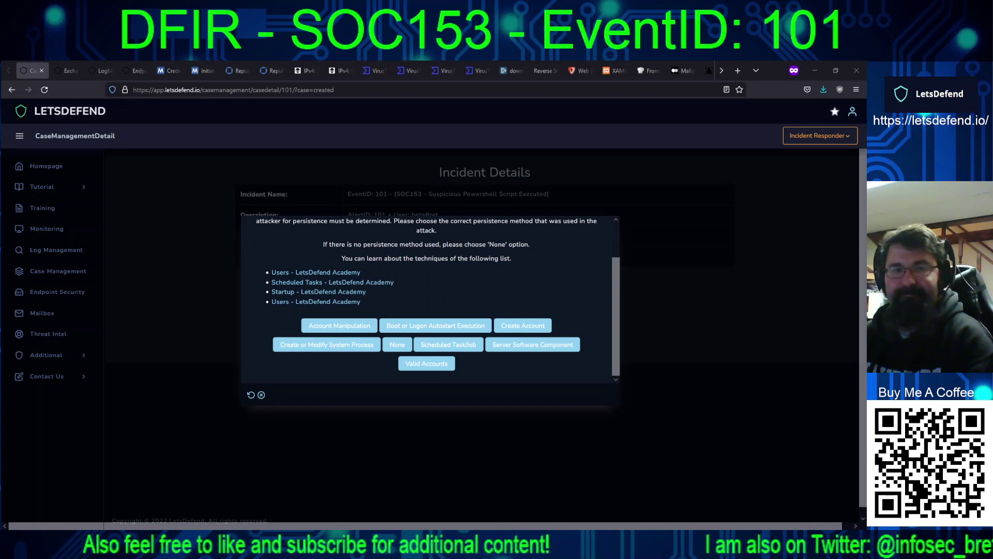
left_click(411, 365)
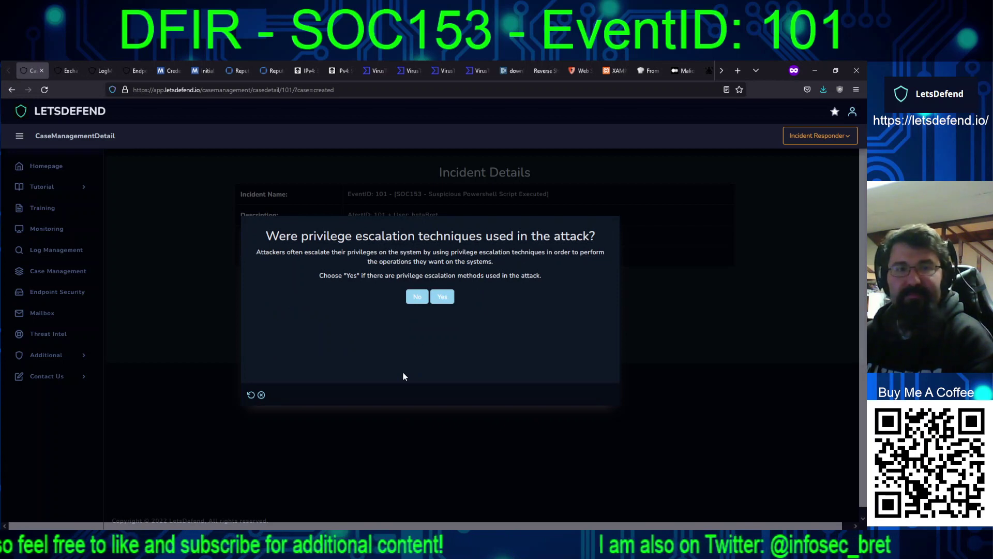
left_click(417, 298)
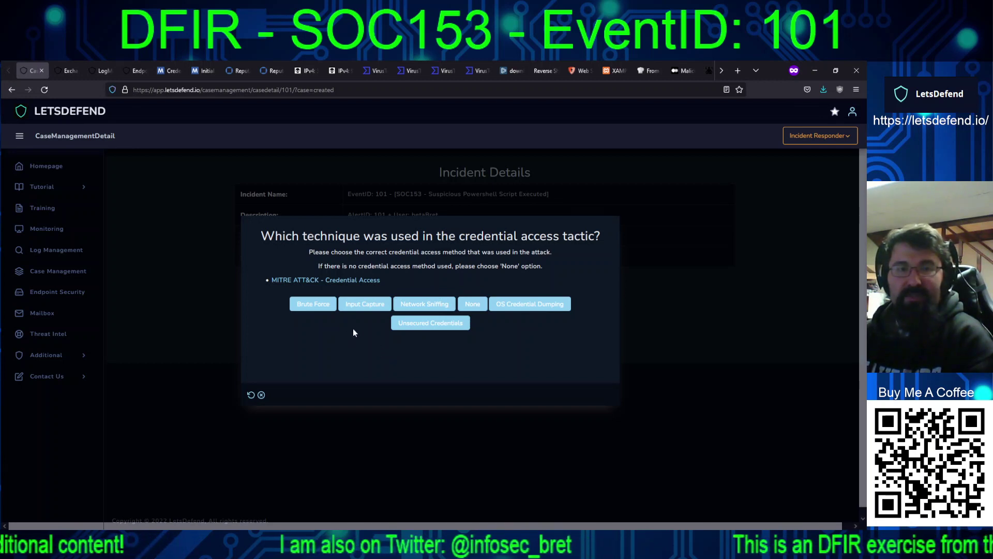
Step: Choose Brute Force as the credential access technique and answer Yes to device isolation, completing the containment task
left_click(314, 306)
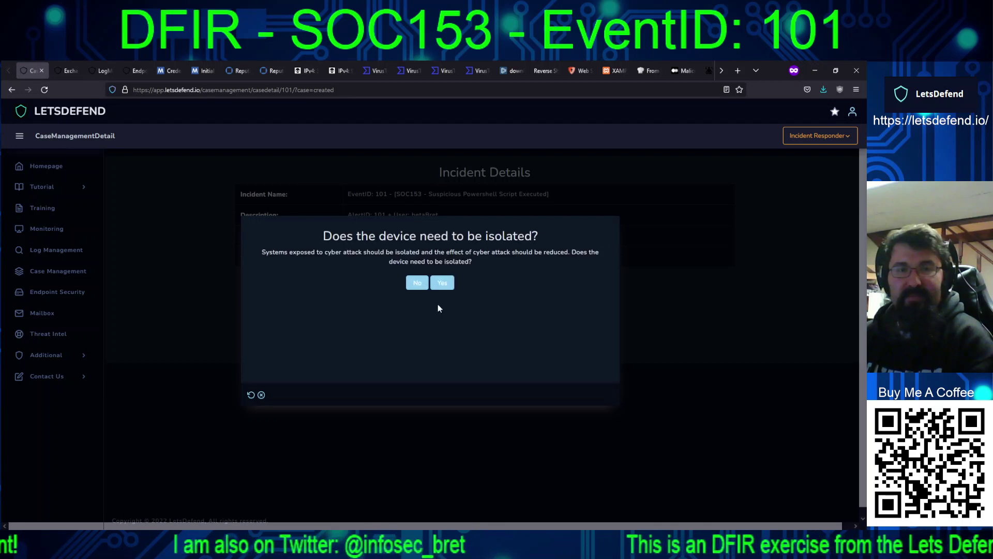
left_click(442, 282)
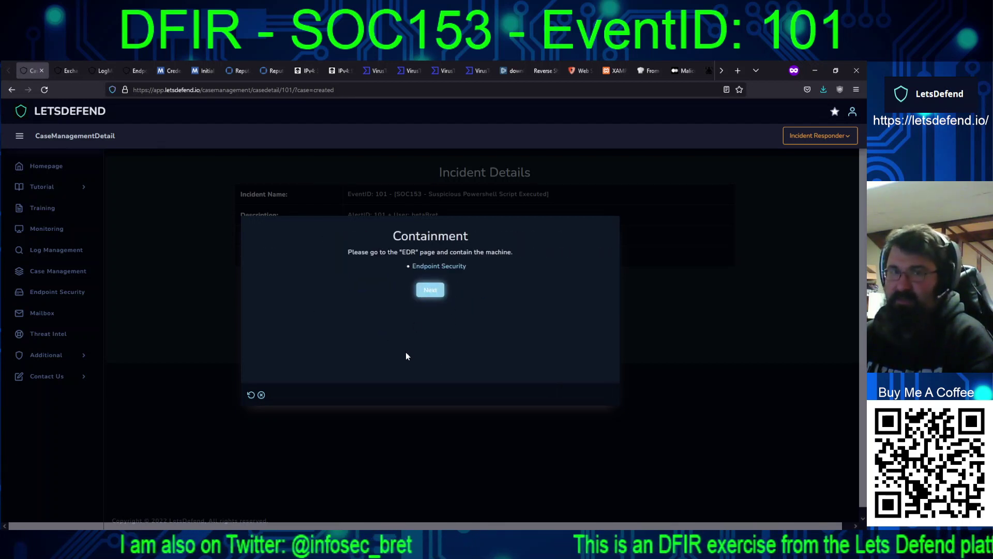
left_click(430, 289)
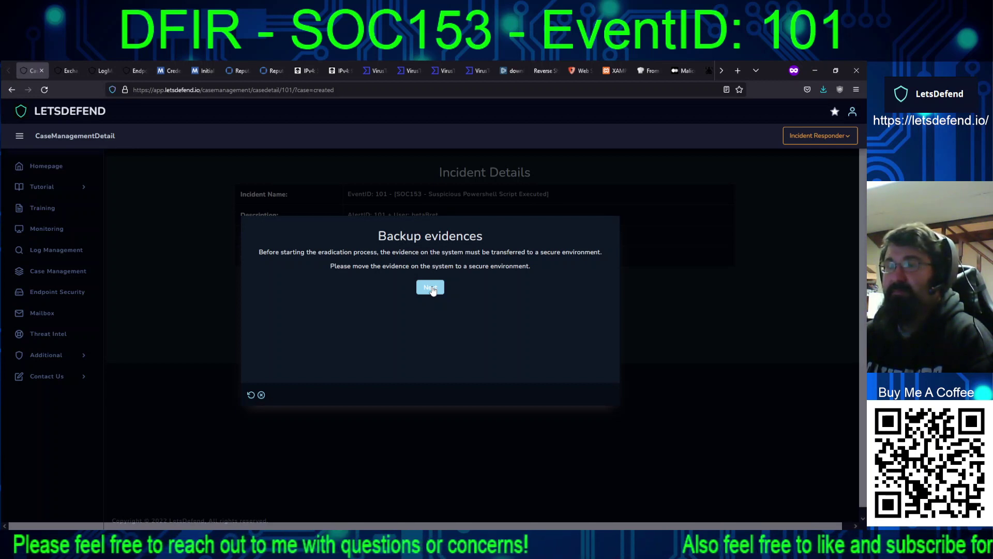
Step: Advance the playbook through the Backup evidences, Eradication, Recovery and Lesson Learned tasks to the artifact form
left_click(432, 289)
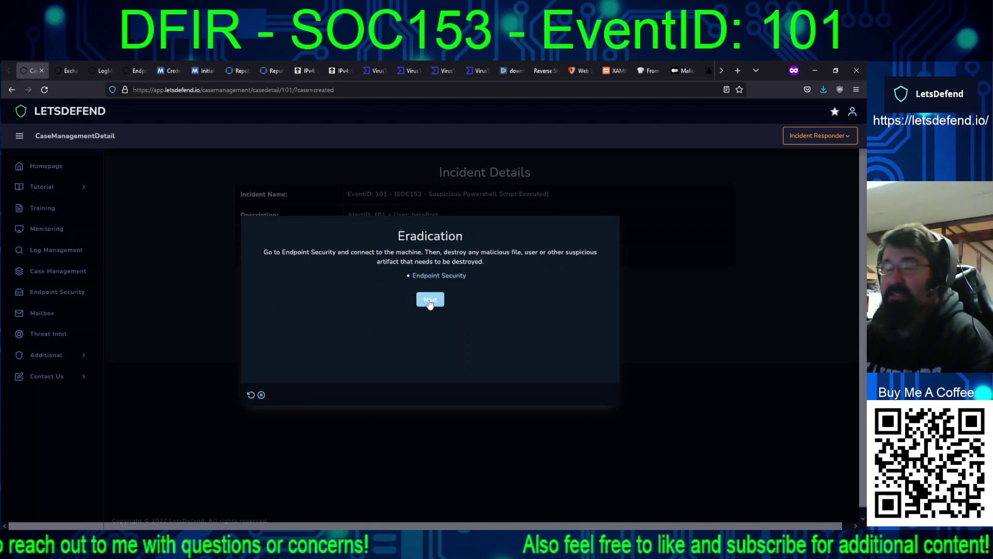
left_click(429, 301)
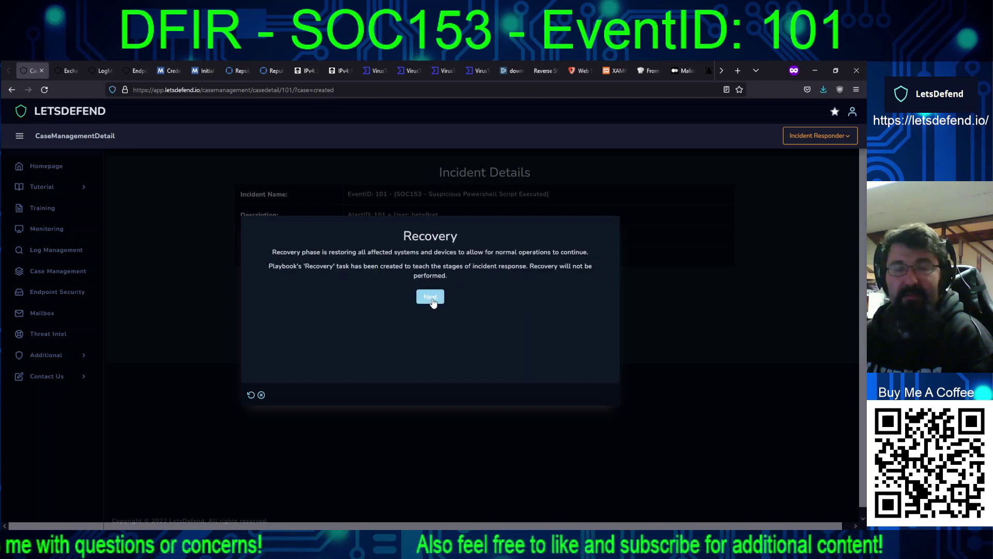
left_click(430, 300)
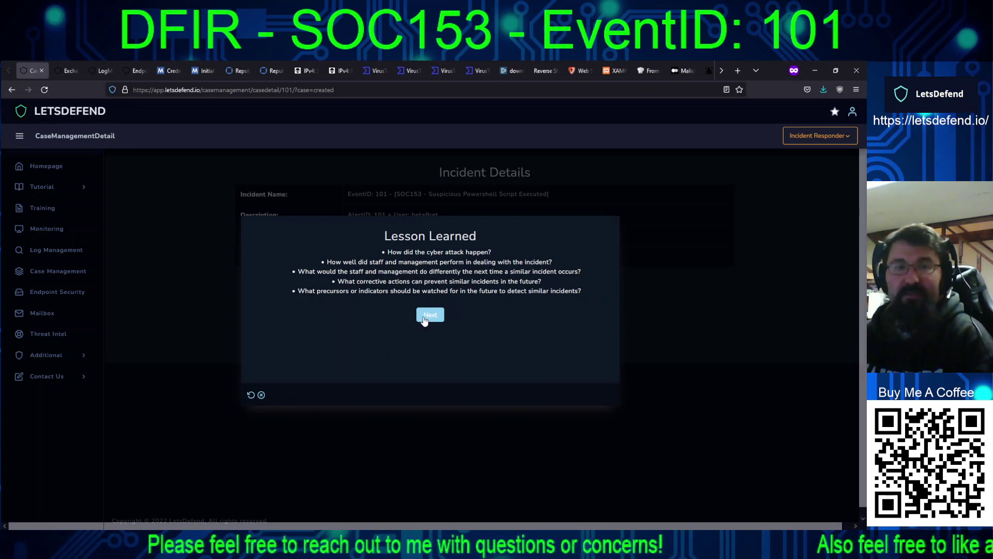
left_click(425, 317)
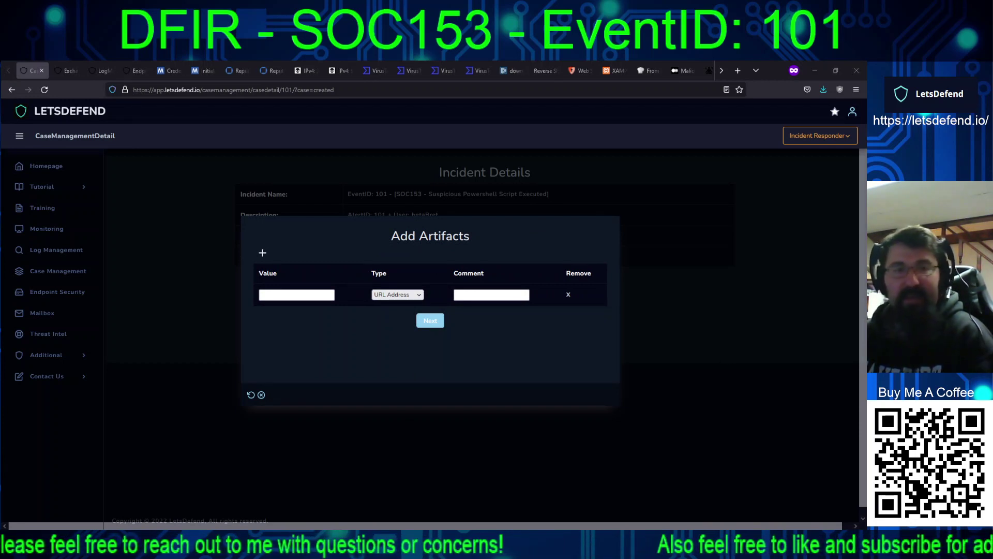
Step: Record 3.16.42.241 as an IP Address artifact commented "RDP Attacker" and add a second artifact row of type IP Address
left_click(296, 294)
type("3.16.42.241")
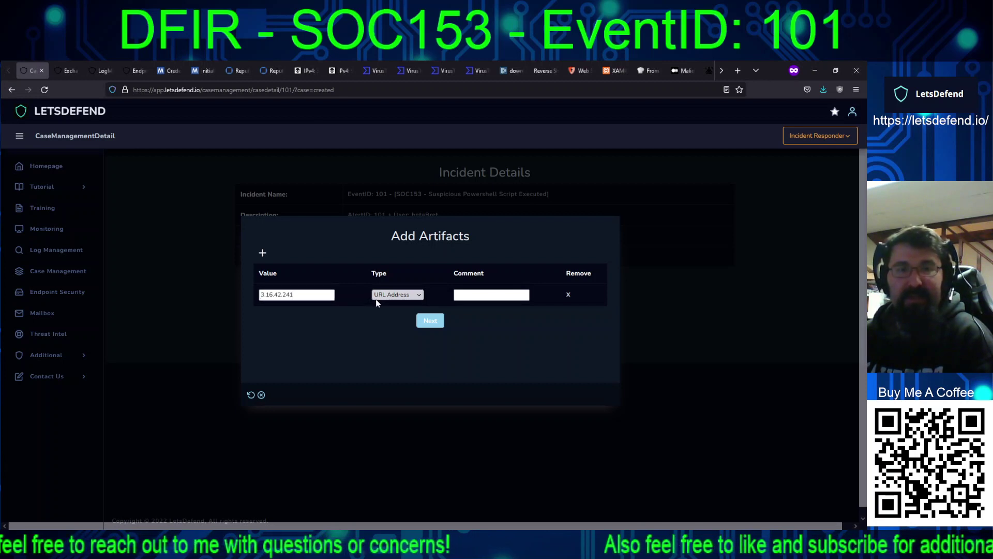
left_click(389, 343)
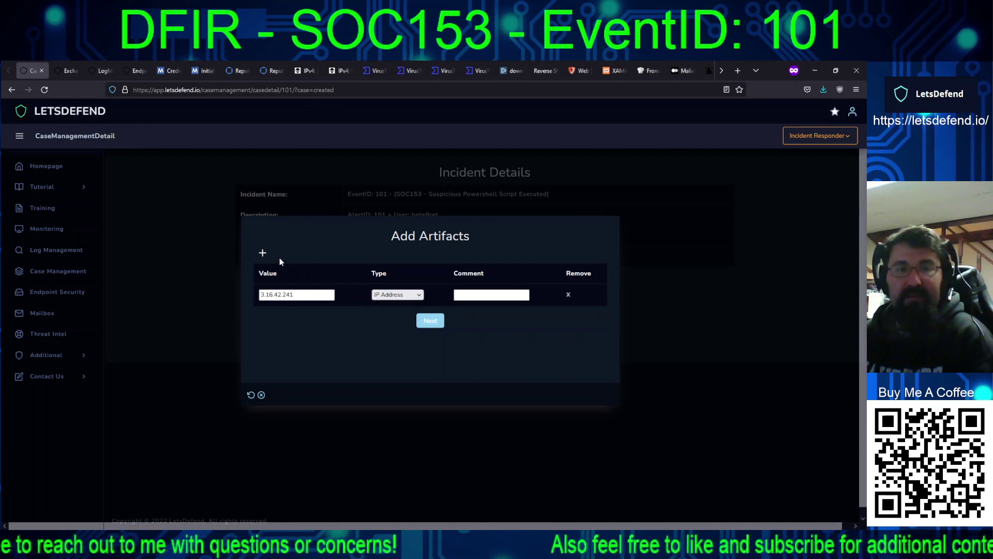
left_click(262, 253)
left_click(394, 317)
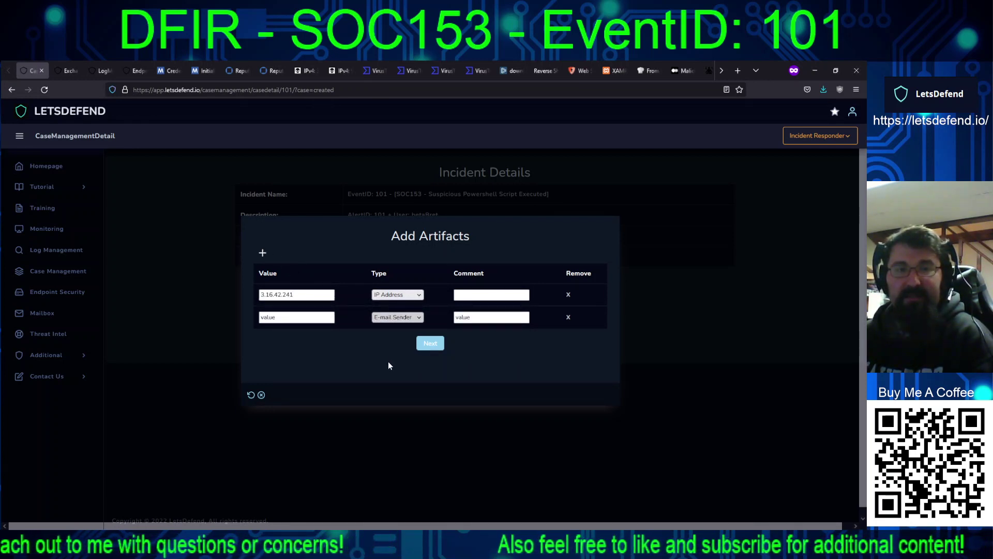
left_click(388, 361)
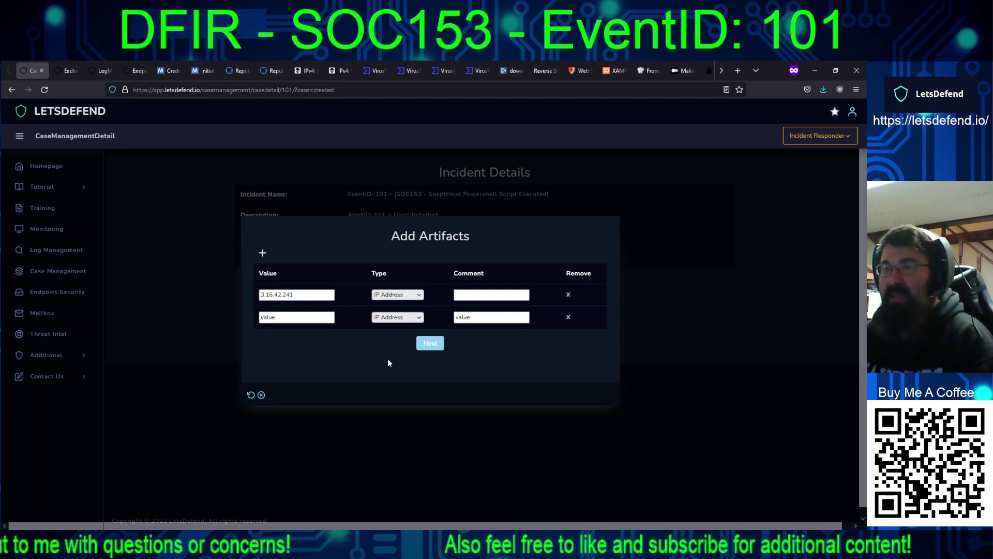
left_click(465, 295)
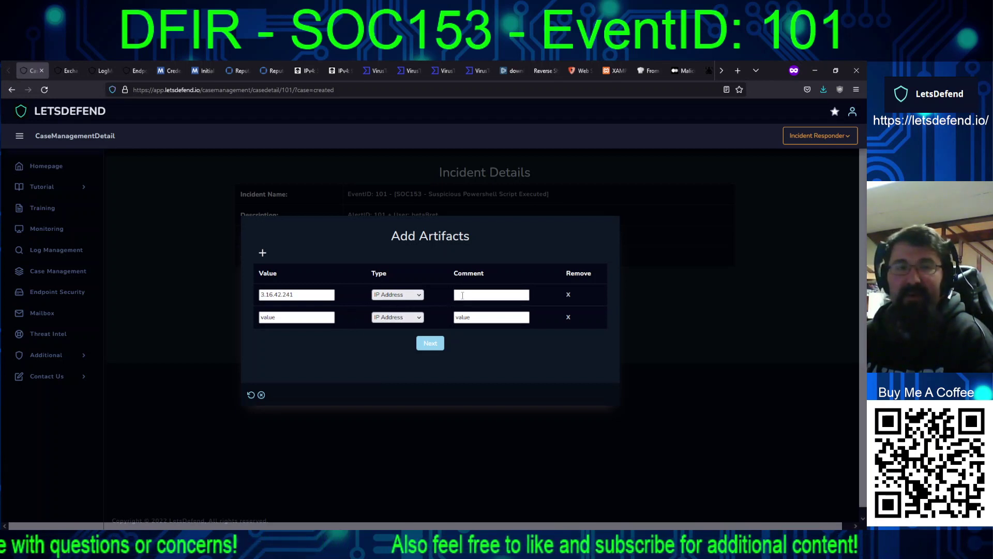
type("RDP Attacker")
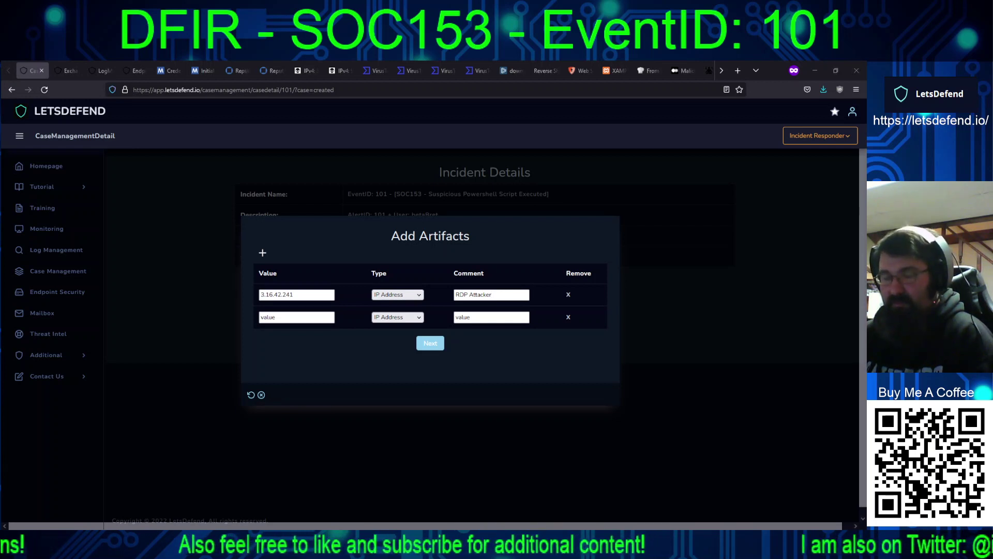
Step: Fill the second IP Address artifact with the value 3.16.42.144 and the comment "NC Destination"
left_click(298, 317)
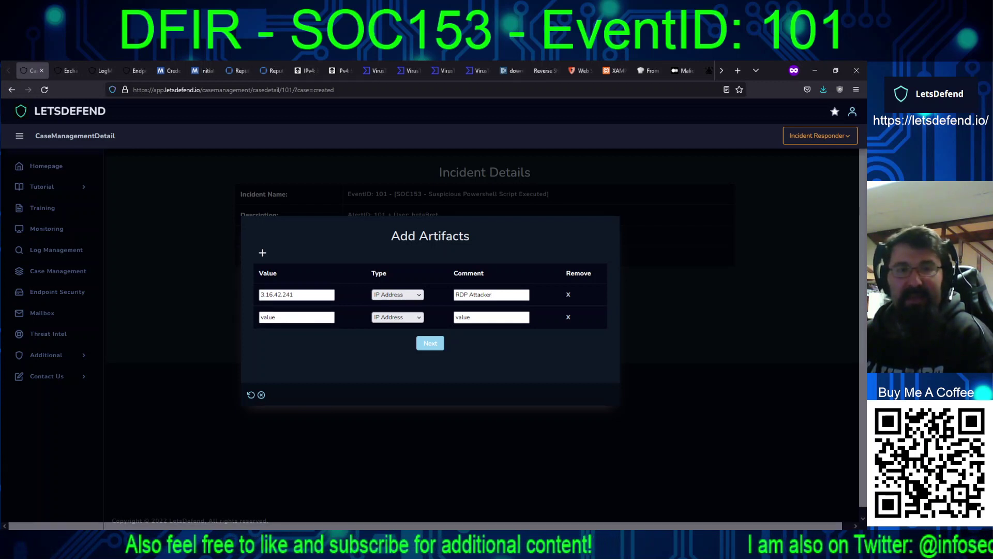
type("3.16.42.144")
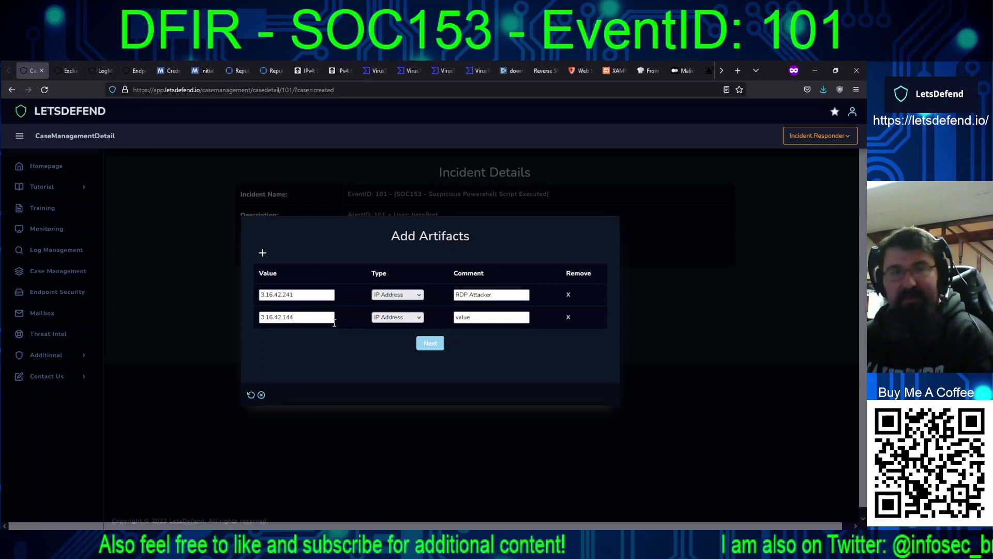
double_click(472, 317)
type("NC DB")
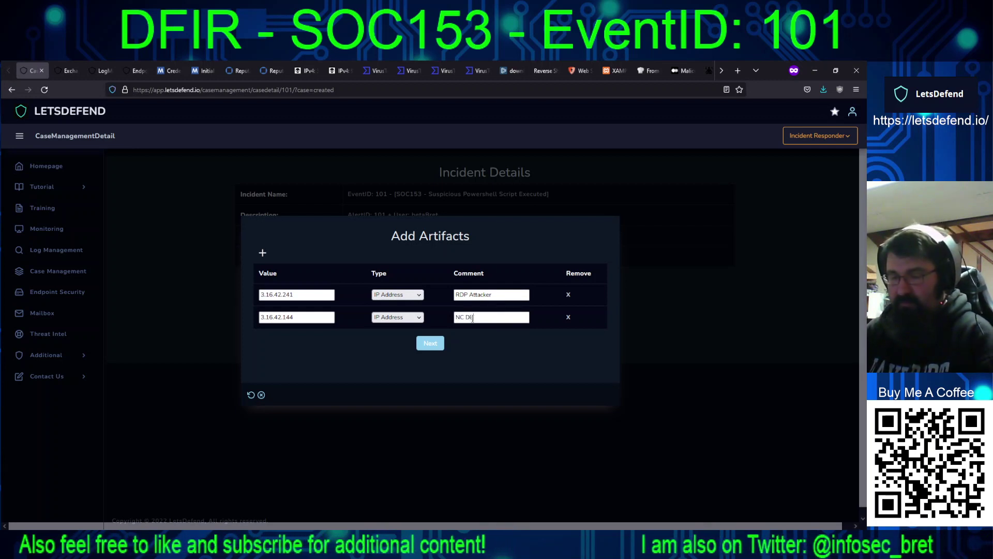
key("BackSpace")
key("BackSpace")
type("estination")
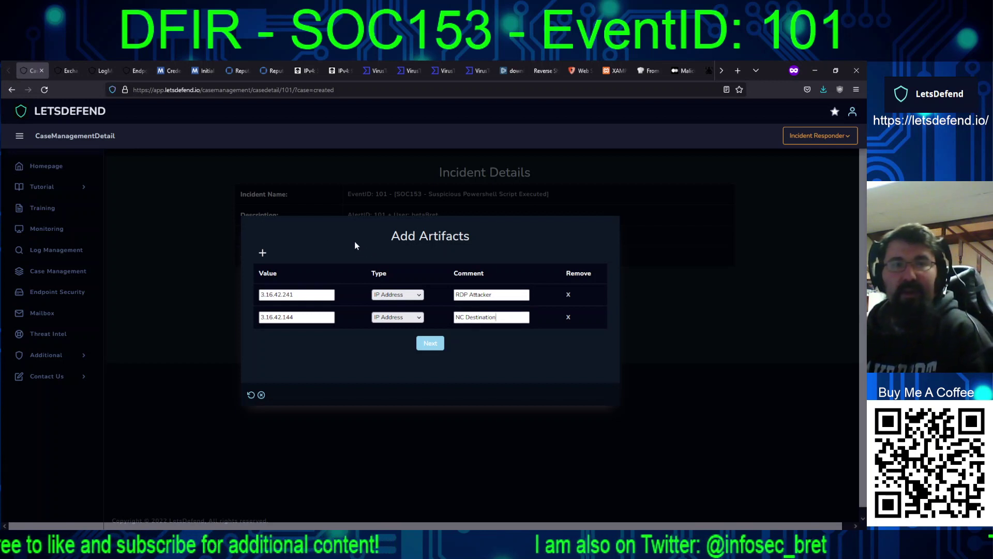
Step: Add three more artifact rows and set the type of each to MD5 Hash
left_click(263, 253)
left_click(263, 253)
left_click(263, 253)
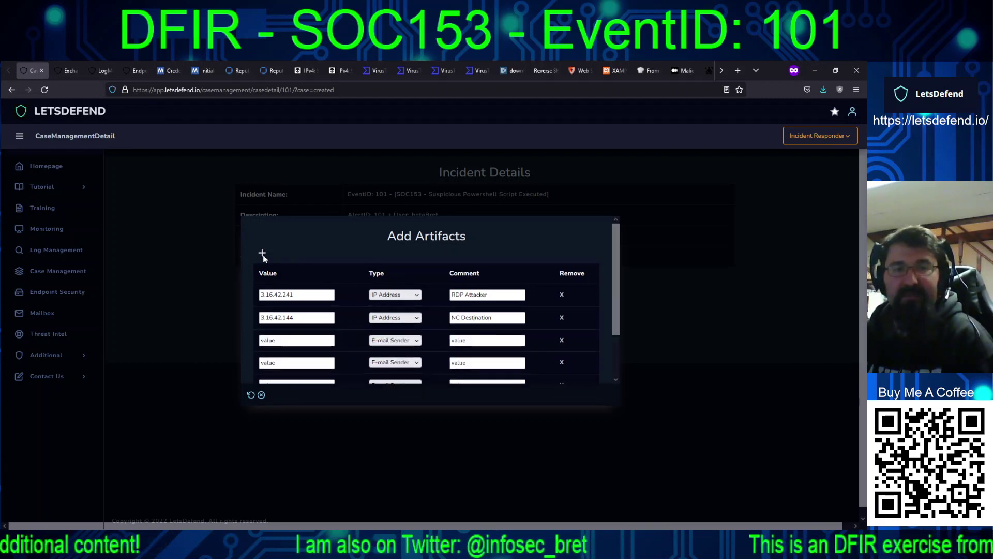
left_click(378, 345)
left_click(381, 395)
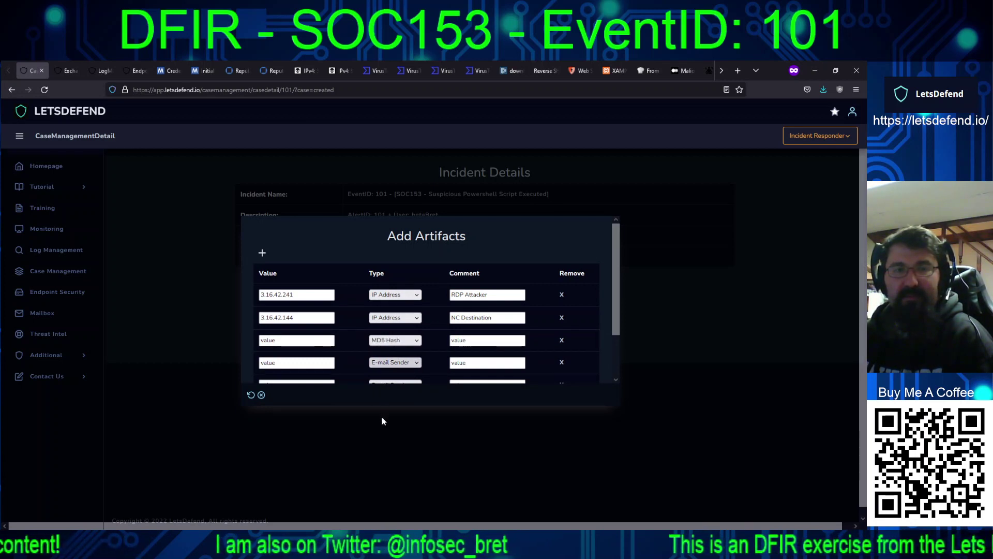
left_click(394, 362)
left_click(382, 393)
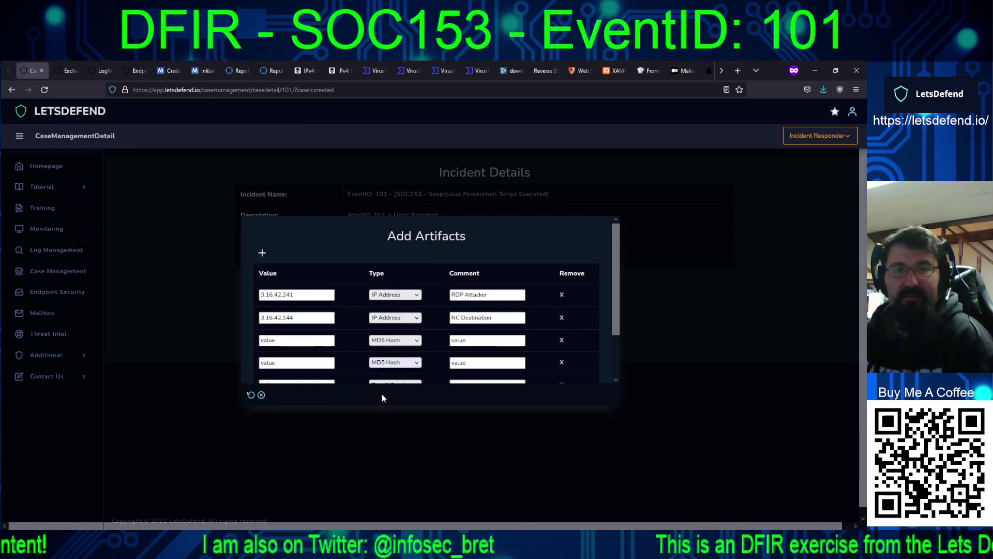
left_click(383, 439)
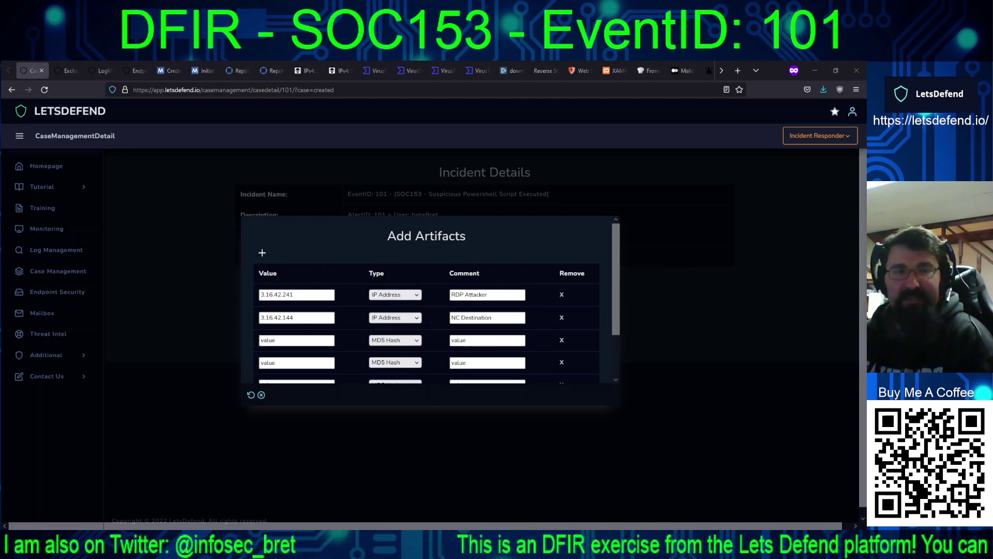
Step: Fill the first two MD5 Hash rows with the copied hashes ending in 45f311e and 194992
key("ctrl+v")
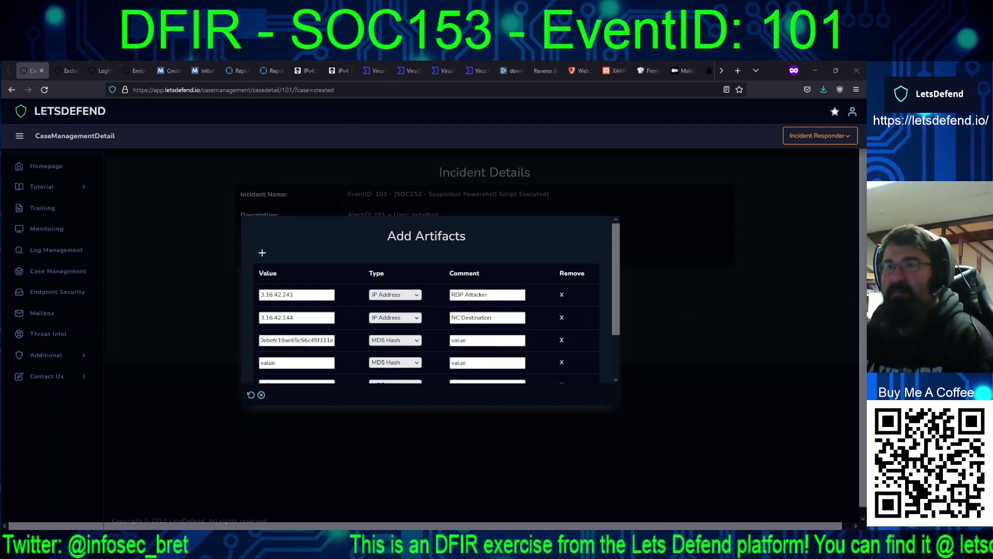
left_click(334, 363)
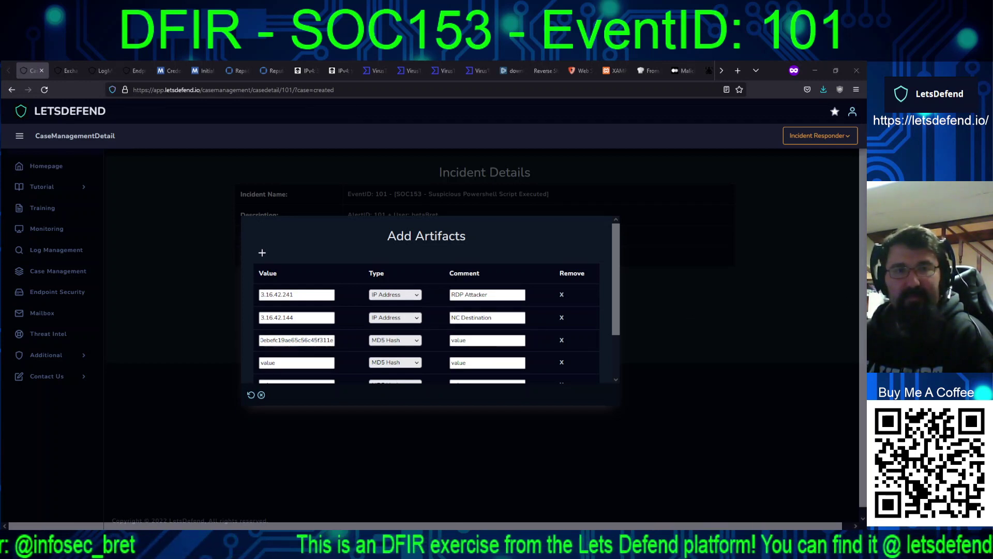
type("application.bin")
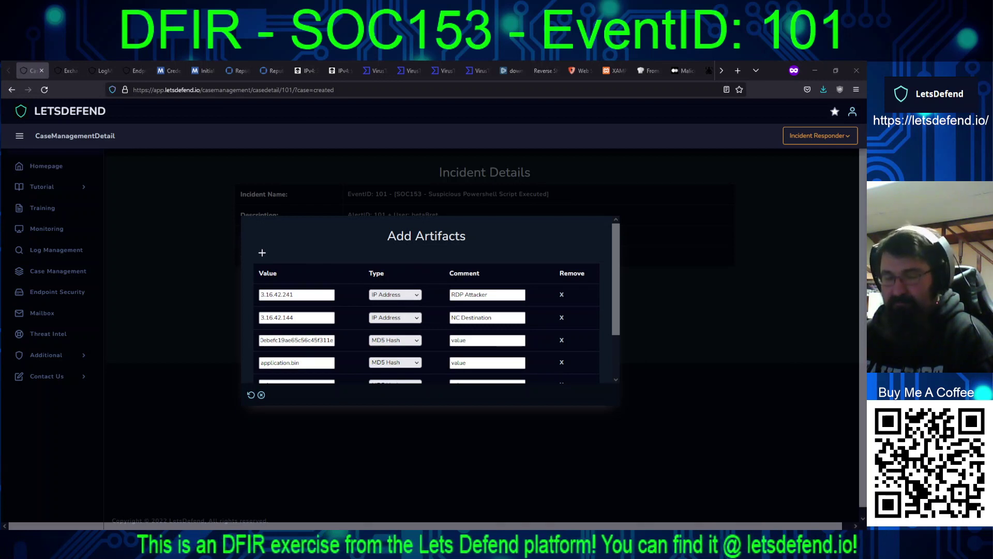
key("ctrl+a")
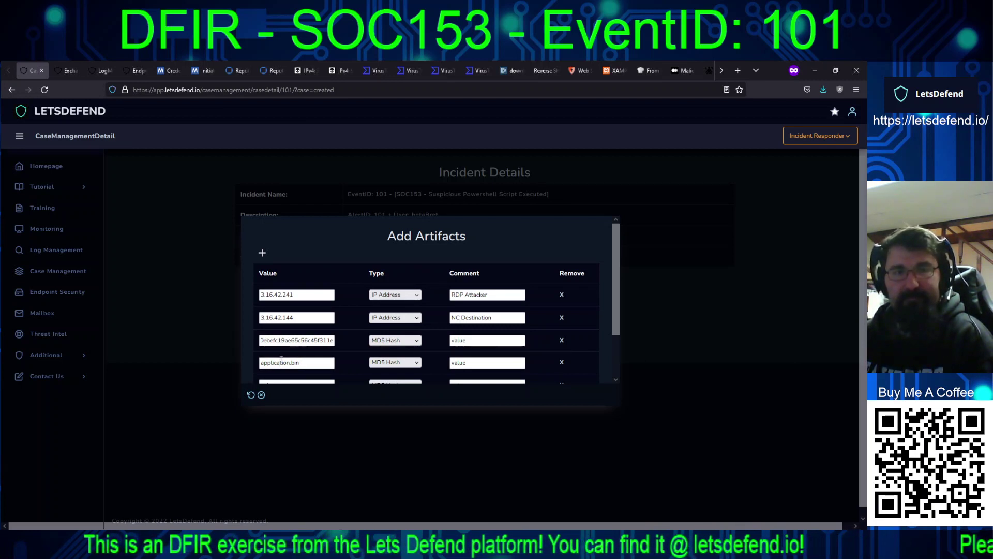
key("ctrl+v")
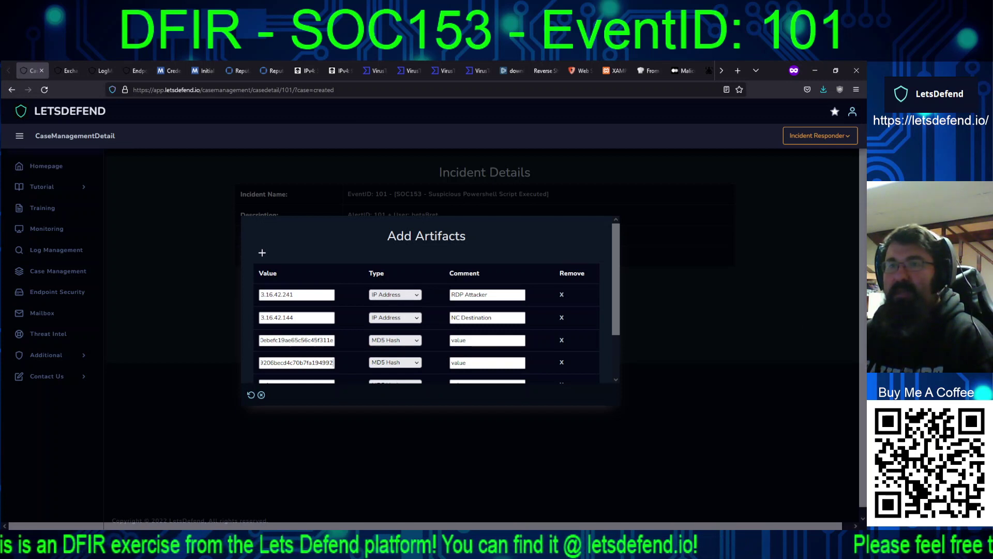
Step: Comment the first MD5 hash artifact as "endpoint.ps1" and the second as "Base64 Decode"
left_click(484, 340)
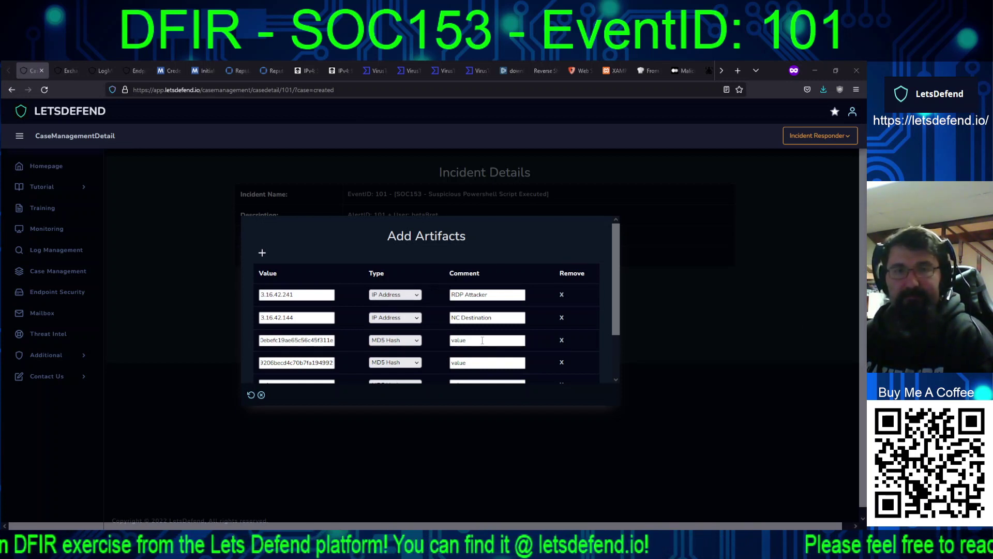
key("ctrl+a")
type("endpoint.ps1")
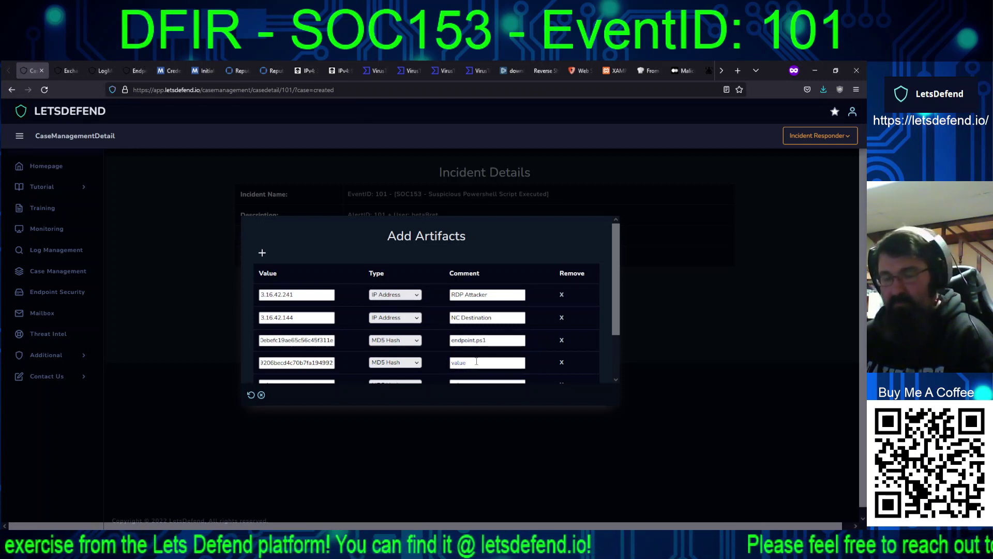
left_click(477, 361)
type("Base564")
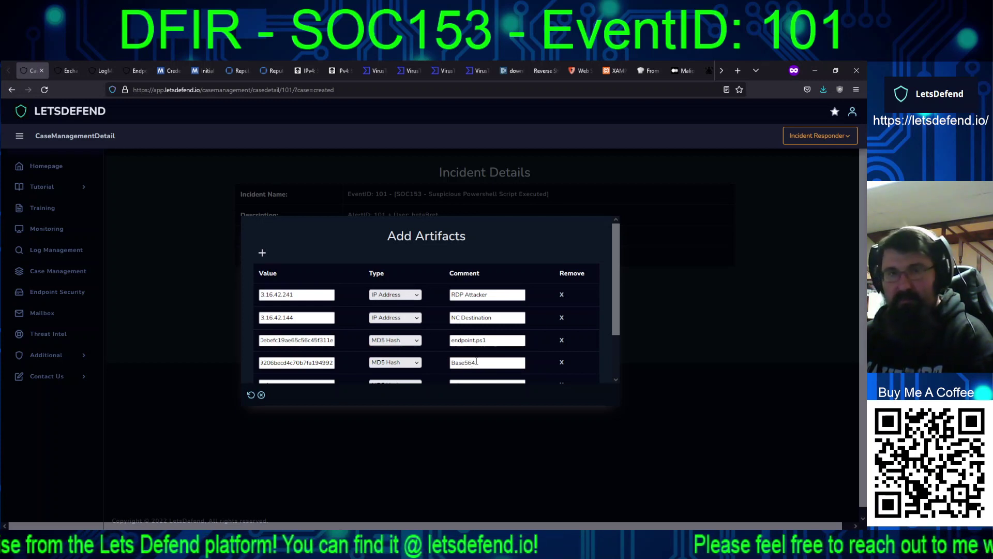
key("BackSpace")
key("BackSpace")
key("BackSpace")
type("64")
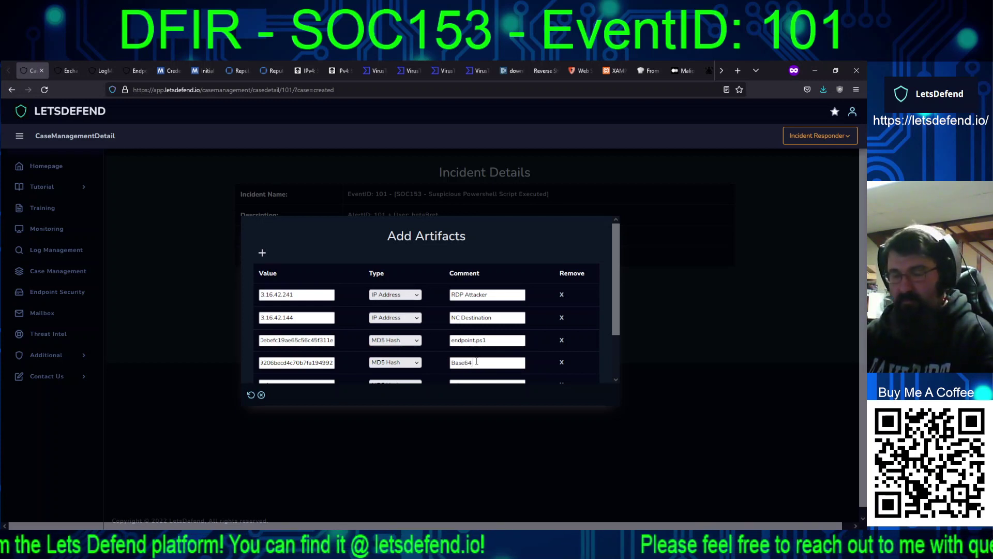
type(" Decode")
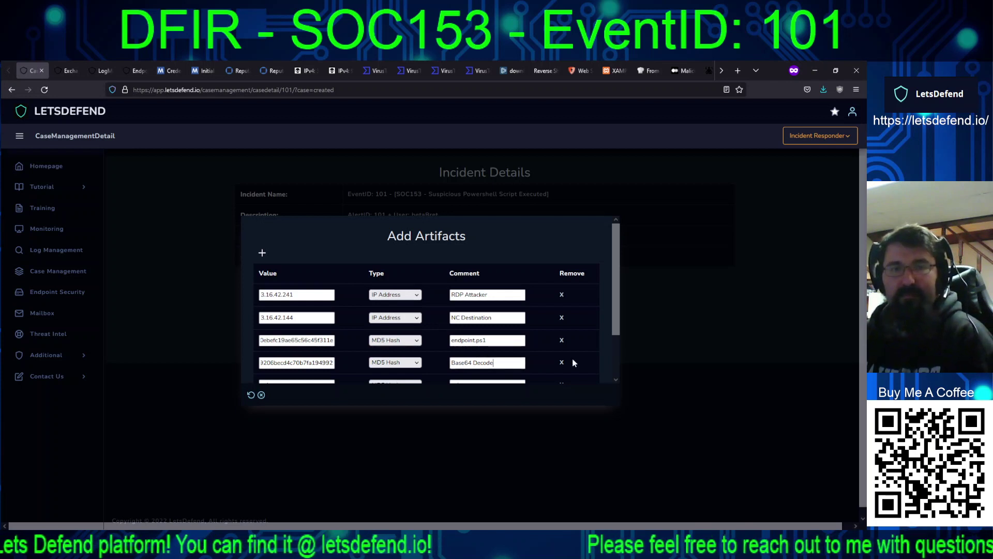
Step: Enter the copied hash ending in 032835 as the last MD5 artifact, comment it "CobaltStrike" and submit the artifacts
scroll(609, 354, "down", 2)
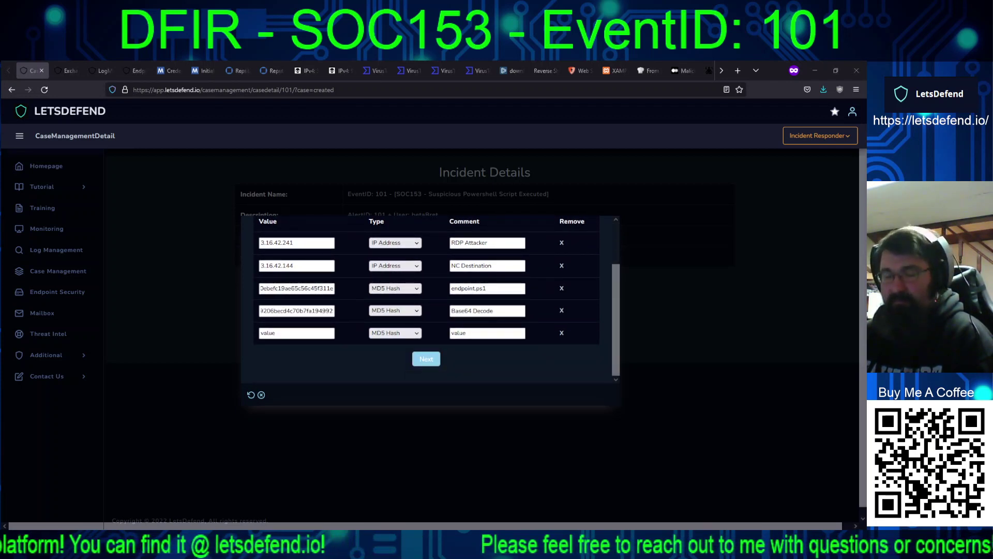
left_click(320, 332)
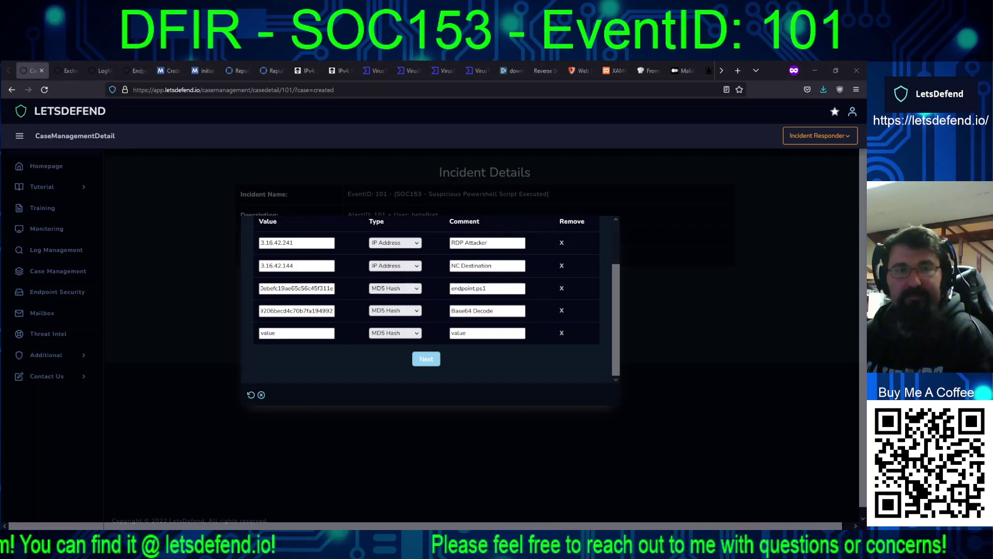
key("ctrl+v")
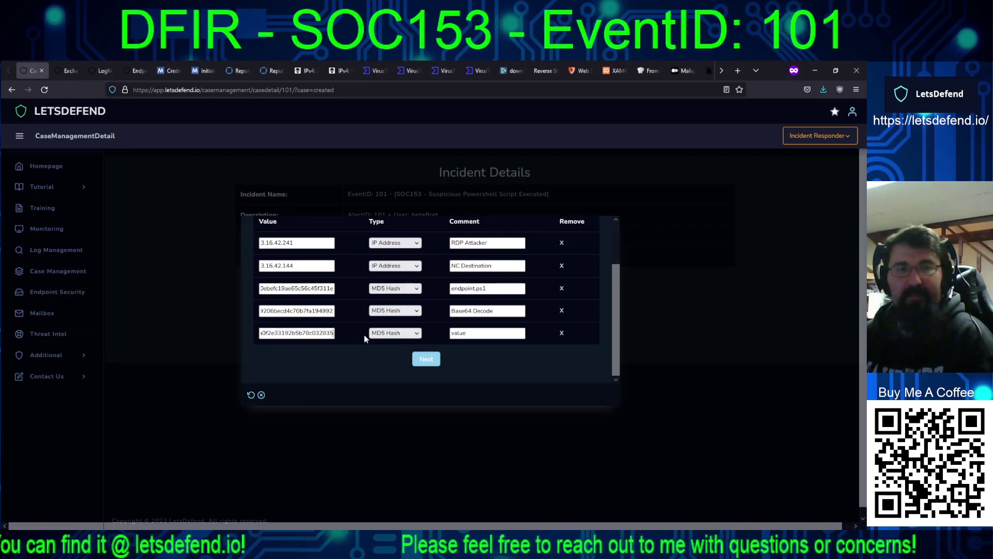
left_click(486, 334)
type("Cobalt")
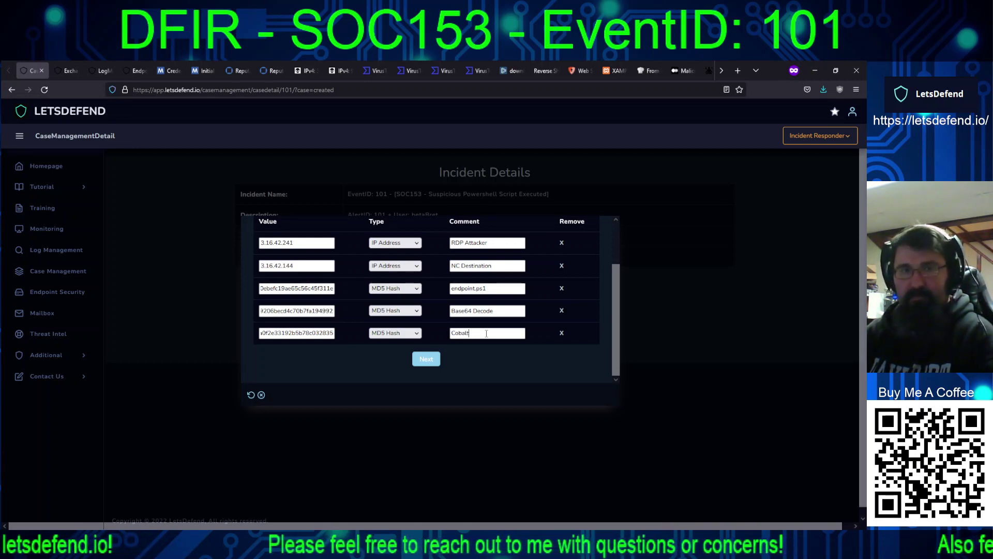
type("Strike")
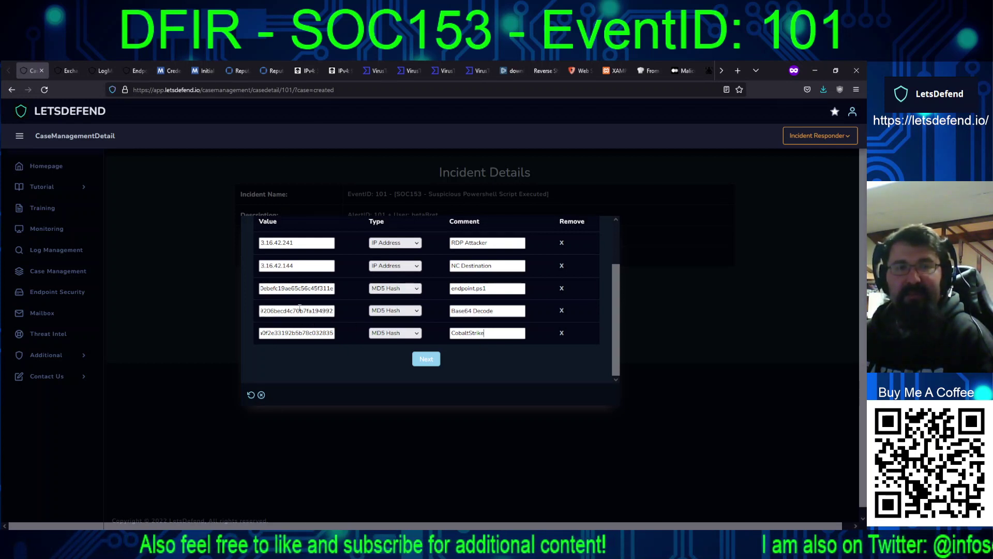
left_click(416, 360)
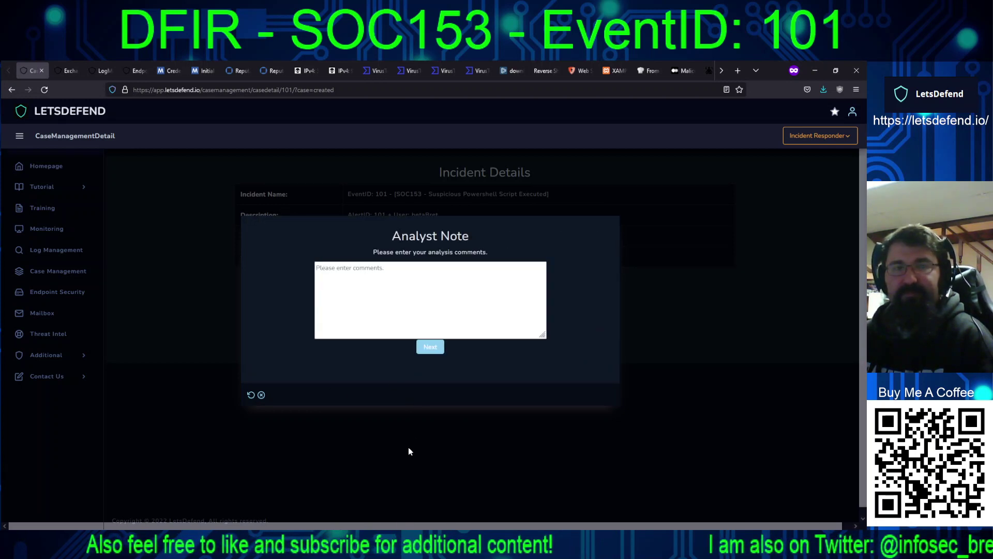
Step: Begin the analyst note with "Bruteforce of Admin account allowed RDP access from 3.16.42.241"
left_click(403, 308)
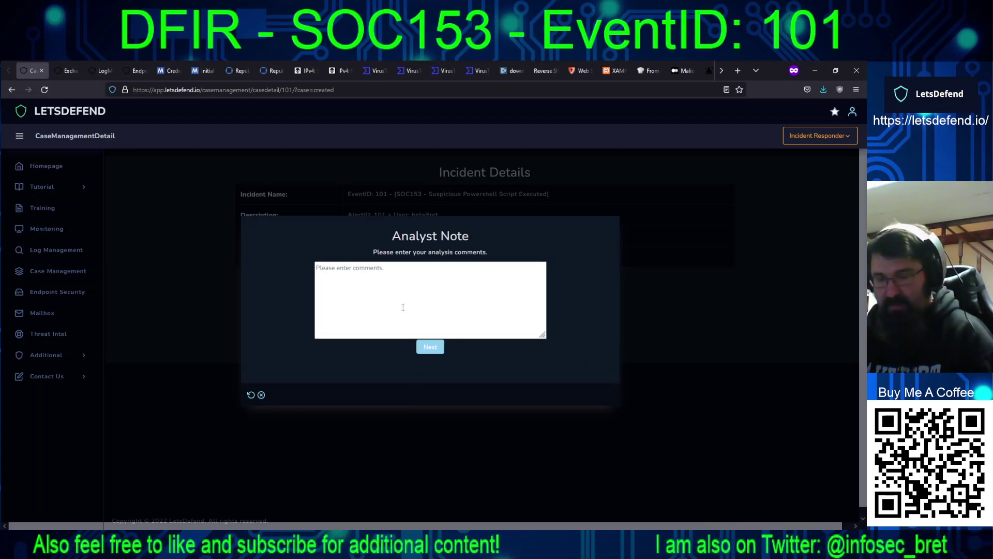
type("Brute")
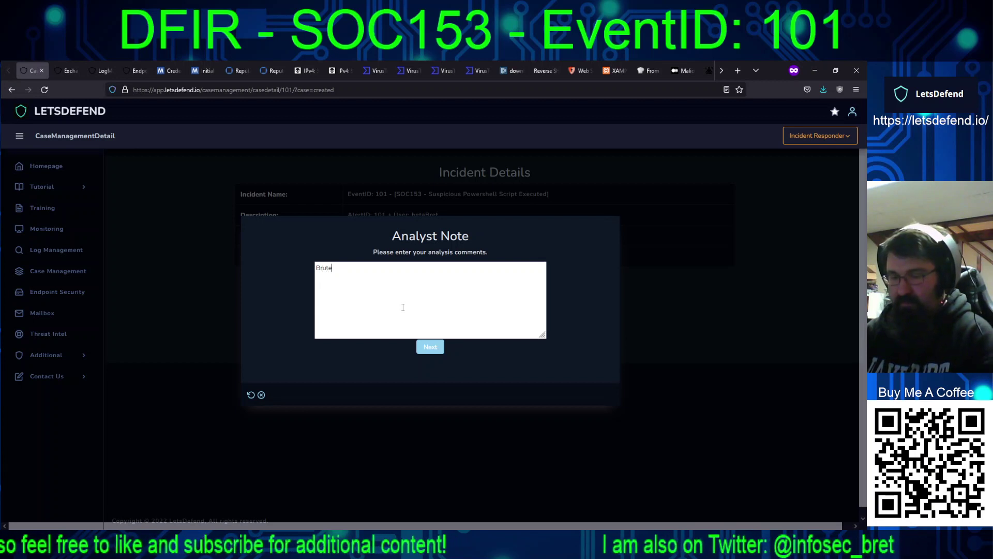
type("force of ")
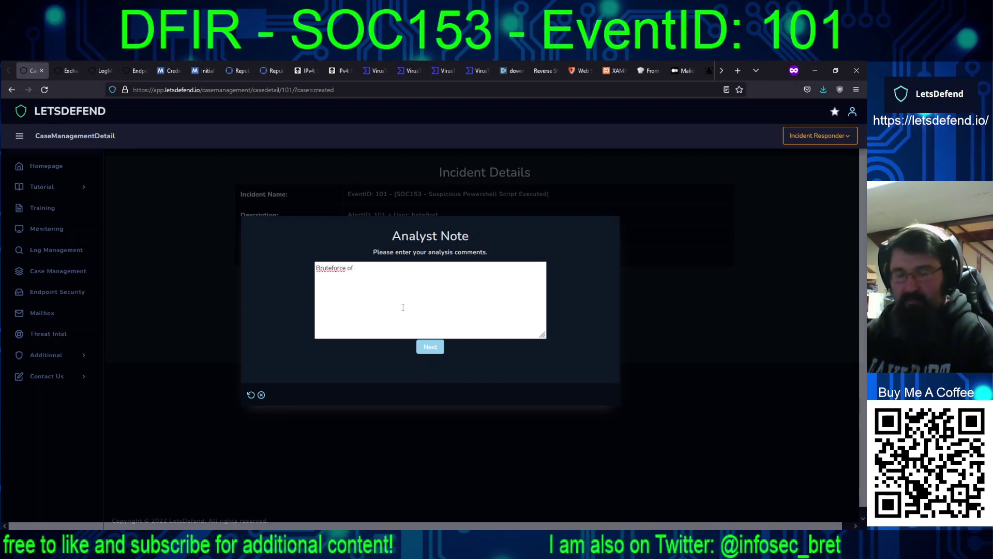
type("Admin account")
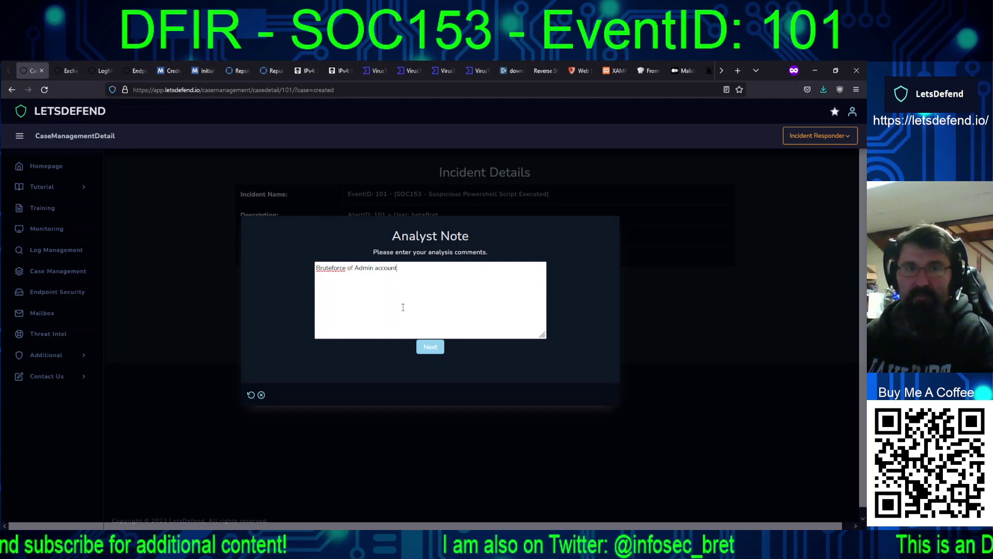
type(" a")
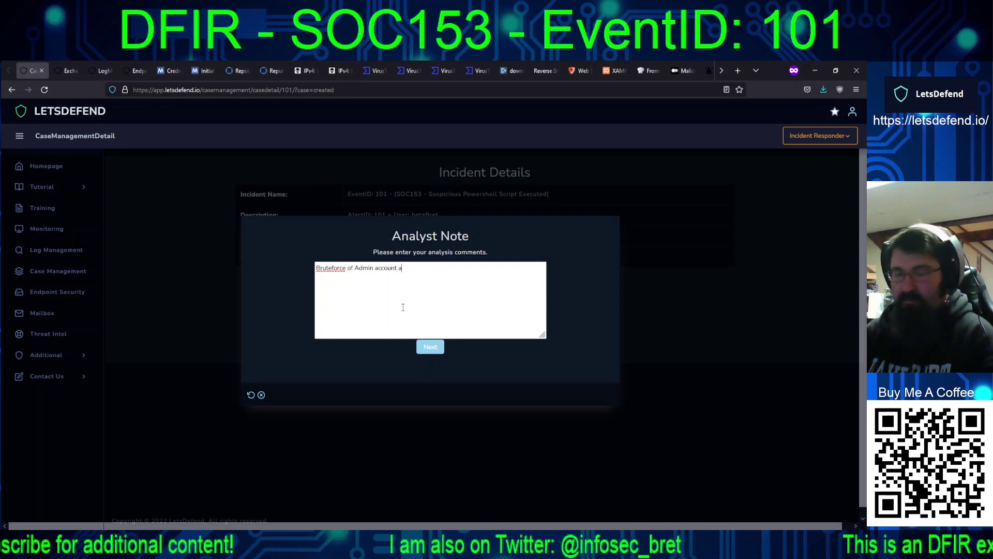
type("llowed R")
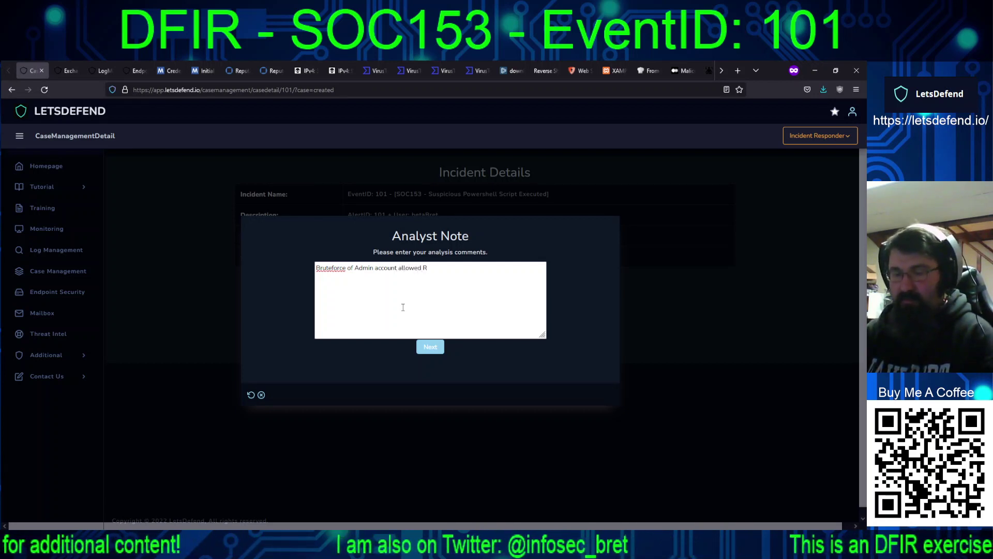
type("DP access from")
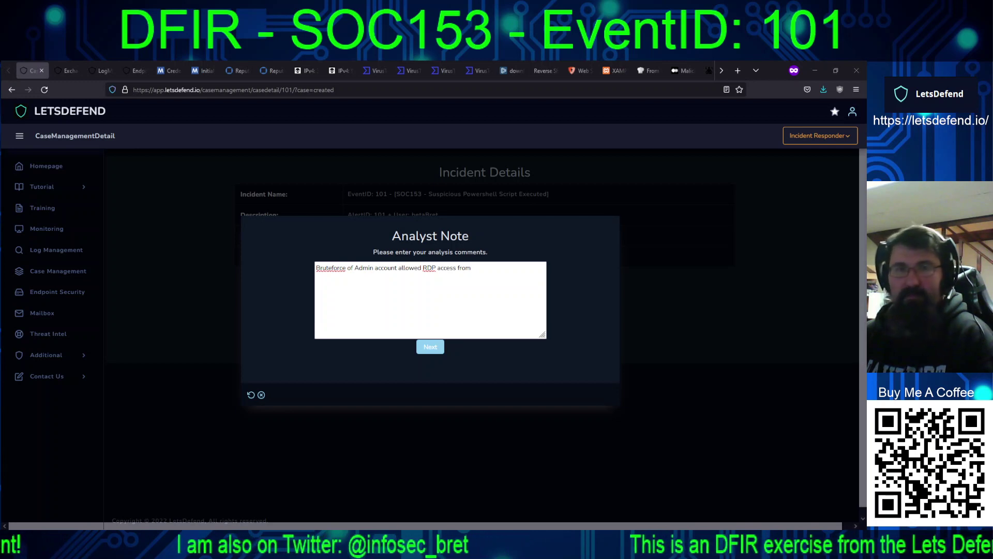
left_click(527, 318)
type("3.16.42.241")
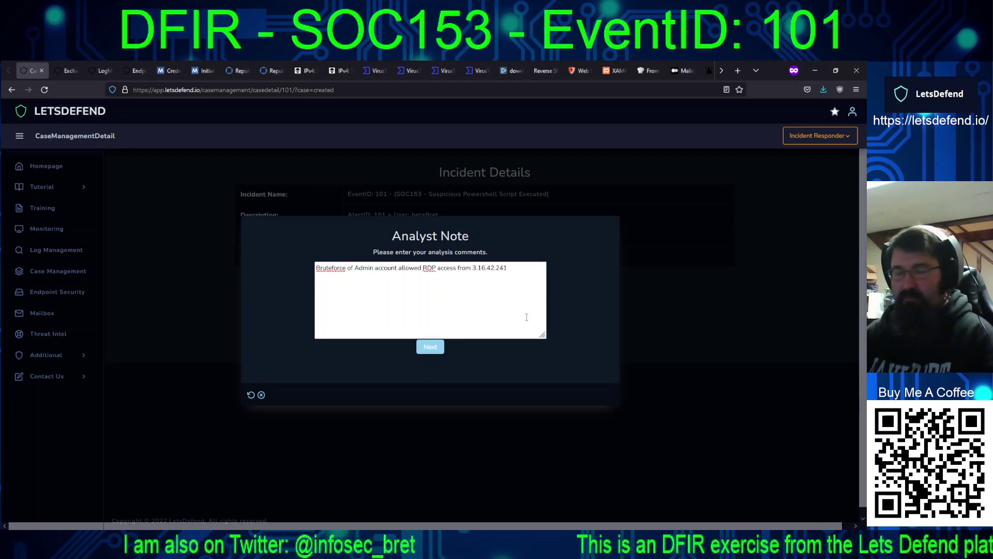
Step: Continue the analyst note with "to then do data gathering, recon, exfil data and deploy CobaltStrike"
type("to then ")
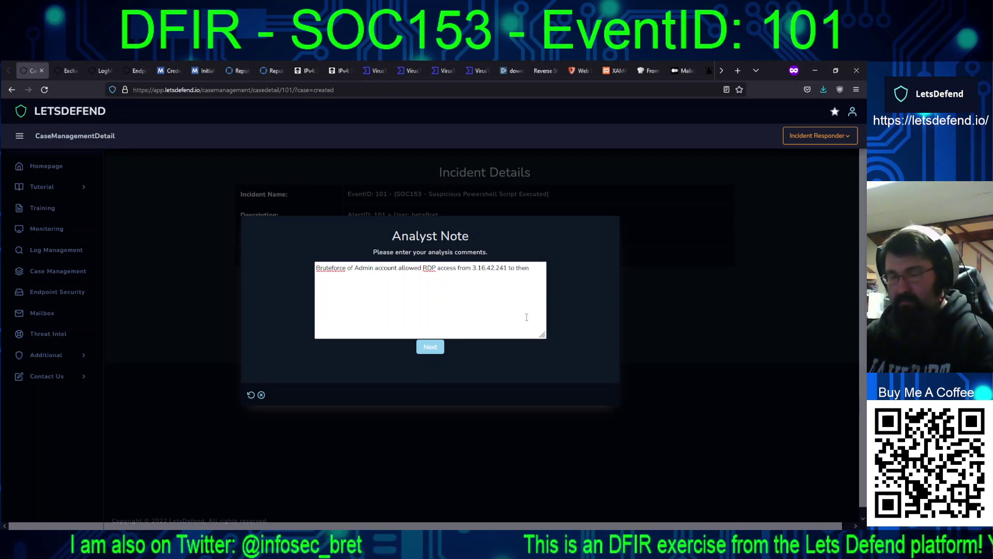
type("do ")
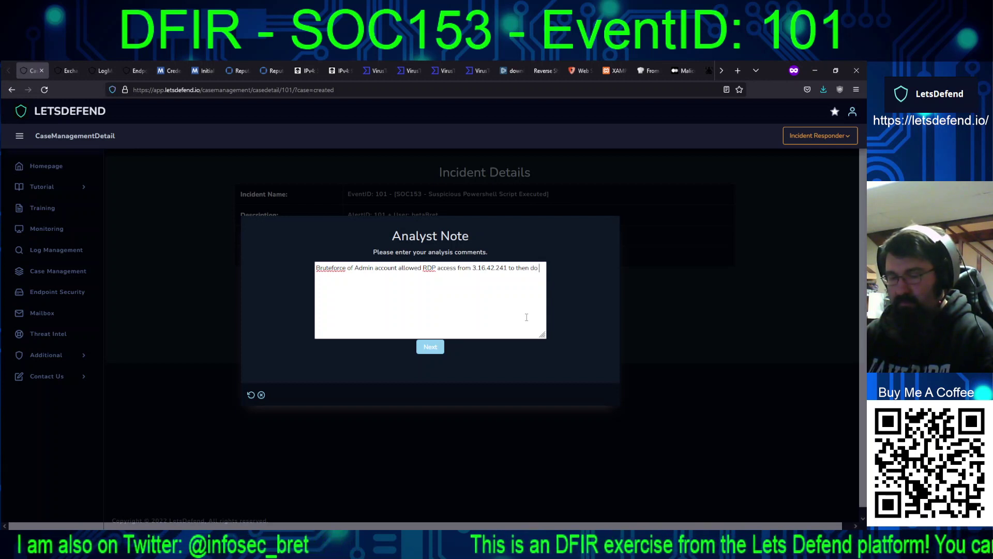
type("data gather")
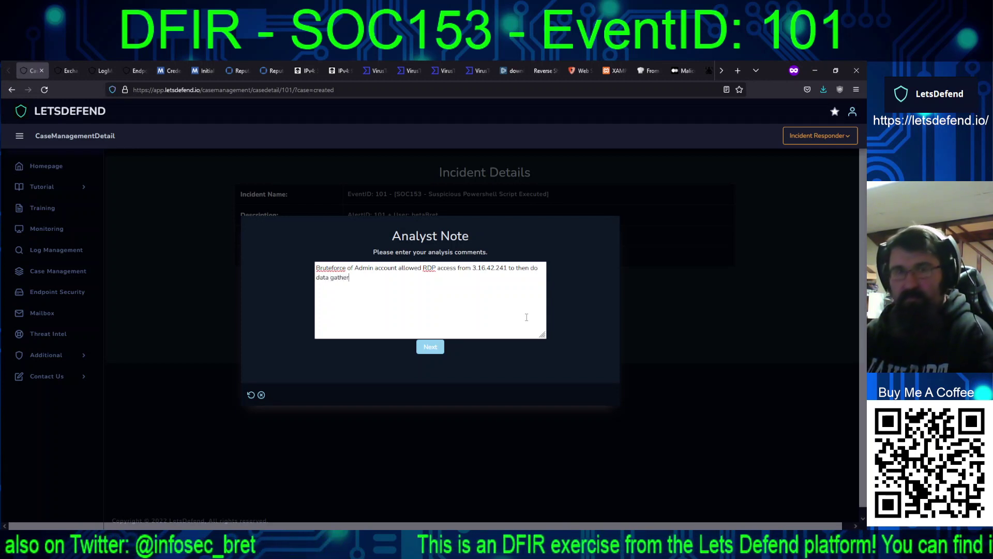
type("ing, recon,")
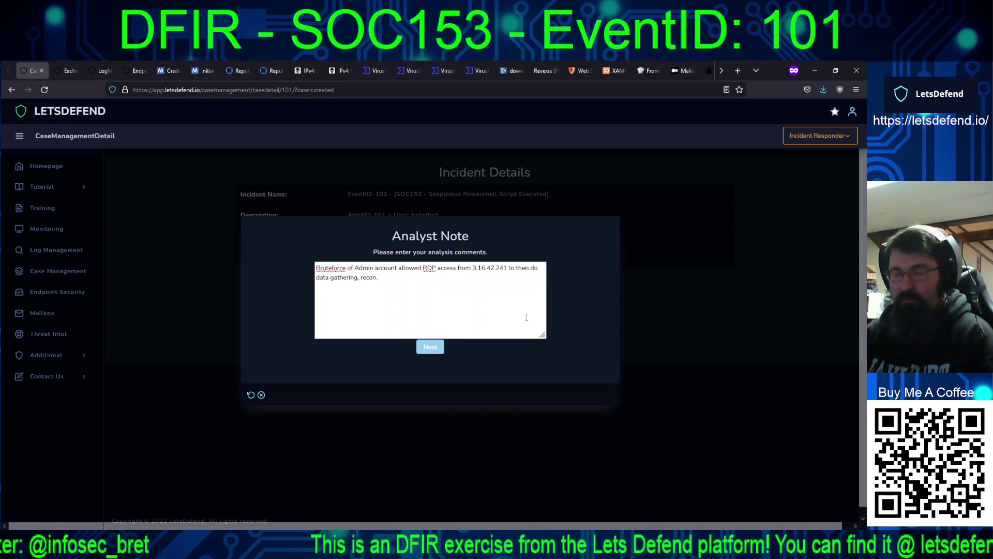
type(" exfil da")
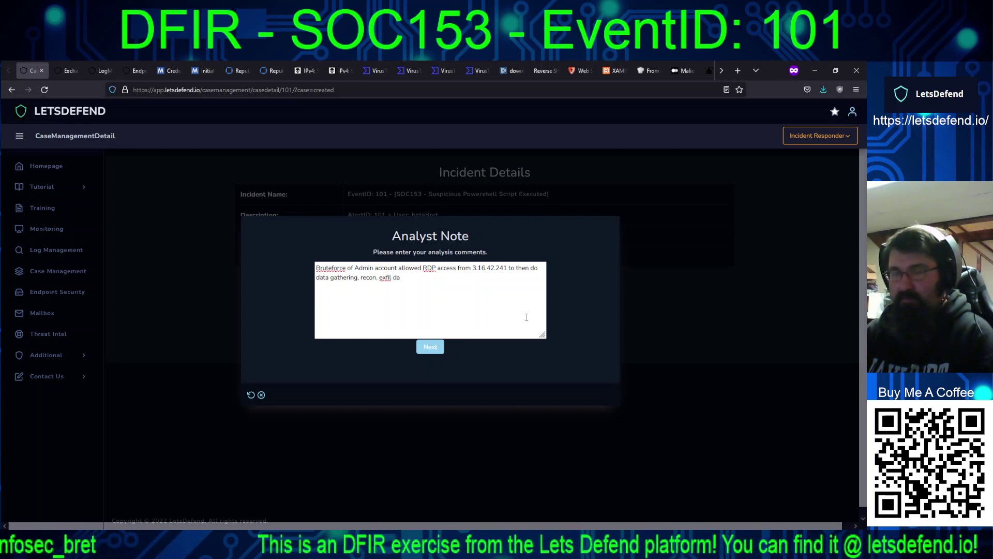
type("ta and deploy CobaltStrike")
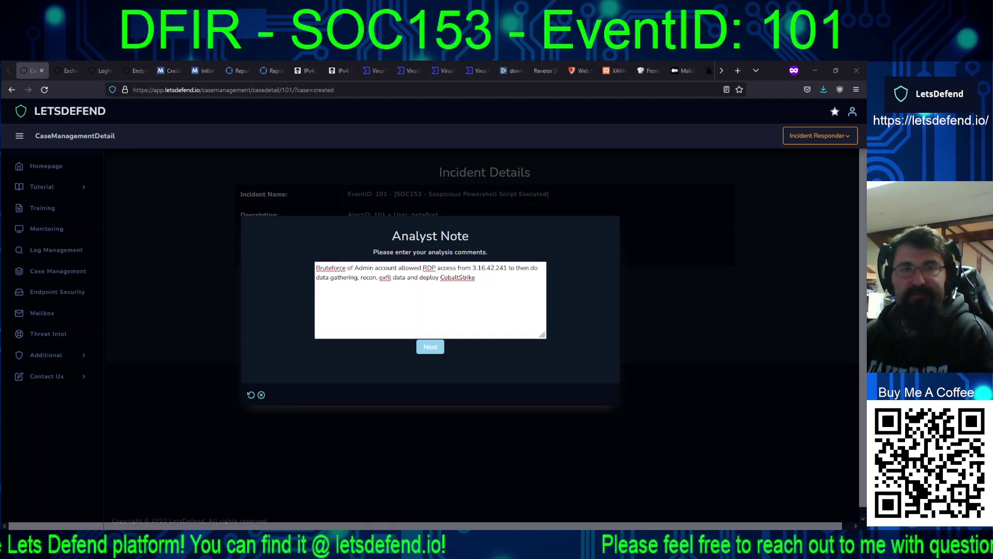
Step: Insert "with netcat ( to 3.16.42.144)" after "exfil data" in the note and end the sentence with "to the system."
left_click(411, 328)
type("( to")
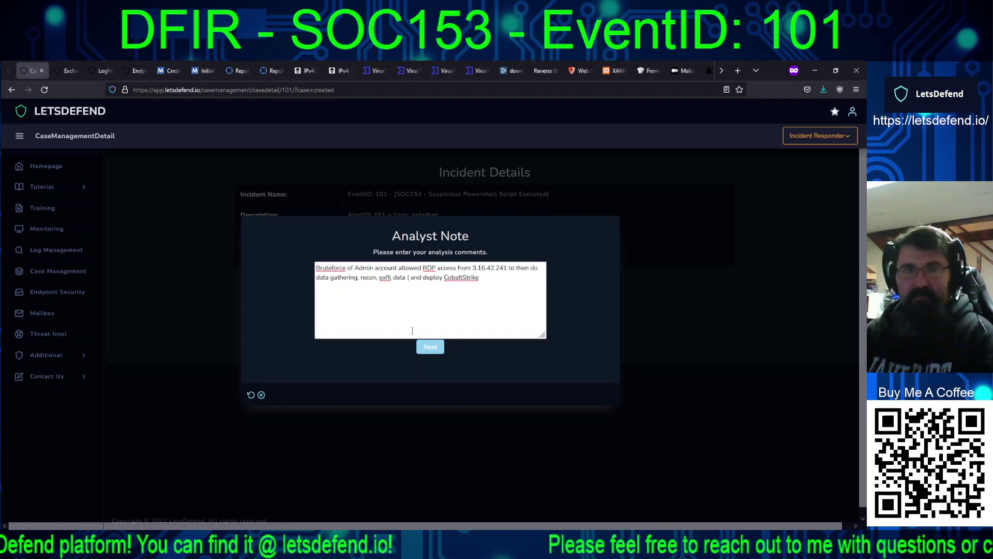
type(" 3.16.42.144)")
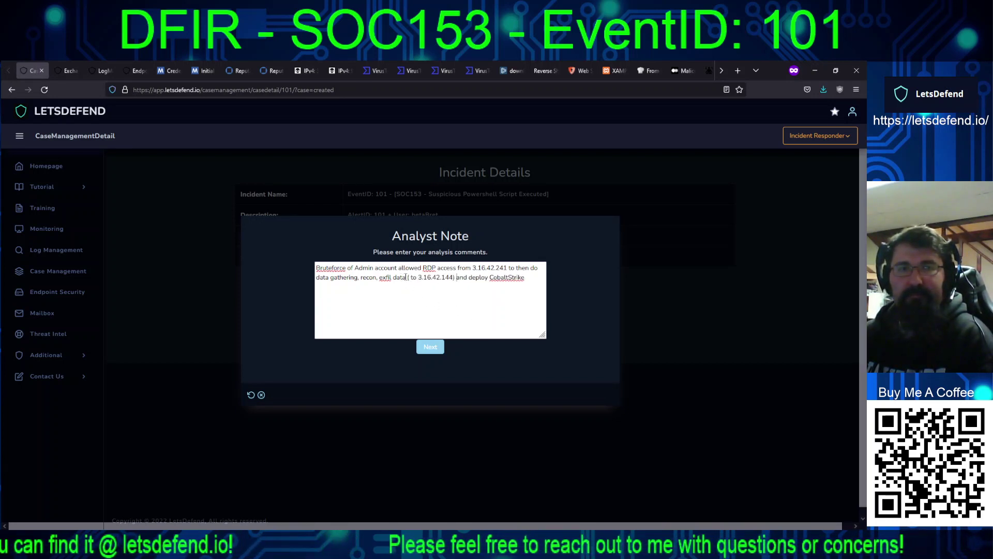
type("with net")
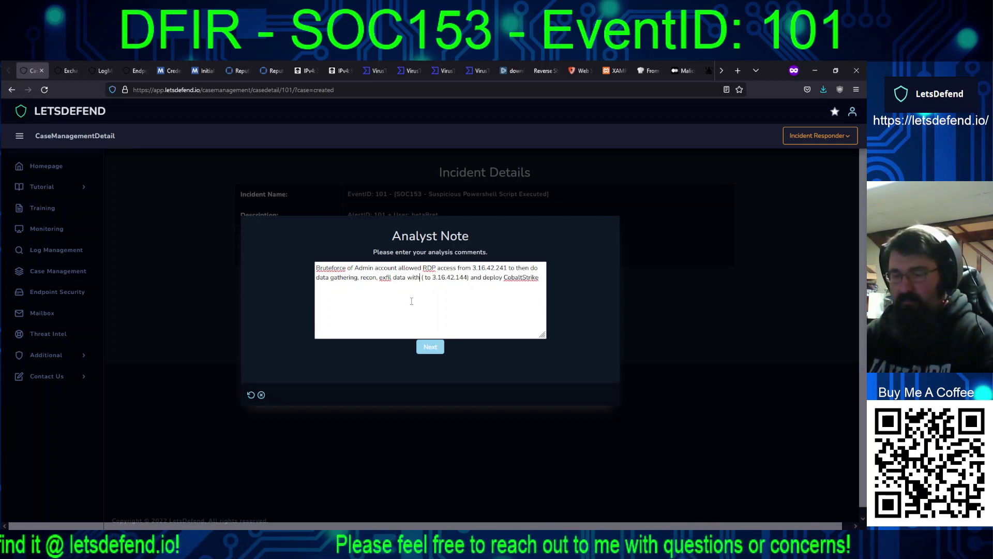
type("cat")
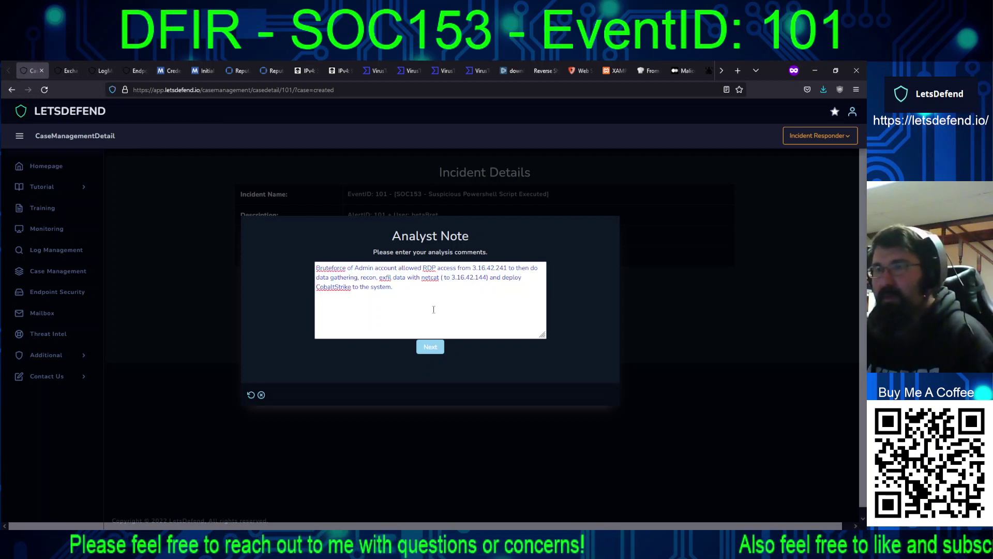
Step: Submit the analyst note and finish the playbook, continuing to the monitoring page
left_click(430, 347)
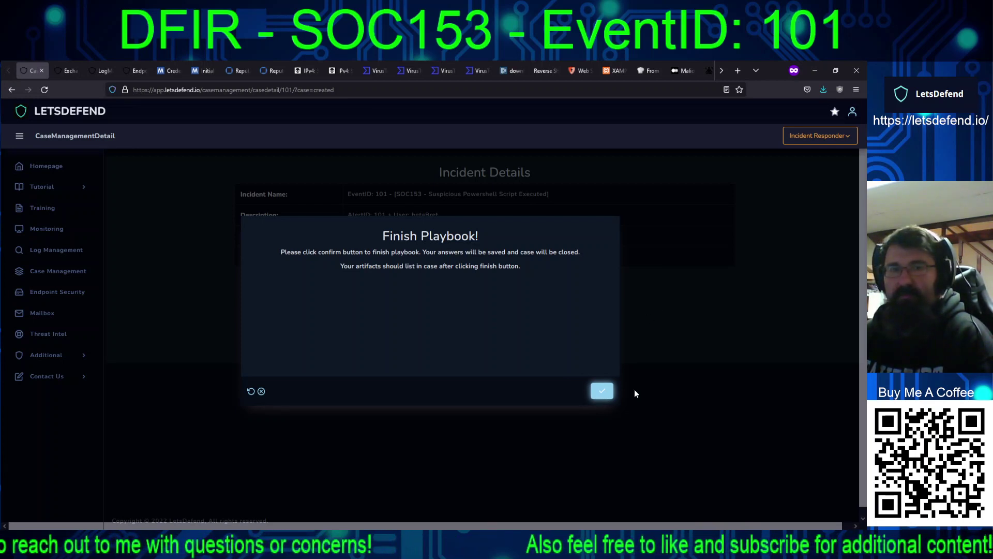
left_click(602, 392)
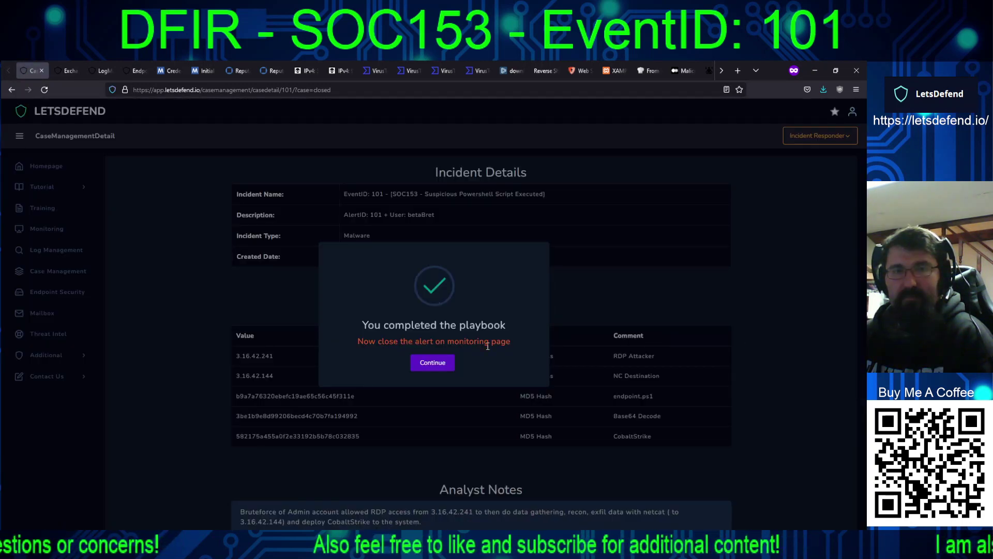
left_click(434, 364)
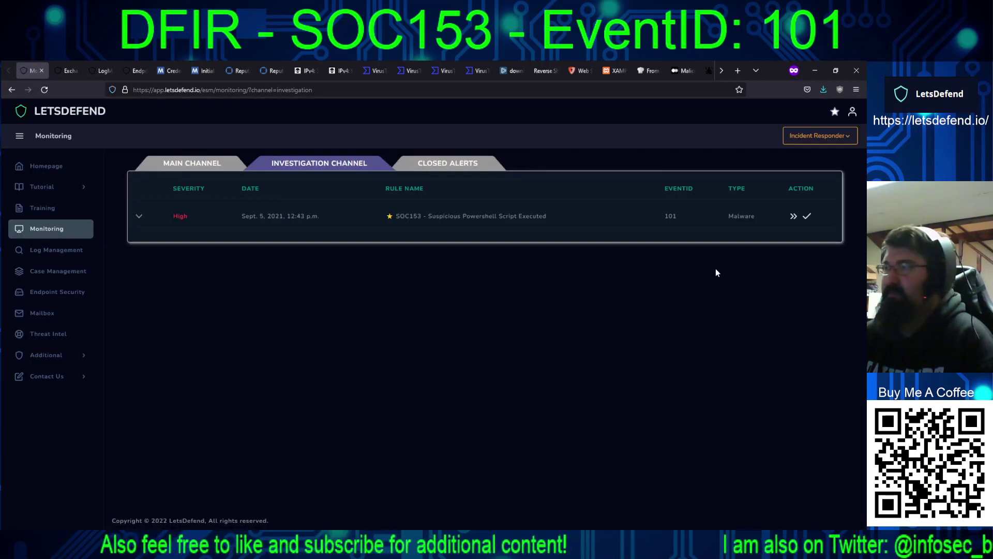
Step: Close the EventID 101 alert as True Positive, reusing the full analyst note text as the closing note
left_click(807, 218)
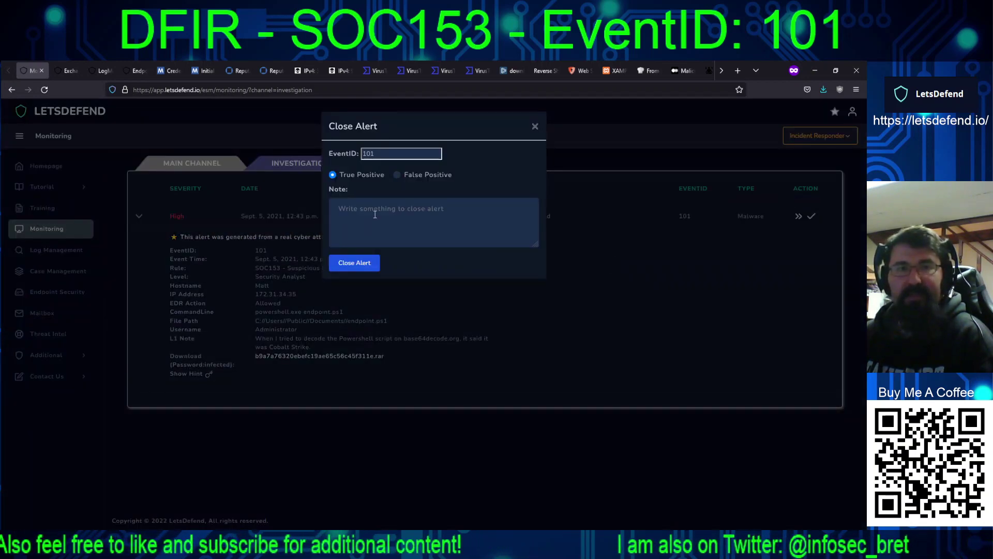
left_click(375, 214)
type("Bruteforce of Admin account allowed RDP access from 3.16.42.241 to then do data gathering, recon, exfil data with netcat ( to 3.16.42.144) and deploy CobaltStrike to the system.")
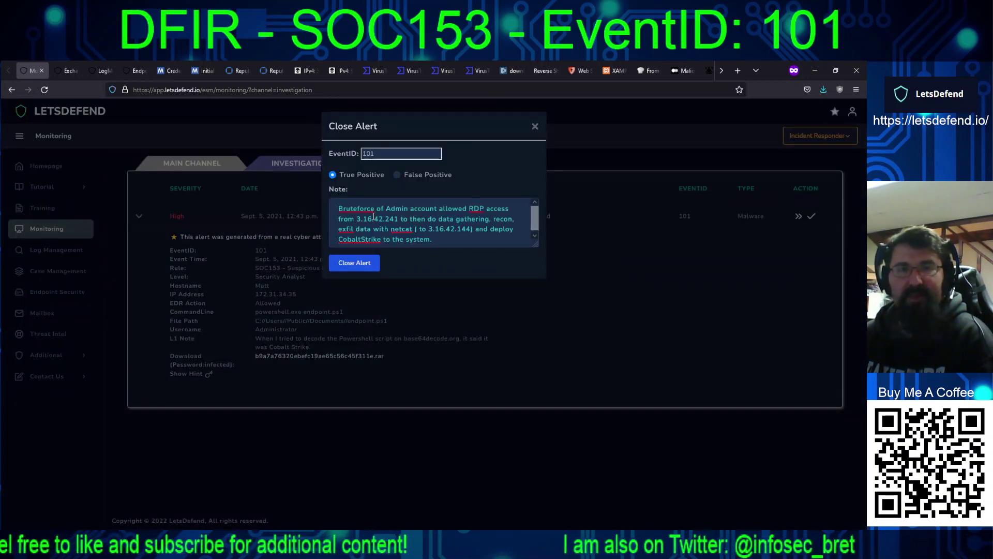
left_click(355, 262)
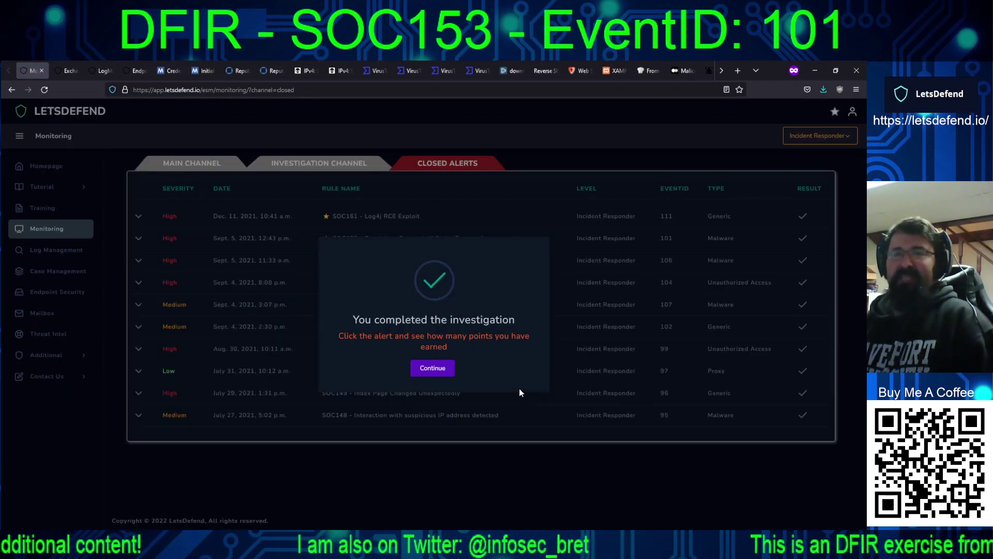
left_click(433, 368)
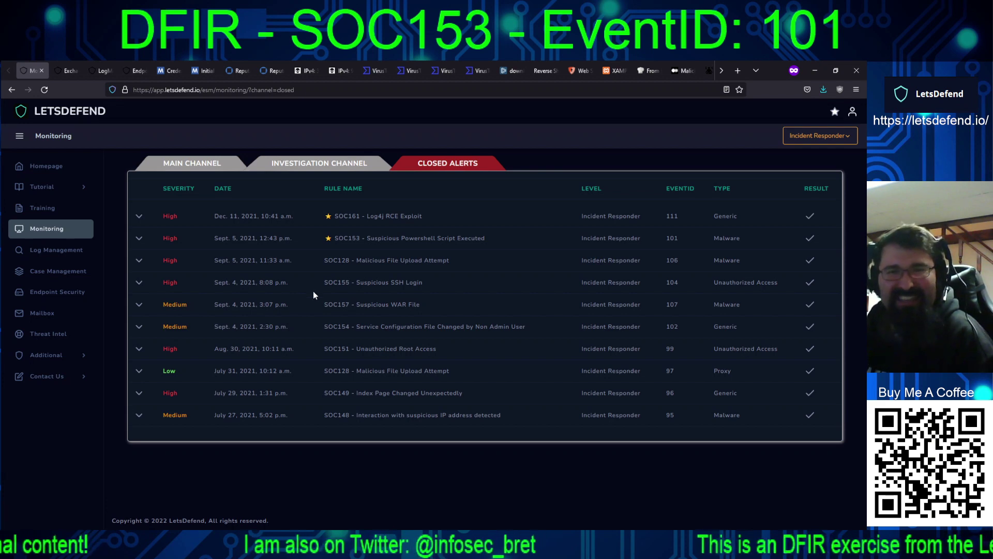
Step: Review the playbook answer scores and notes of the closed SOC153 alert
left_click(139, 238)
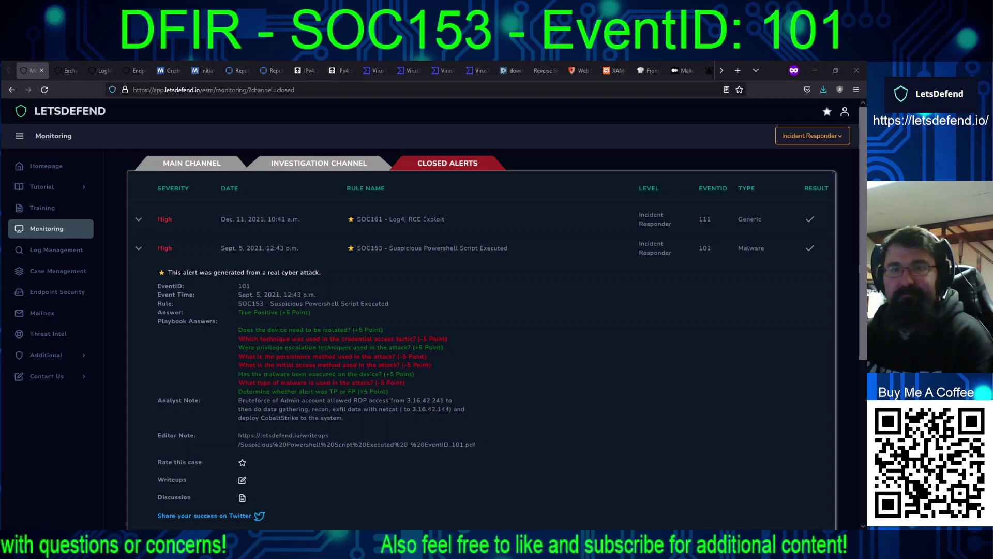
scroll(865, 333, "down", 3)
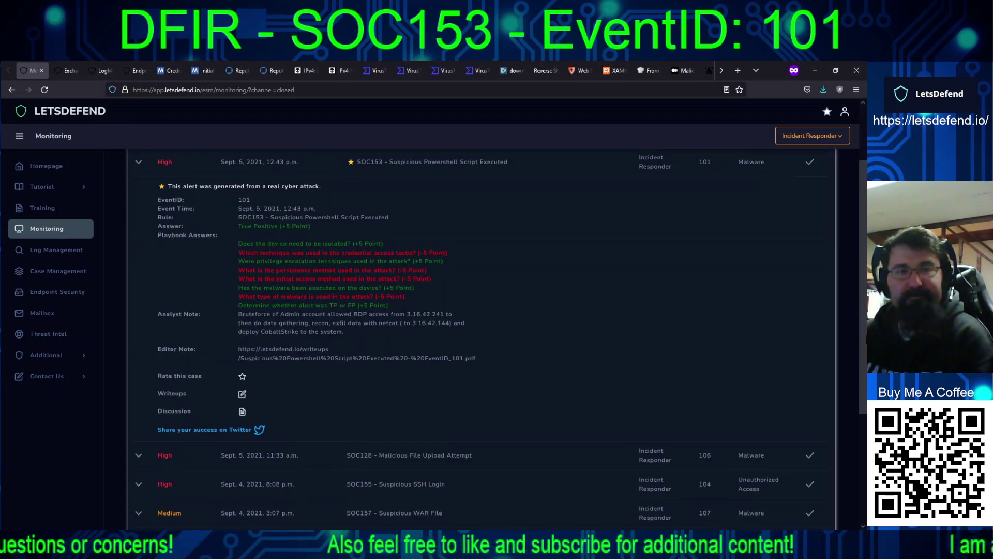
left_click_drag(865, 333, 860, 289)
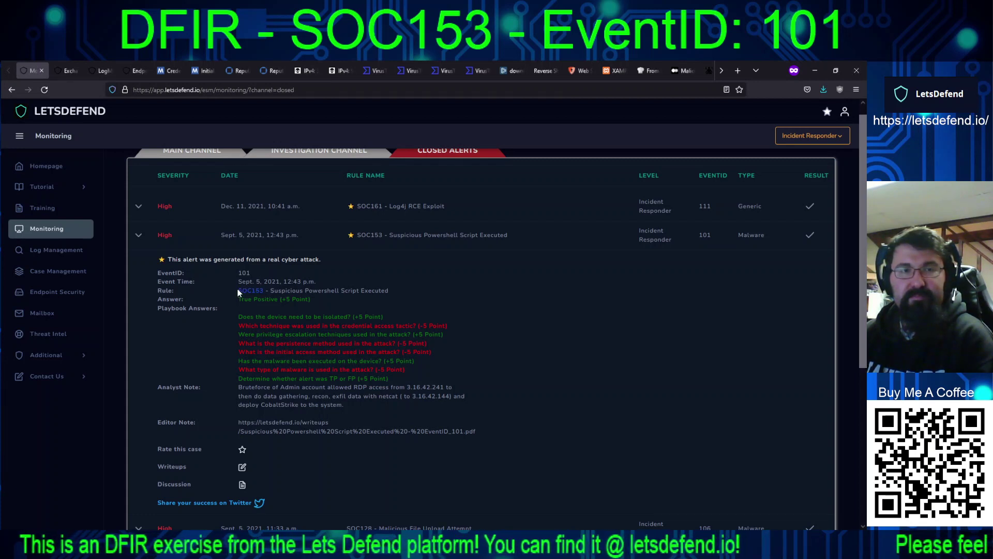
left_click_drag(239, 291, 264, 290)
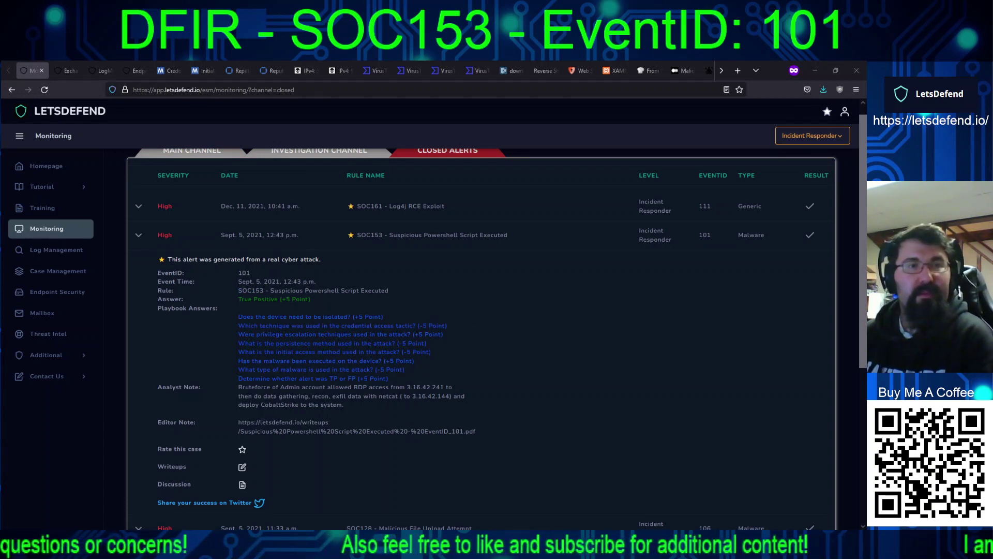
Step: Show the details of the SOC145 - Ransomware Detected alert (EventID 103) in the main channel
left_click(192, 151)
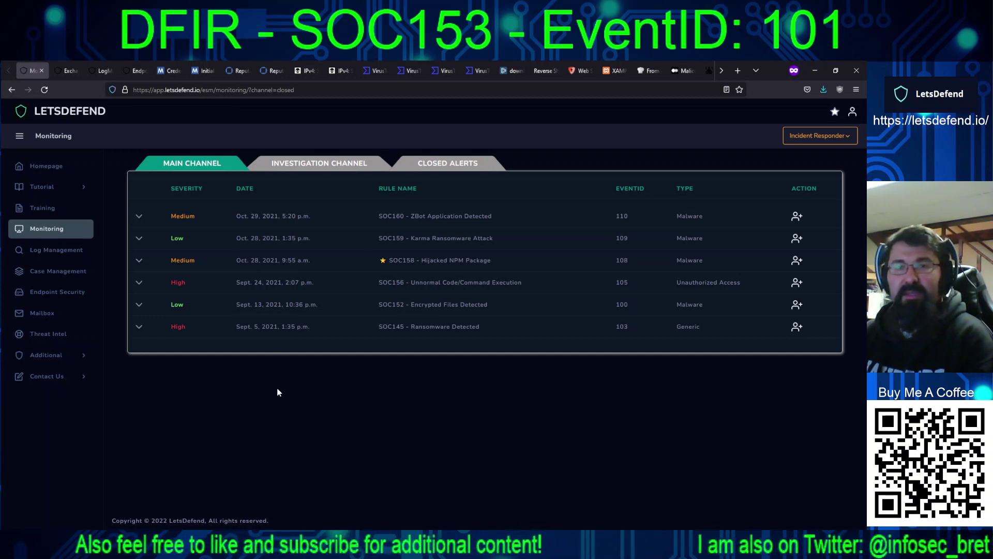
left_click(139, 327)
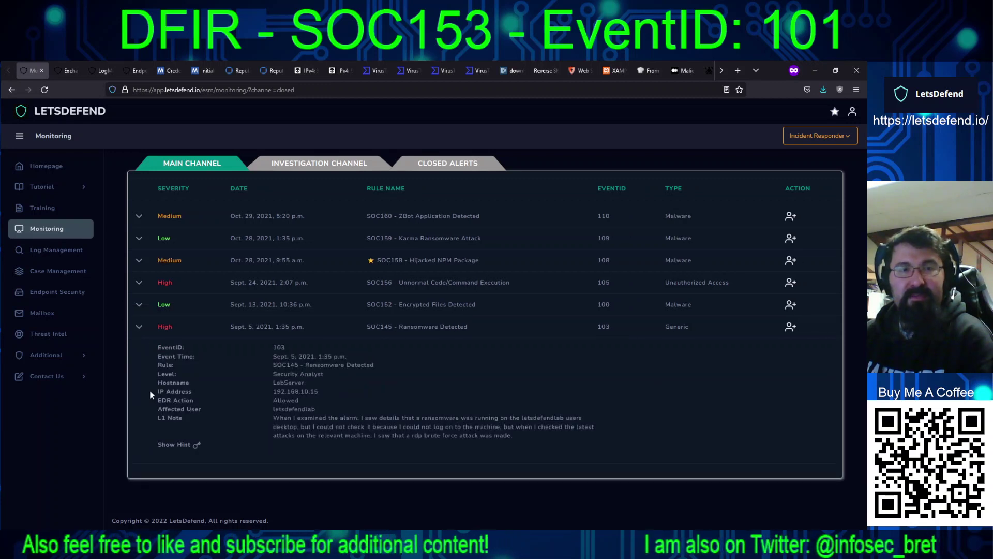